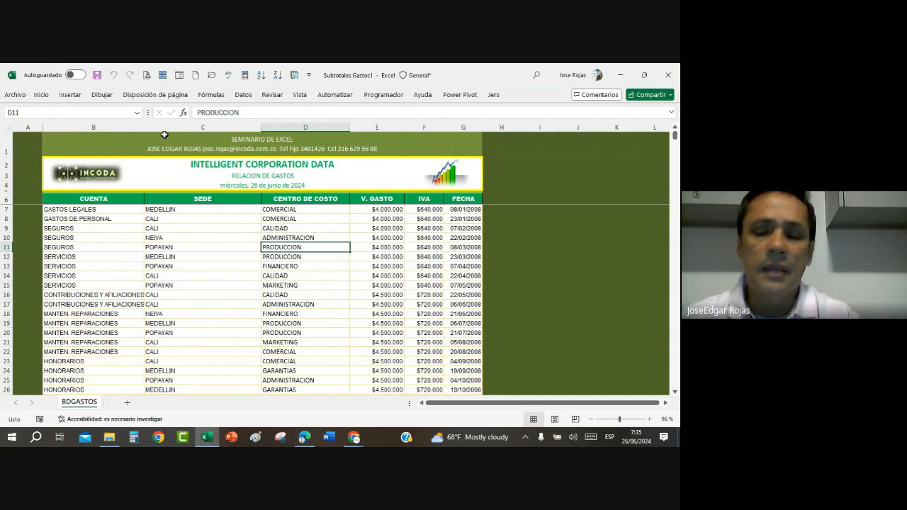
Step: Examine the title block and the column headings of the expense table on the BDGASTOS sheet
key(Up)
key(Up)
key(Up)
key(Up)
key(Up)
key(Up)
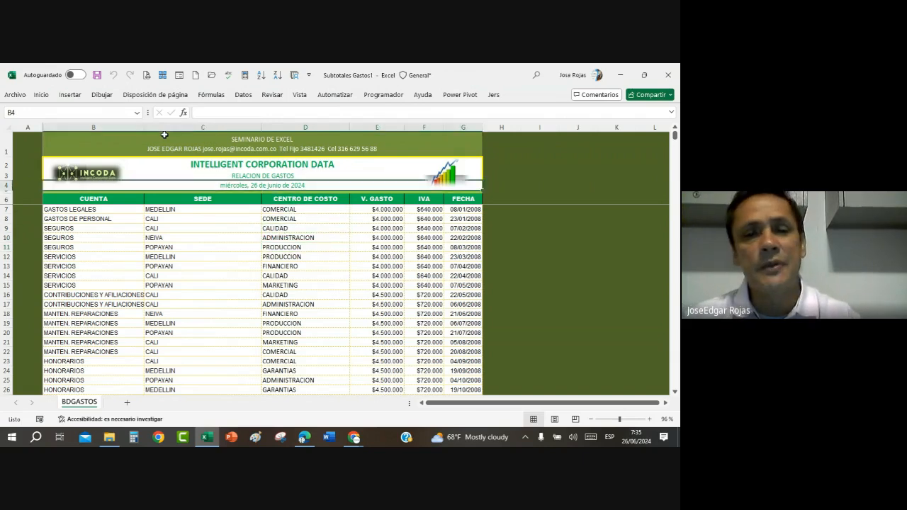
key(Left)
key(Left)
key(Left)
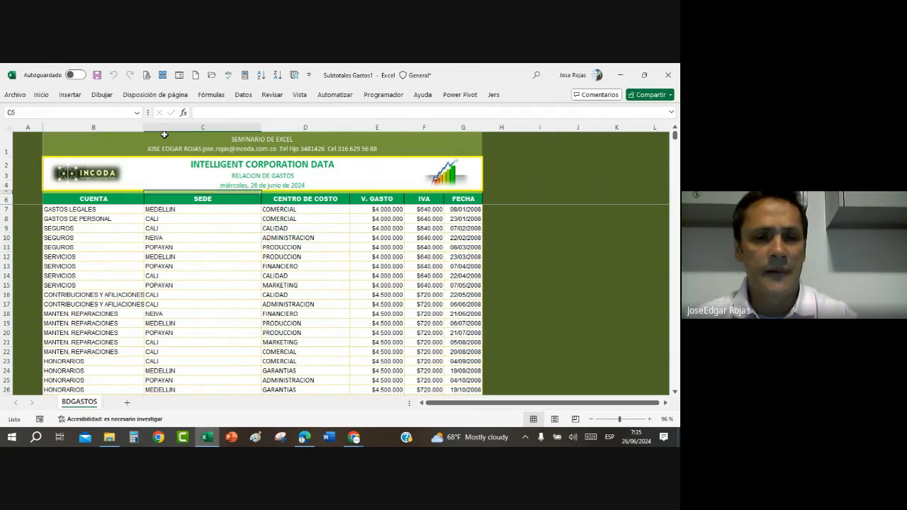
key(Right)
key(Right)
key(Right)
key(Right)
key(Right)
key(Right)
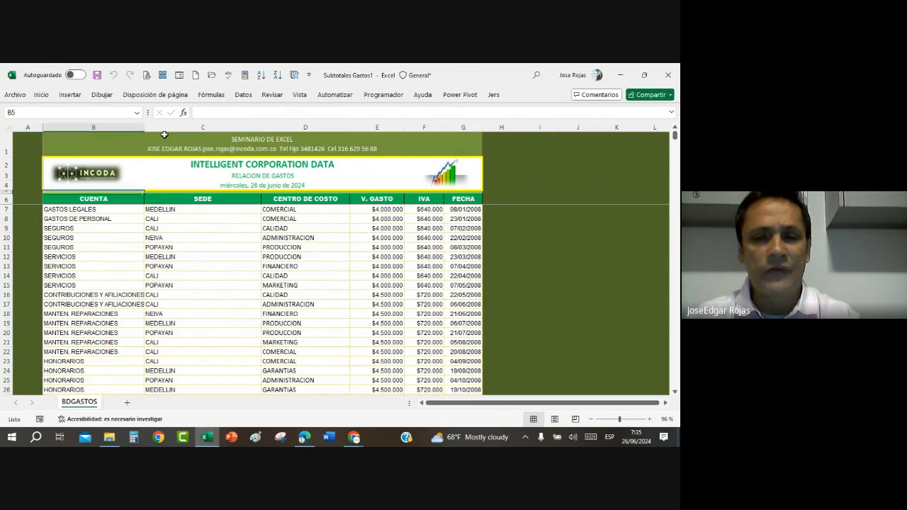
key(Left)
key(Left)
key(Left)
key(Left)
key(Left)
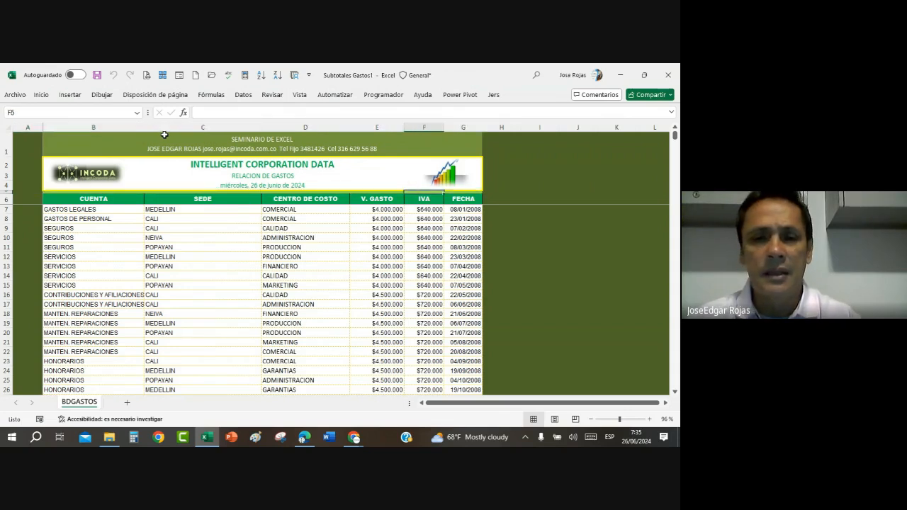
key(Up)
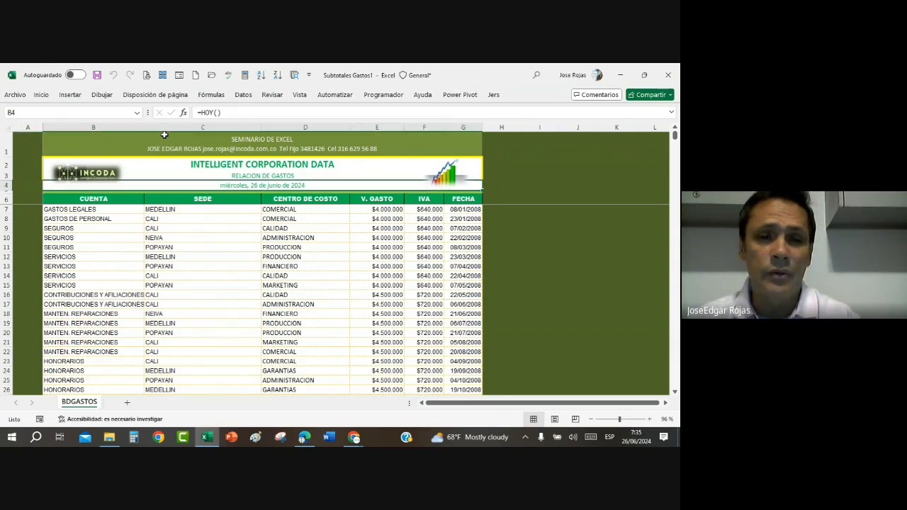
key(Down)
key(Down)
key(Right)
key(Right)
key(Right)
key(Right)
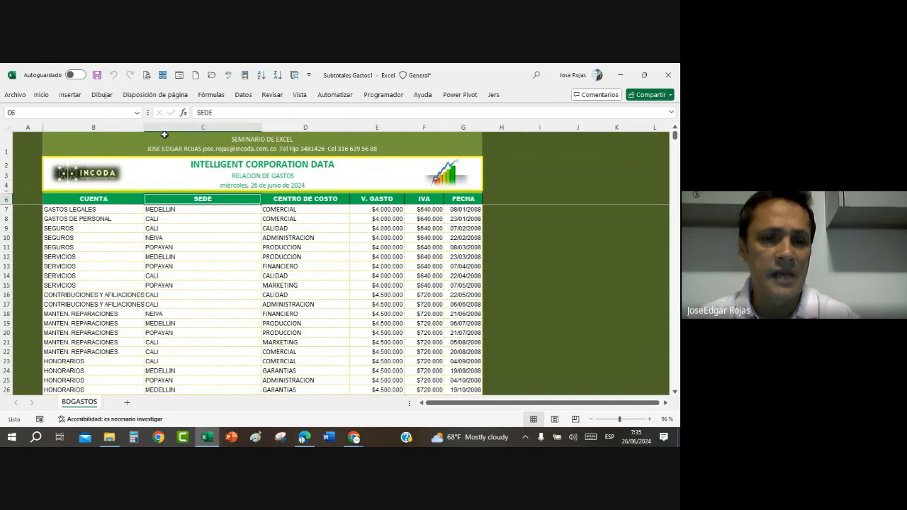
key(Right)
key(Up)
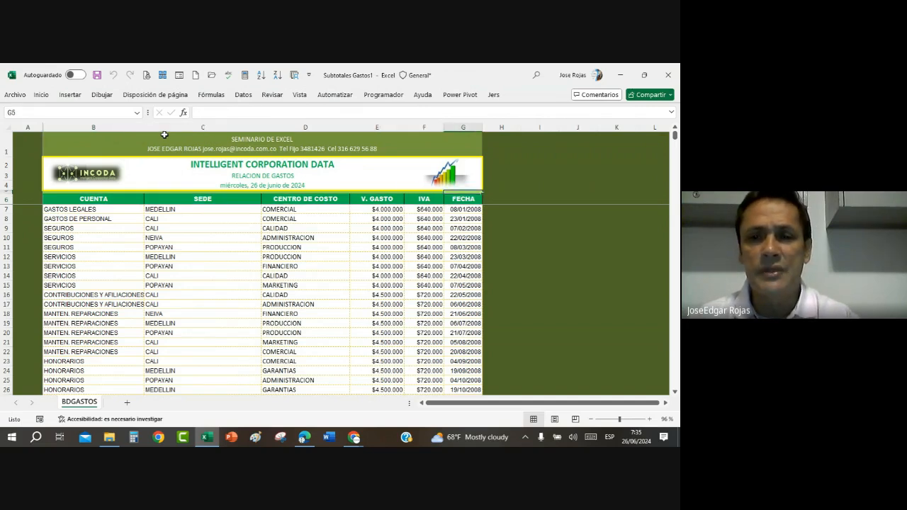
key(Left)
key(Left)
key(Left)
key(Left)
key(Left)
key(Right)
key(Right)
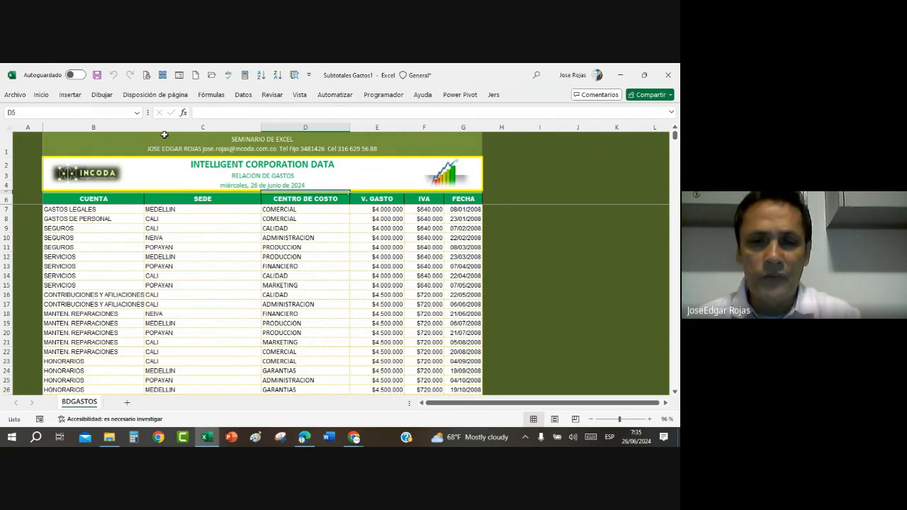
Step: Find the last record of the expense table through the CENTRO DE COSTO column and look over the final records
key(Down)
key(ctrl+Down)
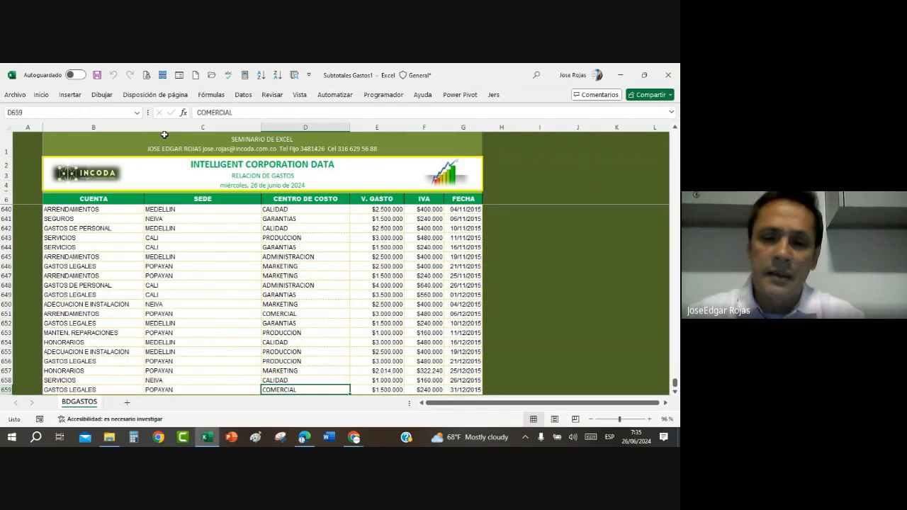
scroll(283, 297, down, 3)
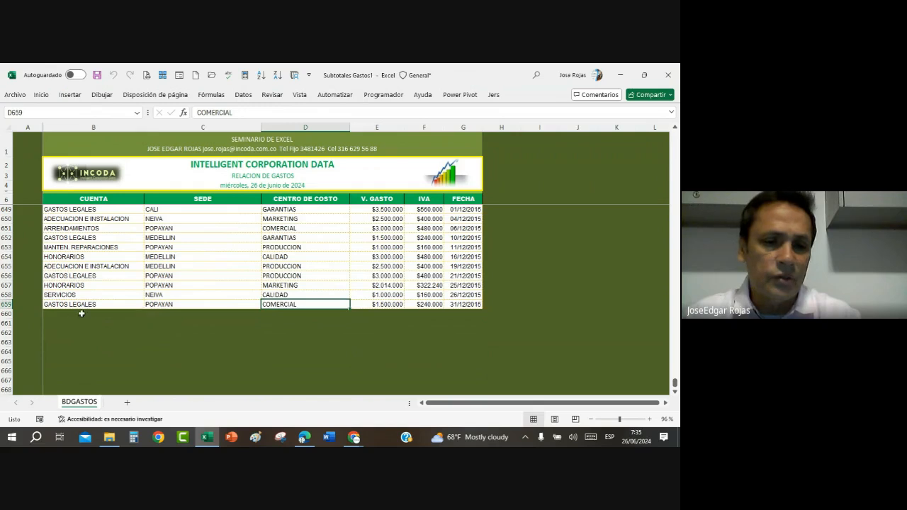
scroll(433, 309, up, 17)
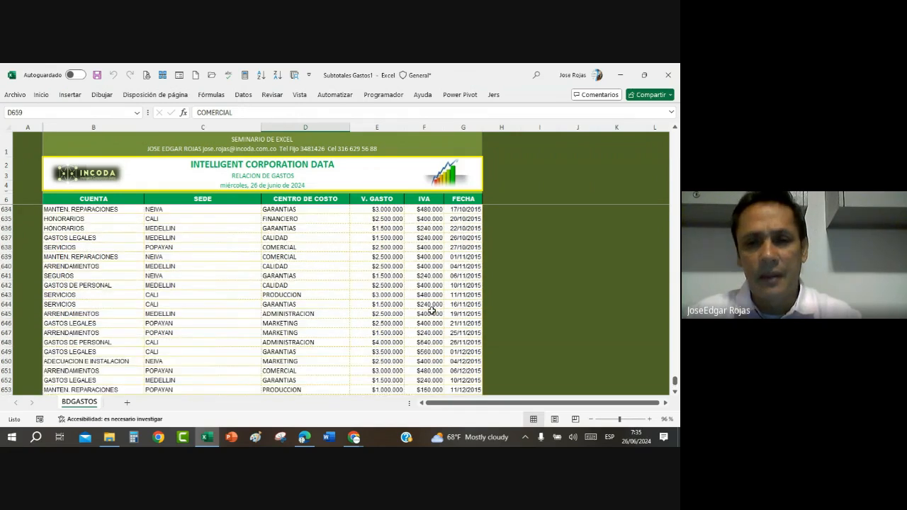
scroll(432, 310, up, 12)
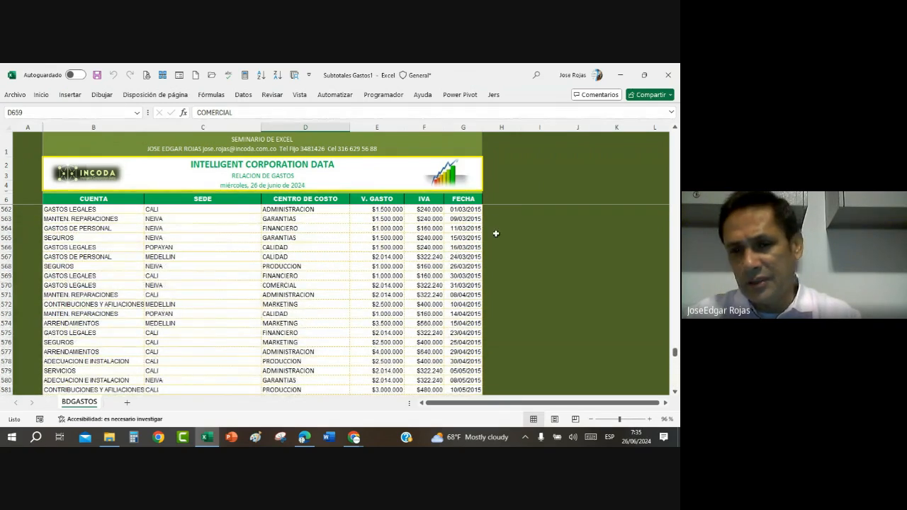
Step: Turn on the table's header filters temporarily to review the distinct values in the SEDE, CENTRO DE COSTO and CUENTA columns
click(257, 247)
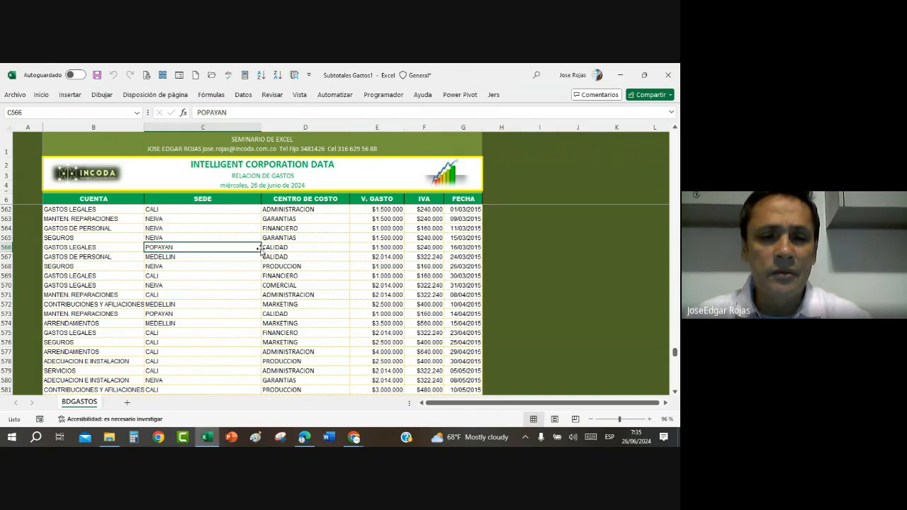
click(282, 248)
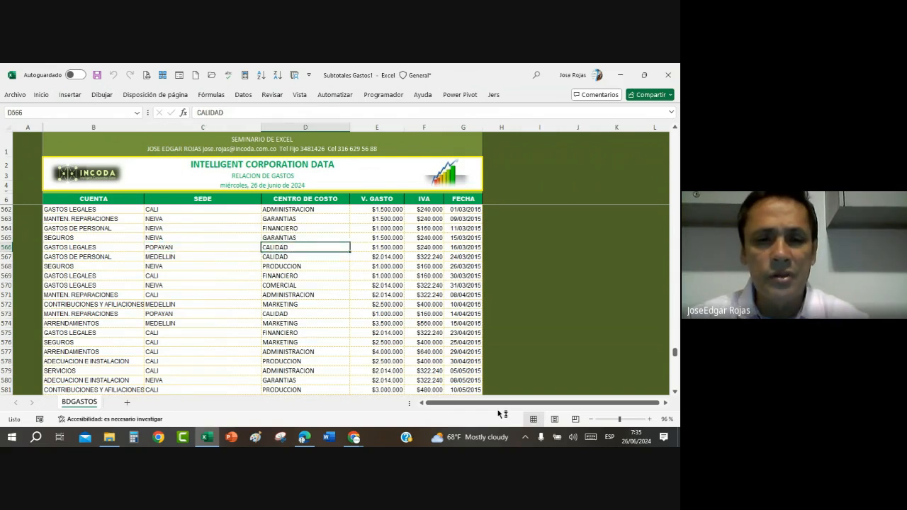
key(ctrl+shift+l)
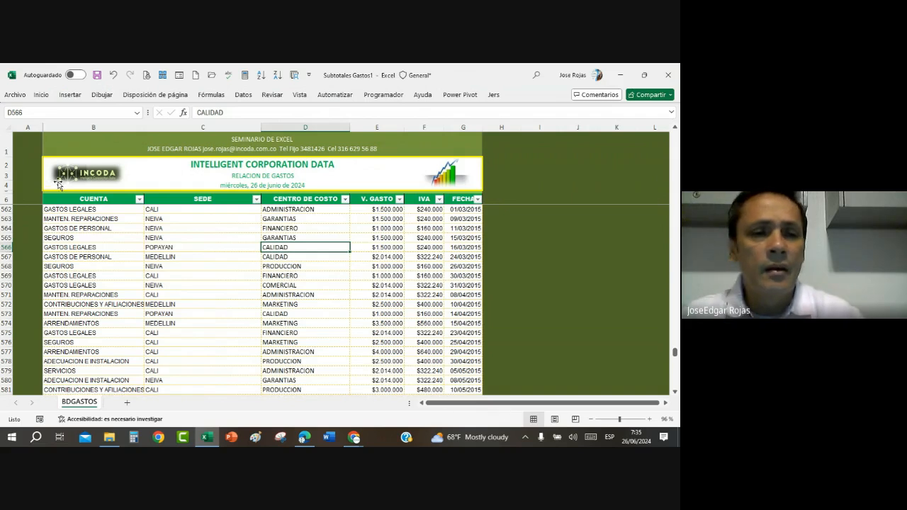
click(257, 199)
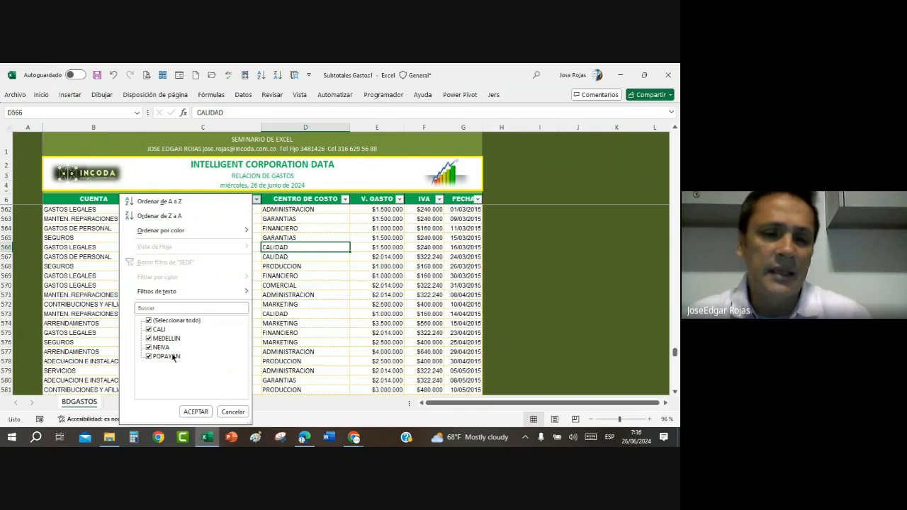
click(228, 413)
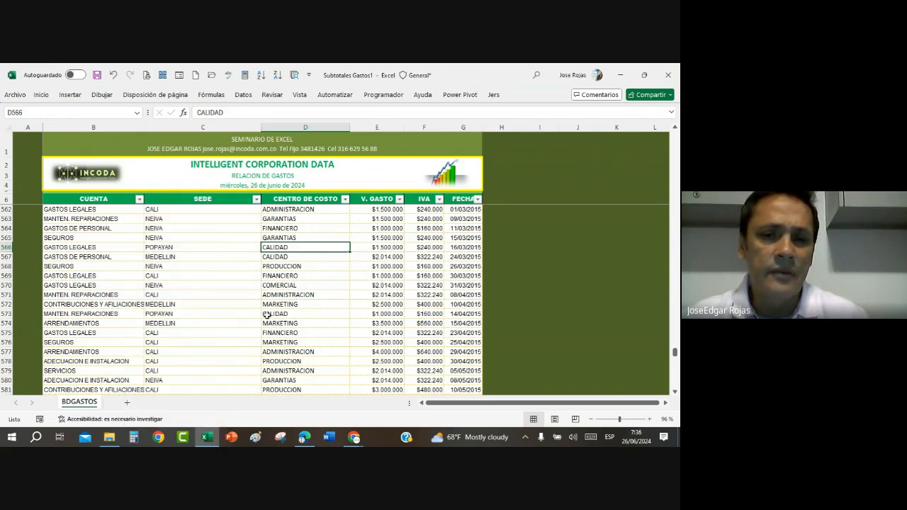
click(345, 199)
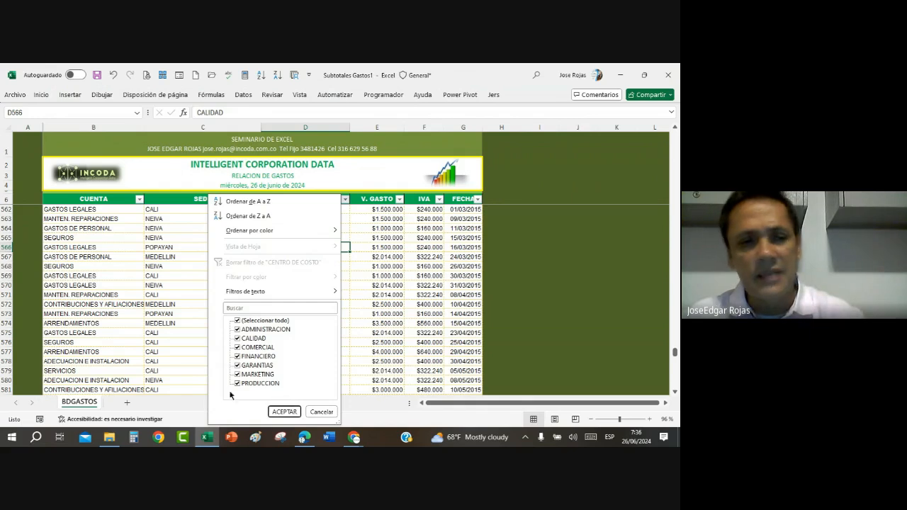
click(116, 251)
click(140, 199)
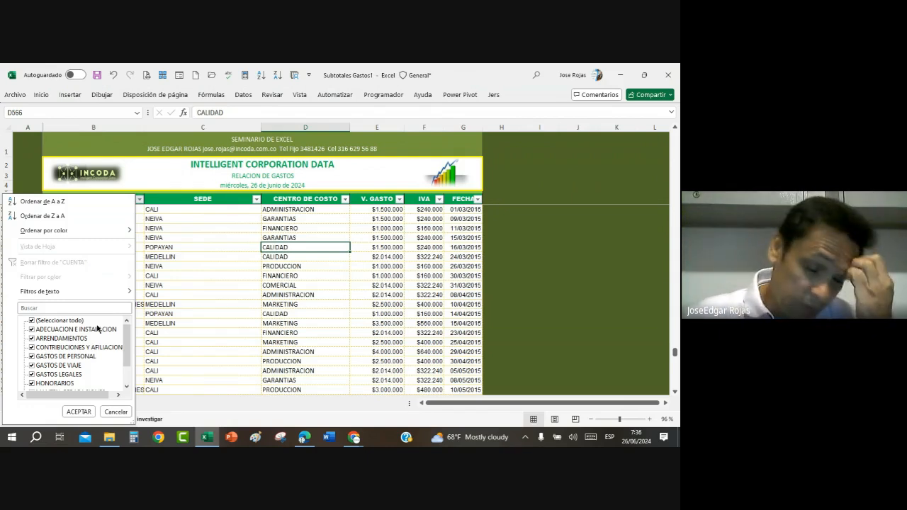
key(Escape)
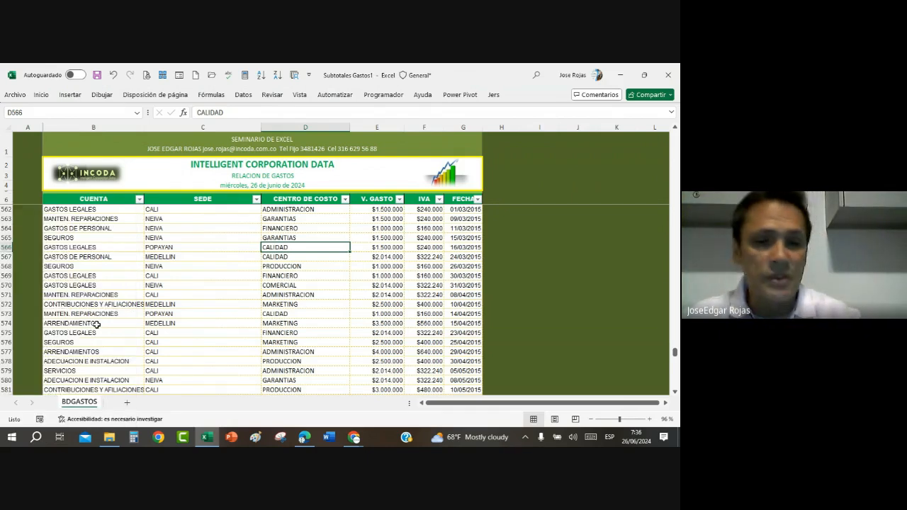
click(288, 284)
key(ctrl+shift+l)
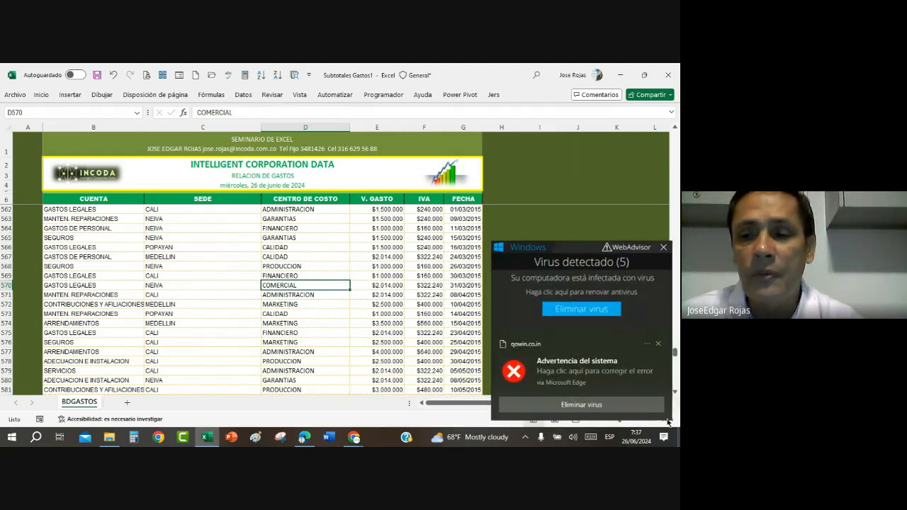
Step: Dismiss the virus warning notification and examine the cost centre, site and expense entries in rows 562 to 567
click(659, 345)
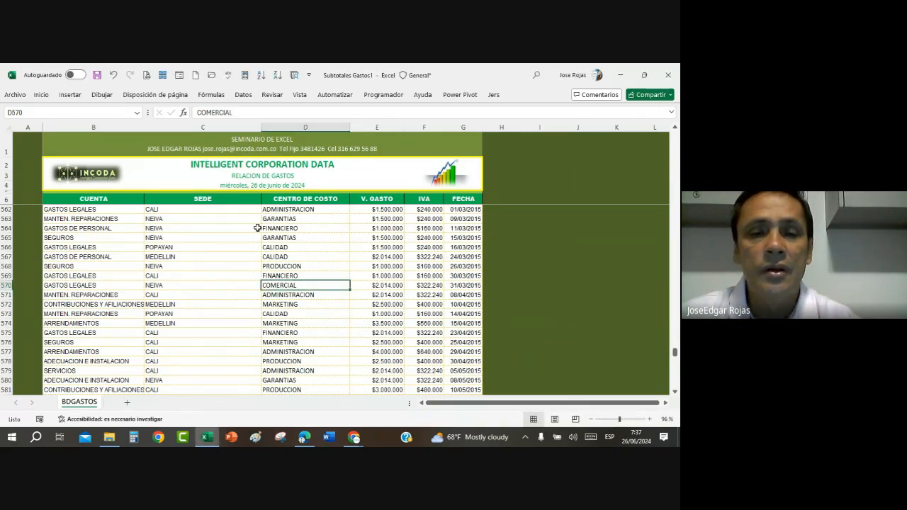
click(290, 249)
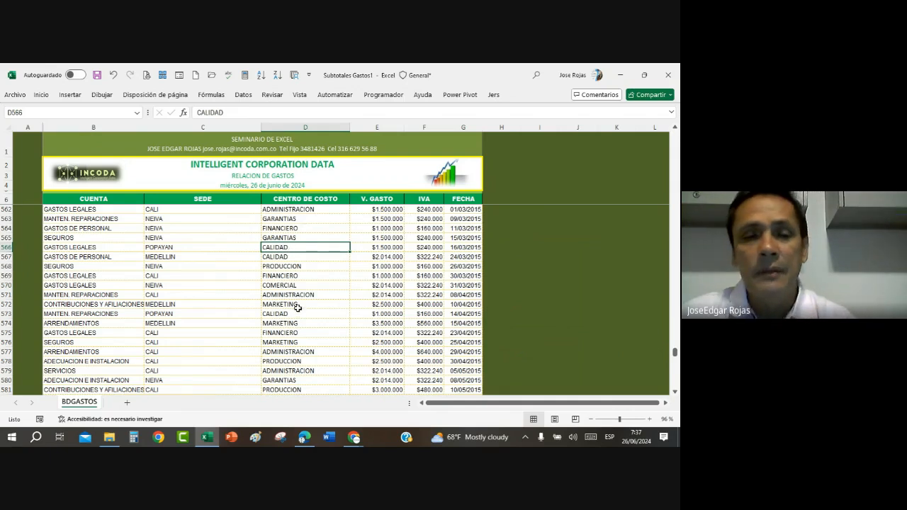
click(312, 218)
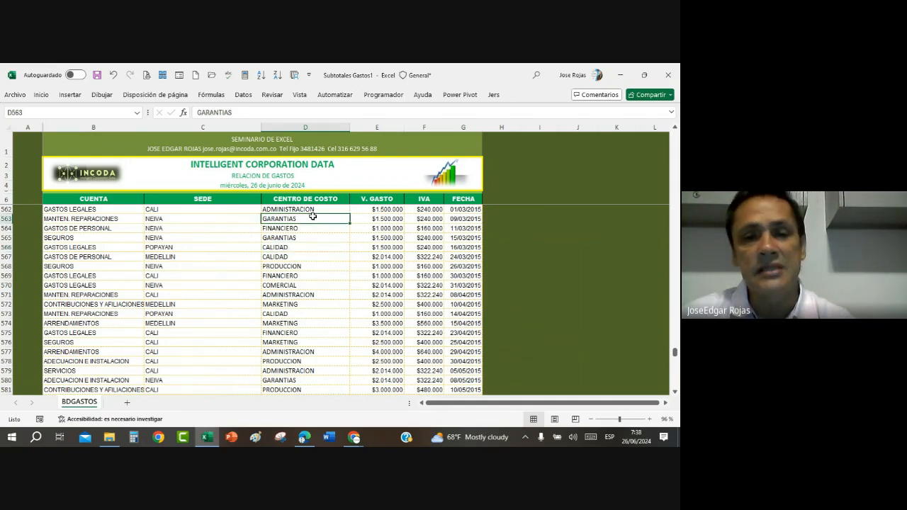
click(311, 228)
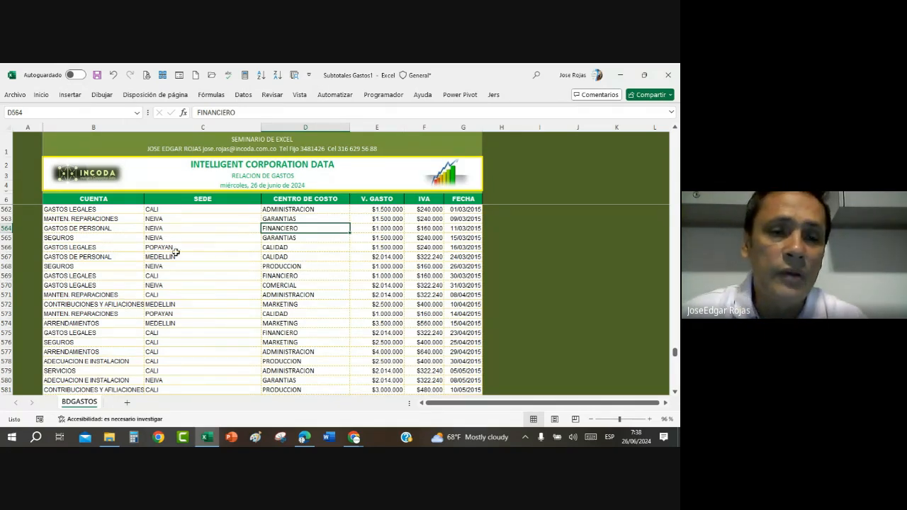
click(187, 228)
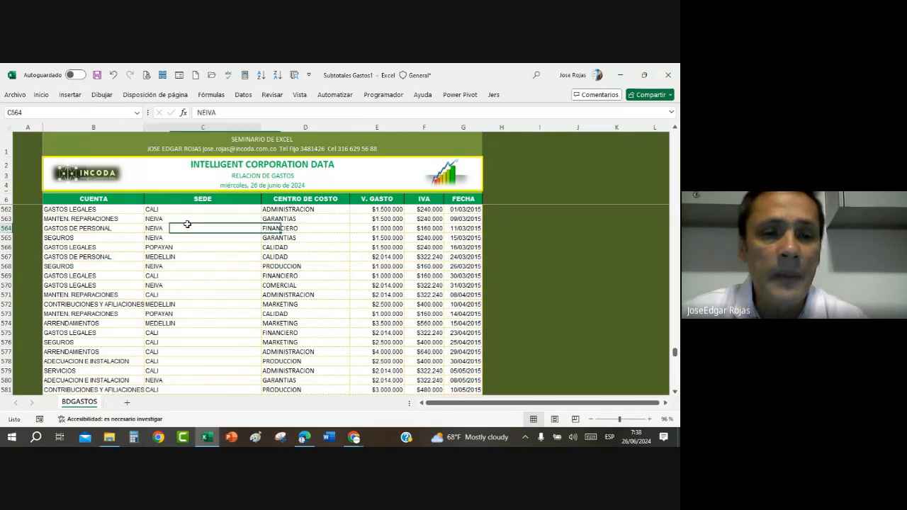
click(393, 228)
click(177, 236)
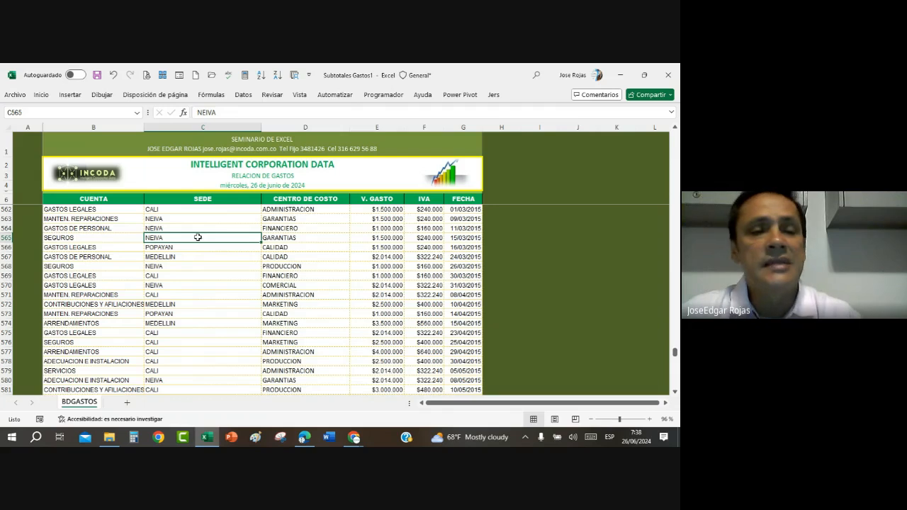
click(192, 209)
click(188, 220)
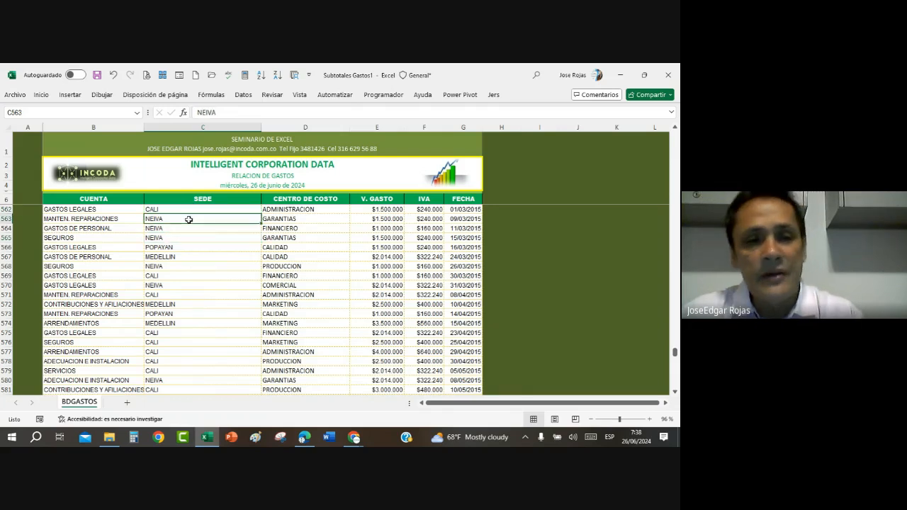
click(178, 248)
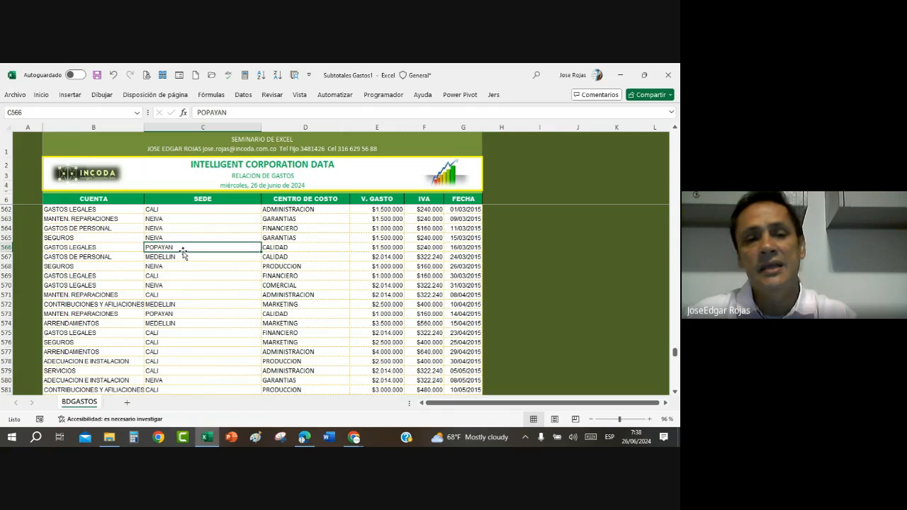
click(179, 258)
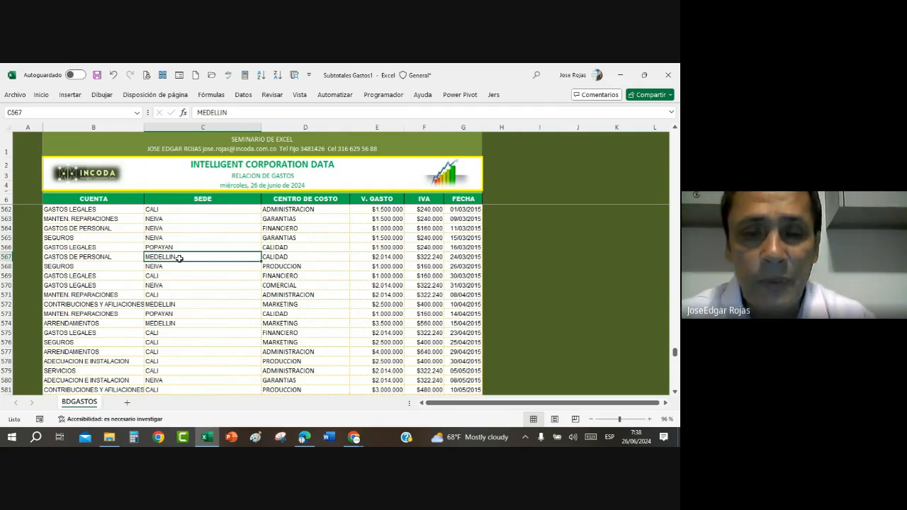
Step: Check the extent of the CENTRO DE COSTO column from its last record back up to its header
click(316, 283)
key(ctrl+Down)
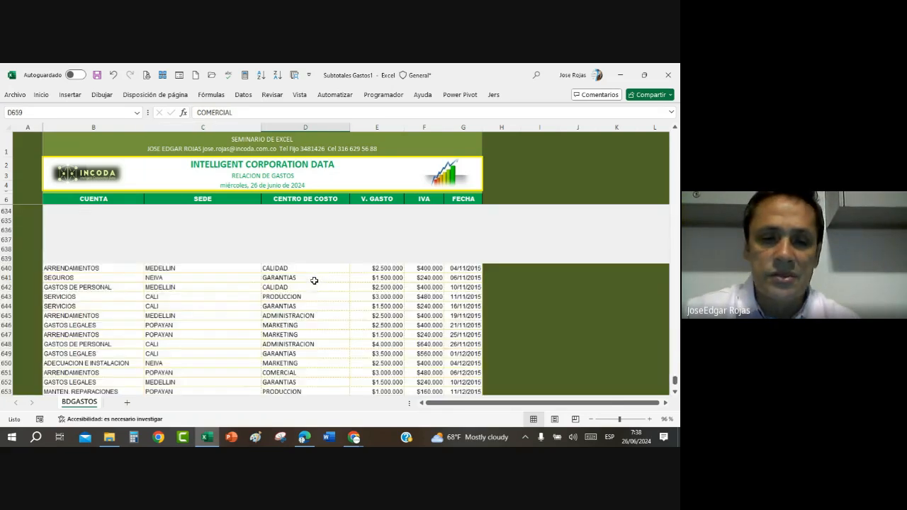
key(ctrl+Up)
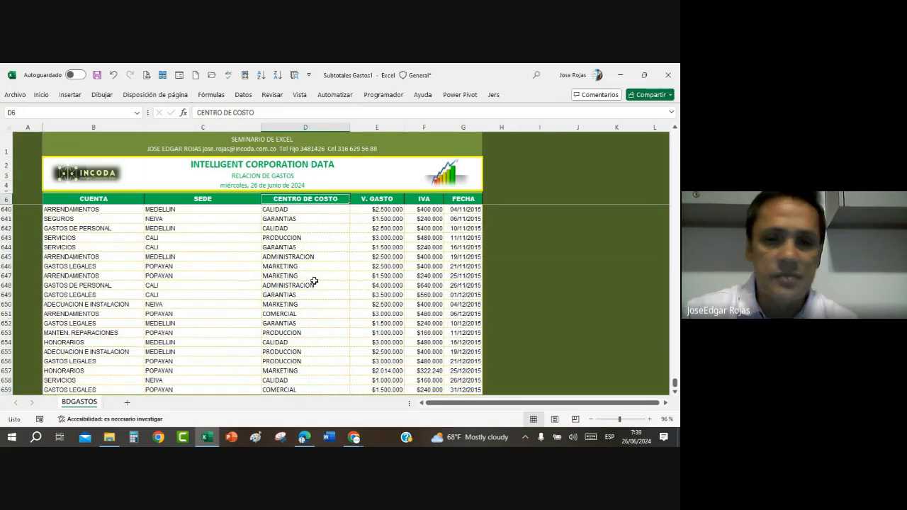
key(Down)
key(Up)
key(Up)
key(Down)
key(Down)
key(Down)
key(Down)
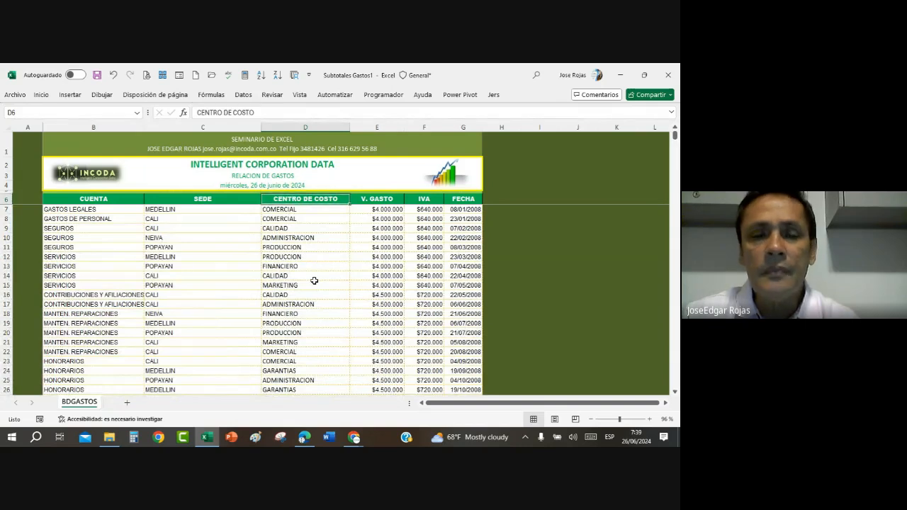
key(Down)
key(Down)
key(Down)
key(Down)
key(Down)
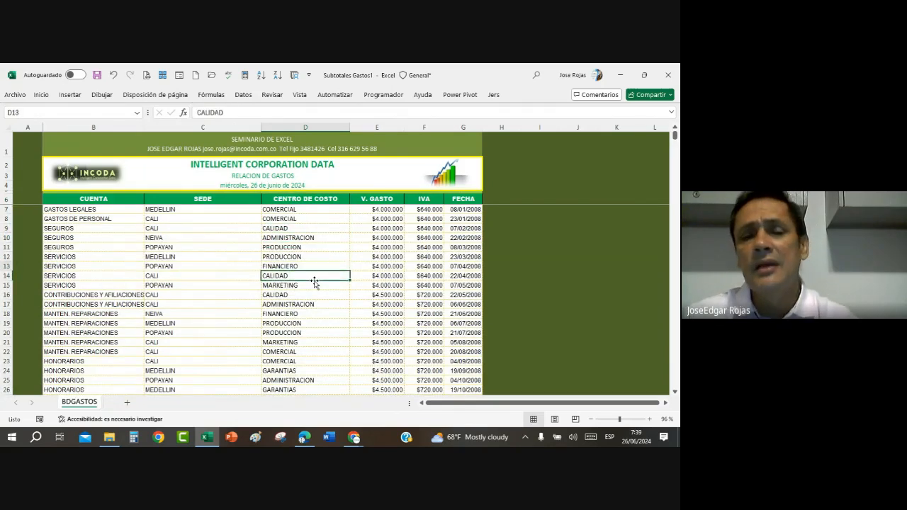
key(Up)
key(Up)
key(Up)
key(Up)
key(Up)
key(Down)
key(Down)
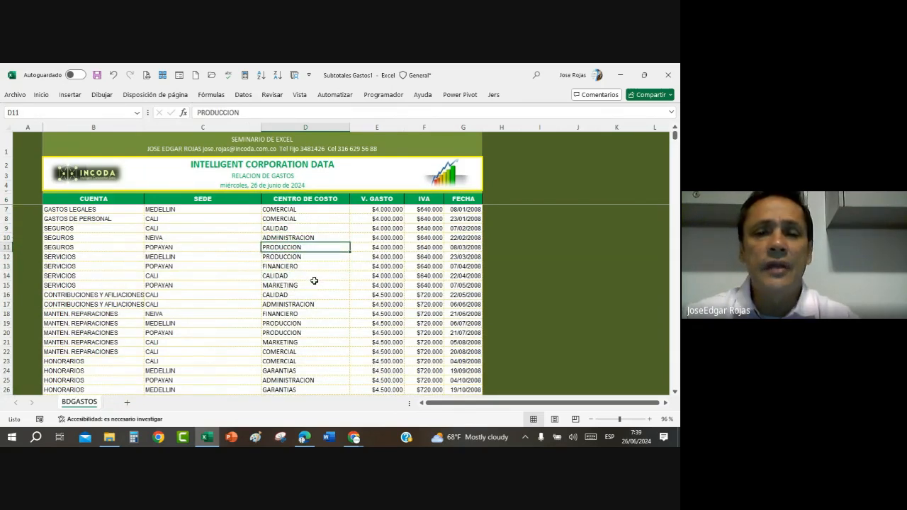
Step: Compare the cost centre and V. GASTO entries of the first expense records
key(Right)
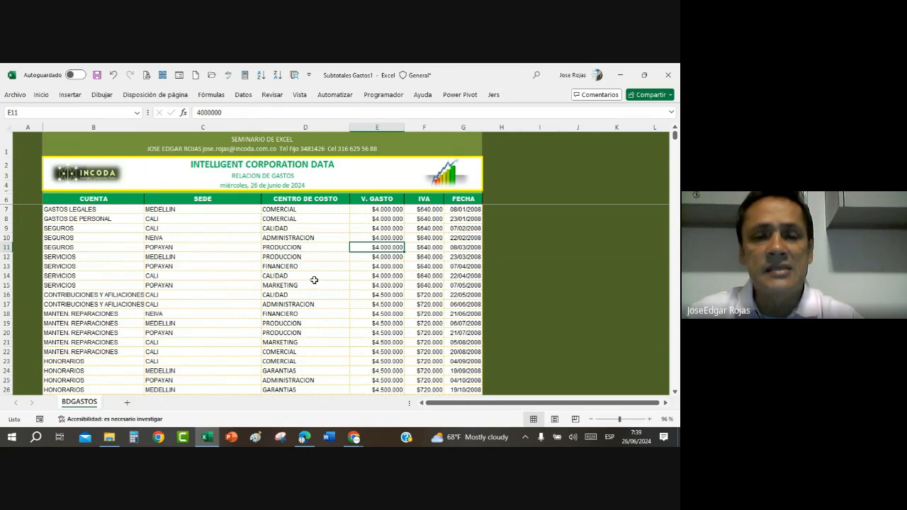
click(300, 246)
click(298, 211)
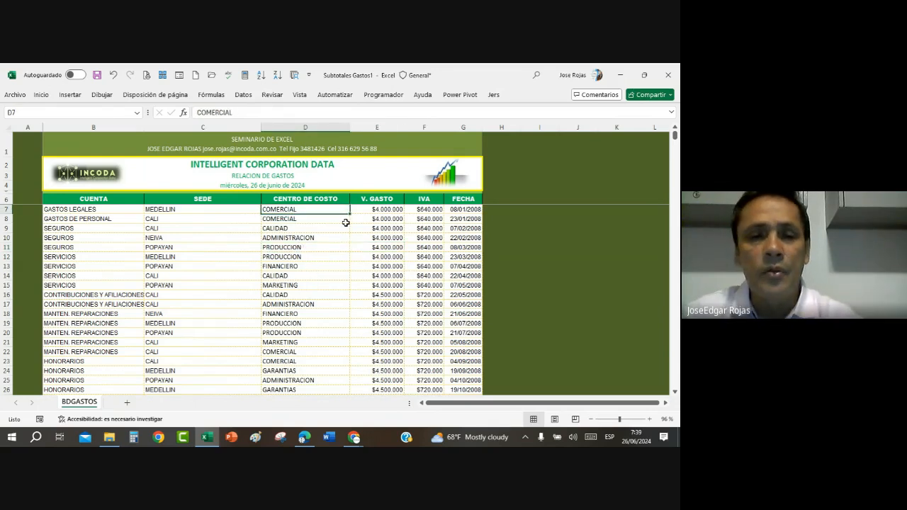
click(382, 208)
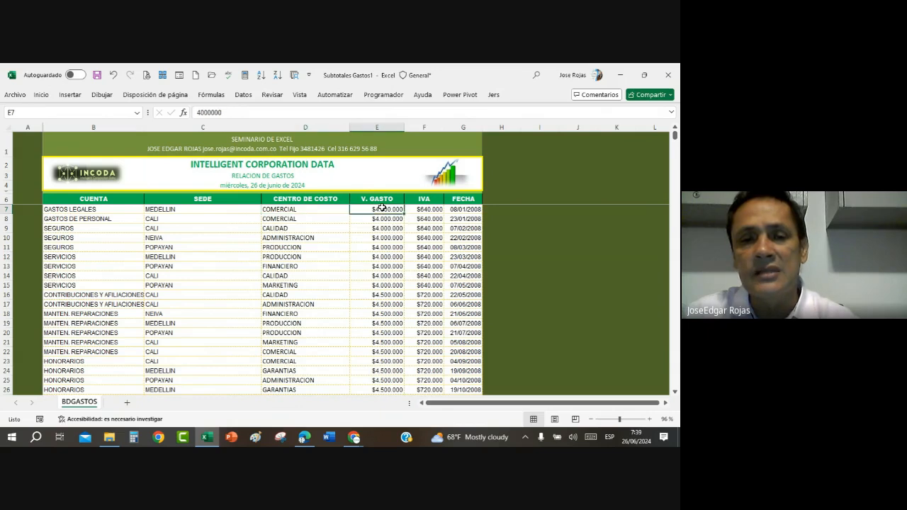
click(307, 218)
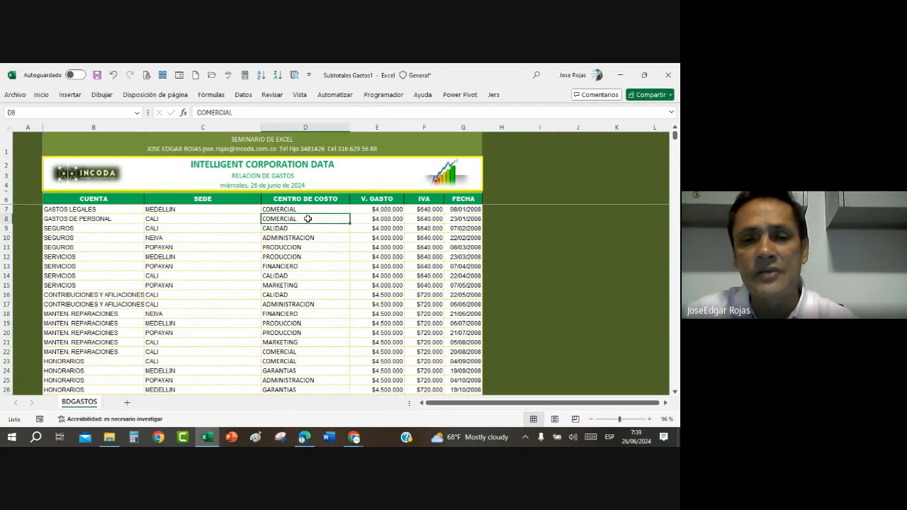
click(382, 219)
scroll(347, 298, down, 5)
scroll(344, 306, up, 5)
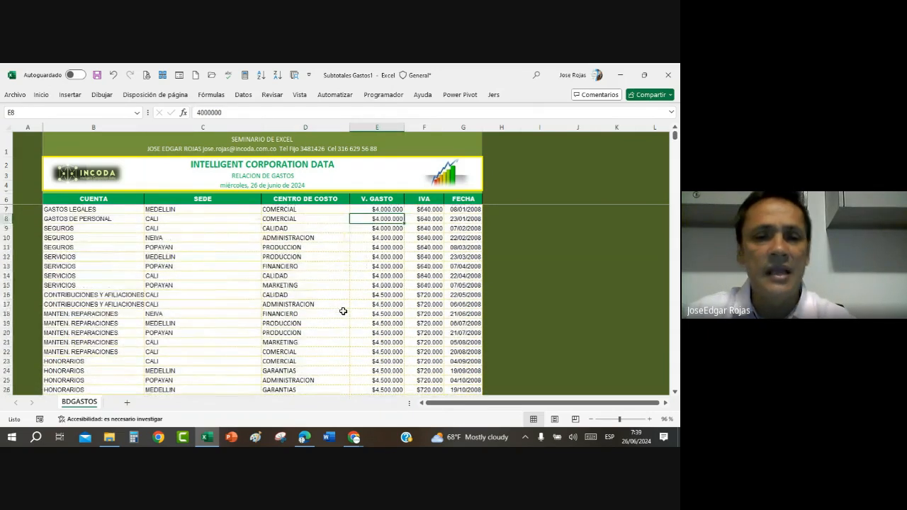
click(318, 283)
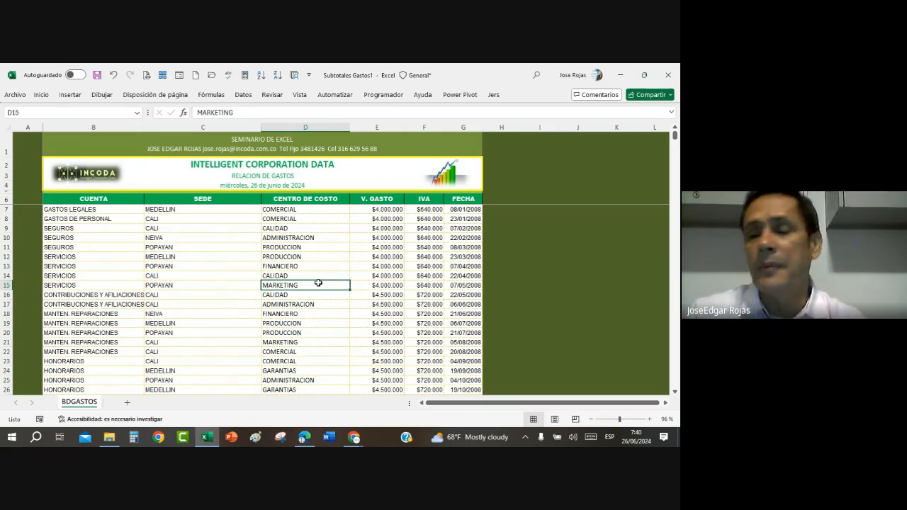
Step: Sort the expense table by CENTRO DE COSTO from A to Z
click(302, 258)
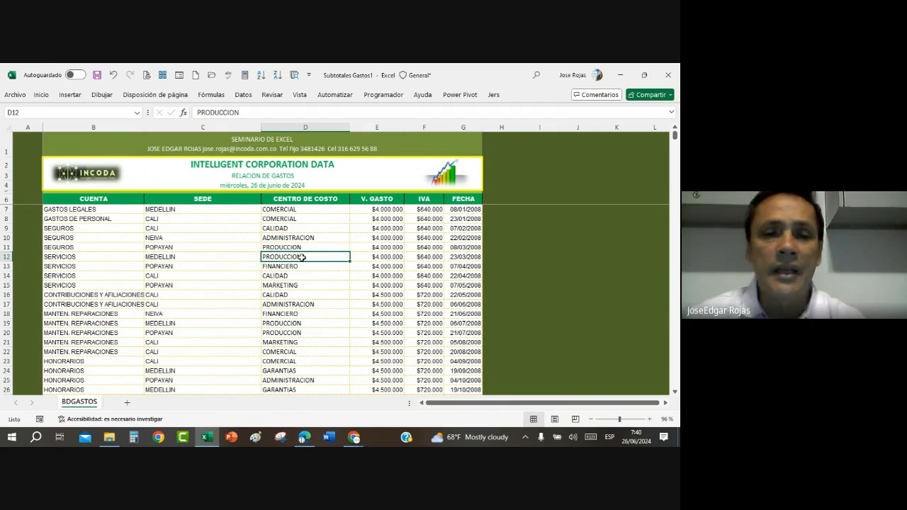
click(292, 293)
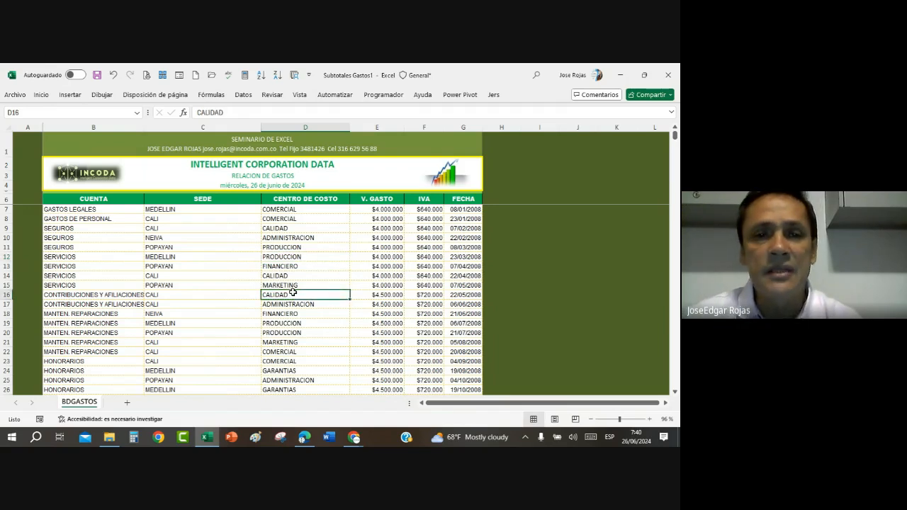
click(244, 96)
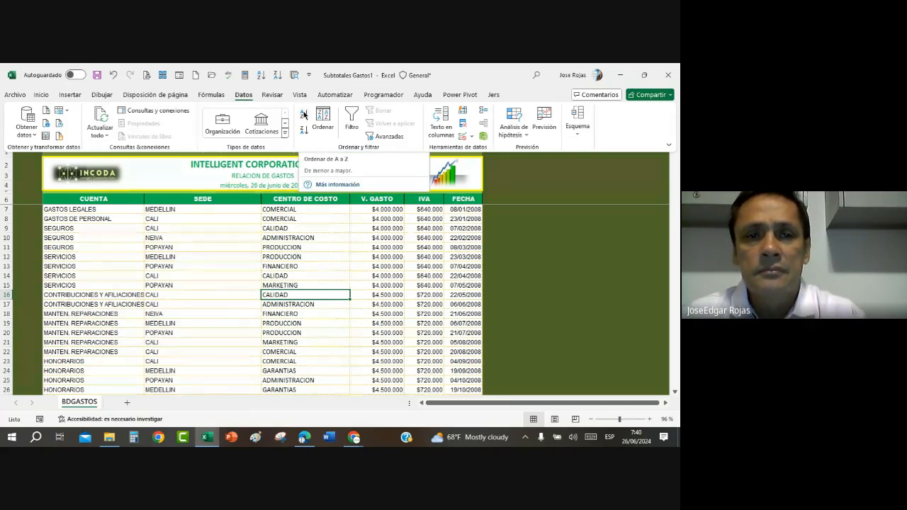
click(297, 253)
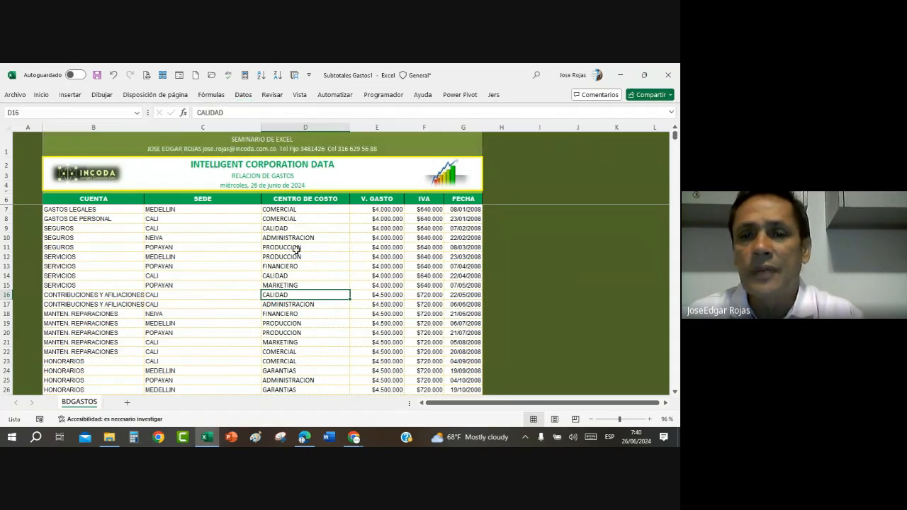
click(291, 228)
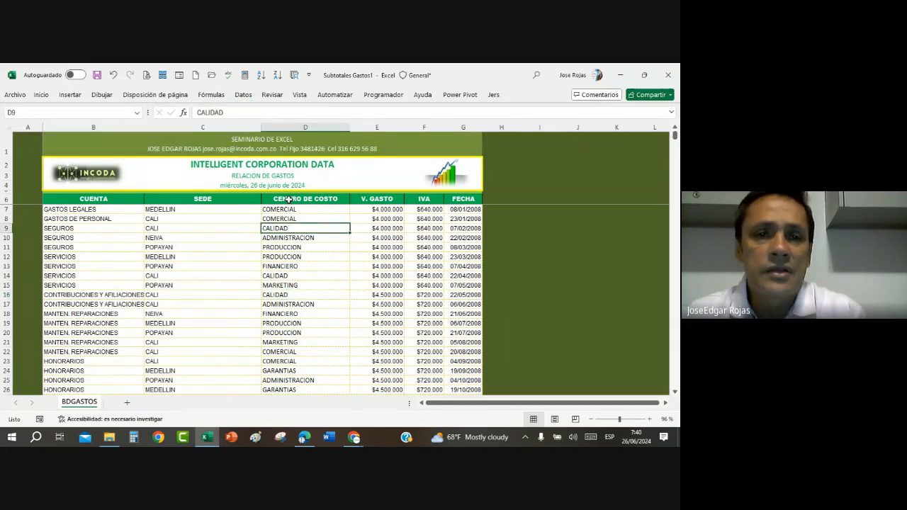
click(243, 95)
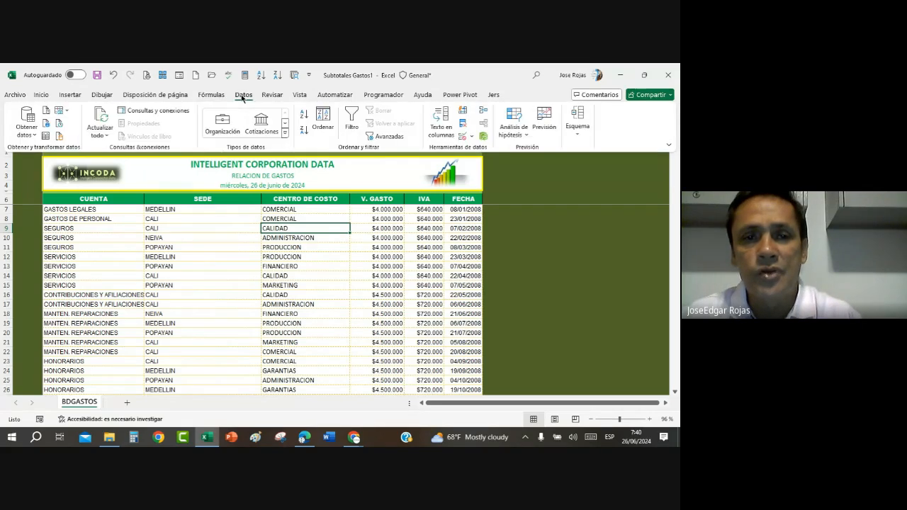
click(302, 115)
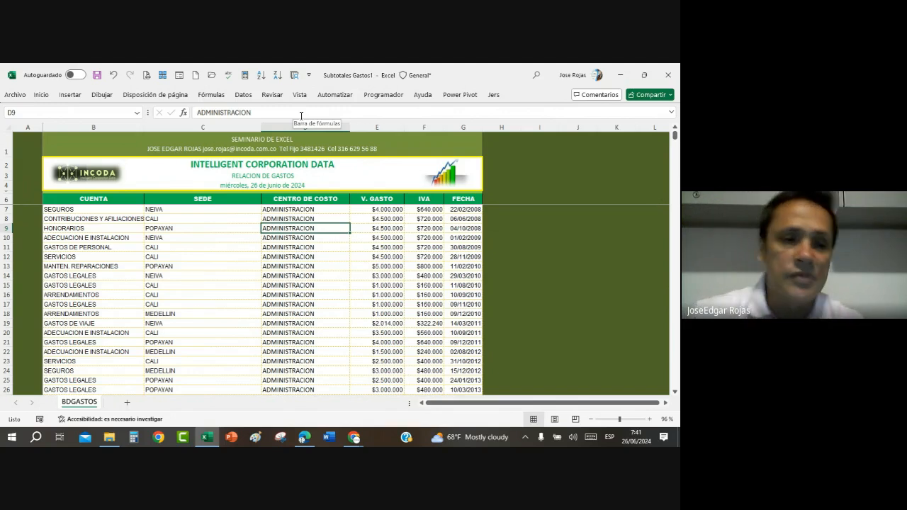
Step: Examine the record in row 9 and check how the sorted records are grouped by cost centre down the table
click(80, 228)
drag(80, 228, 455, 228)
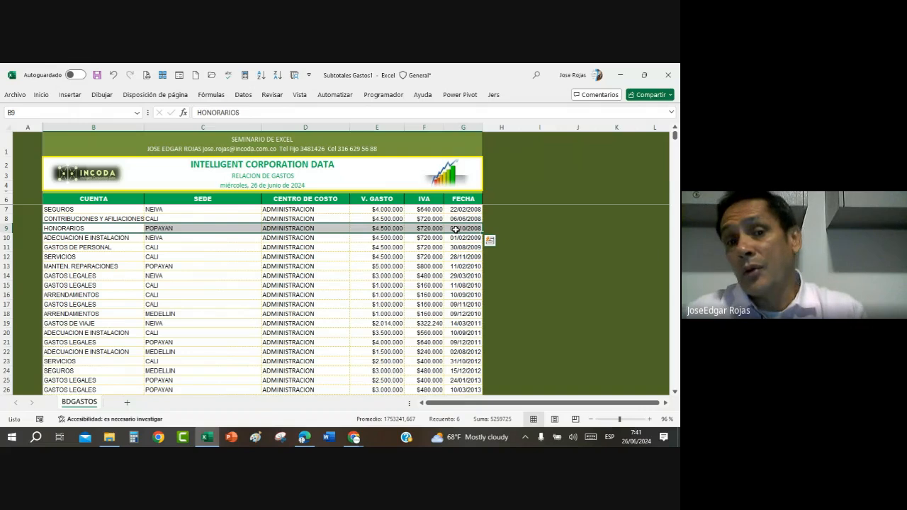
click(300, 285)
scroll(301, 286, down, 1)
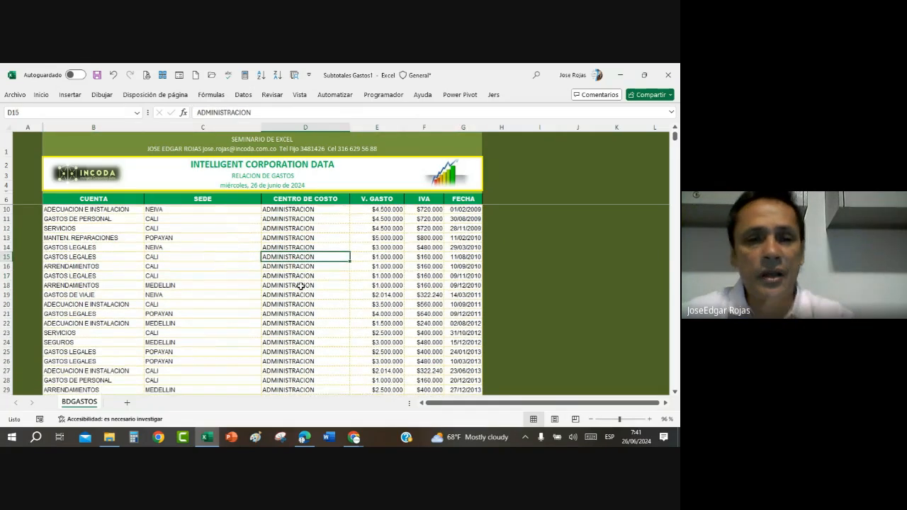
scroll(301, 286, down, 12)
scroll(300, 285, down, 20)
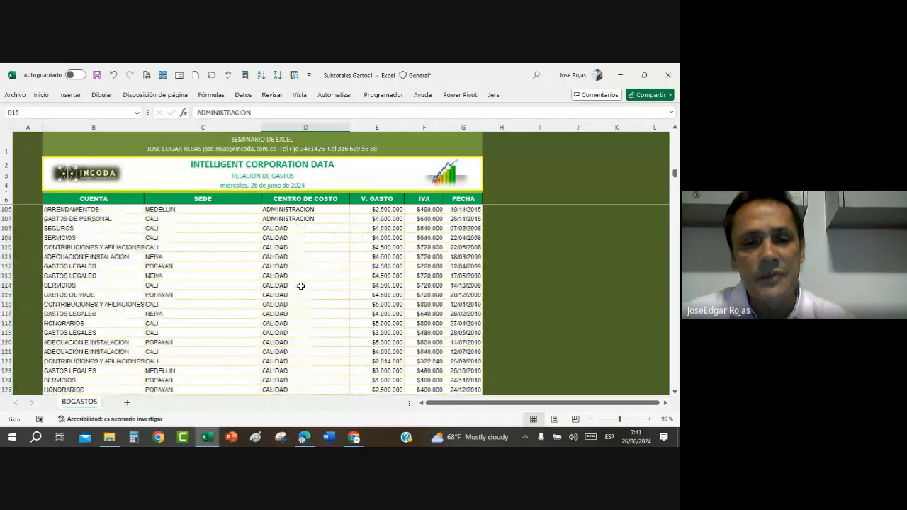
scroll(300, 286, down, 20)
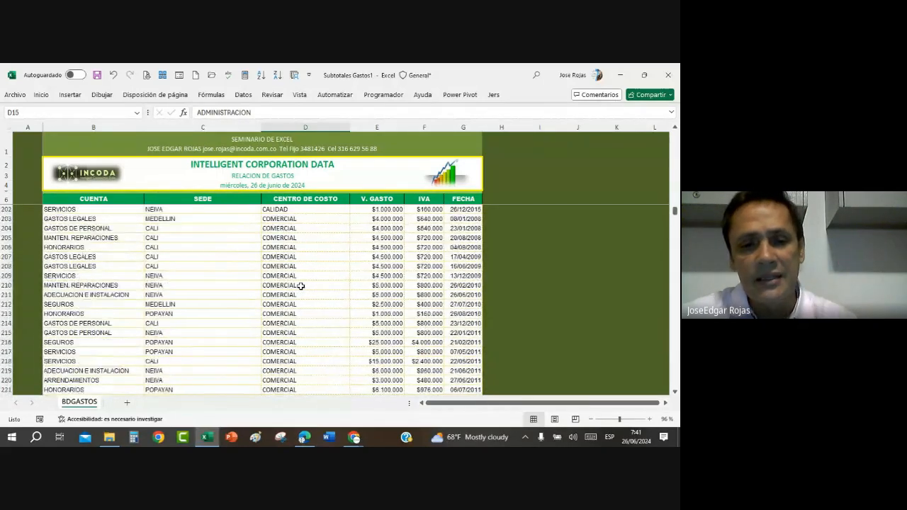
scroll(301, 286, down, 20)
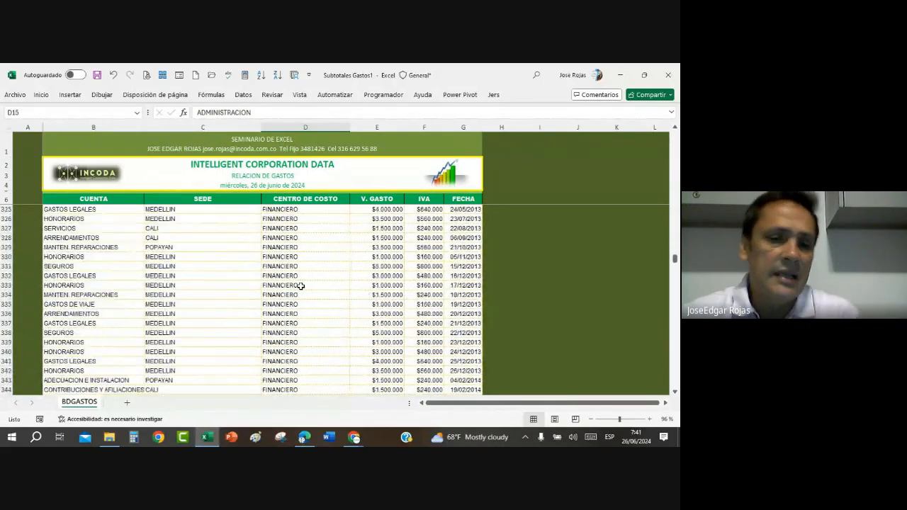
scroll(300, 285, up, 20)
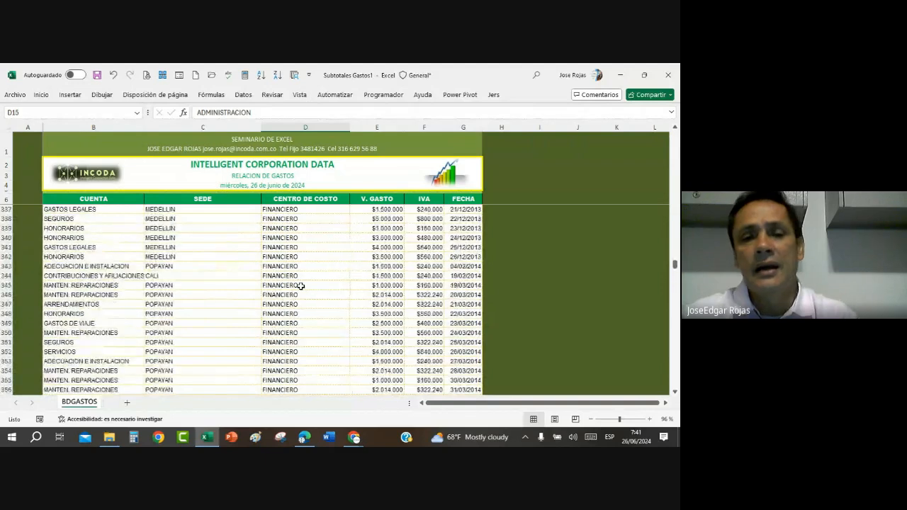
scroll(300, 286, up, 20)
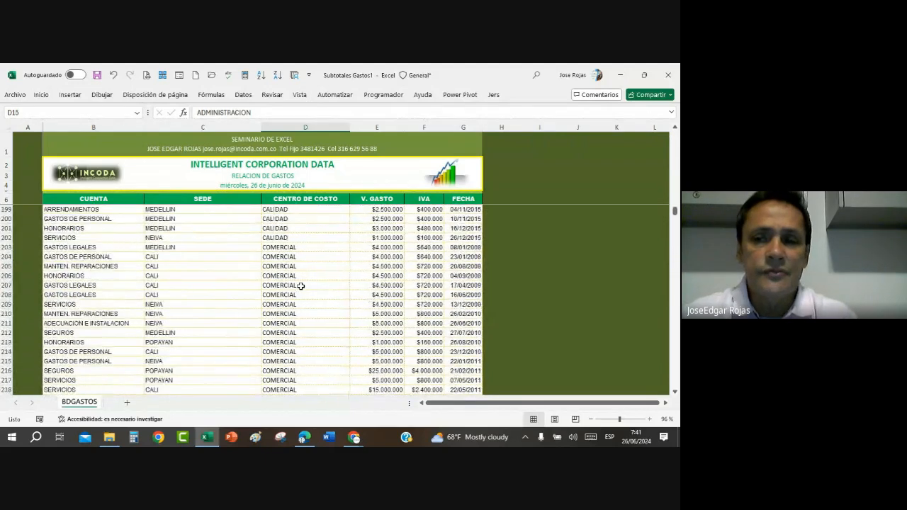
scroll(300, 286, up, 20)
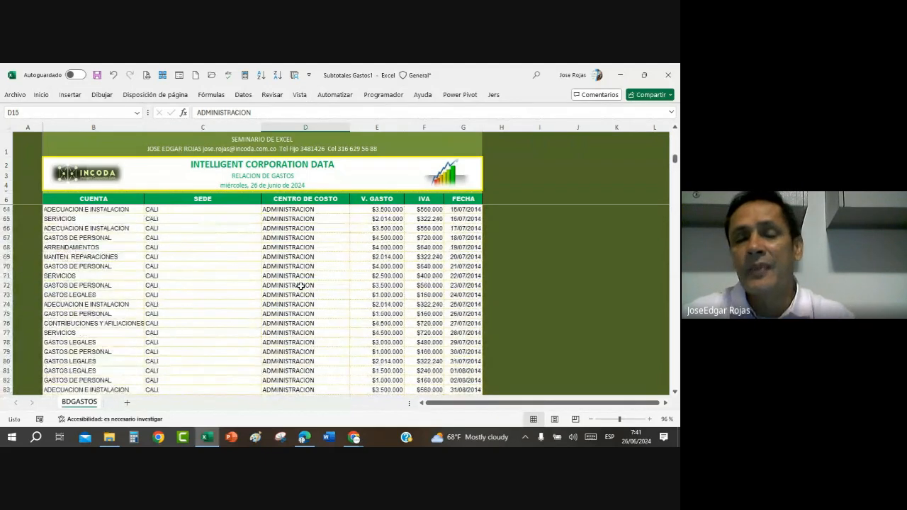
scroll(300, 286, up, 1)
click(326, 245)
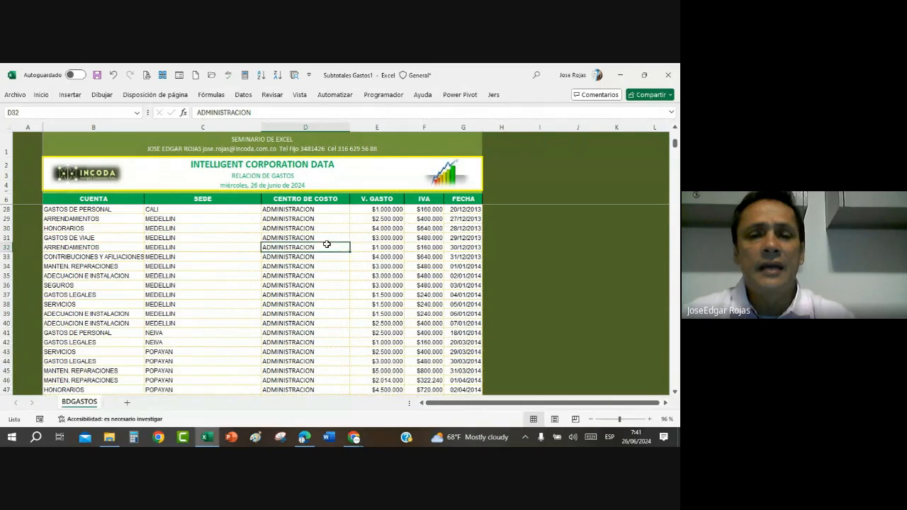
click(241, 96)
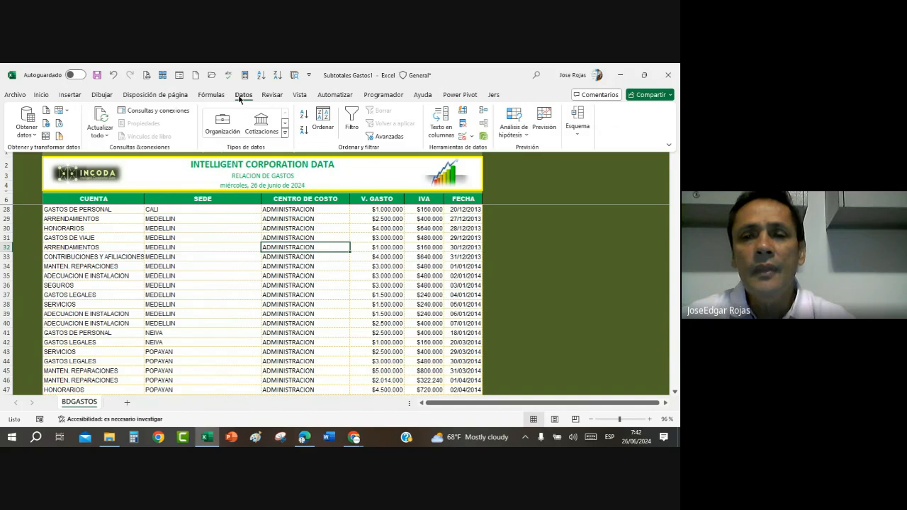
click(578, 136)
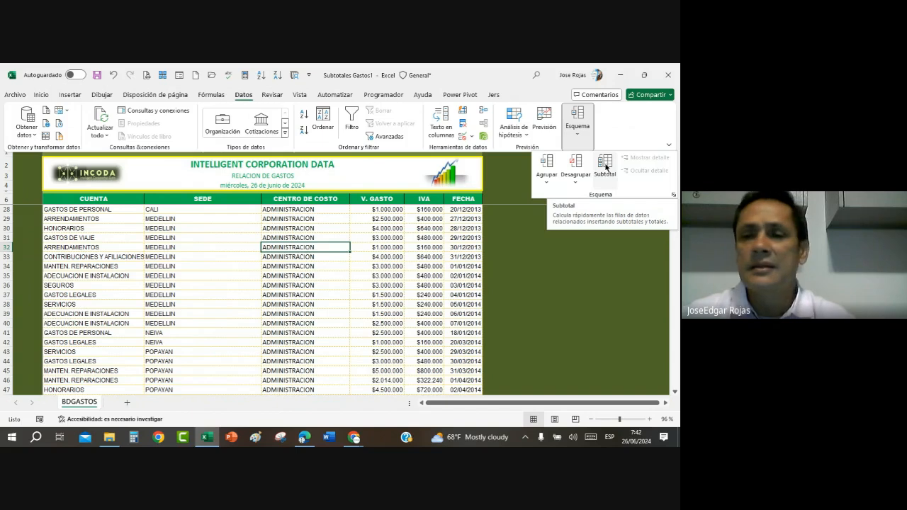
click(292, 250)
key(ctrl+F1)
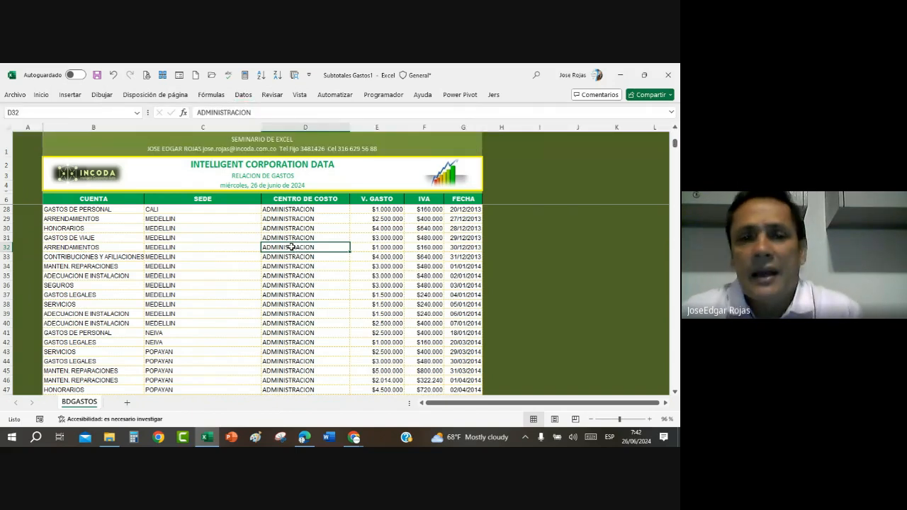
Step: Start the Subtotal command on the expense table, dismiss the virus notification, and set subtotals at each change in CENTRO DE COSTO
click(243, 95)
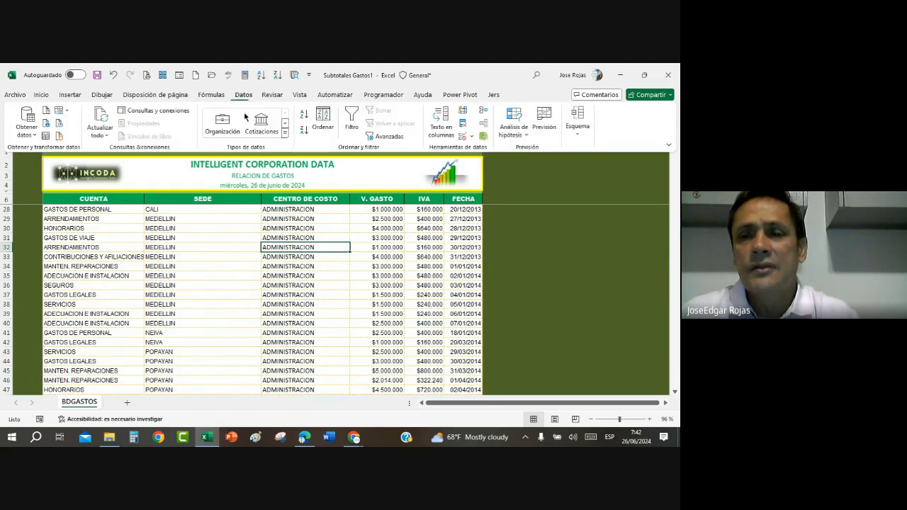
click(576, 122)
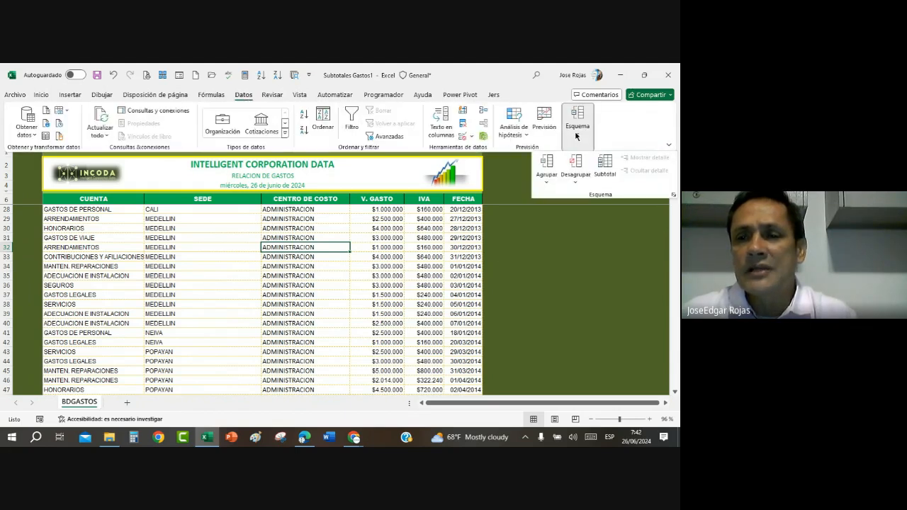
click(607, 165)
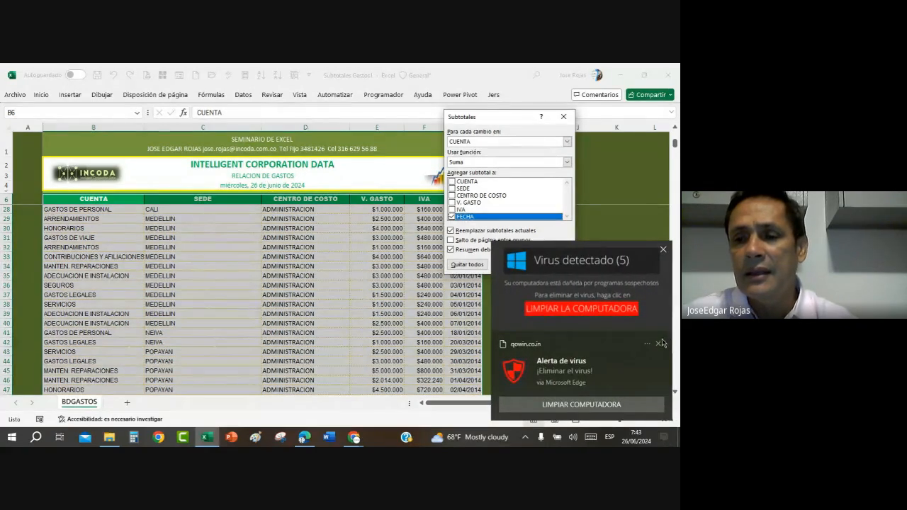
click(659, 346)
click(566, 141)
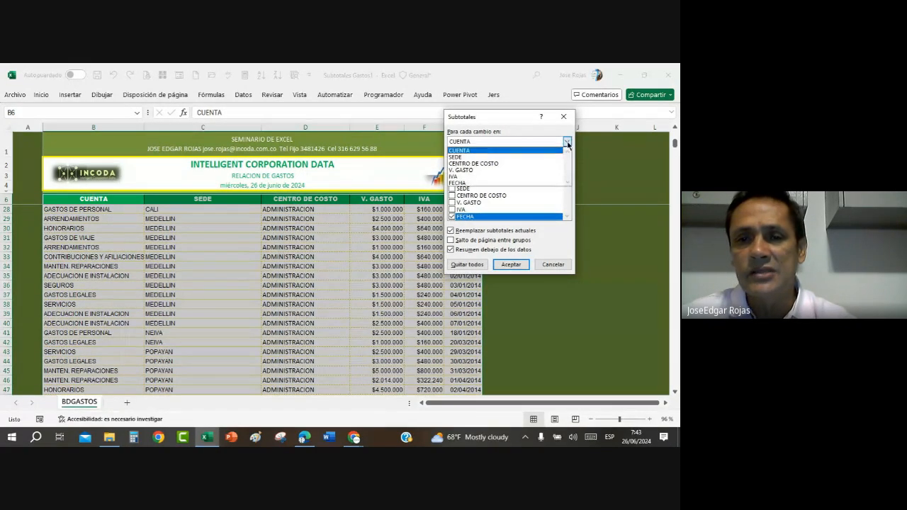
click(493, 165)
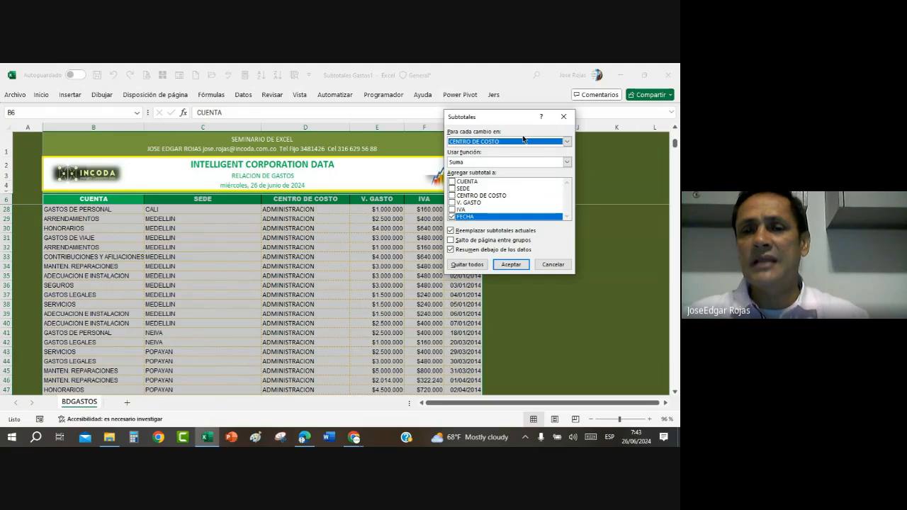
Step: Add the Suma subtotal to V. GASTO only, excluding FECHA, and apply the subtotals
click(451, 204)
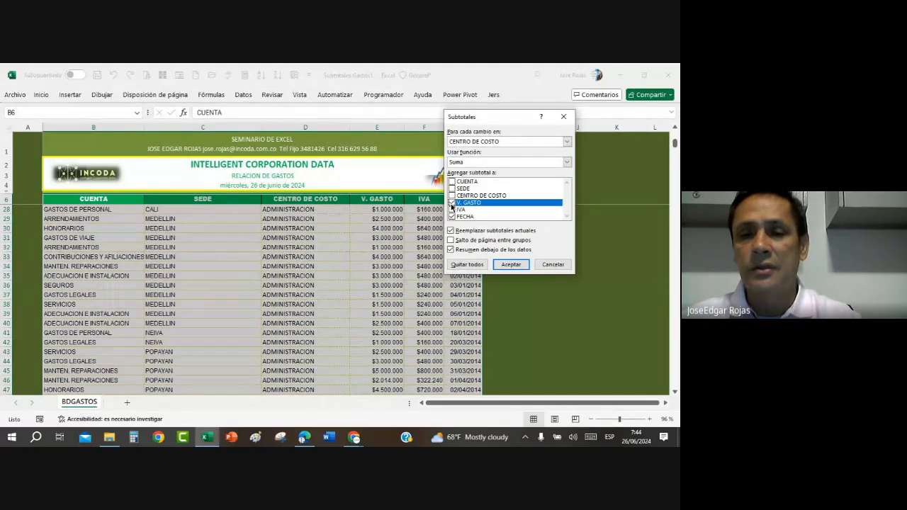
click(451, 216)
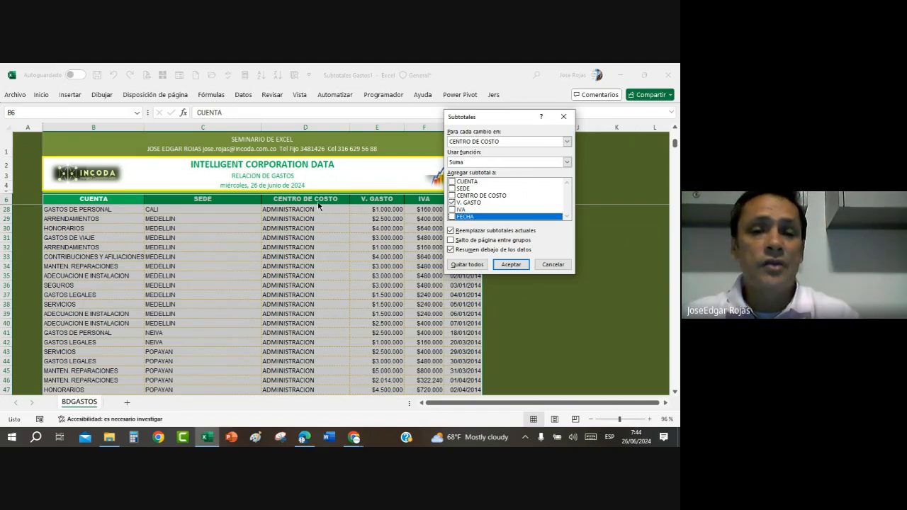
click(451, 202)
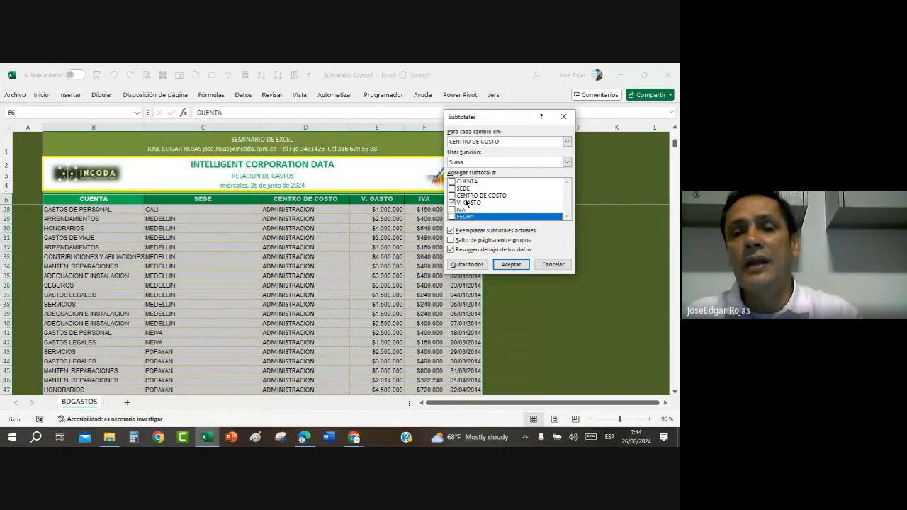
click(510, 265)
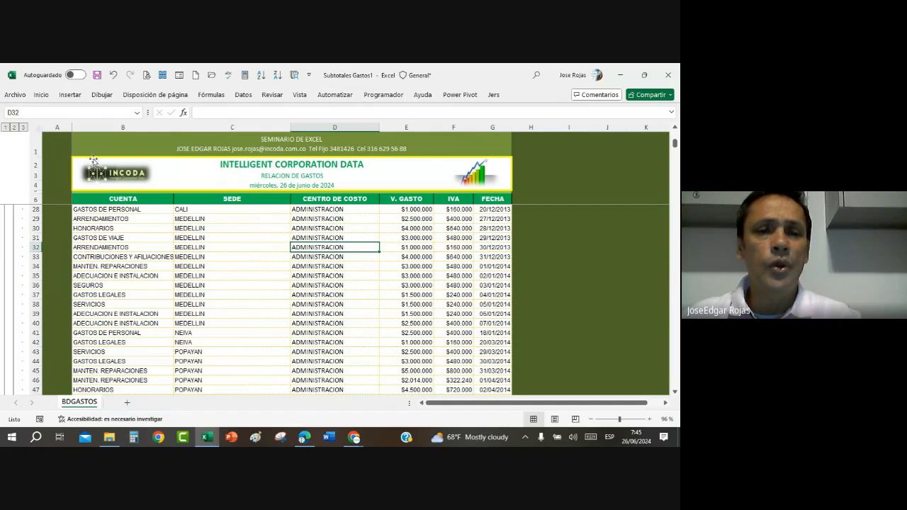
Step: Examine the subtotal rows inserted below the ADMINISTRACION and CALIDAD records, including the formula of the ADMINISTRACION subtotal
scroll(300, 233, down, 12)
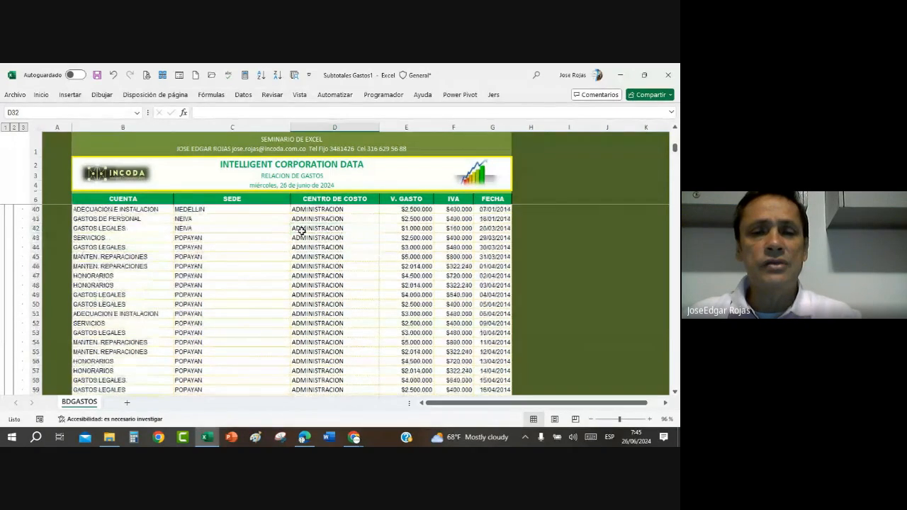
scroll(355, 250, down, 13)
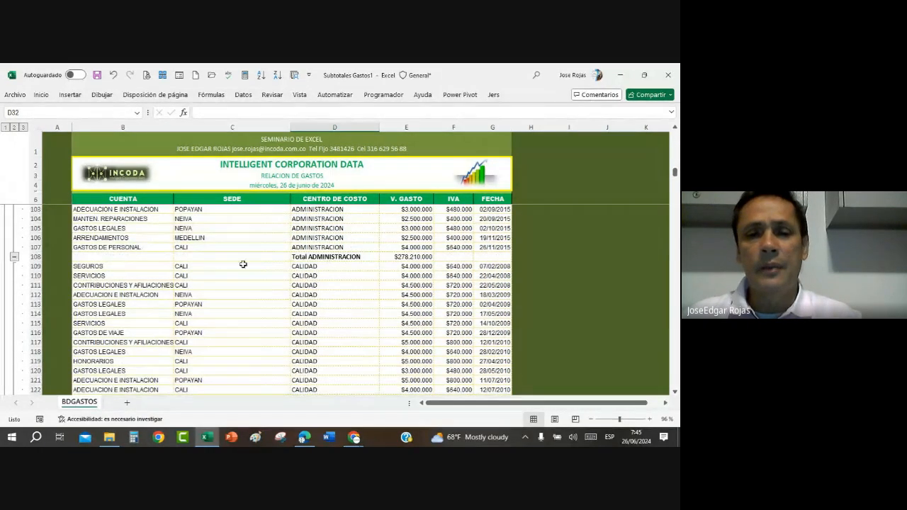
click(412, 256)
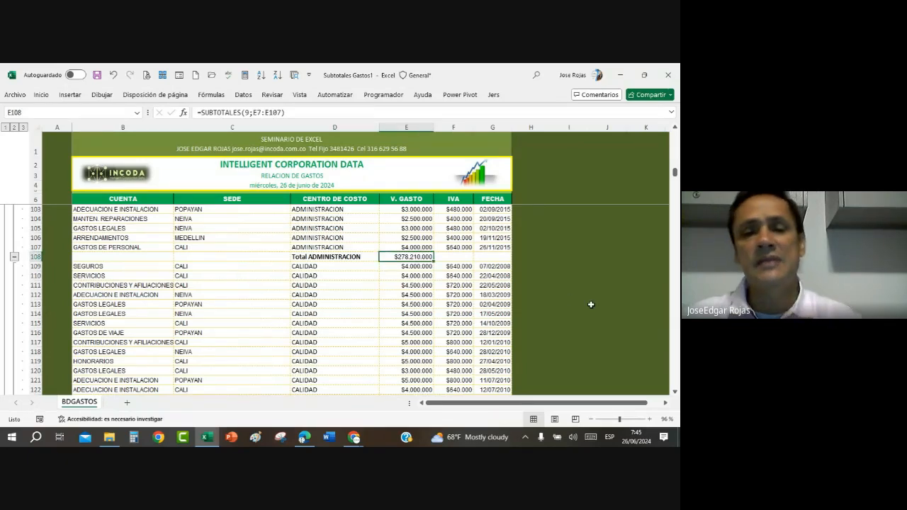
scroll(581, 301, down, 7)
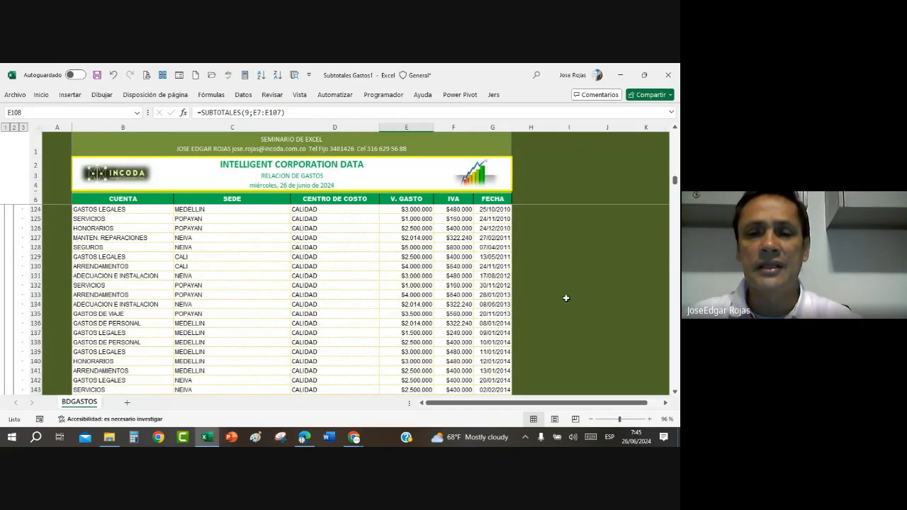
scroll(404, 294, down, 20)
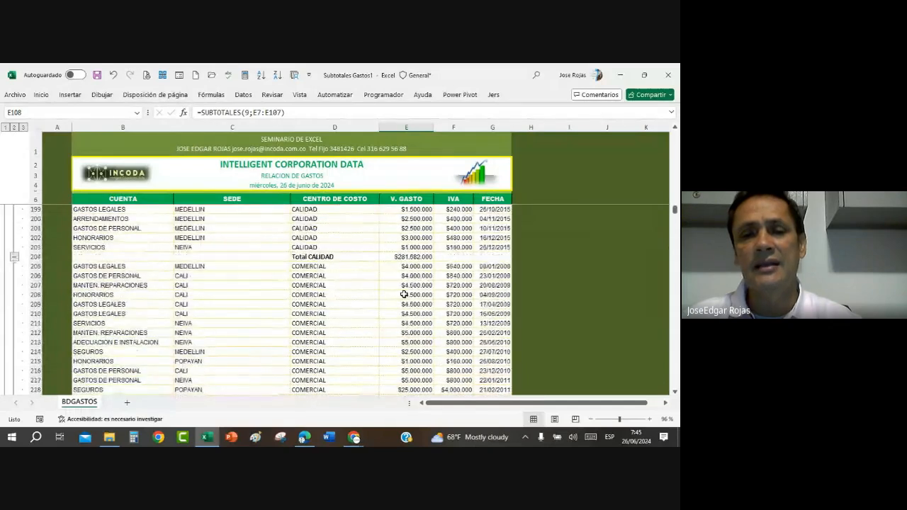
scroll(422, 265, down, 6)
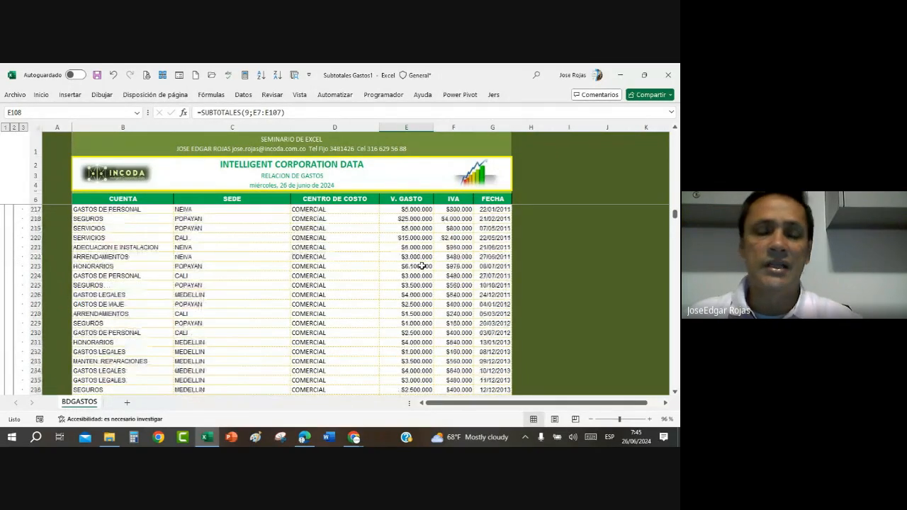
scroll(421, 266, up, 17)
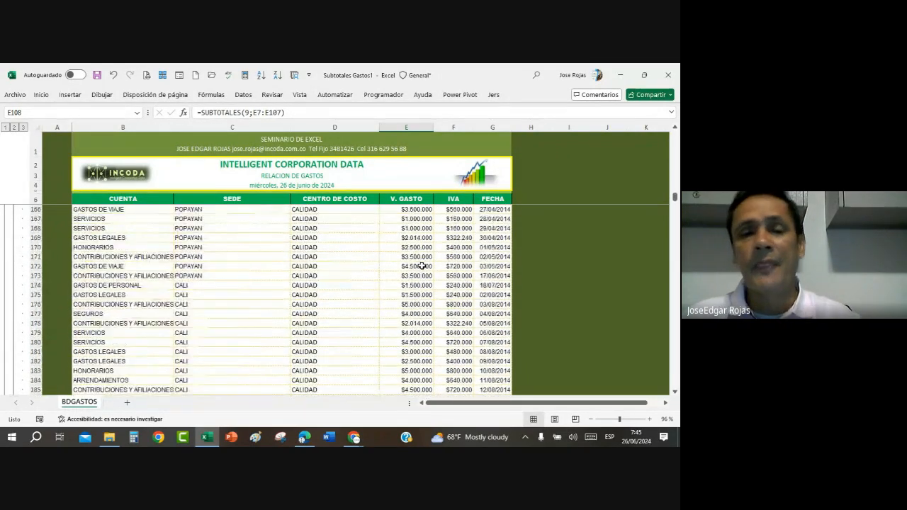
scroll(421, 265, up, 14)
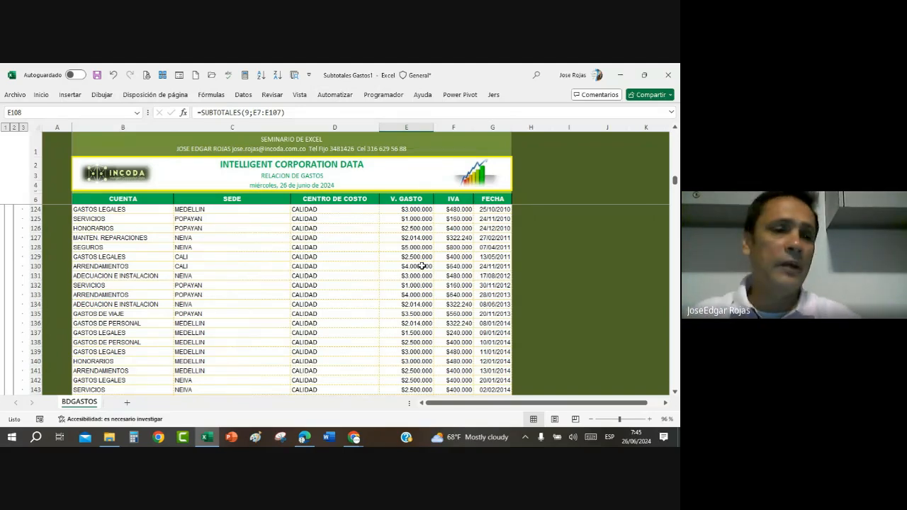
Step: Collapse the outline to level 1 so only the grand total row shows, and widen the V. GASTO column slightly
click(5, 127)
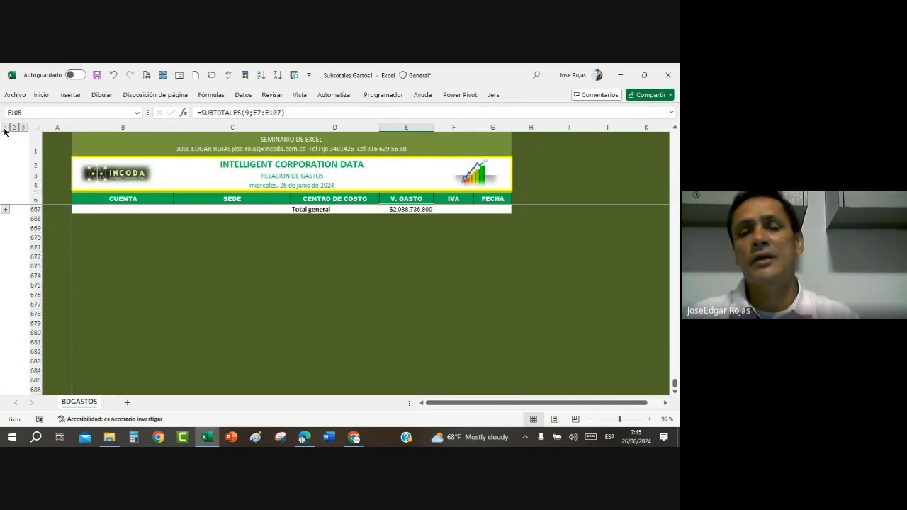
drag(433, 129, 439, 129)
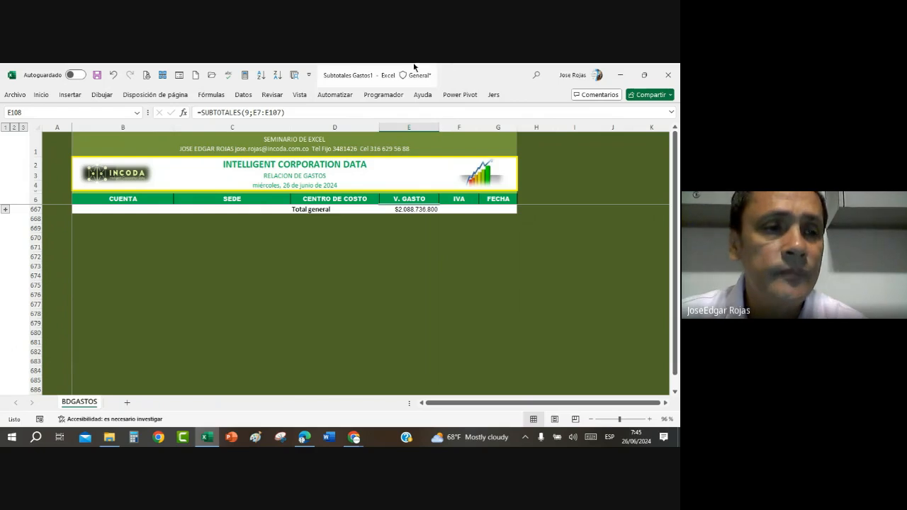
Step: Show outline level 2 and review the cost centre totals, comparing the ADMINISTRACION, CALIDAD, COMERCIAL and GARANTIAS rows
click(14, 127)
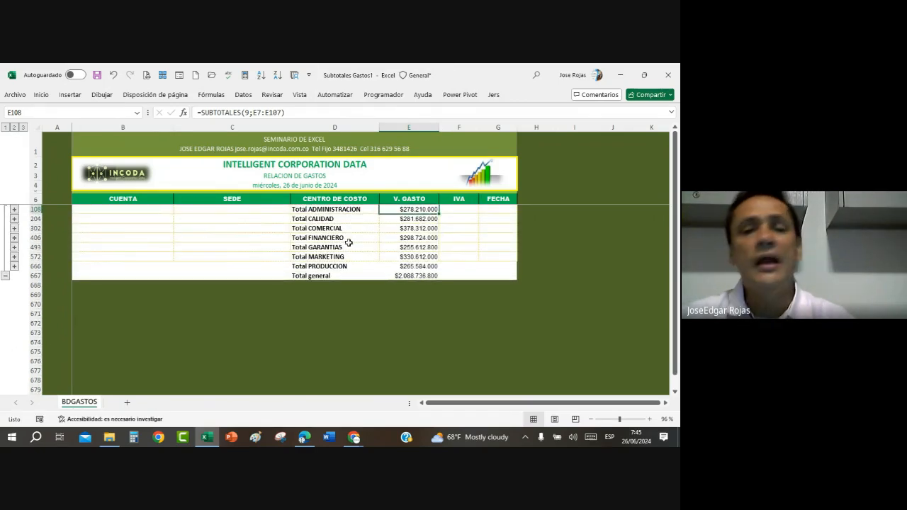
click(319, 210)
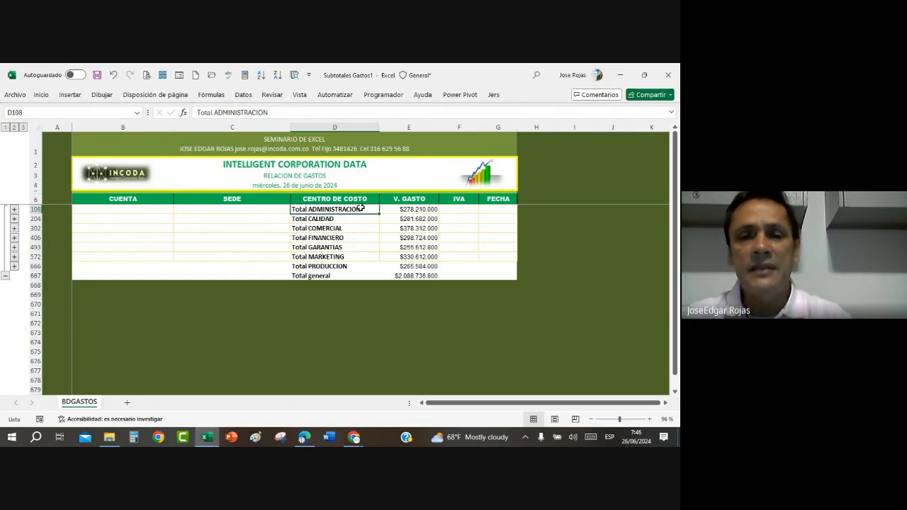
click(426, 210)
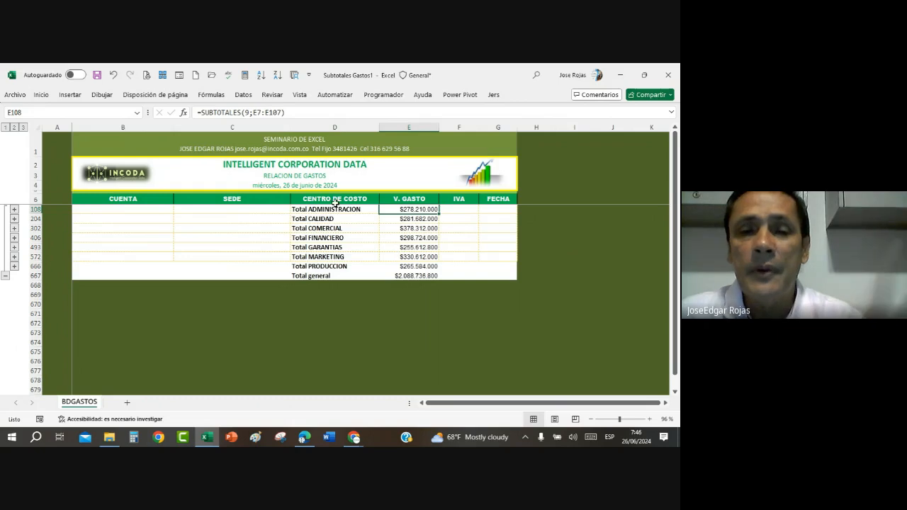
click(345, 228)
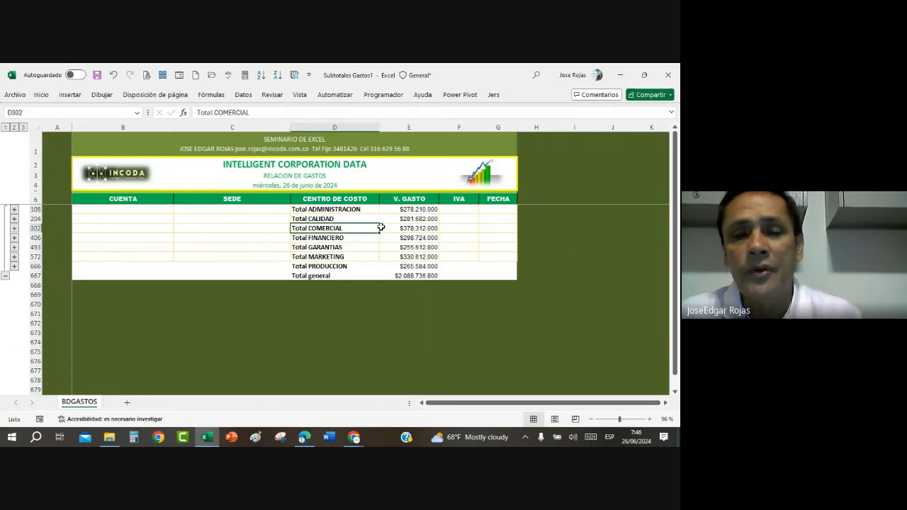
click(360, 210)
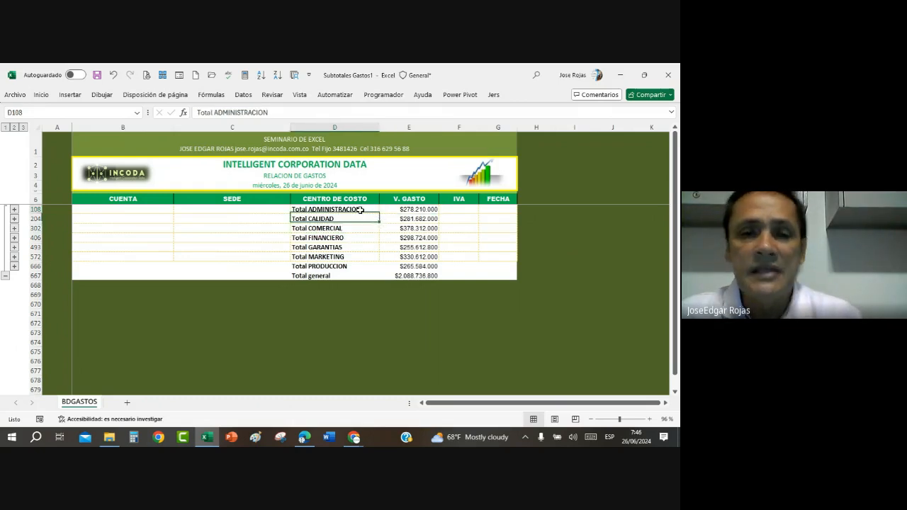
click(354, 248)
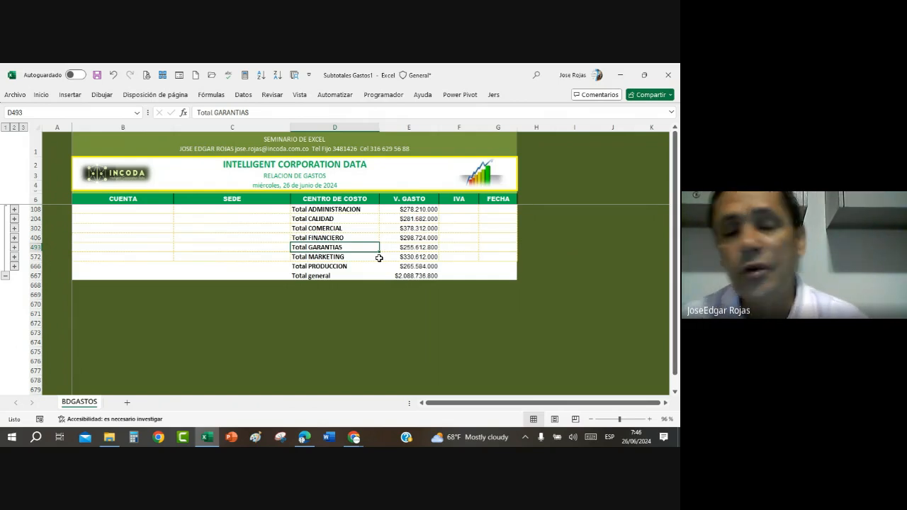
click(366, 210)
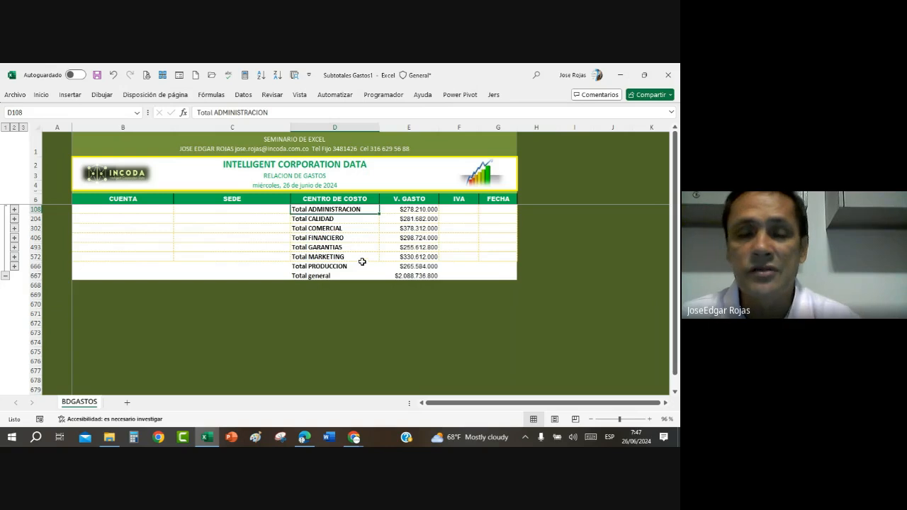
click(323, 226)
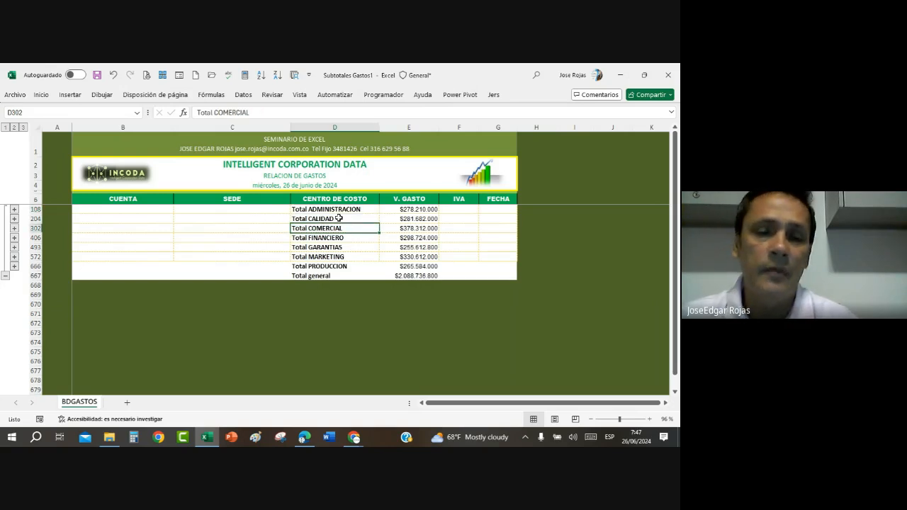
click(330, 209)
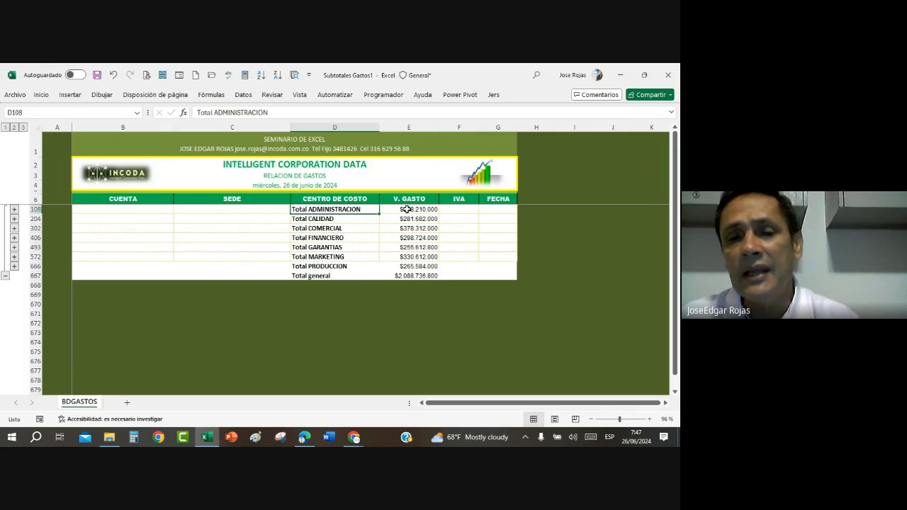
click(336, 222)
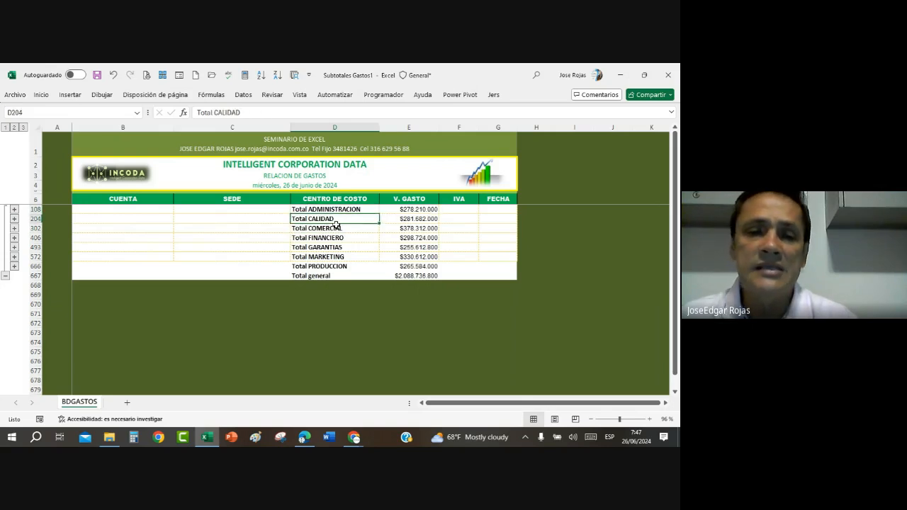
click(335, 228)
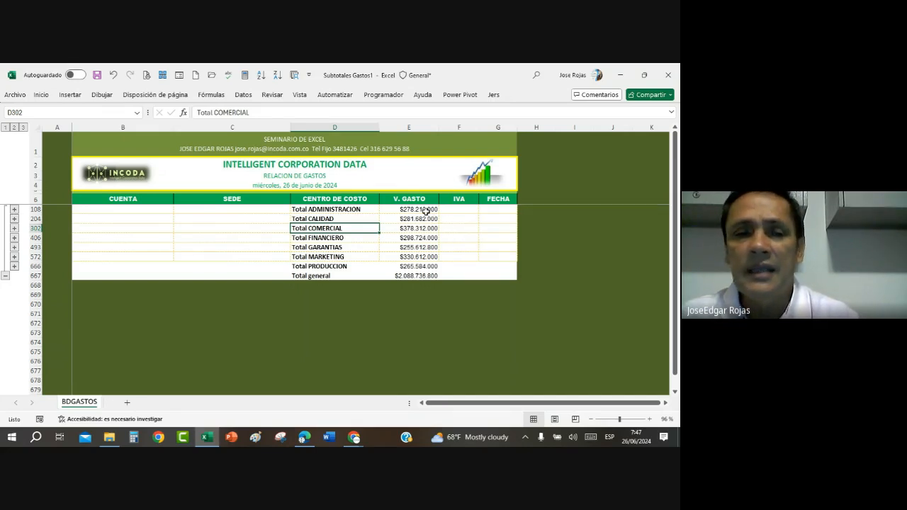
Step: Expand the detail of the ADMINISTRACION group only and look through the expense records that make up its total
click(14, 209)
scroll(395, 267, up, 20)
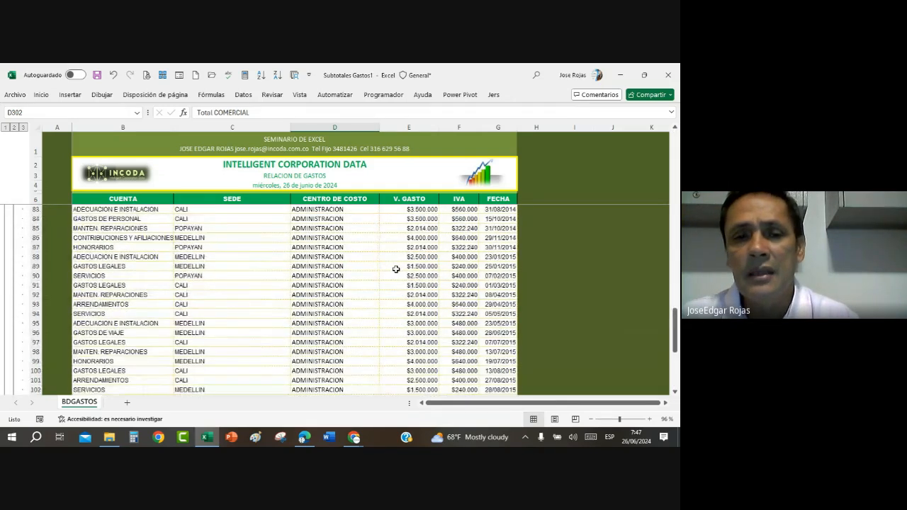
scroll(396, 269, up, 3)
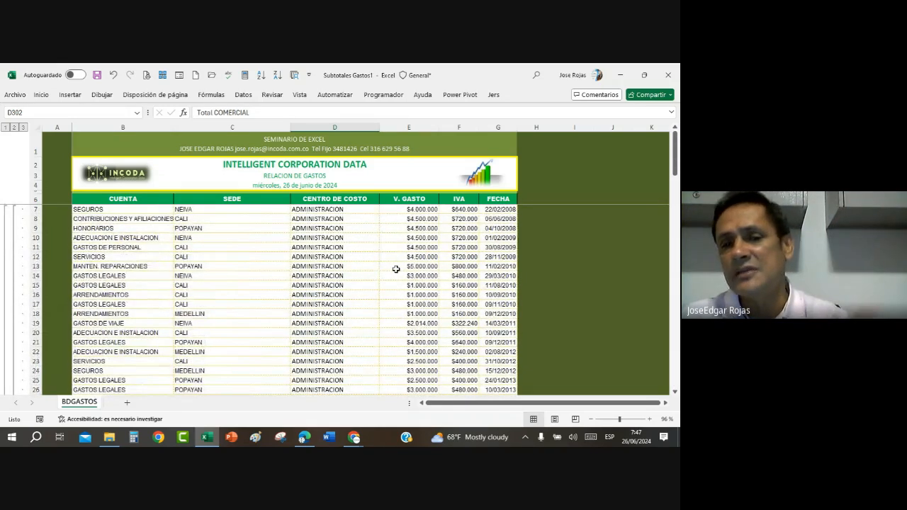
scroll(396, 270, down, 14)
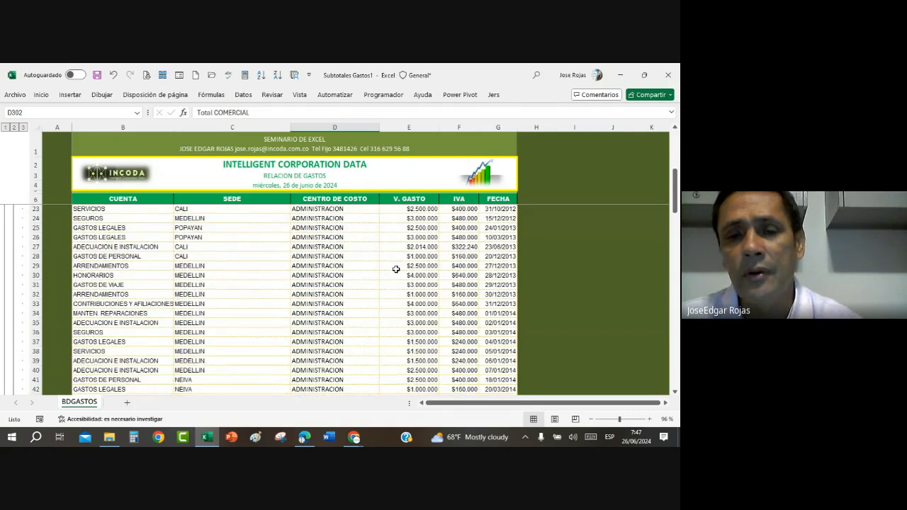
scroll(396, 269, down, 20)
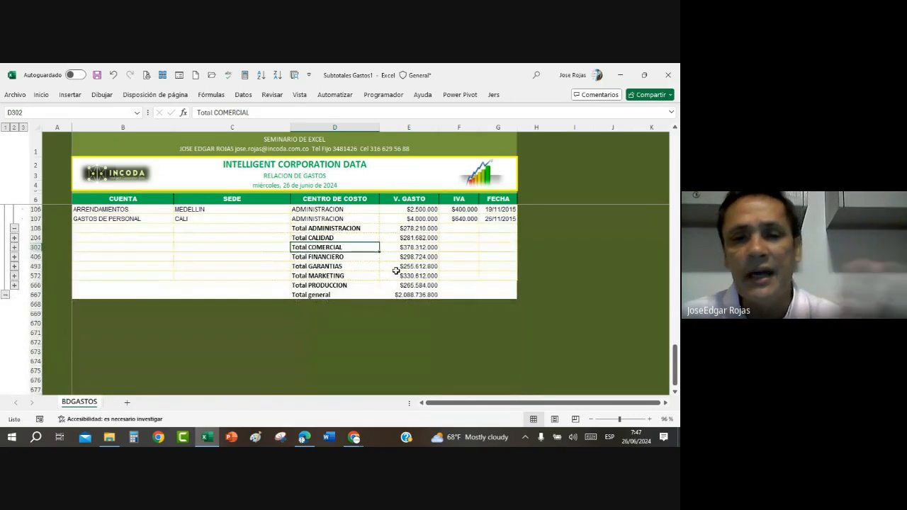
scroll(396, 271, up, 3)
scroll(381, 287, up, 20)
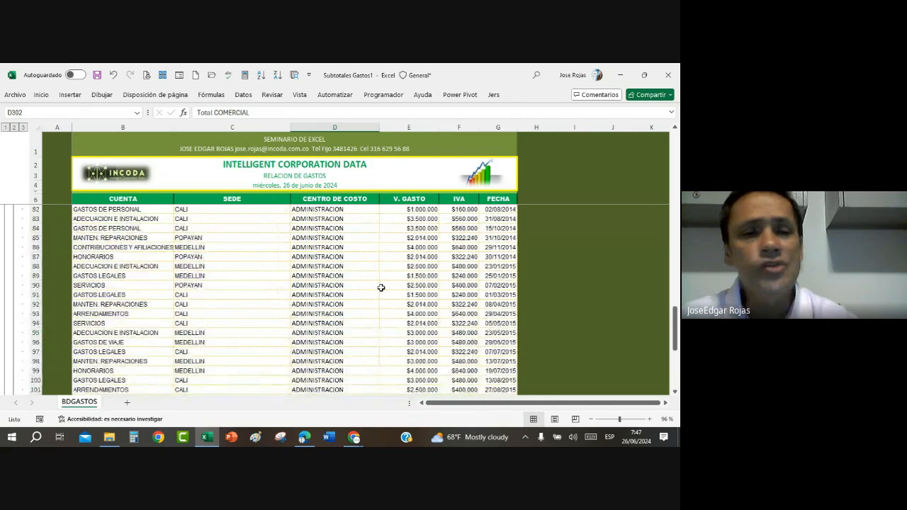
scroll(379, 277, down, 13)
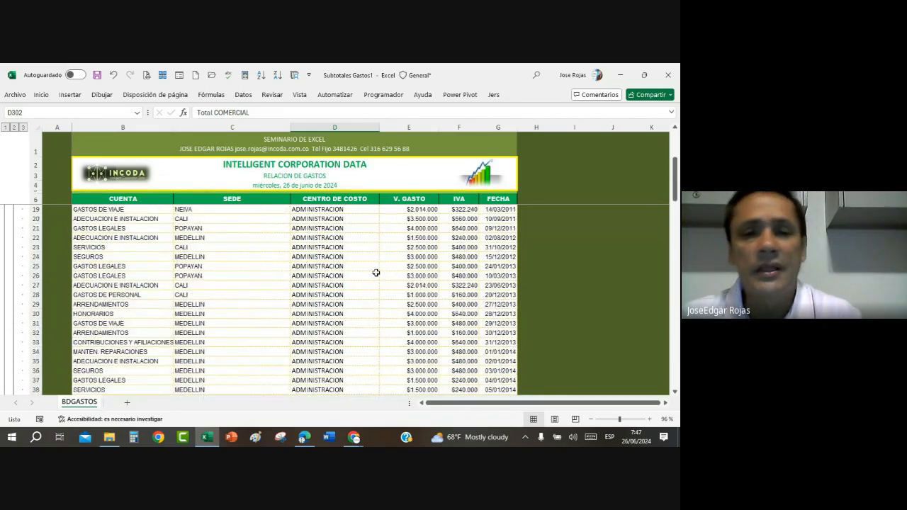
scroll(376, 272, up, 5)
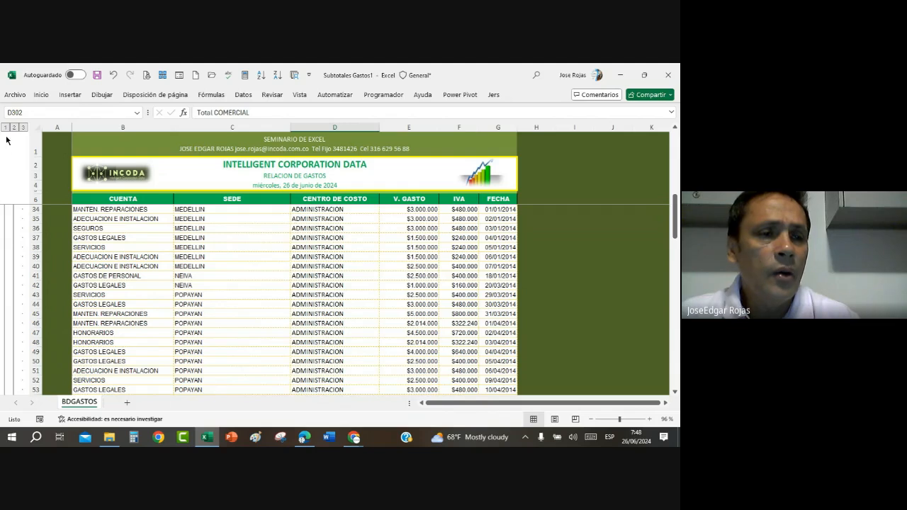
Step: Compare outline levels 1, 2 and 3, return to the cost centre totals, and check the formula of the ADMINISTRACION subtotal
click(5, 127)
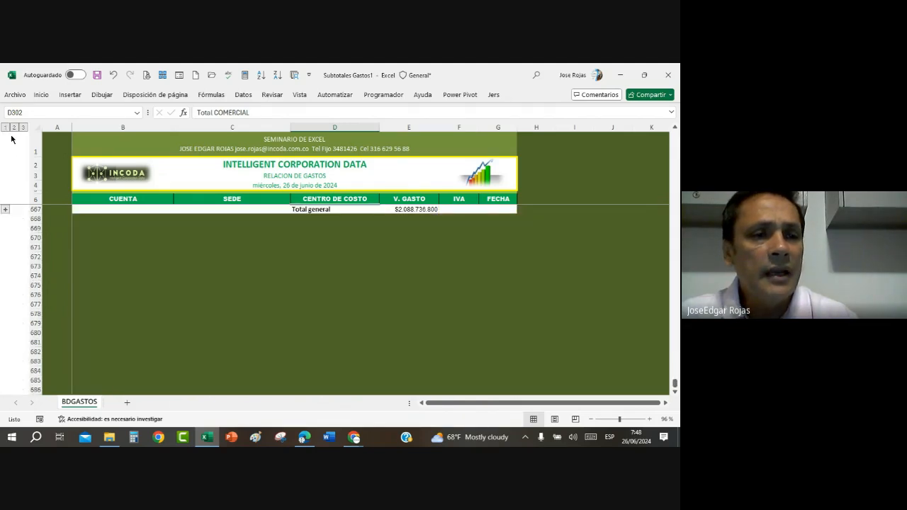
click(13, 128)
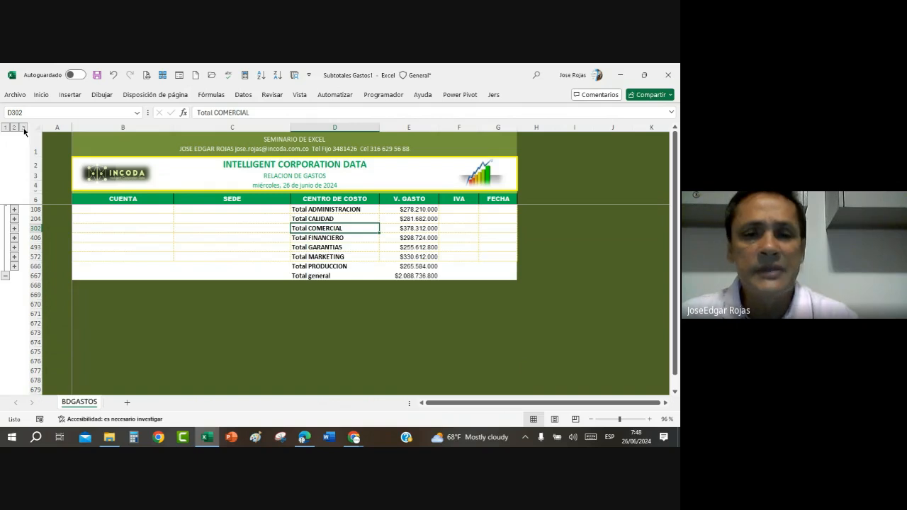
click(23, 127)
scroll(158, 233, down, 7)
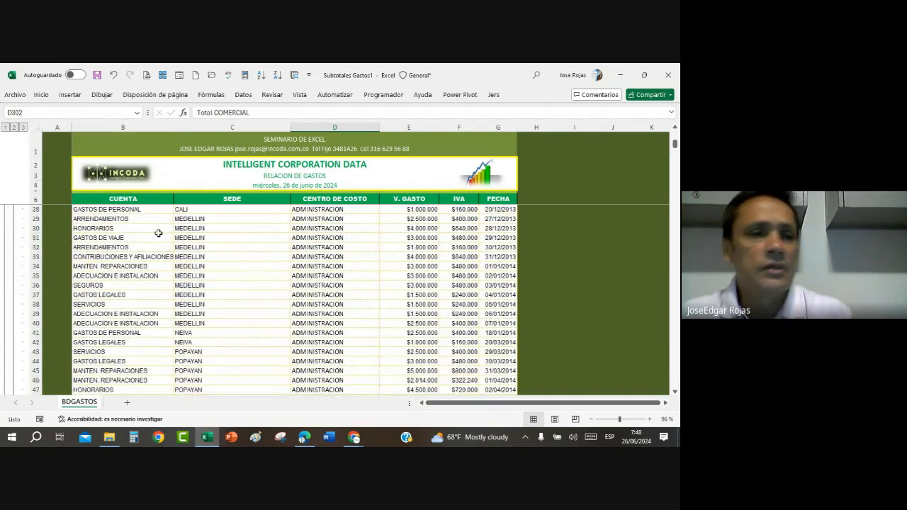
click(13, 127)
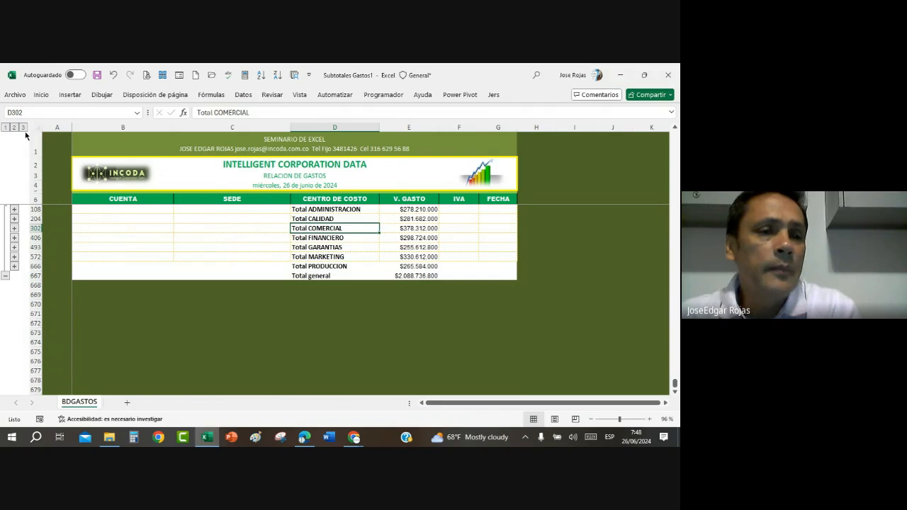
click(23, 128)
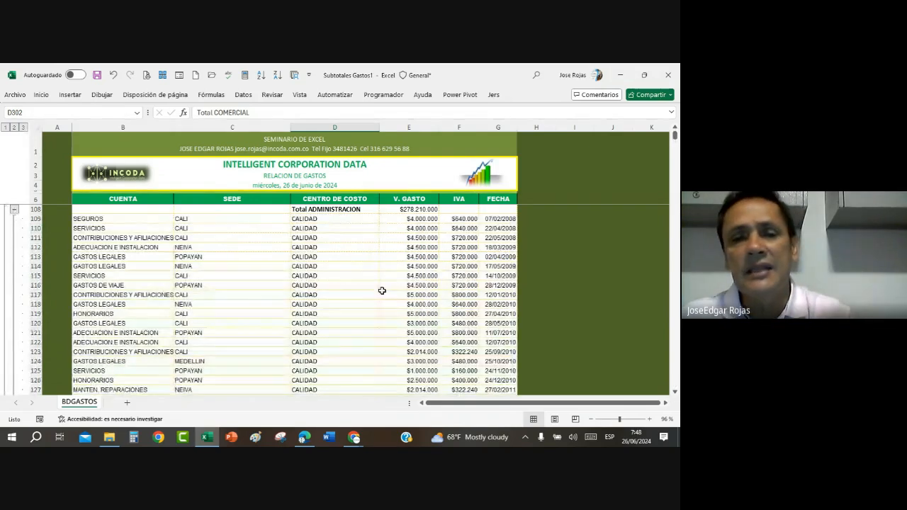
click(14, 127)
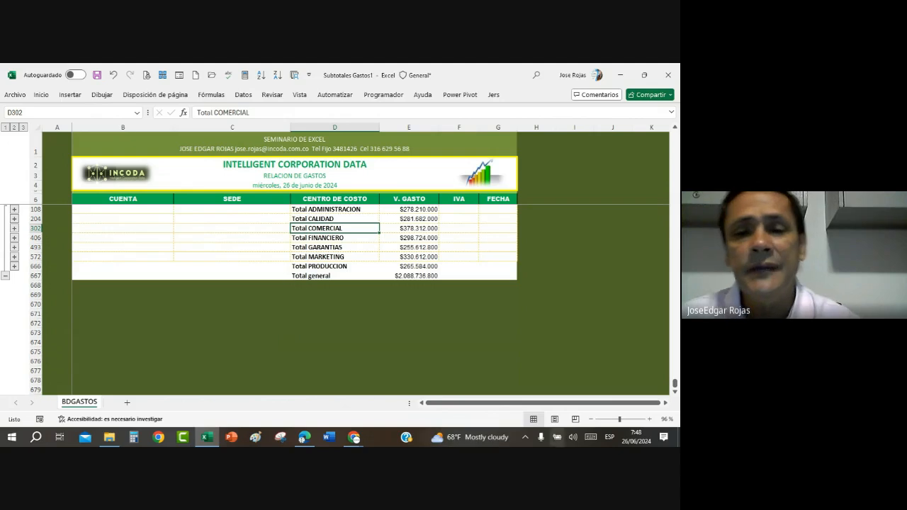
click(414, 209)
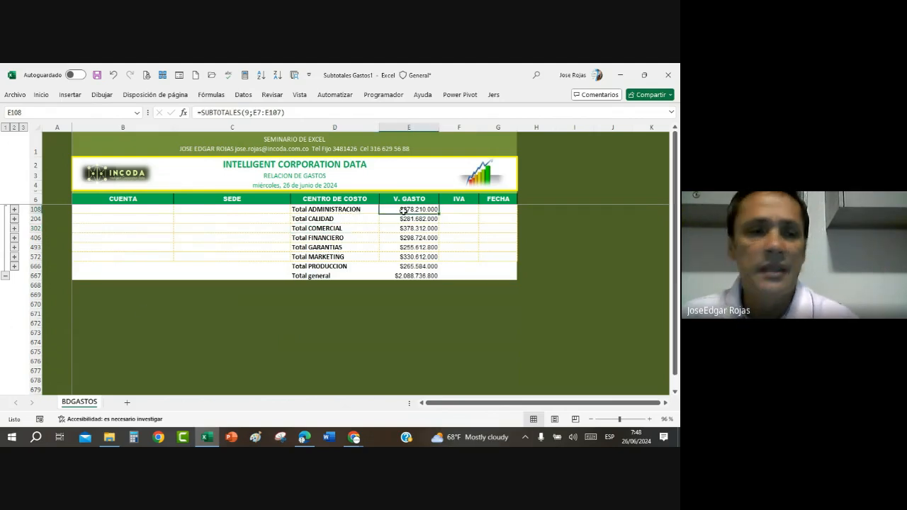
Step: Expand the detail of the GARANTIAS group only, look through its expense records, and dismiss the virus pop-up notification
click(14, 247)
scroll(216, 279, down, 15)
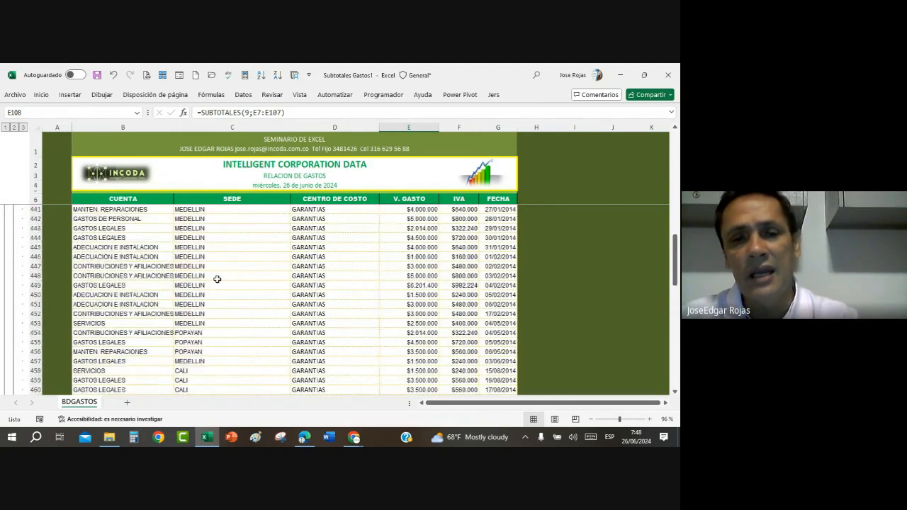
scroll(216, 279, up, 18)
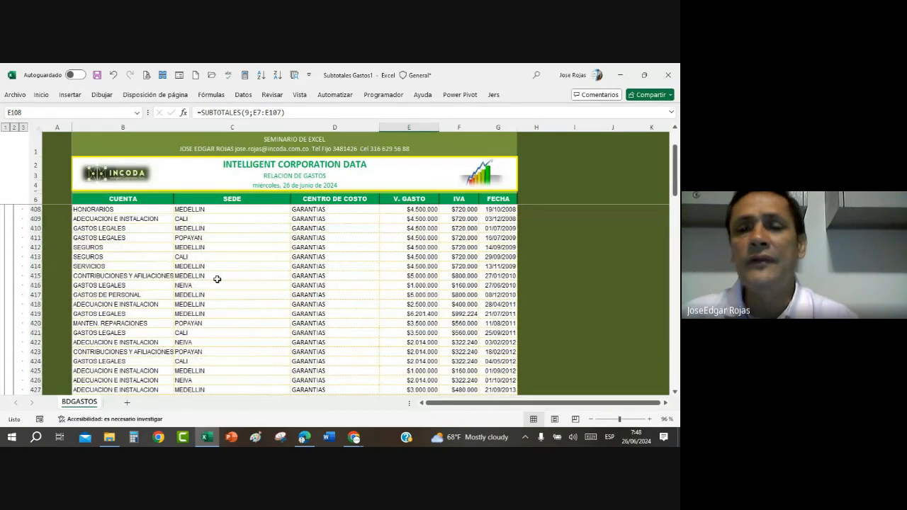
scroll(217, 279, up, 3)
scroll(373, 314, down, 3)
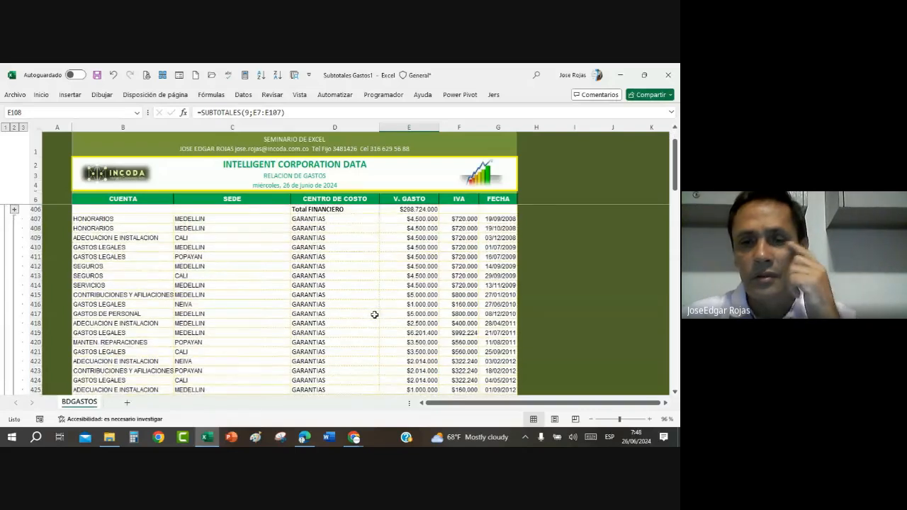
scroll(392, 277, up, 3)
scroll(393, 277, down, 20)
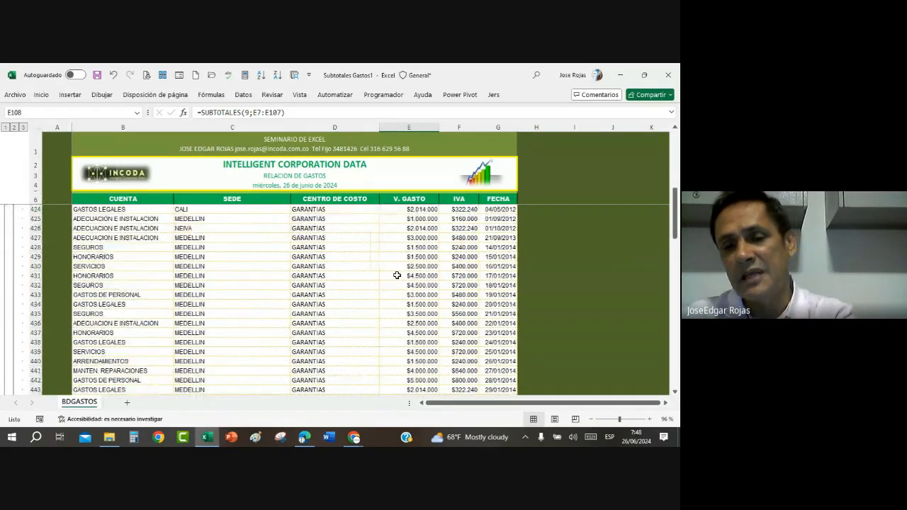
scroll(396, 275, down, 6)
scroll(397, 275, up, 10)
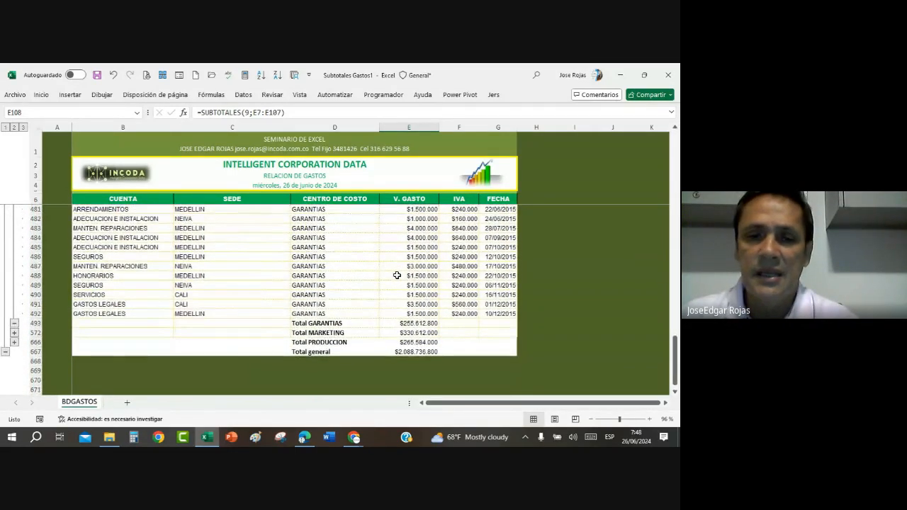
scroll(396, 275, up, 8)
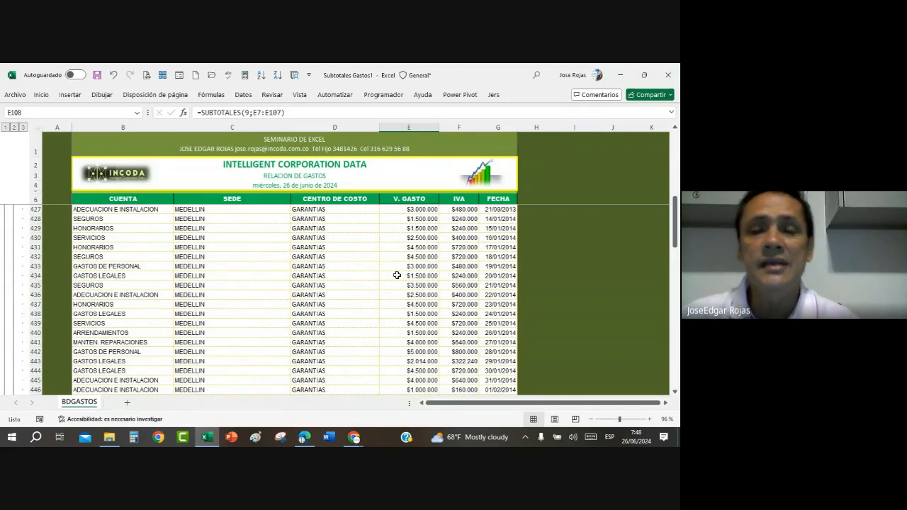
click(318, 285)
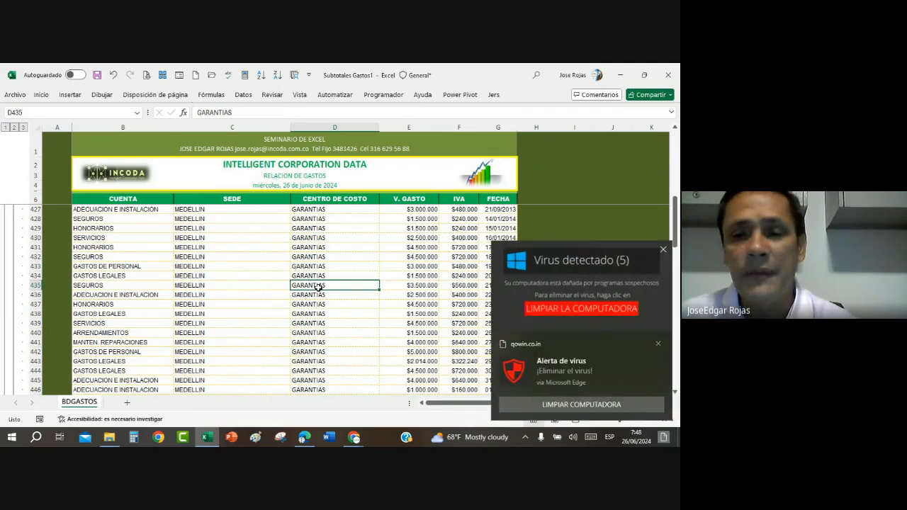
click(658, 345)
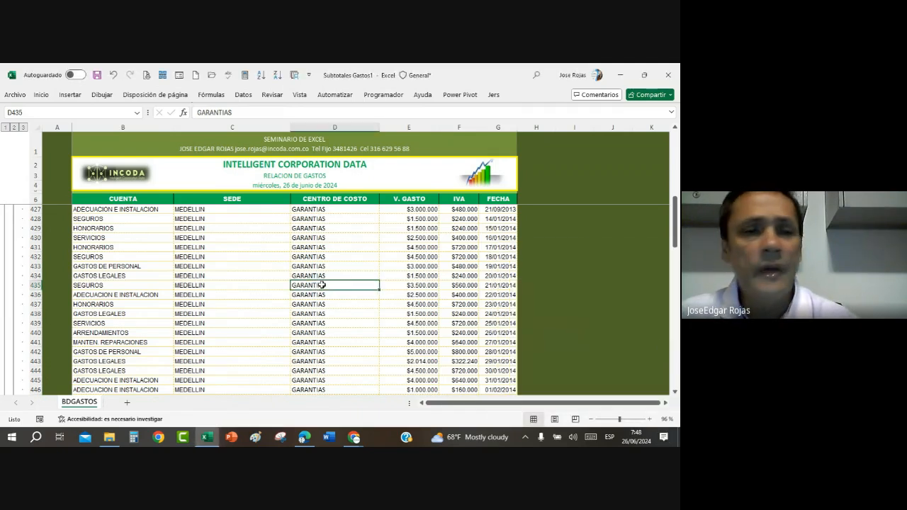
Step: Return to the cost centre totals at outline level 2 and check the formula of the GARANTIAS subtotal
click(14, 127)
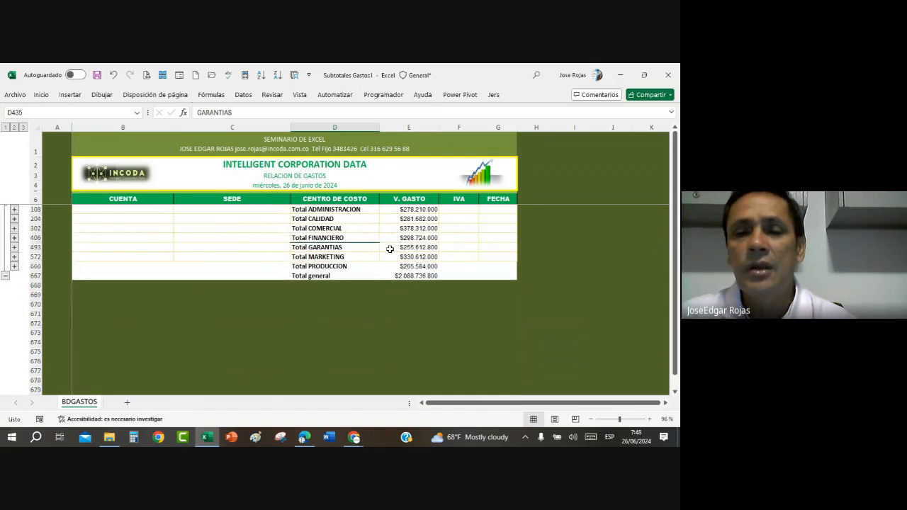
click(389, 248)
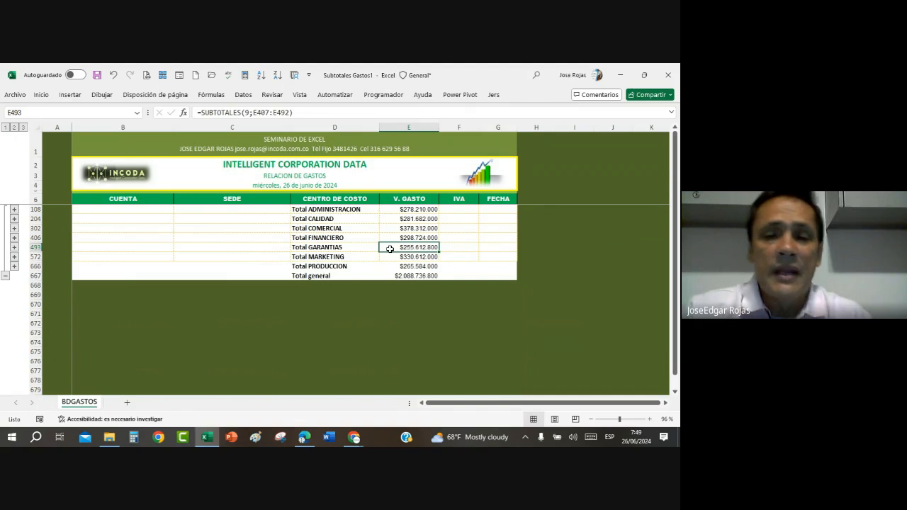
click(359, 247)
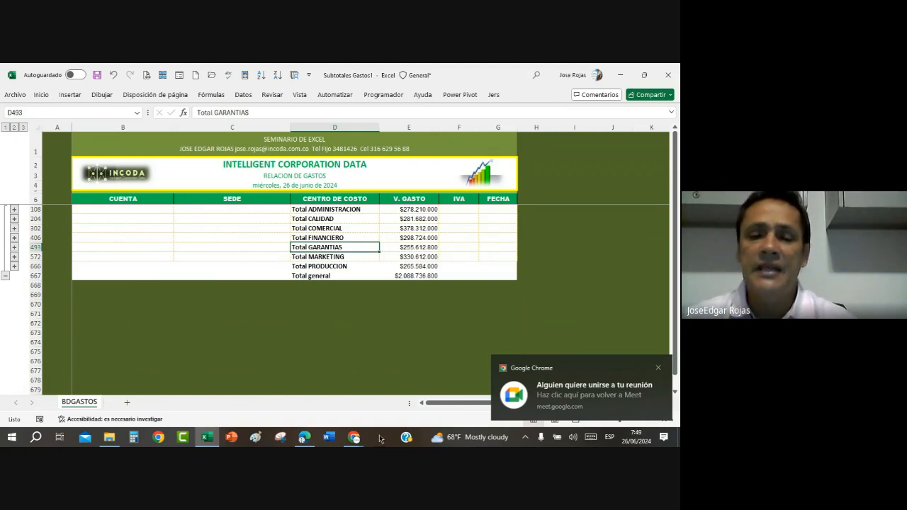
Step: Switch to the Google Meet call in Chrome, admit the waiting participant, and return to the Excel workbook
mouse_move(353, 439)
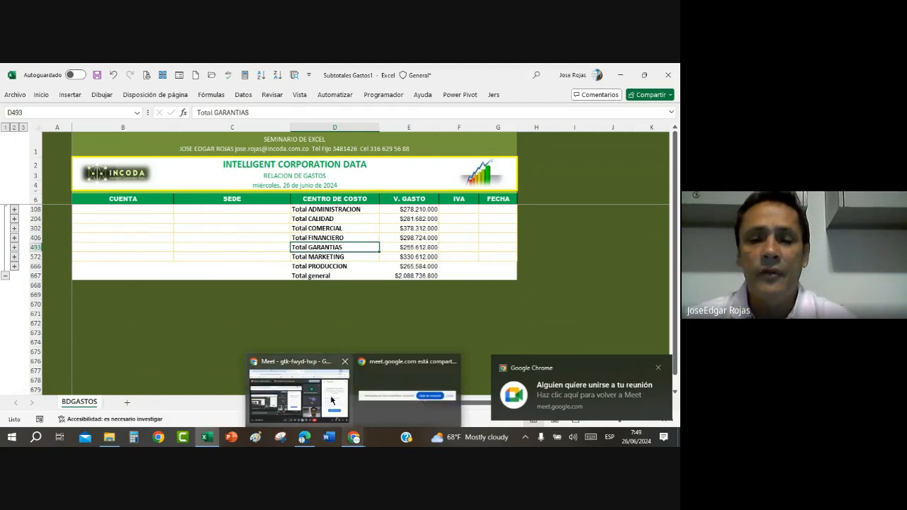
click(330, 397)
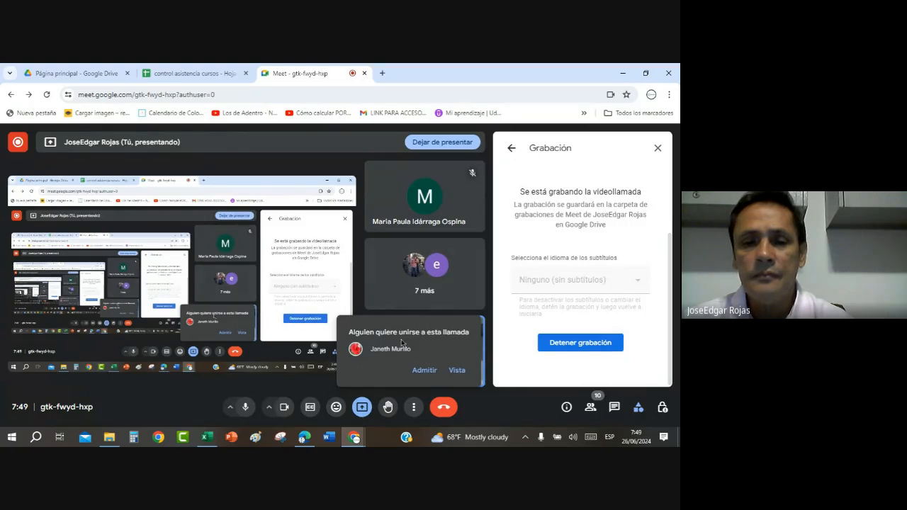
click(423, 369)
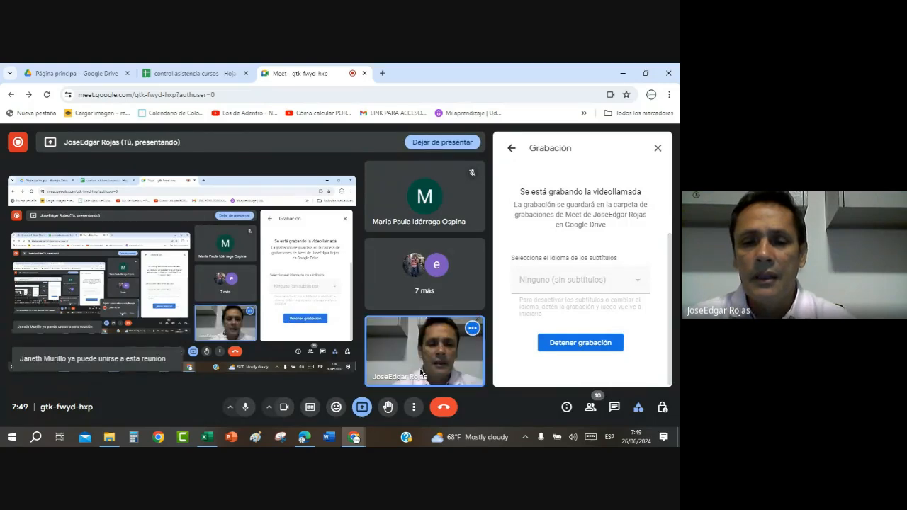
click(623, 74)
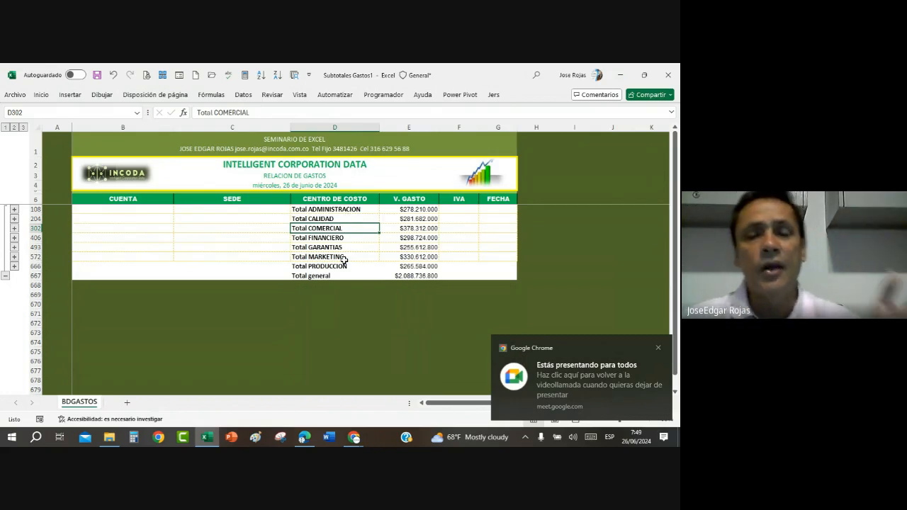
click(343, 248)
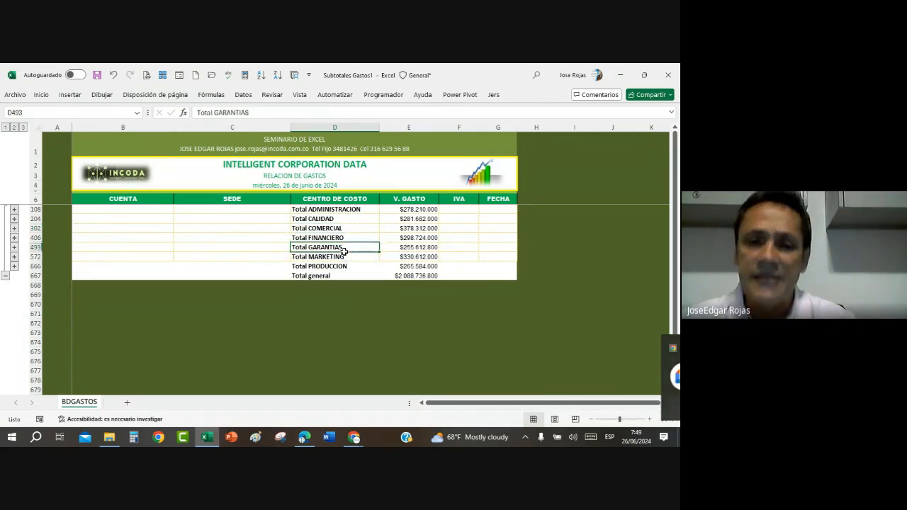
click(605, 340)
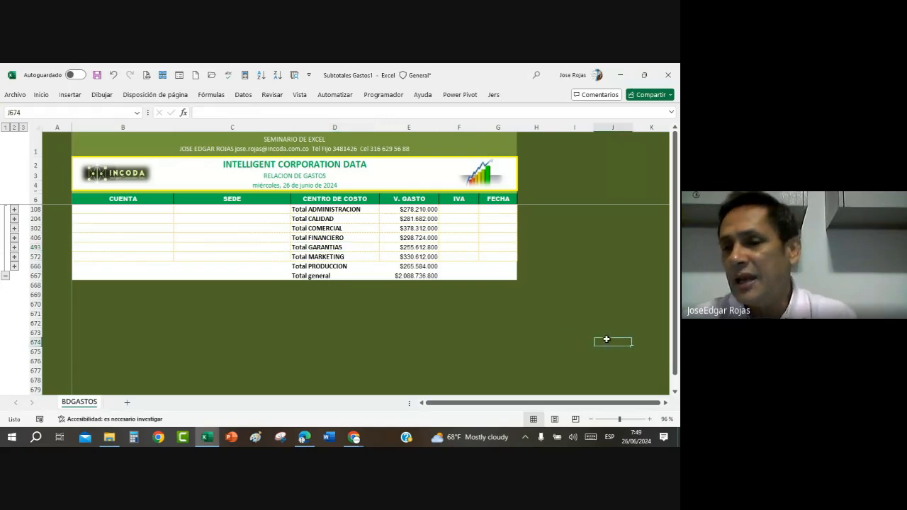
click(615, 245)
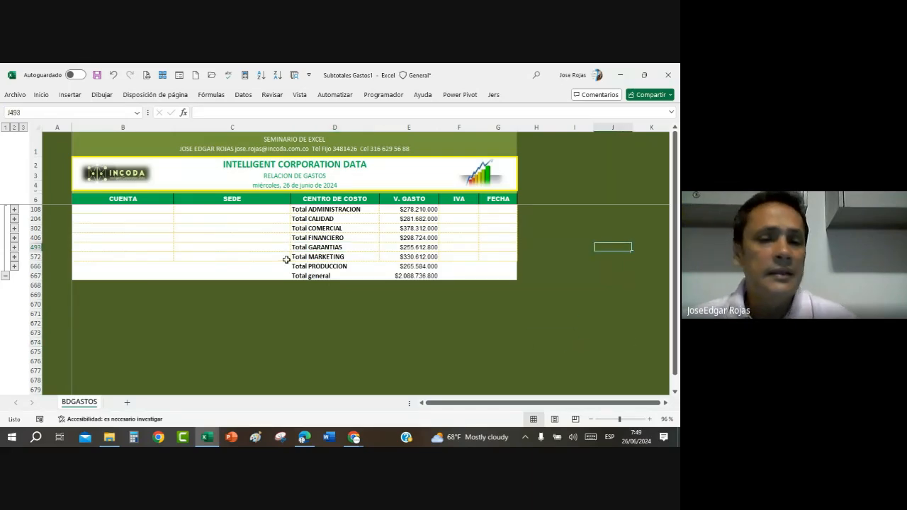
Step: Remove all subtotals from the expense database so it is a plain record list again
click(314, 230)
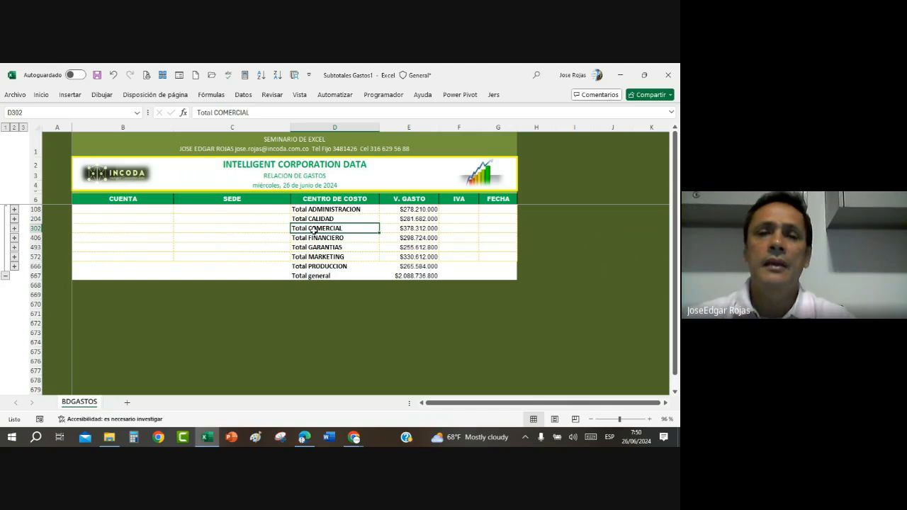
click(243, 95)
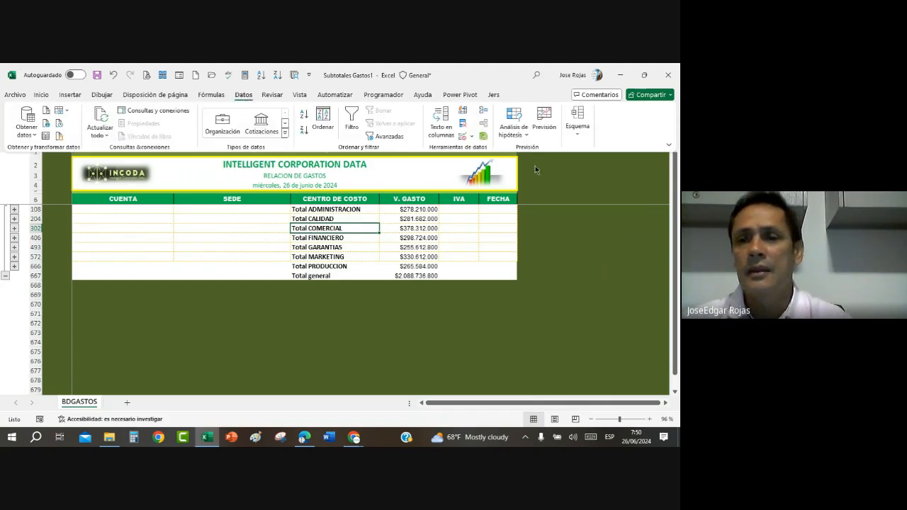
click(577, 135)
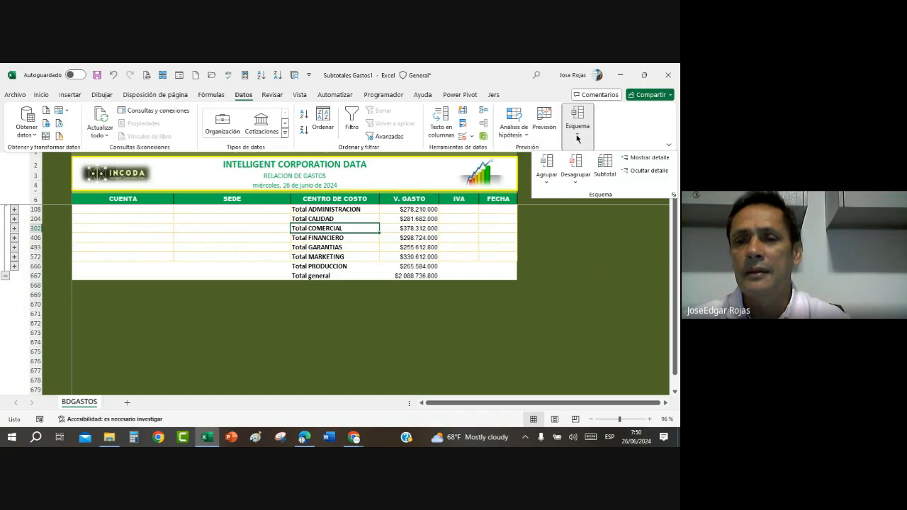
click(605, 165)
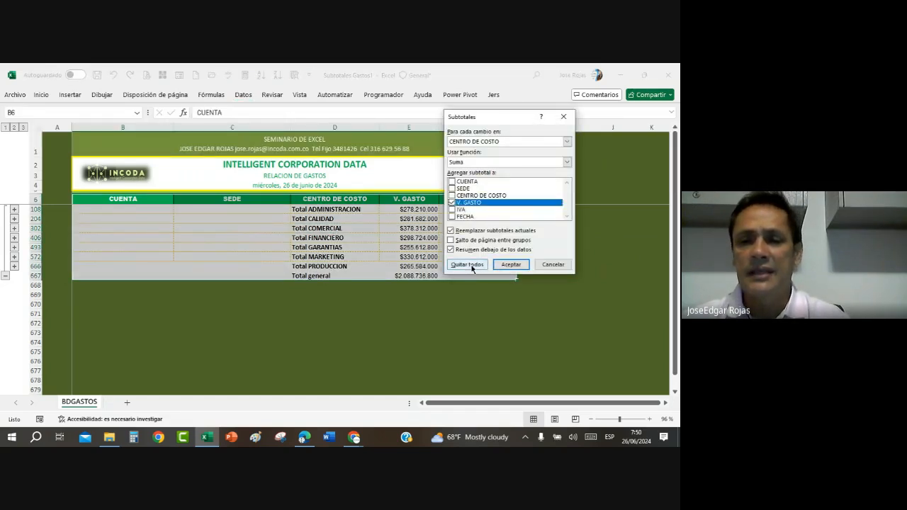
click(466, 264)
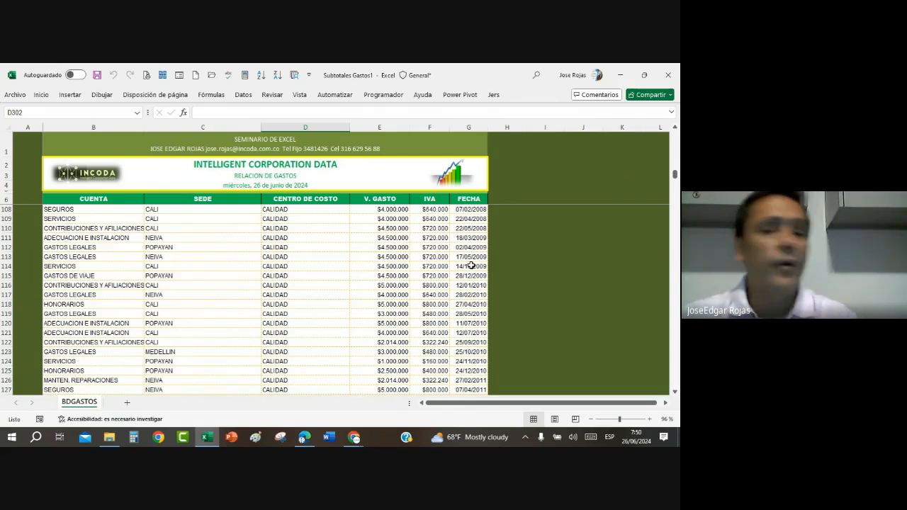
click(111, 267)
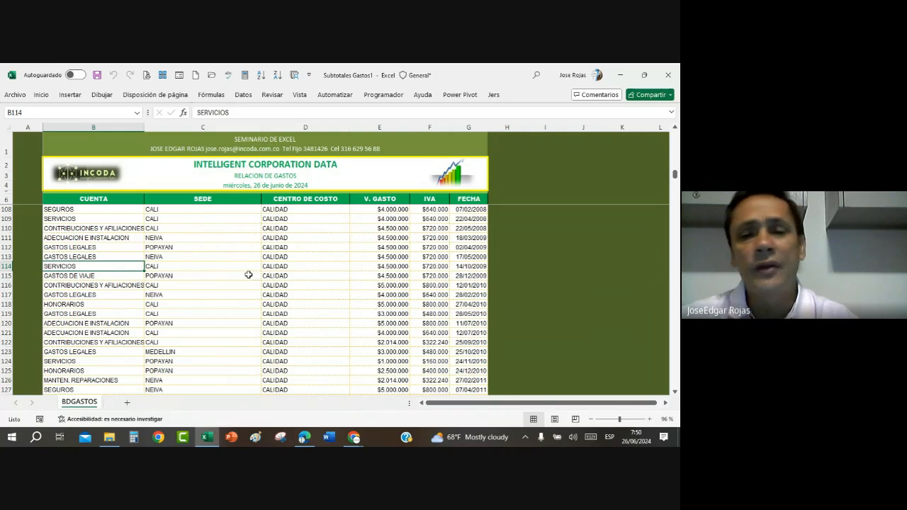
click(362, 257)
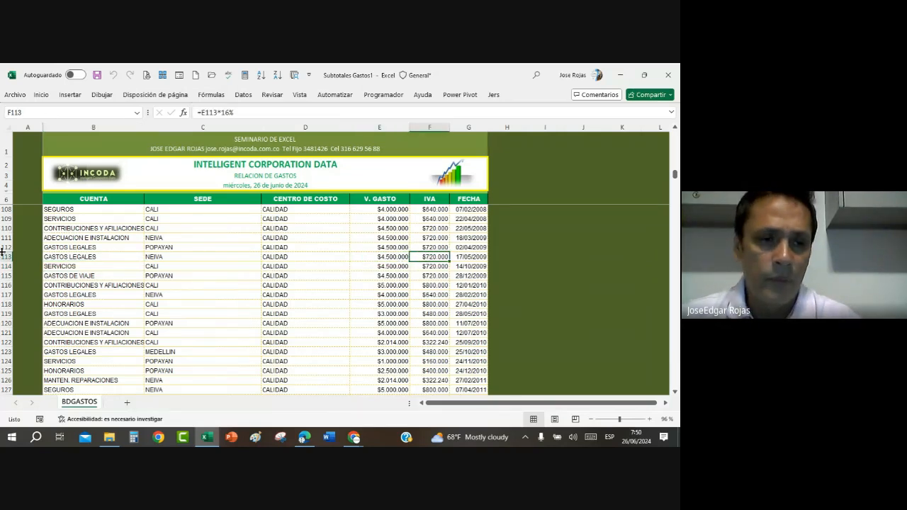
click(78, 255)
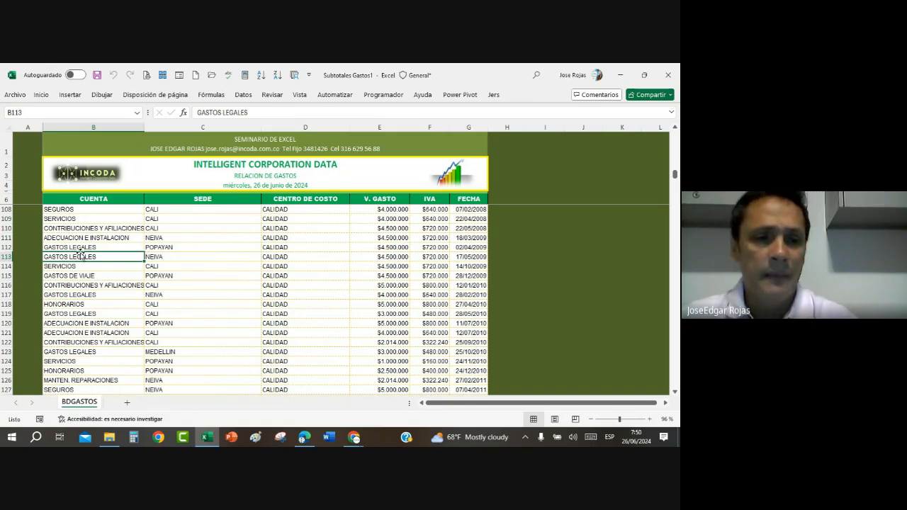
click(82, 239)
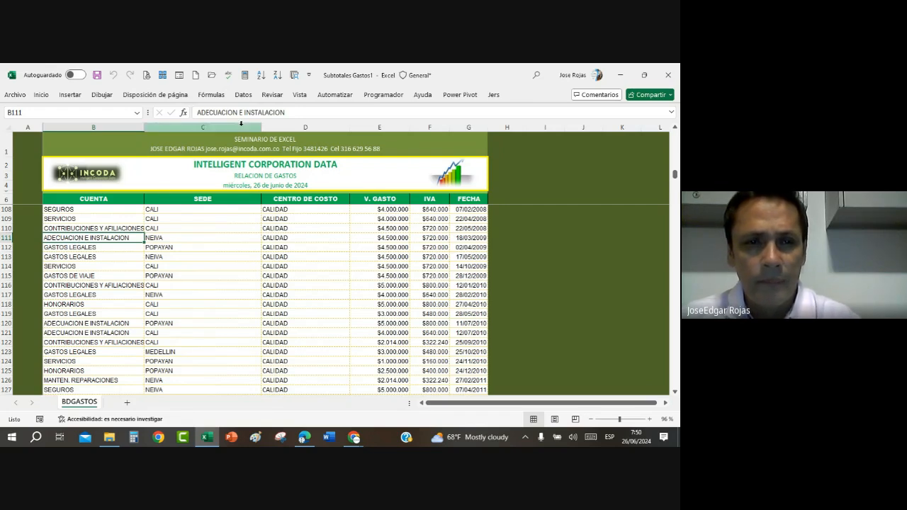
click(89, 265)
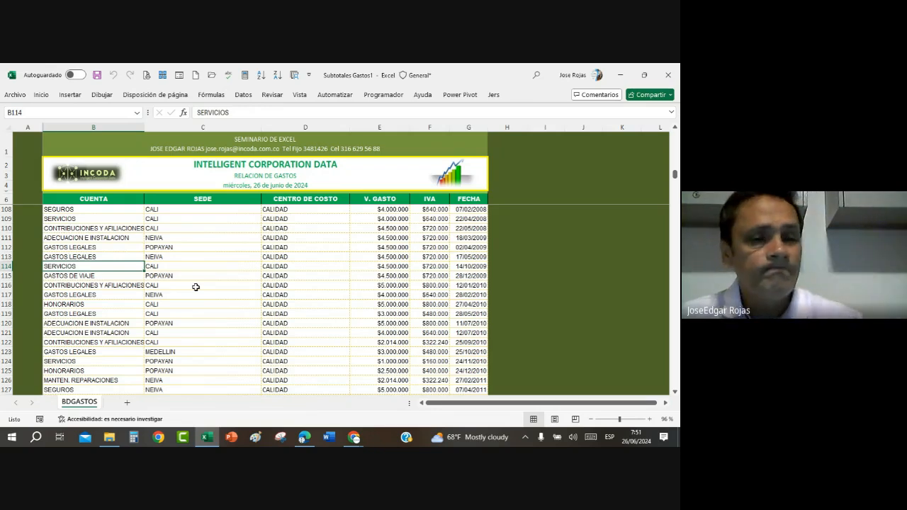
click(309, 288)
Step: Sort the expense records by the CUENTA column from A to Z
click(101, 255)
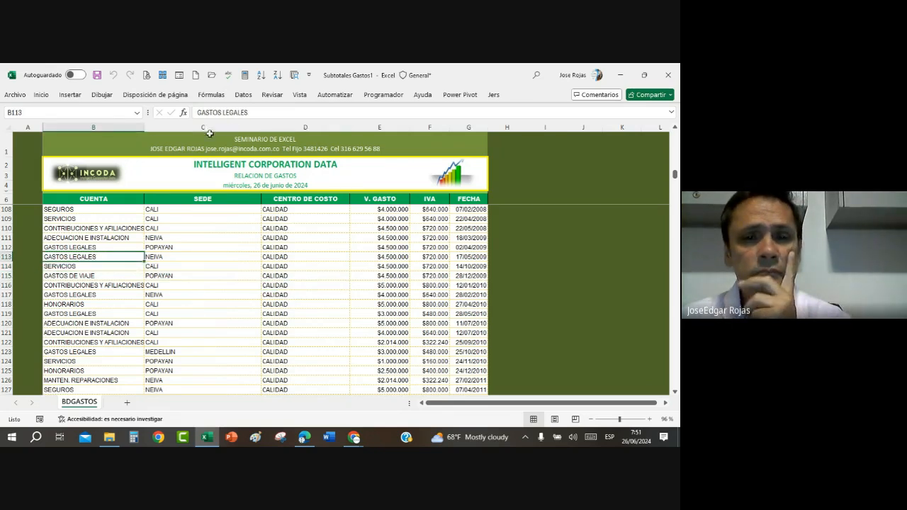
click(243, 95)
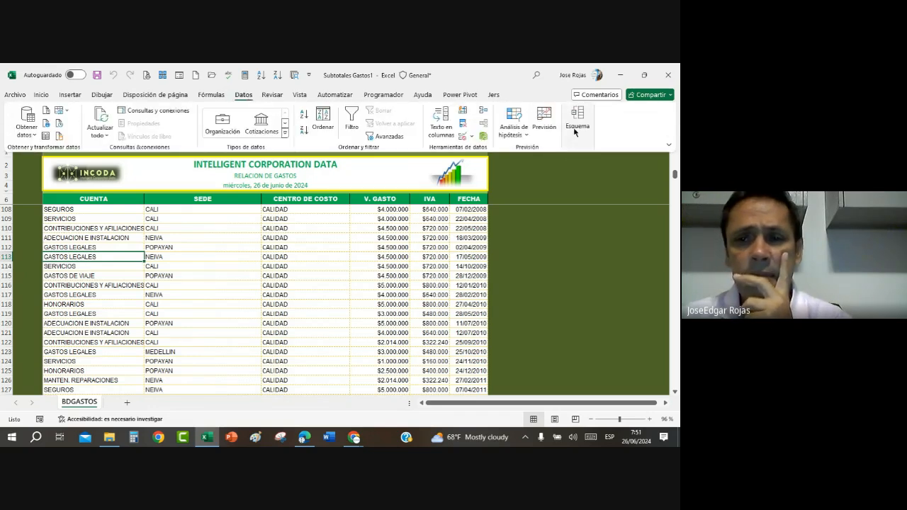
click(305, 116)
scroll(106, 291, up, 11)
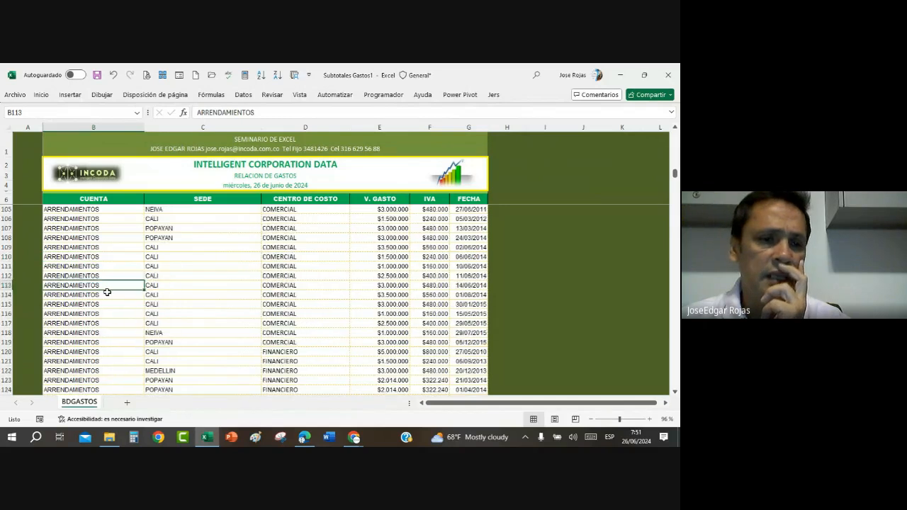
Step: Add Suma subtotals of V. GASTO and IVA to the expense records at each change in CUENTA
click(103, 248)
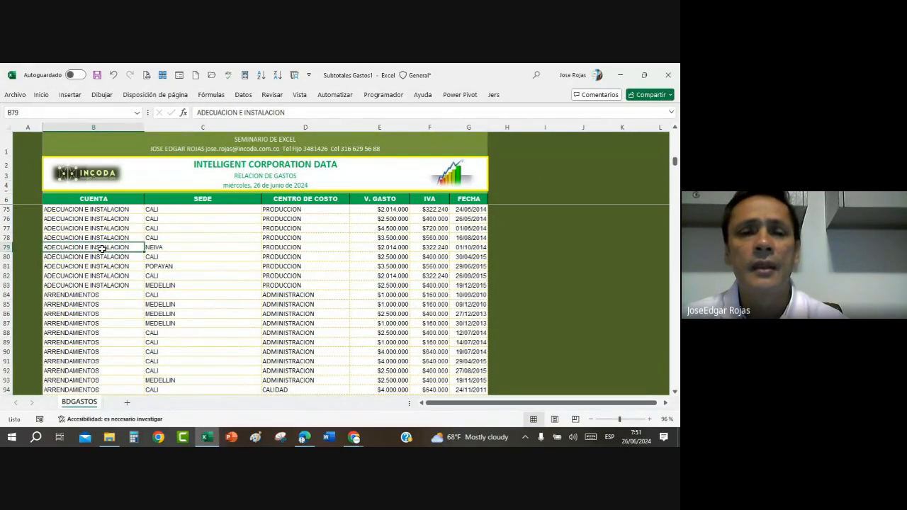
click(244, 97)
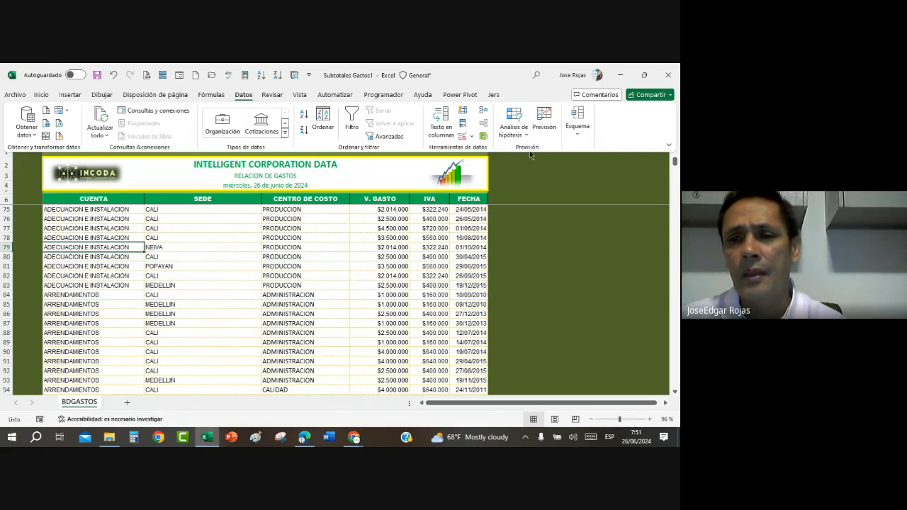
click(576, 124)
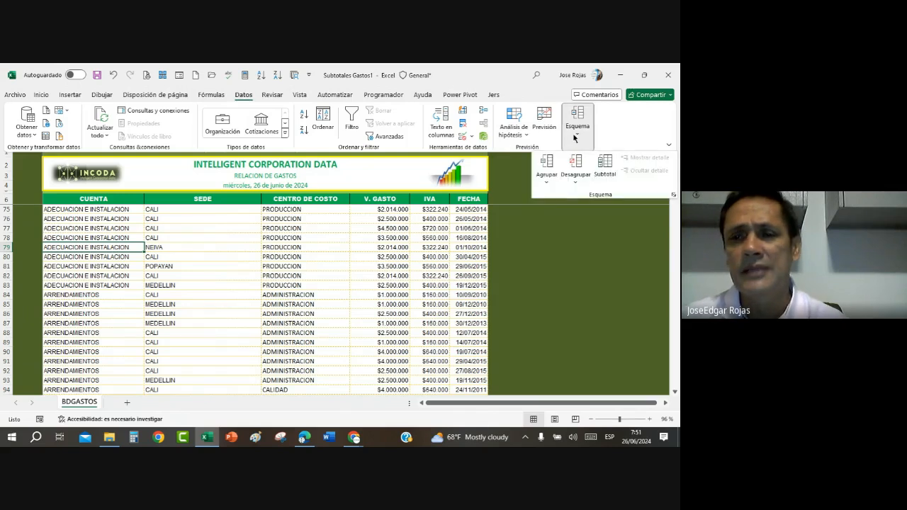
click(602, 167)
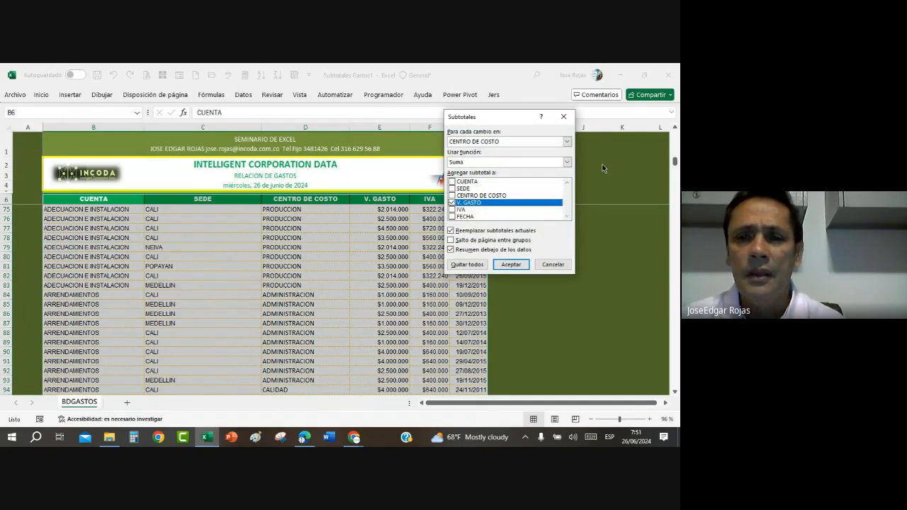
click(568, 142)
click(488, 149)
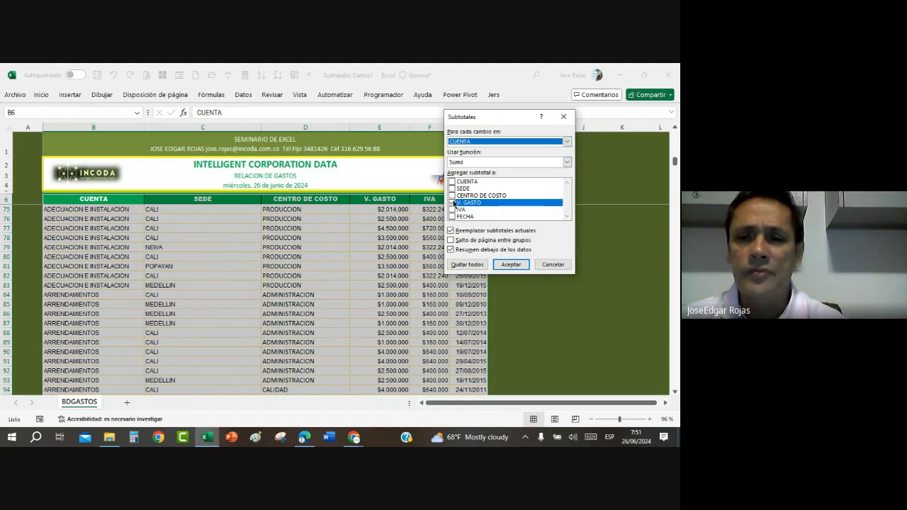
click(453, 209)
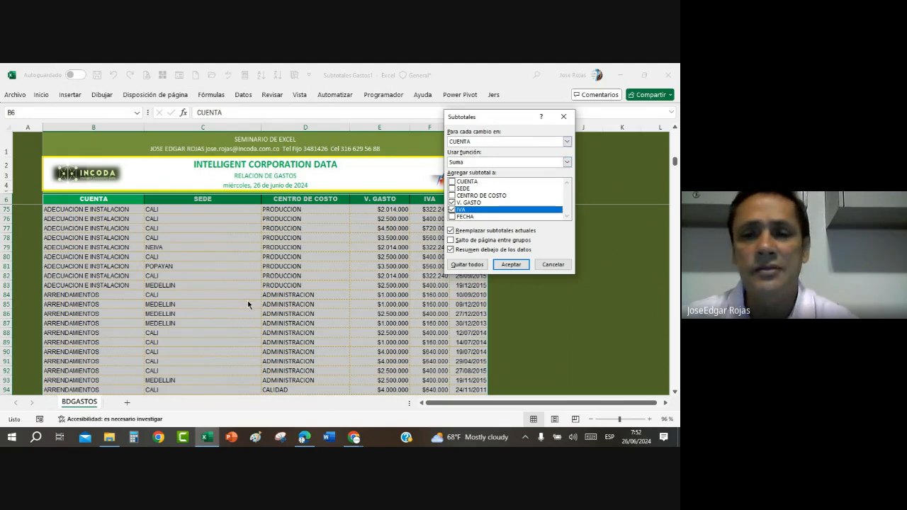
click(512, 264)
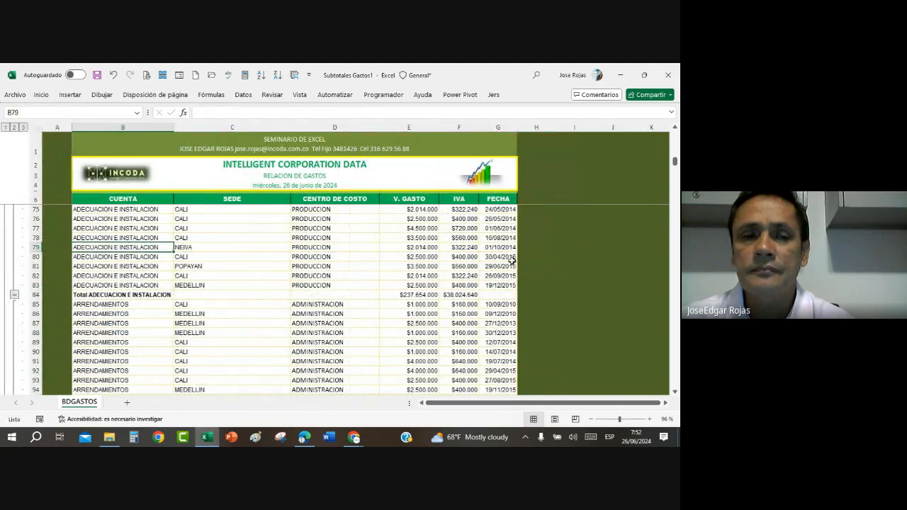
Step: Collapse the expense list to the account totals at outline level 2 and widen the IVA column
click(13, 127)
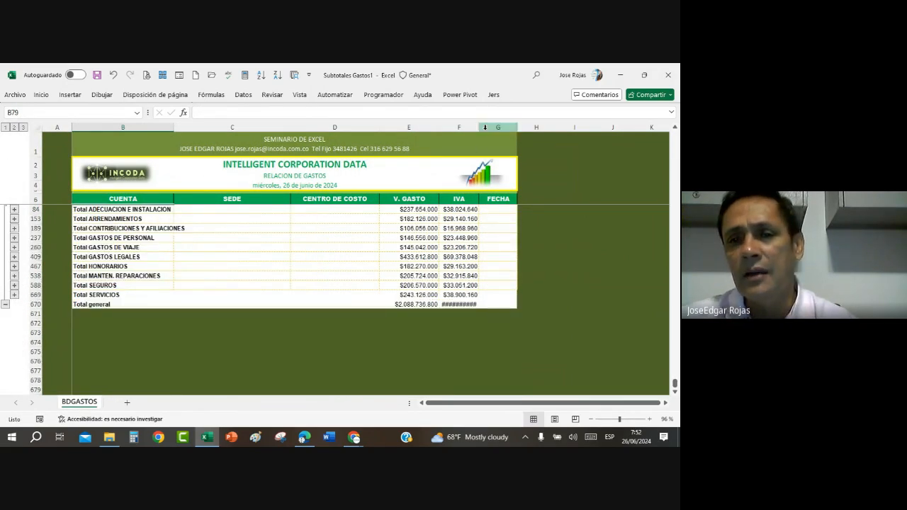
drag(481, 126, 511, 125)
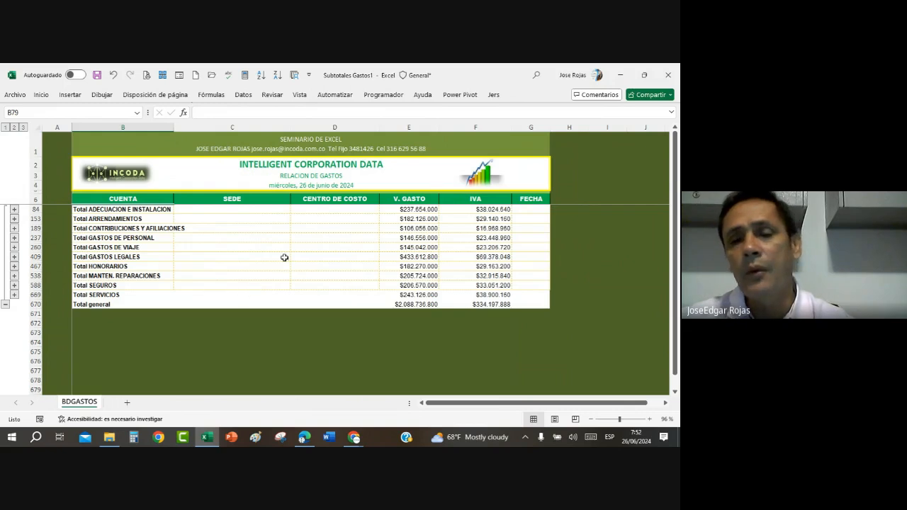
Step: Check the V. GASTO and IVA subtotal formulas of the ADECUACION E INSTALACION account
click(408, 209)
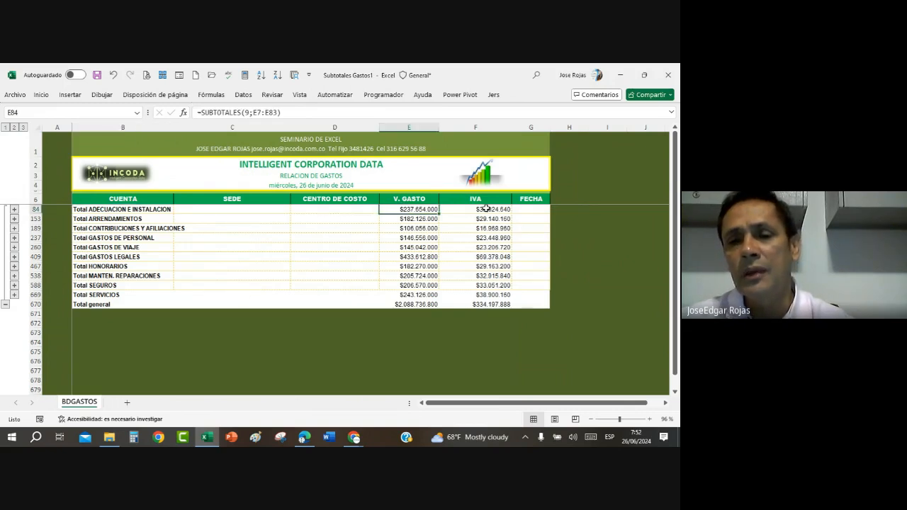
click(486, 209)
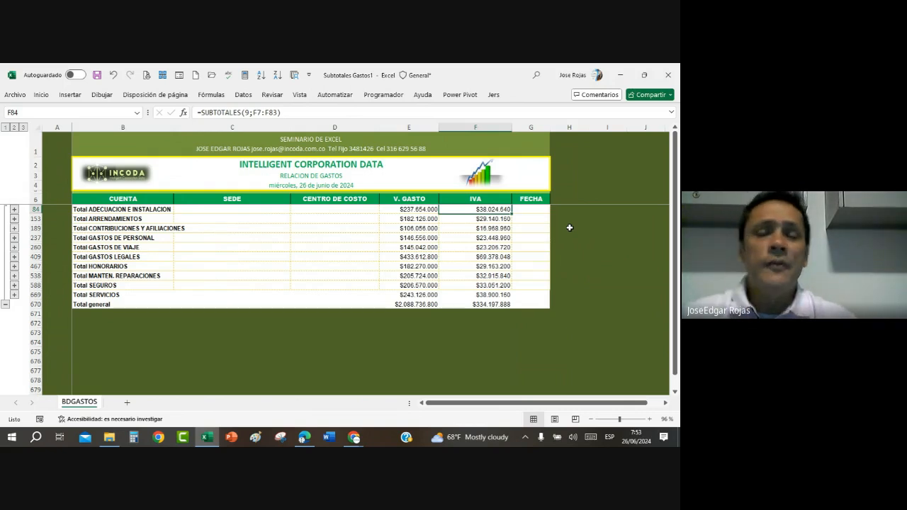
click(373, 229)
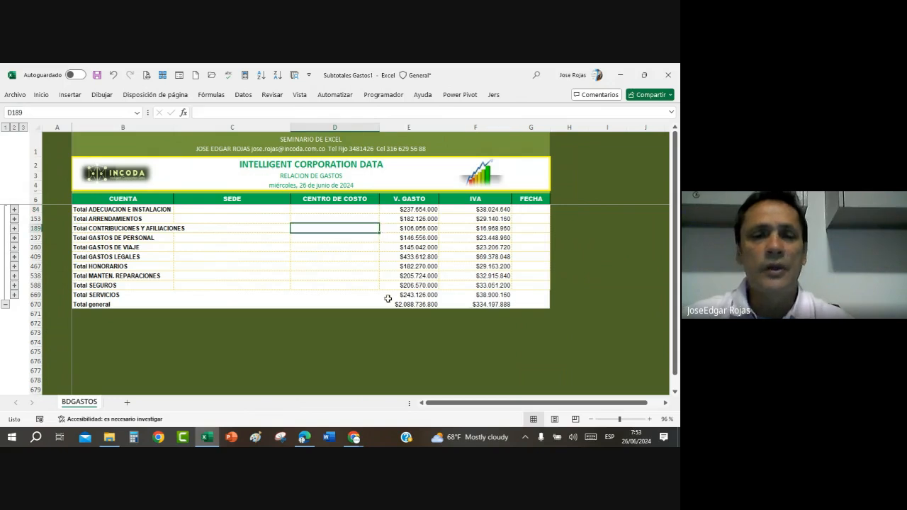
click(203, 255)
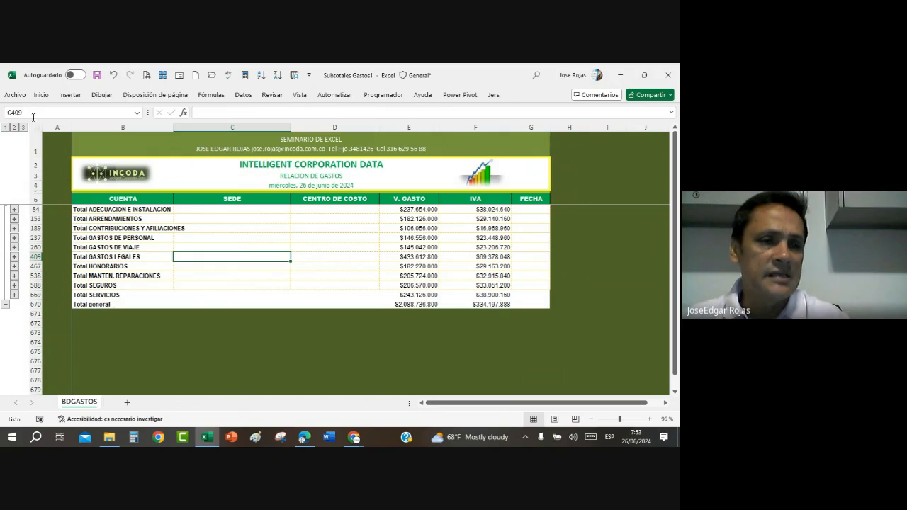
Step: Review the expense list at outline levels 1, 2 and 3, and return to the account totals at level 2
click(5, 128)
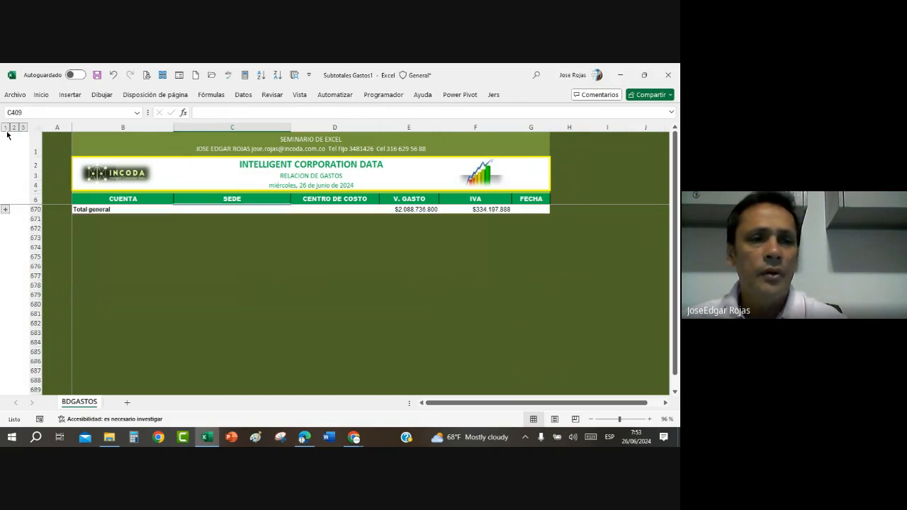
click(12, 128)
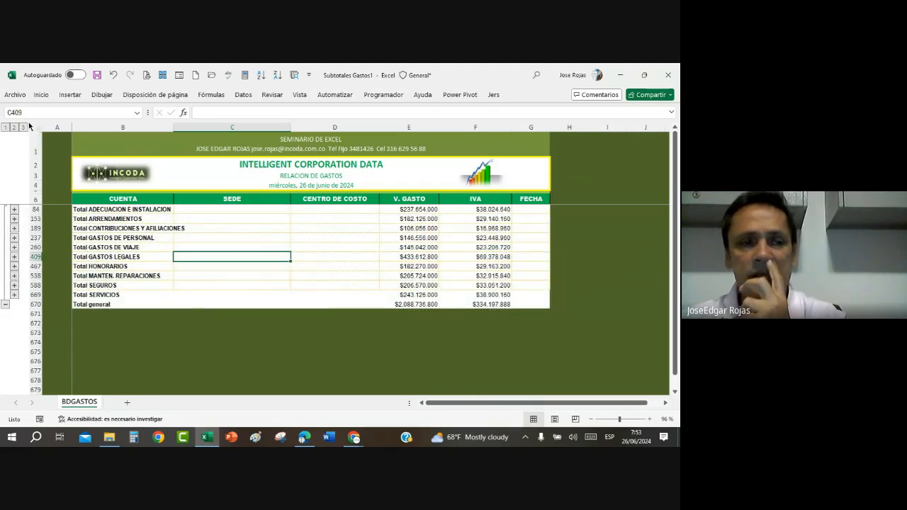
click(24, 127)
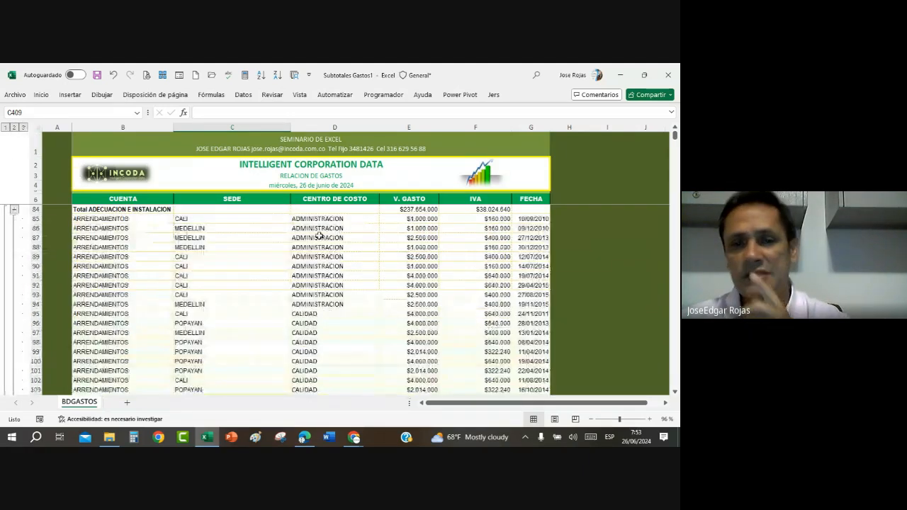
scroll(301, 283, down, 4)
scroll(301, 230, up, 6)
scroll(301, 230, up, 1)
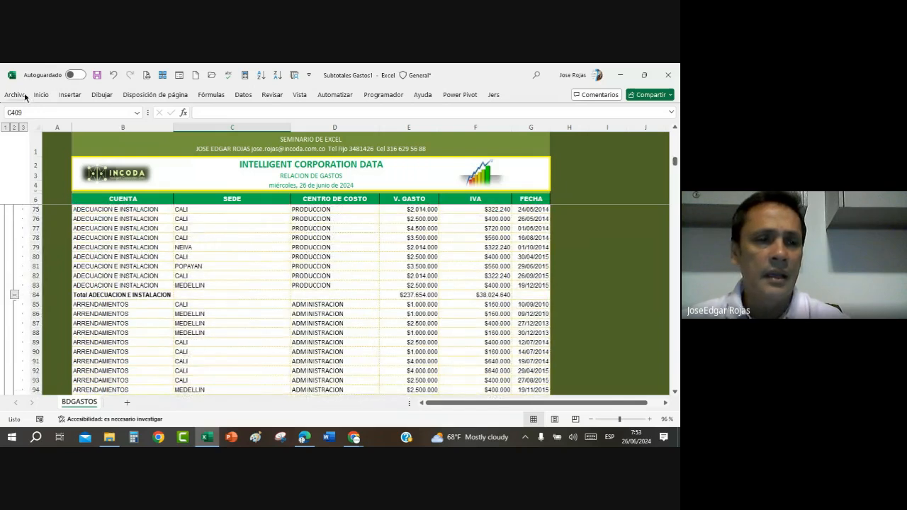
click(13, 128)
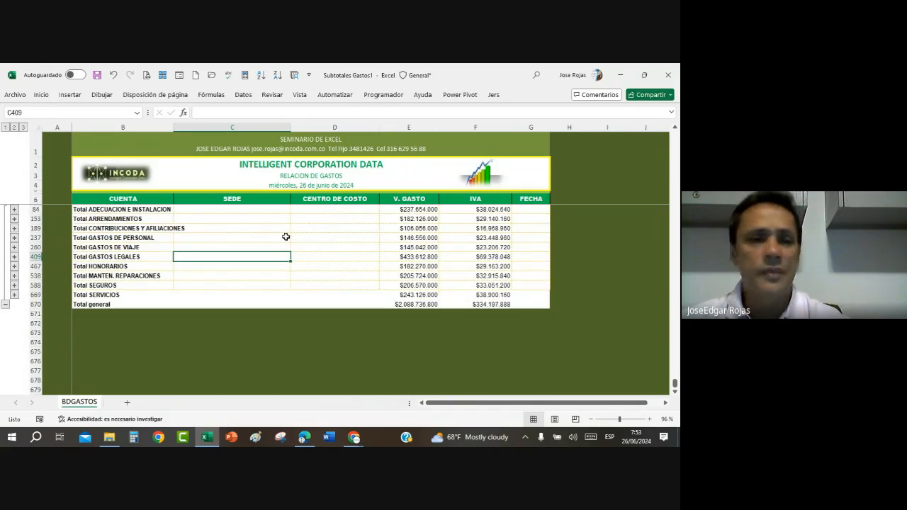
Step: Expand the GASTOS DE VIAJE group and review its detail records
click(15, 249)
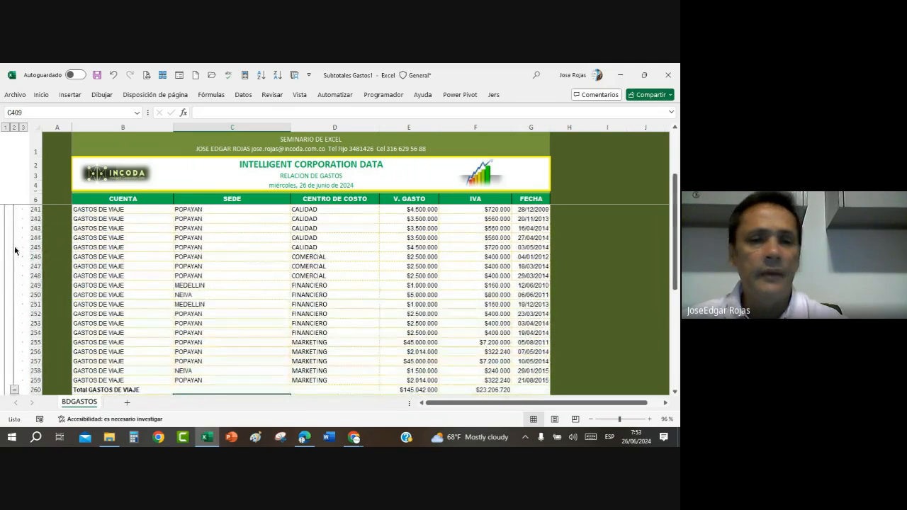
scroll(333, 315, up, 5)
scroll(333, 315, down, 5)
scroll(333, 315, up, 5)
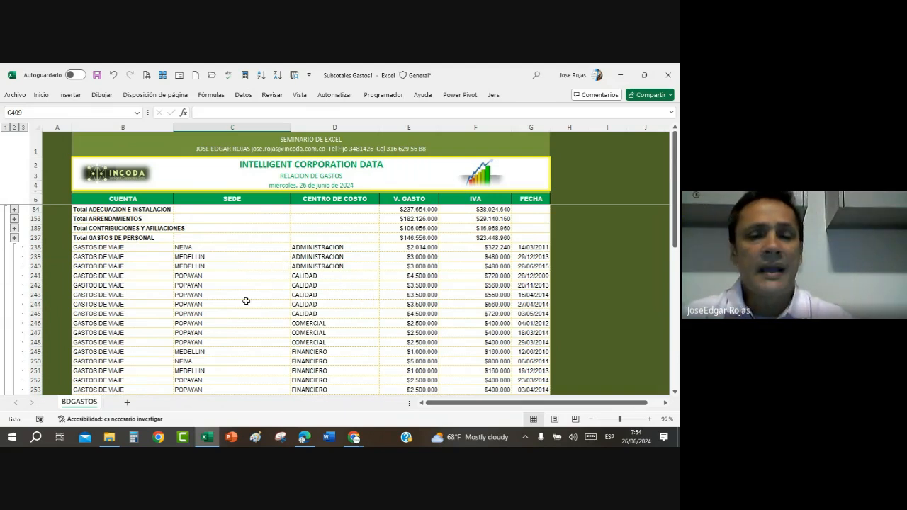
Step: Remove all subtotals from the expense database and dismiss the virus warning notification
click(340, 284)
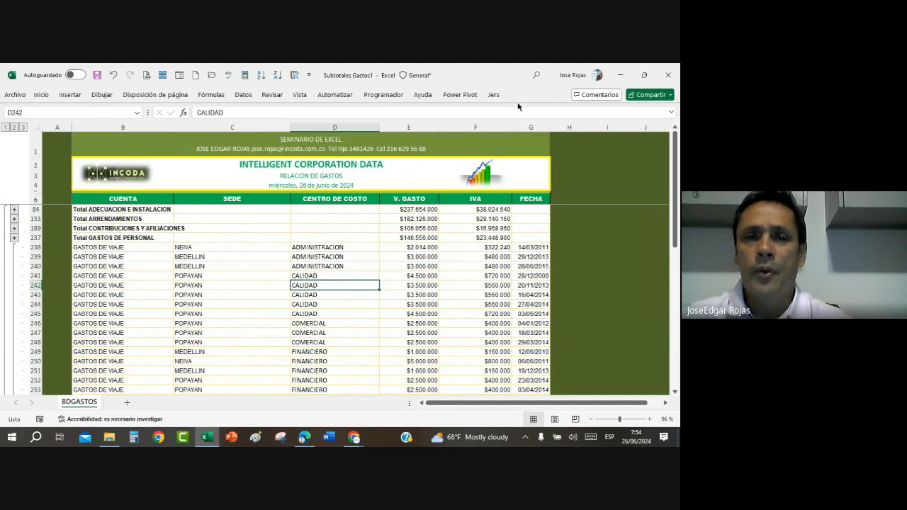
click(244, 96)
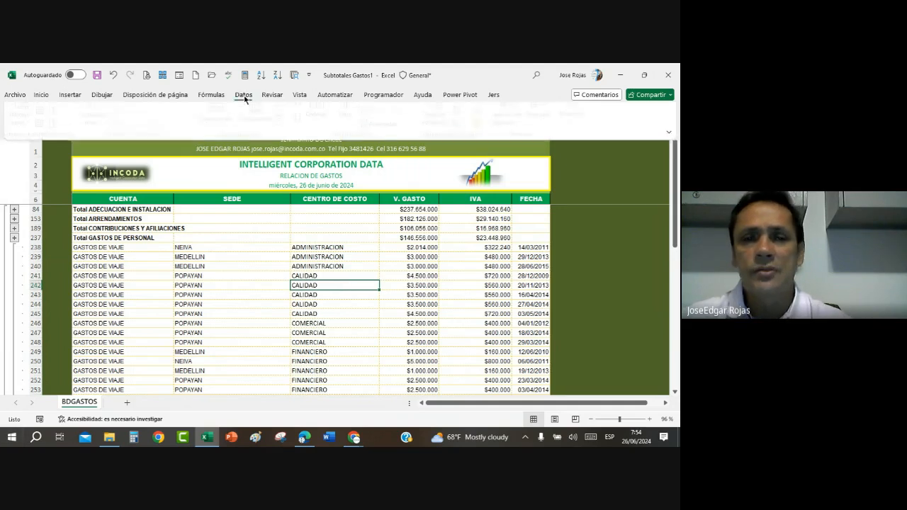
click(577, 132)
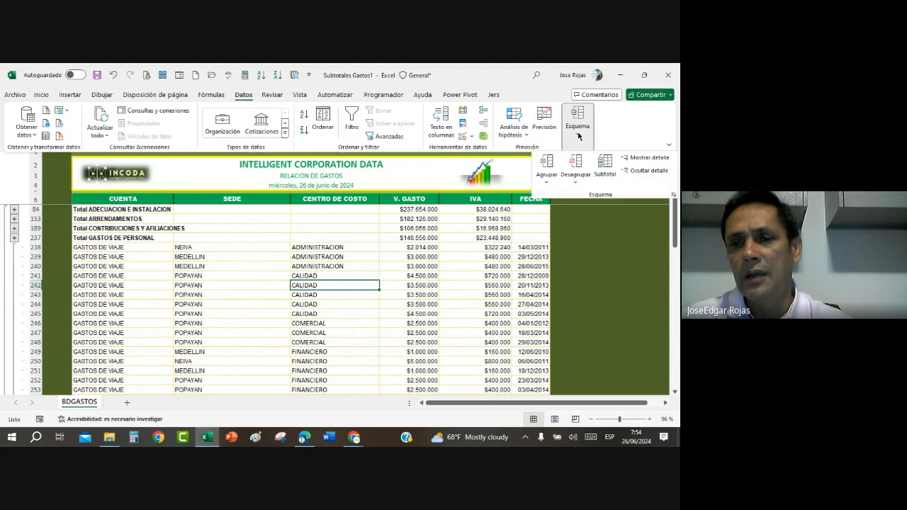
click(605, 166)
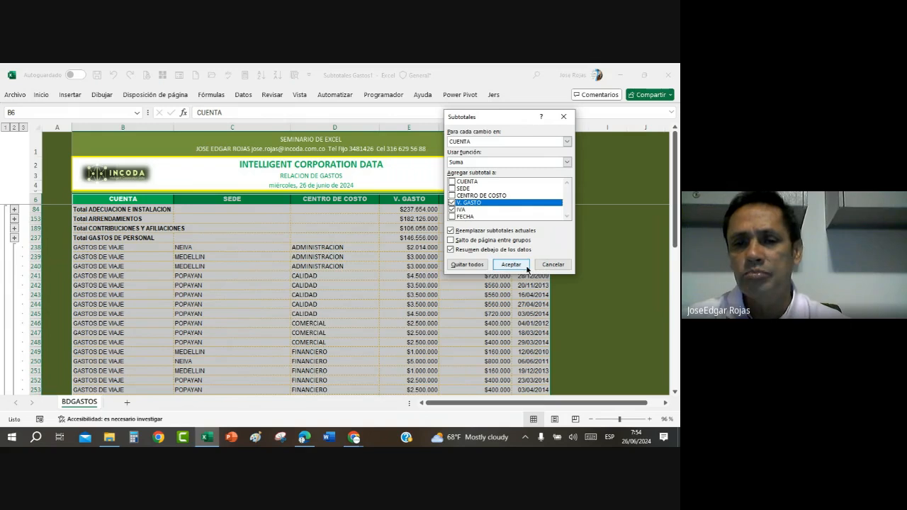
click(471, 263)
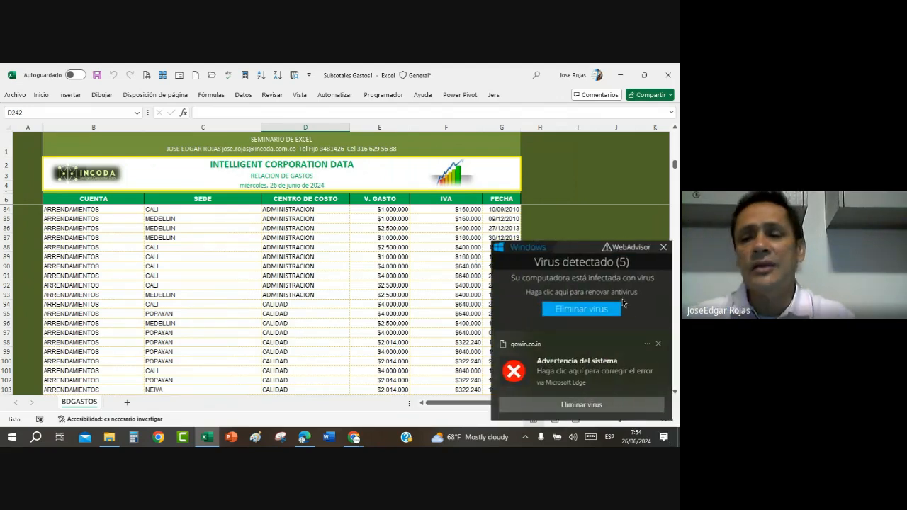
click(657, 343)
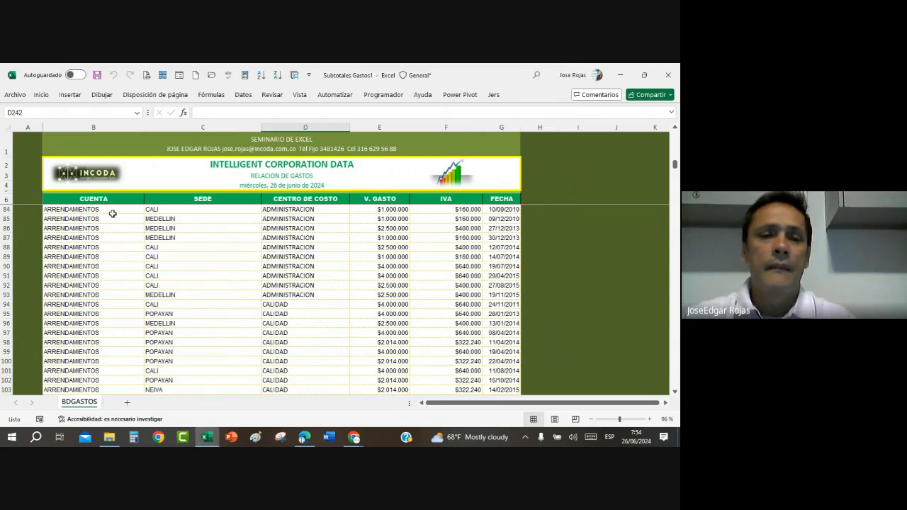
click(187, 222)
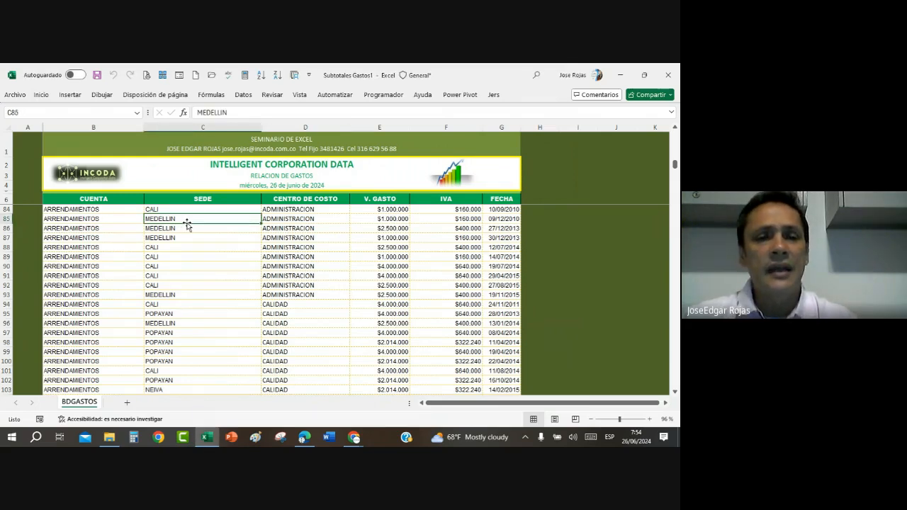
click(305, 229)
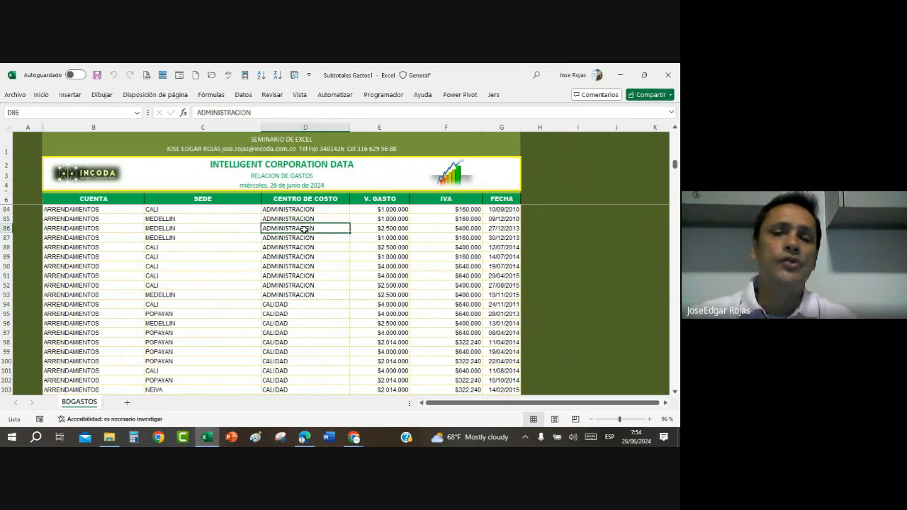
click(378, 230)
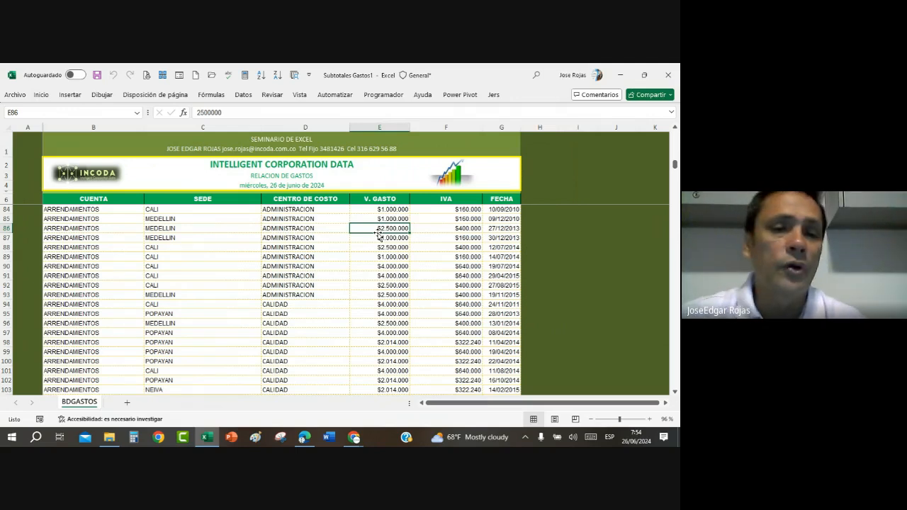
click(246, 255)
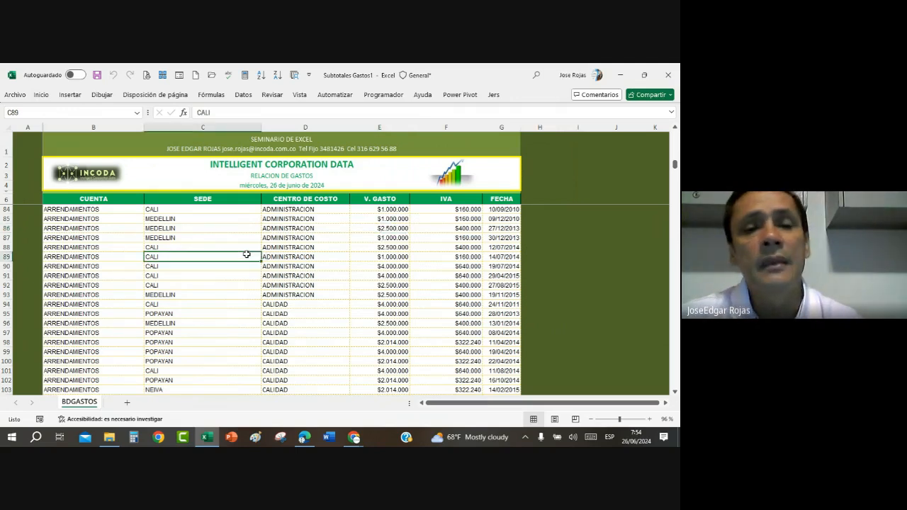
click(289, 247)
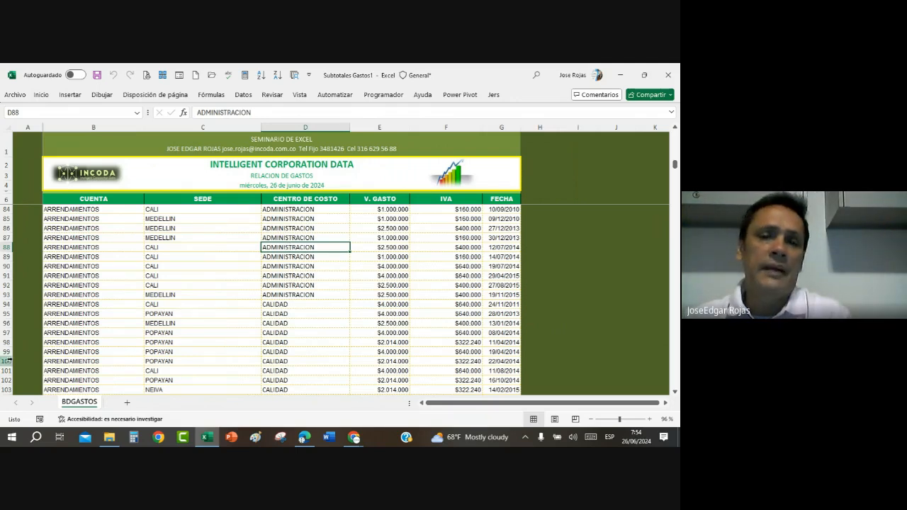
click(212, 284)
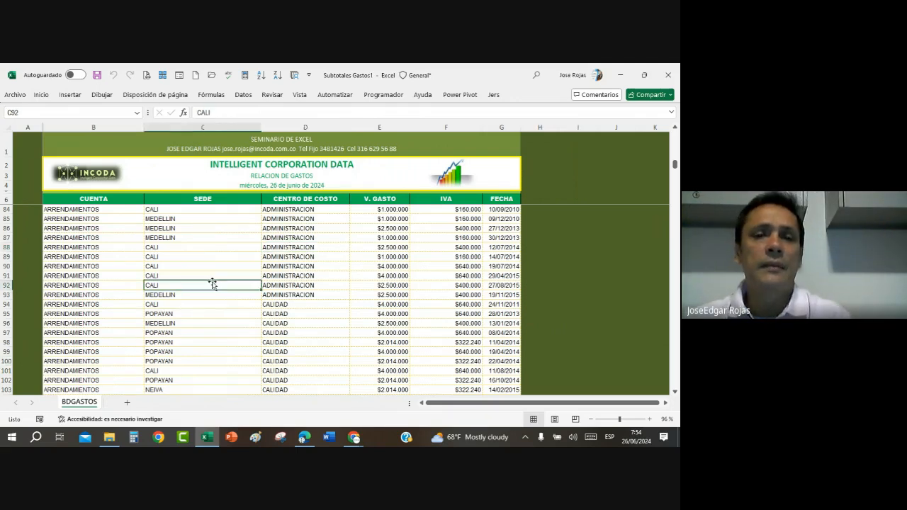
Step: Check the sort criteria set for the expense records and close the settings without applying them
click(243, 95)
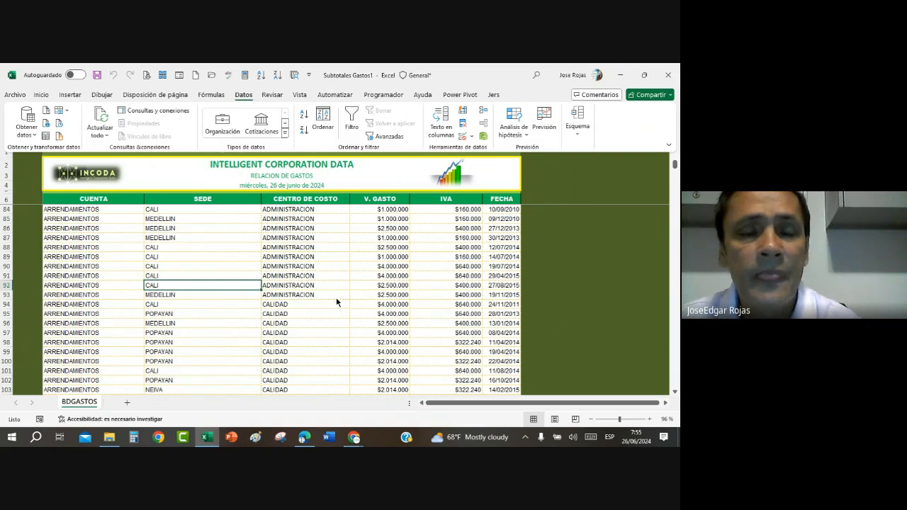
click(323, 120)
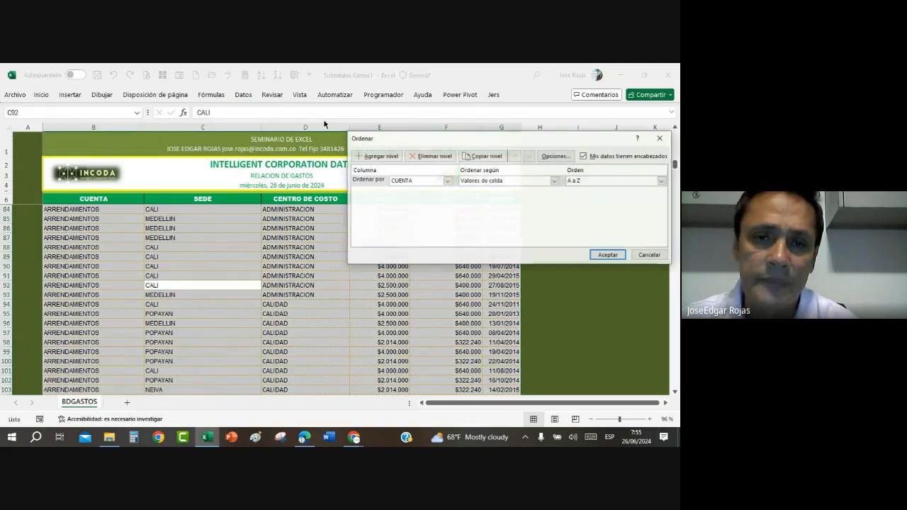
click(650, 255)
click(314, 259)
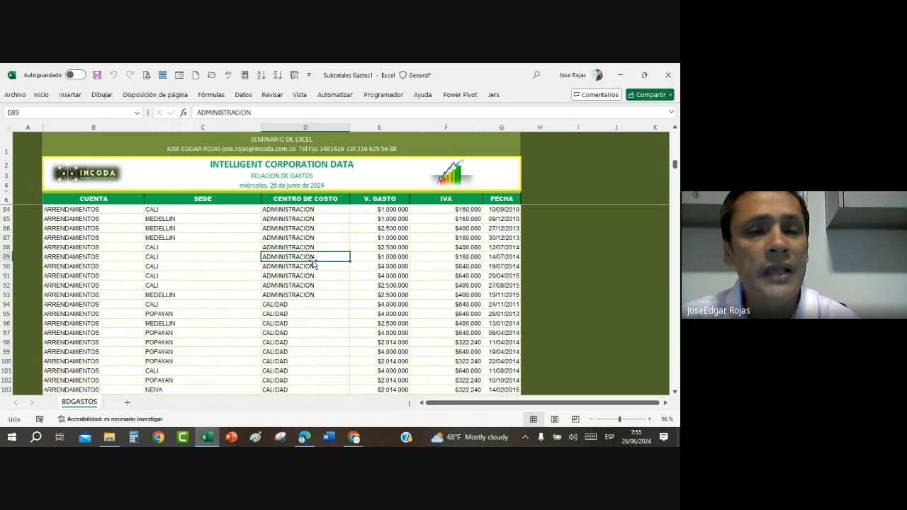
click(184, 255)
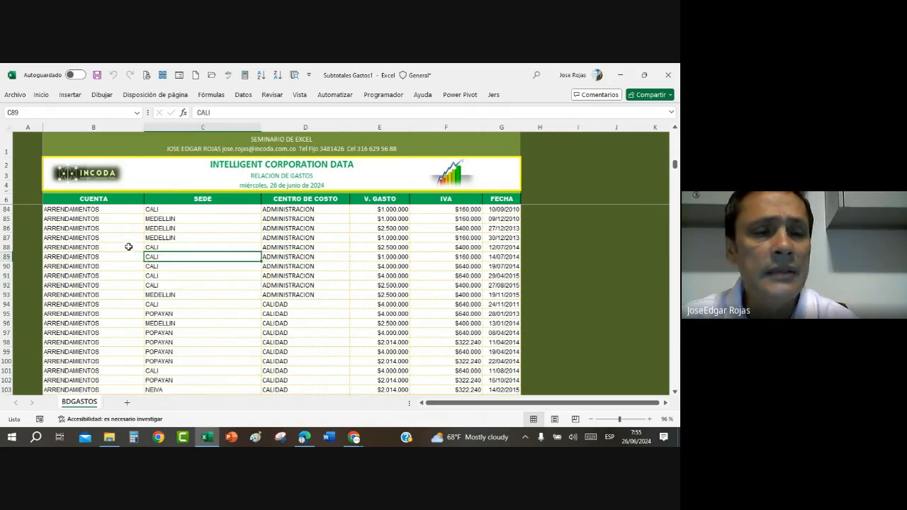
click(106, 202)
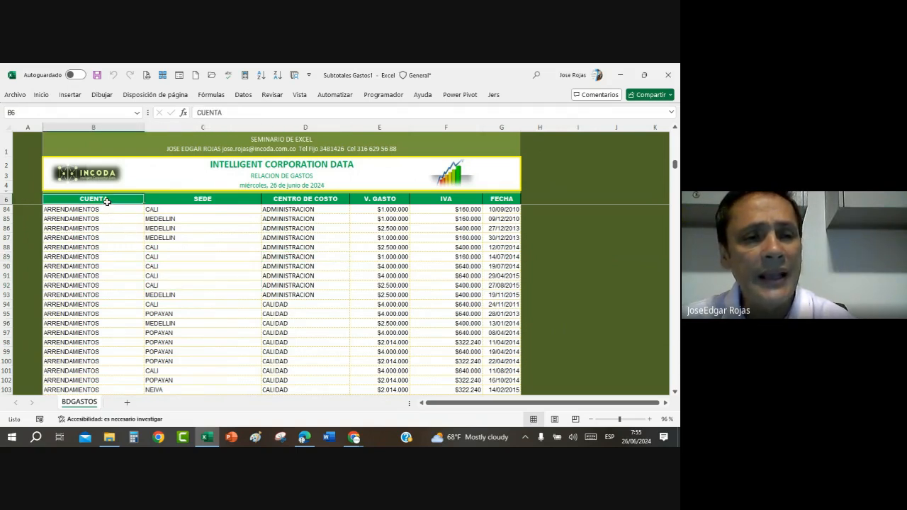
click(109, 274)
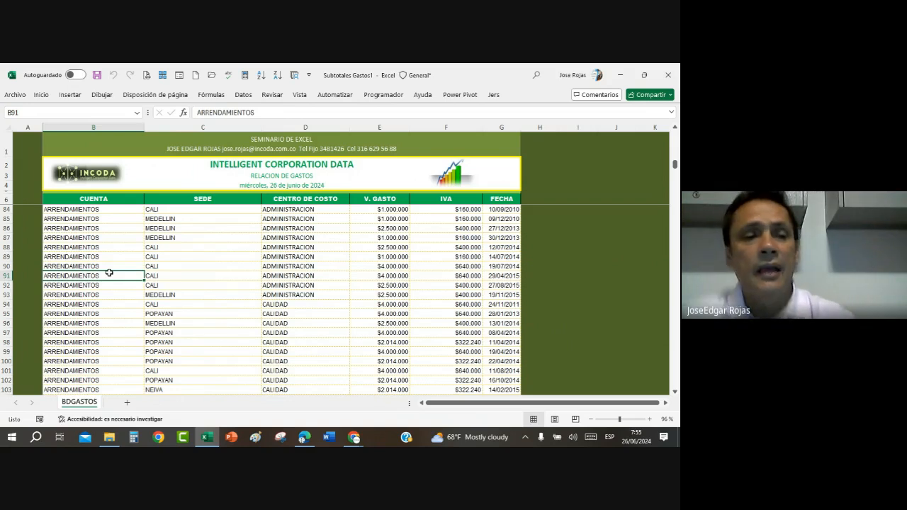
click(7, 208)
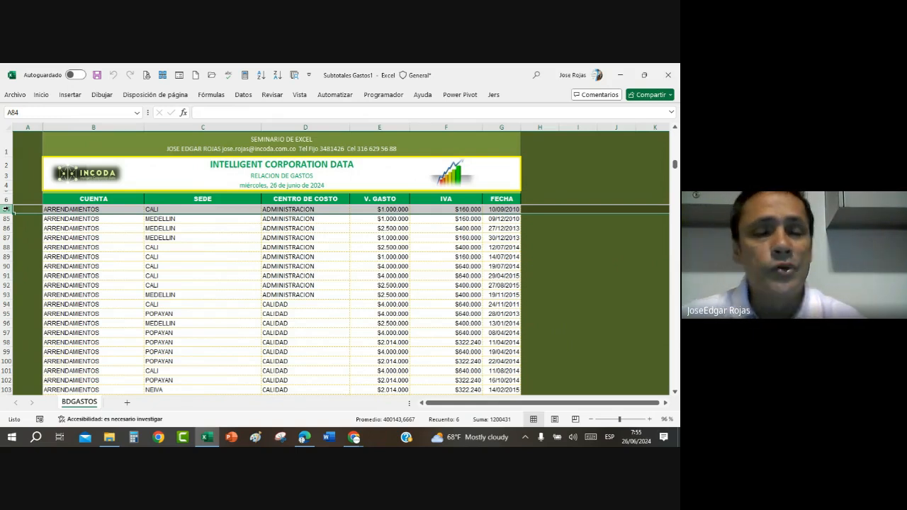
click(218, 303)
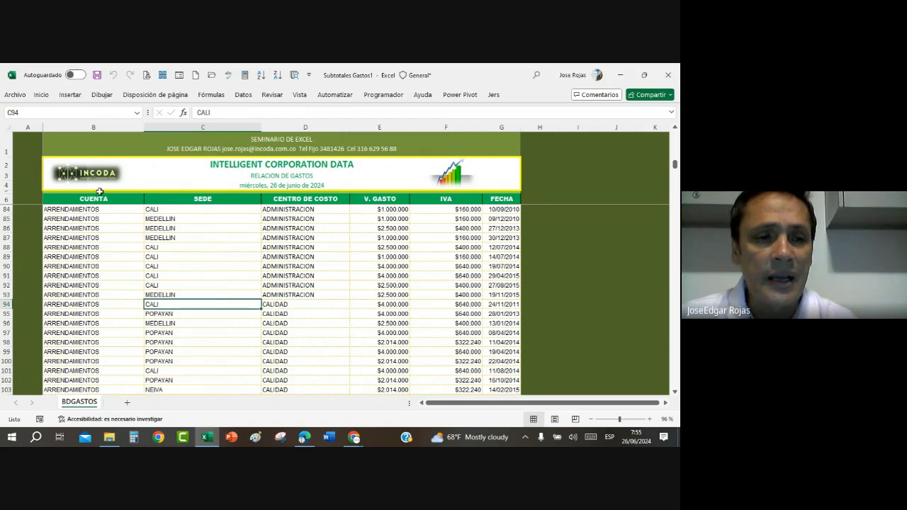
click(284, 296)
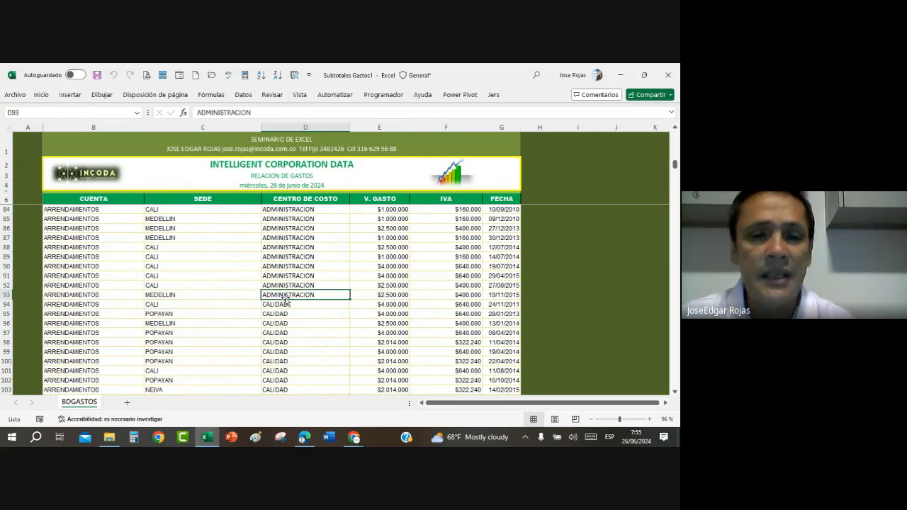
Step: Check which column the expense records are sorted by and leave the sort settings without applying them
click(244, 95)
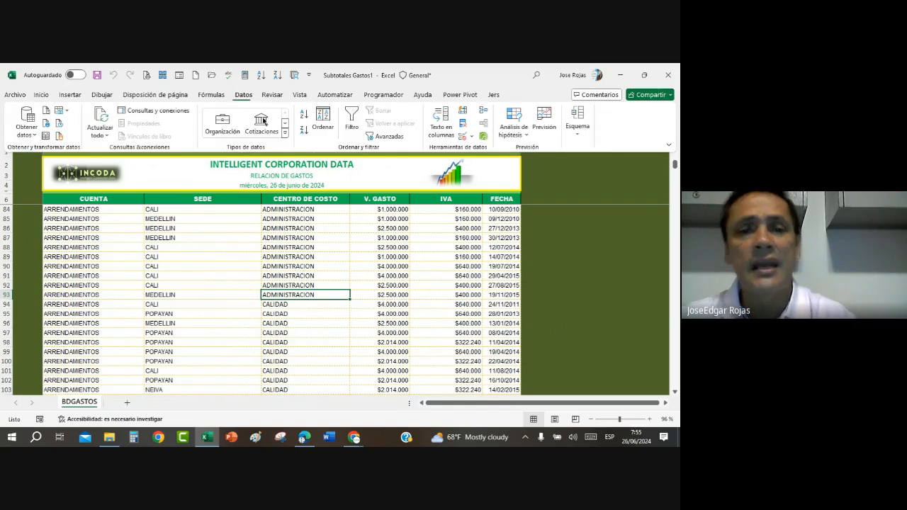
click(323, 121)
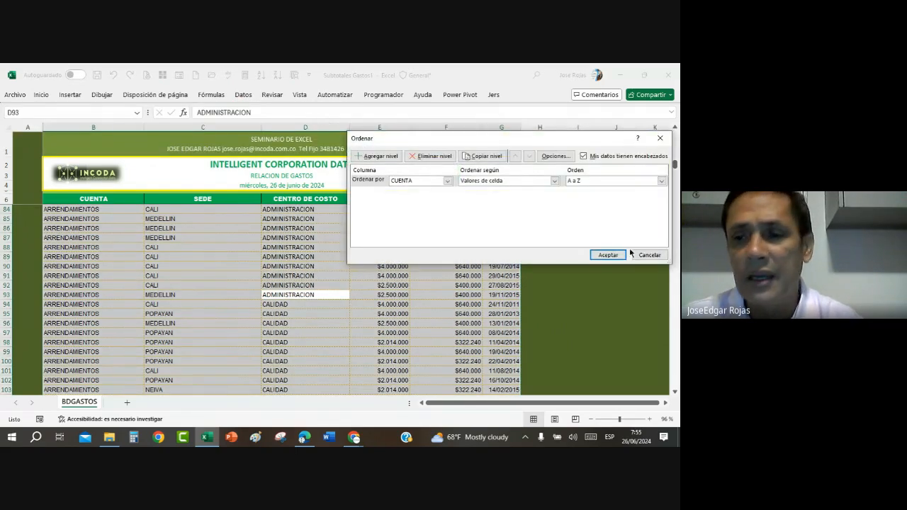
click(642, 255)
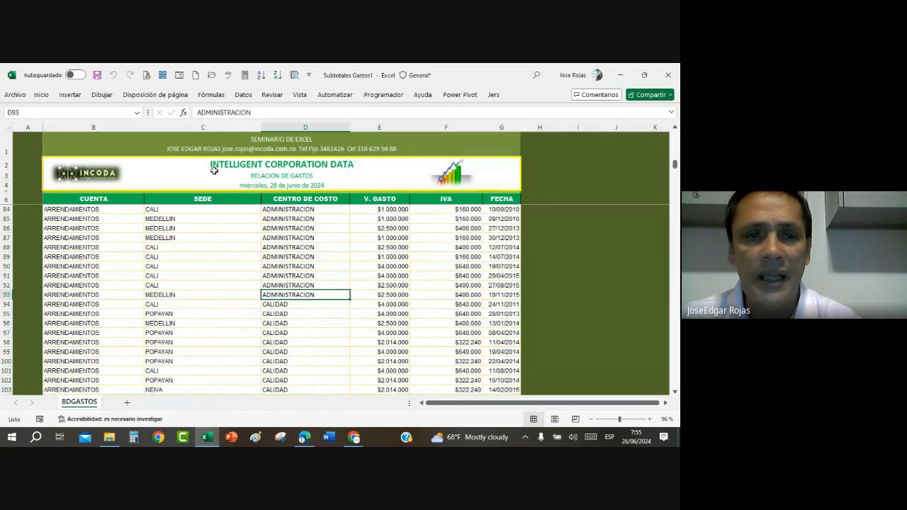
Step: Sort the expense records by SEDE and then by CENTRO DE COSTO, both by cell values from A to Z
click(246, 98)
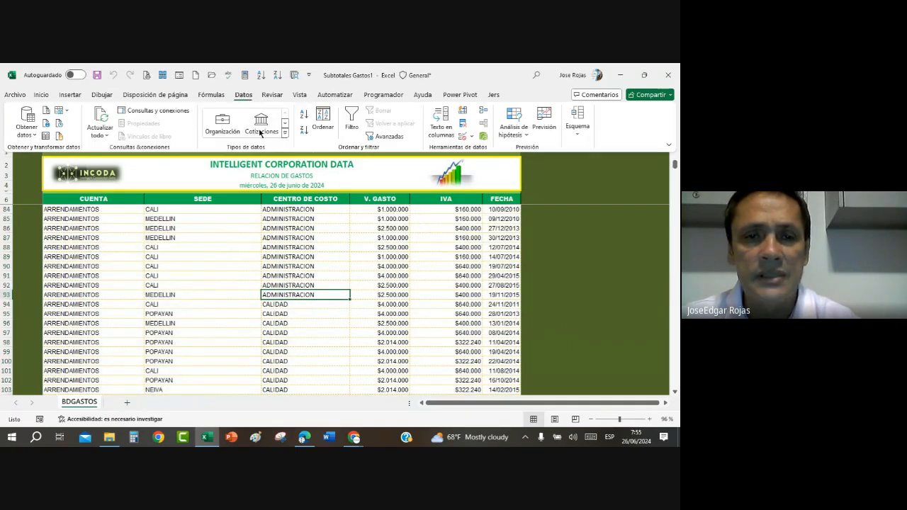
click(323, 119)
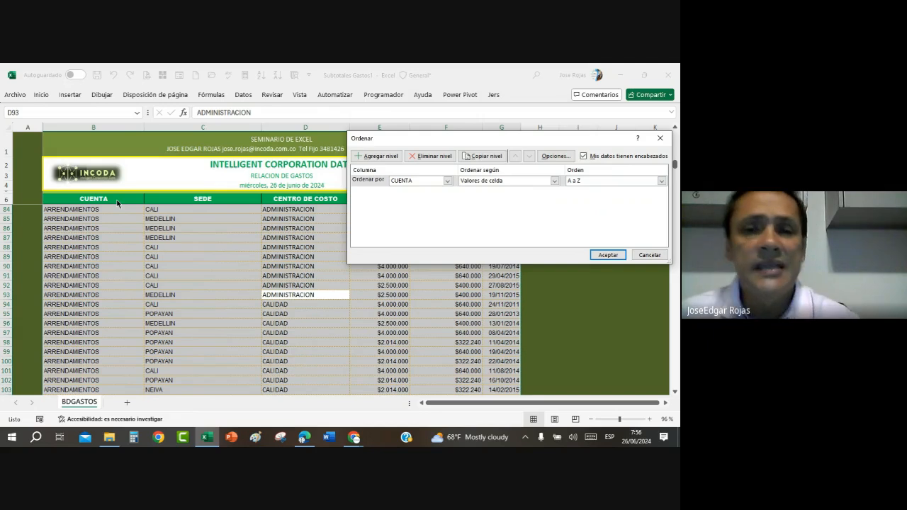
click(447, 181)
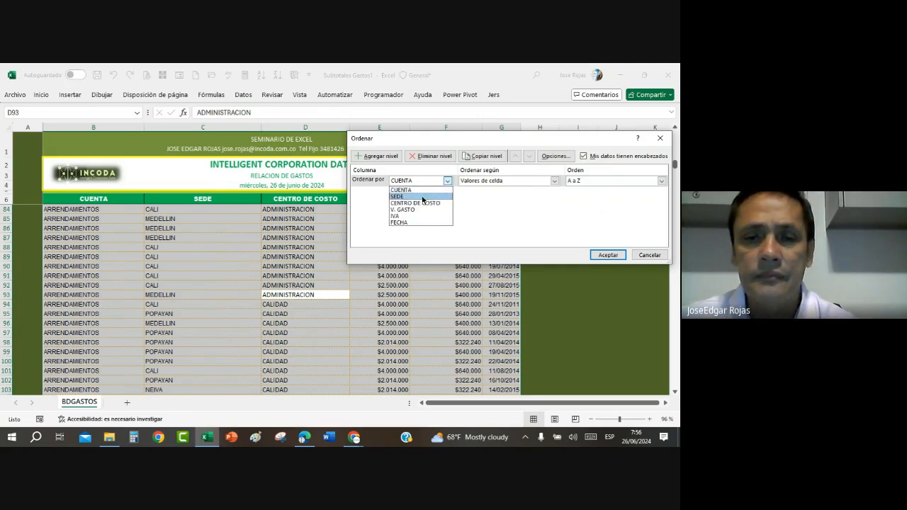
click(422, 197)
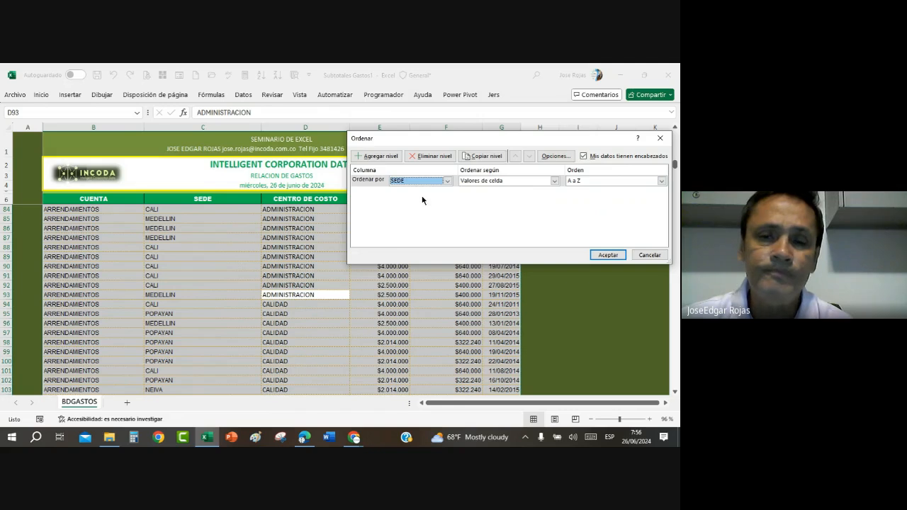
click(376, 156)
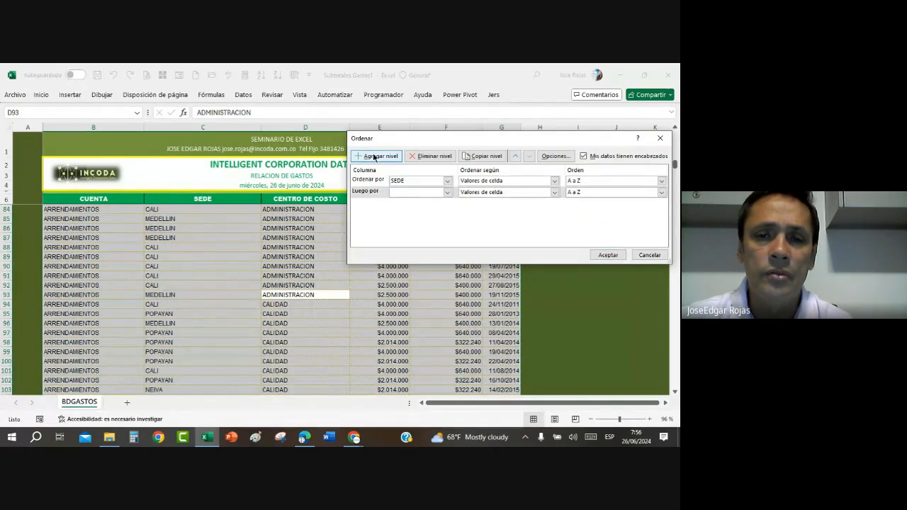
click(447, 192)
click(425, 214)
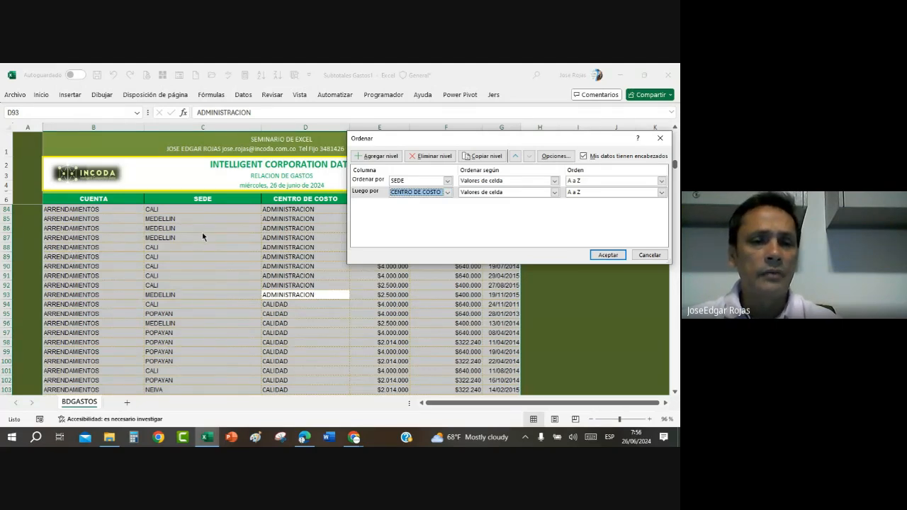
click(607, 255)
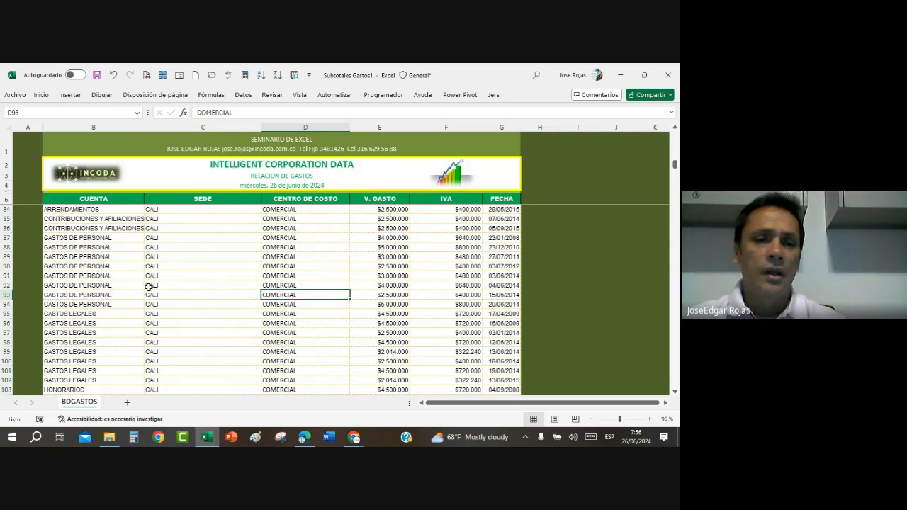
Step: Review the sorted expense list to examine how SEDE and CENTRO DE COSTO are grouped, and return to the first record
click(239, 291)
scroll(240, 239, up, 20)
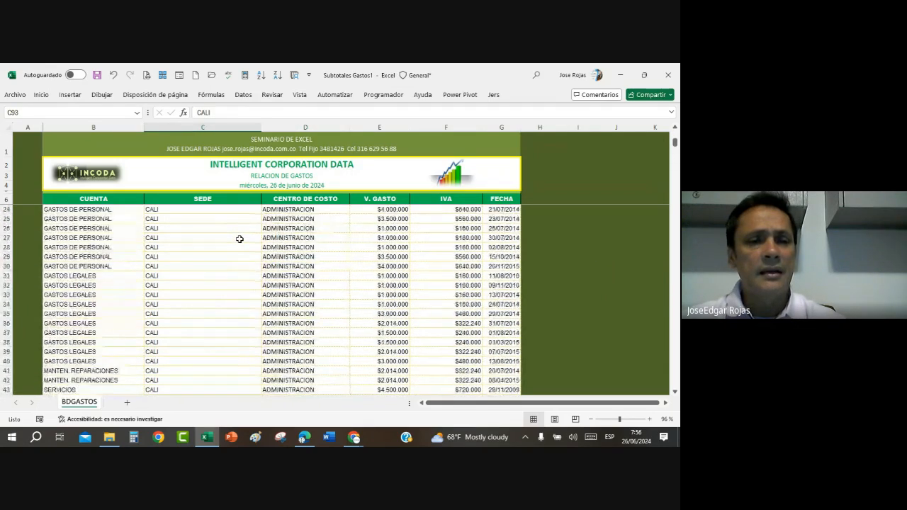
scroll(238, 237, up, 6)
scroll(222, 258, down, 17)
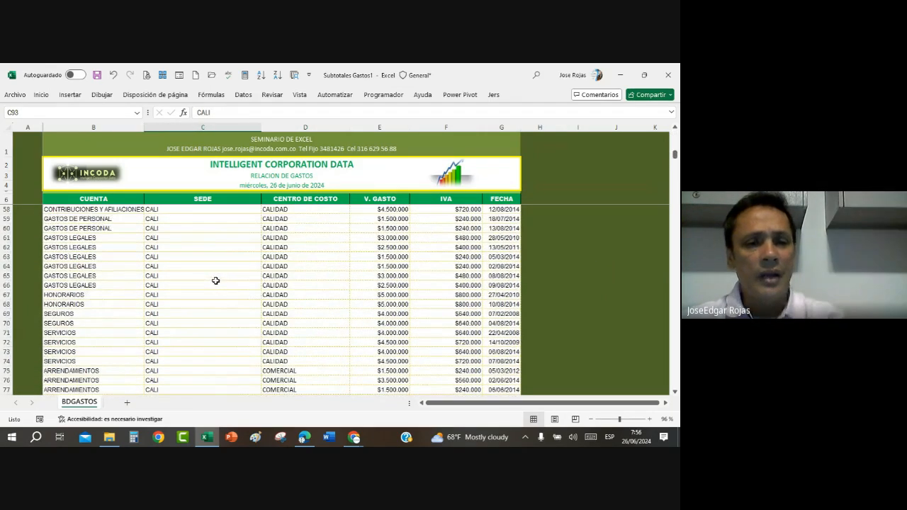
scroll(215, 280, down, 20)
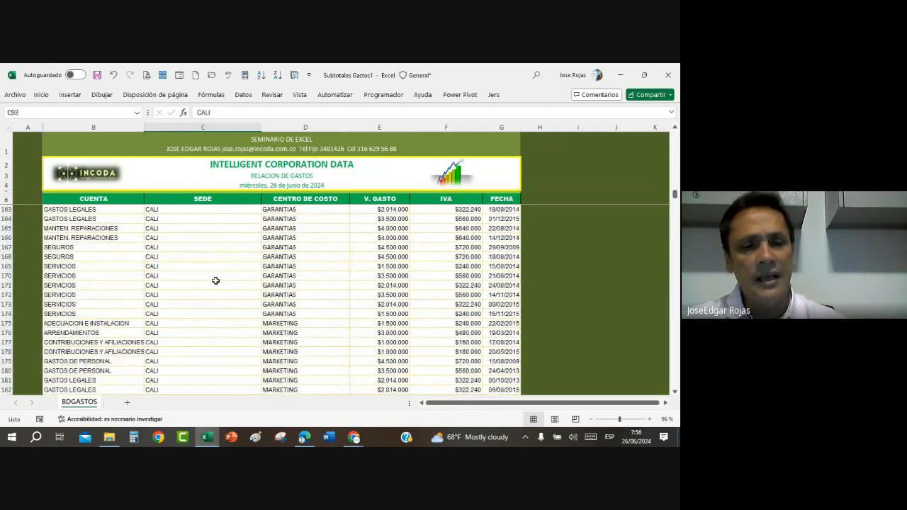
scroll(215, 281, down, 20)
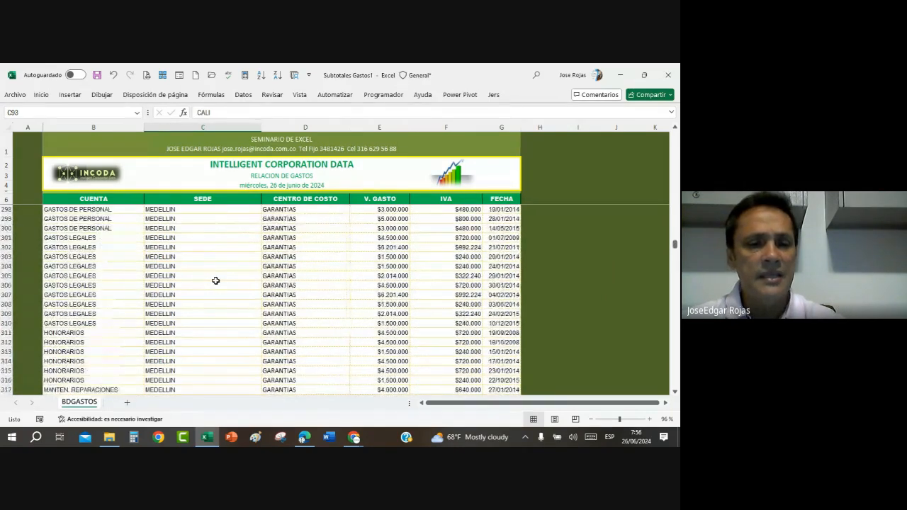
scroll(215, 281, down, 20)
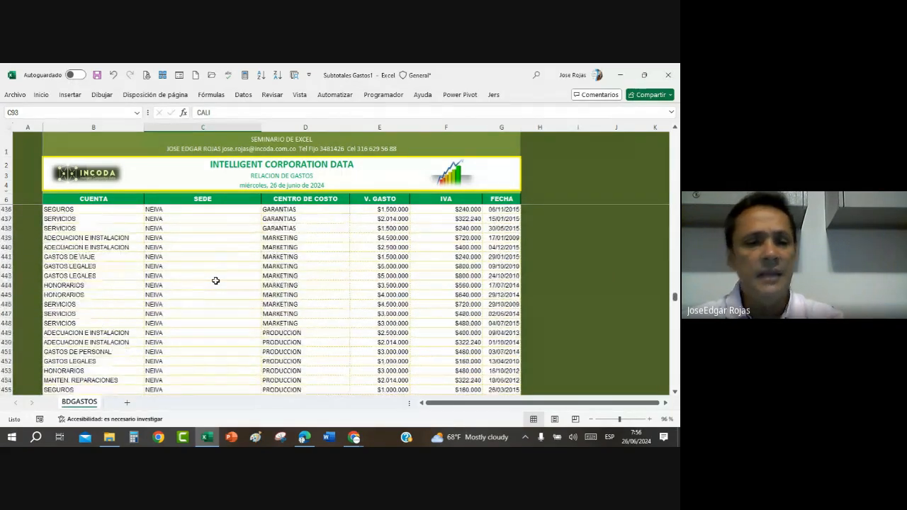
scroll(215, 280, down, 5)
scroll(216, 280, up, 20)
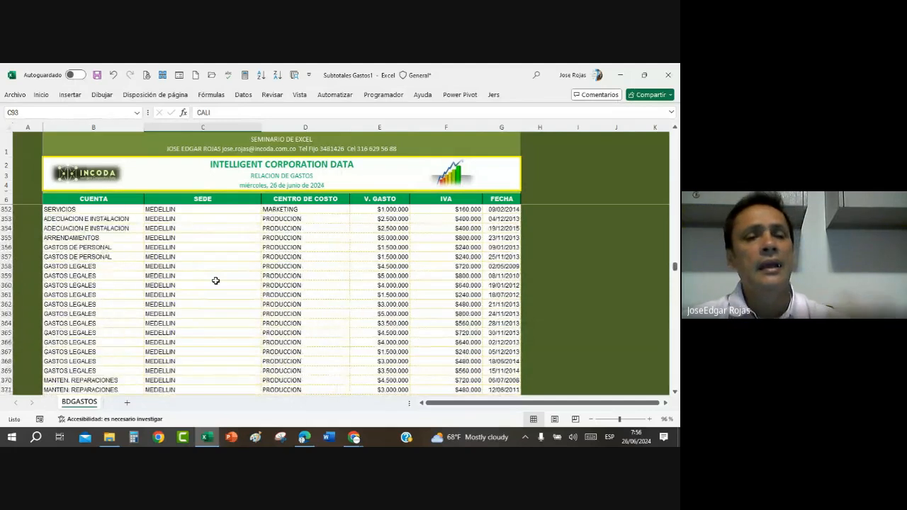
scroll(215, 280, up, 20)
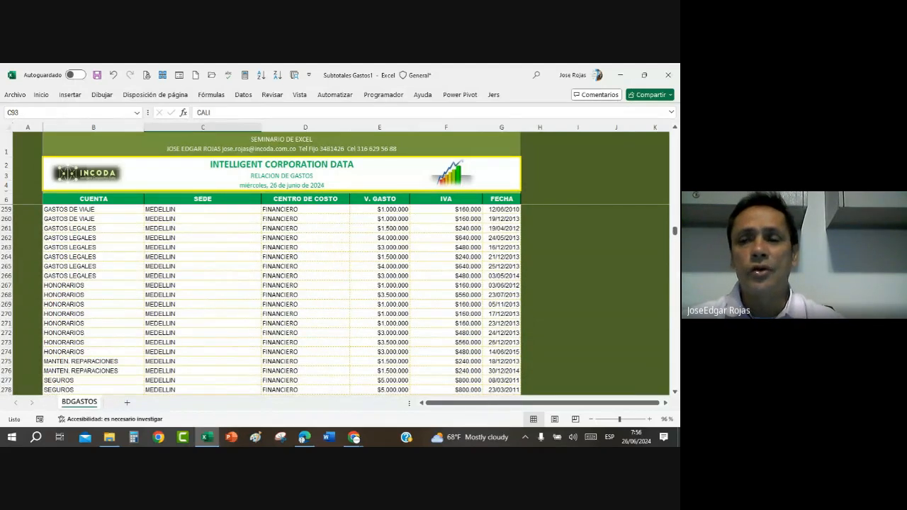
drag(674, 230, 674, 134)
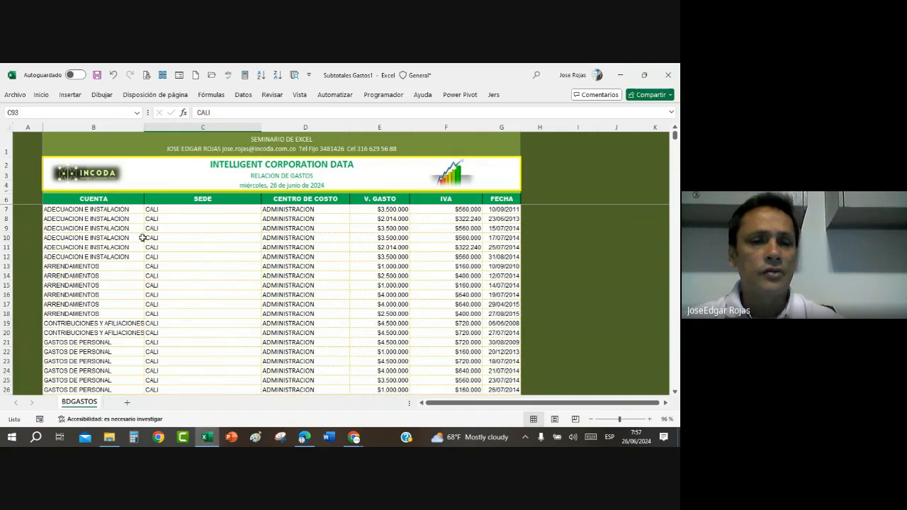
Step: Select the CALI records in rows 7 to 206 and review their cost centres back up to the first record
click(147, 209)
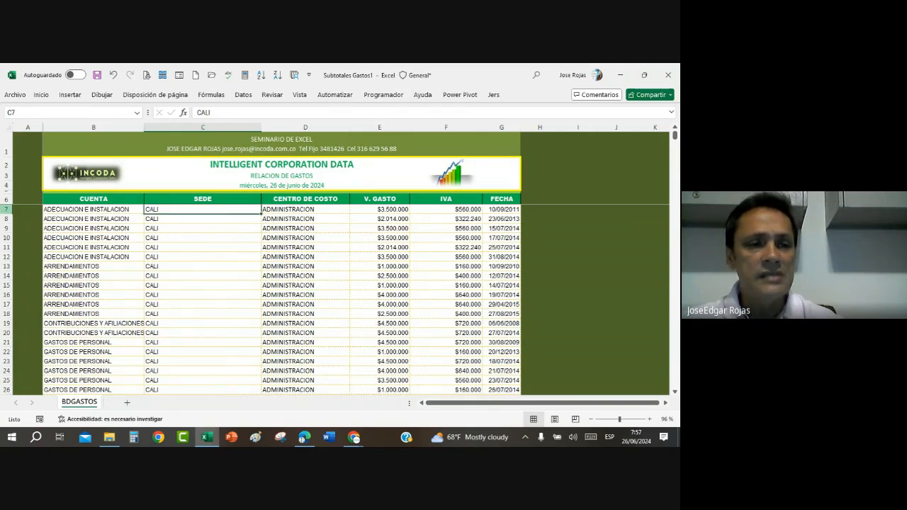
drag(6, 209, 44, 356)
scroll(329, 216, up, 3)
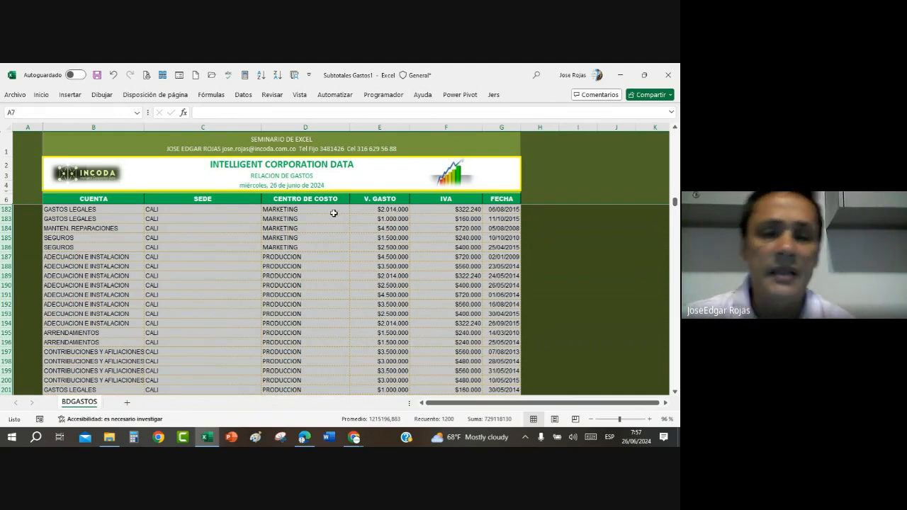
scroll(332, 253, up, 3)
scroll(333, 253, up, 20)
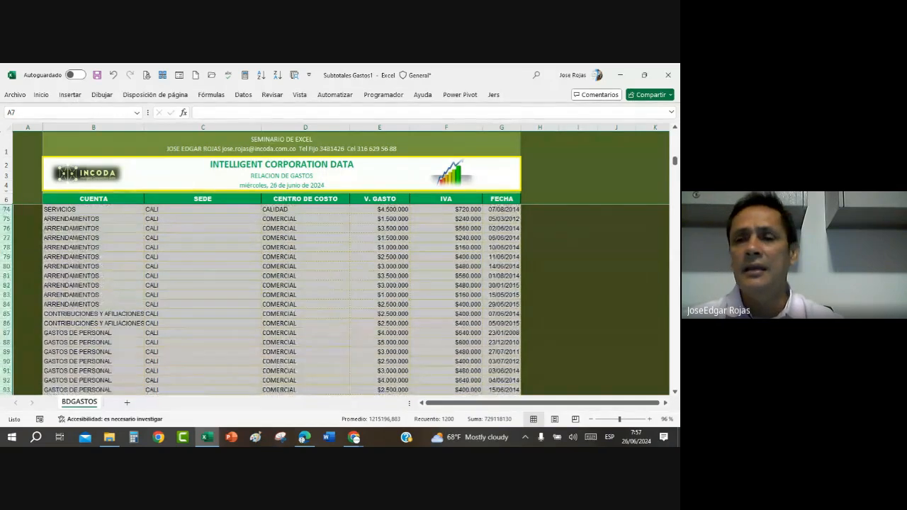
scroll(204, 224, up, 20)
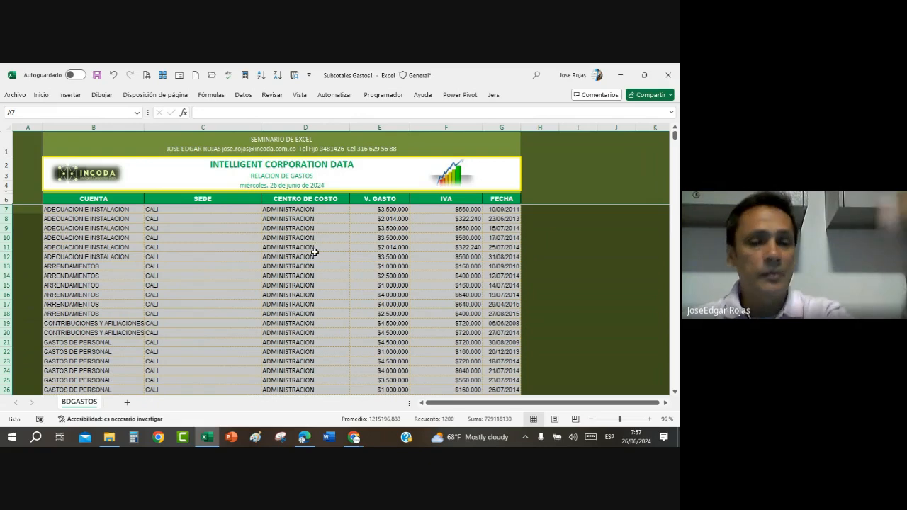
Step: Locate the start of the MEDELLIN records, select rows 207 to 264, and return to a single cell among the first records
scroll(318, 329, down, 6)
scroll(317, 329, down, 20)
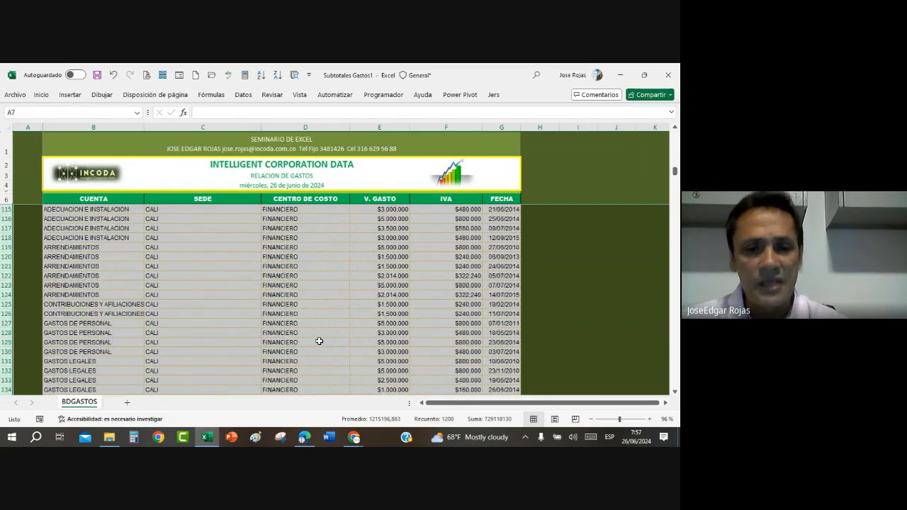
scroll(319, 340, down, 20)
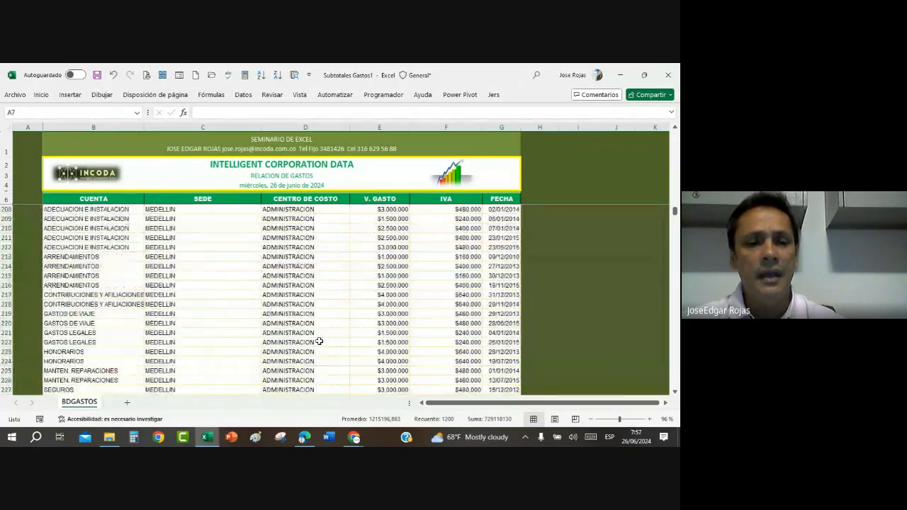
scroll(318, 340, up, 6)
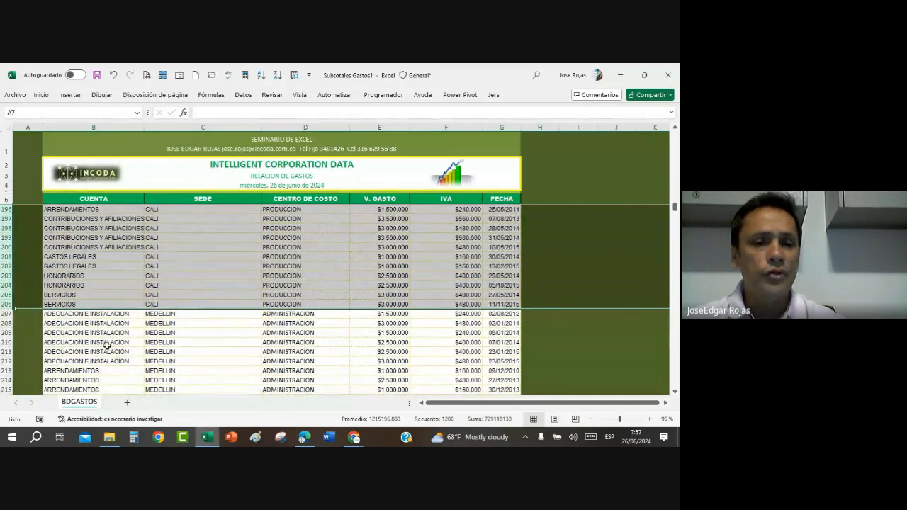
click(6, 313)
drag(6, 313, 301, 388)
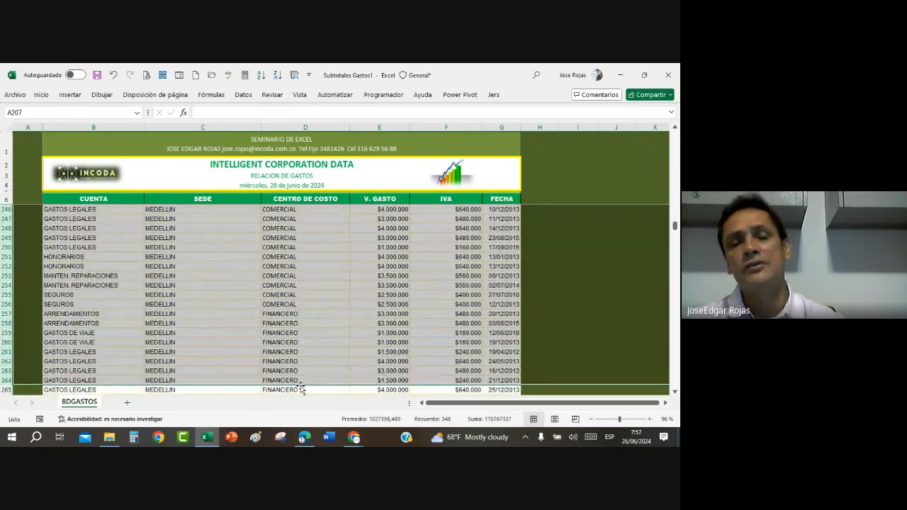
click(306, 295)
scroll(305, 297, up, 20)
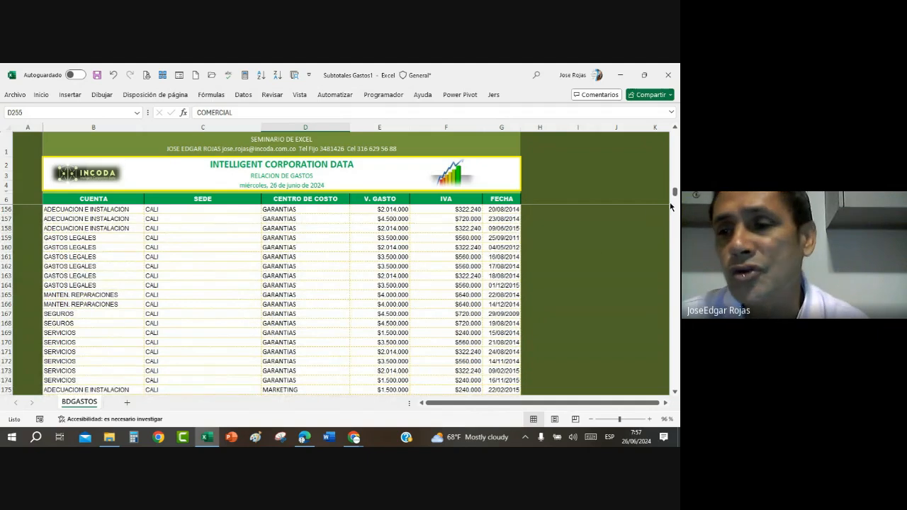
drag(675, 191, 674, 135)
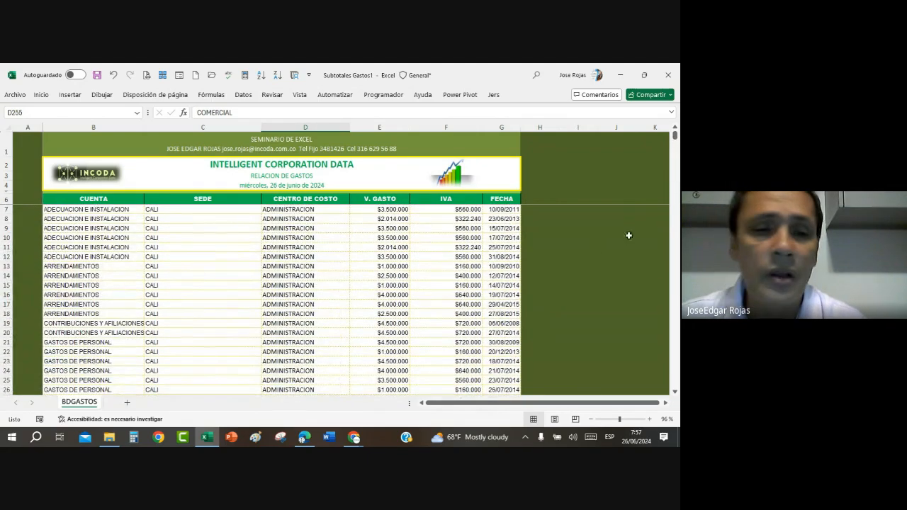
click(204, 235)
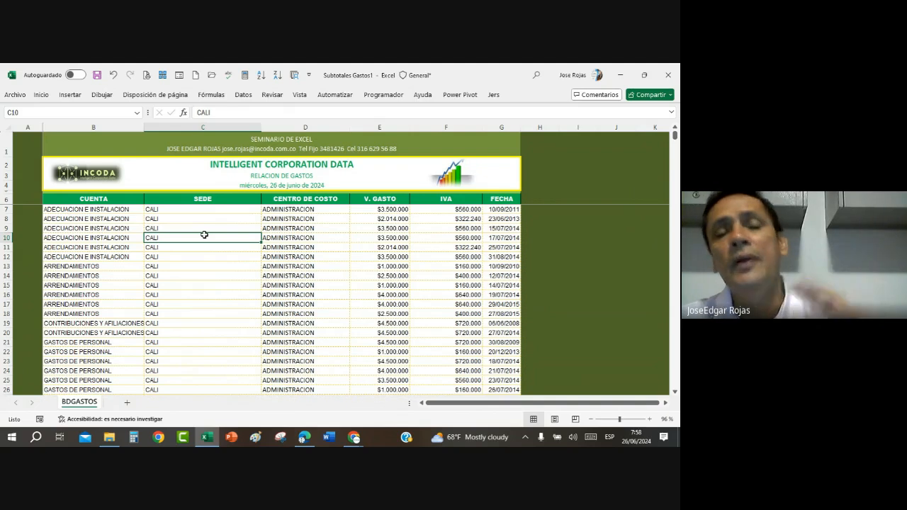
Step: Add automatic subtotals to the expense list that sum only V. GASTO at each change in SEDE, leaving IVA out
click(309, 240)
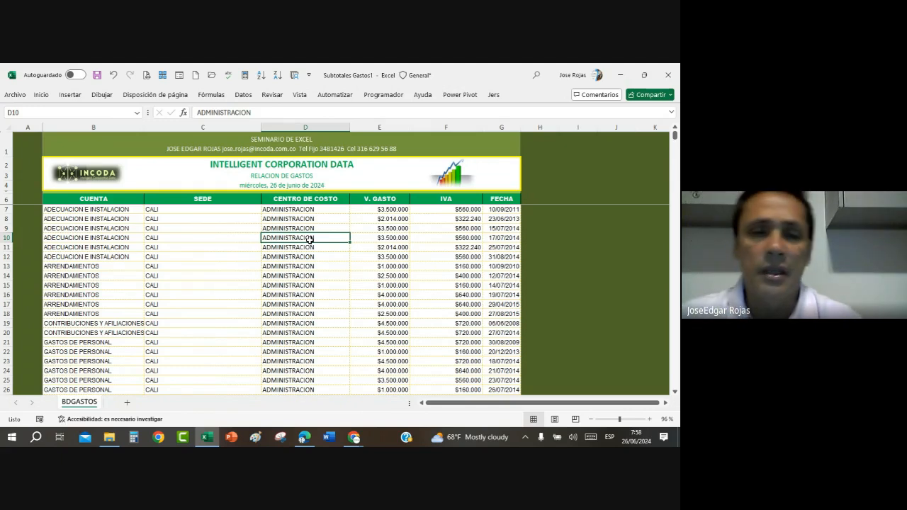
click(244, 96)
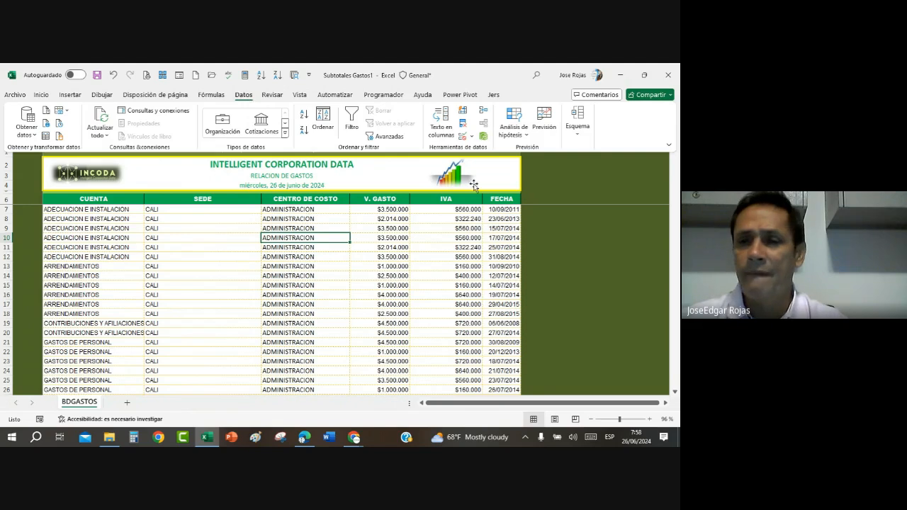
click(577, 131)
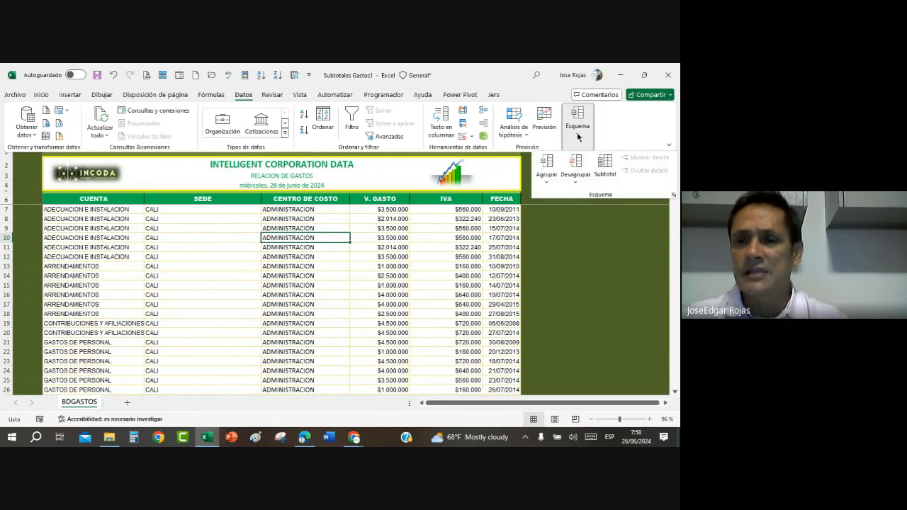
click(608, 166)
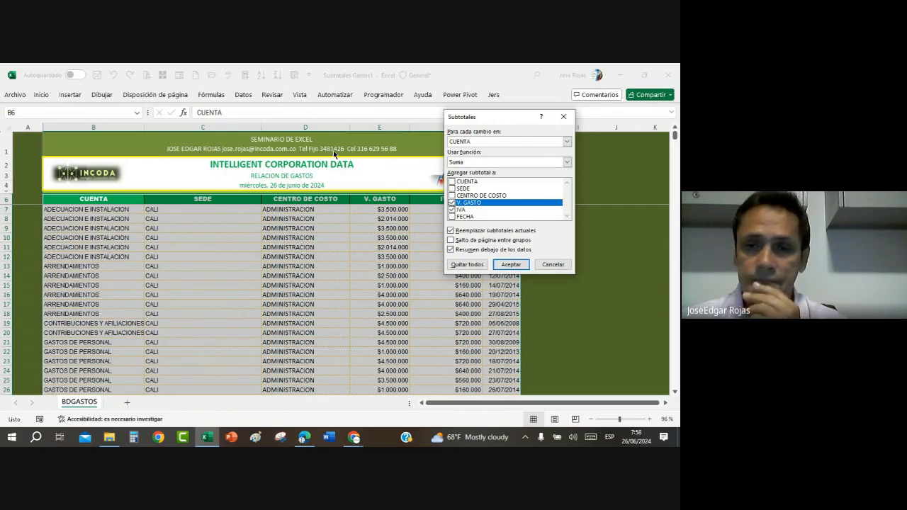
click(567, 143)
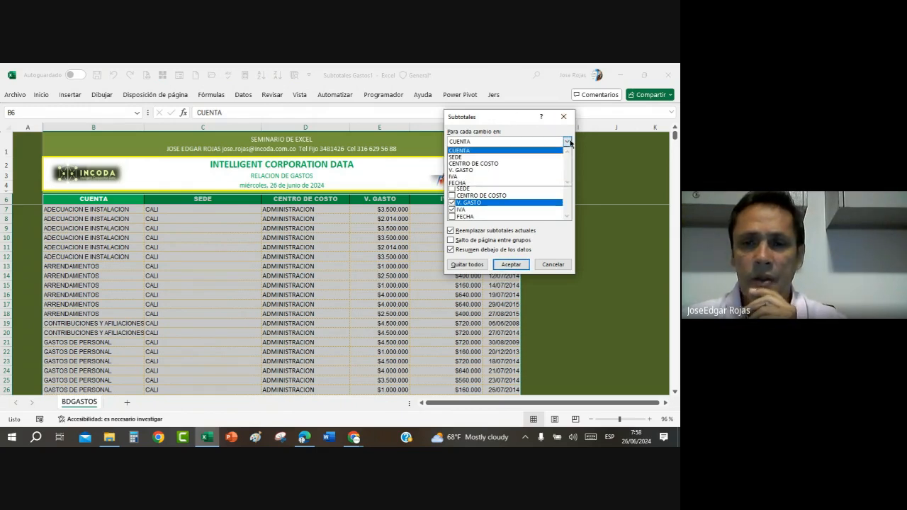
click(457, 158)
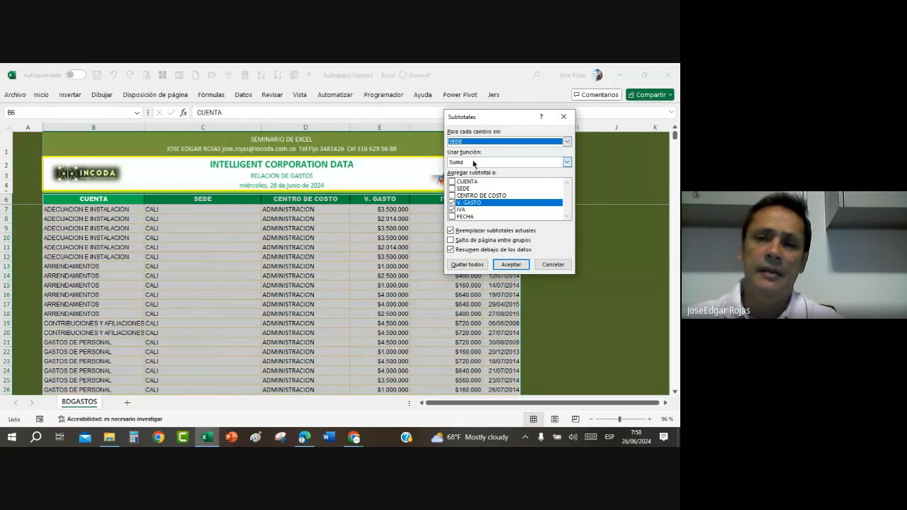
click(454, 210)
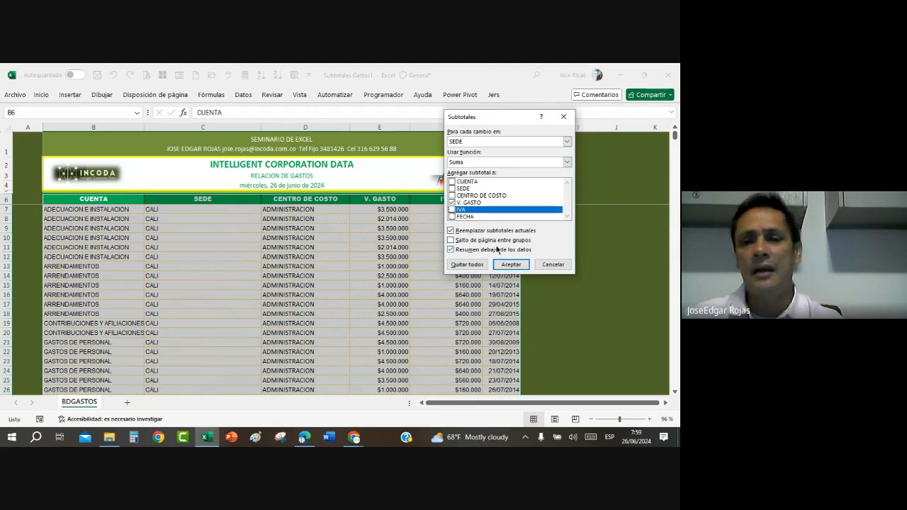
click(511, 266)
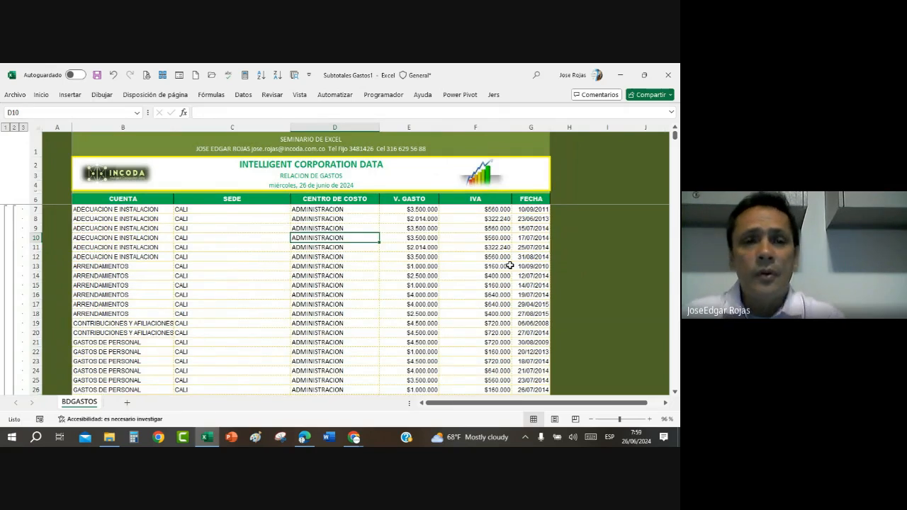
Step: Set up a second-level subtotal summing V. GASTO at each change in CENTRO DE COSTO, with replacement of the current subtotals turned off
click(244, 95)
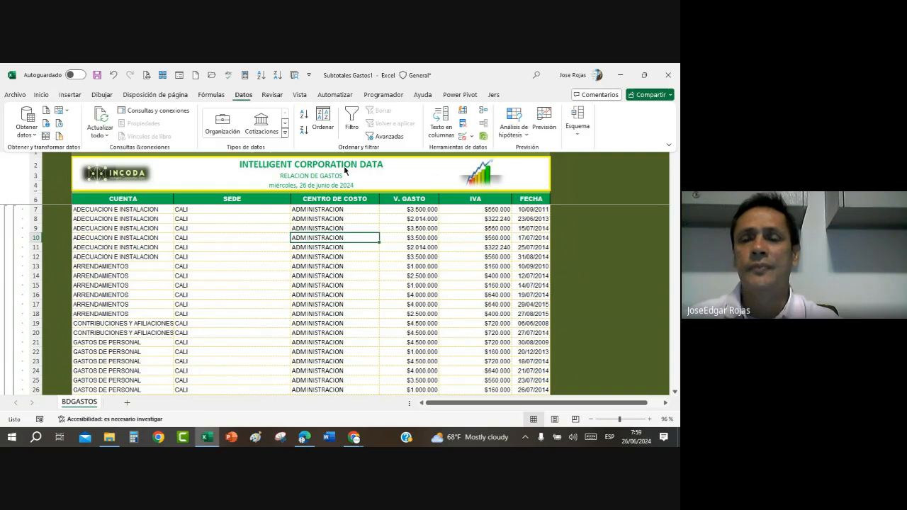
click(577, 135)
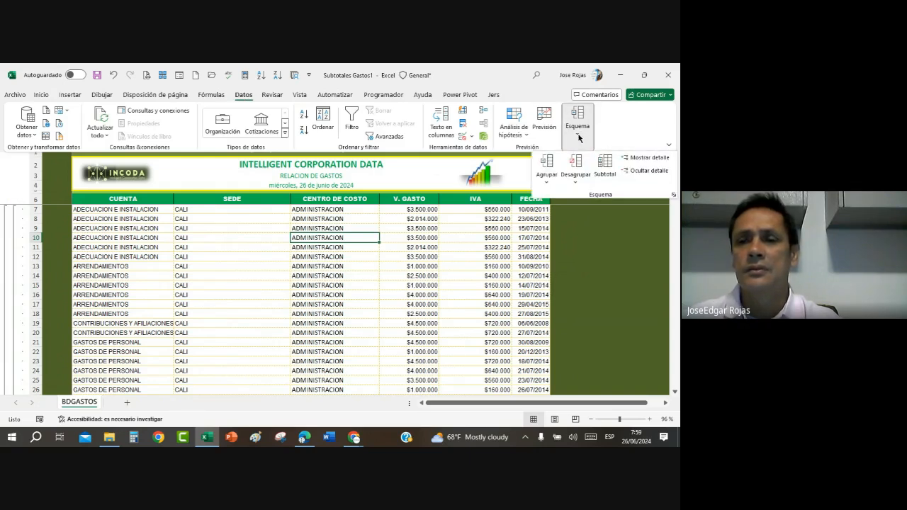
click(605, 168)
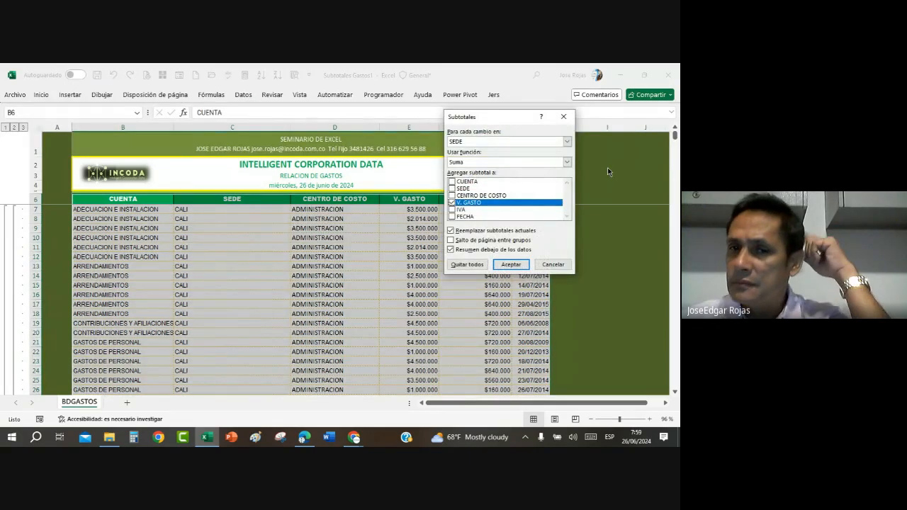
click(567, 143)
click(513, 163)
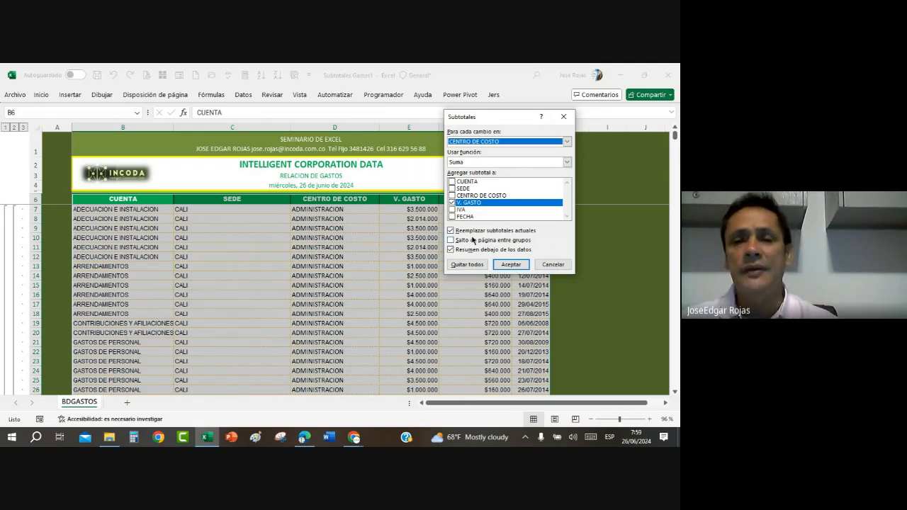
click(450, 231)
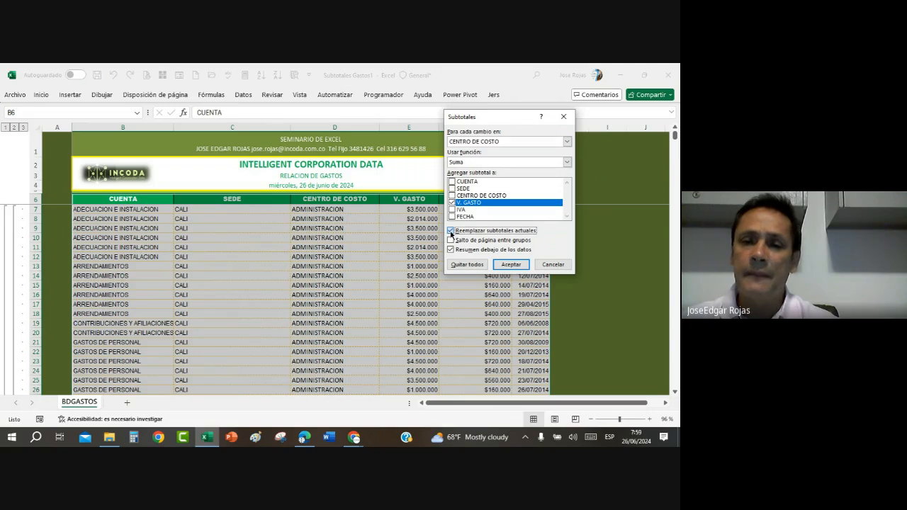
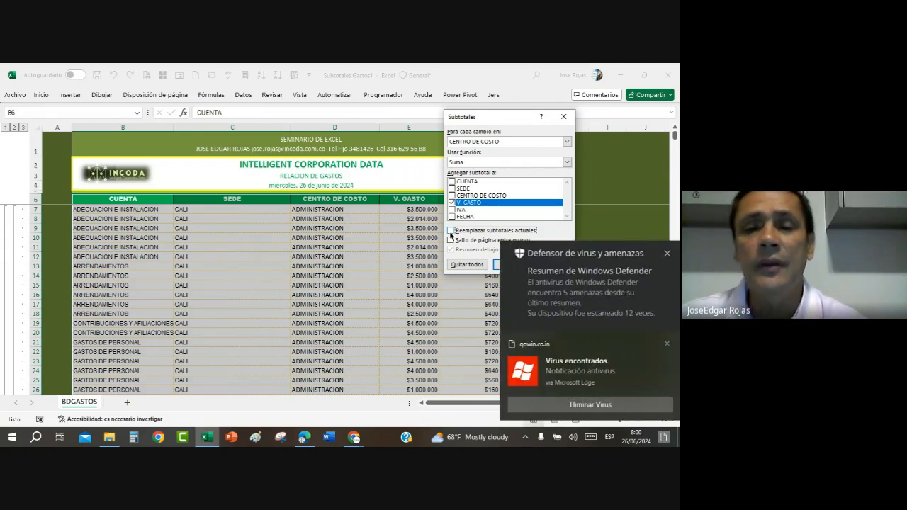
Step: Apply the nested CENTRO DE COSTO subtotals and display the outline at level 1, level 2 and level 3 in turn
click(658, 344)
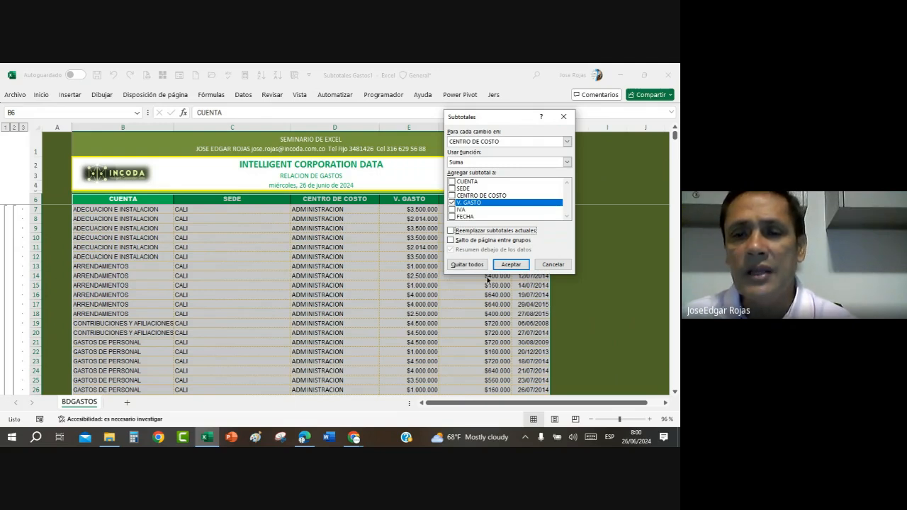
click(511, 264)
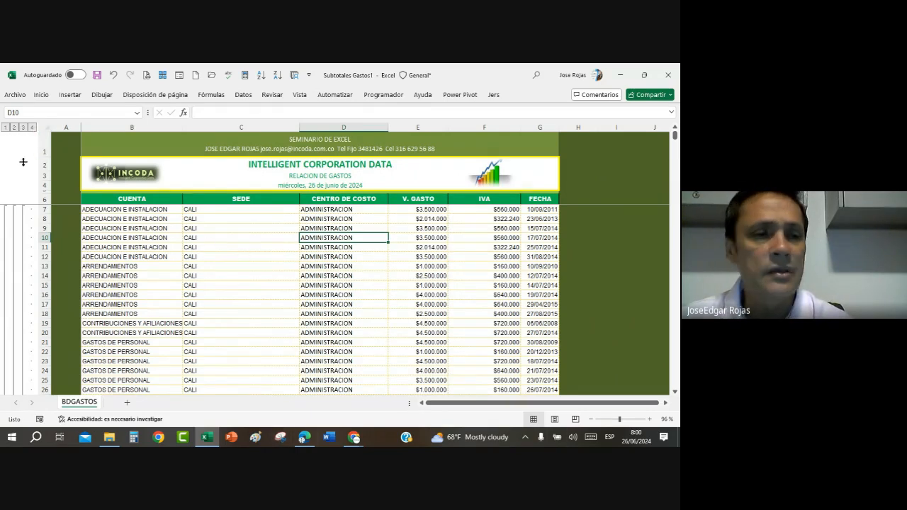
click(5, 128)
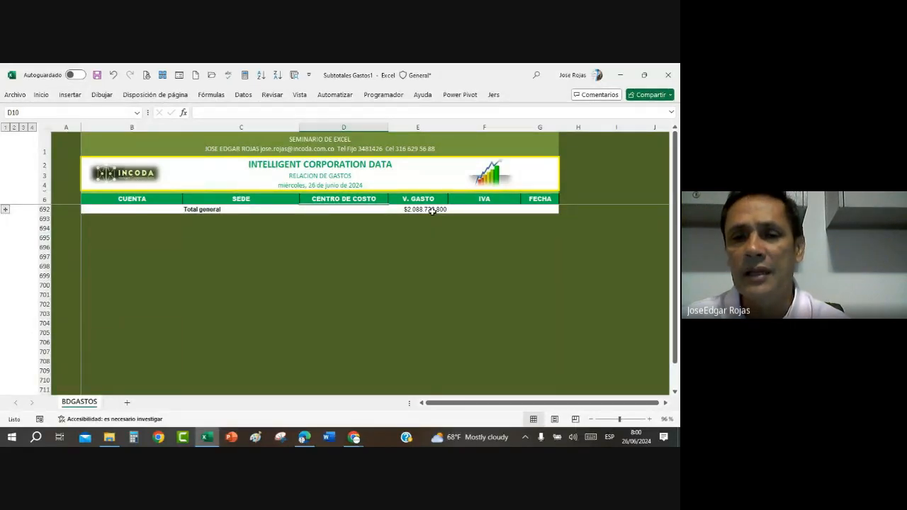
click(14, 127)
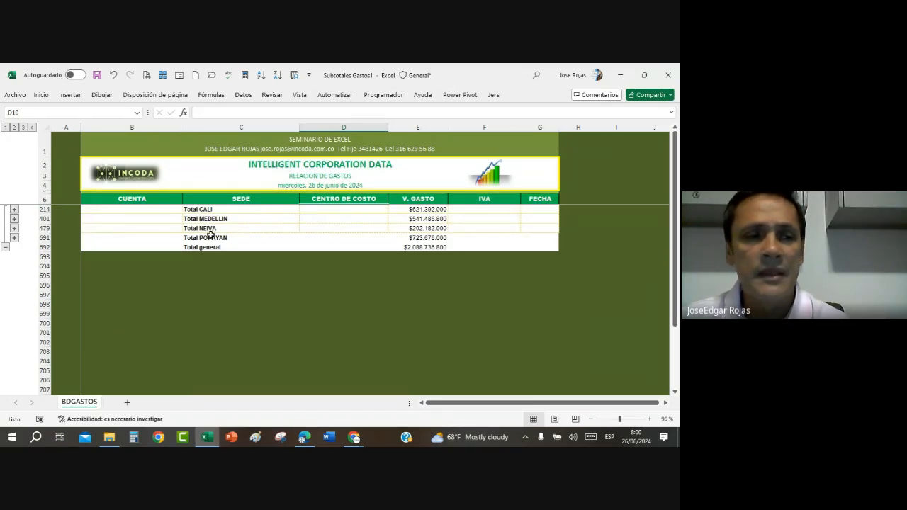
click(23, 127)
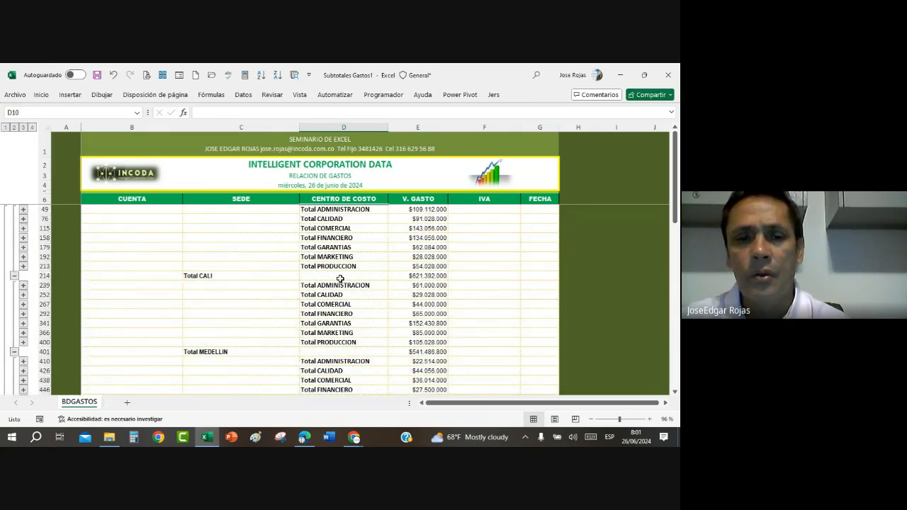
Step: Review the cost centre subtotals under each SEDE from CALI to POPAYAN, including the Total CALI row
click(359, 210)
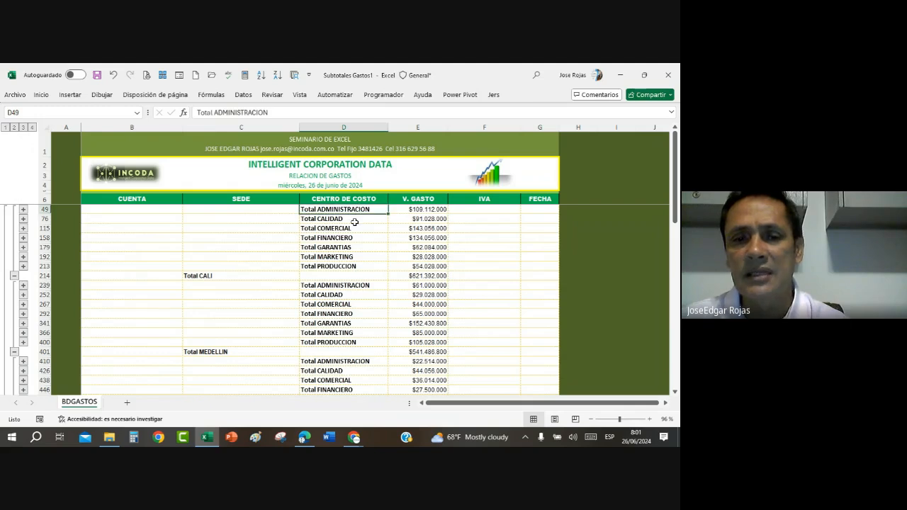
click(354, 221)
click(358, 229)
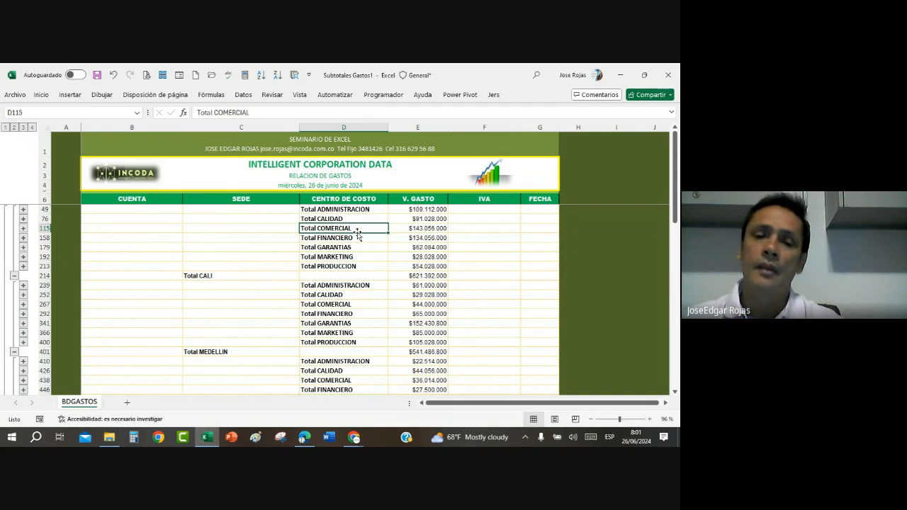
scroll(360, 318, down, 8)
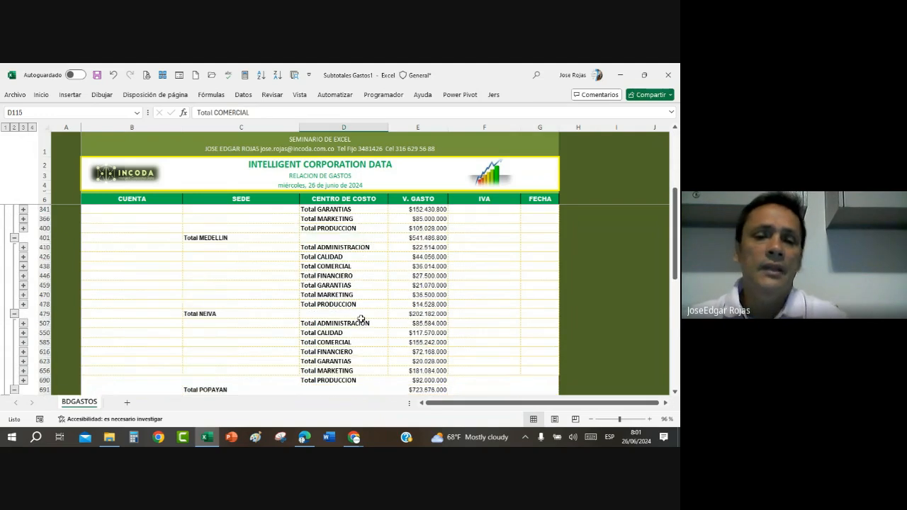
scroll(360, 318, up, 8)
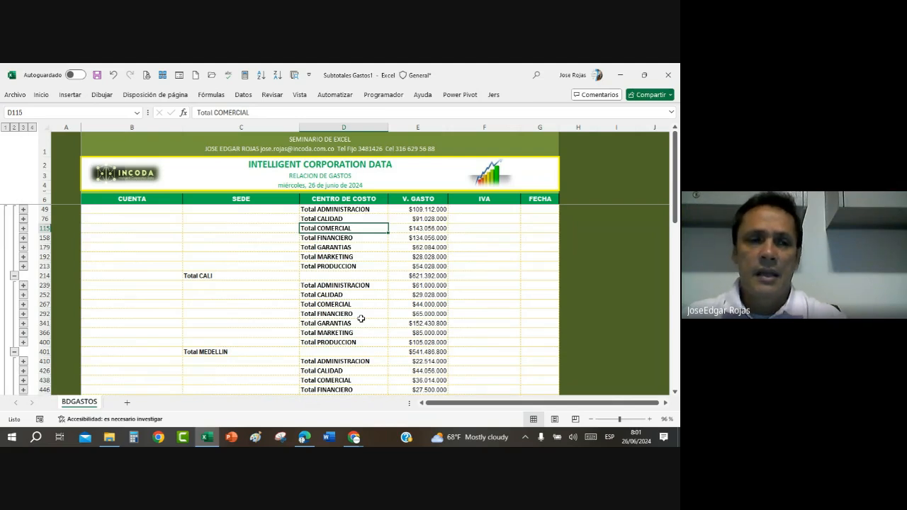
click(198, 276)
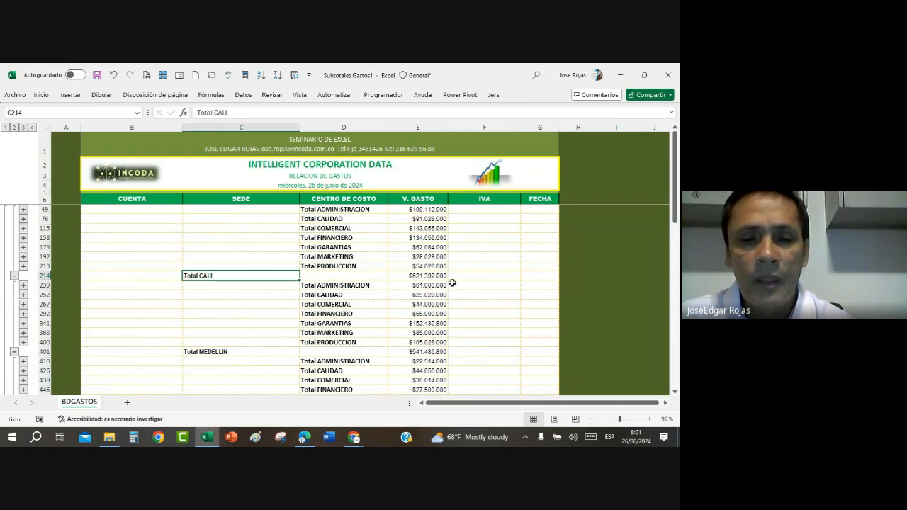
scroll(452, 282, down, 3)
scroll(451, 283, up, 1)
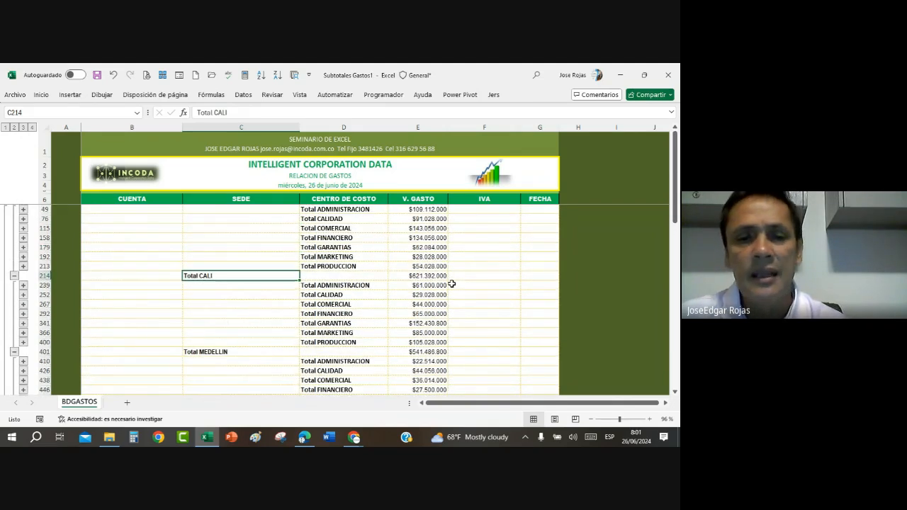
Step: Collapse the outline to level 2 and format the four SEDE total rows with light olive green fill, bold text and font size 10
click(13, 127)
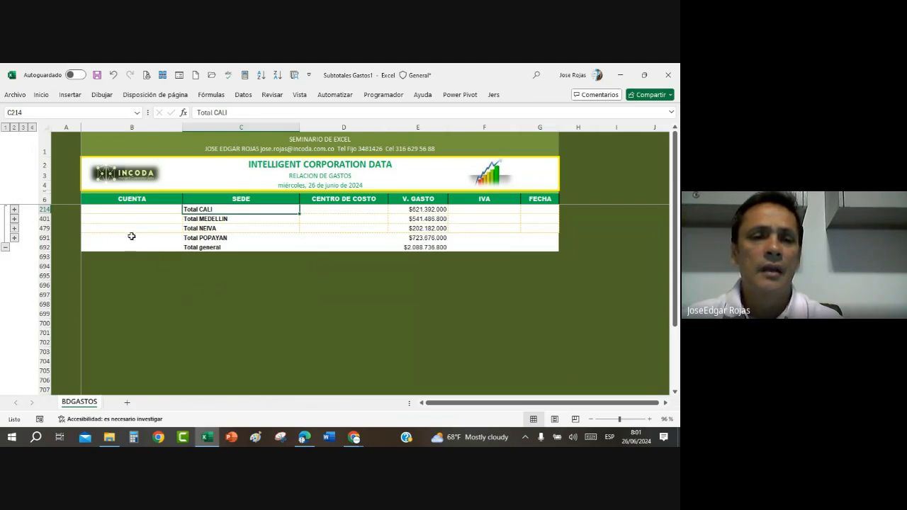
click(99, 209)
drag(98, 210, 553, 239)
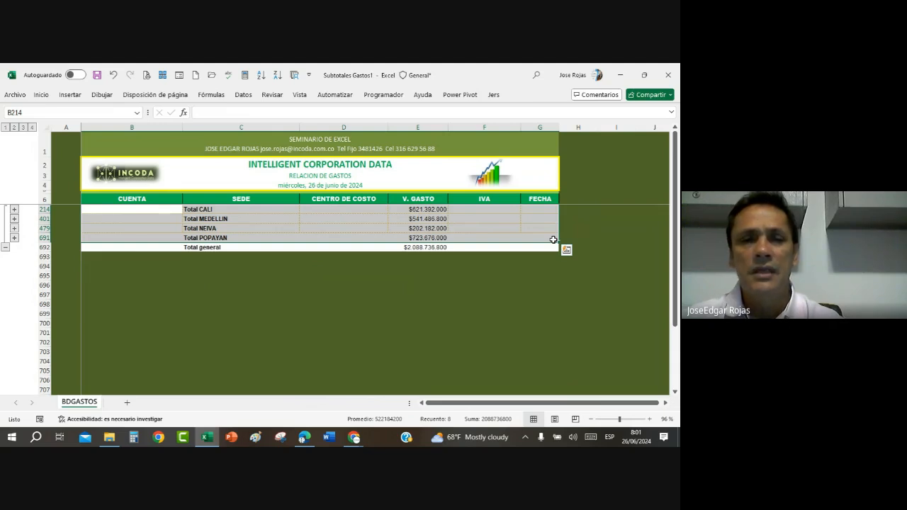
click(40, 95)
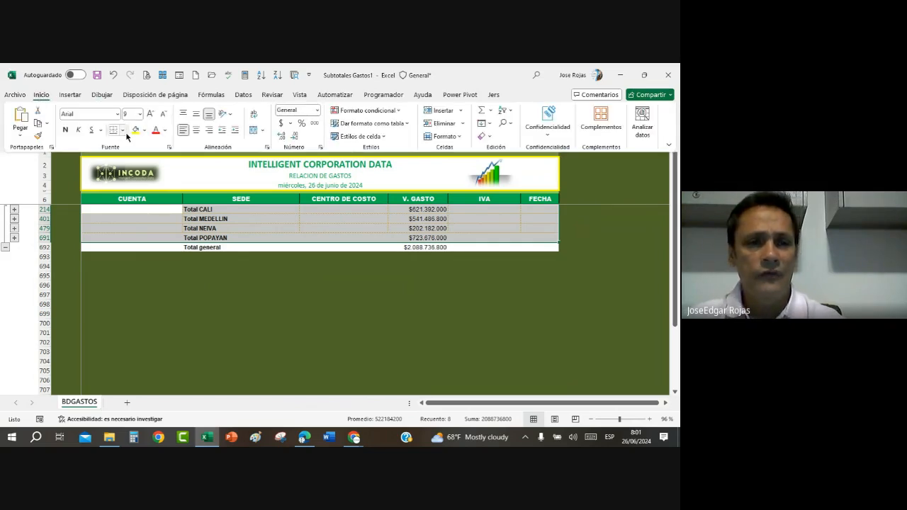
click(144, 131)
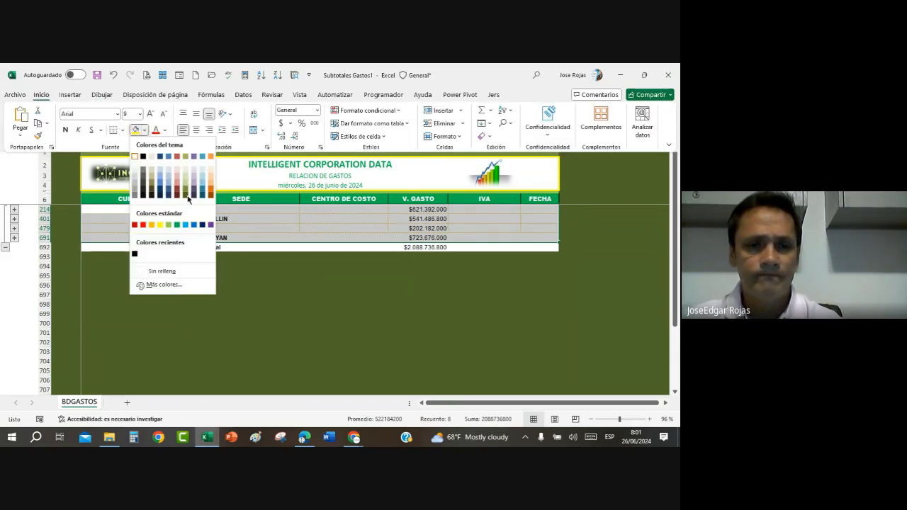
click(187, 187)
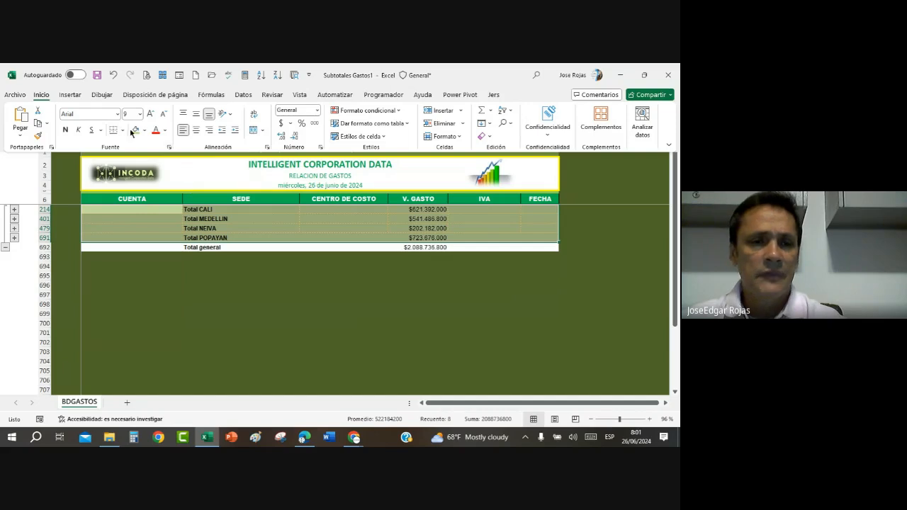
click(65, 129)
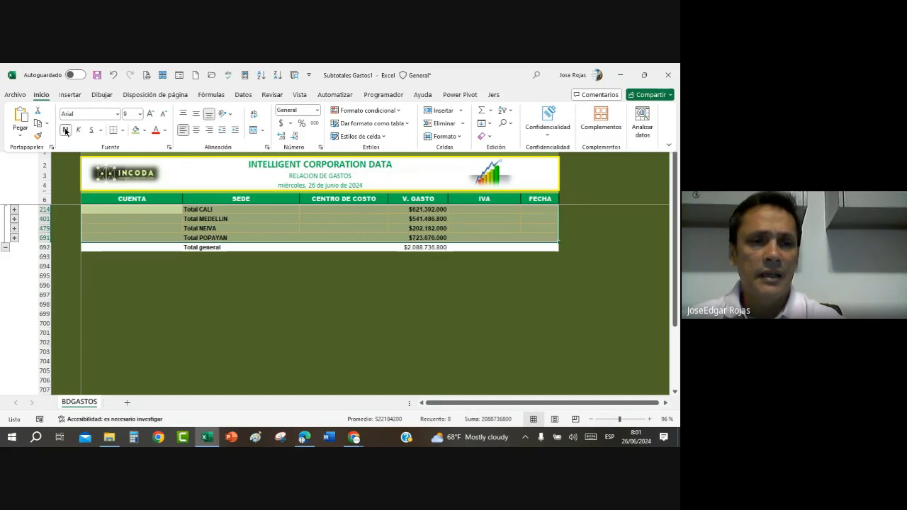
click(150, 114)
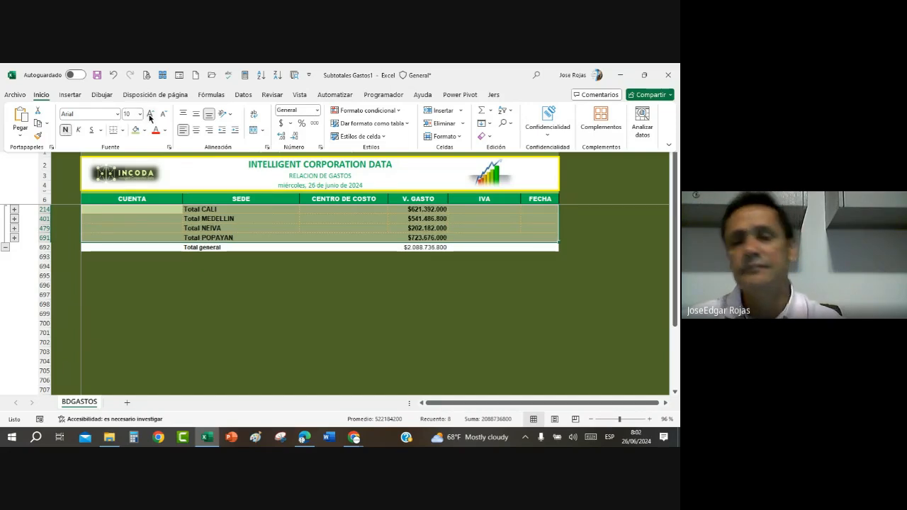
key(ctrl+F1)
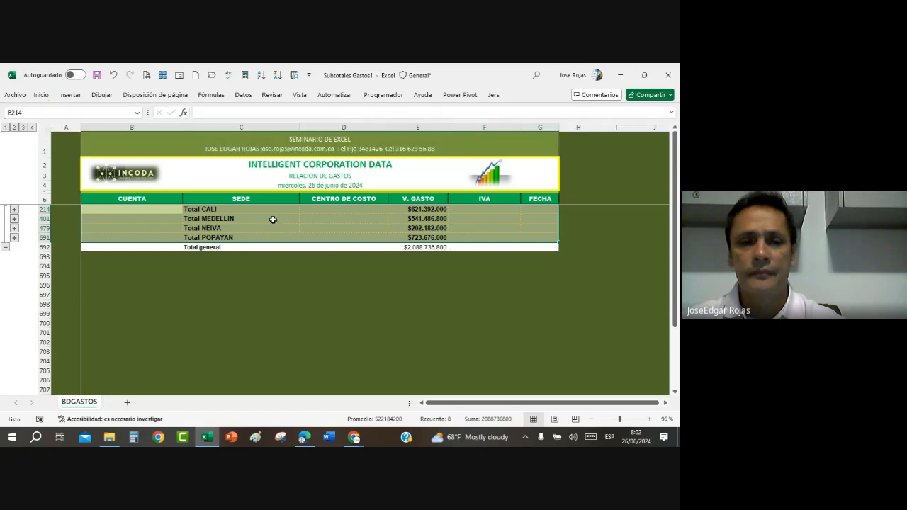
Step: Expand the outline to level 3 and check which cost centre rows received the formatting
click(23, 126)
scroll(223, 274, down, 5)
scroll(222, 275, up, 10)
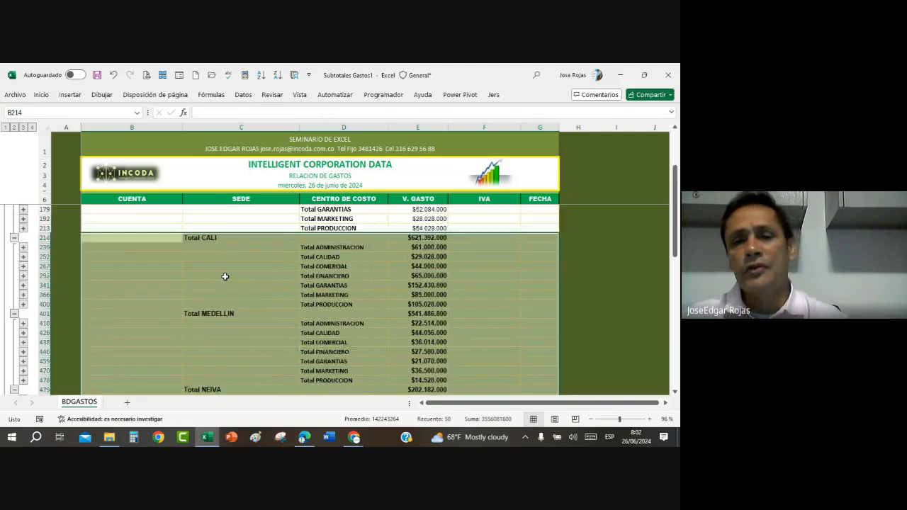
click(365, 354)
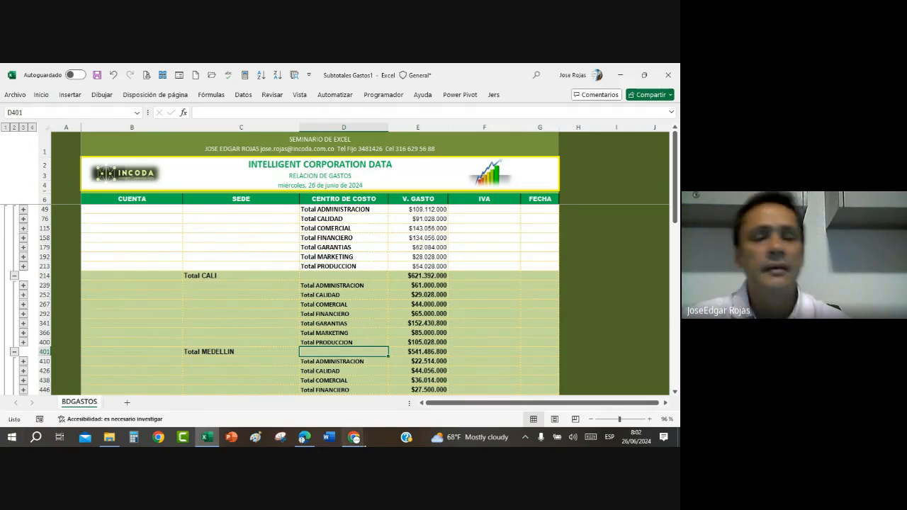
Step: Undo the font size, bold and fill formatting on the SEDE total rows, leaving the outline at level 2
mouse_move(364, 444)
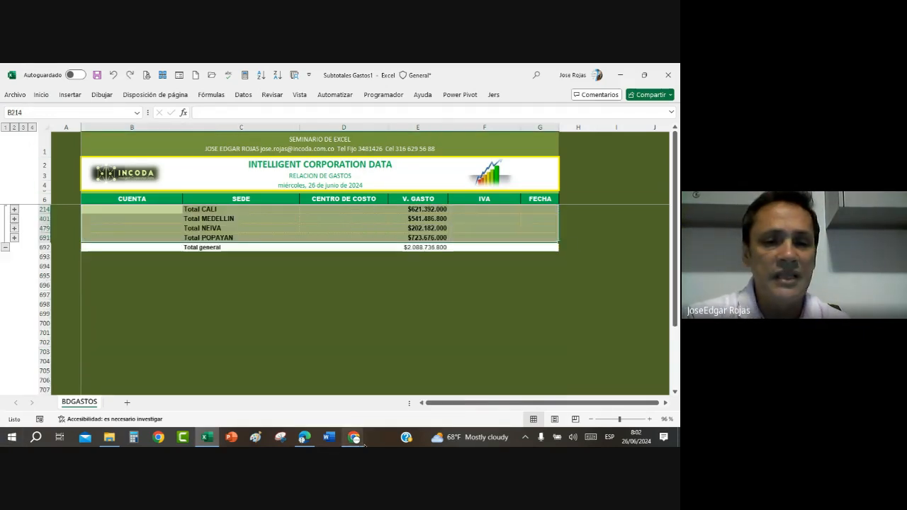
click(363, 442)
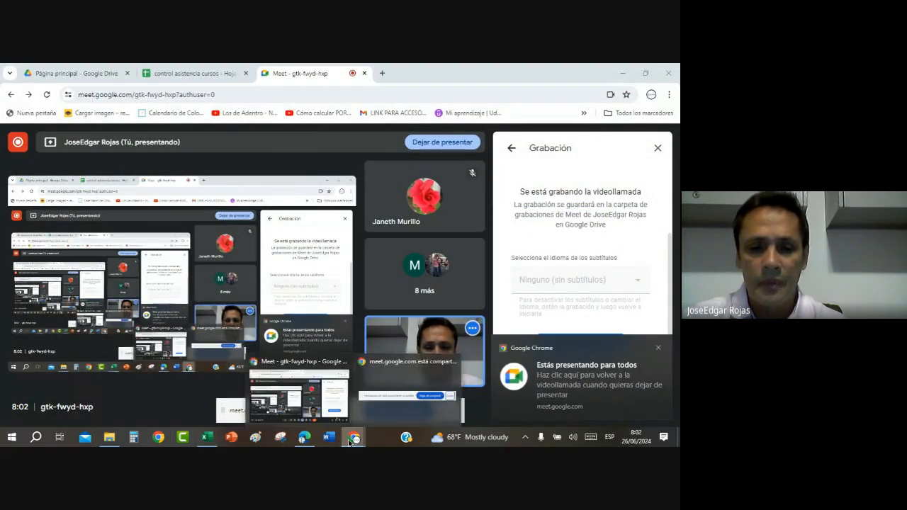
click(208, 438)
click(262, 234)
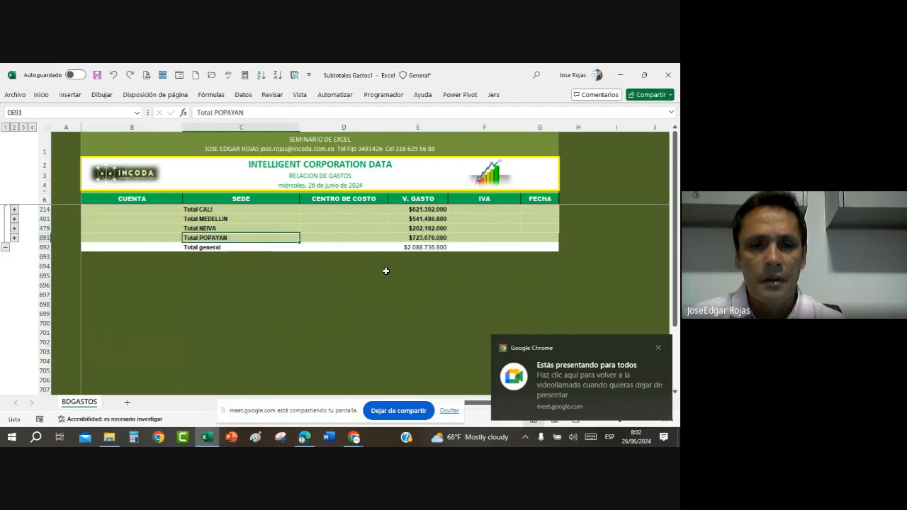
key(ctrl+z)
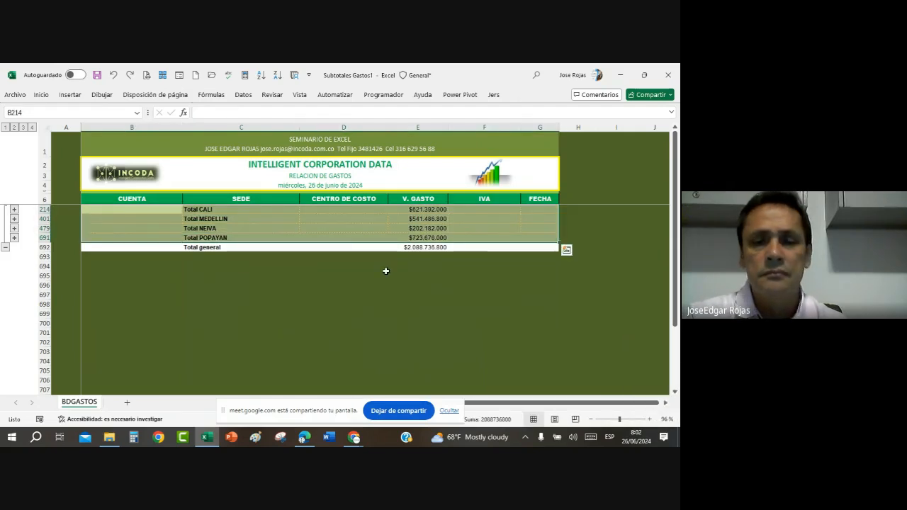
click(469, 228)
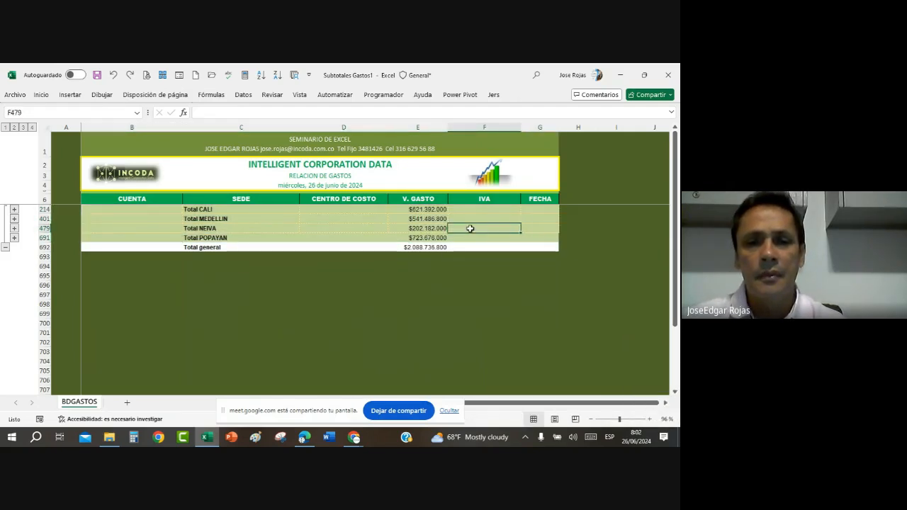
key(ctrl+z)
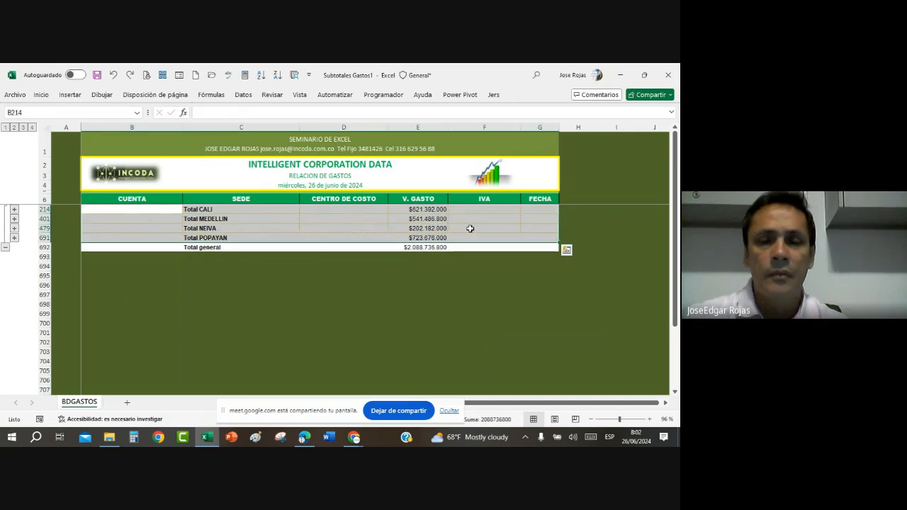
click(300, 218)
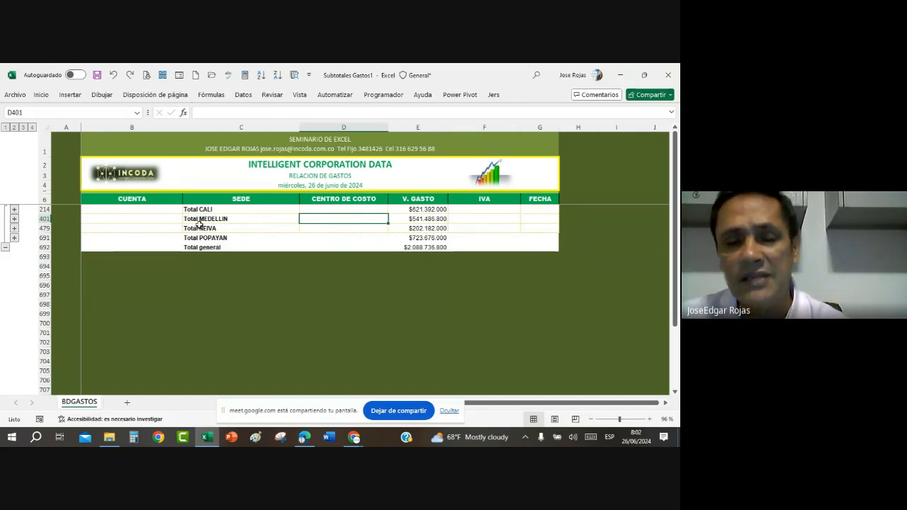
Step: Select only the visible cells from the CUENTA header through the Total general row and fill them light olive green
drag(132, 199, 541, 246)
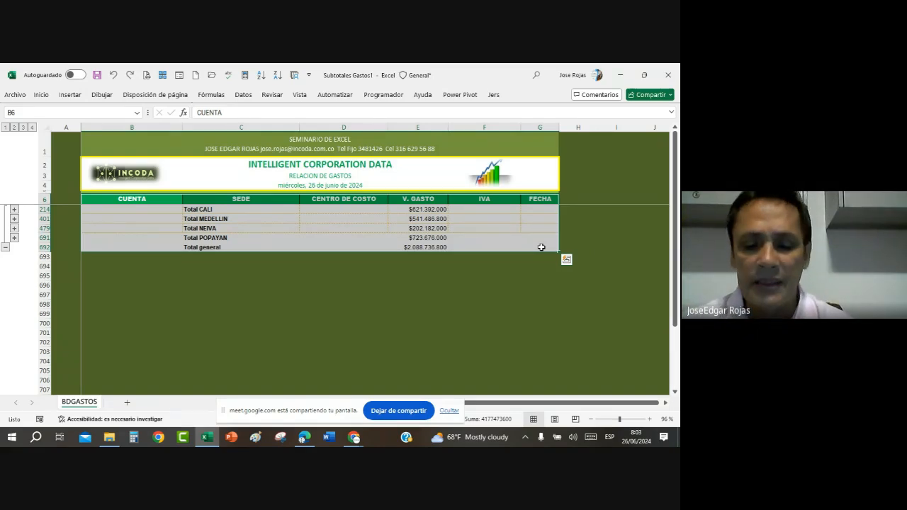
key(alt+semicolon)
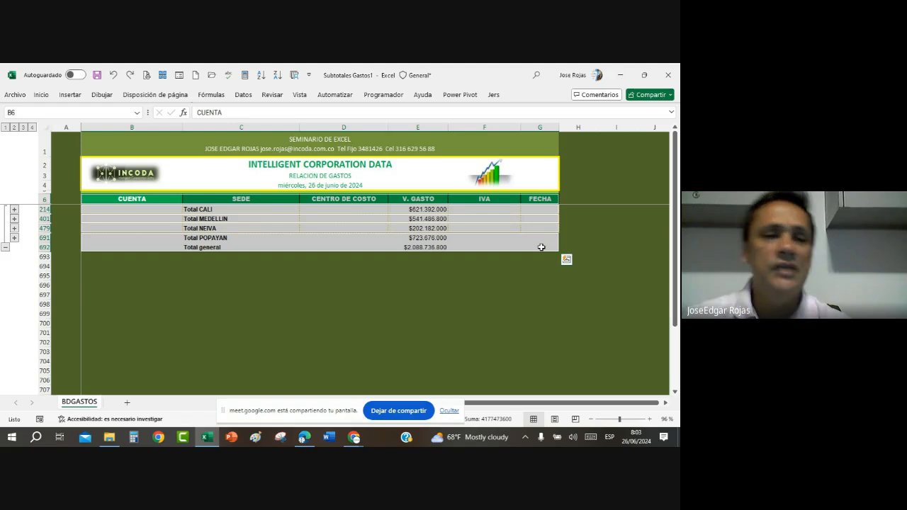
click(42, 95)
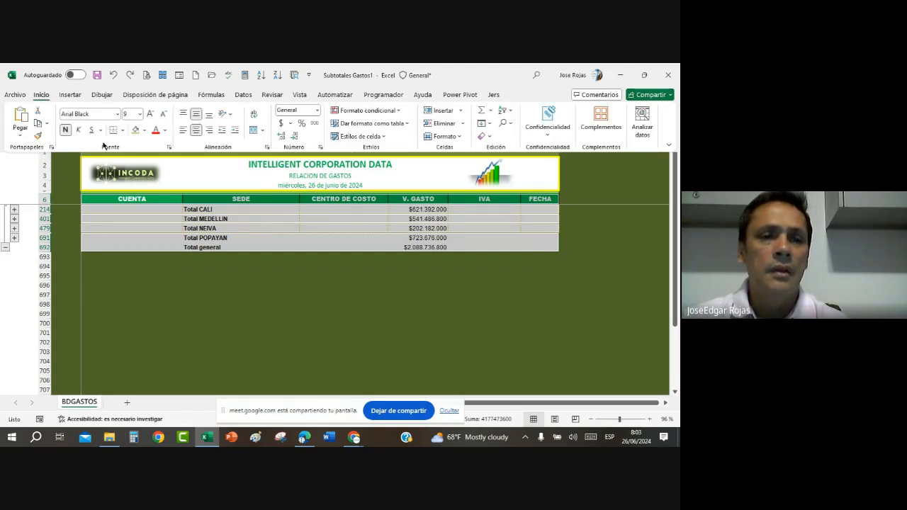
click(135, 131)
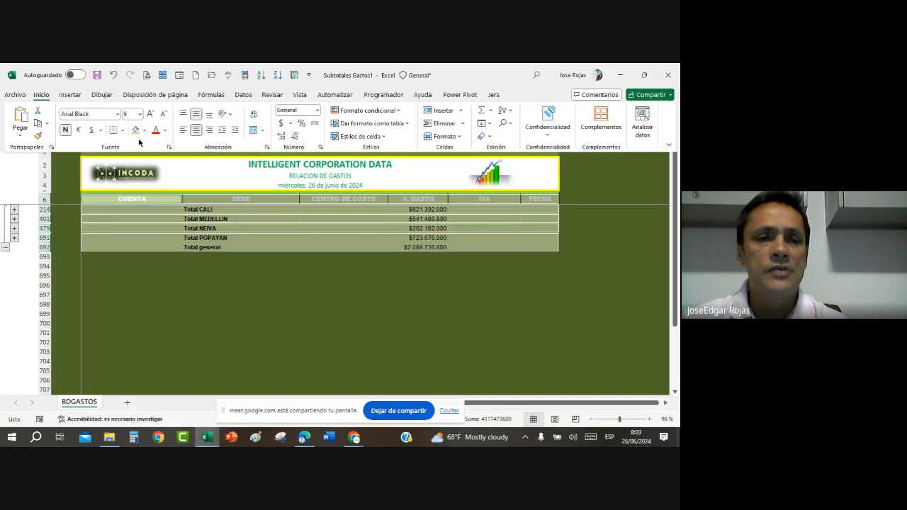
Step: Set the selected visible cells' font colour to Automático and increase their font size to 10
click(165, 131)
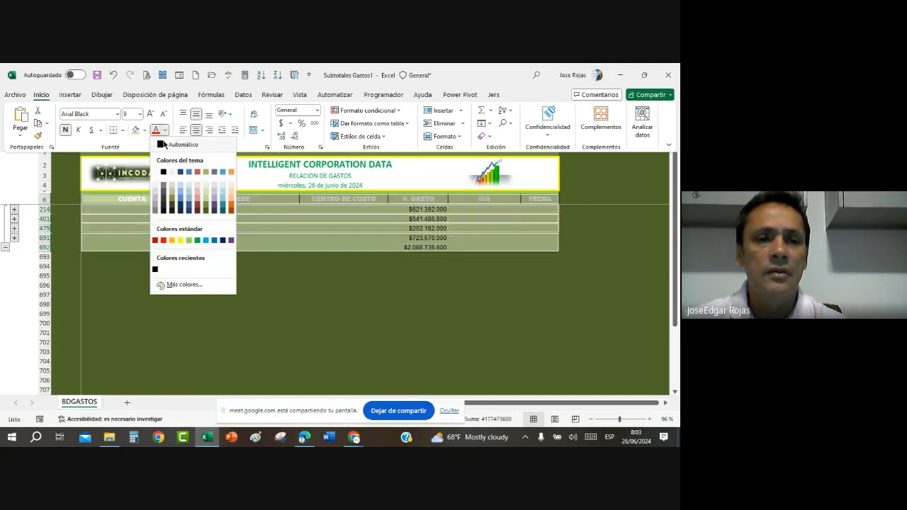
click(165, 144)
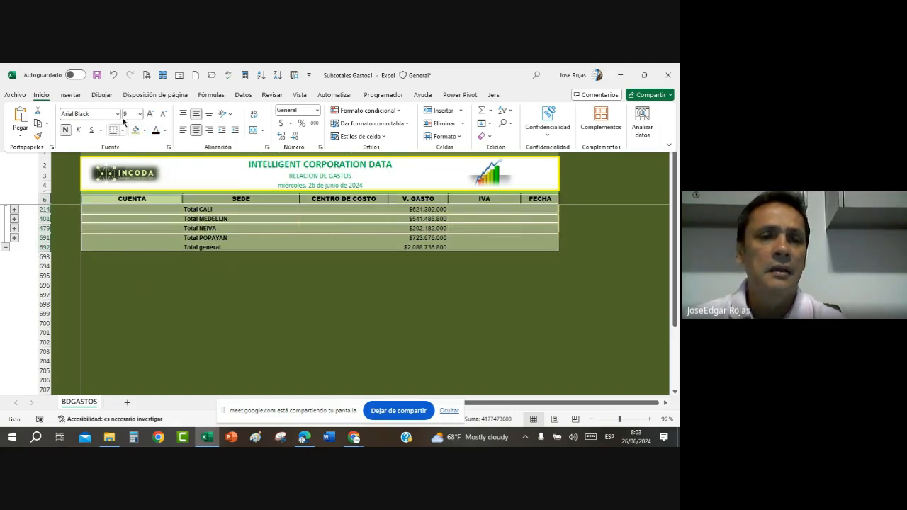
click(149, 117)
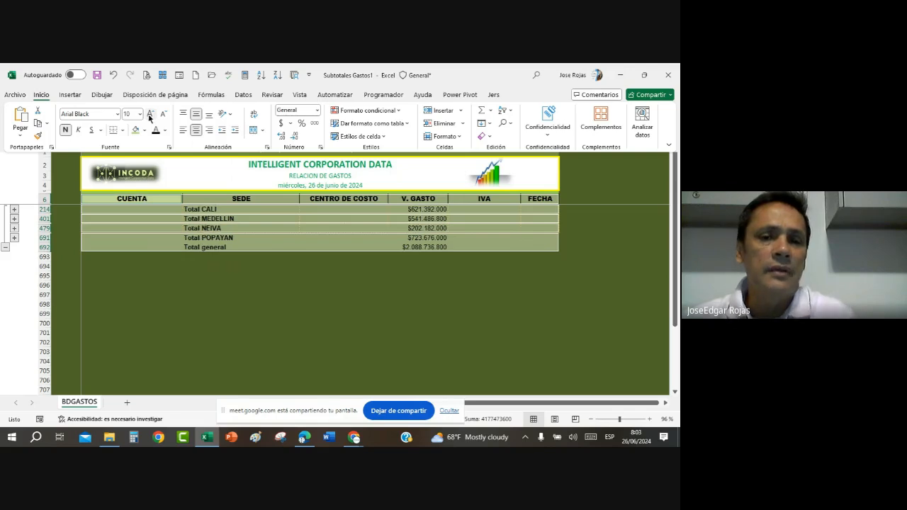
Step: Expand the outline to level 3 and examine which total rows received the fill and font formatting
click(213, 222)
click(212, 221)
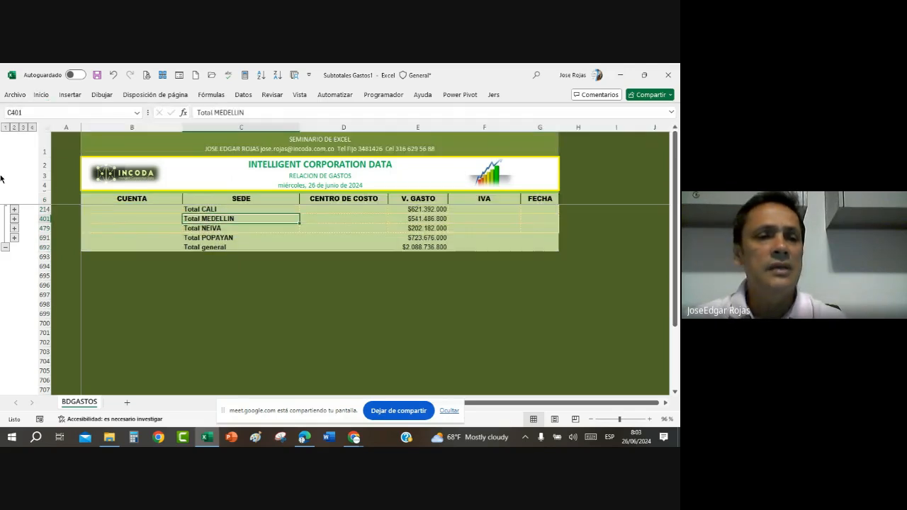
click(22, 126)
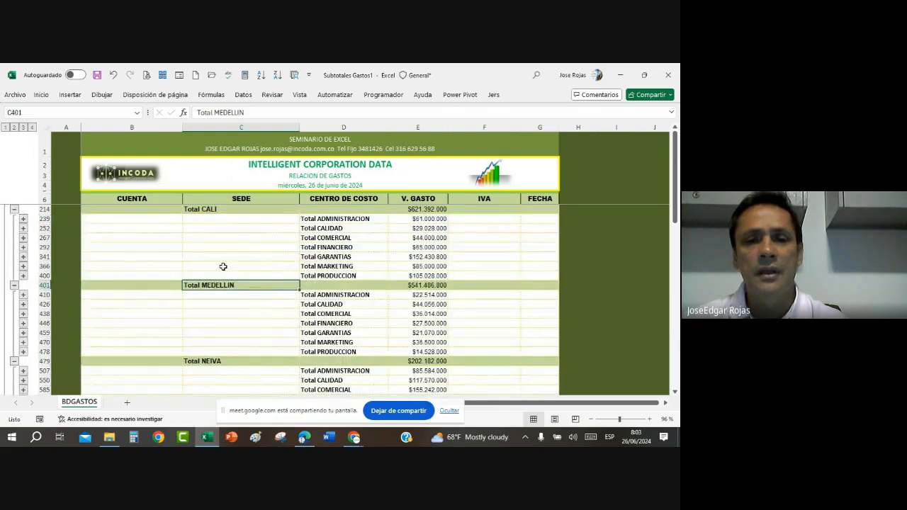
click(377, 266)
scroll(393, 244, down, 2)
scroll(393, 245, up, 4)
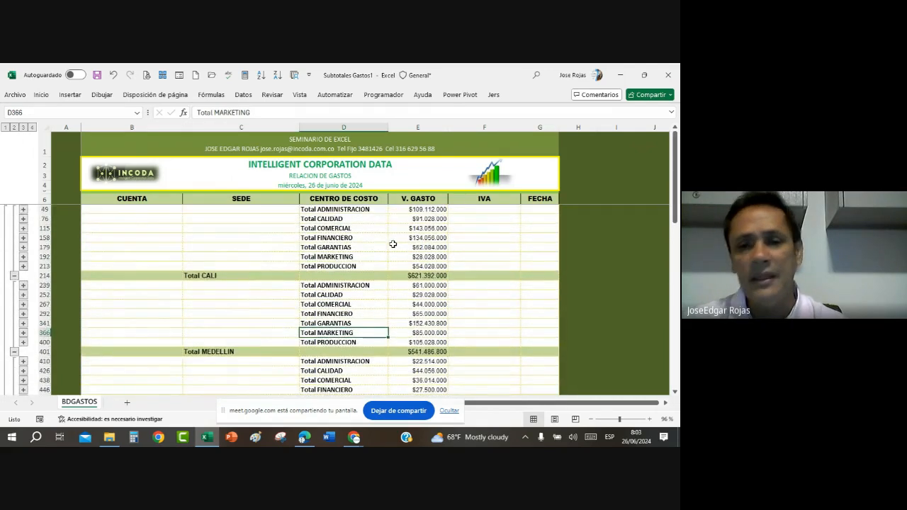
scroll(393, 244, down, 3)
scroll(393, 245, down, 6)
scroll(393, 244, up, 7)
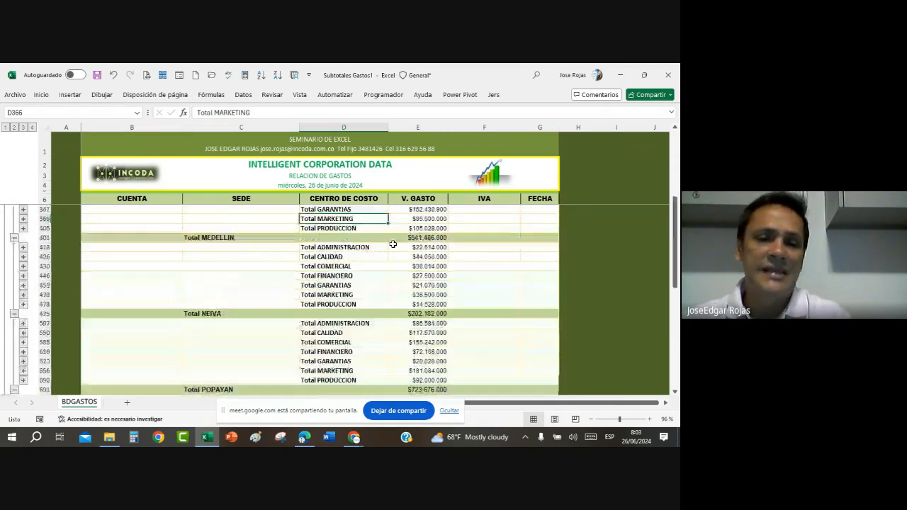
scroll(394, 245, up, 2)
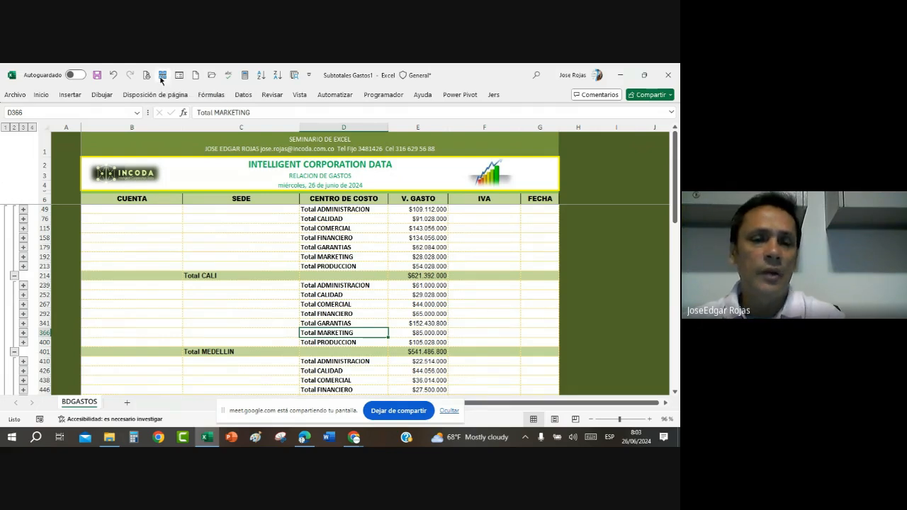
Step: Undo the outline expansion and the font size, font colour and fill changes on the header and SEDE total rows
click(241, 237)
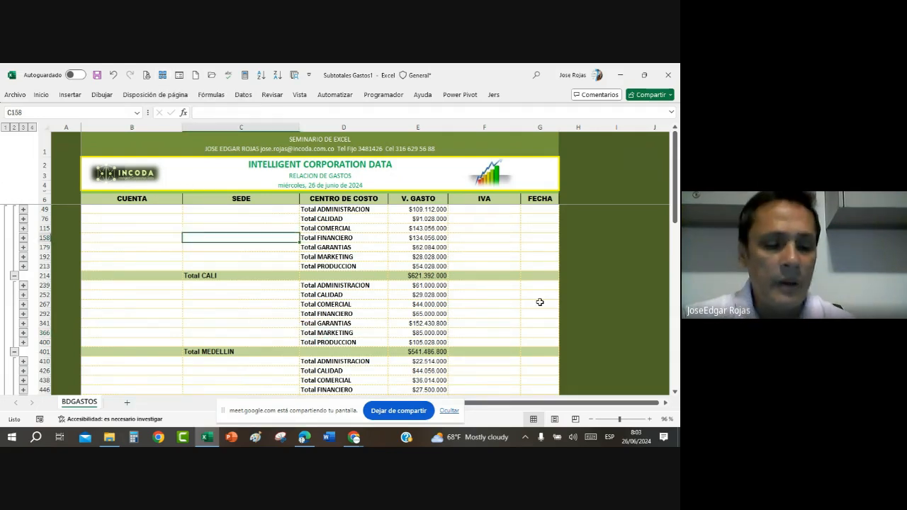
key(ctrl+z)
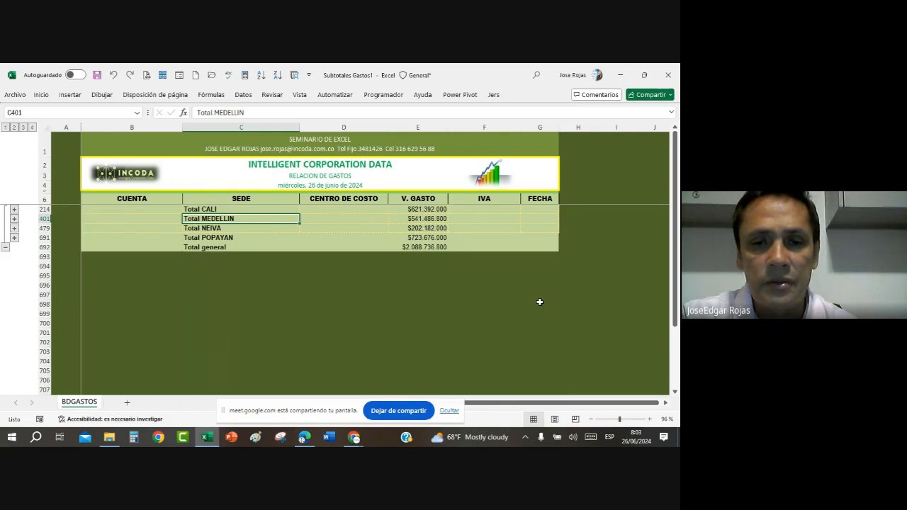
key(ctrl+e)
key(alt+;)
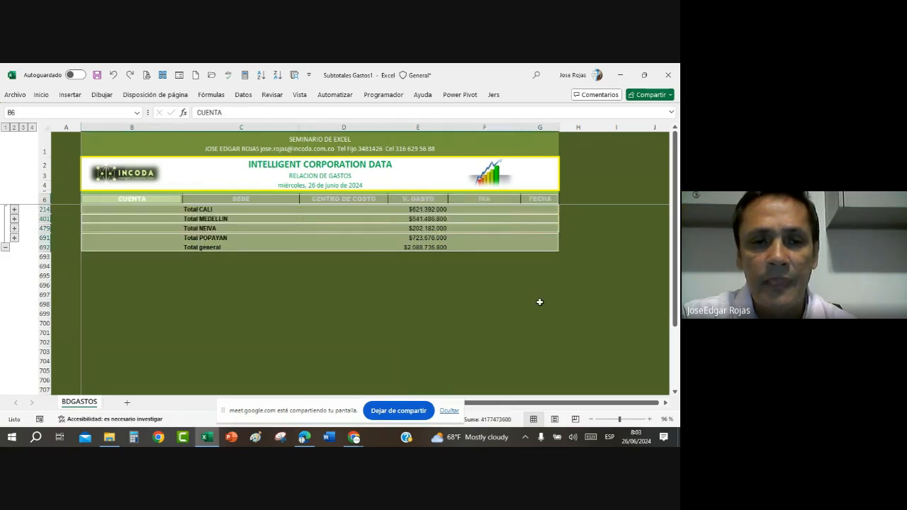
key(ctrl+z)
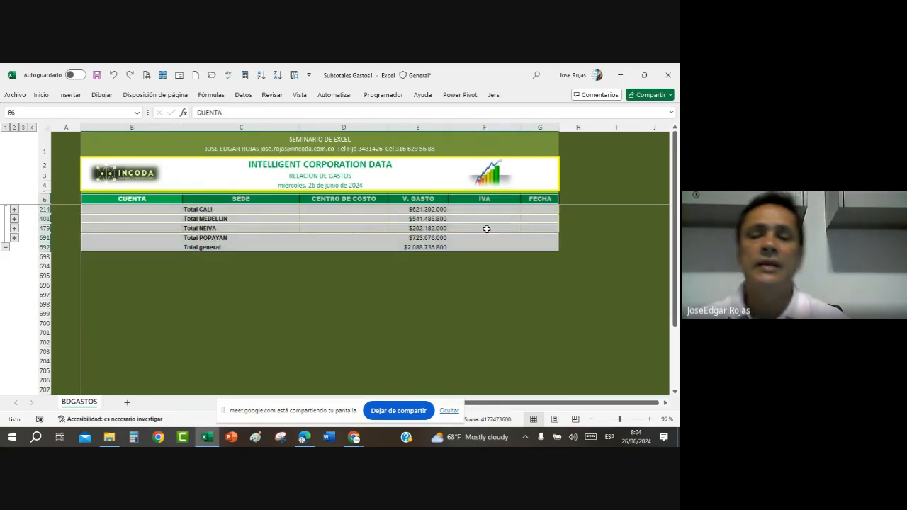
click(402, 235)
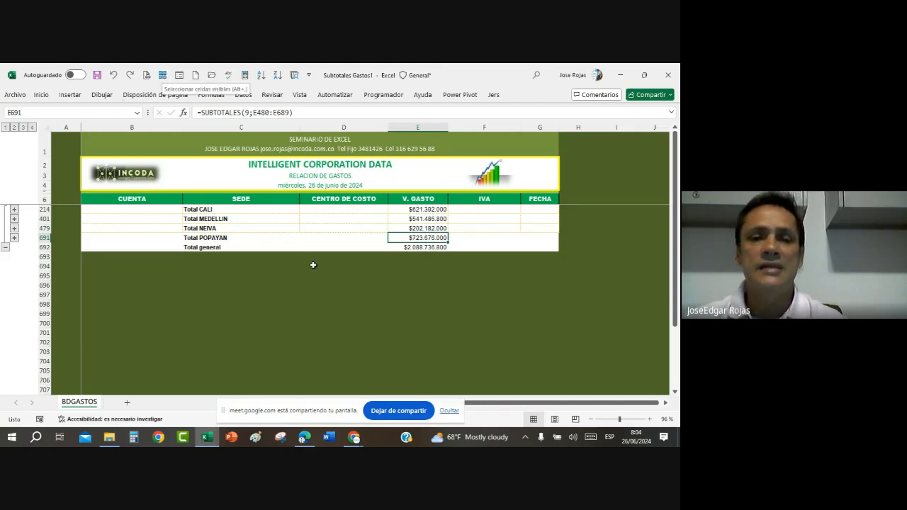
click(305, 237)
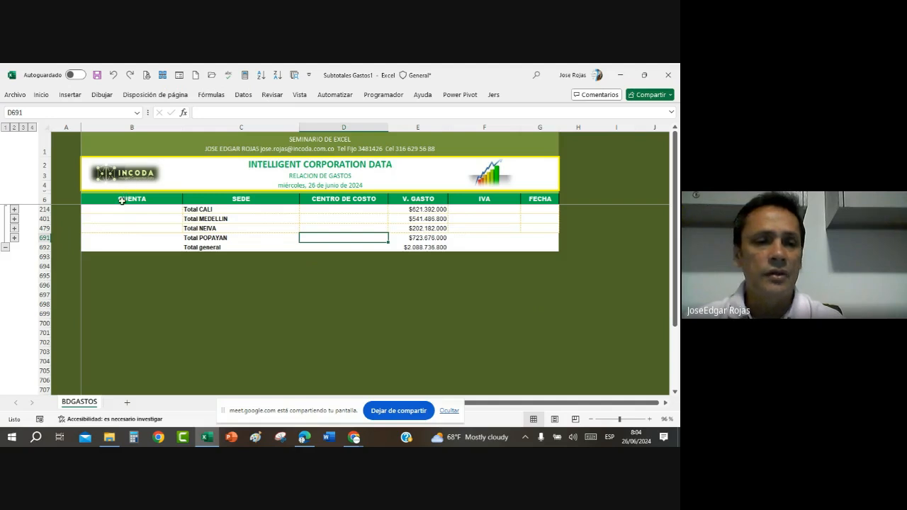
Step: Select only the visible cells from the CUENTA header through the Total general row, then clear the selection
drag(124, 200, 537, 243)
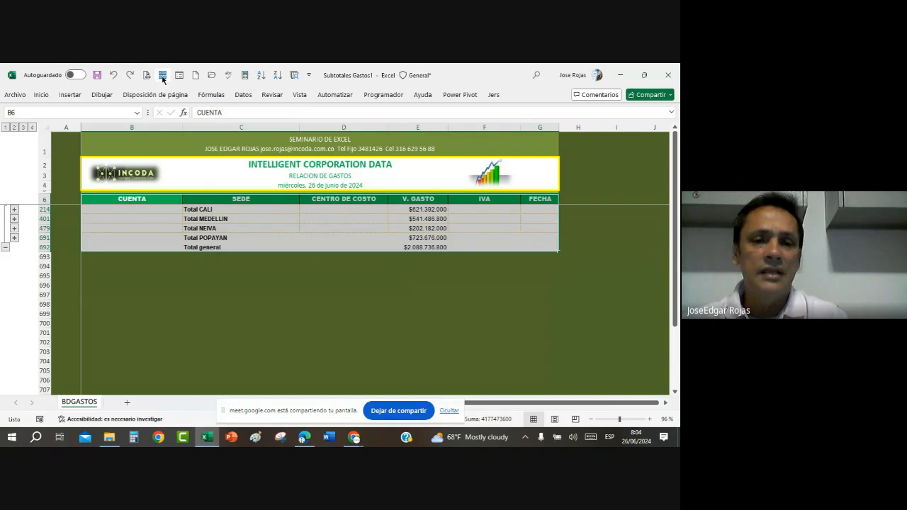
click(162, 76)
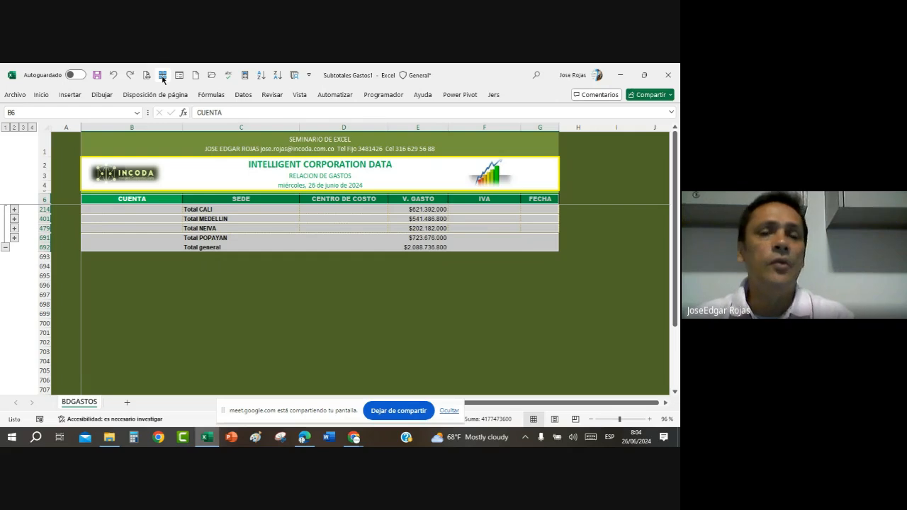
click(270, 218)
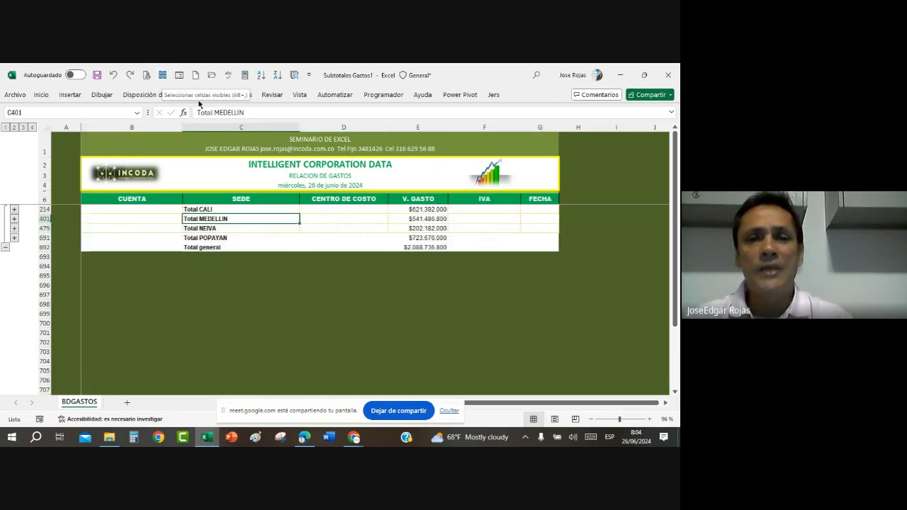
Step: Open the Quick Access Toolbar customisation options and show Todos los comandos as the available commands
click(309, 75)
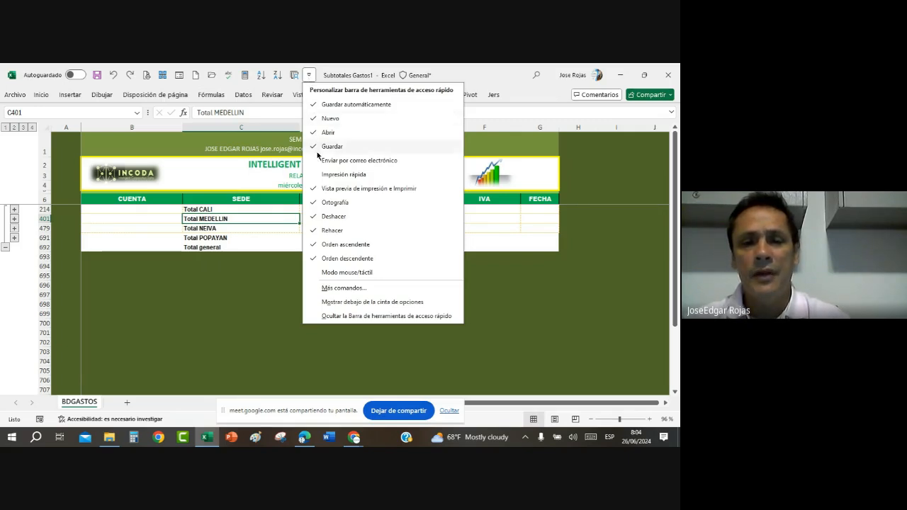
click(344, 288)
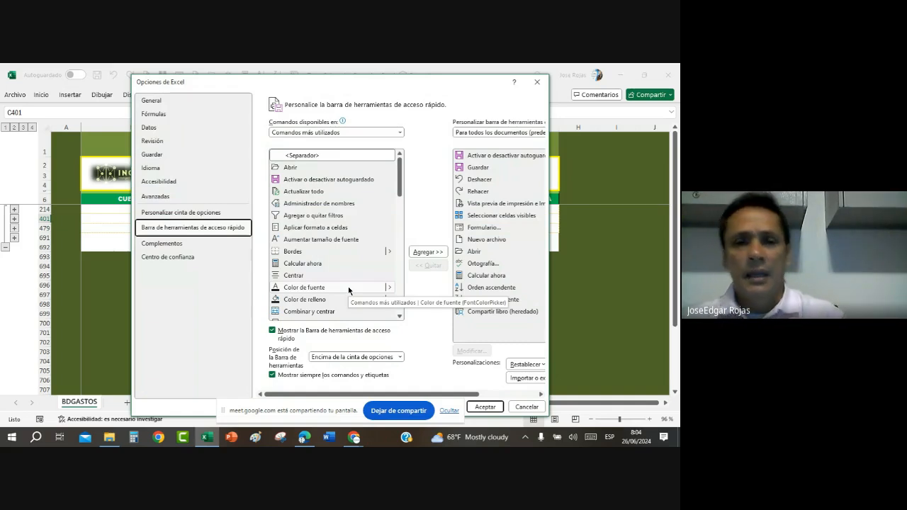
click(399, 133)
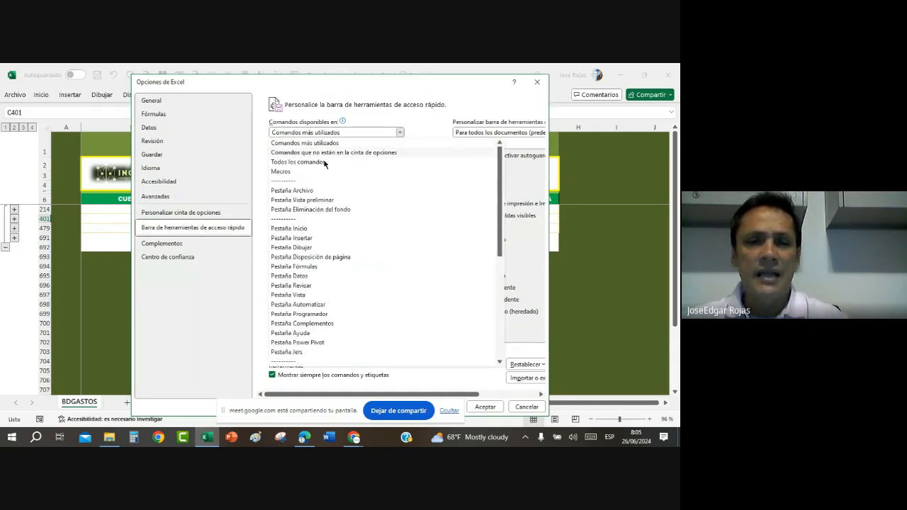
click(311, 163)
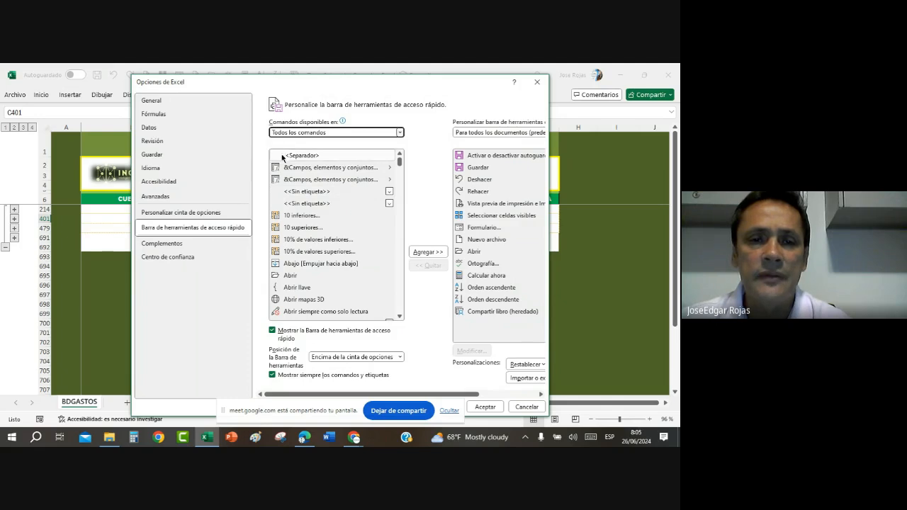
Step: Find Seleccionar celdas visibles in the full command list, dismiss the virus notification and close the options without adding the command
drag(399, 164, 400, 268)
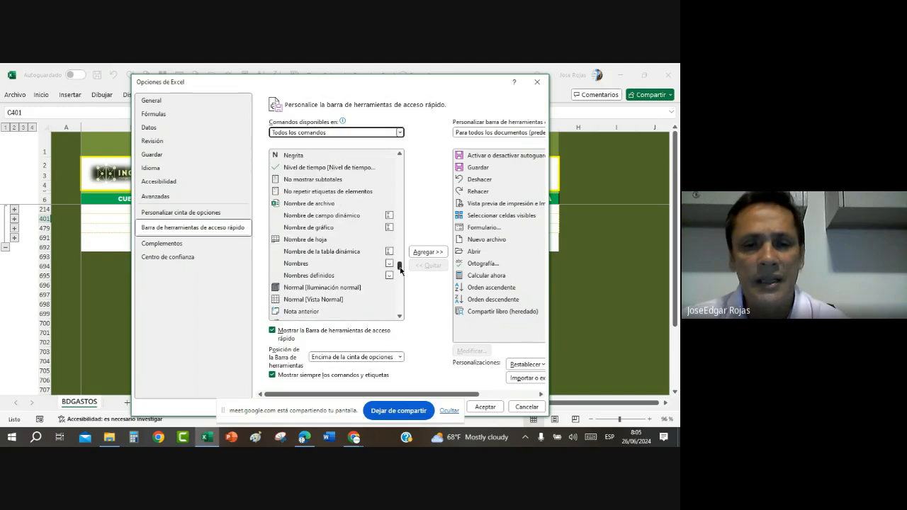
scroll(347, 264, down, 10)
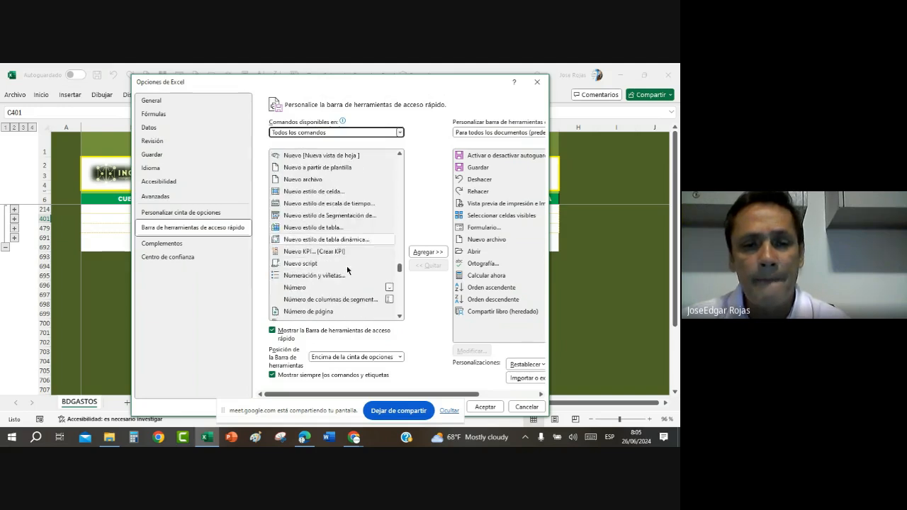
scroll(348, 277, down, 12)
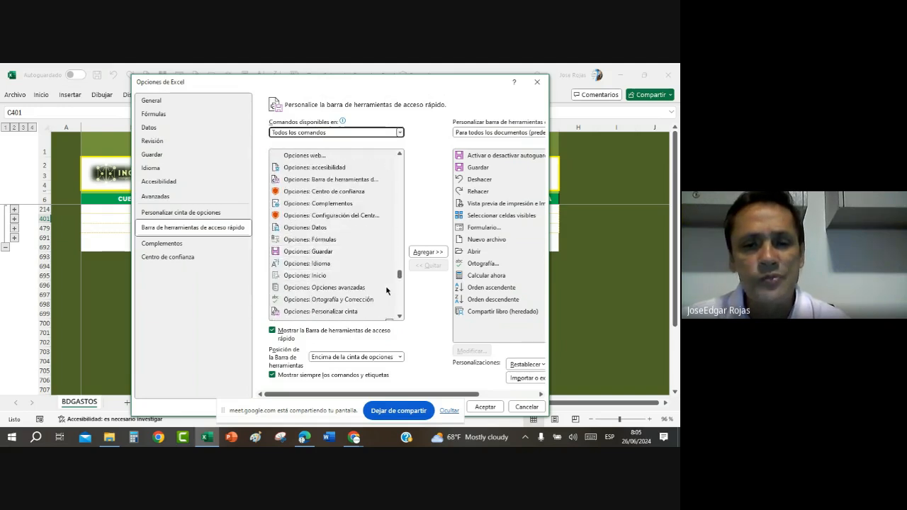
scroll(387, 290, down, 12)
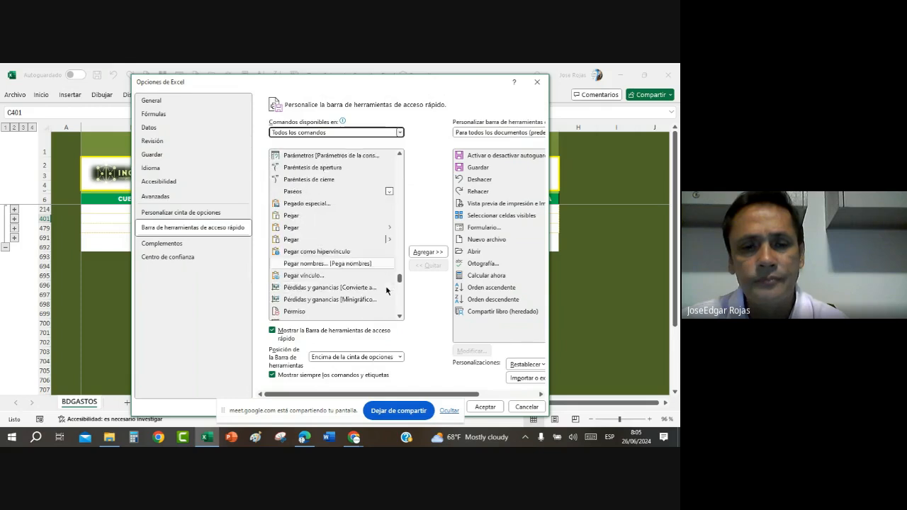
scroll(387, 291, down, 12)
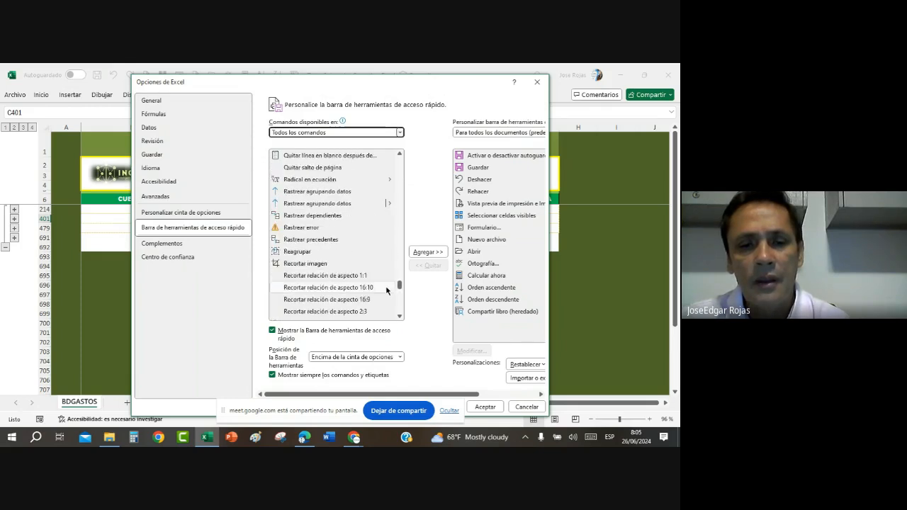
scroll(387, 291, down, 12)
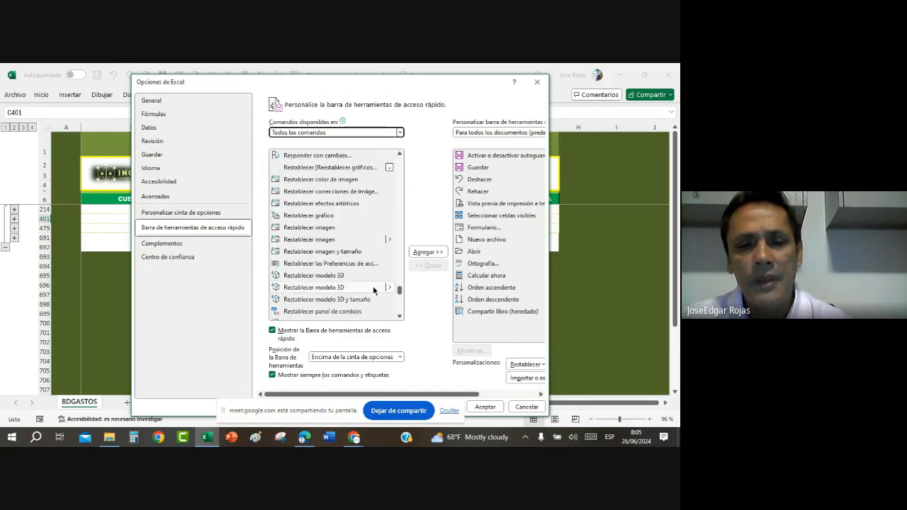
scroll(373, 291, up, 2)
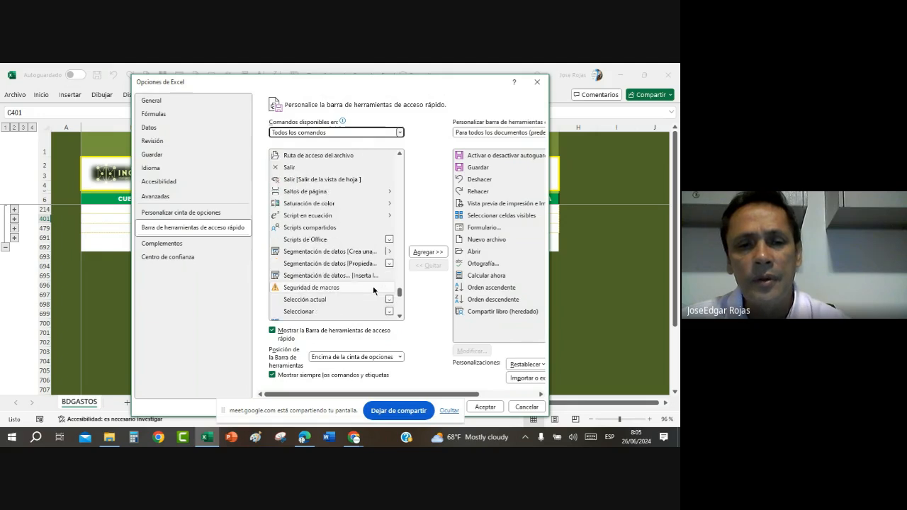
scroll(373, 291, down, 1)
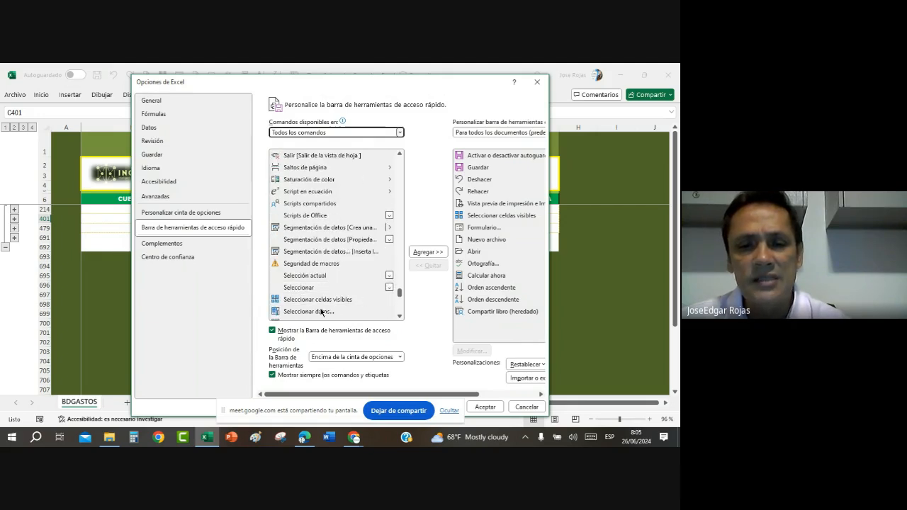
click(317, 299)
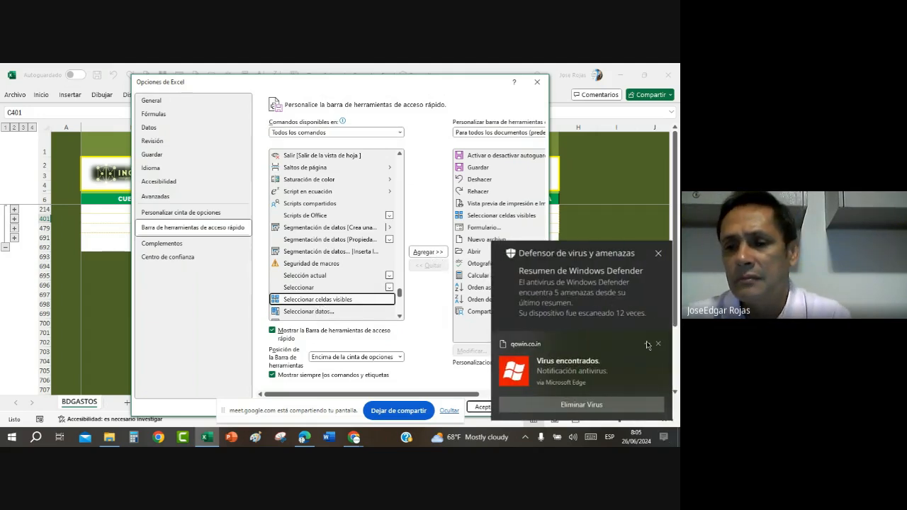
click(660, 344)
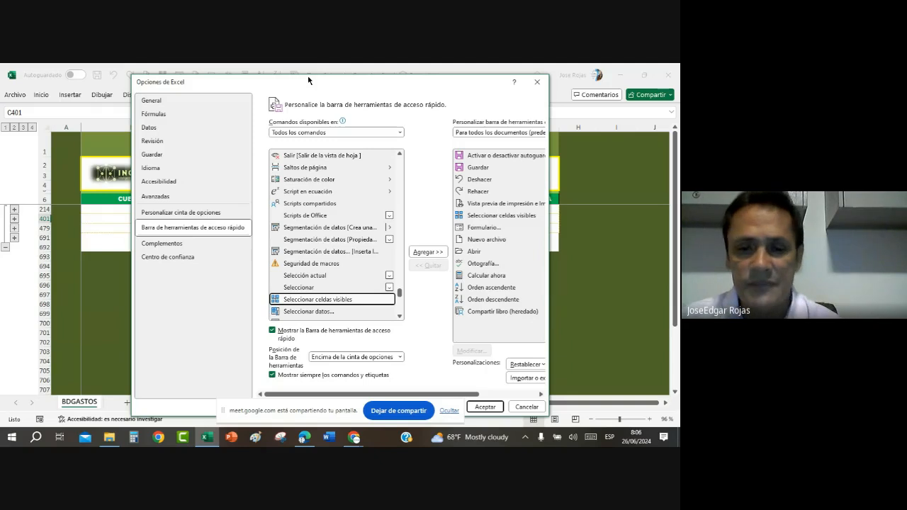
click(525, 407)
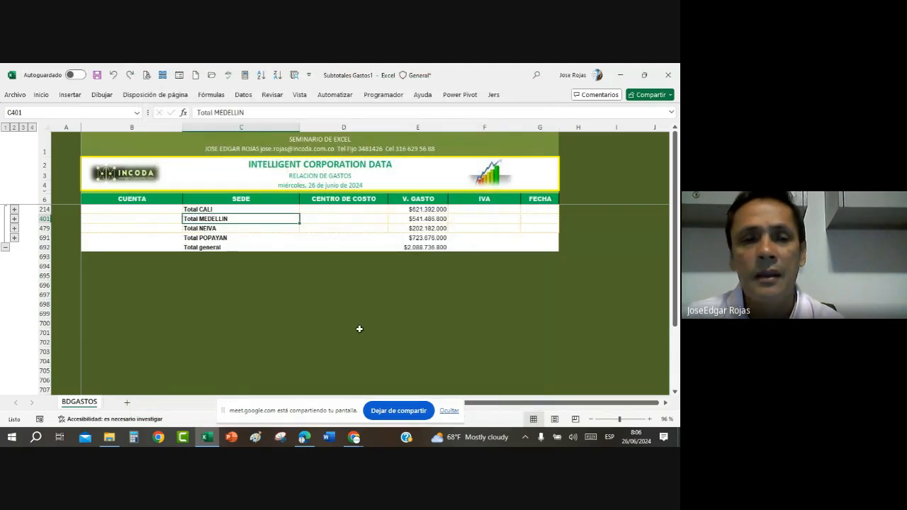
Step: Select only the visible cells from the CUENTA header through the Total general row and apply light olive green fill and black font colour
click(326, 314)
click(269, 238)
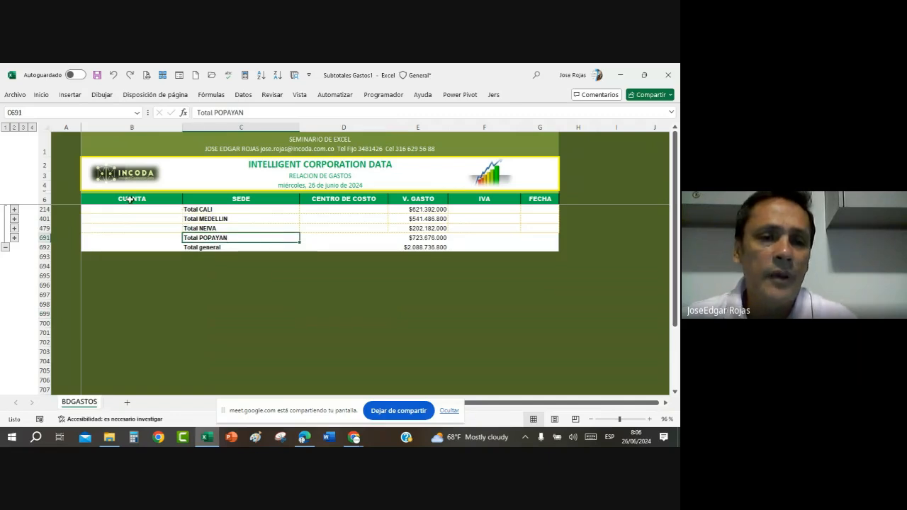
drag(122, 199, 555, 243)
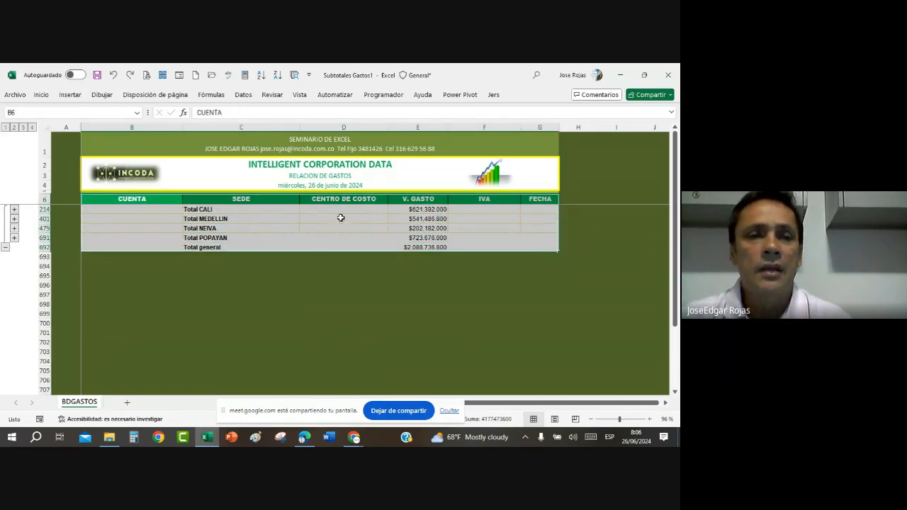
click(163, 75)
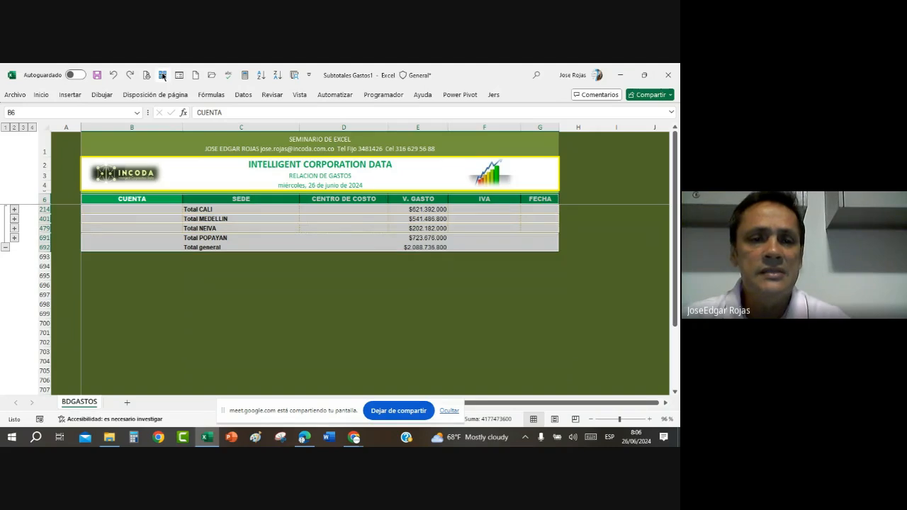
click(41, 95)
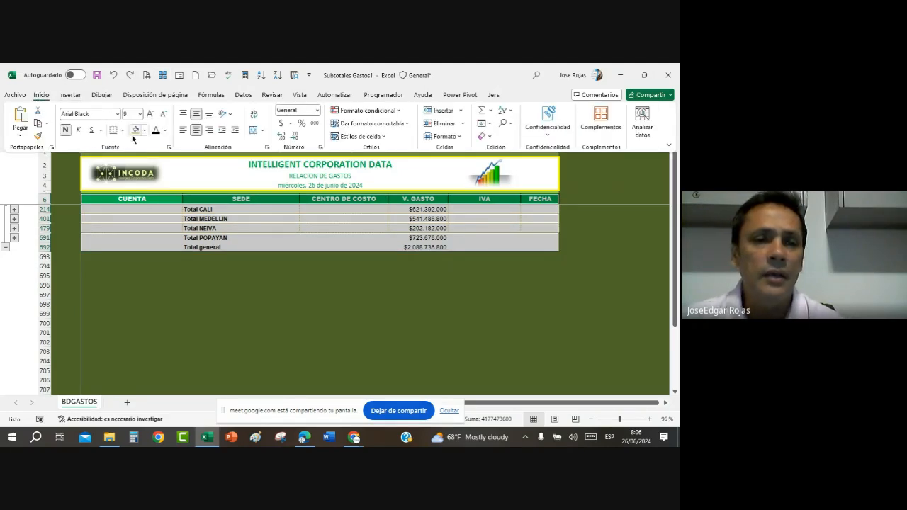
click(134, 130)
click(155, 130)
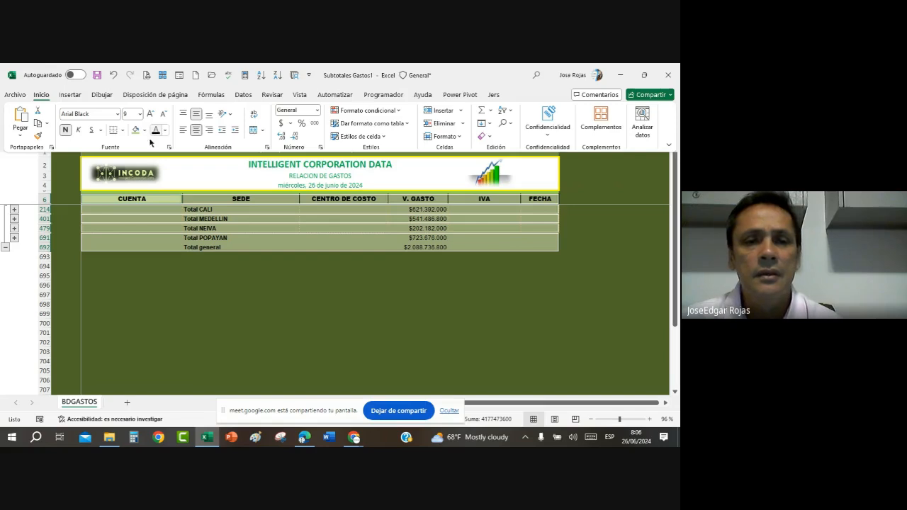
click(243, 212)
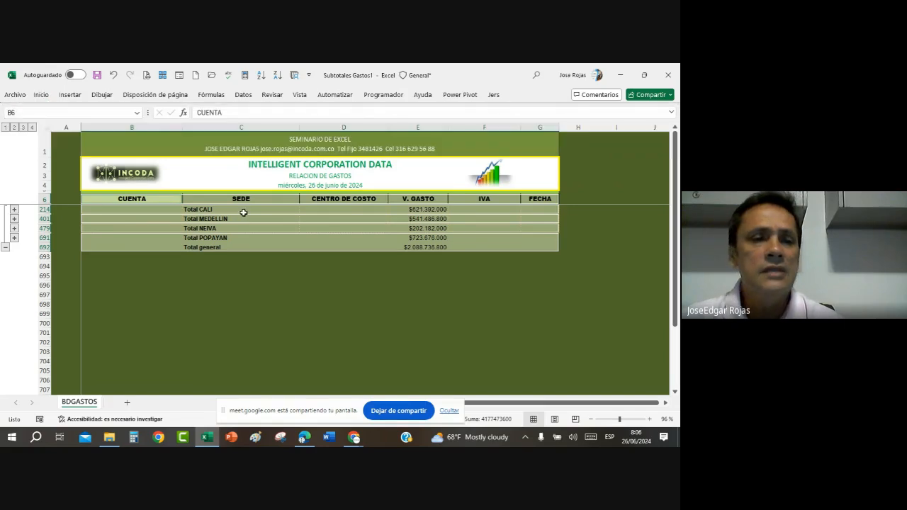
Step: Expand the outline to level 3 and review the CENTRO DE COSTO subtotals within each SEDE
click(23, 126)
scroll(405, 314, down, 7)
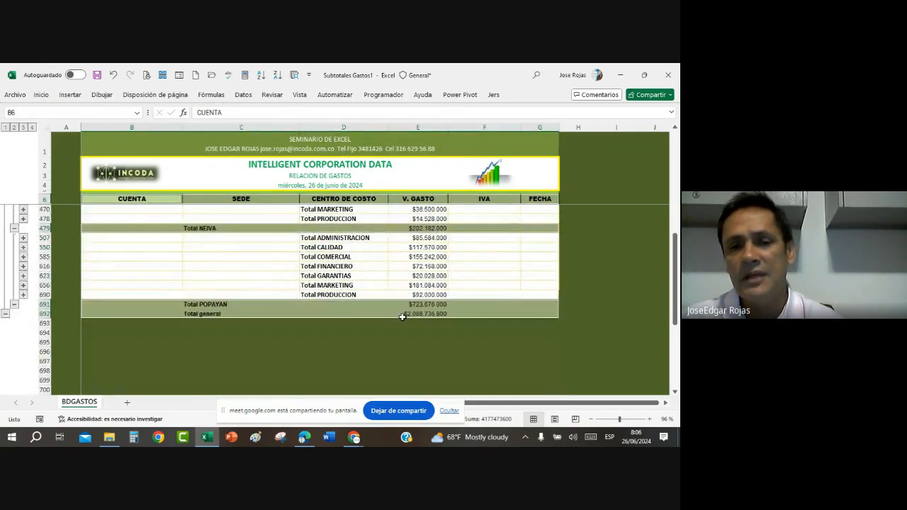
scroll(403, 317, up, 6)
scroll(403, 317, up, 3)
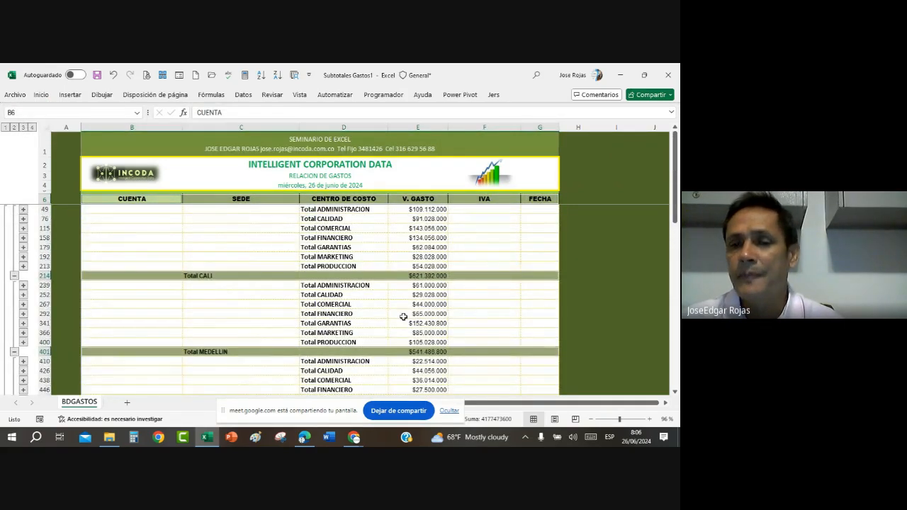
click(352, 246)
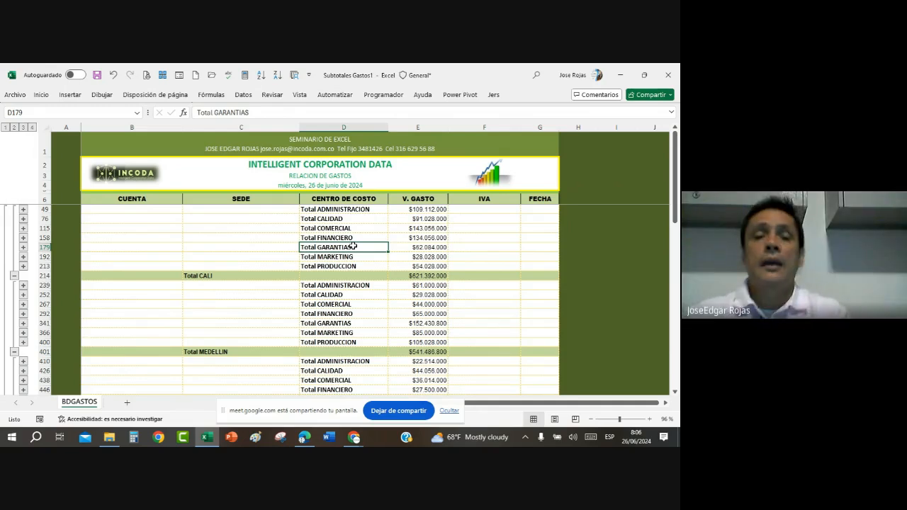
Step: Remove all subtotals from the expense list on BDGASTOS
click(282, 239)
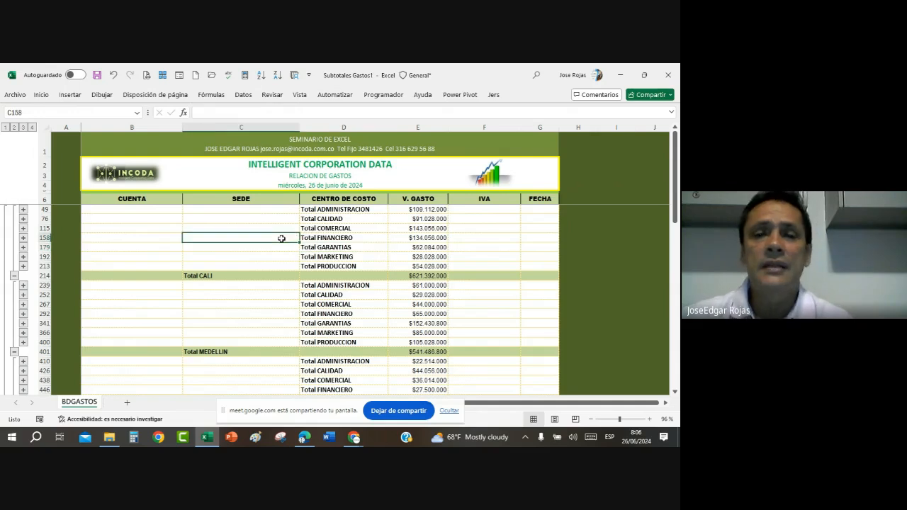
click(279, 265)
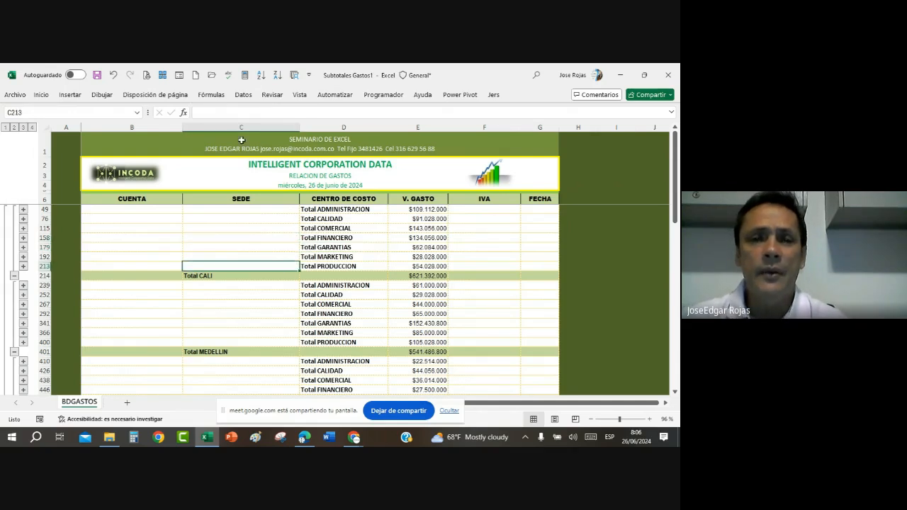
click(243, 95)
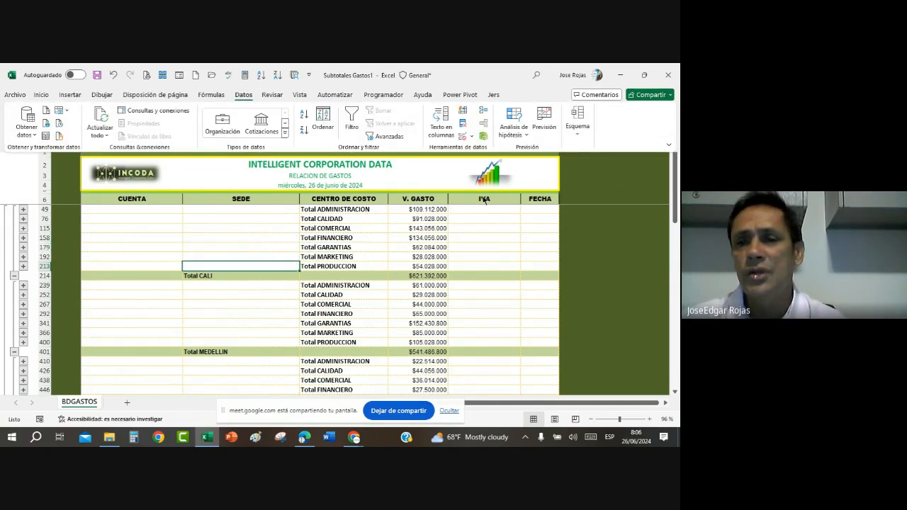
click(577, 133)
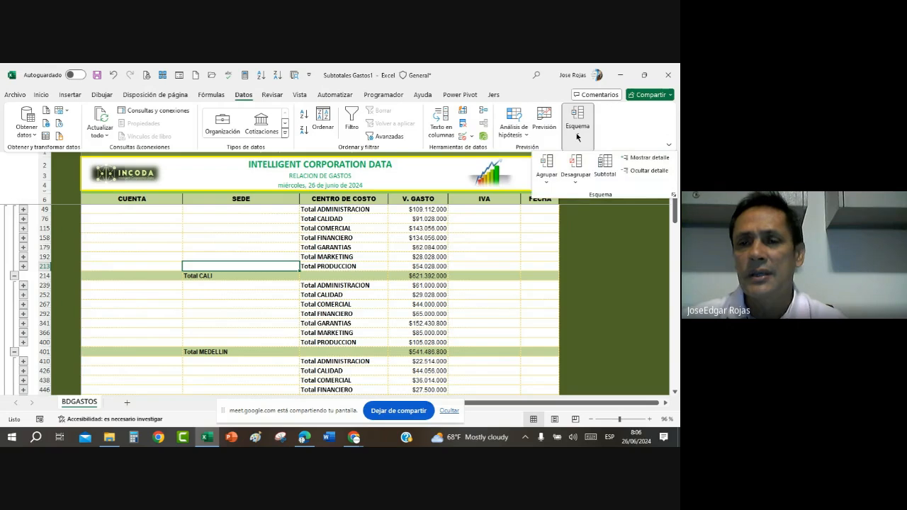
click(599, 162)
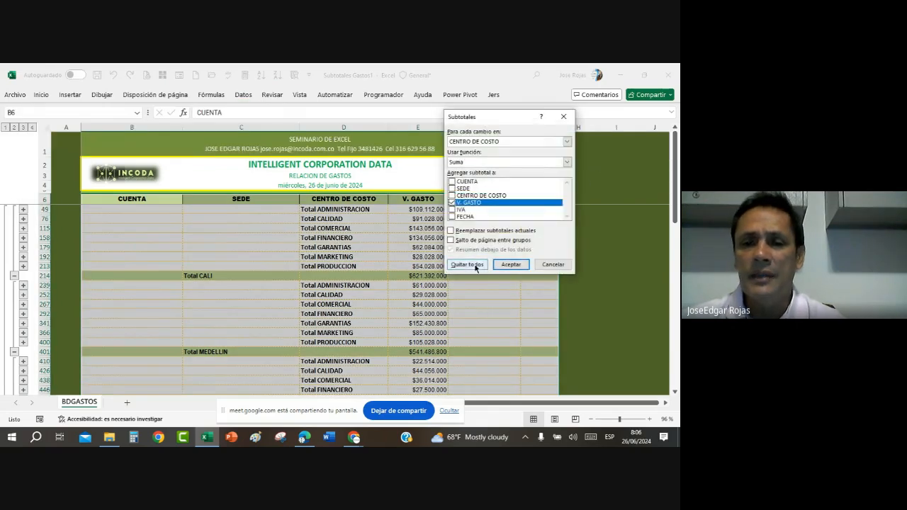
click(473, 265)
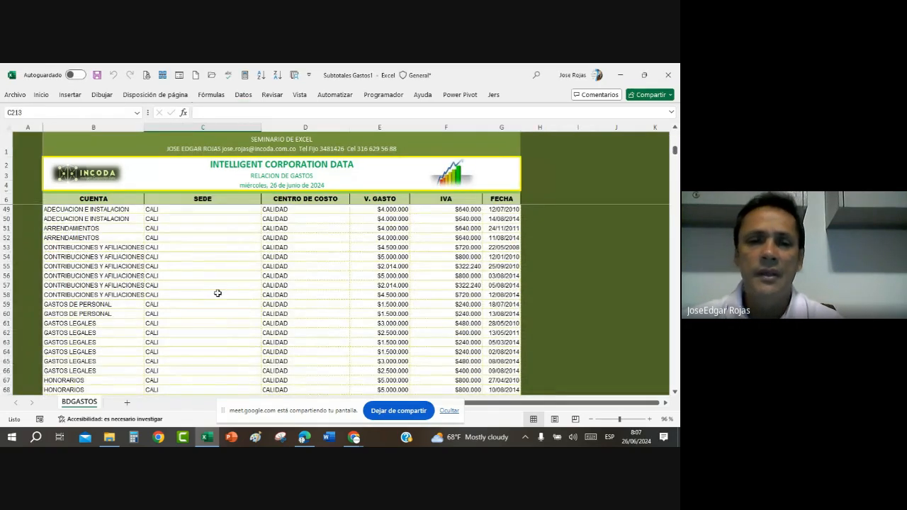
Step: Examine the SEDE and CENTRO DE COSTO entries in the ungrouped expense list
click(218, 293)
scroll(219, 291, up, 6)
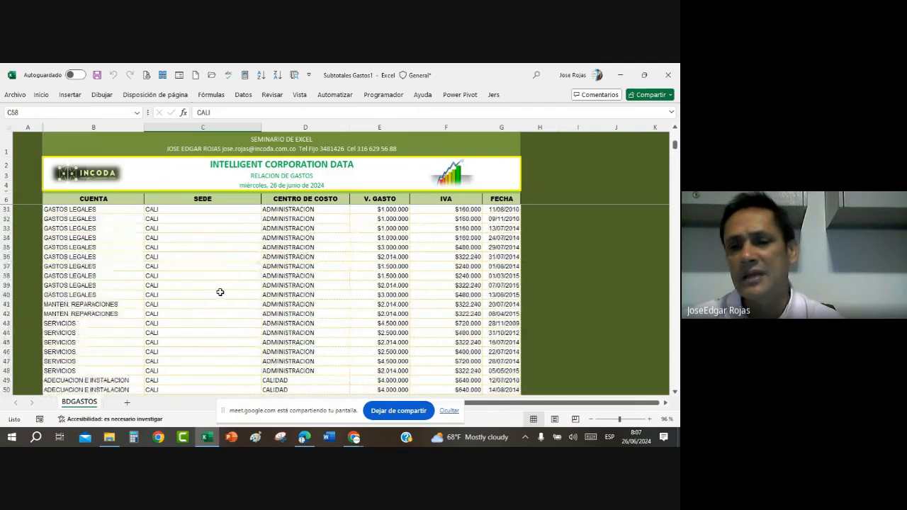
scroll(221, 291, up, 8)
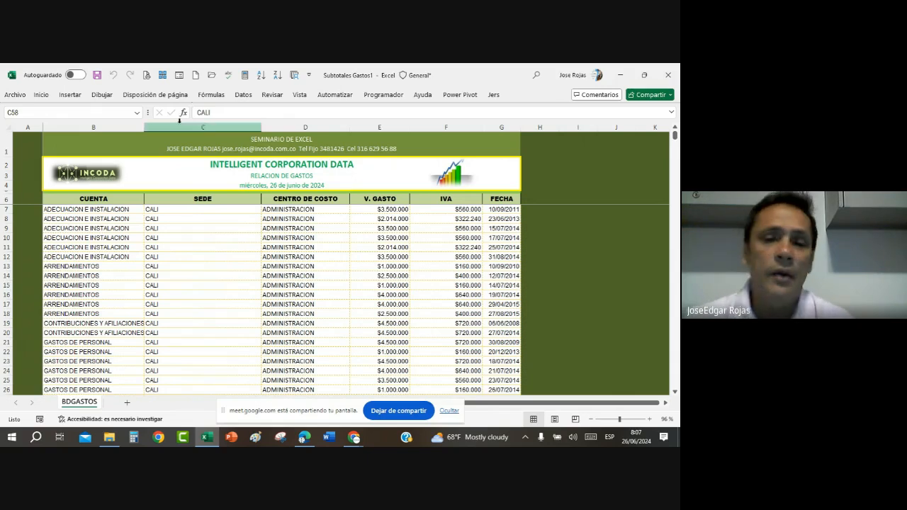
click(304, 210)
key(Down)
key(Down)
key(Down)
key(Down)
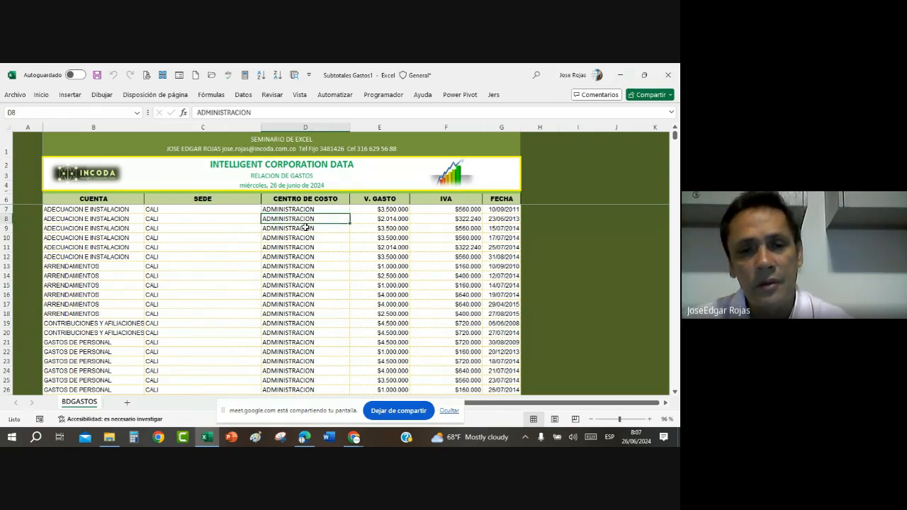
scroll(298, 270, down, 5)
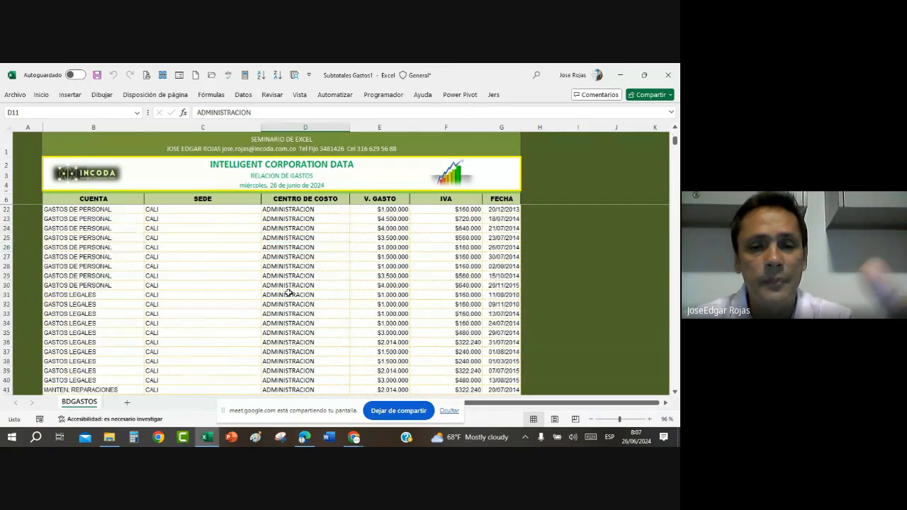
scroll(297, 272, up, 5)
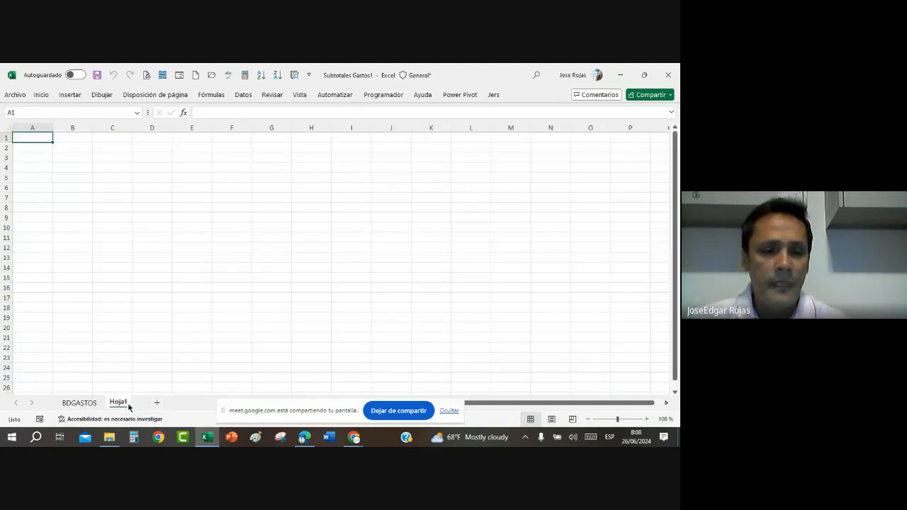
Step: Rename the sheet Hoja1 as "Resumen x centro costo"
double_click(118, 401)
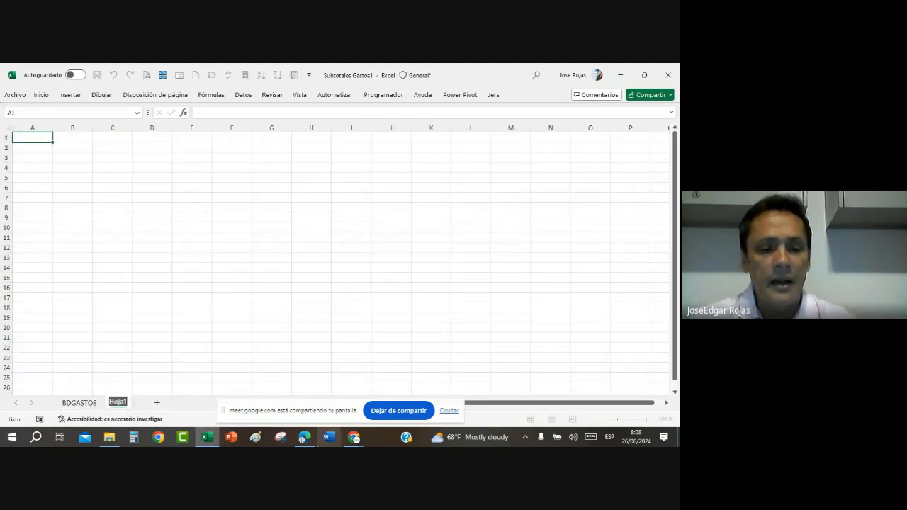
text(Res)
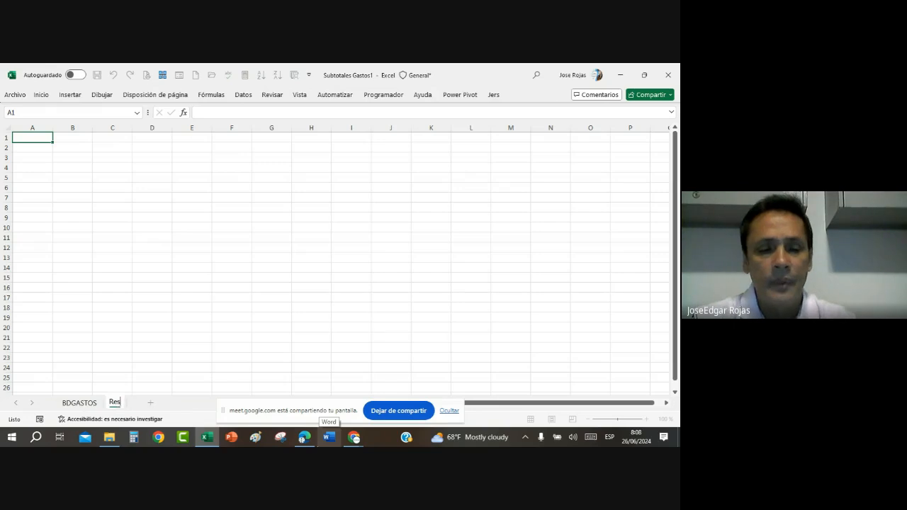
text(umen)
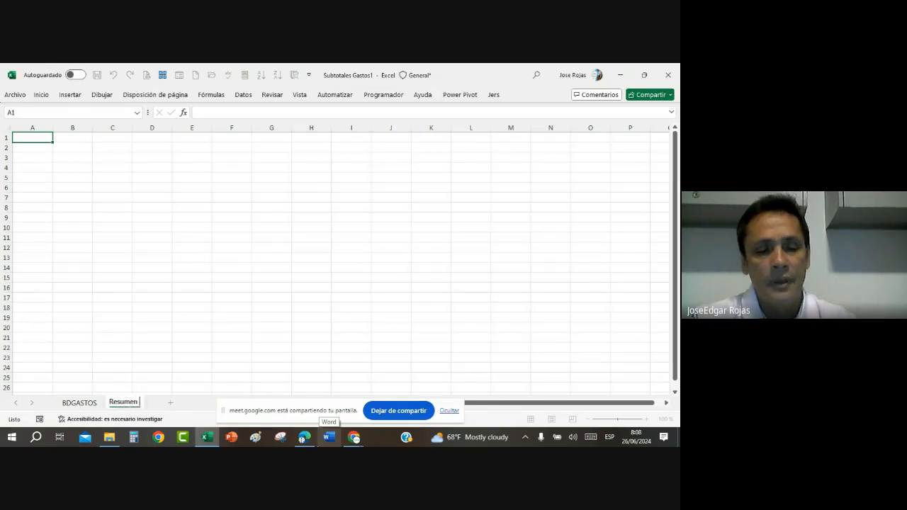
text( x centro)
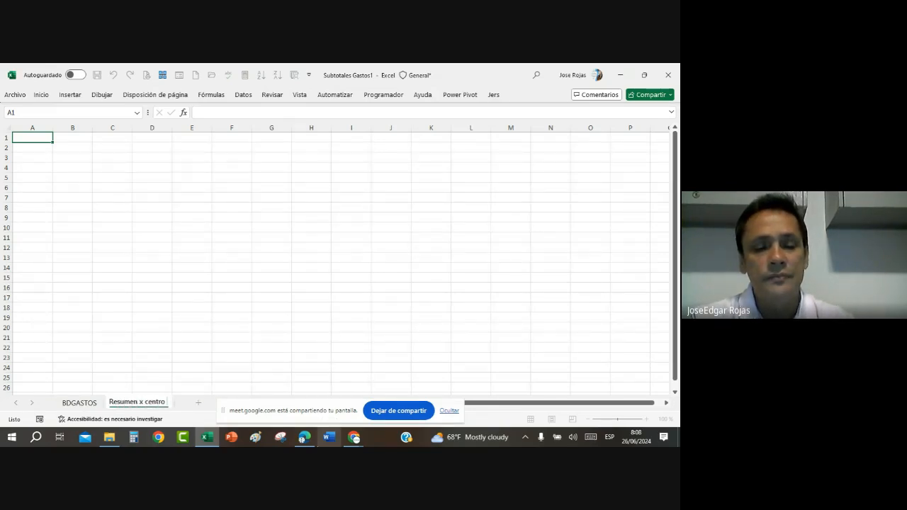
text( costo)
key(Return)
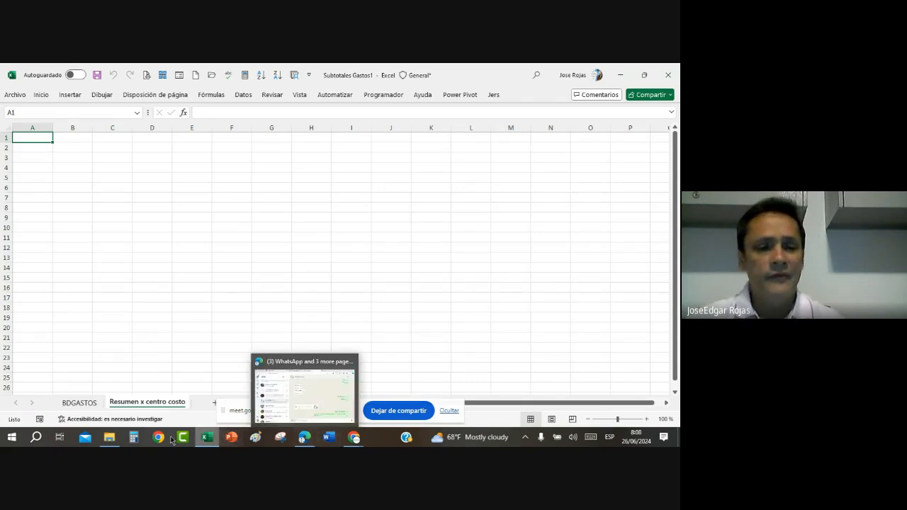
Step: Return to the BDGASTOS sheet and select a record in the CENTRO DE COSTO column
click(75, 402)
click(301, 286)
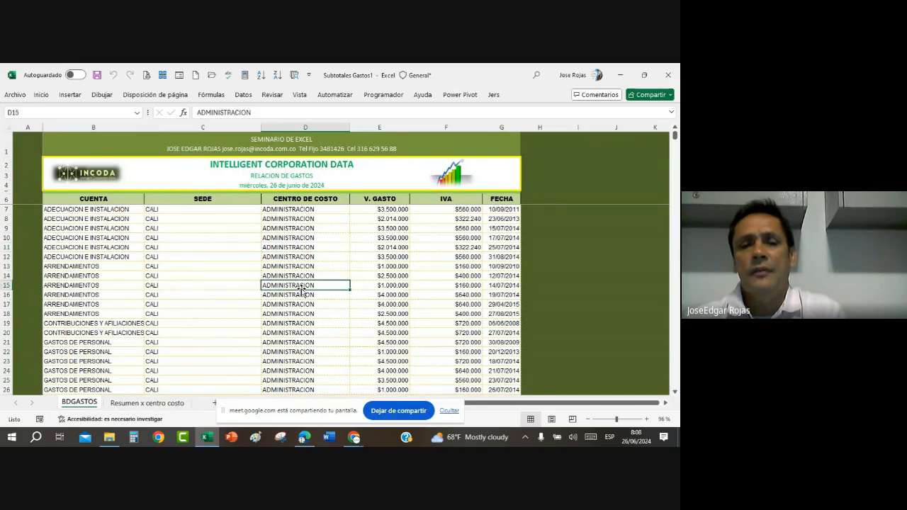
click(310, 248)
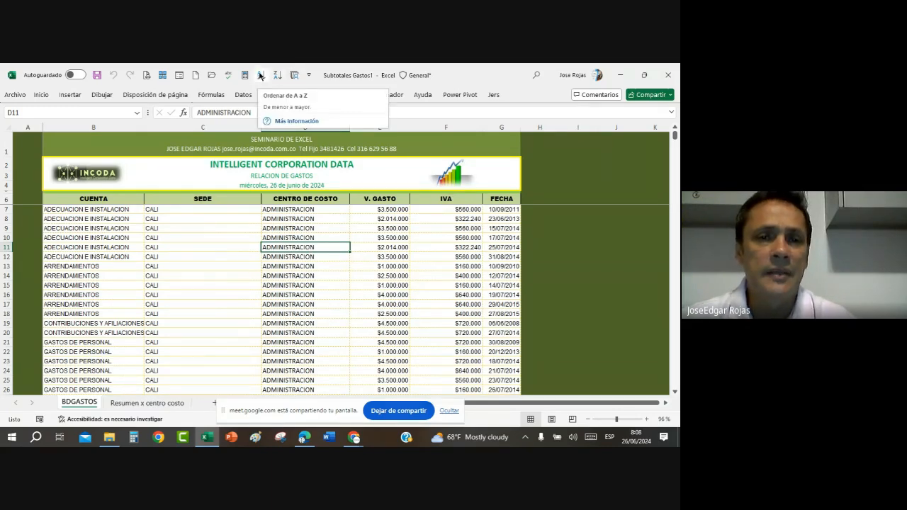
Step: View the available command categories in the Quick Access Toolbar options and close them without changes
click(308, 74)
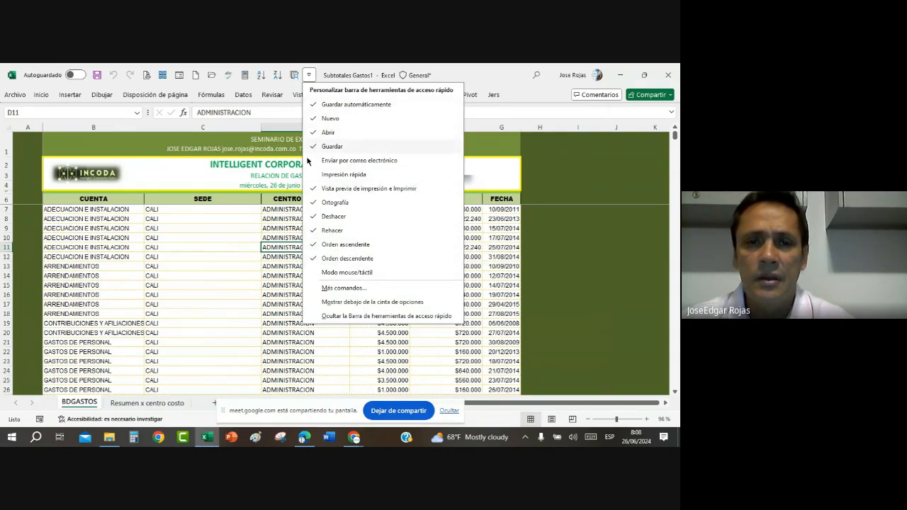
click(347, 291)
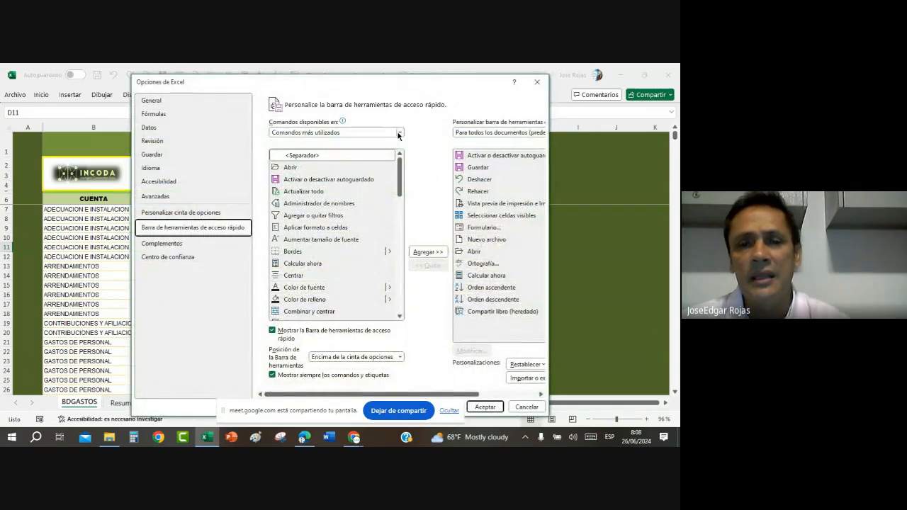
click(398, 133)
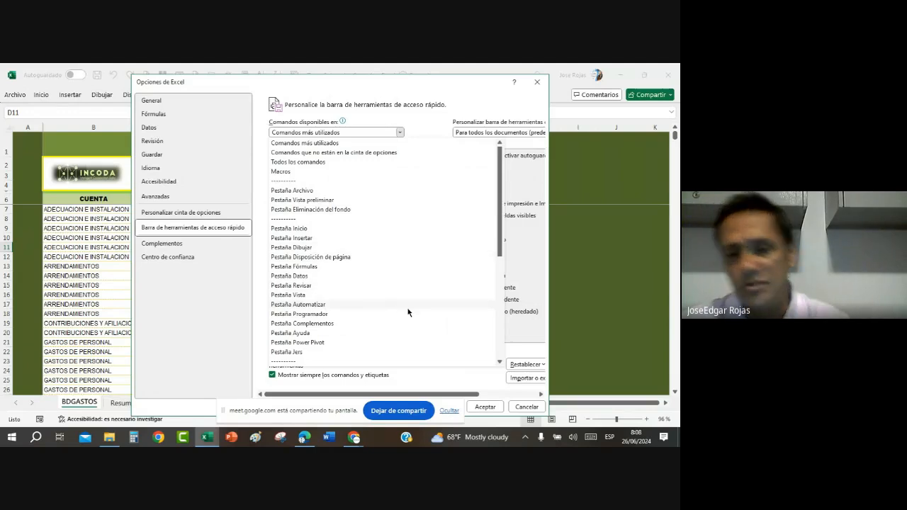
key(Escape)
key(Escape)
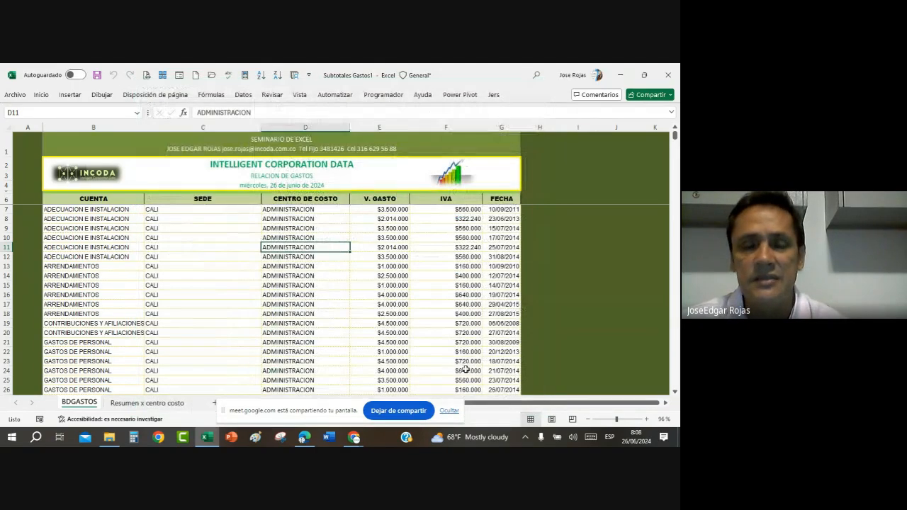
Step: Add Suma subtotals of V. GASTO at each change in CENTRO DE COSTO and collapse the outline to level 2
click(298, 229)
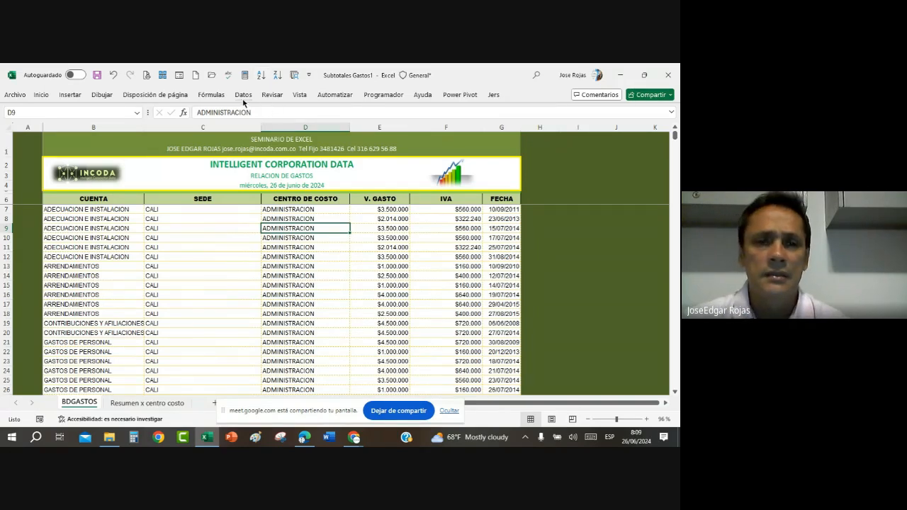
click(243, 95)
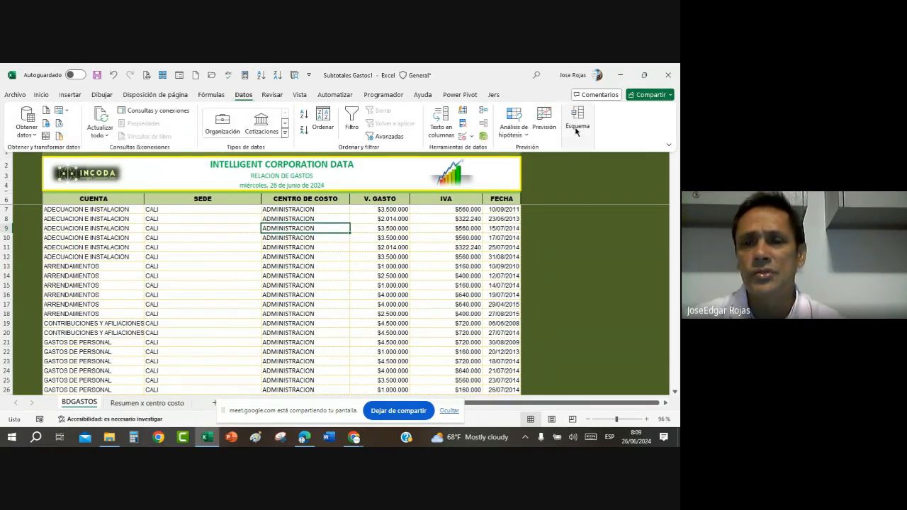
click(577, 137)
click(605, 163)
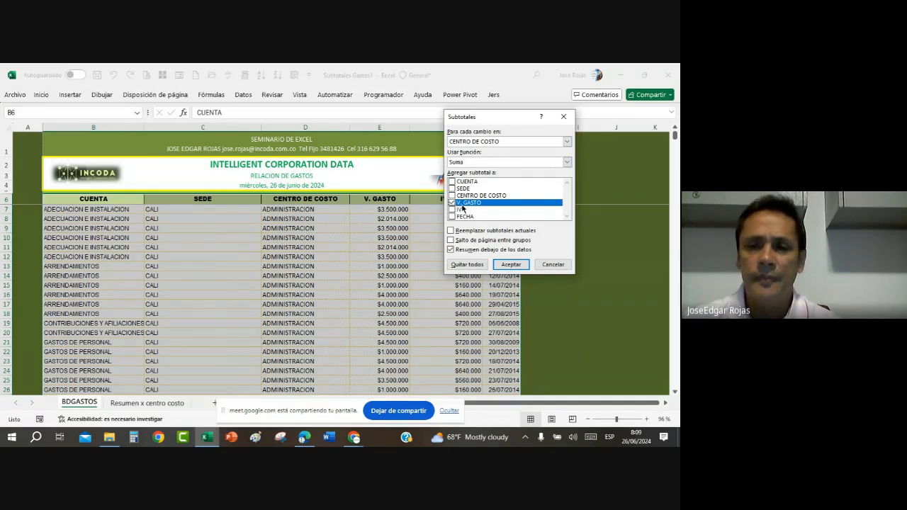
click(509, 265)
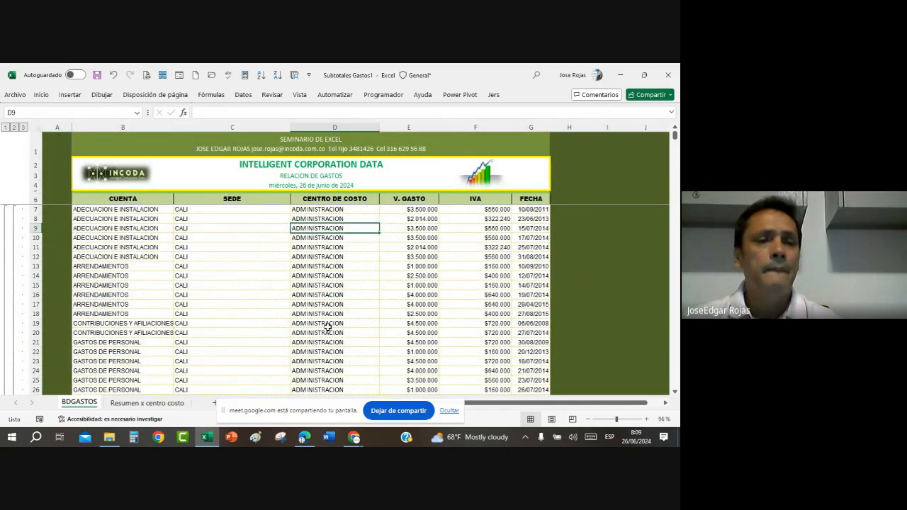
click(14, 127)
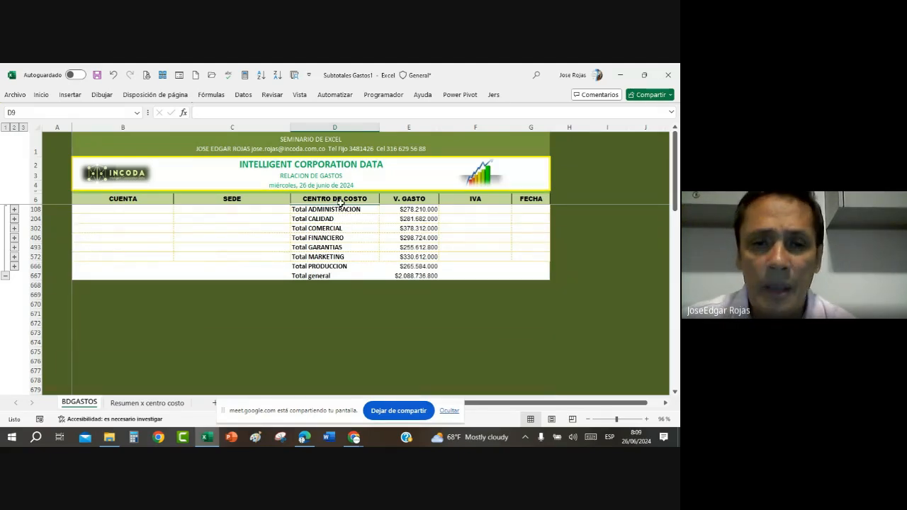
Step: Copy the CENTRO DE COSTO and V. GASTO columns of the collapsed summary, from the headers through Total general
drag(341, 202, 419, 273)
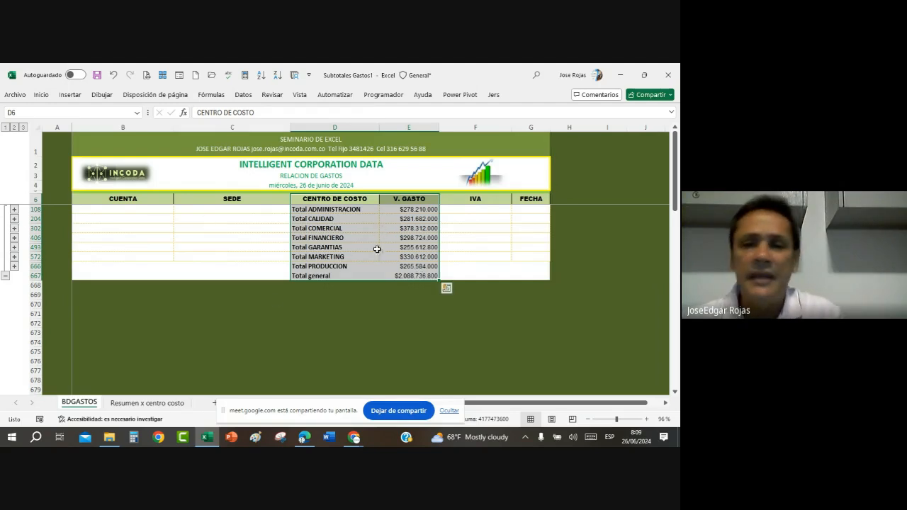
click(402, 210)
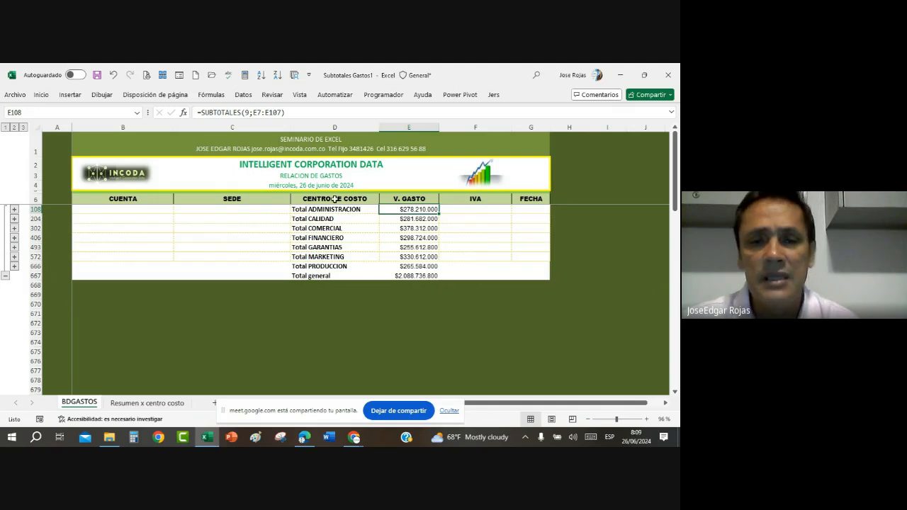
drag(333, 199, 410, 272)
key(ctrl+c)
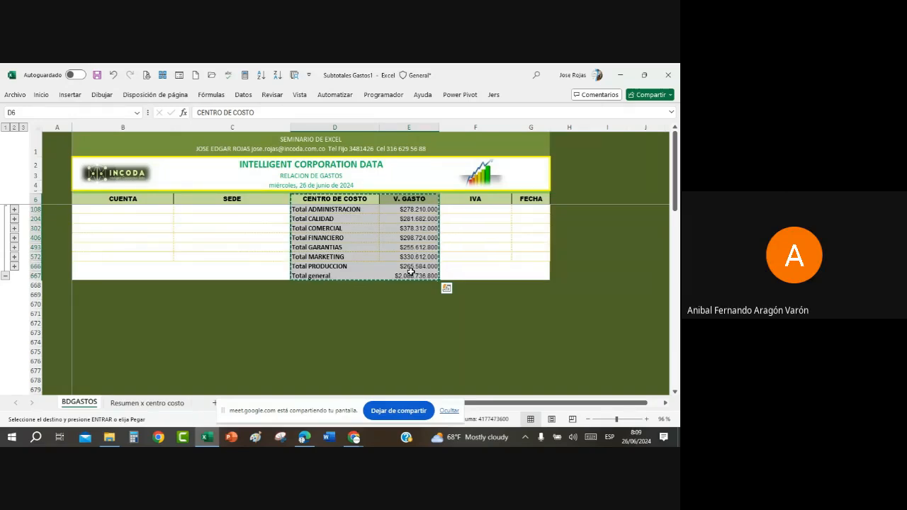
click(418, 247)
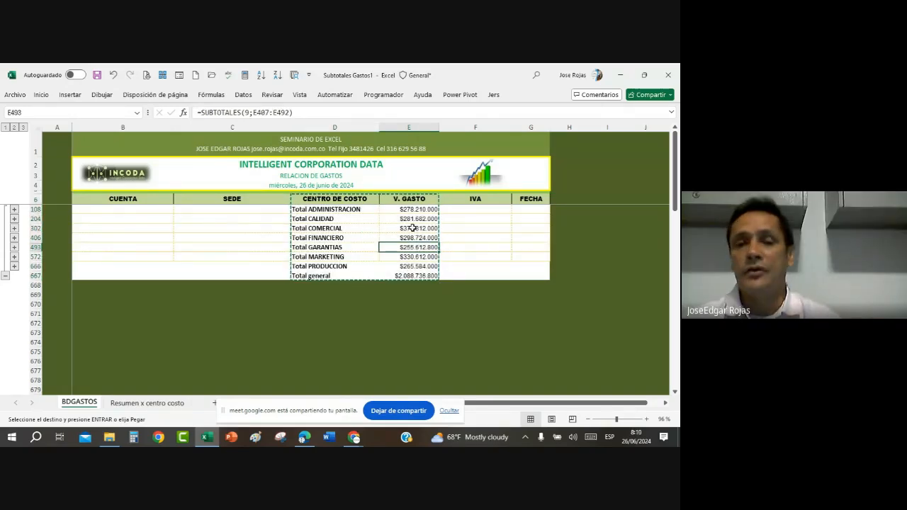
click(412, 228)
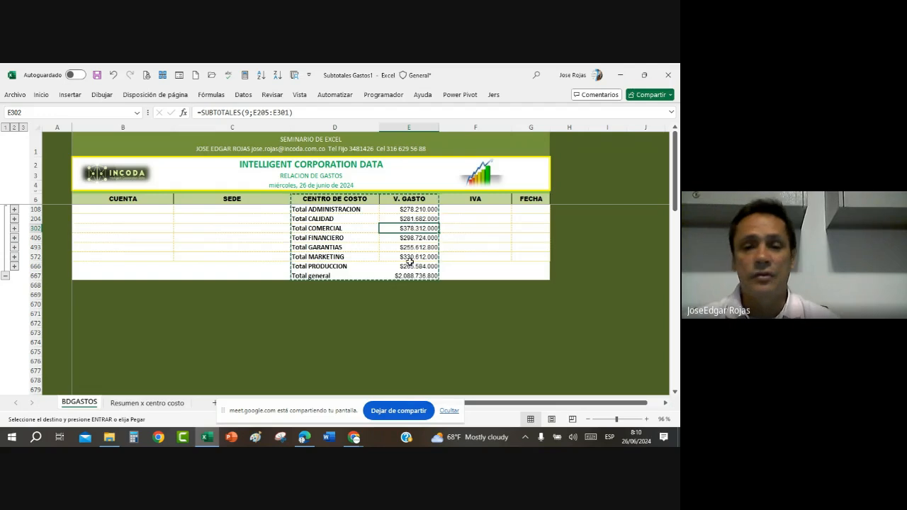
Step: Remove all subtotals from the BDGASTOS table
click(449, 411)
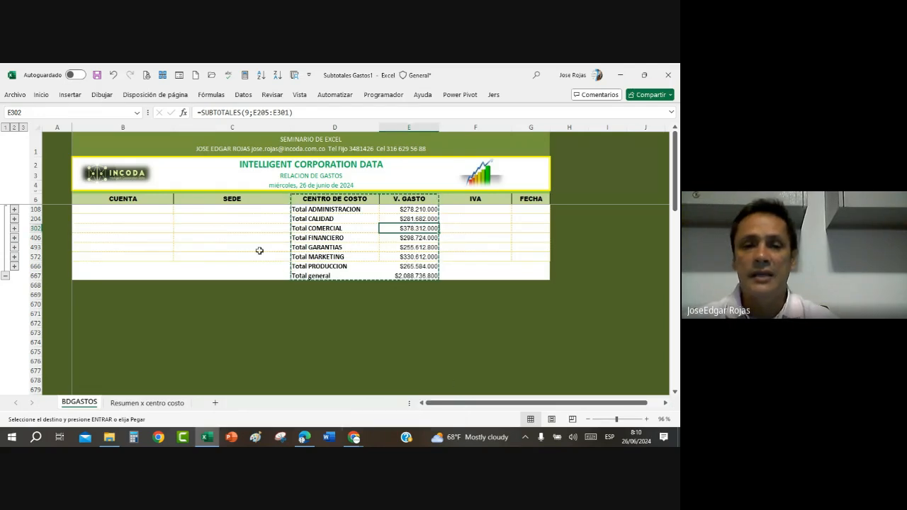
click(366, 237)
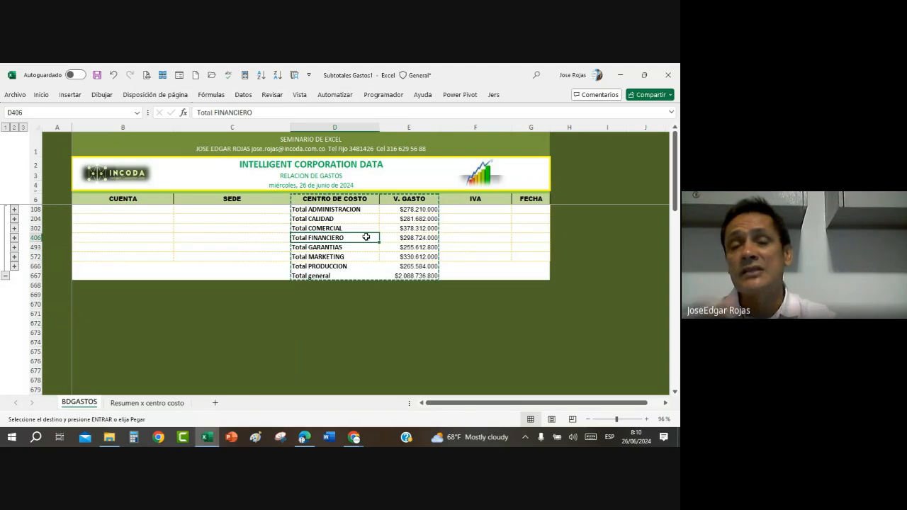
click(244, 95)
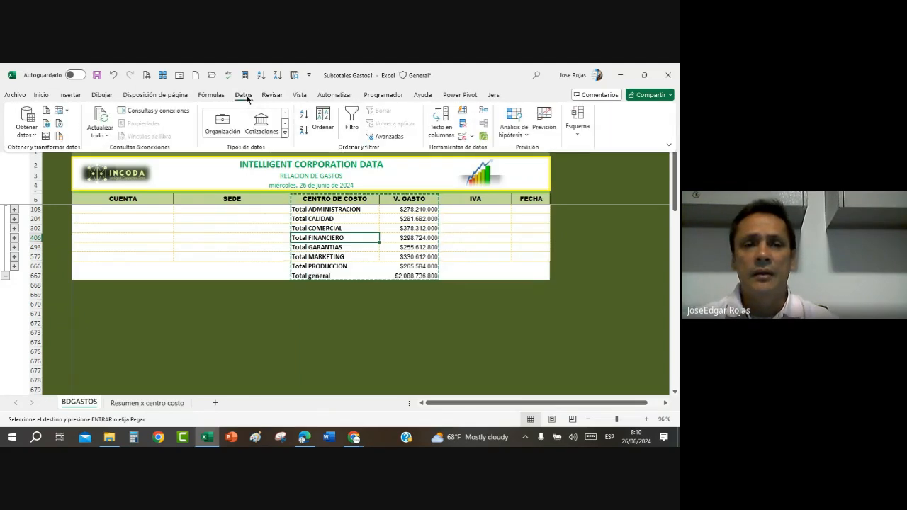
click(577, 121)
click(601, 165)
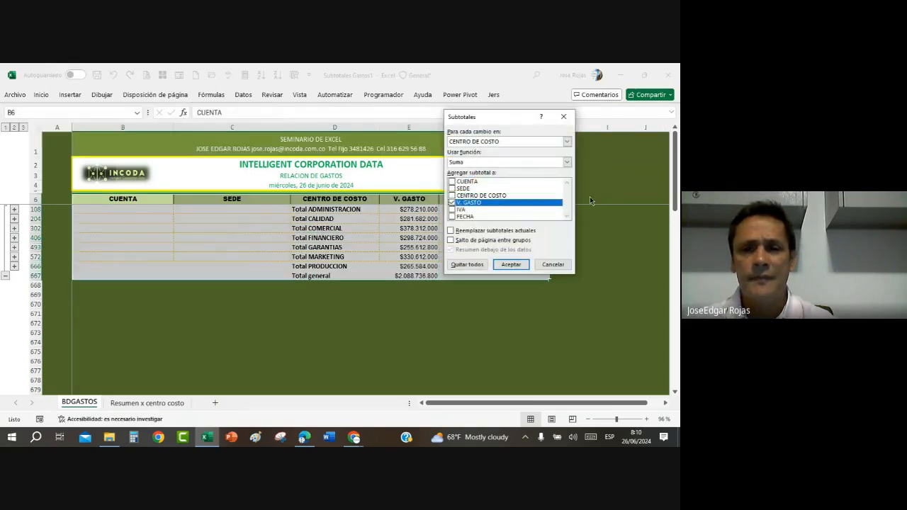
click(468, 262)
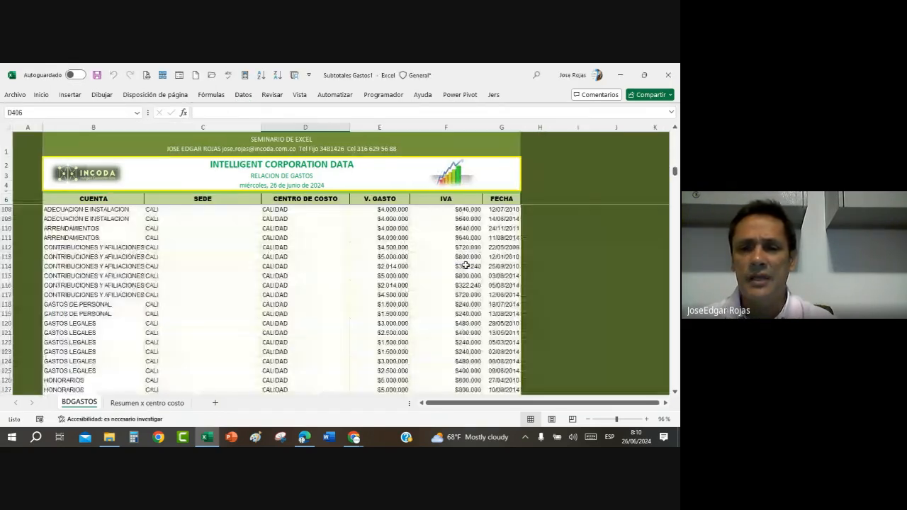
Step: Add Suma subtotals of V. GASTO at each change in CENTRO DE COSTO, enabling Reemplazar subtotales actuales, and collapse the outline to level 2
click(293, 283)
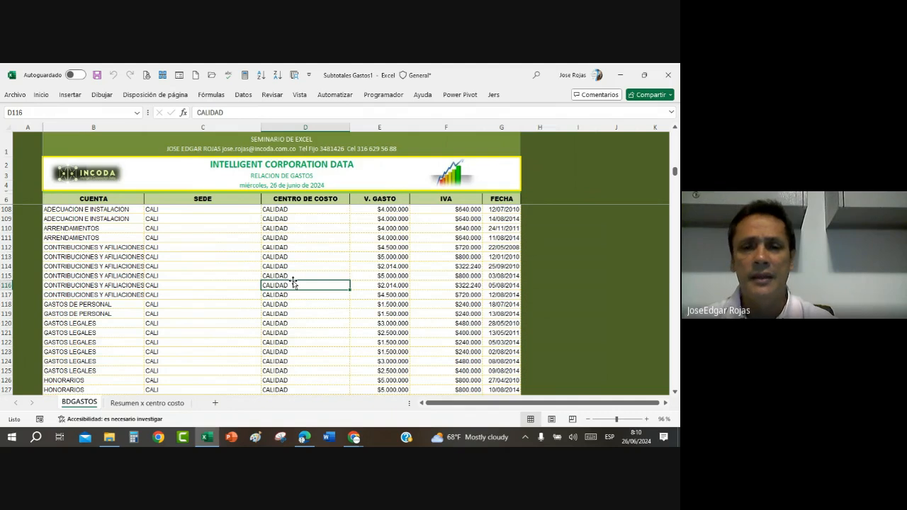
click(292, 264)
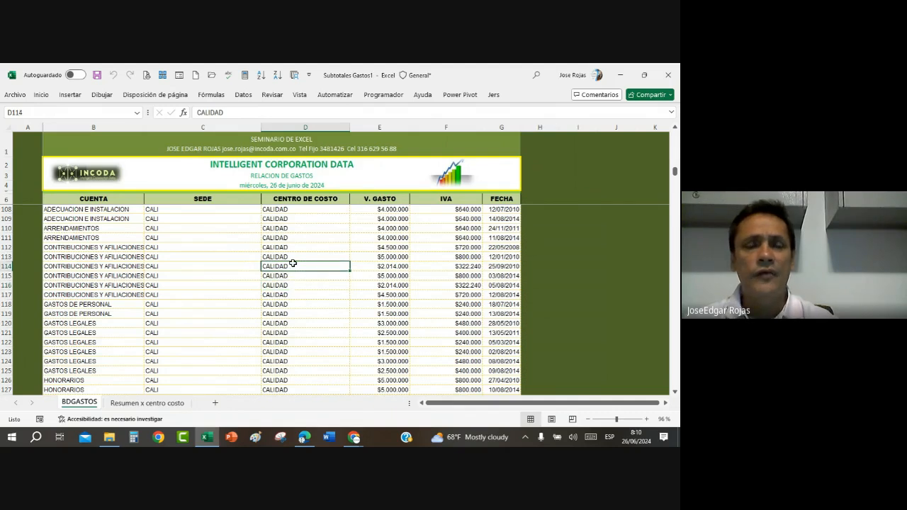
click(243, 94)
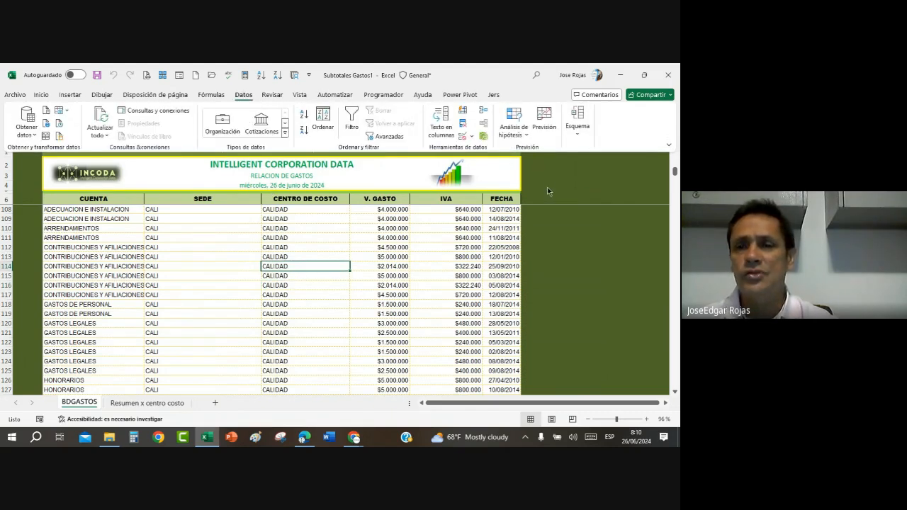
click(577, 122)
click(607, 175)
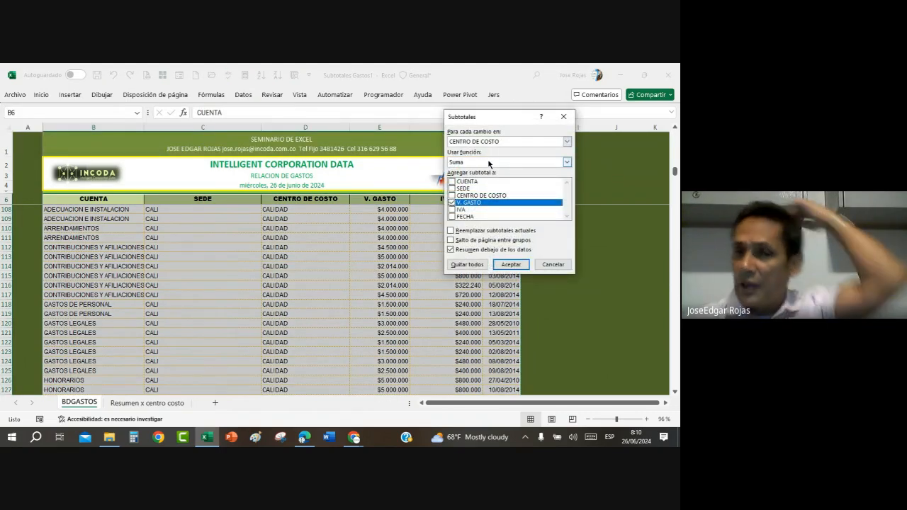
click(452, 232)
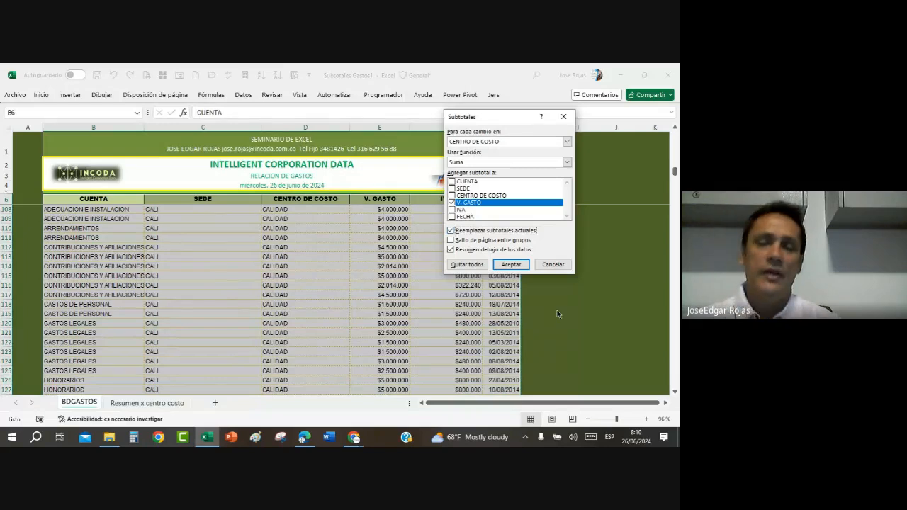
click(510, 266)
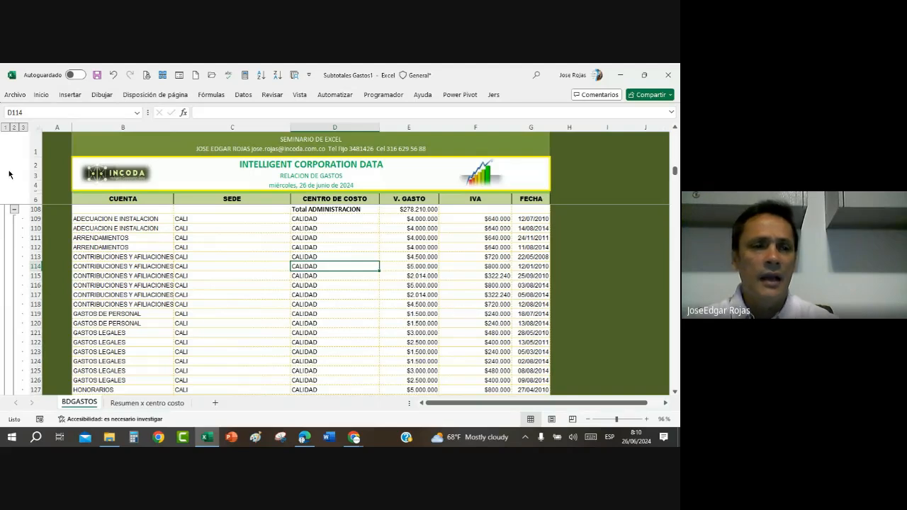
click(14, 127)
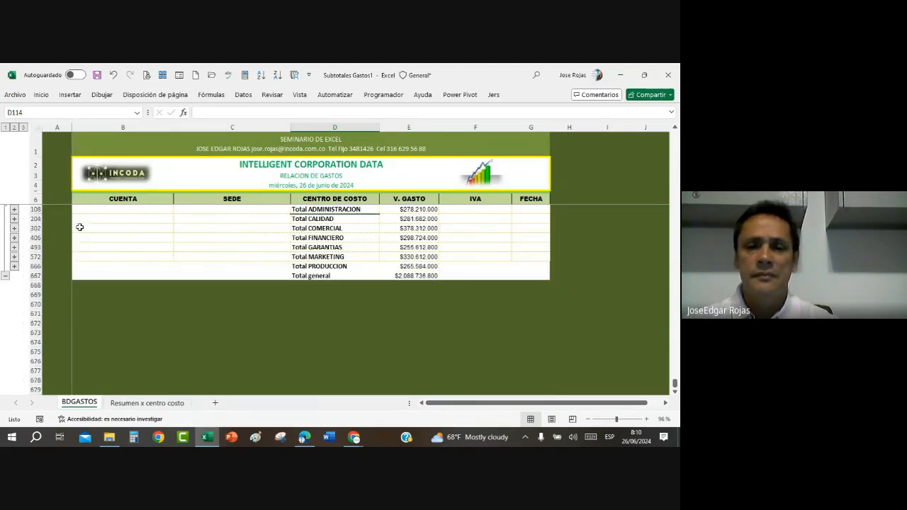
Step: Try copying the CENTRO DE COSTO and V. GASTO summary directly to cell B6 of "Resumen x centro costo" and fit column B's width
click(376, 255)
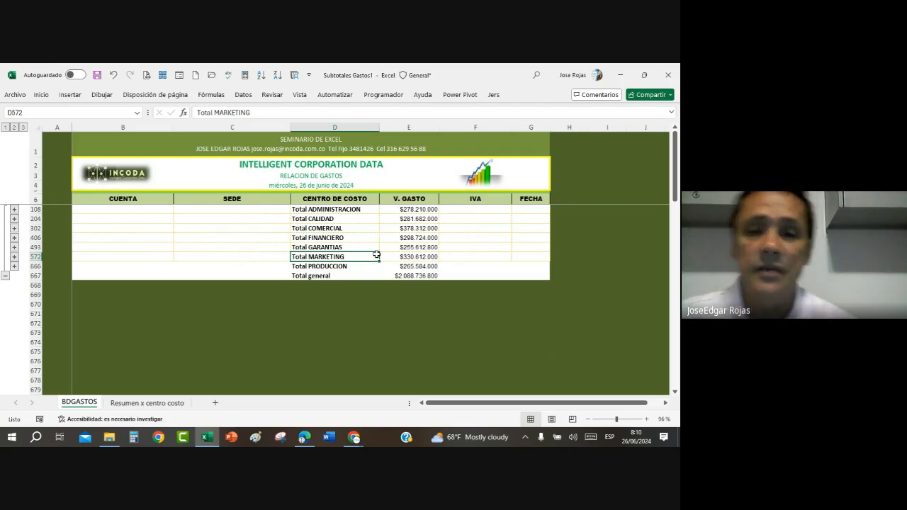
click(320, 199)
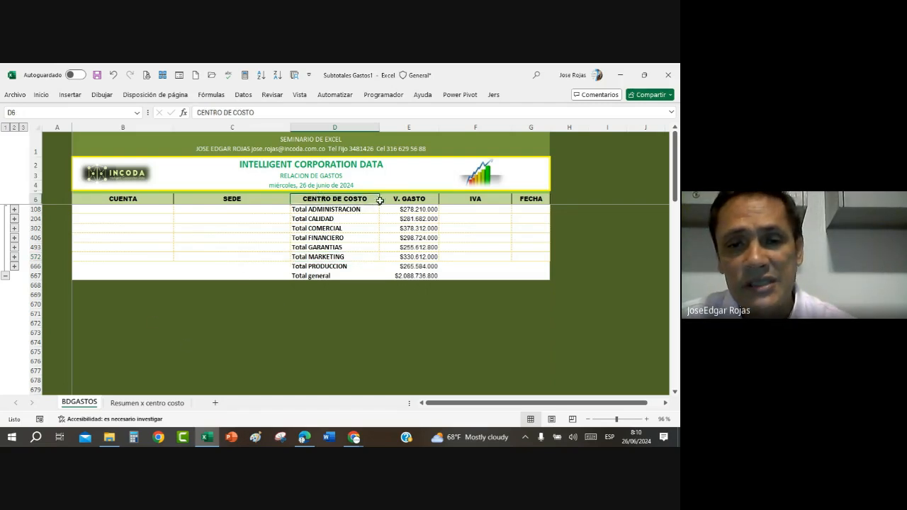
drag(380, 201, 411, 275)
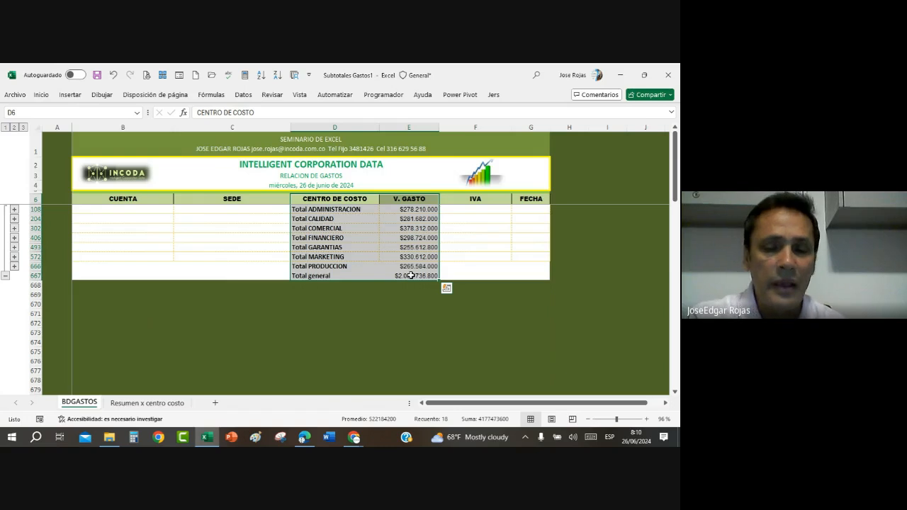
key(ctrl+c)
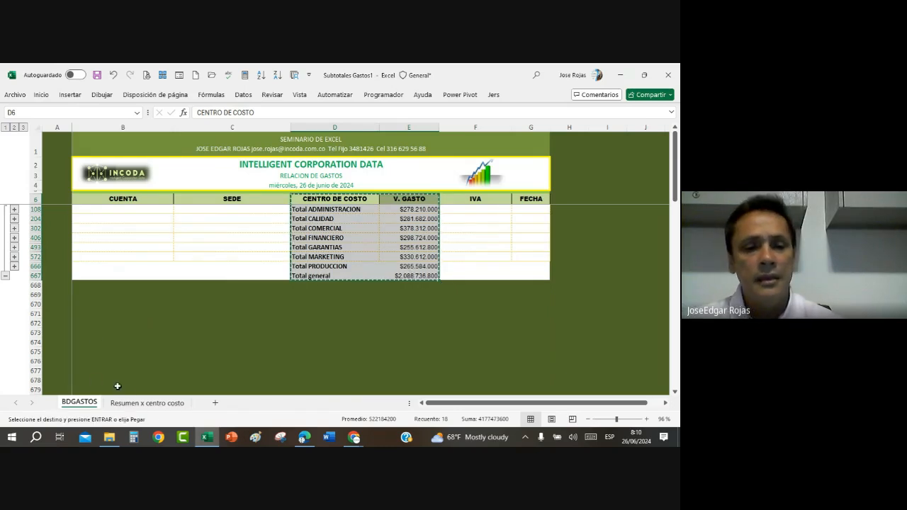
click(139, 403)
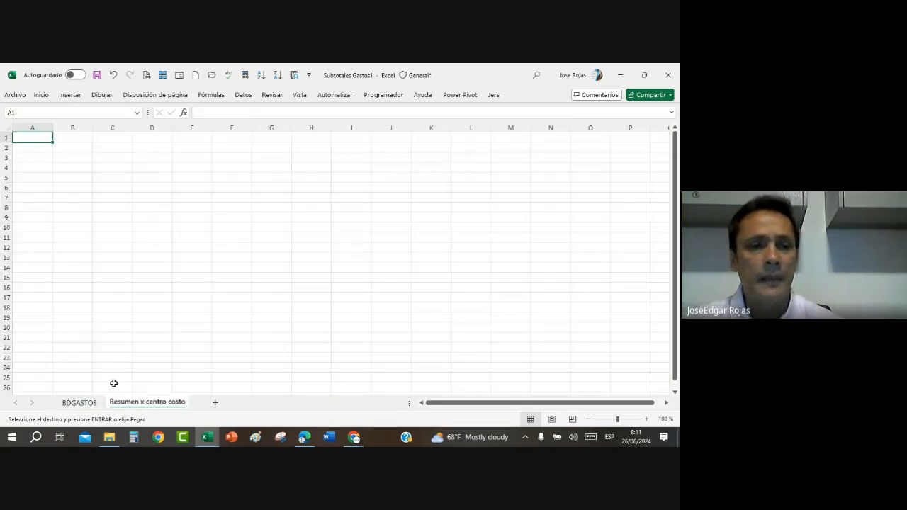
click(75, 187)
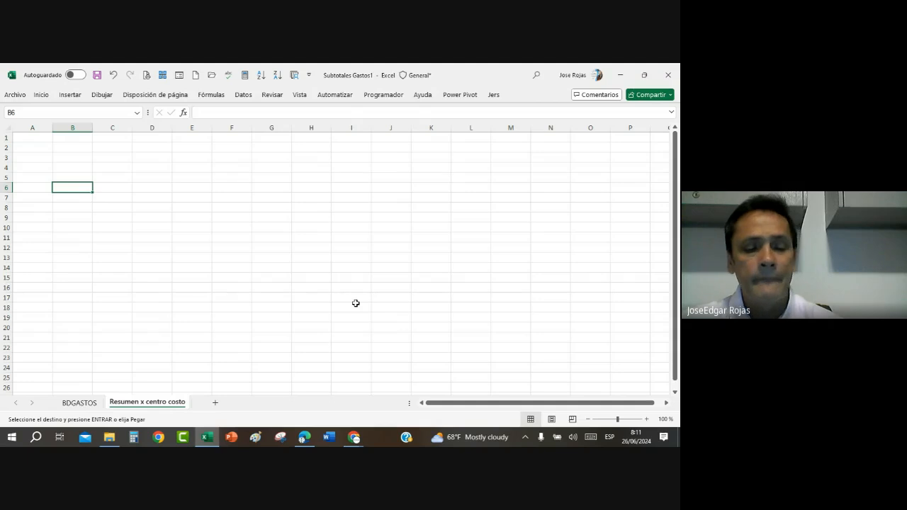
key(ctrl+v)
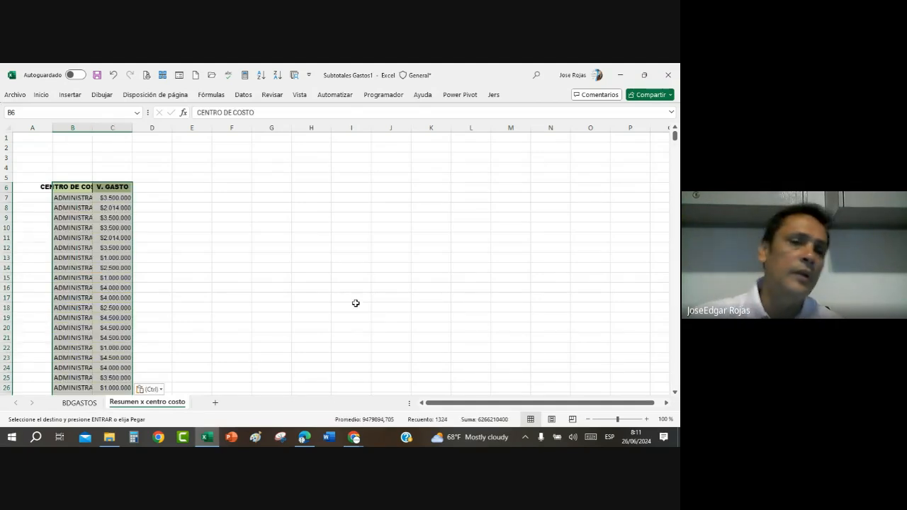
double_click(93, 129)
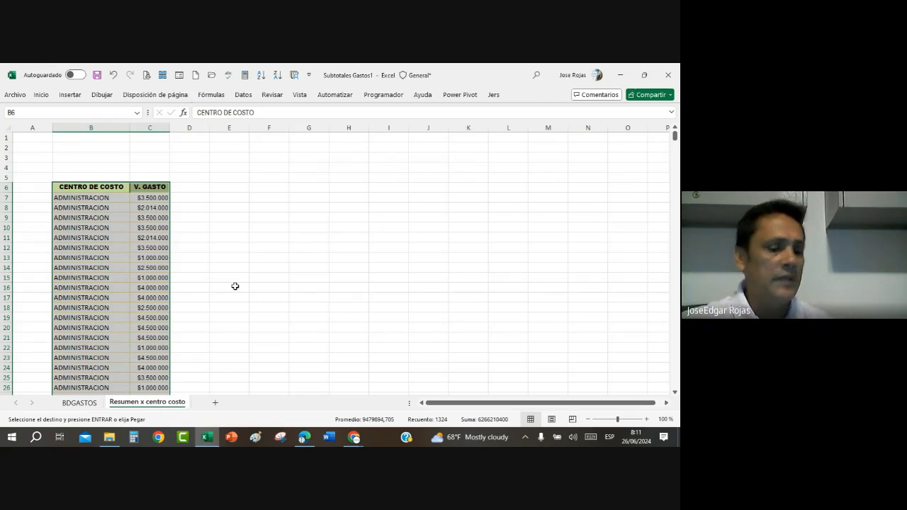
Step: Undo the column width change and the paste, and cancel the pending copy on the BDGASTOS sheet
key(ctrl+z)
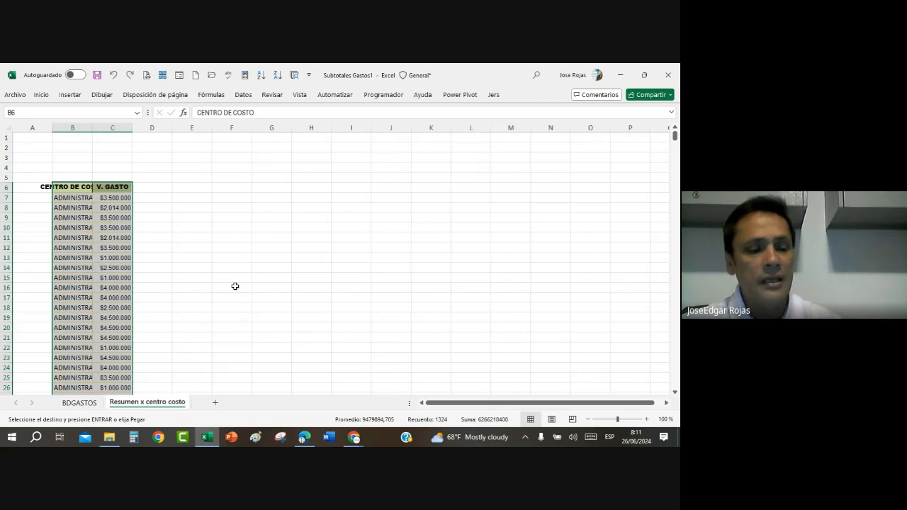
key(ctrl+z)
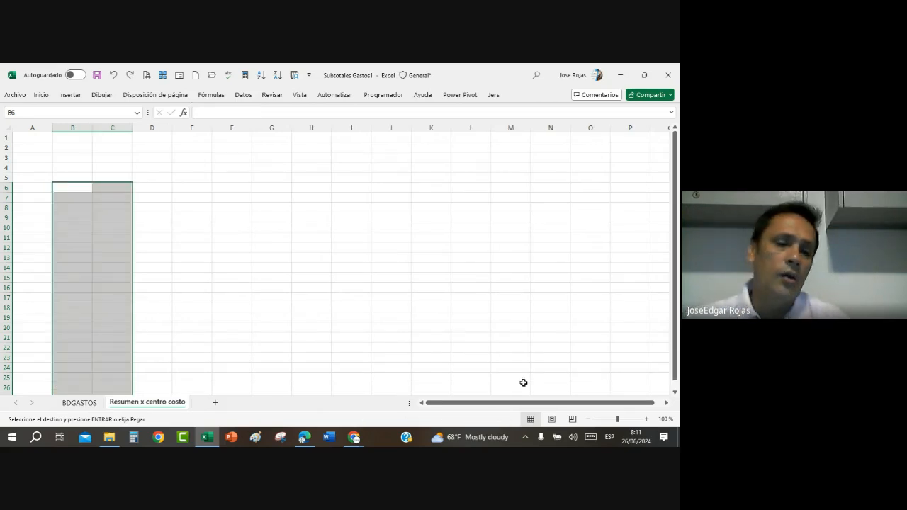
click(73, 402)
click(659, 344)
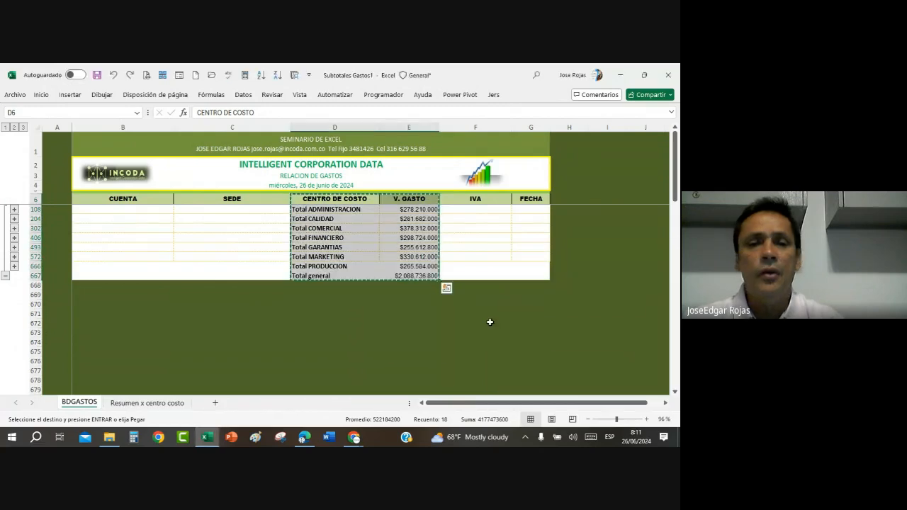
key(Escape)
click(465, 255)
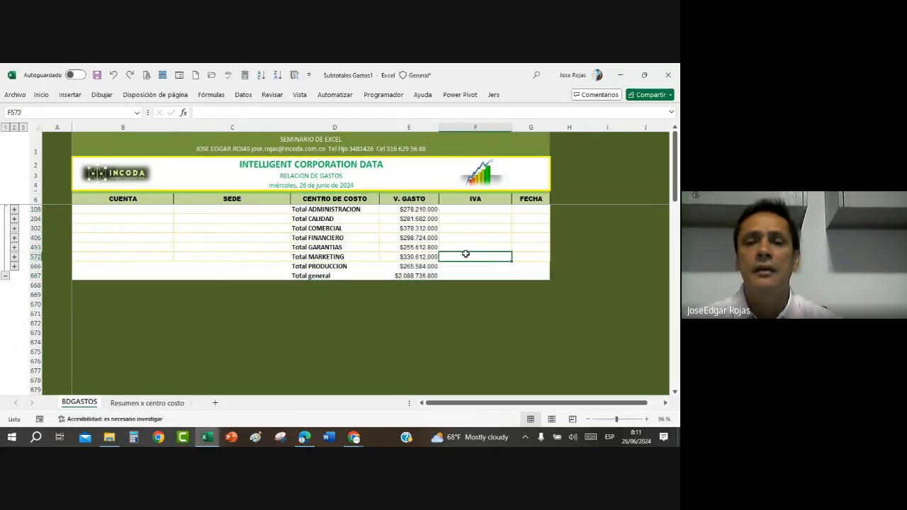
Step: Copy only the visible cells of the CENTRO DE COSTO and V. GASTO summary, from the headers through Total general
drag(370, 204, 435, 277)
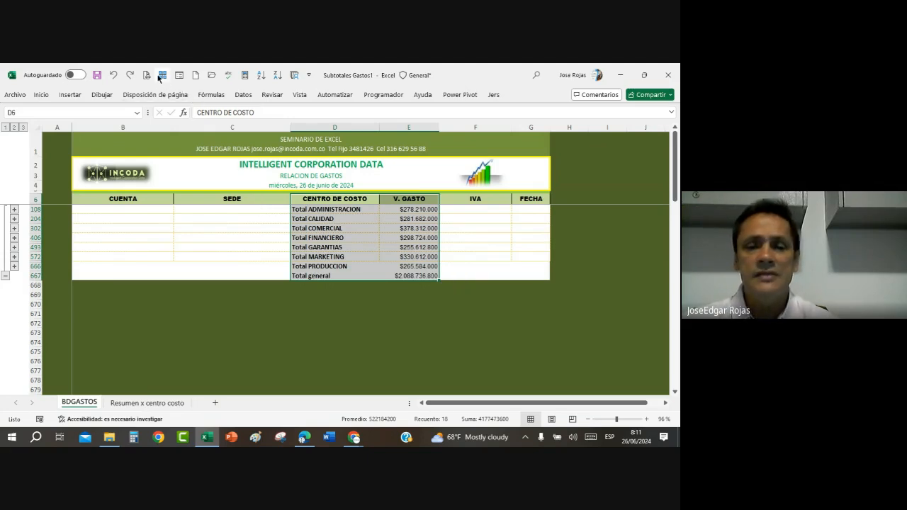
click(162, 75)
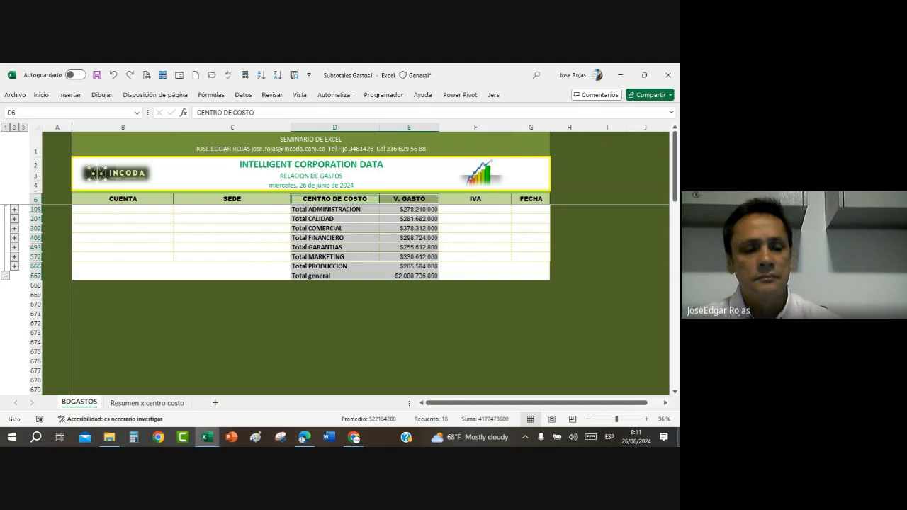
key(ctrl+c)
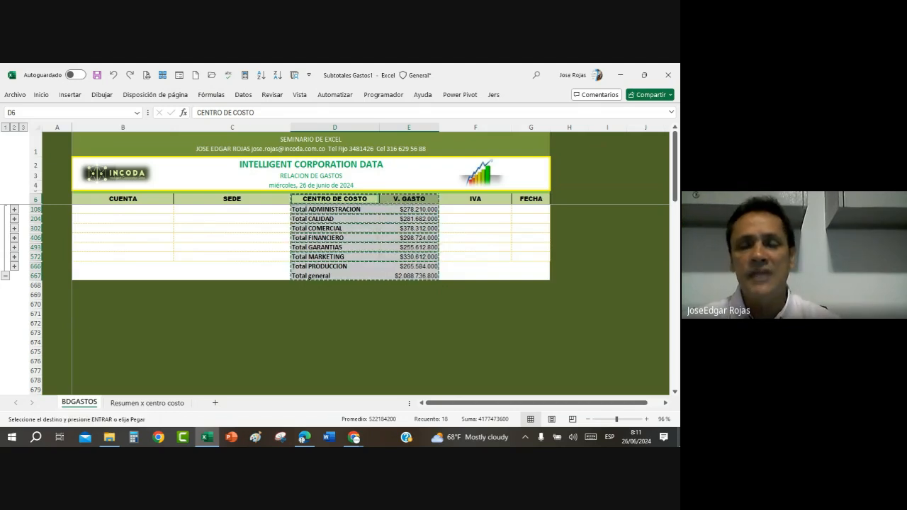
Step: Paste the copied summary at cell B6 of the "Resumen x centro costo" sheet and widen columns B and C to show their contents
click(148, 403)
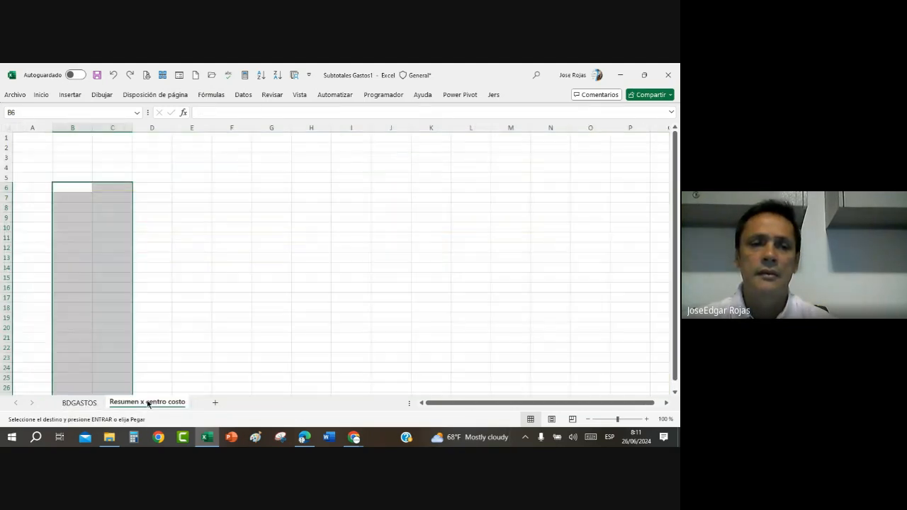
click(69, 188)
key(ctrl+v)
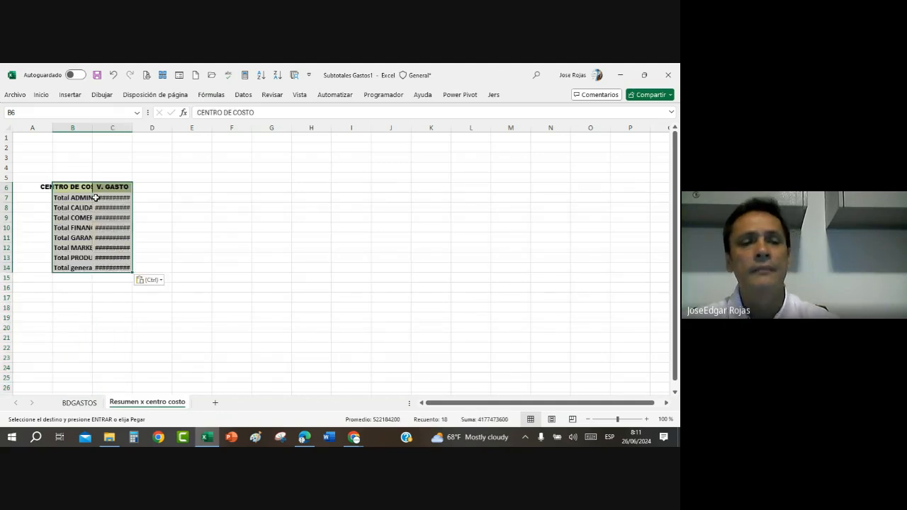
double_click(90, 126)
drag(170, 127, 197, 129)
click(225, 236)
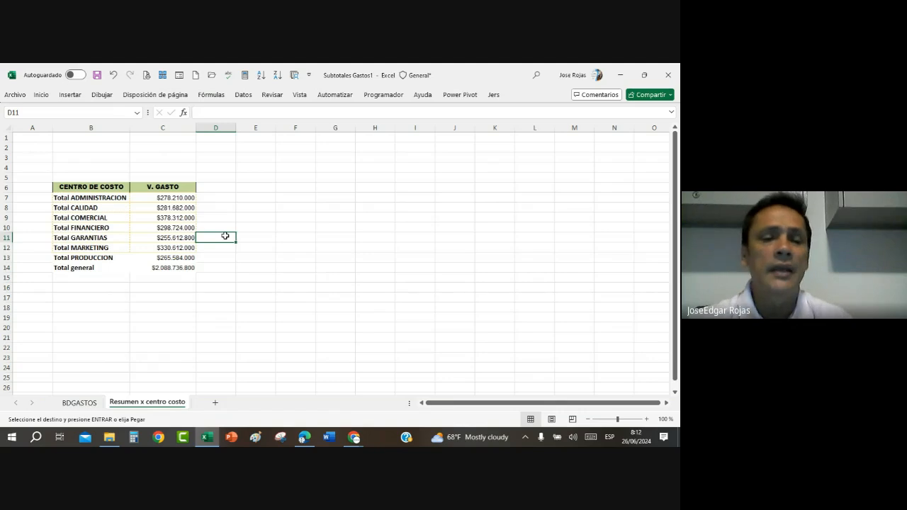
Step: Return to the BDGASTOS sheet and remove all subtotals from its table
click(94, 404)
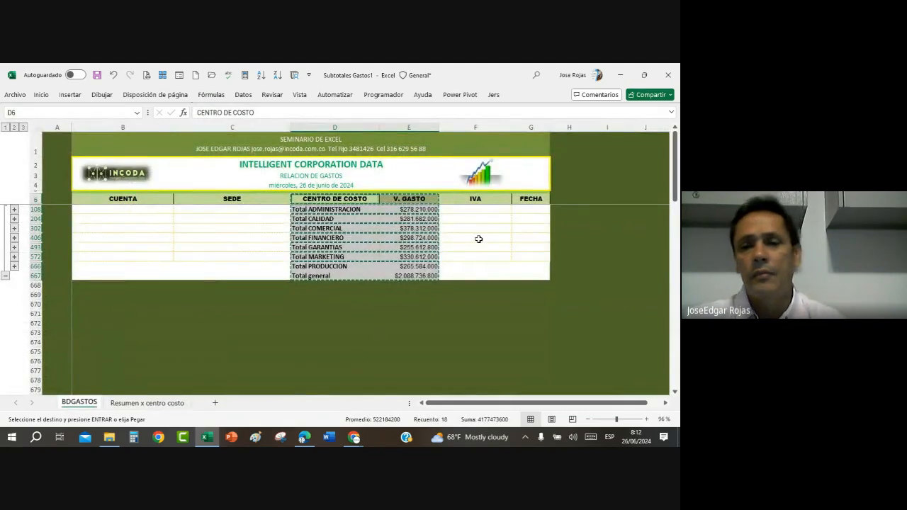
click(480, 237)
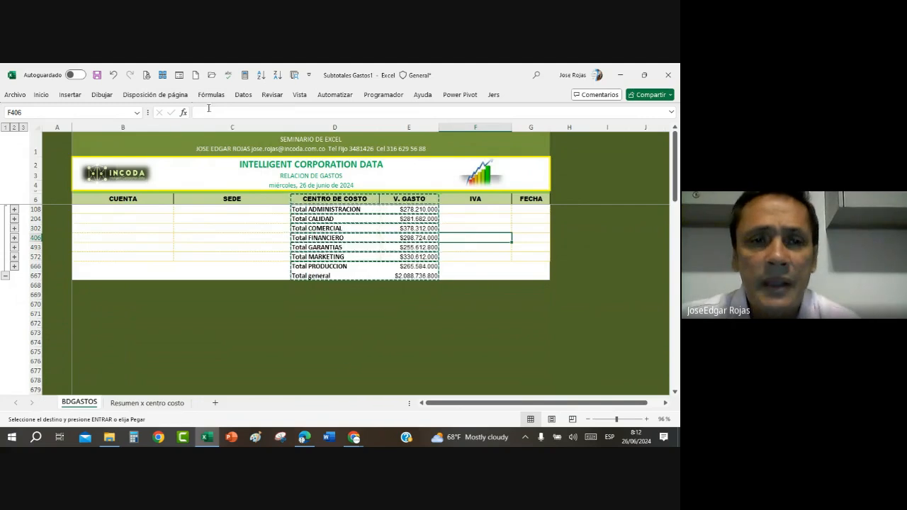
click(243, 94)
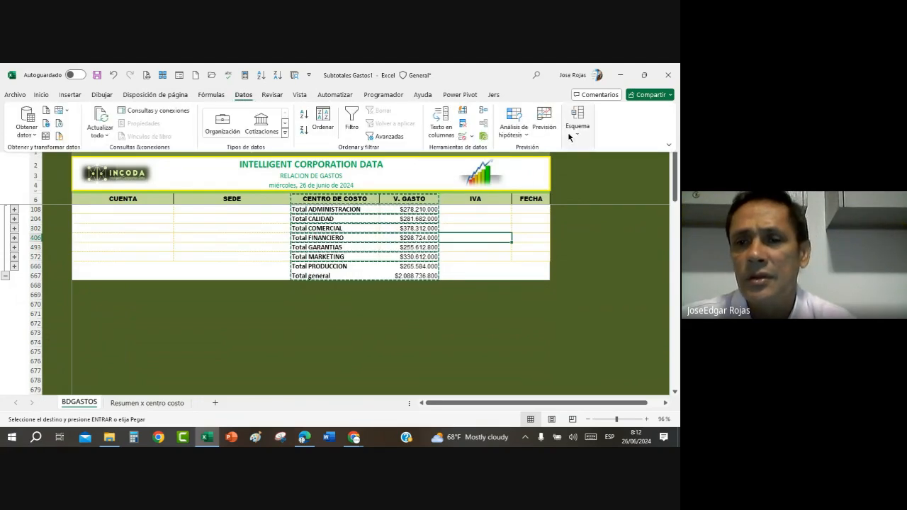
click(577, 121)
click(604, 167)
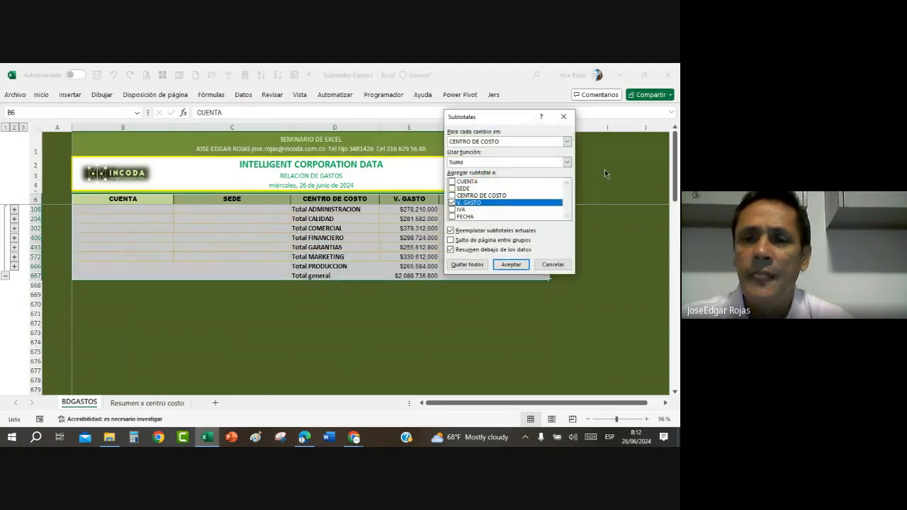
click(467, 265)
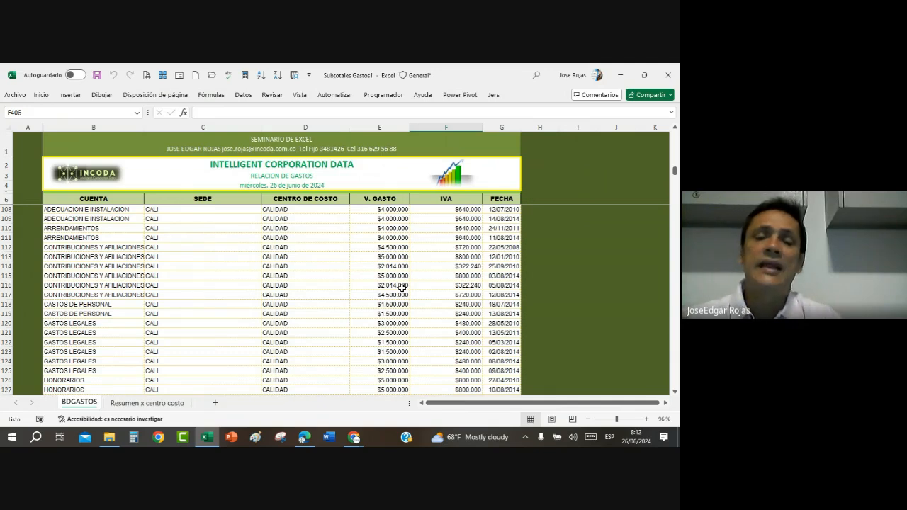
Step: Subtotal V. GASTO with the Recuento function at each change in CENTRO DE COSTO, and collapse the outline to level 2
click(295, 250)
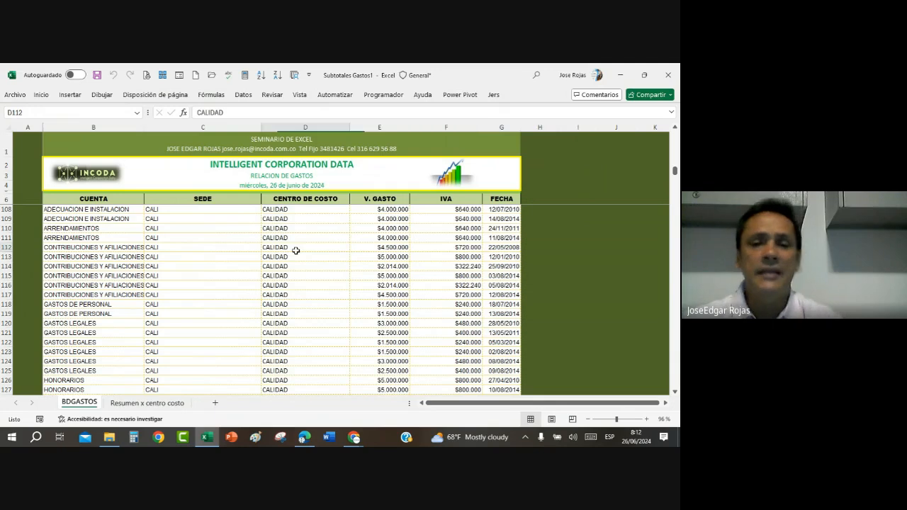
click(243, 94)
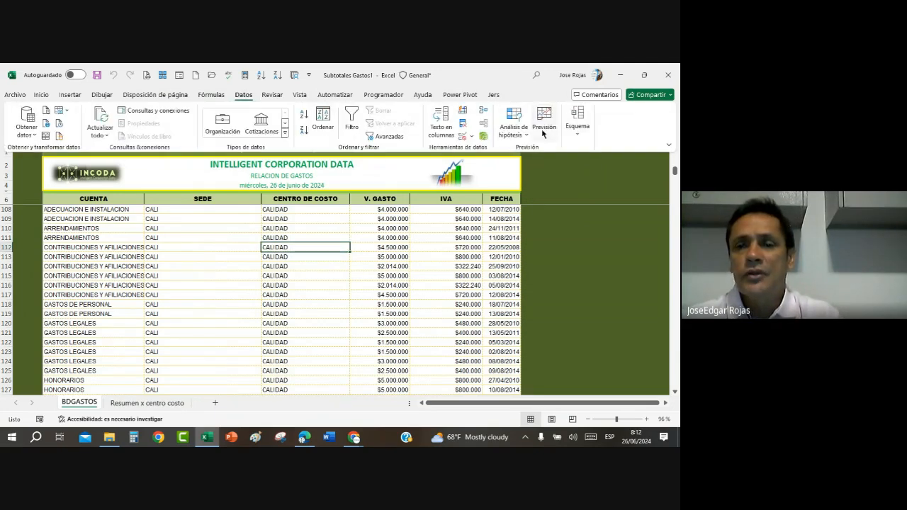
click(577, 119)
click(607, 168)
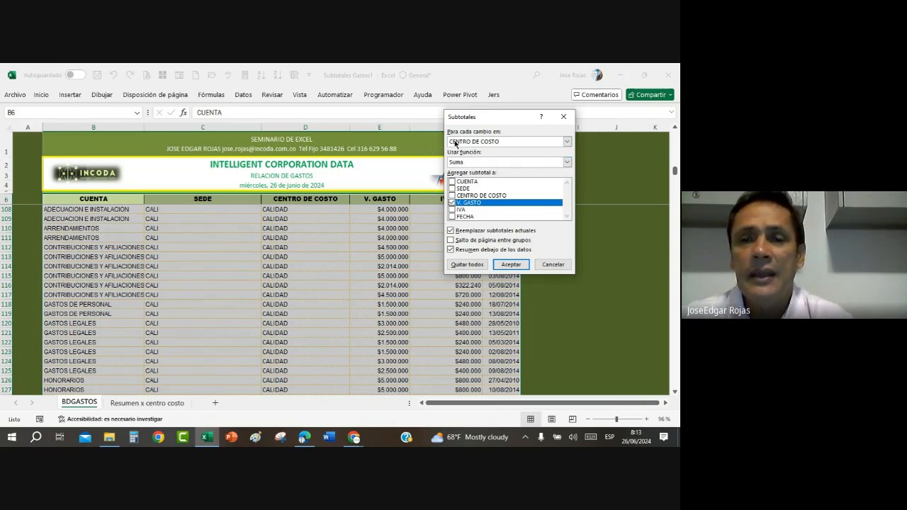
click(567, 162)
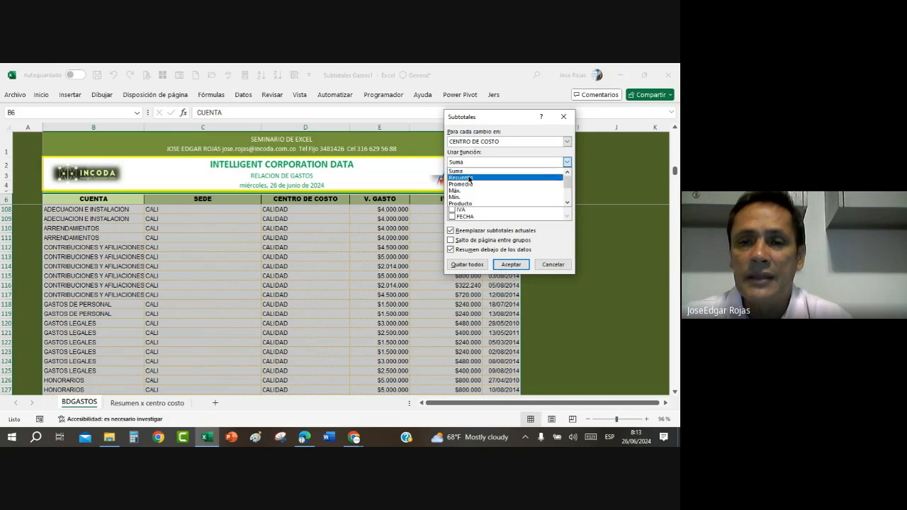
click(469, 178)
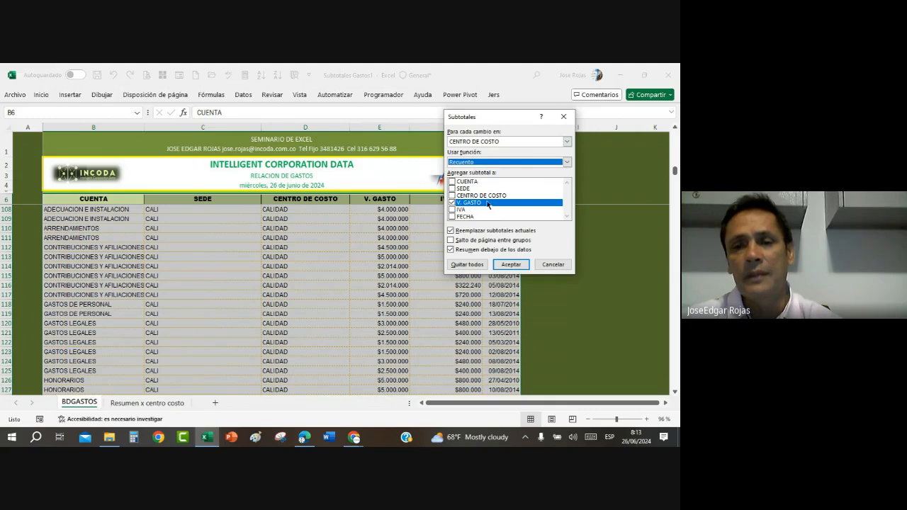
click(511, 265)
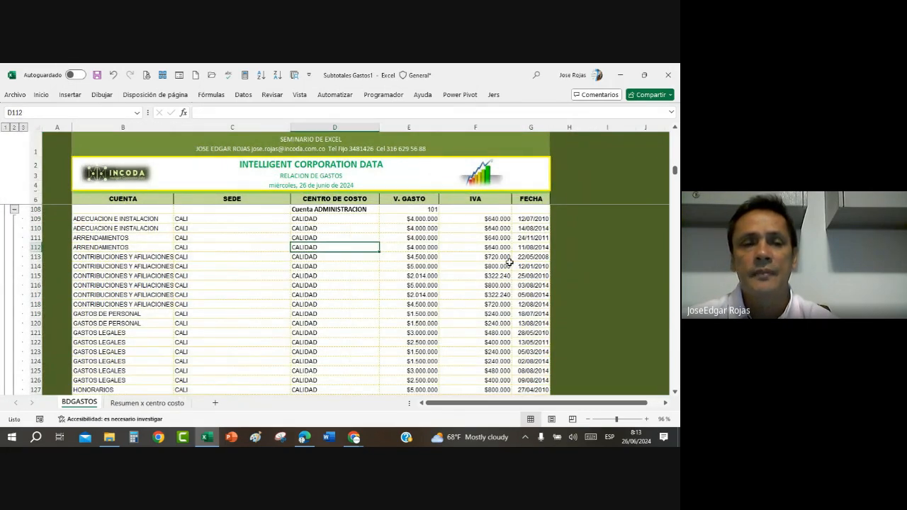
click(14, 128)
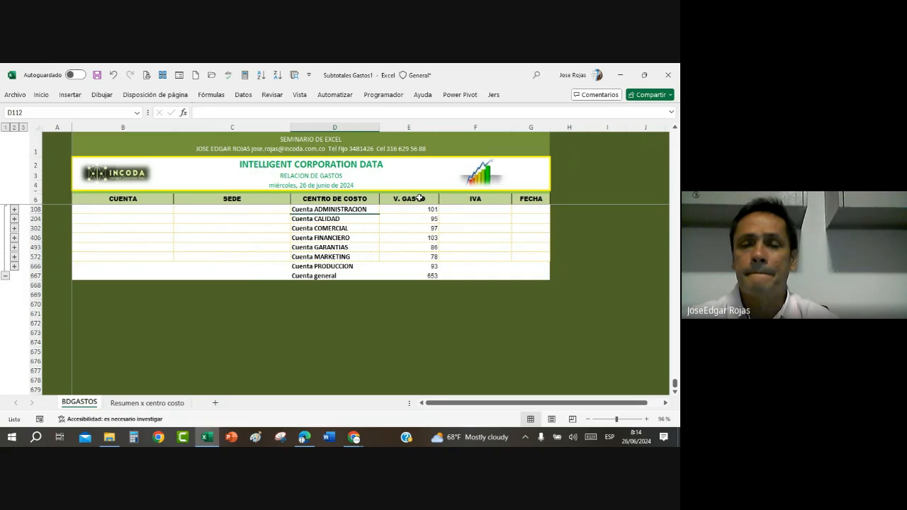
Step: Copy only the visible cells of the V. GASTO column, from its header through the Cuenta general row
drag(420, 198, 417, 275)
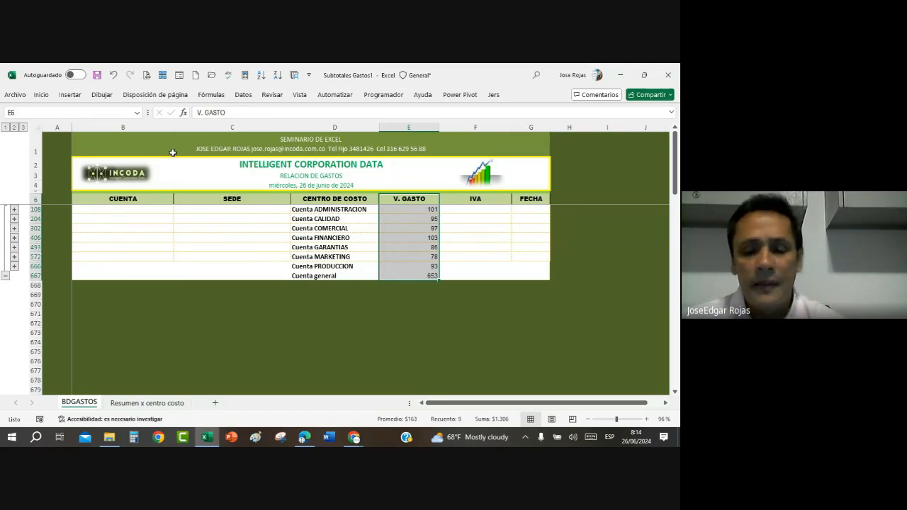
key(ctrl+c)
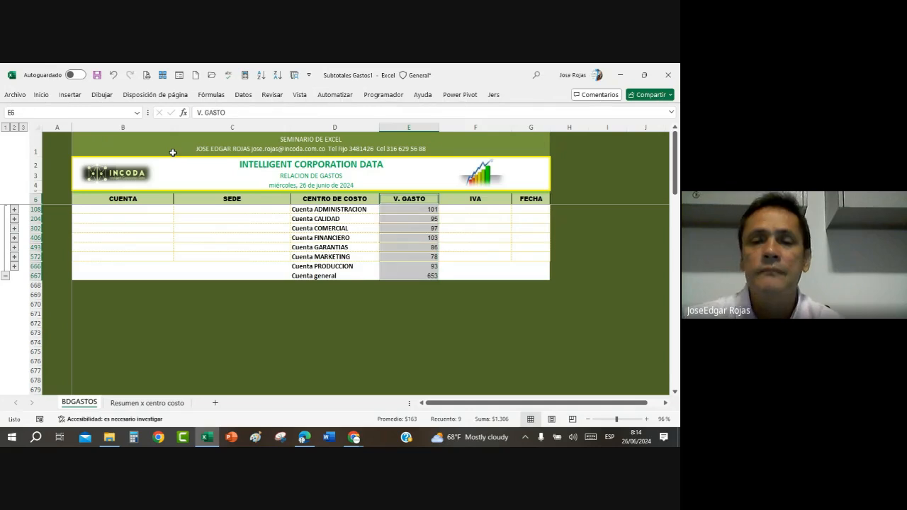
key(ctrl+c)
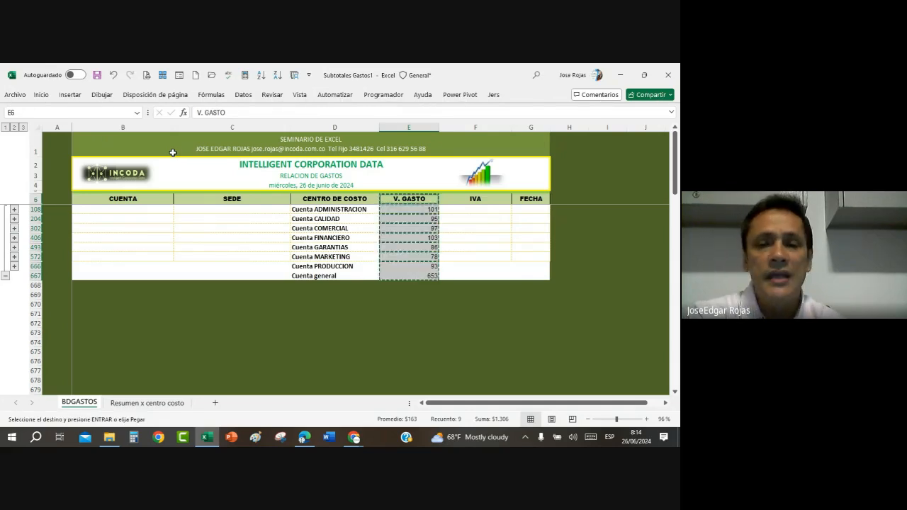
Step: Paste the copied counts at cell D6 of the "Resumen x centro costo" sheet and widen column D
click(157, 402)
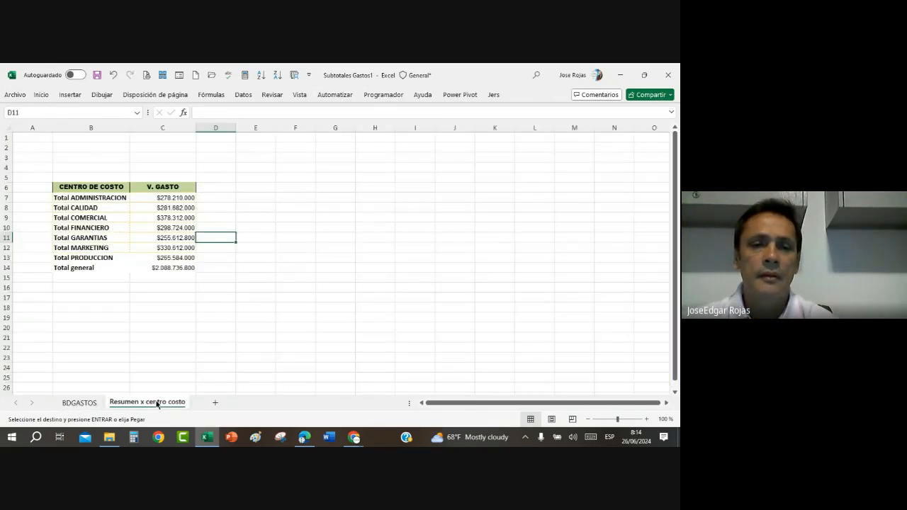
click(211, 189)
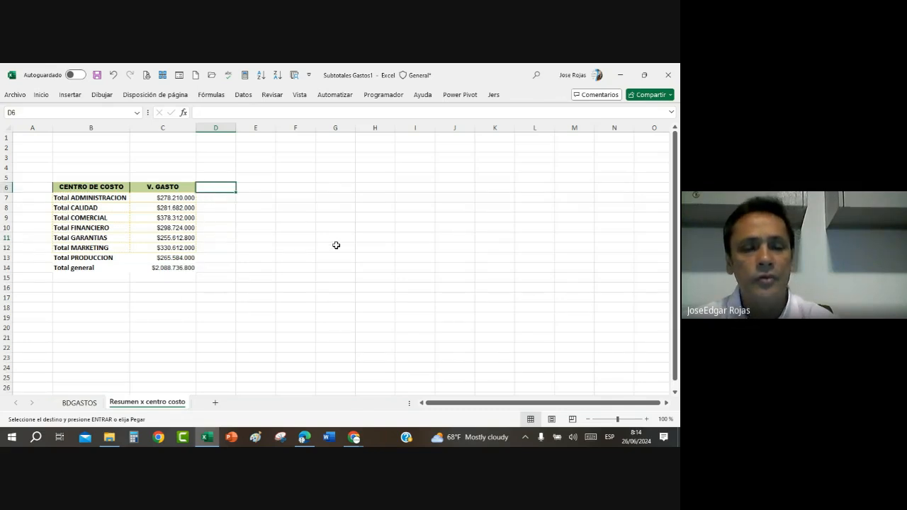
key(ctrl+v)
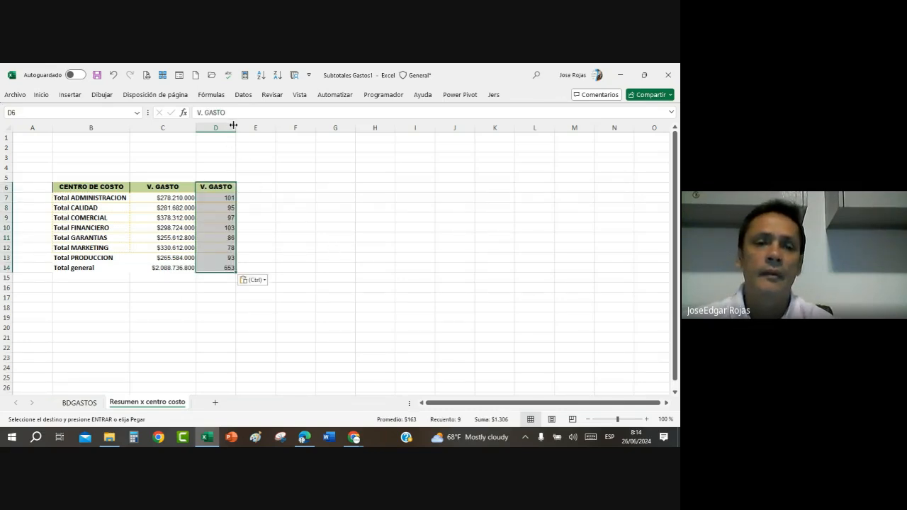
drag(233, 126, 252, 126)
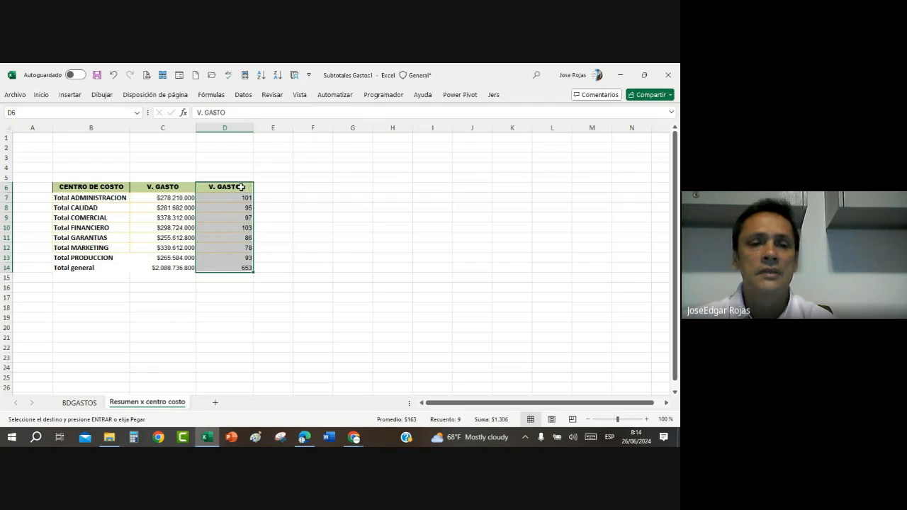
Step: Replace the header in D6 with TRANSACCIONES, widening column D to fit it, and return to the BDGASTOS sheet
click(241, 187)
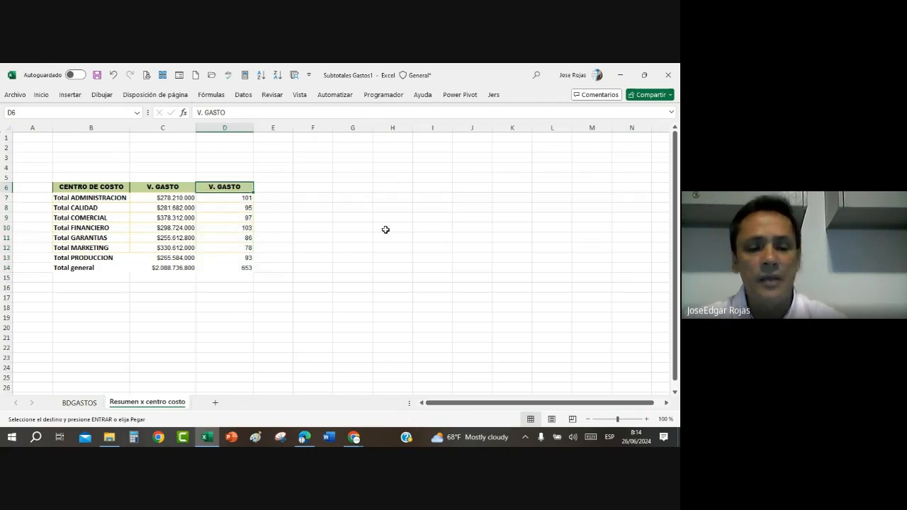
text(TRA)
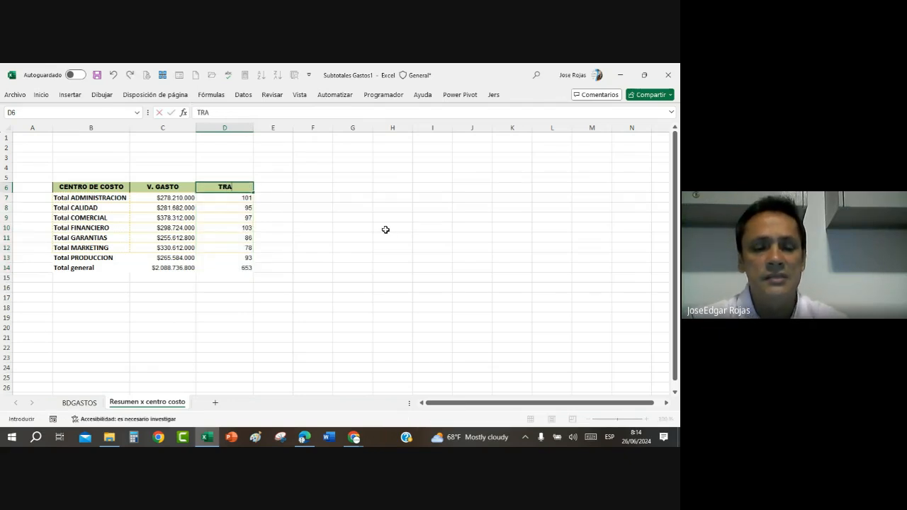
text(NSA)
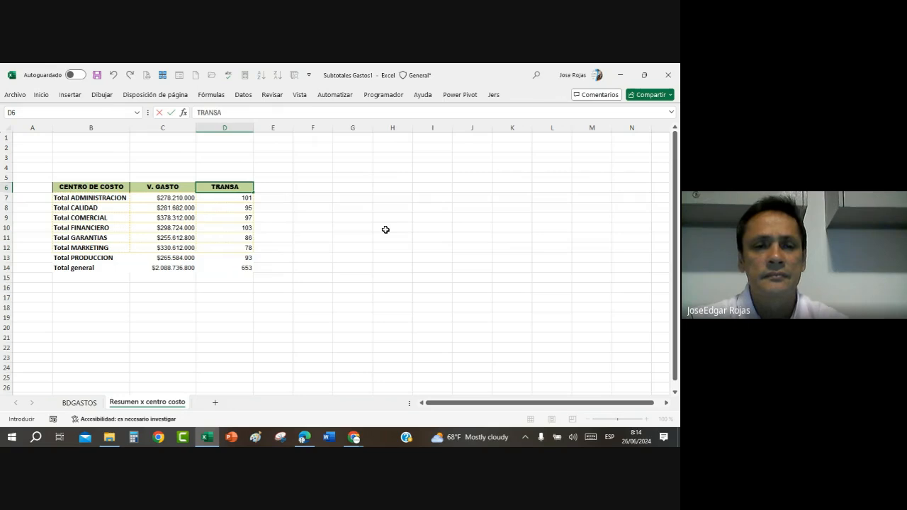
text(CCIONES)
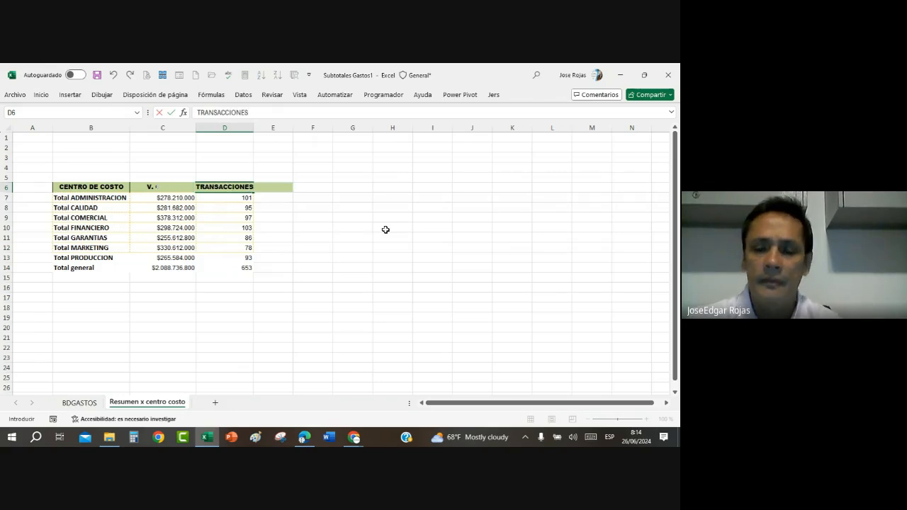
key(Return)
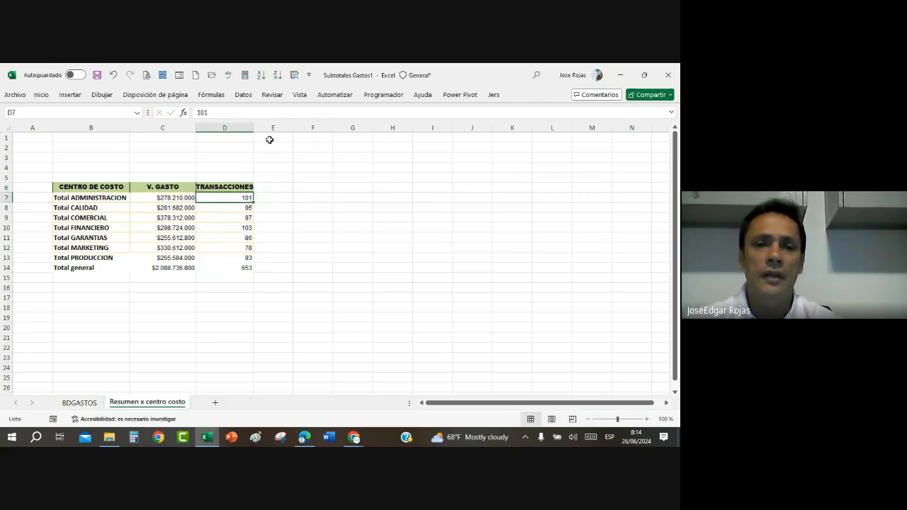
drag(253, 128, 268, 129)
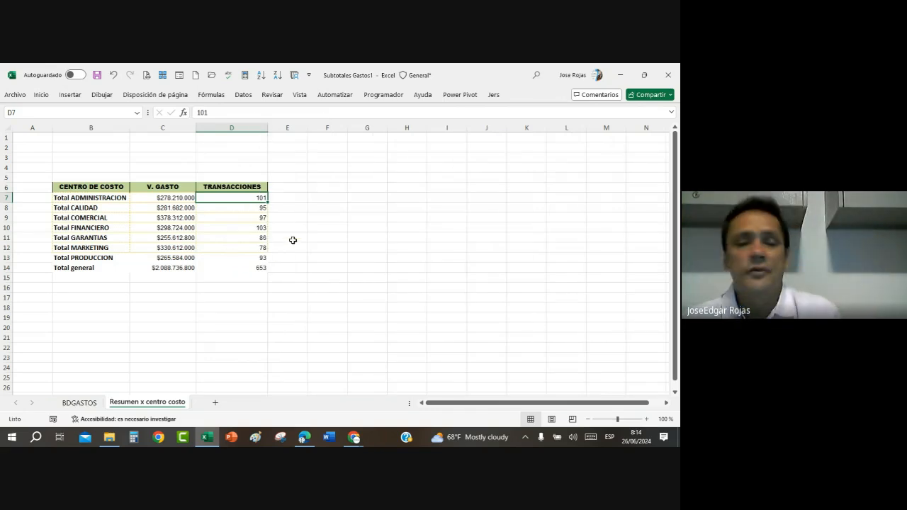
click(79, 402)
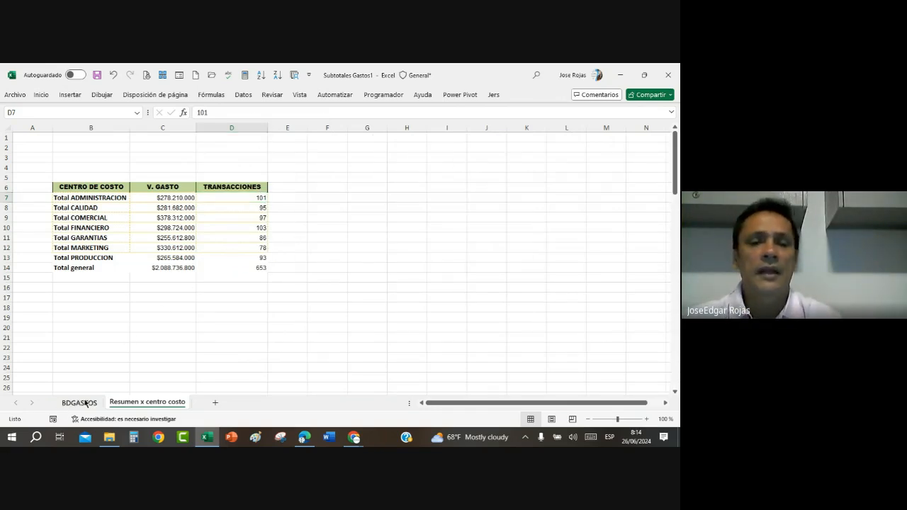
click(435, 249)
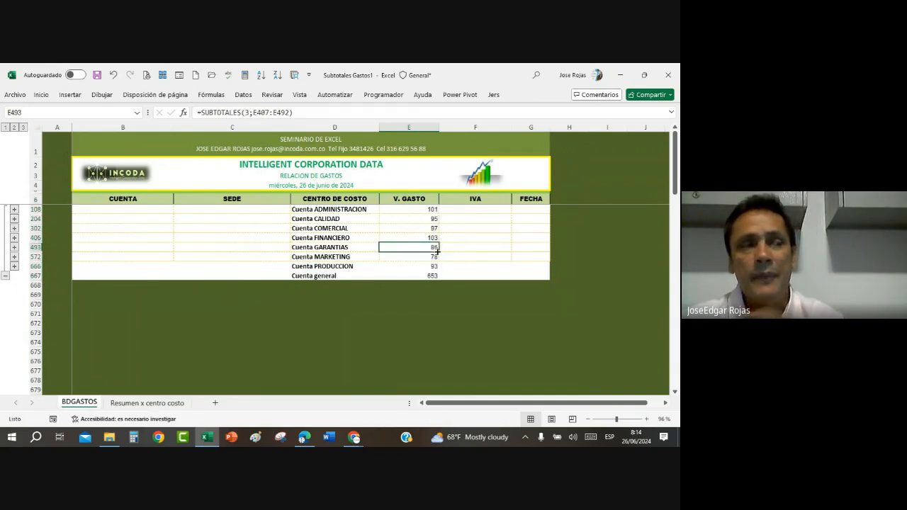
click(243, 94)
click(575, 138)
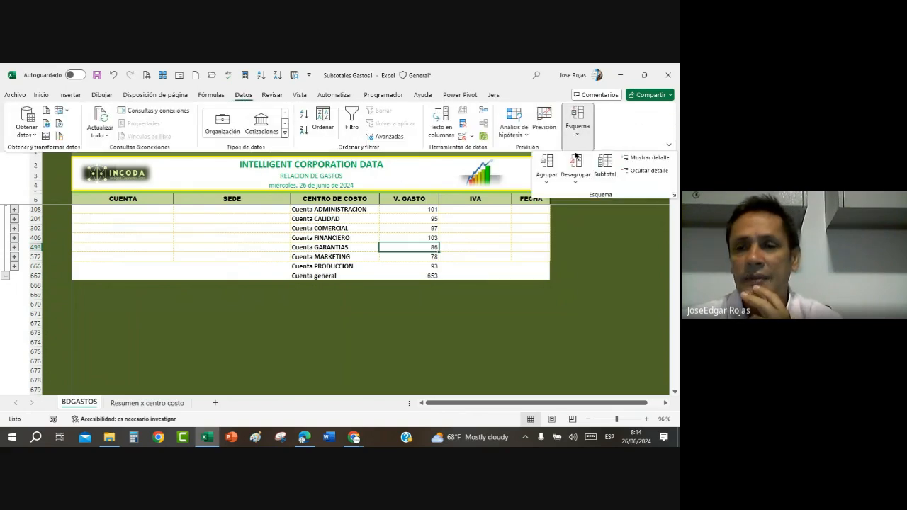
click(604, 166)
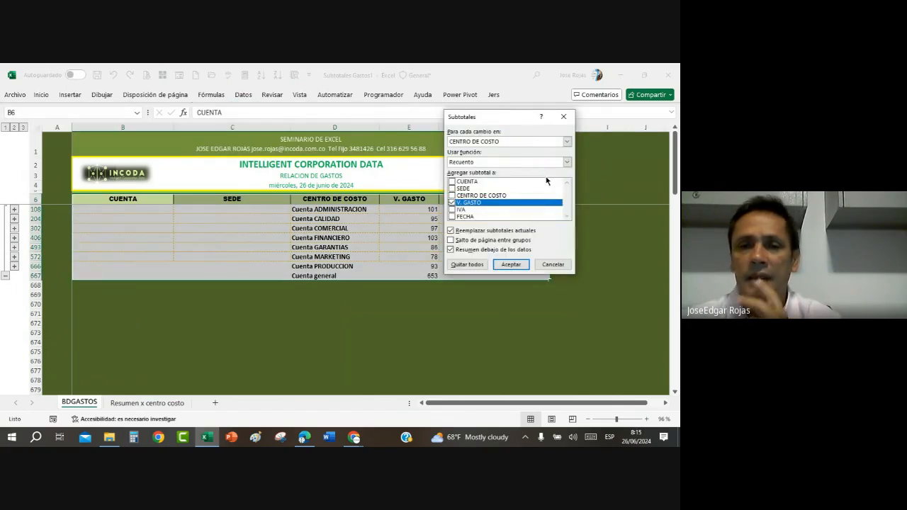
click(567, 162)
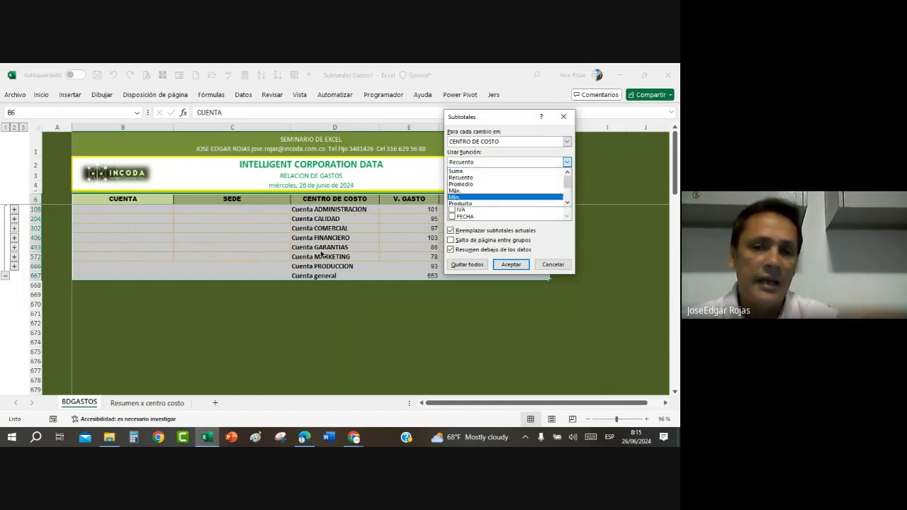
click(551, 264)
Step: Remove all the Recuento subtotals from the BDGASTOS table
click(358, 247)
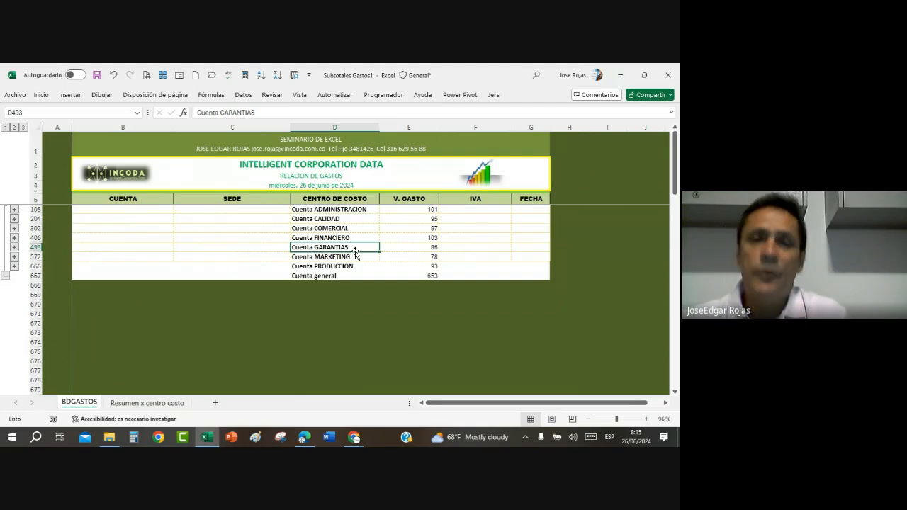
click(248, 98)
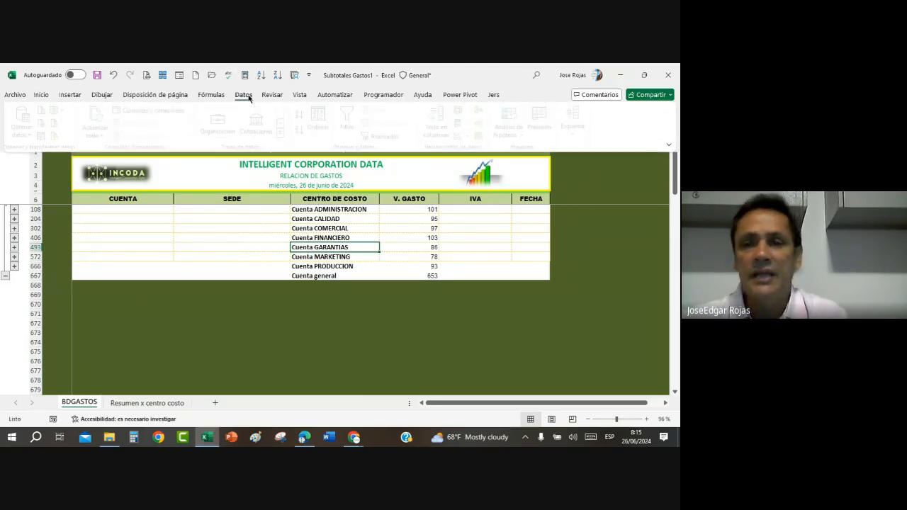
click(577, 122)
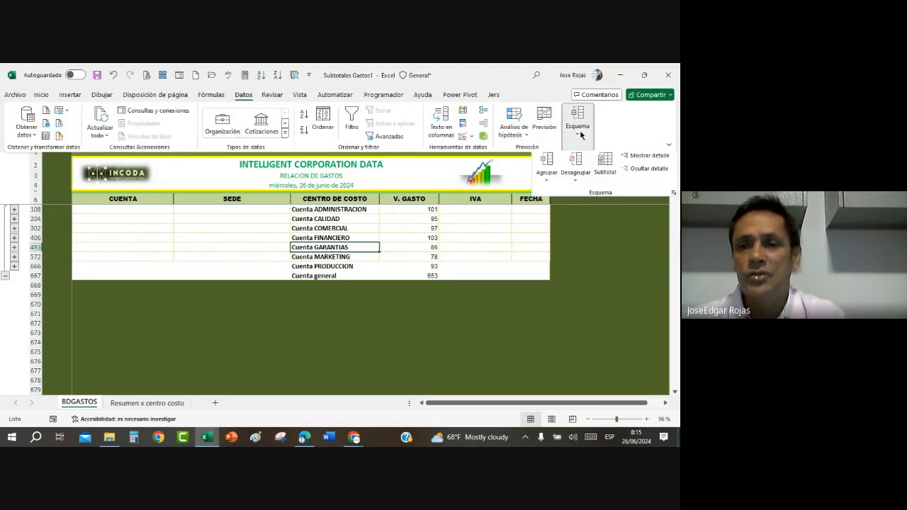
click(605, 171)
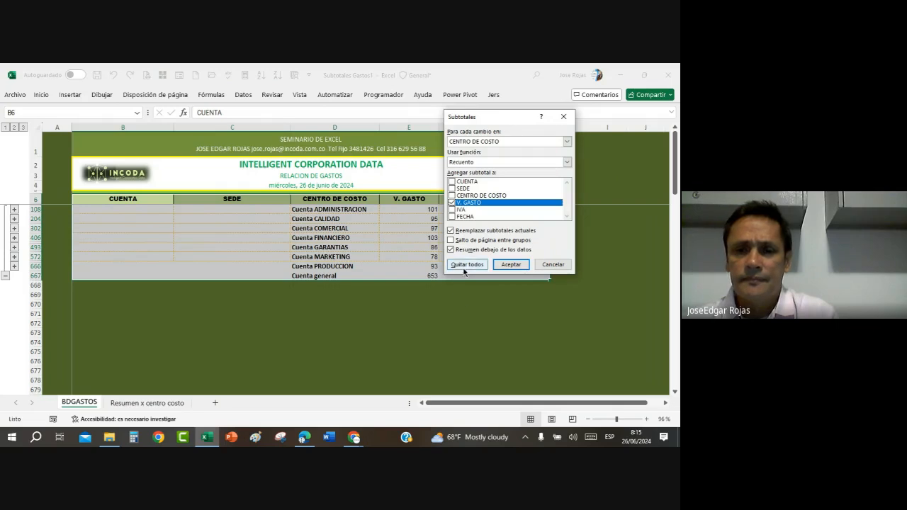
click(464, 268)
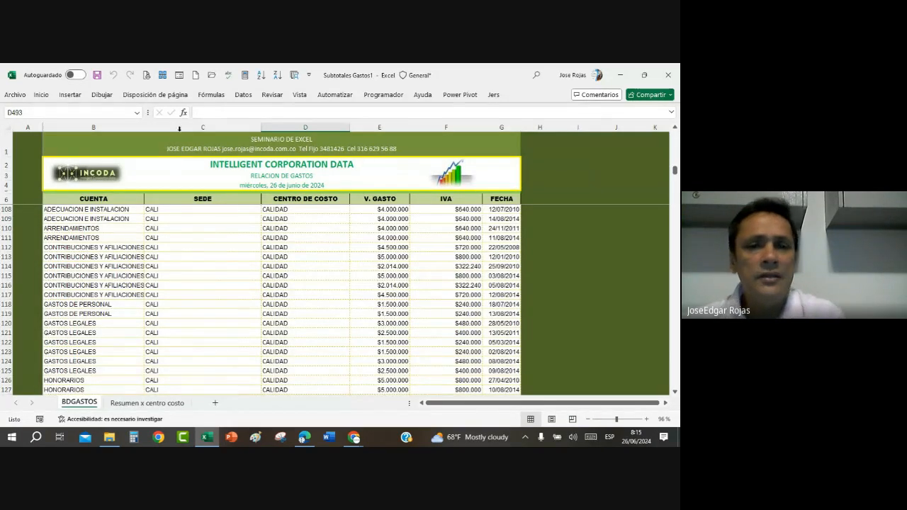
Step: Subtotal V. GASTO with the Promedio function at each change in CENTRO DE COSTO on the BDGASTOS sheet
click(243, 94)
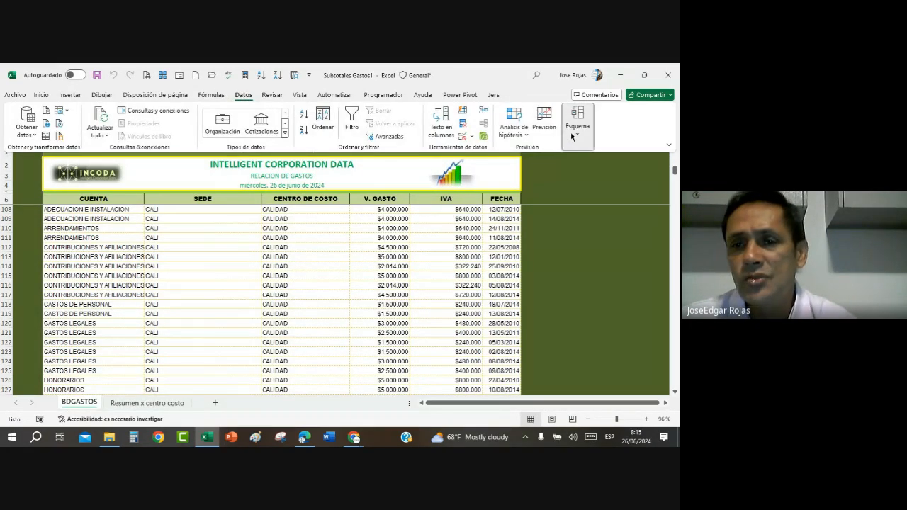
click(573, 133)
click(601, 172)
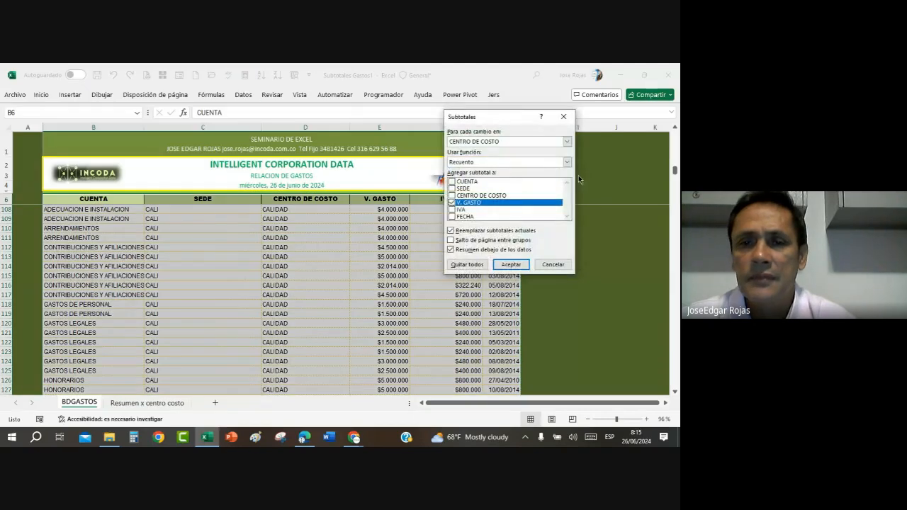
click(566, 162)
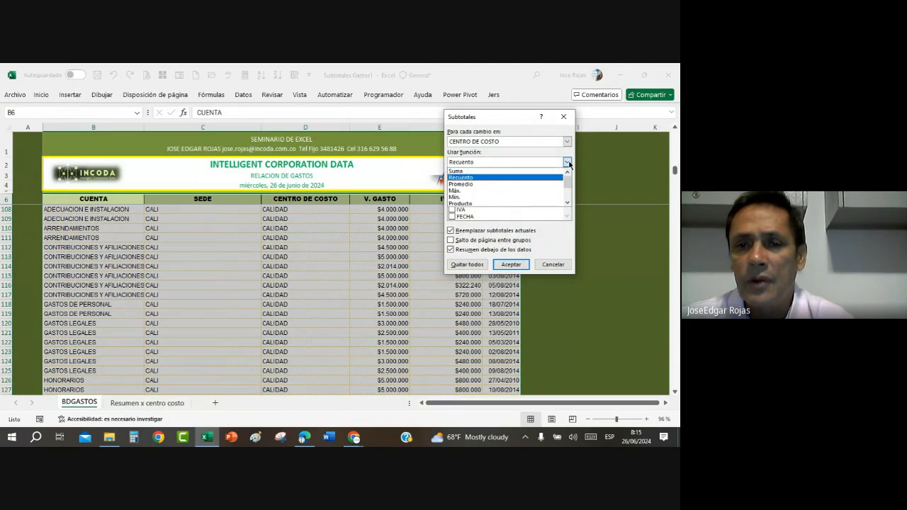
click(500, 183)
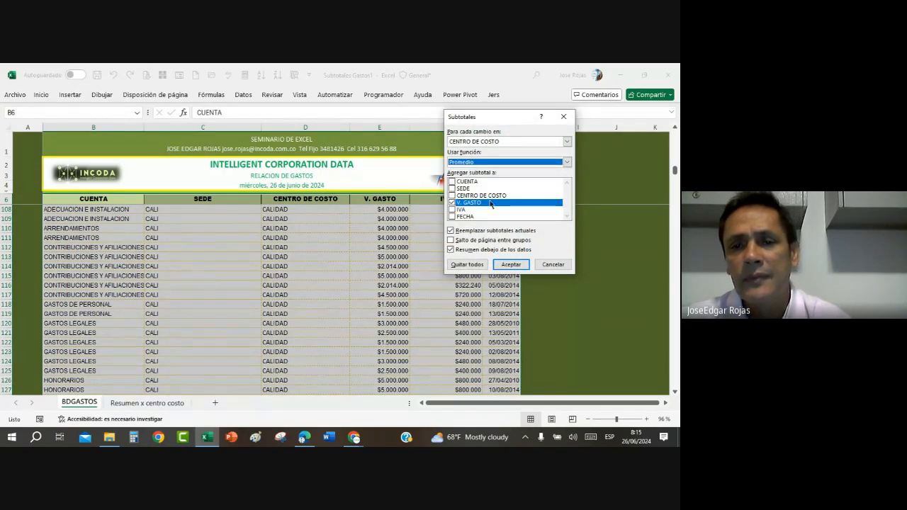
click(510, 264)
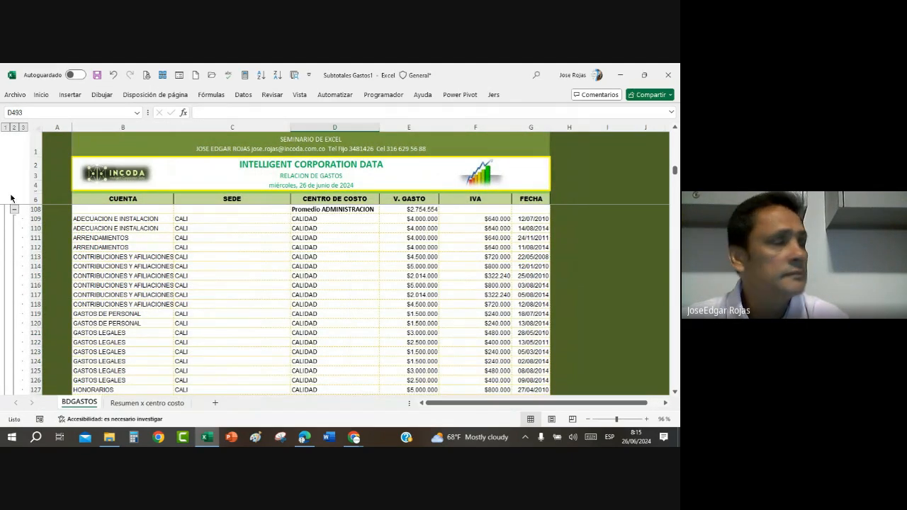
Step: Collapse the BDGASTOS outline to the subtotal rows and select only the visible V. GASTO cells from the header through Promedio general
click(14, 128)
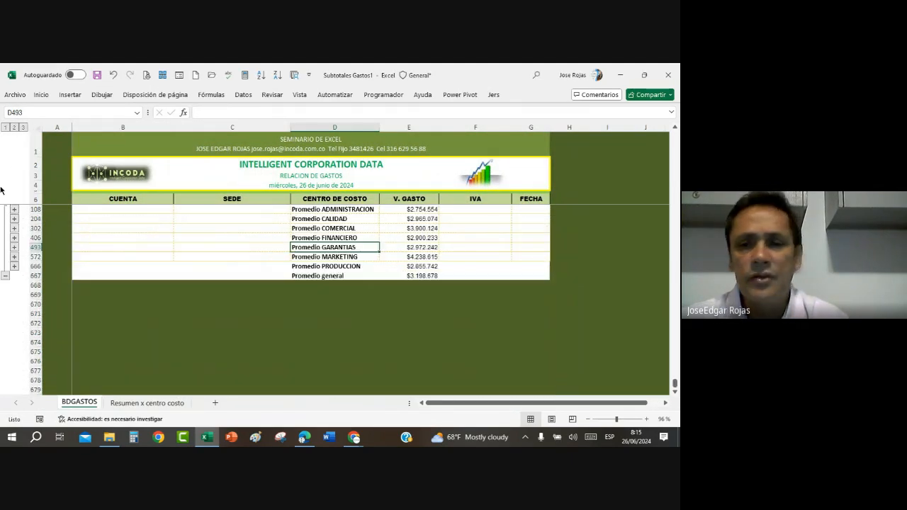
click(423, 248)
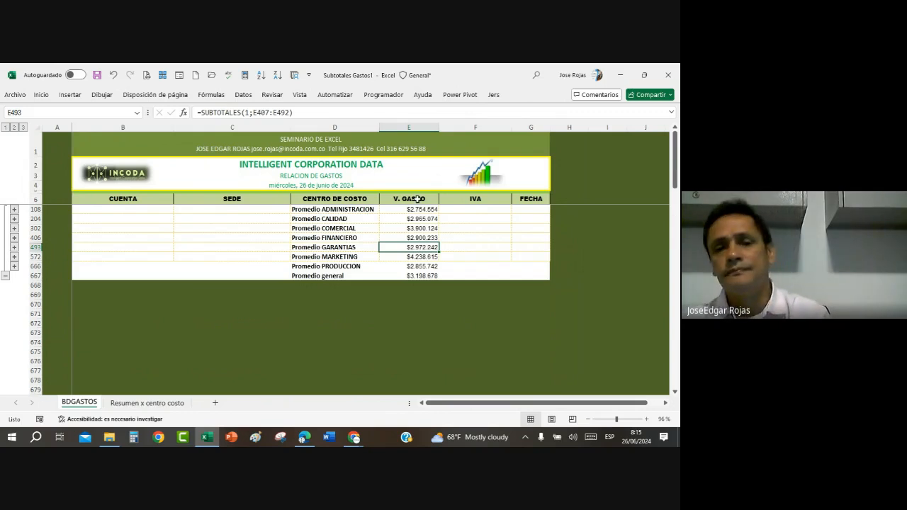
drag(417, 199, 425, 276)
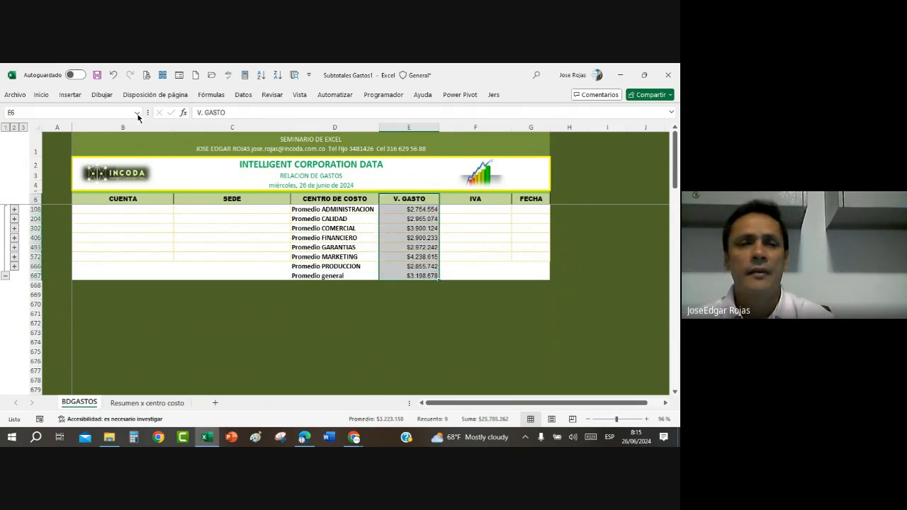
click(163, 76)
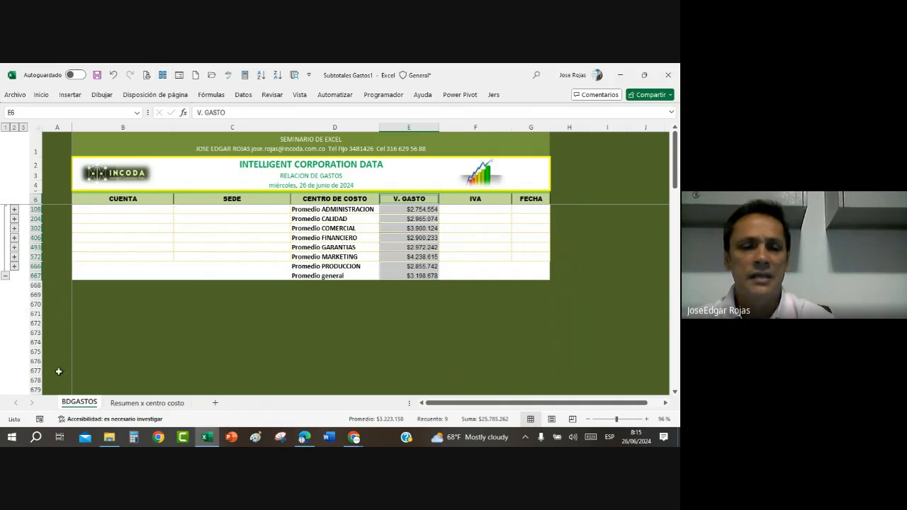
Step: Copy the selected visible averages and paste them at cell E6 of the "Resumen x centro costo" sheet
click(147, 402)
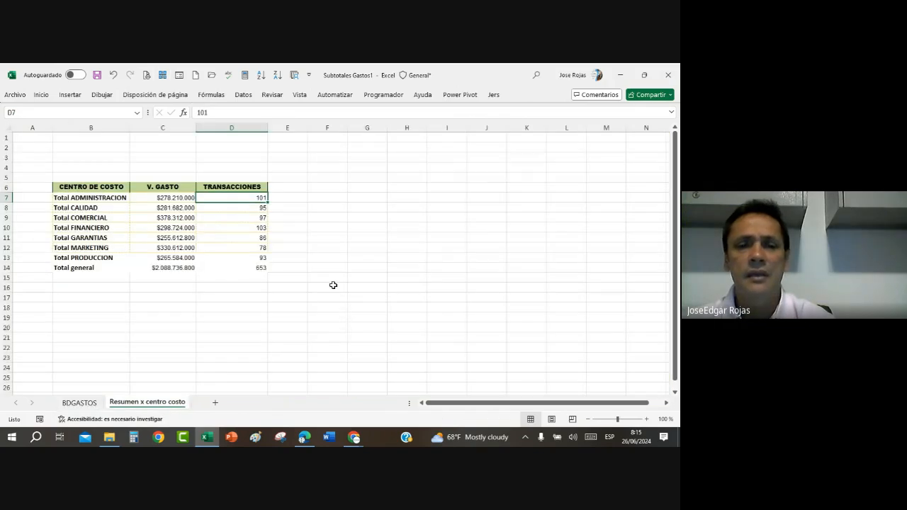
click(289, 187)
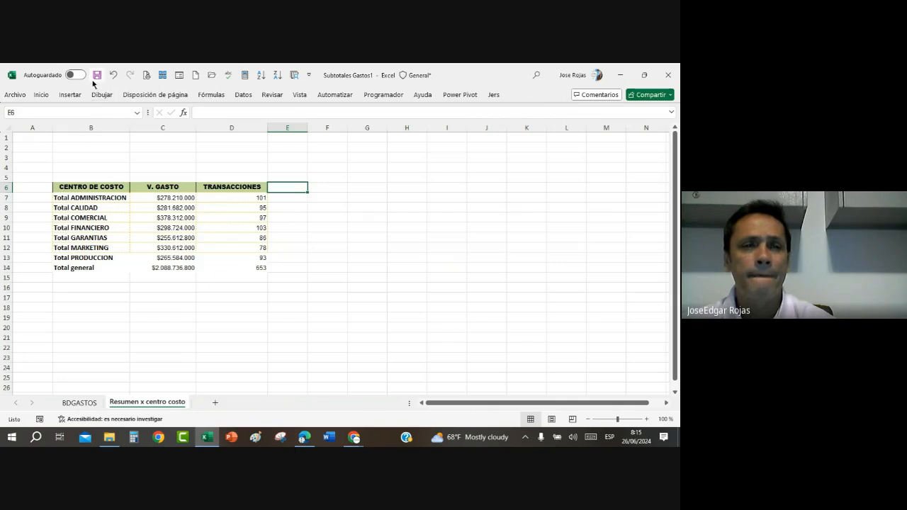
click(42, 95)
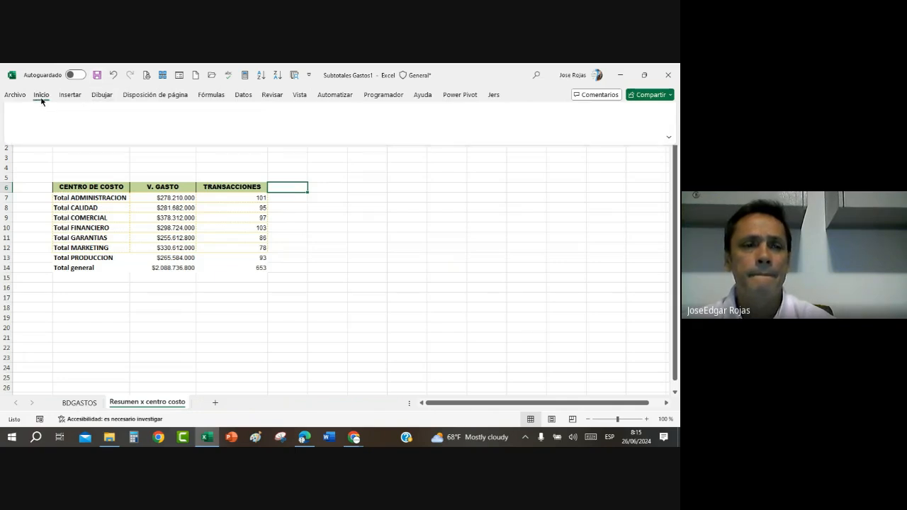
click(93, 403)
click(91, 402)
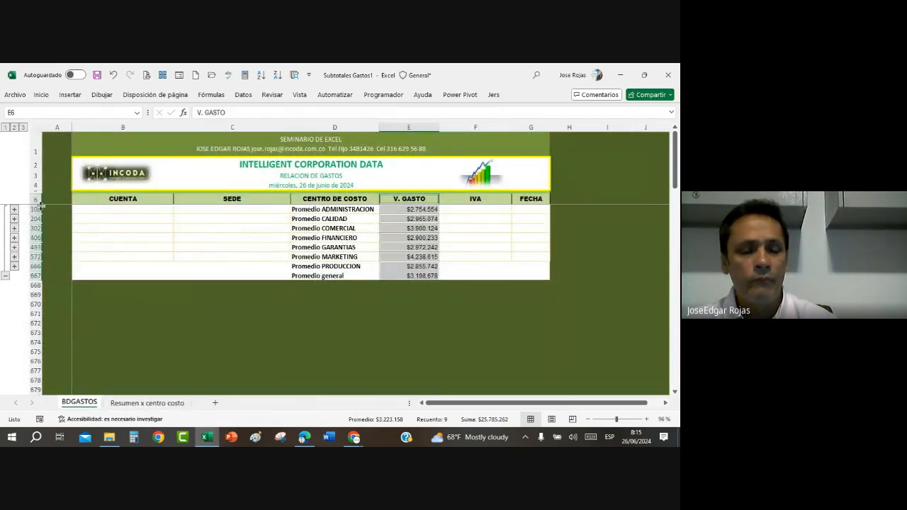
key(ctrl+c)
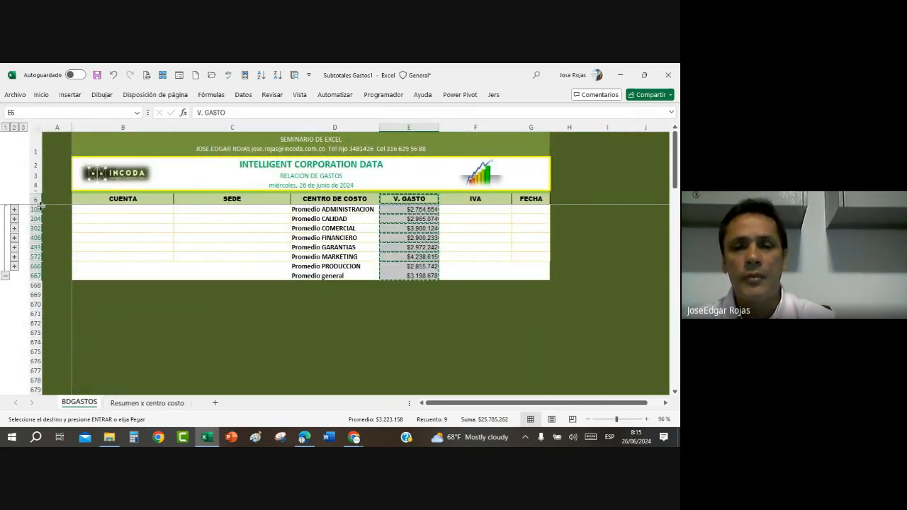
click(139, 402)
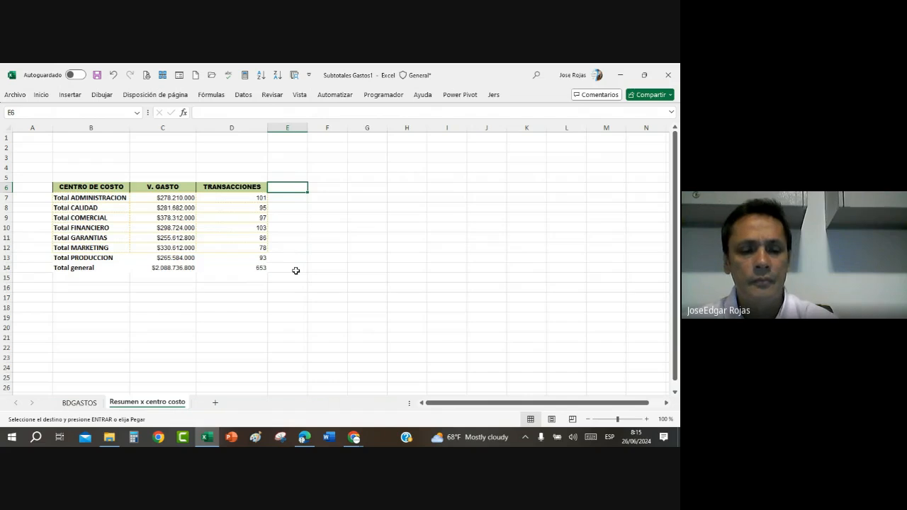
key(ctrl+v)
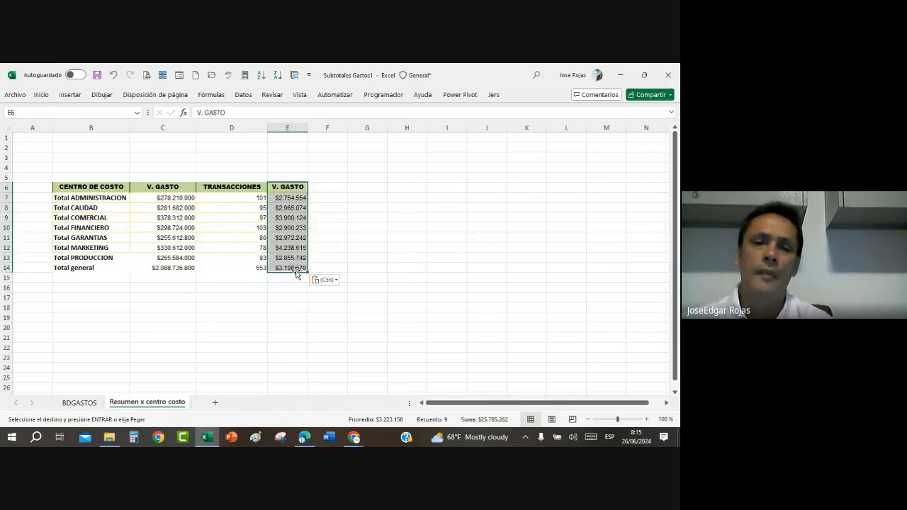
click(297, 299)
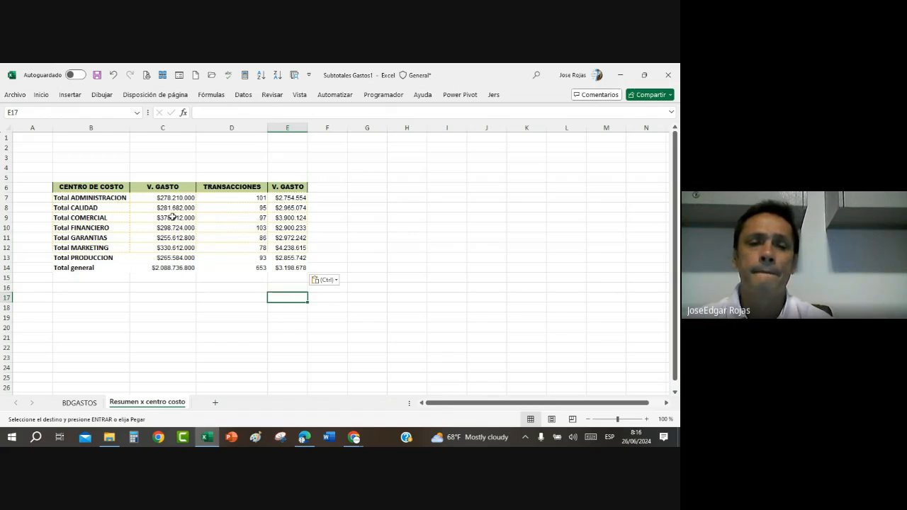
Step: Center the TRANSACCIONES values in cells D7:D14 horizontally
drag(229, 197, 226, 266)
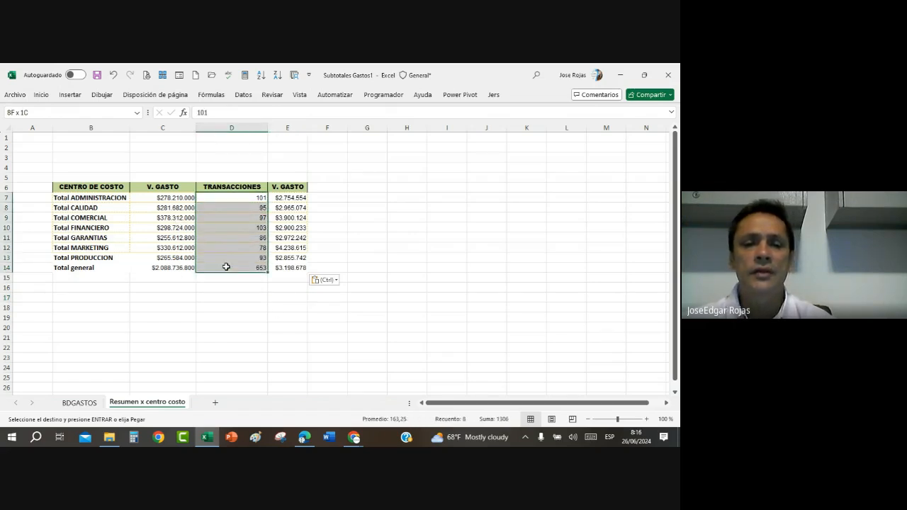
click(41, 95)
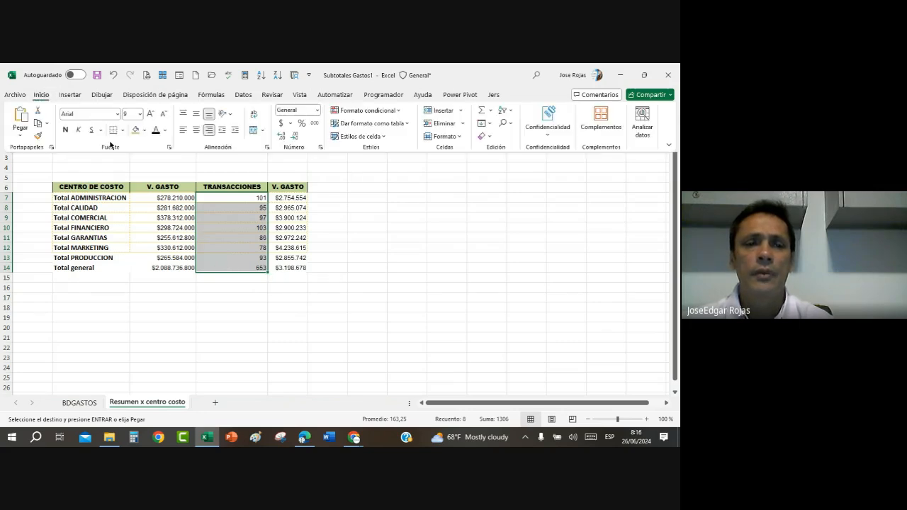
click(198, 133)
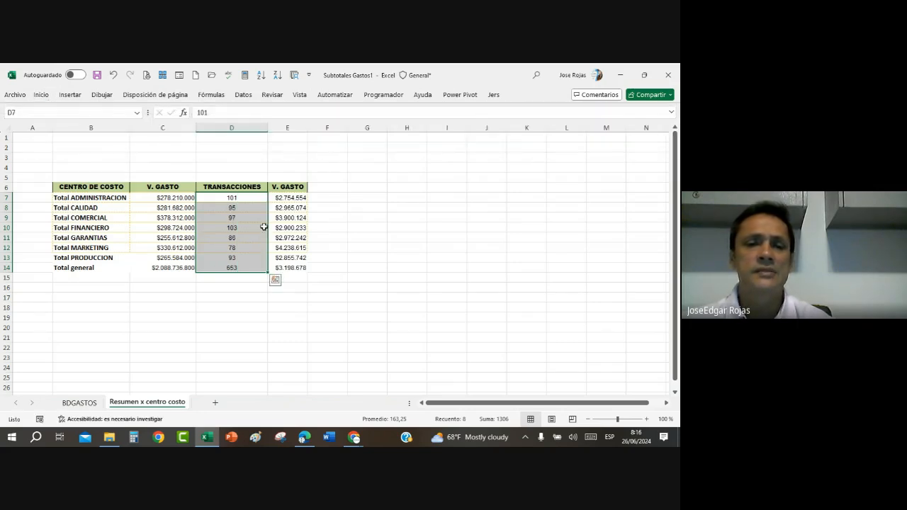
click(168, 198)
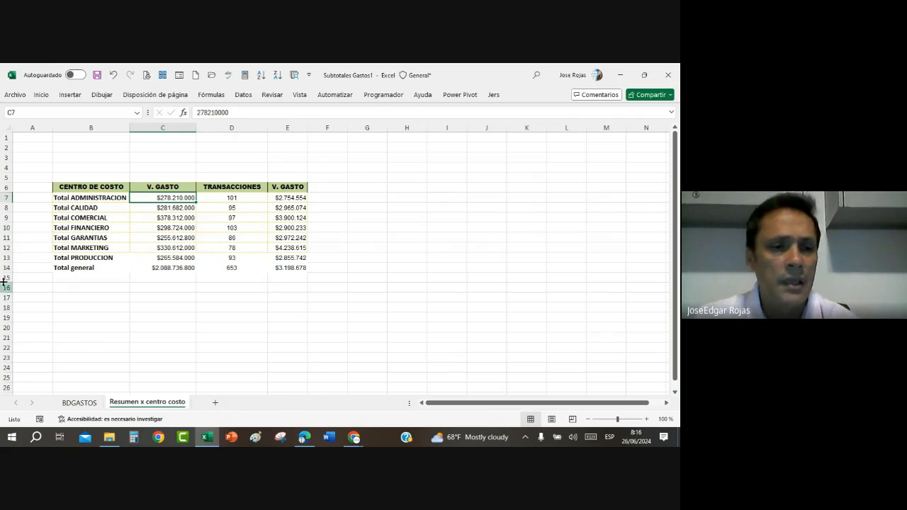
Step: Increase the height of rows 6 to 14 uniformly and widen column E of the summary table
drag(6, 187, 9, 270)
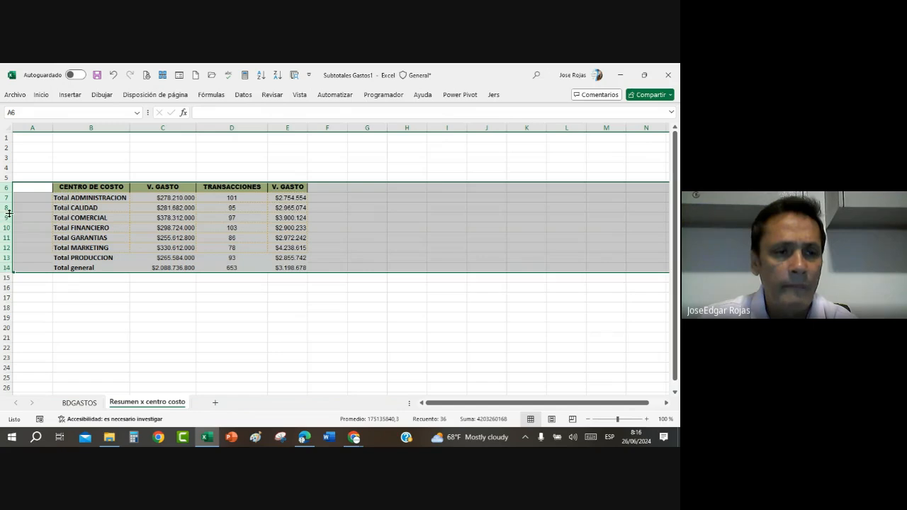
drag(5, 217, 8, 221)
click(391, 290)
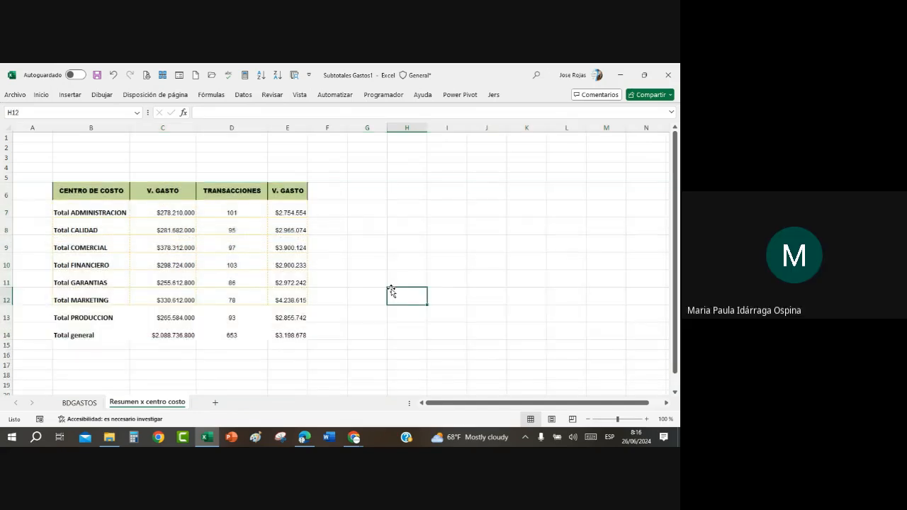
drag(307, 127, 326, 128)
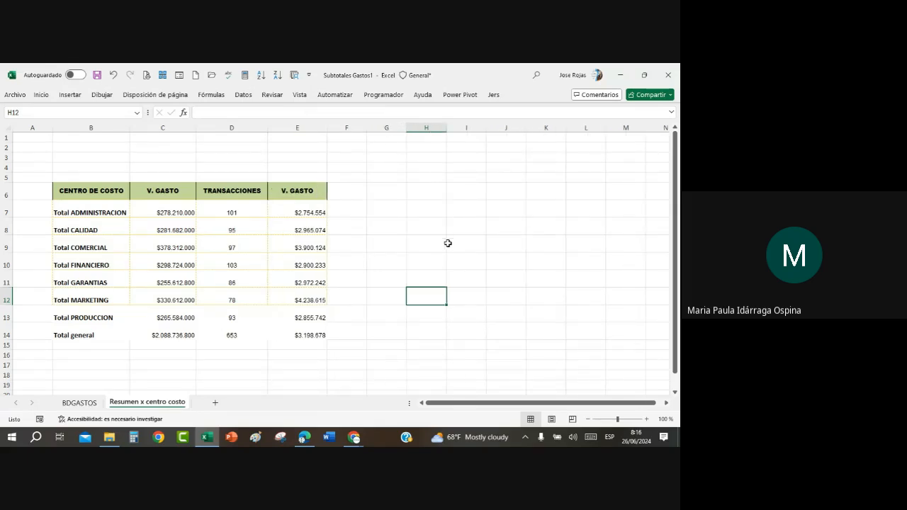
Step: Return to the BDGASTOS sheet and open the Quick Access Toolbar customization options with Todos los comandos as the command source
click(78, 403)
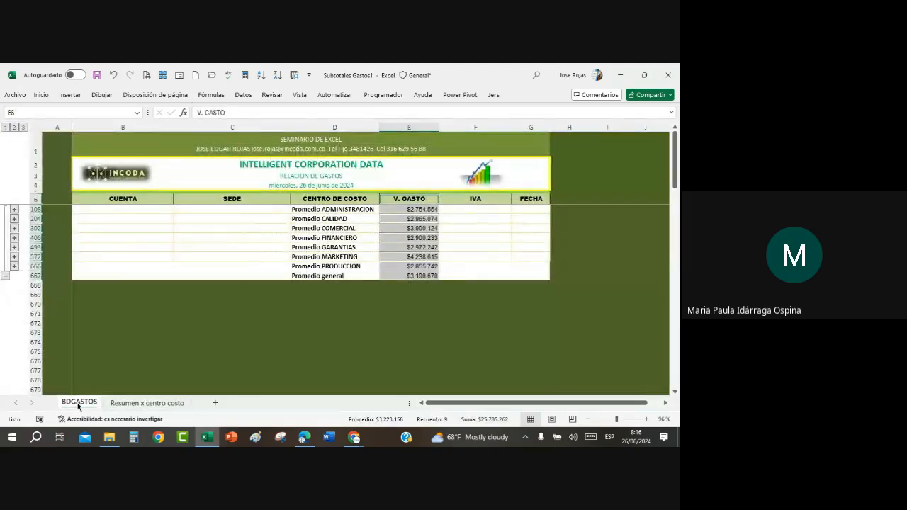
click(398, 249)
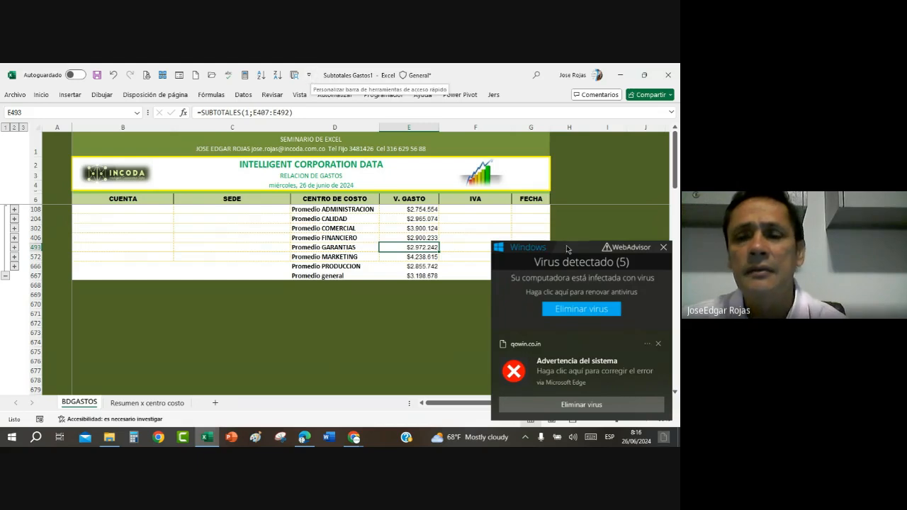
click(369, 231)
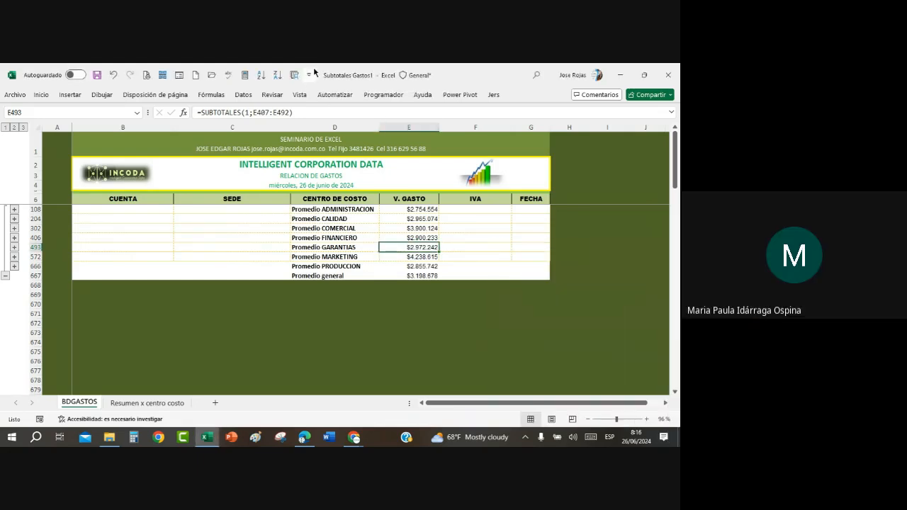
click(310, 76)
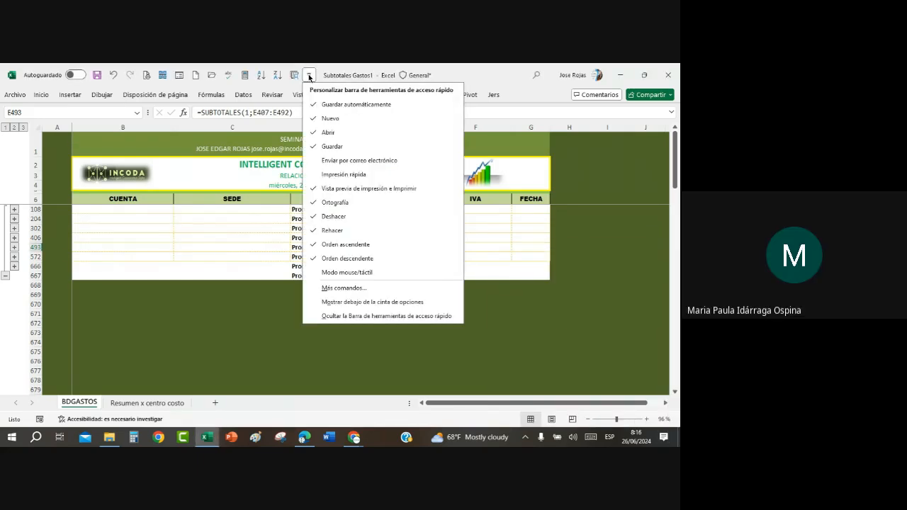
click(367, 289)
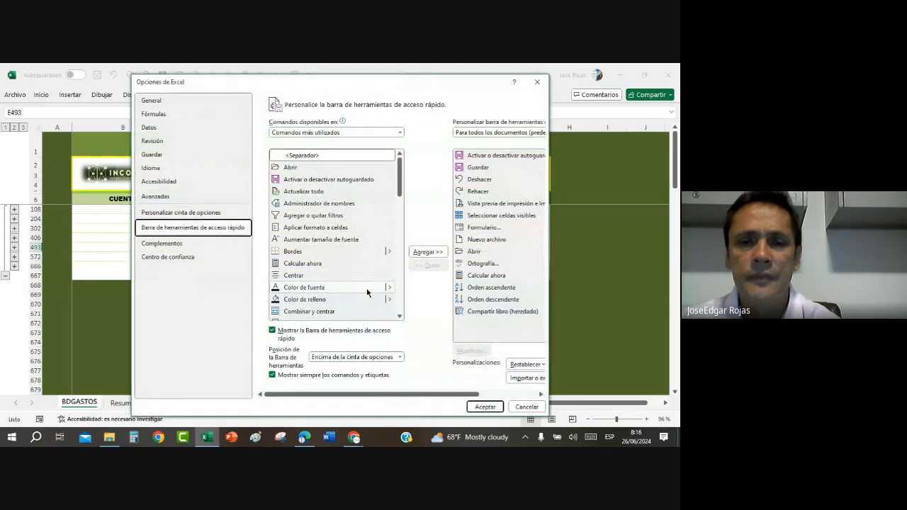
click(400, 133)
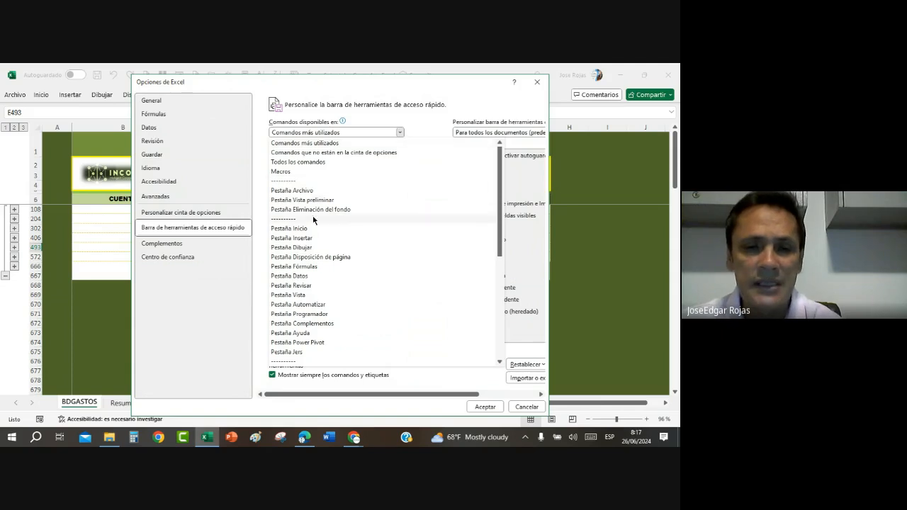
click(318, 162)
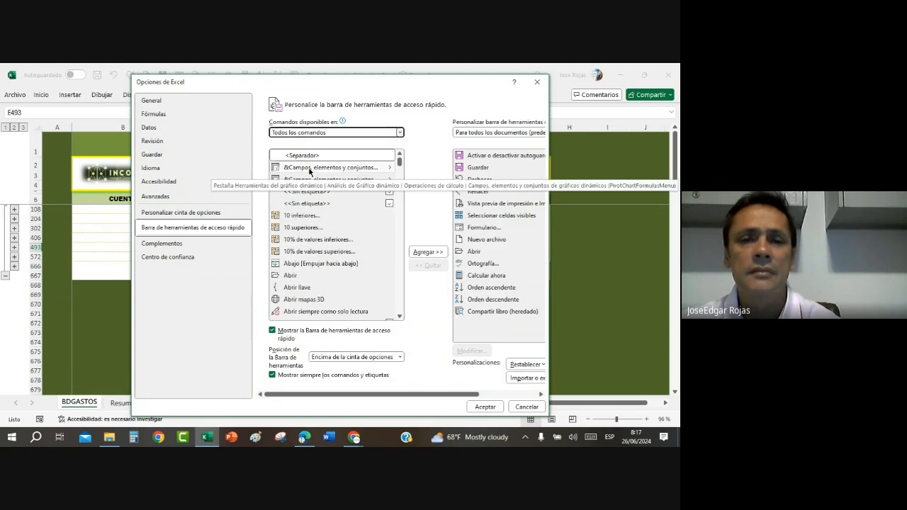
Step: Look through the commands starting with S for Seleccionar celdas visibles and leave the options without applying changes
click(309, 171)
key(s)
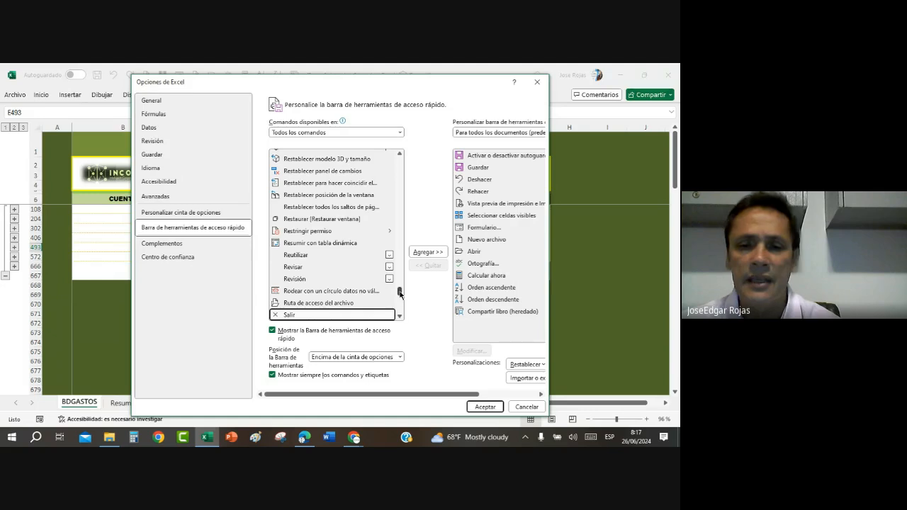
click(400, 316)
click(400, 316)
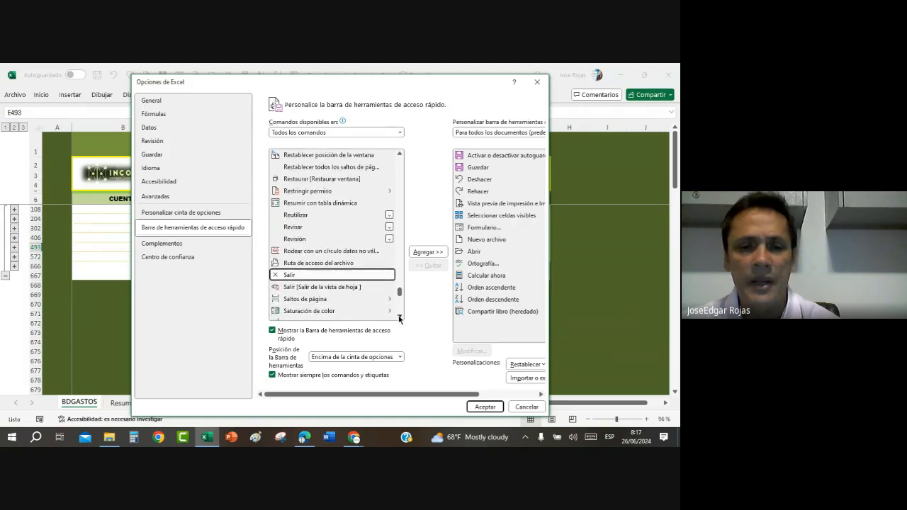
click(400, 316)
click(399, 317)
click(400, 317)
click(399, 317)
click(400, 316)
click(399, 316)
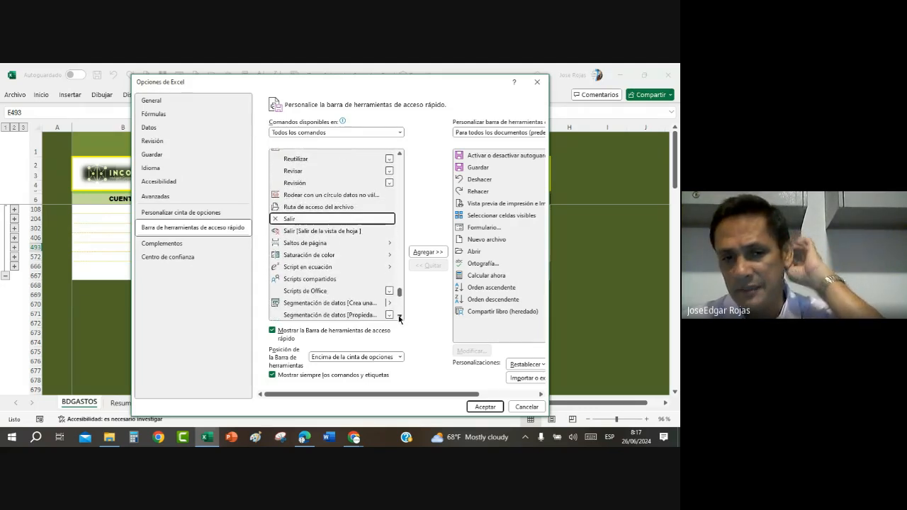
click(400, 316)
click(399, 317)
click(399, 317)
click(399, 317)
click(399, 317)
click(400, 317)
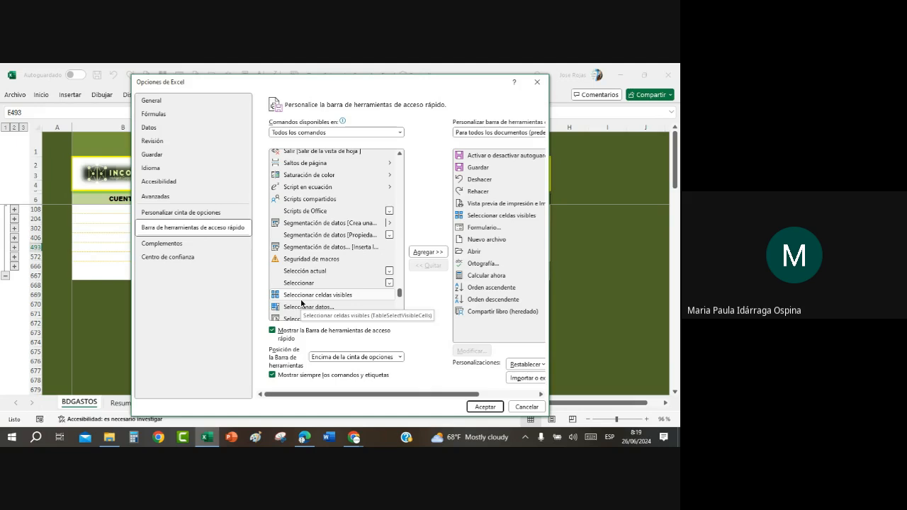
click(526, 406)
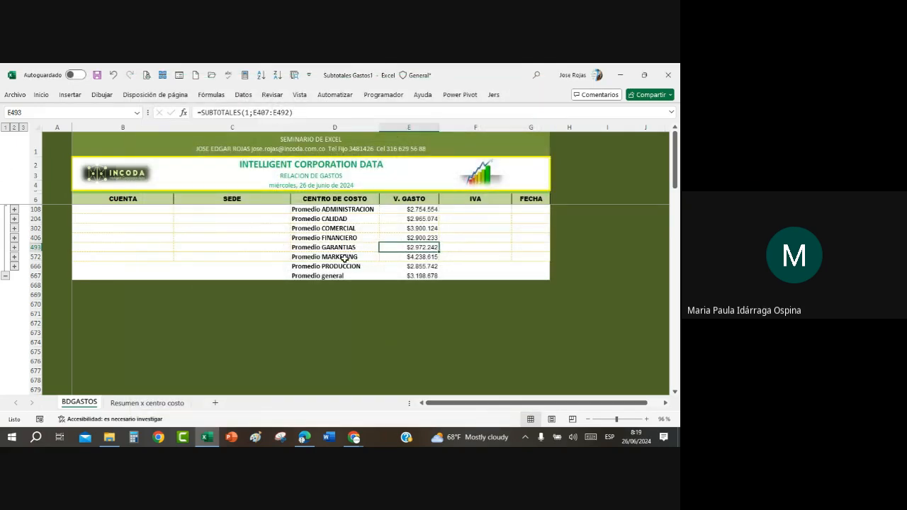
Step: Look through Todos los comandos in the Quick Access Toolbar customization options again and leave without applying changes
click(344, 259)
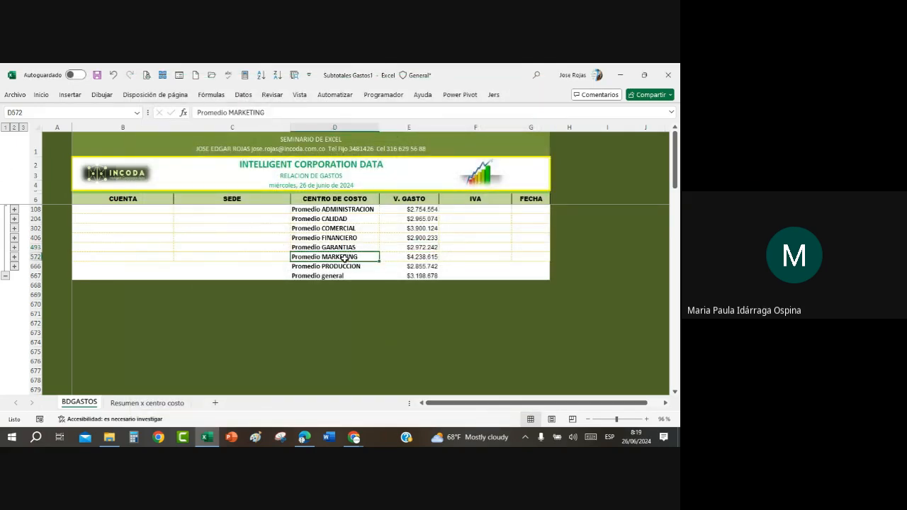
click(308, 74)
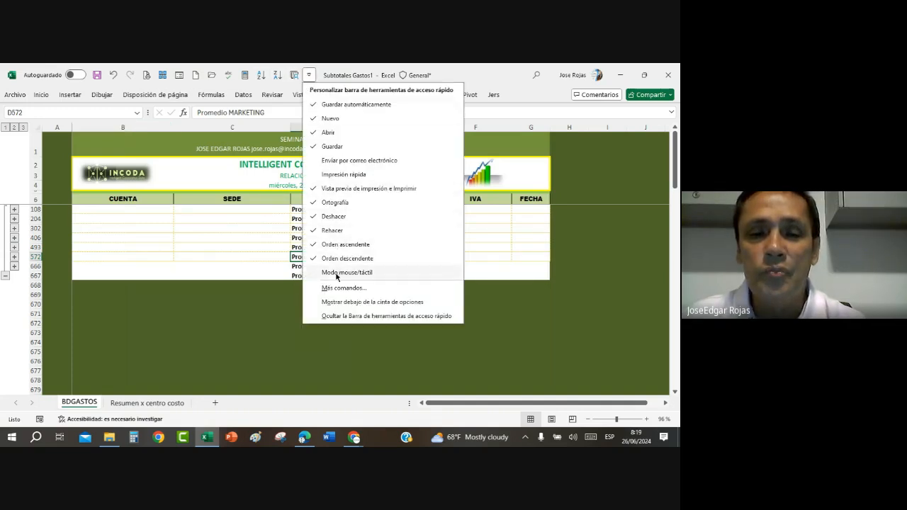
click(336, 288)
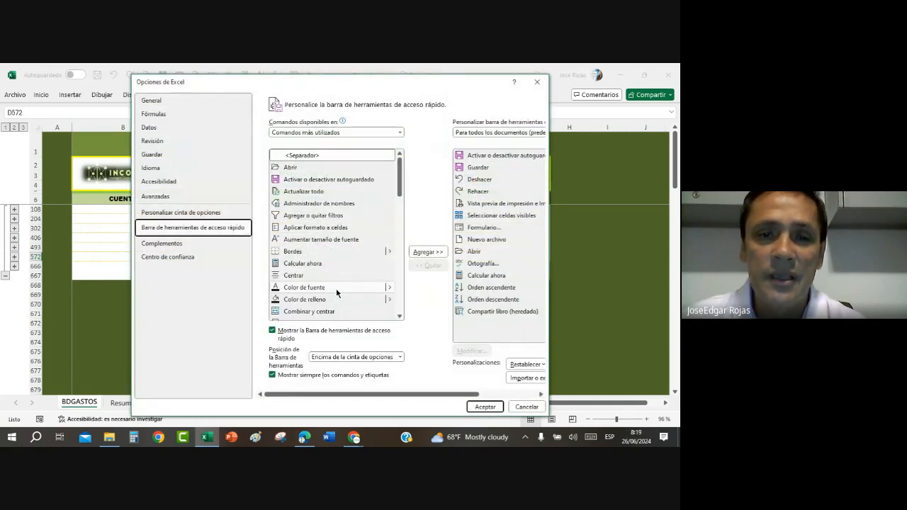
click(400, 133)
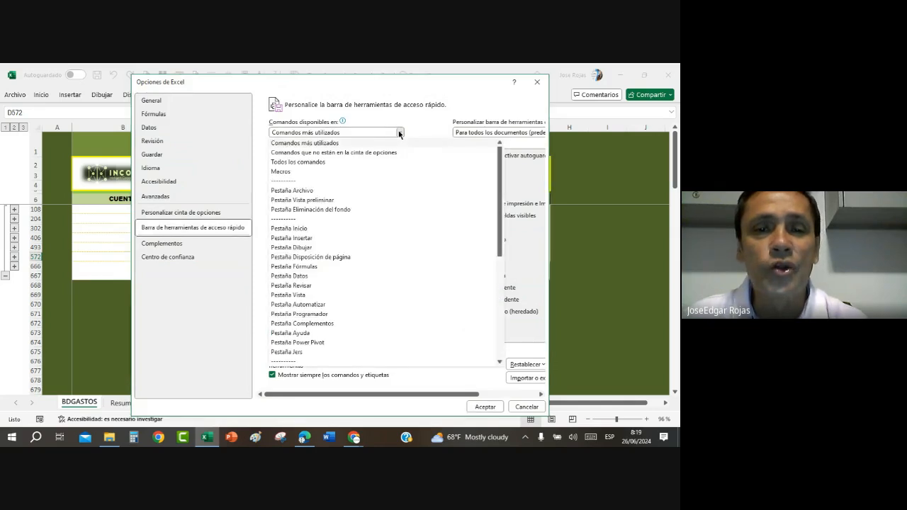
click(295, 164)
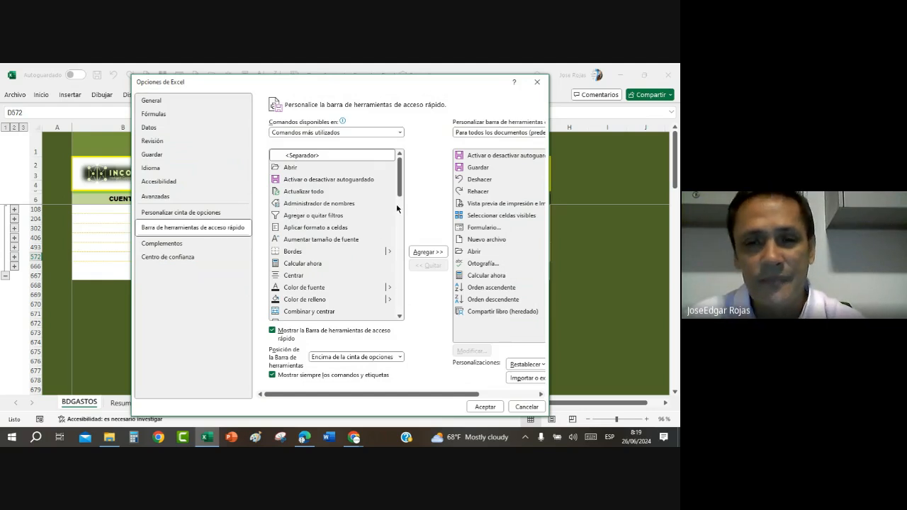
scroll(400, 213, down, 10)
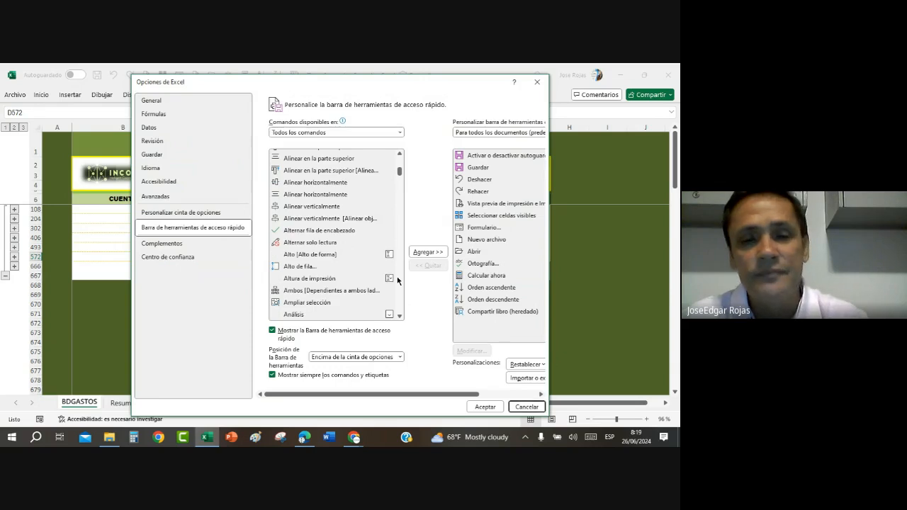
key(Escape)
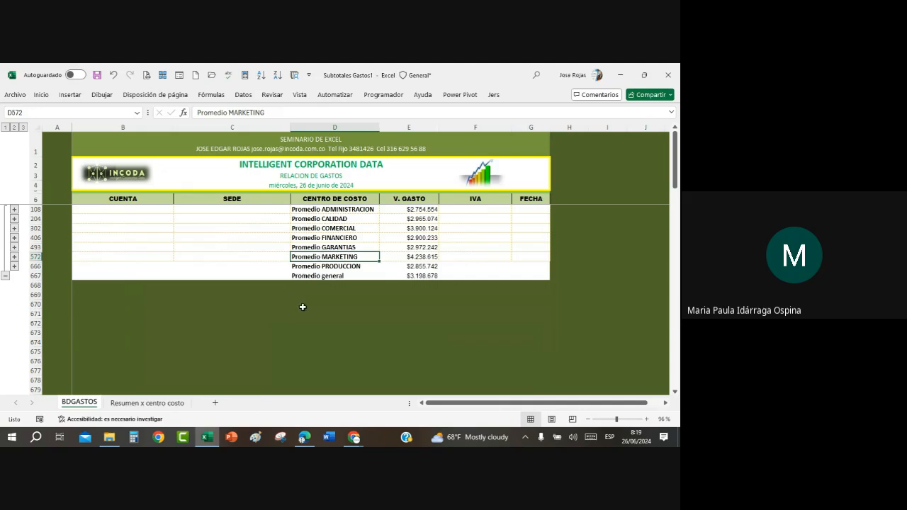
Step: On the Resumen x centro costo sheet, replace every TOTAL in column B with nothing
click(146, 405)
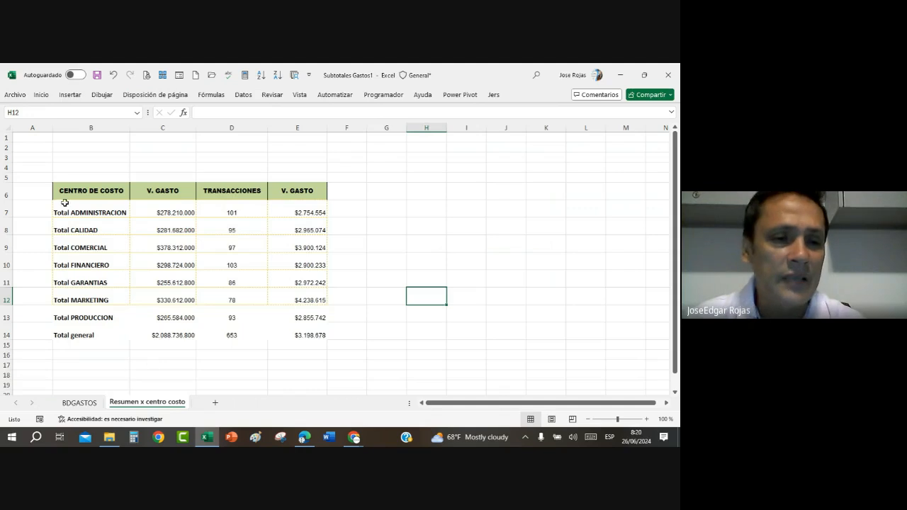
click(97, 374)
click(85, 282)
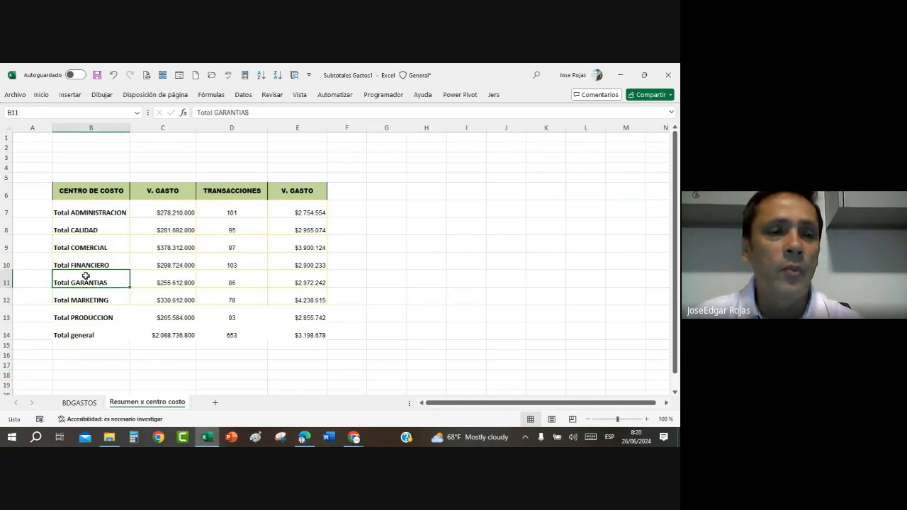
click(93, 128)
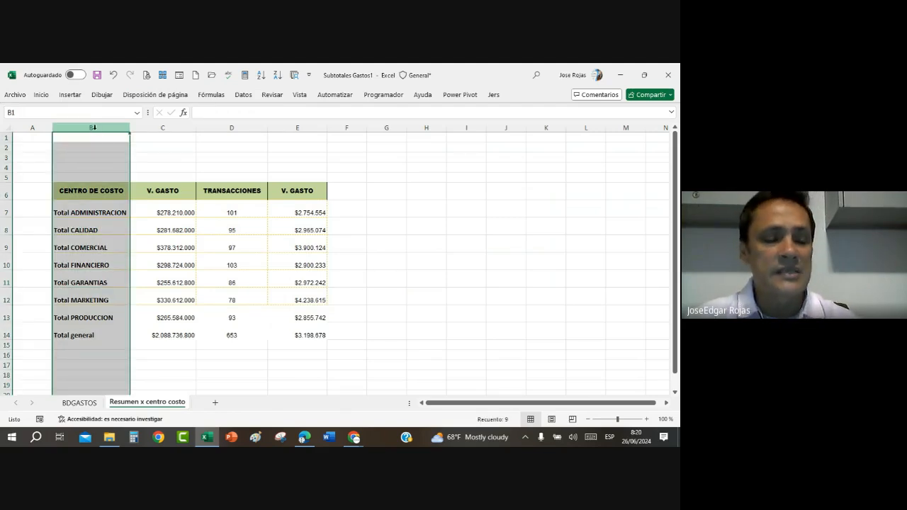
key(ctrl+l)
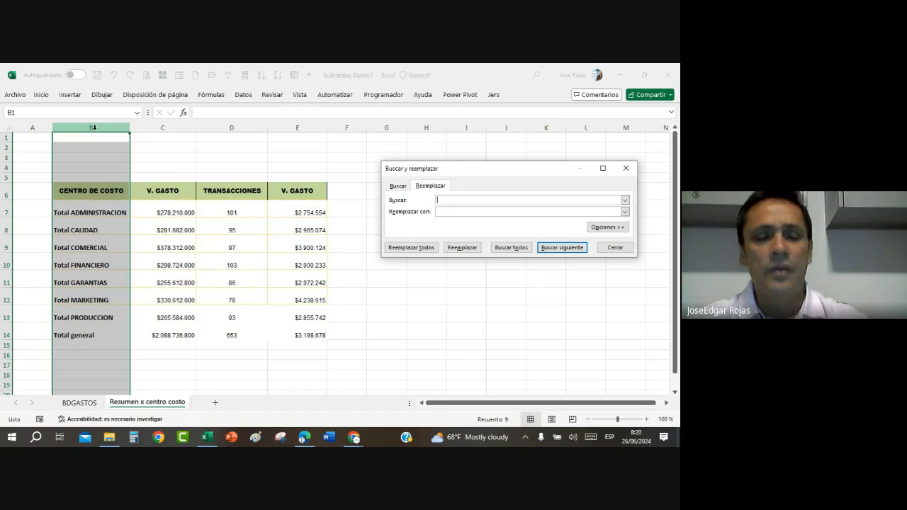
text(TOTAL)
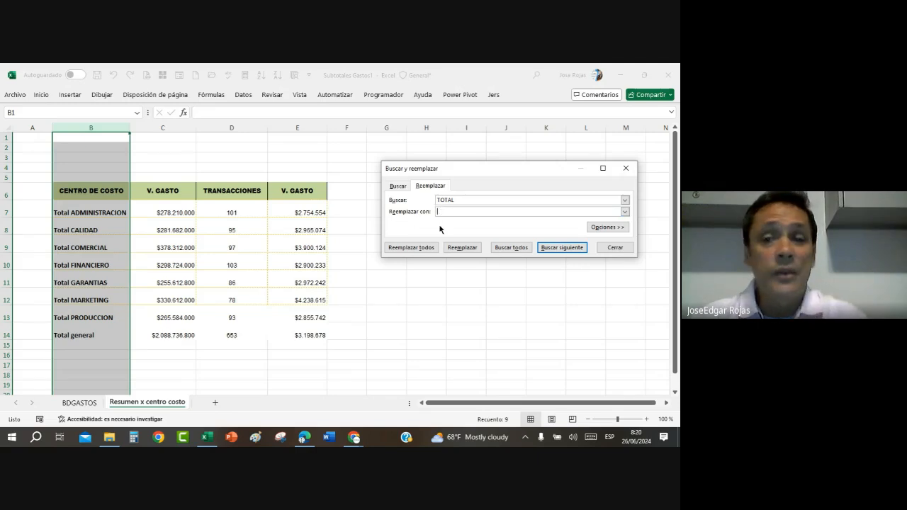
click(423, 250)
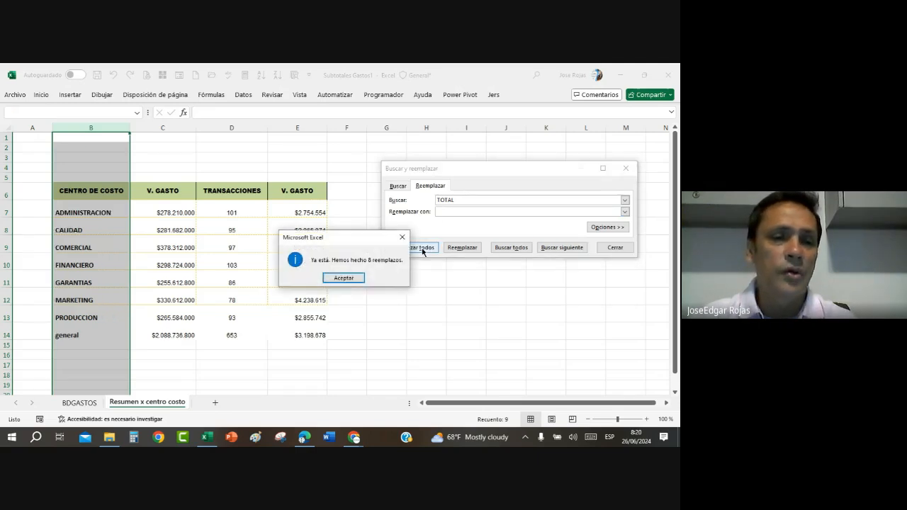
click(343, 278)
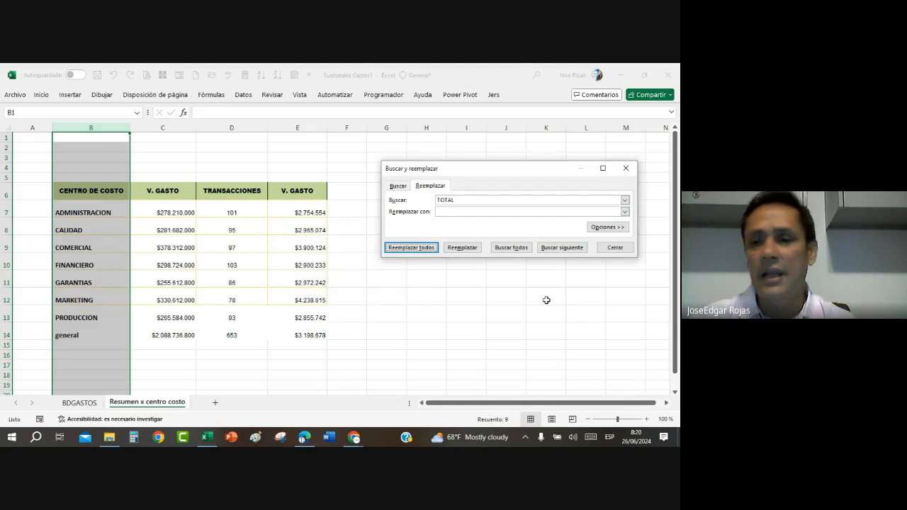
click(615, 248)
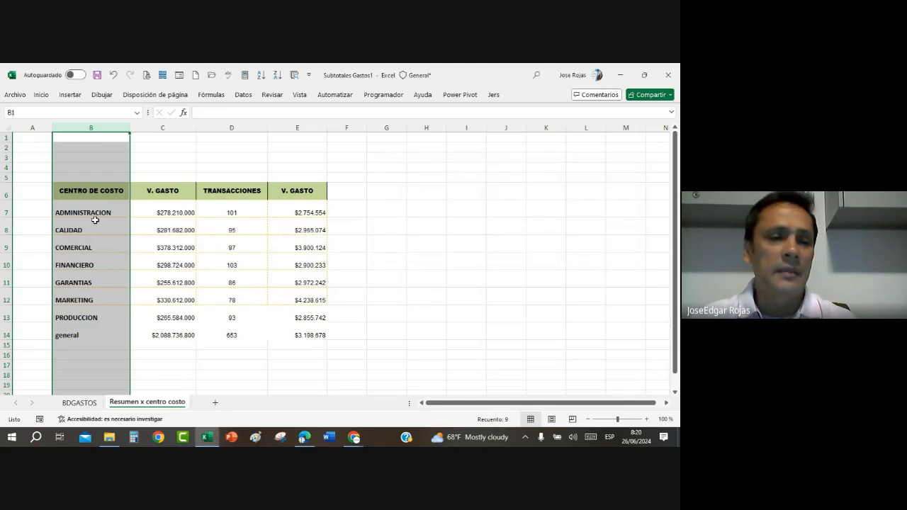
Step: Enter TOTAL GENERAL as the label of the last summary row in cell B14
click(92, 334)
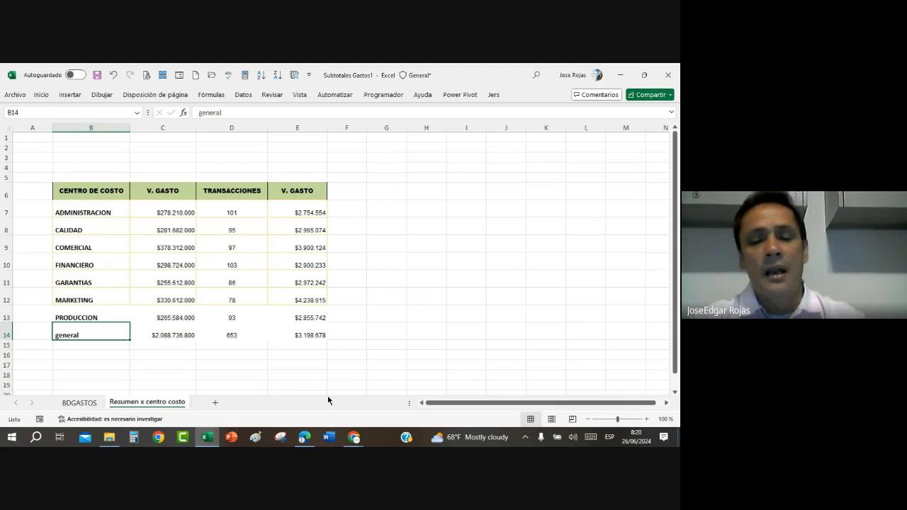
text(TOTAL GEN)
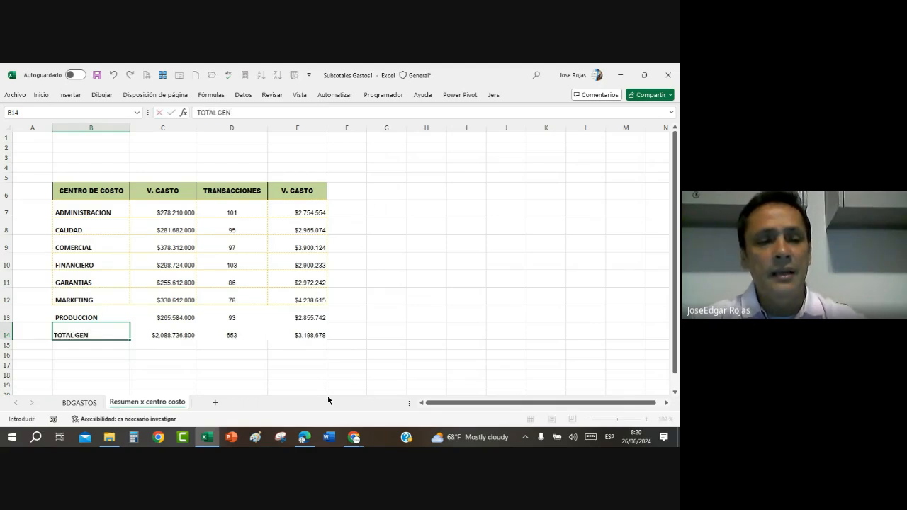
text(ERAL)
key(Return)
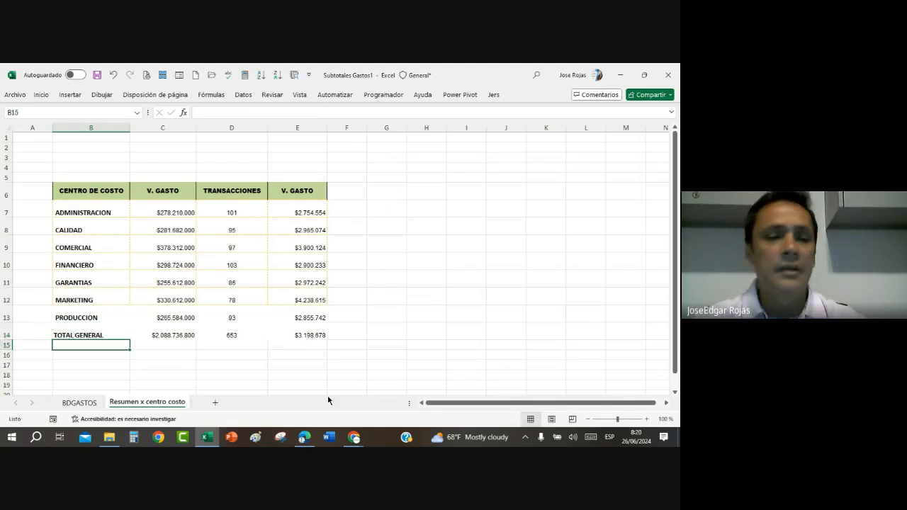
Step: Widen column F and enter the header INDICADOR GASTO in cell F6
click(351, 191)
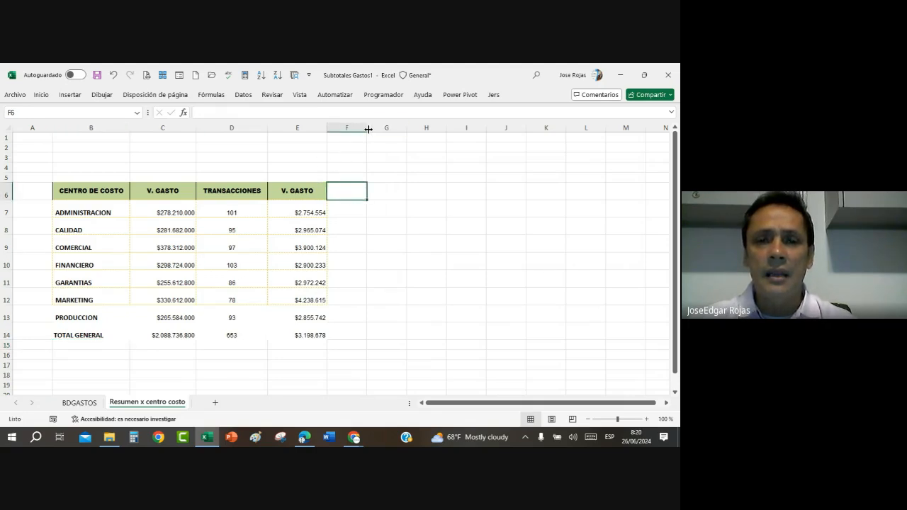
drag(367, 129, 449, 134)
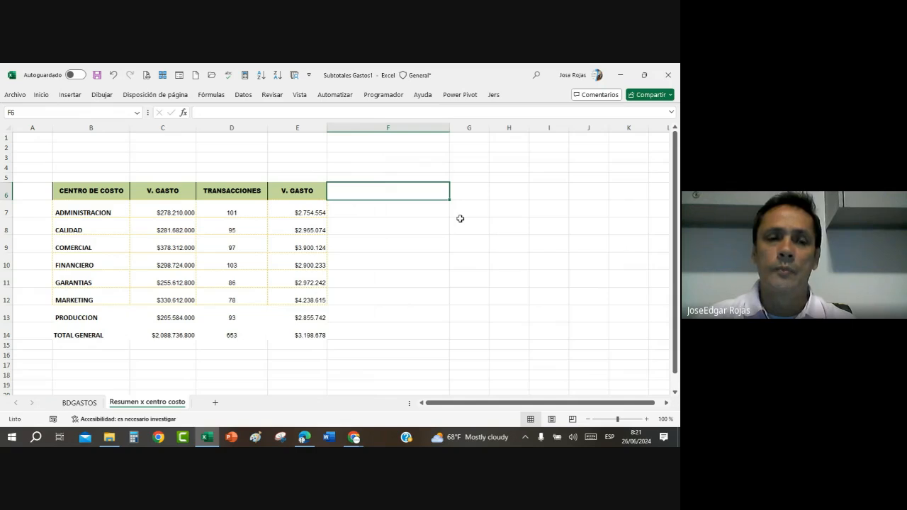
text(I)
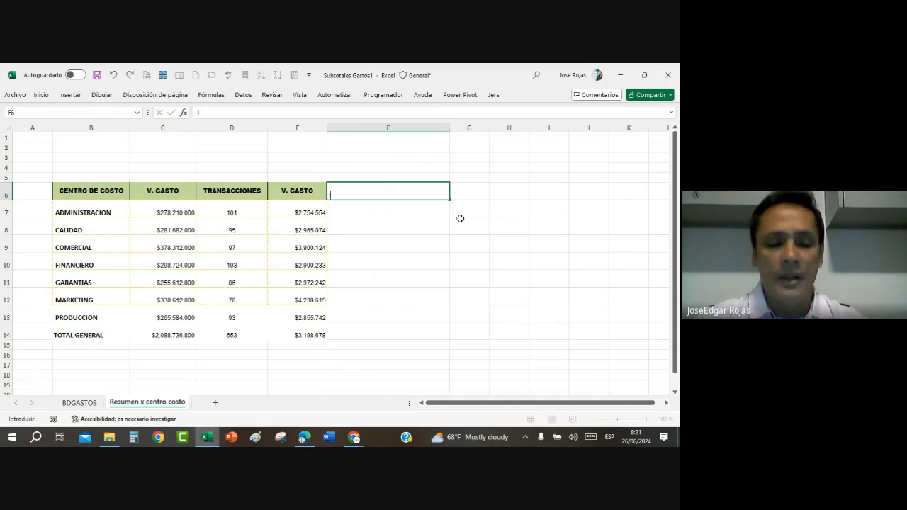
text(NDICADOR GASTOS)
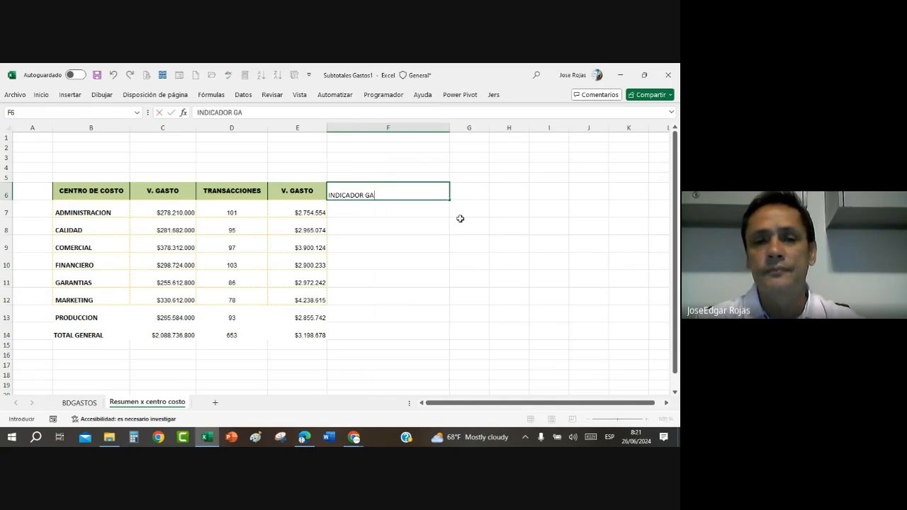
key(BackSpace)
key(BackSpace)
key(BackSpace)
key(BackSpace)
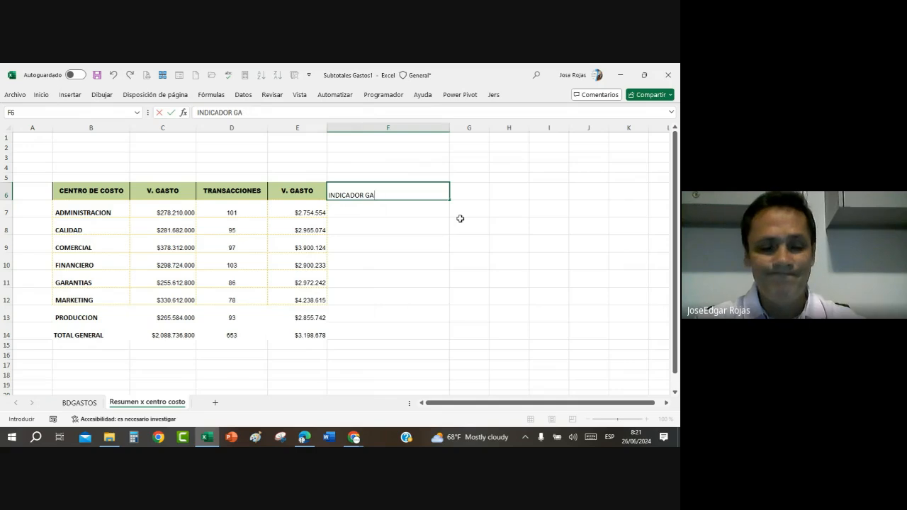
text(STO)
key(Return)
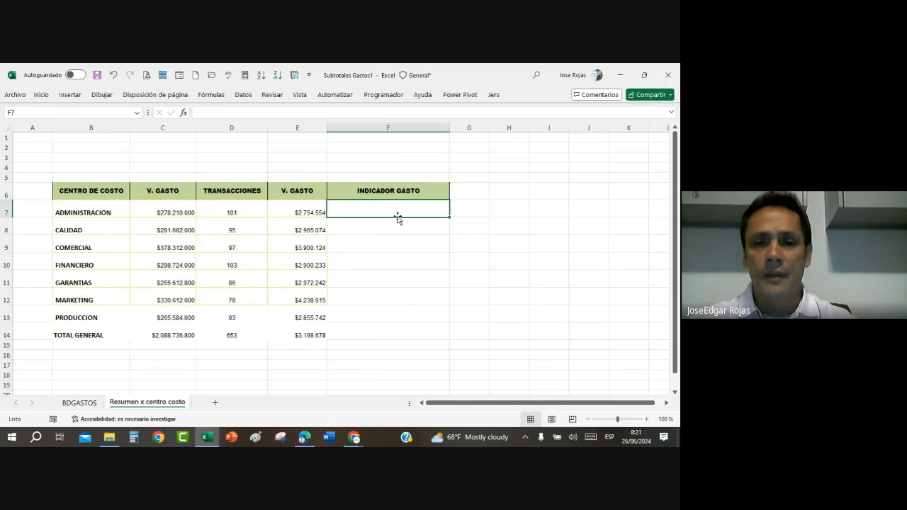
Step: Rename the header in cell E6 to PROMEDIO
drag(398, 211, 397, 326)
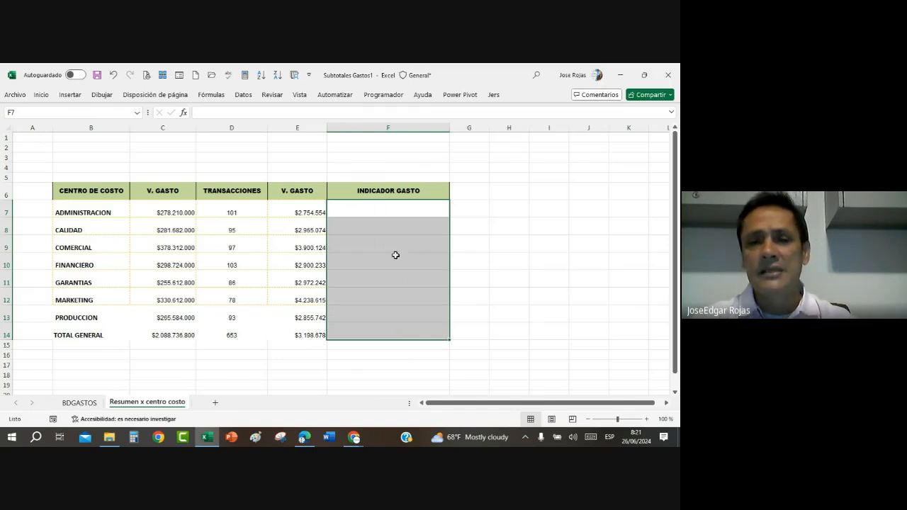
click(404, 204)
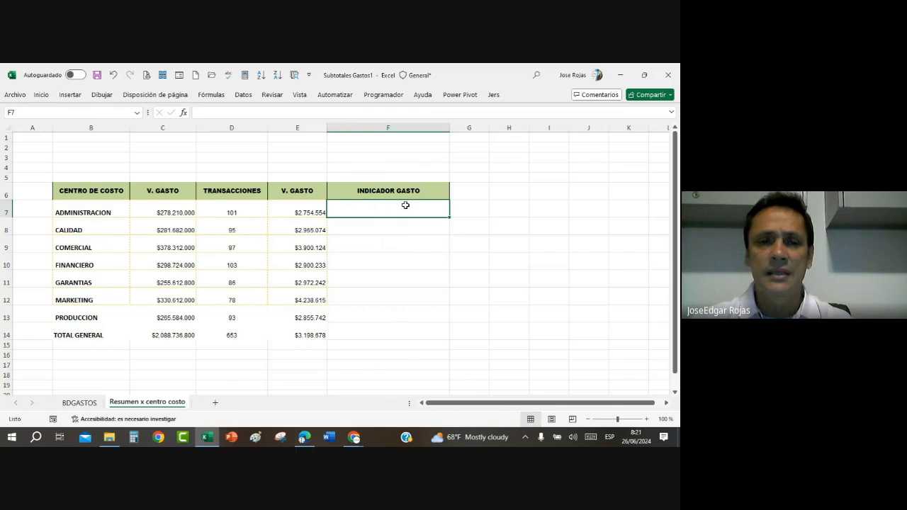
click(303, 197)
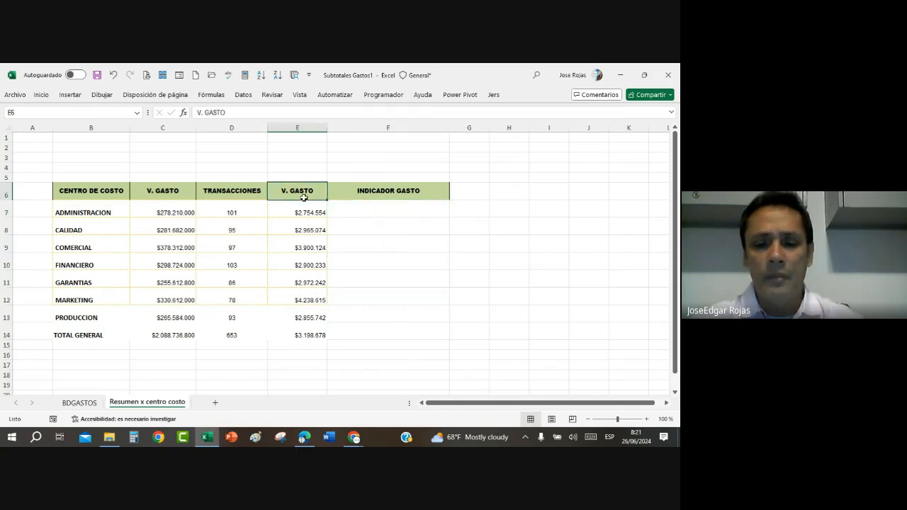
text(PROMEDIO)
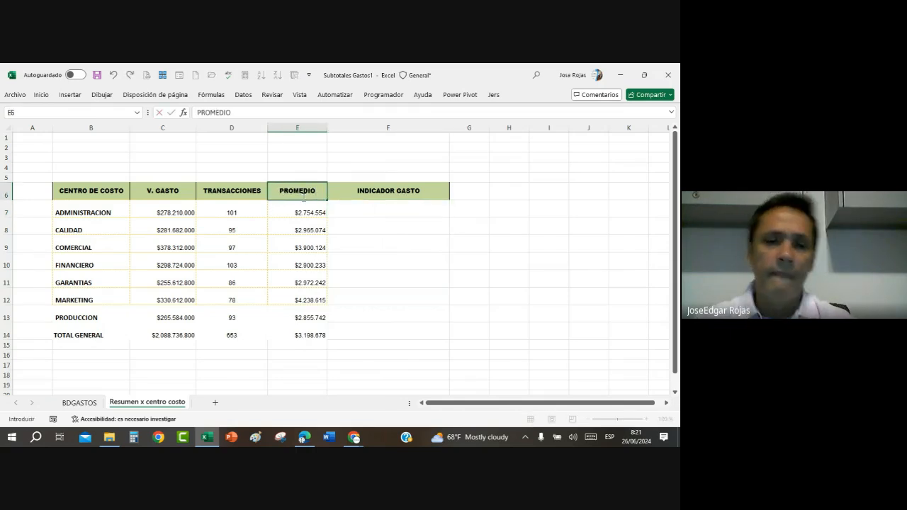
click(399, 211)
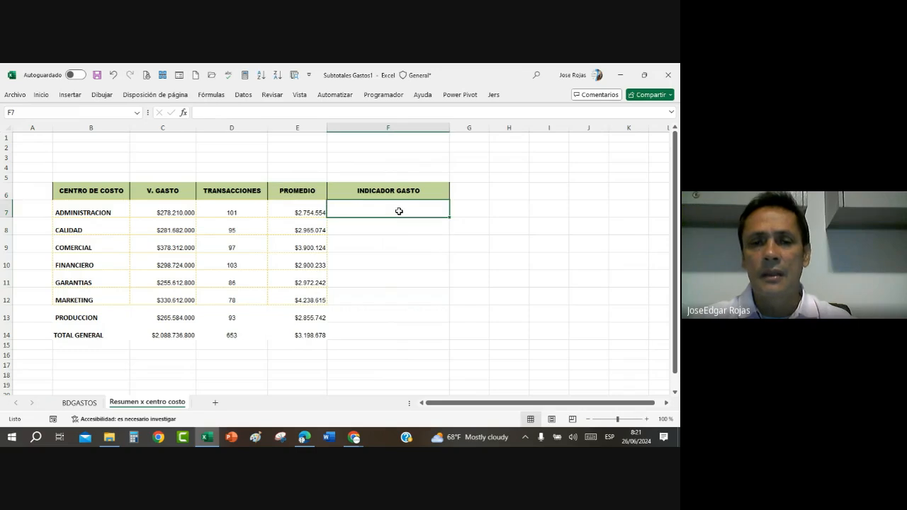
Step: Fill F7:F14 with the array formula =C7:C14/C14, dividing each V. GASTO value by the grand total
drag(399, 211, 400, 330)
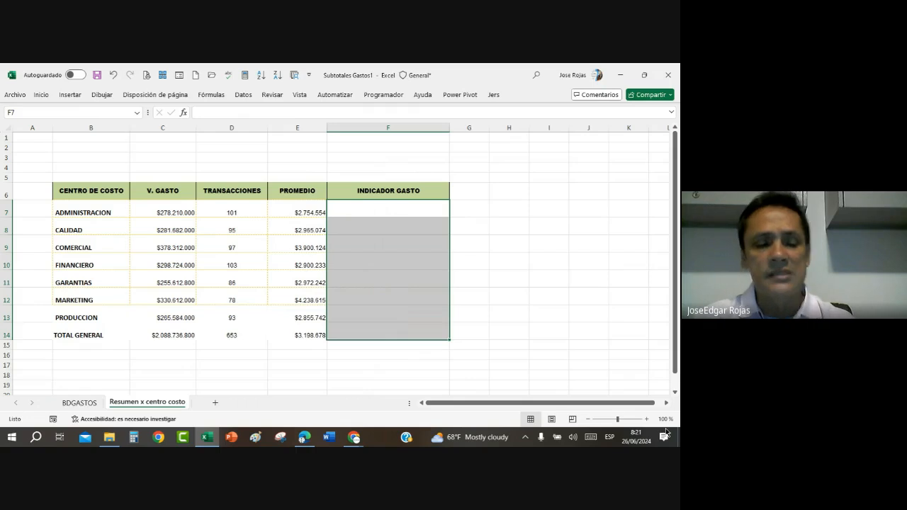
text(¡)
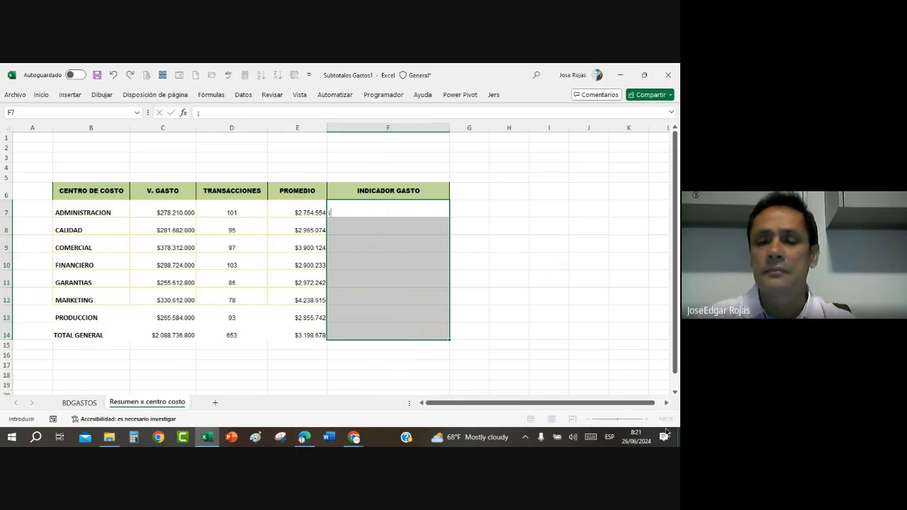
text(=)
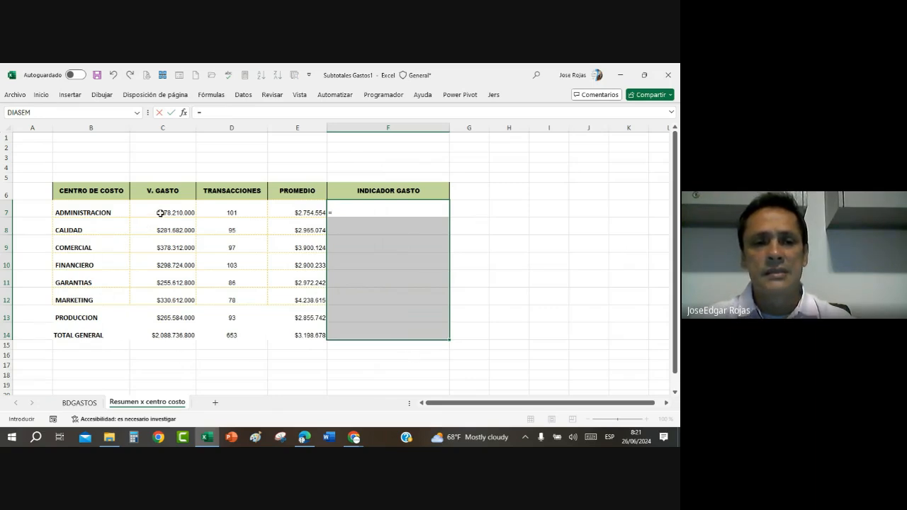
drag(160, 212, 157, 332)
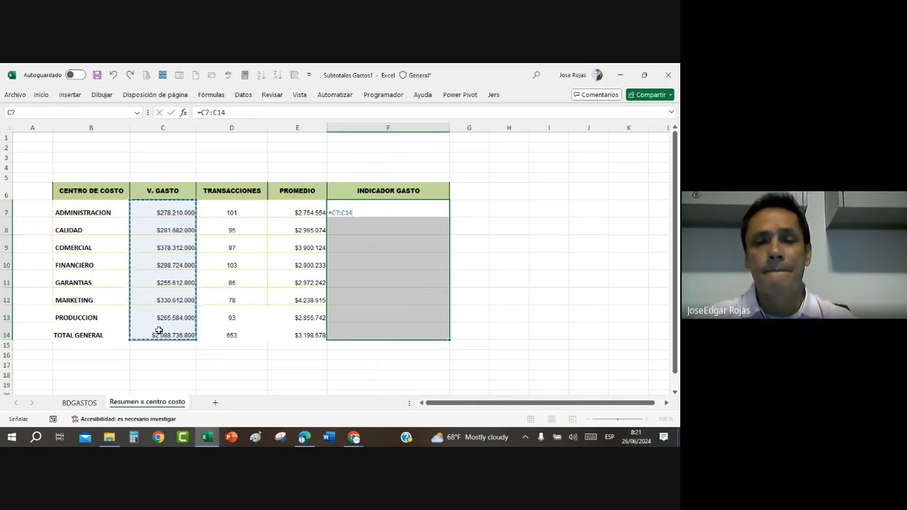
text(/)
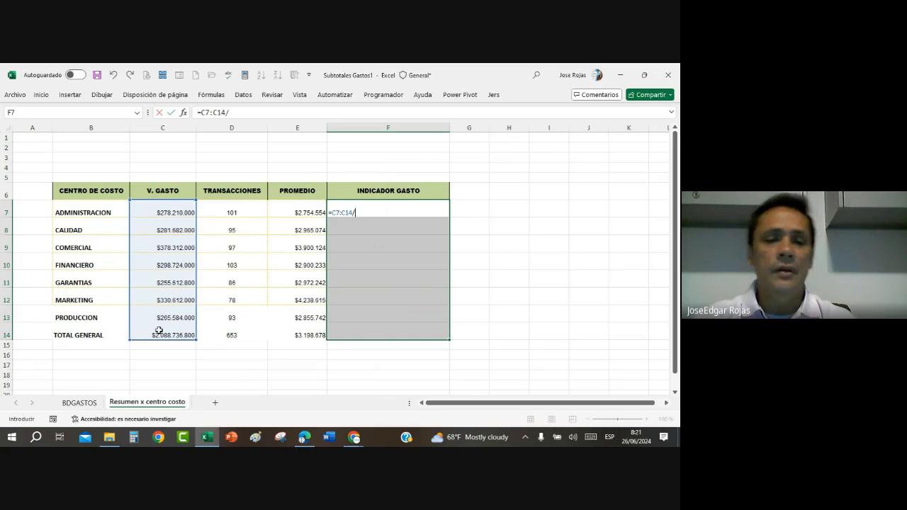
click(170, 335)
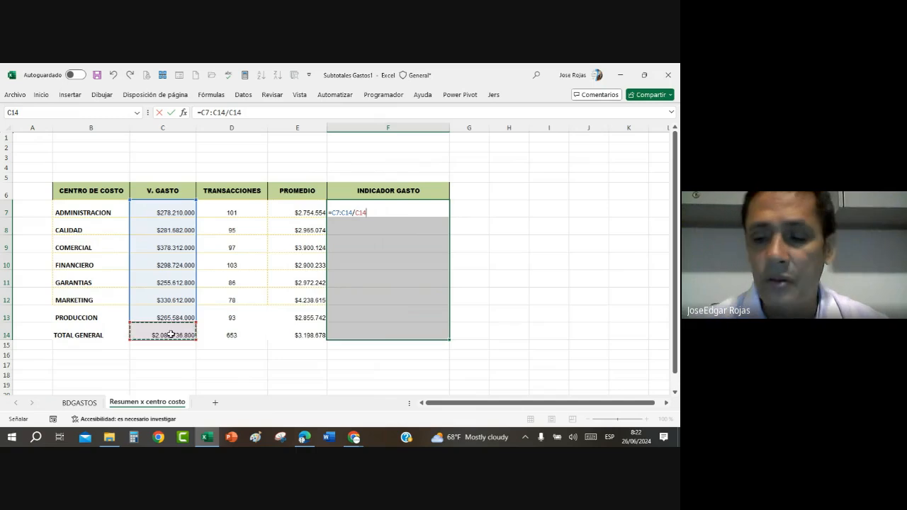
key(ctrl+shift+Return)
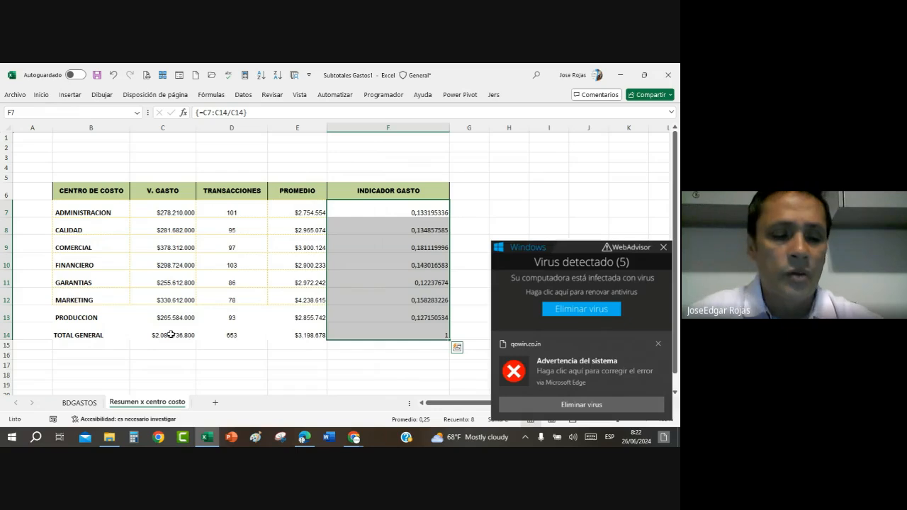
Step: Format the INDICADOR GASTO values in F7:F14 as percentages with two decimals and dismiss the notification pop-up
key(ctrl+shift+5)
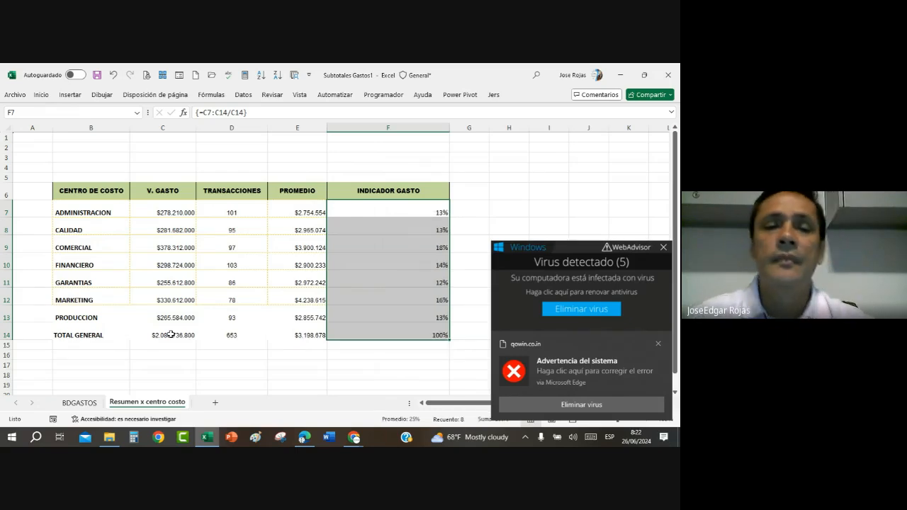
click(45, 95)
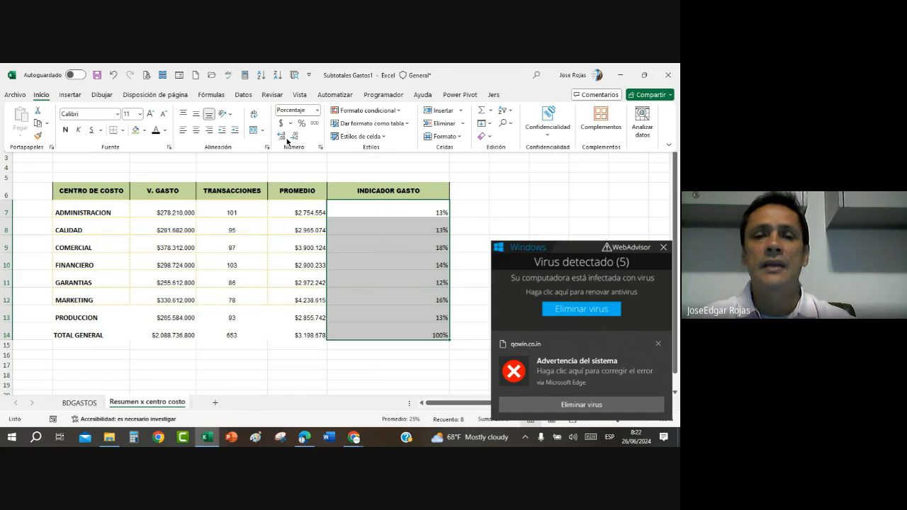
click(283, 138)
click(284, 138)
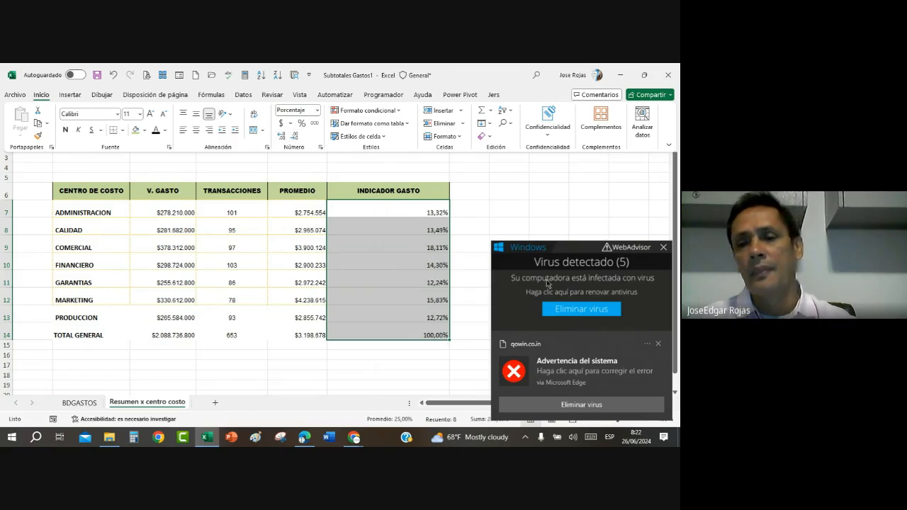
click(658, 345)
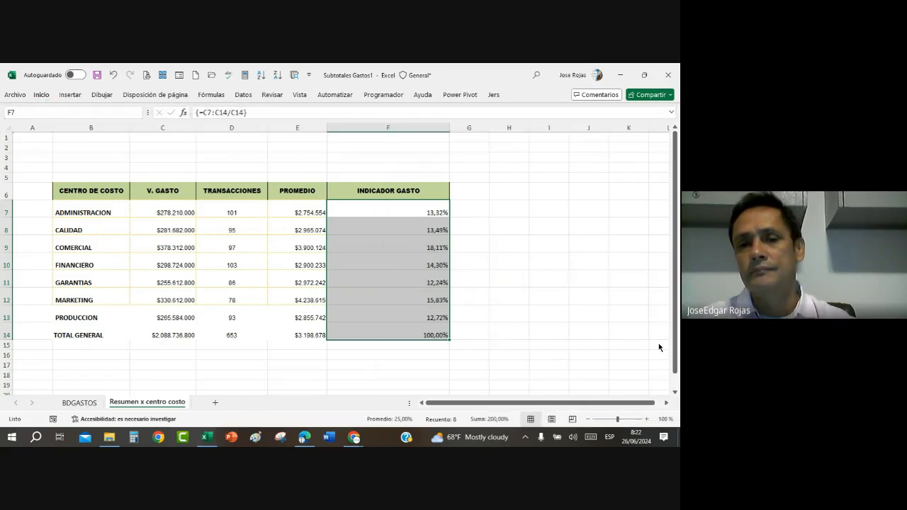
click(539, 292)
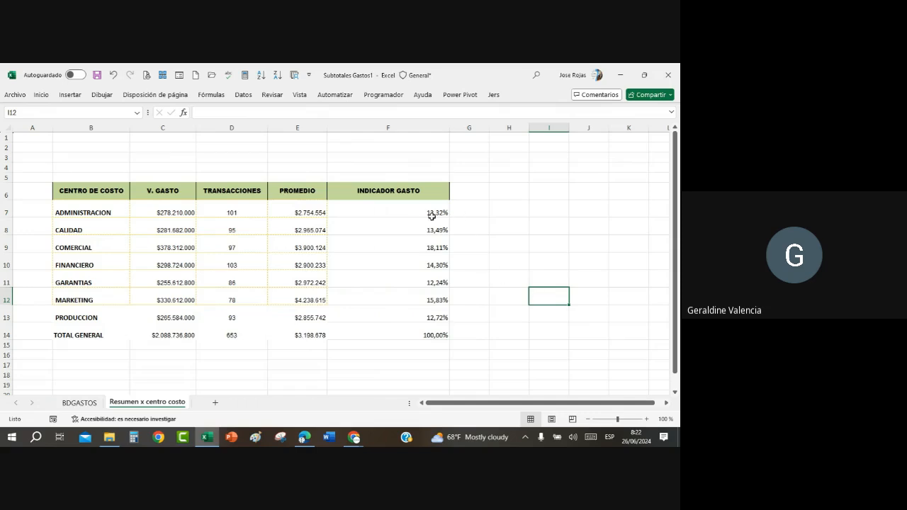
Step: Clear the INDICADOR GASTO results in F7:F14 and re-enter the array formula =C7:C14/C14 across that range
drag(425, 212, 426, 333)
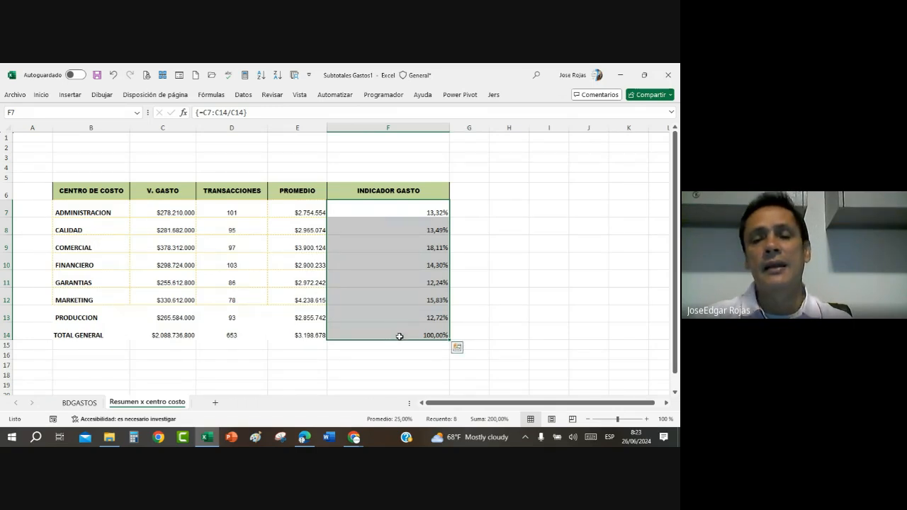
click(398, 248)
drag(395, 211, 393, 331)
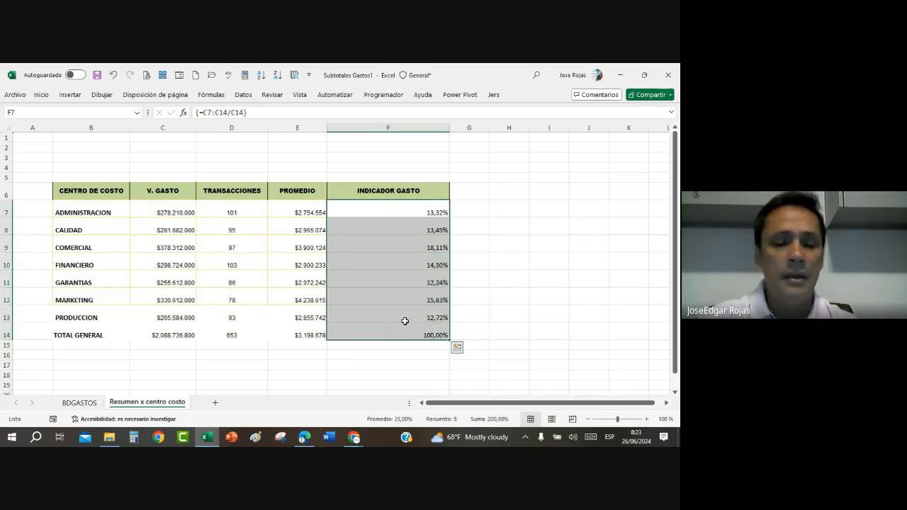
key(Delete)
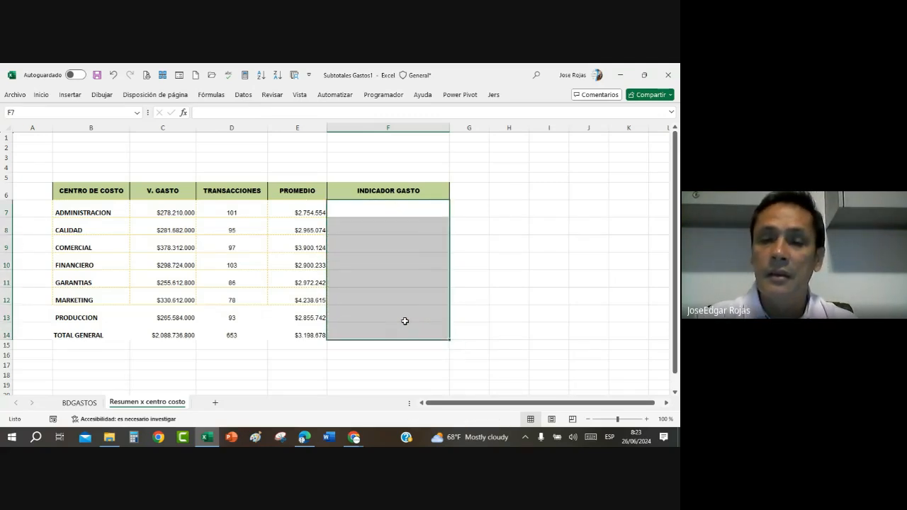
text(¿)
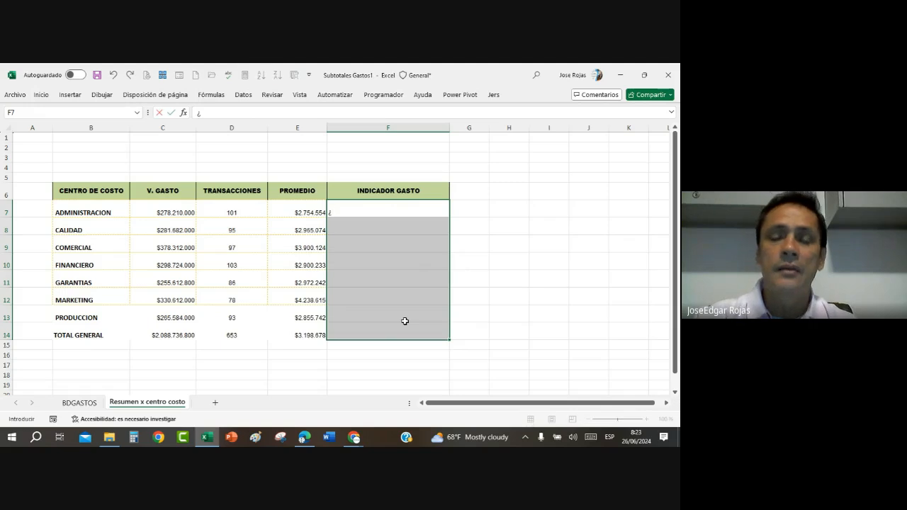
key(BackSpace)
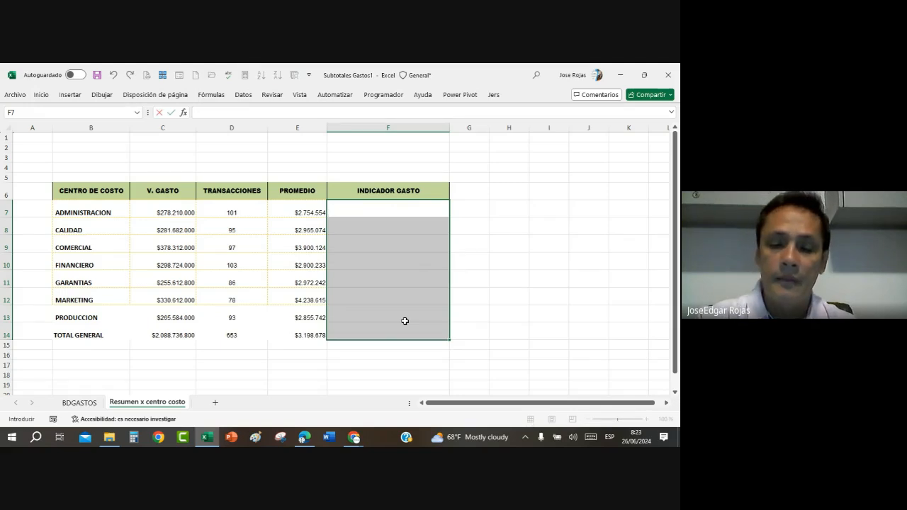
text(=)
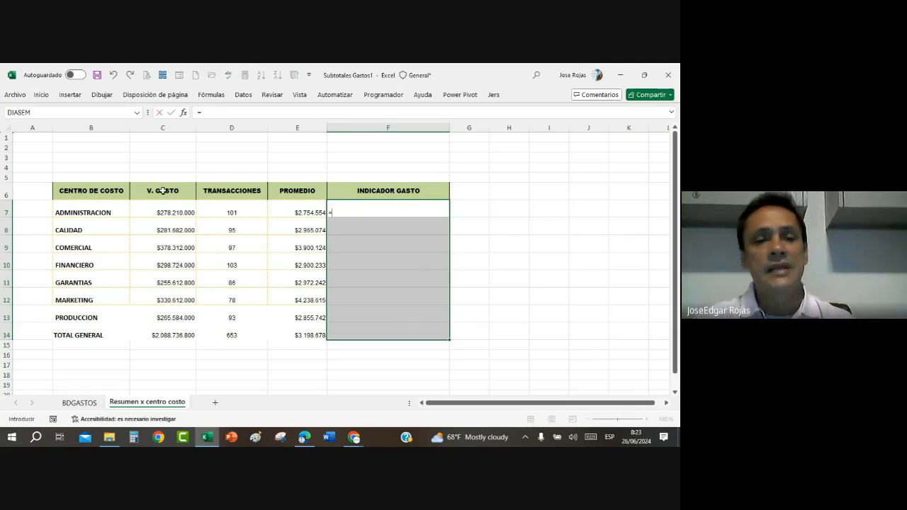
drag(165, 208, 172, 337)
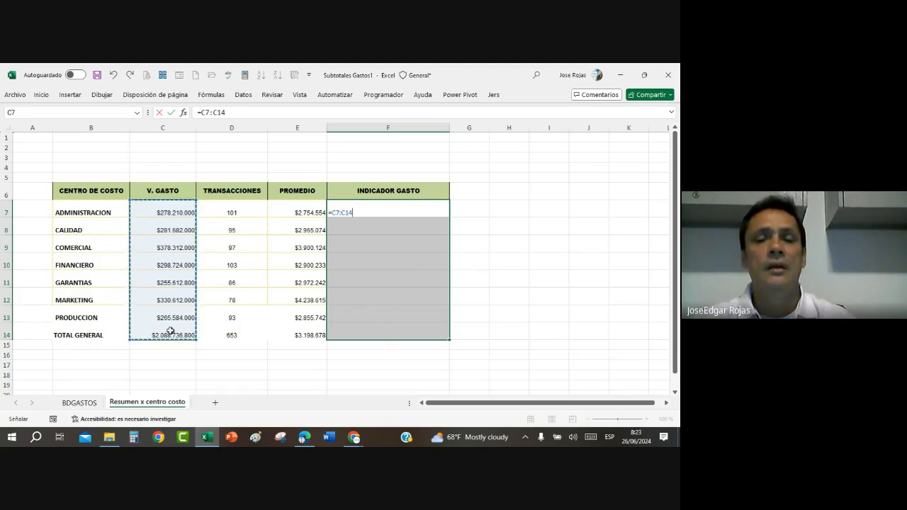
text(/)
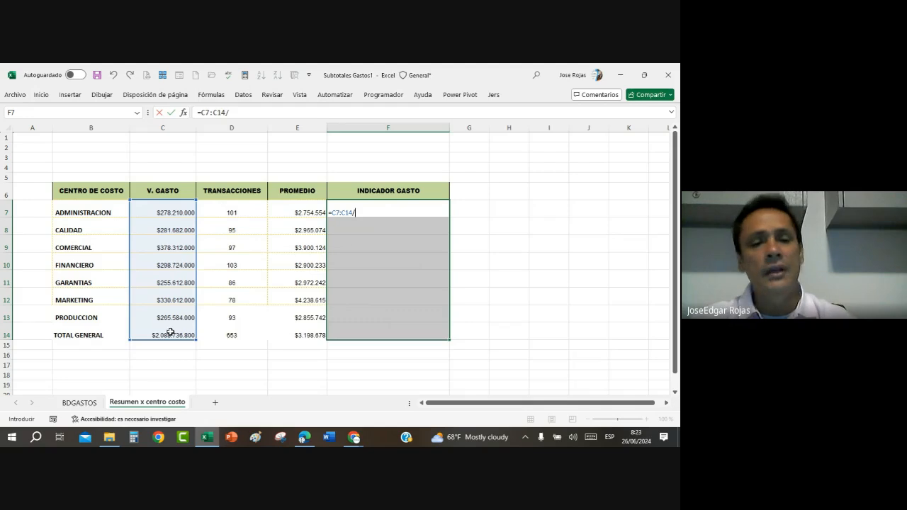
click(170, 333)
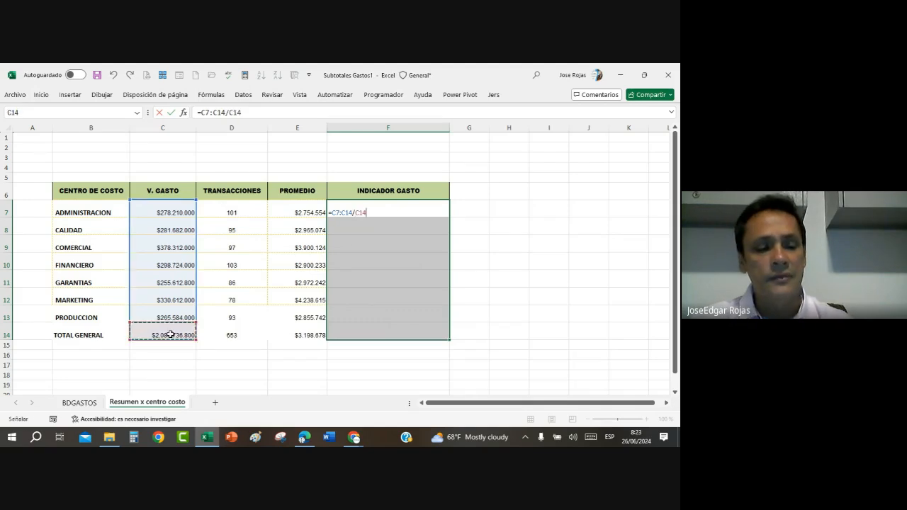
key(ctrl+shift+Return)
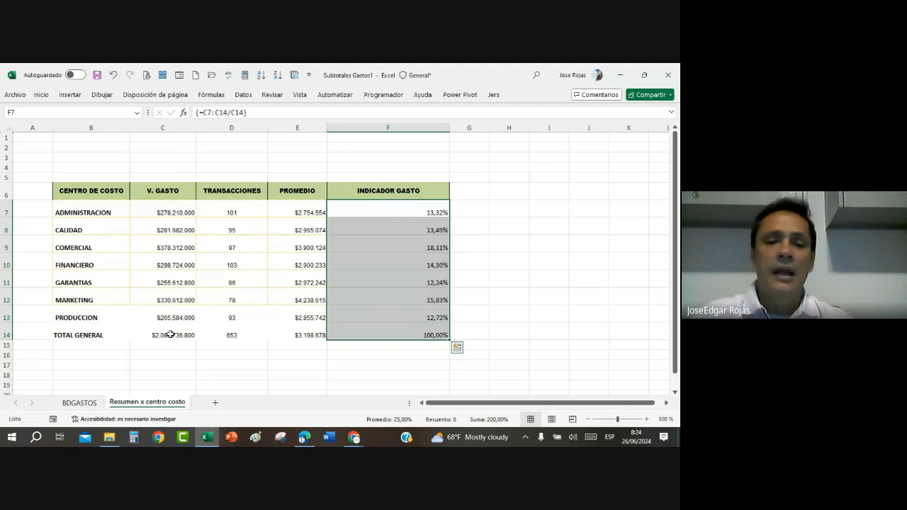
Step: Try to overwrite the COMERCIAL indicator in cell F9 with 58%
click(398, 247)
text(58)
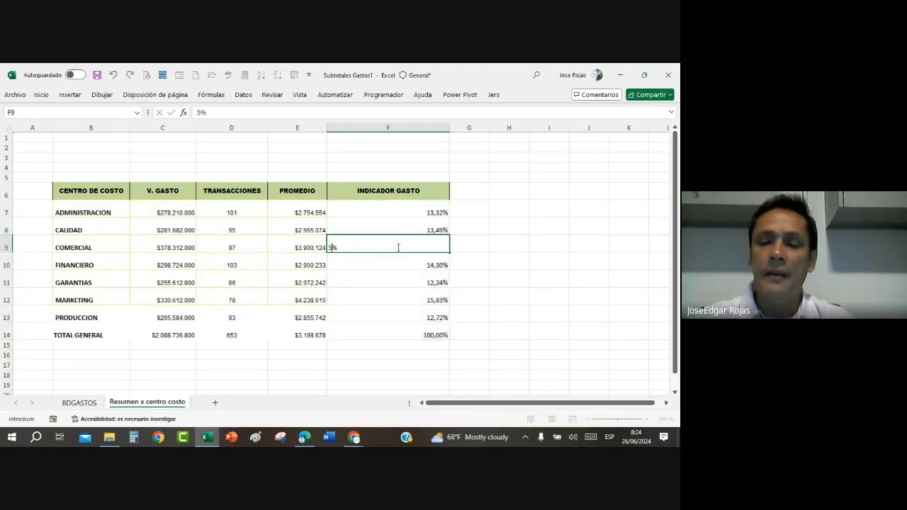
key(Return)
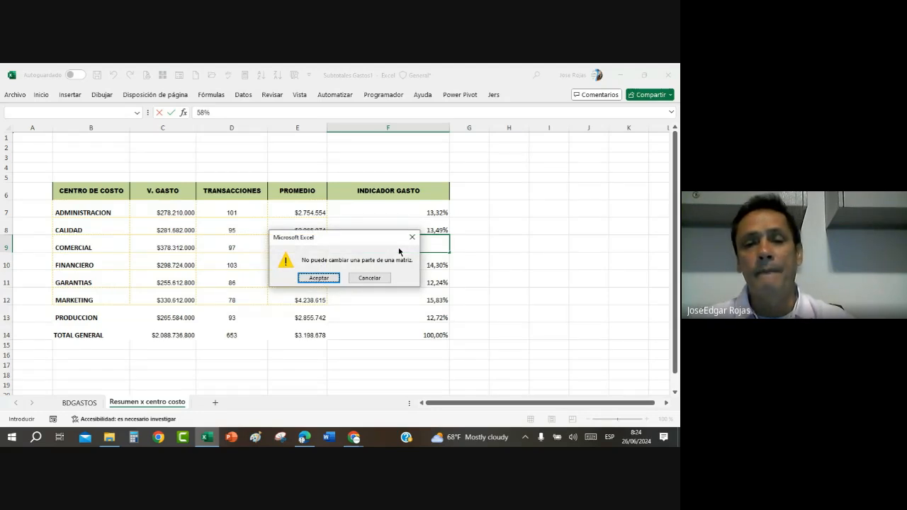
key(Escape)
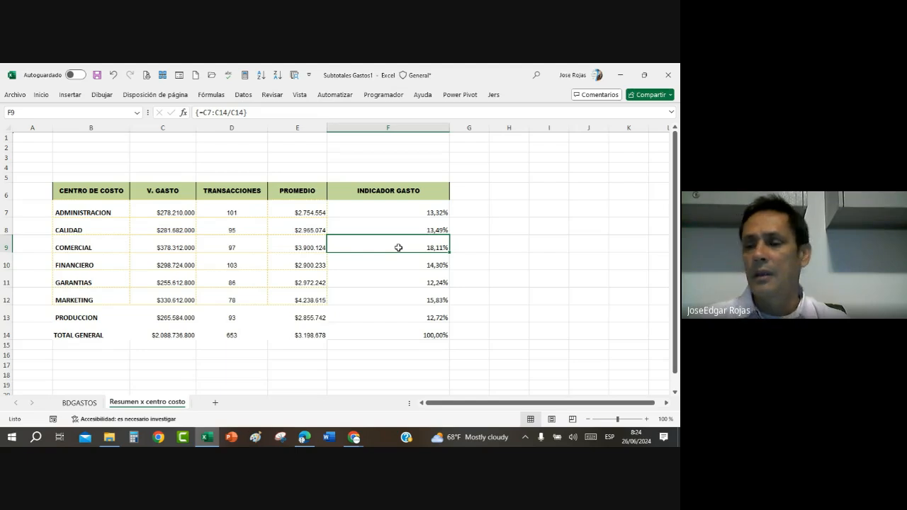
Step: Widen the INDICADOR GASTO column slightly
drag(449, 129, 455, 129)
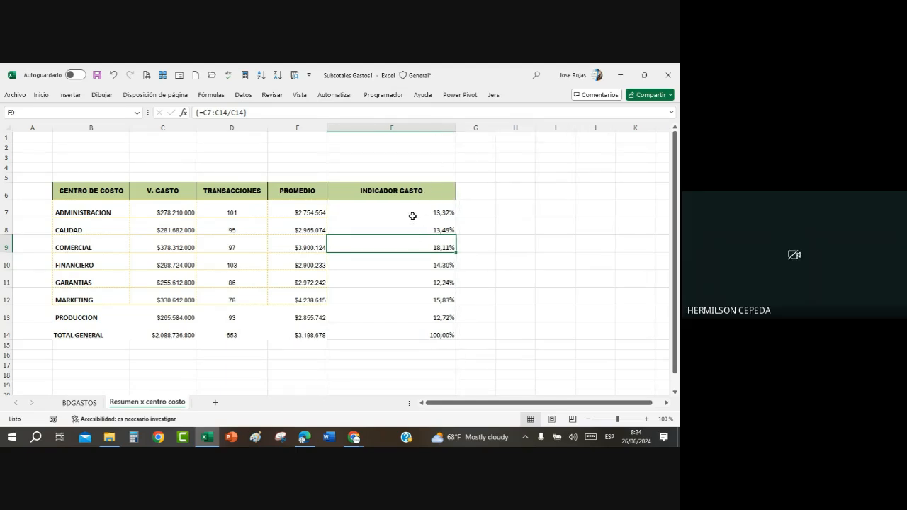
drag(412, 216, 412, 306)
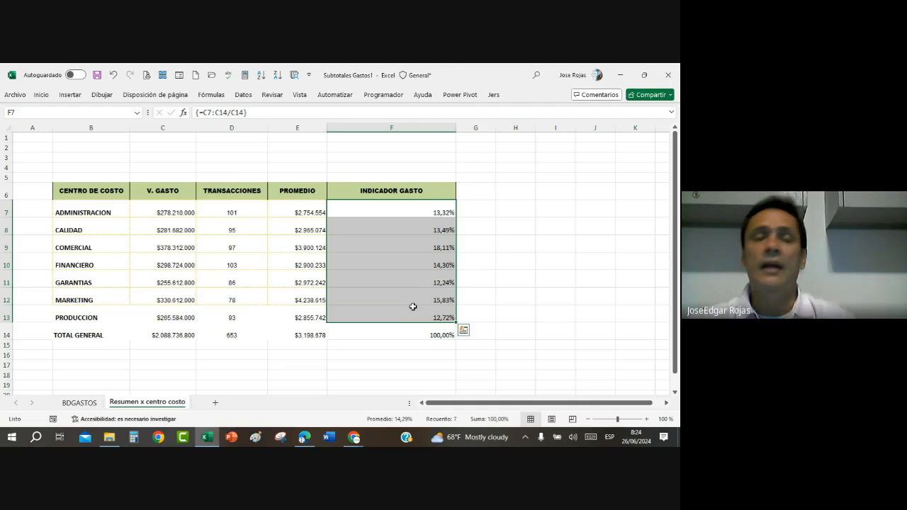
click(41, 94)
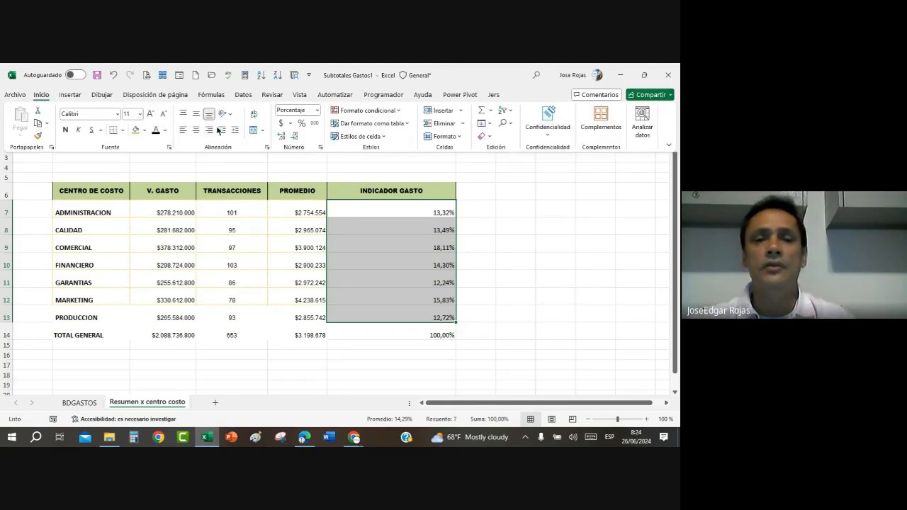
click(382, 267)
click(358, 283)
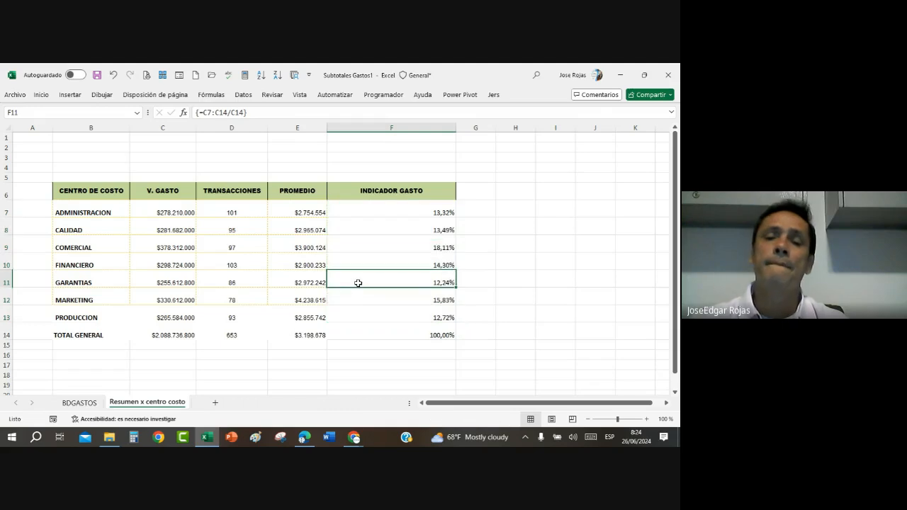
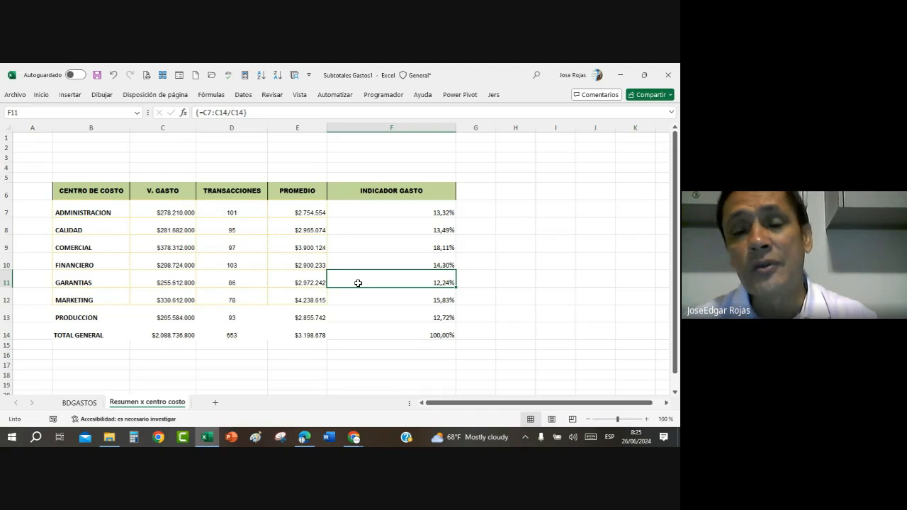
Step: Clear the INDICADOR GASTO results in column F from row 7 through row 15
click(401, 212)
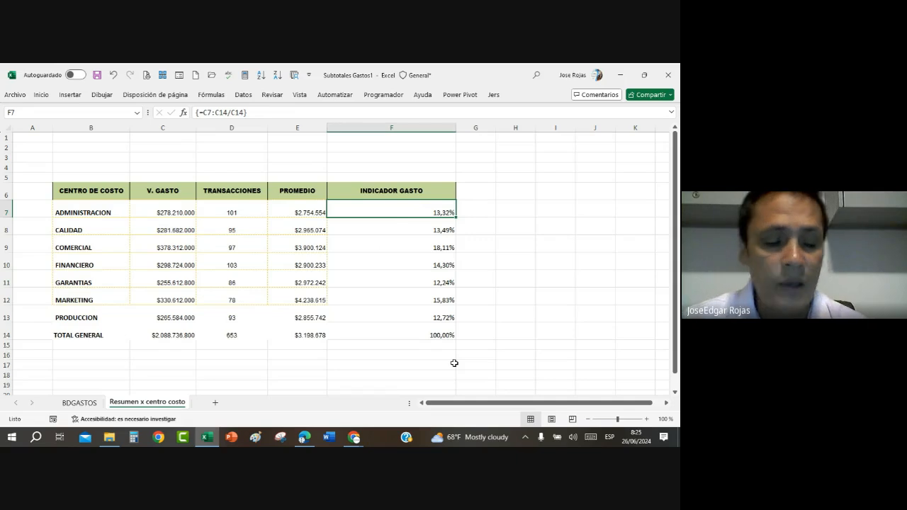
key(shift+Down)
key(shift+Down)
key(shift+Down)
key(shift+Down)
key(shift+Down)
key(shift+Down)
key(shift+Down)
key(shift+Down)
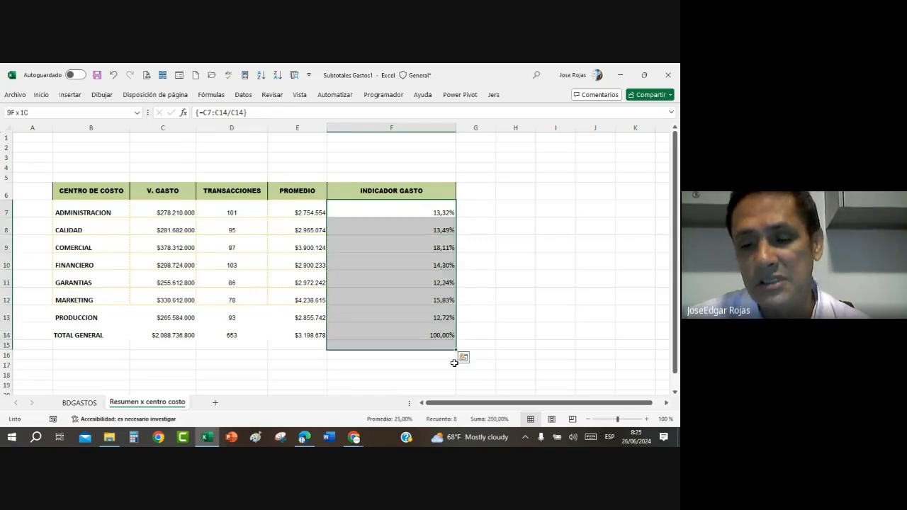
key(Delete)
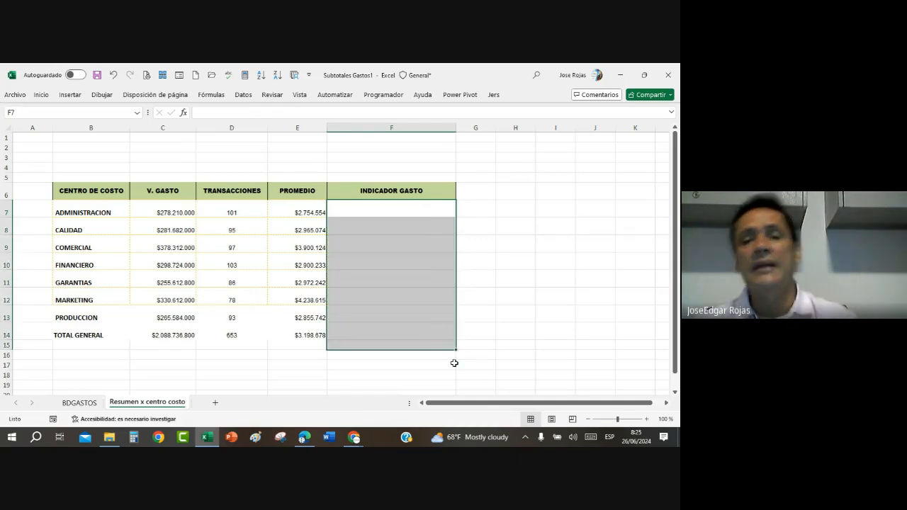
Step: Enter the array formula =C7:C14/C14 across F7:F14 to calculate each cost center's share of the total
click(358, 211)
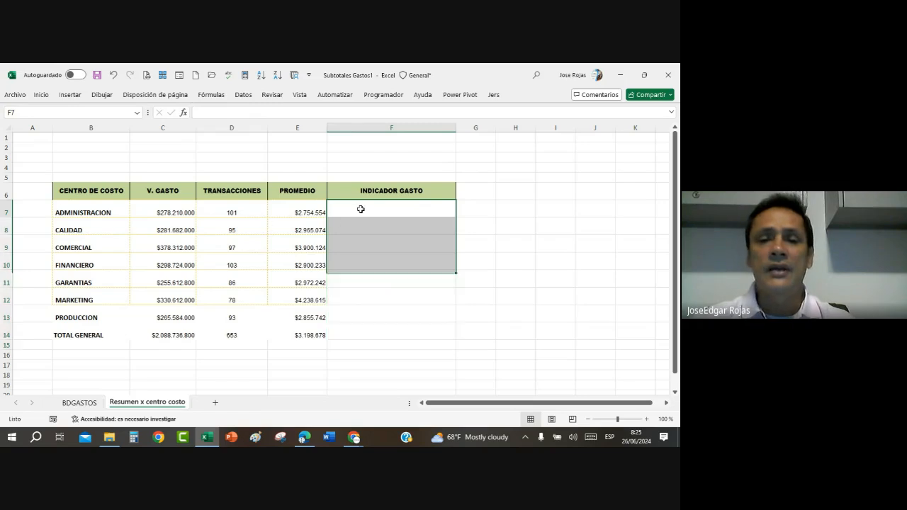
drag(360, 215, 363, 325)
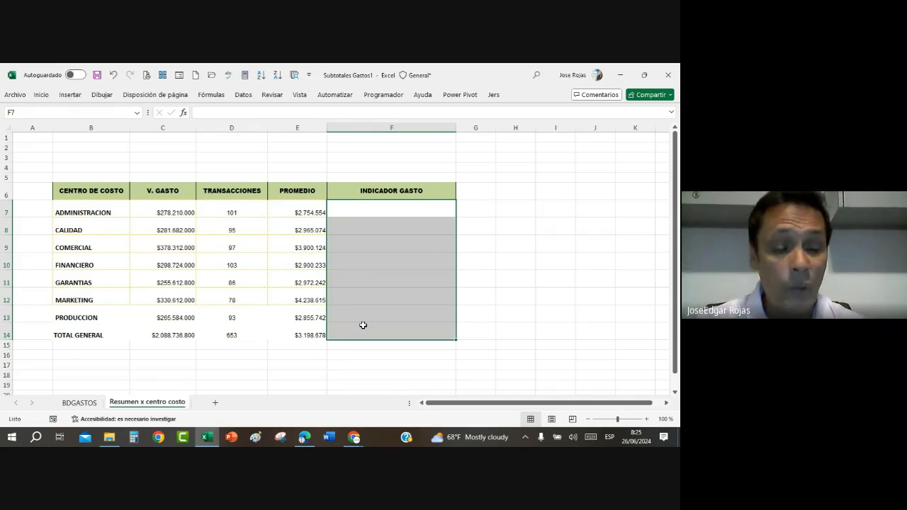
text(=)
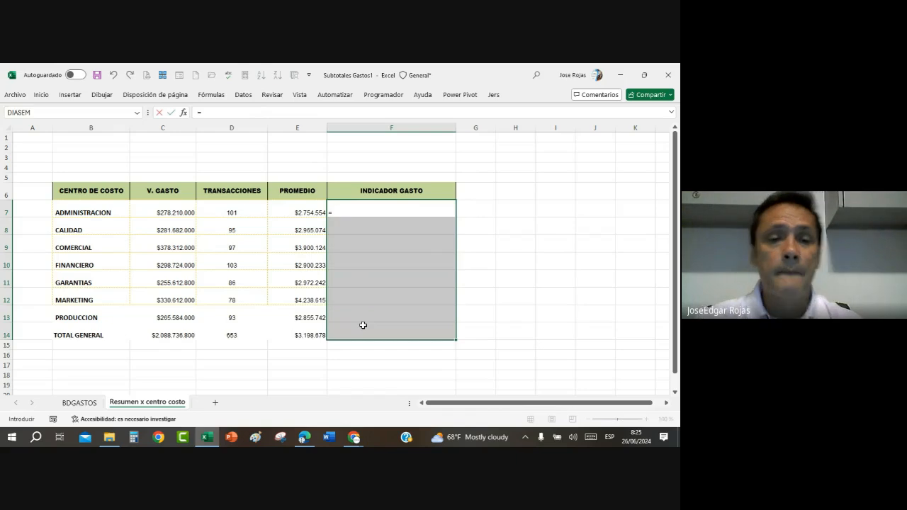
drag(168, 210, 167, 336)
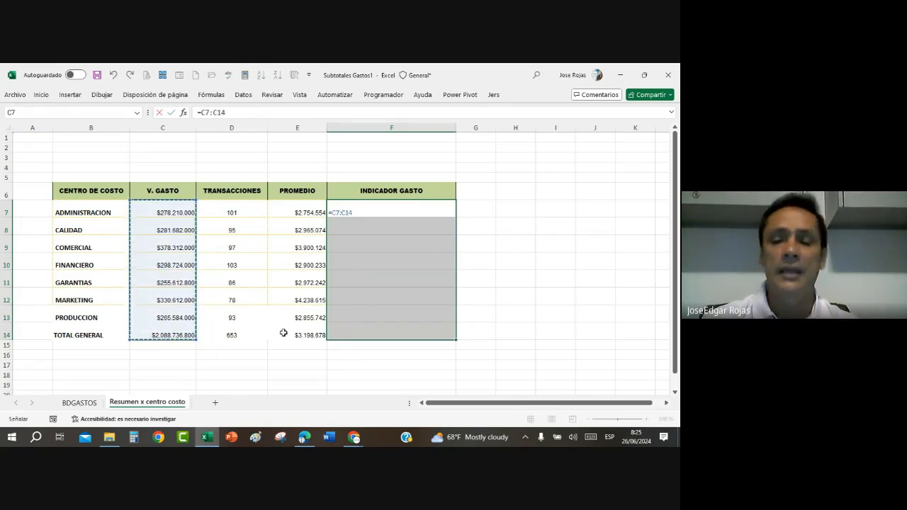
text(/)
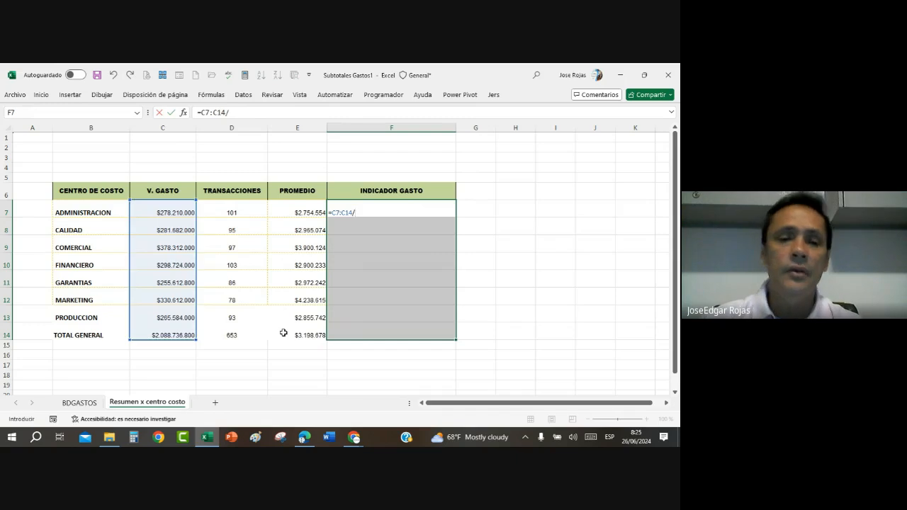
click(164, 332)
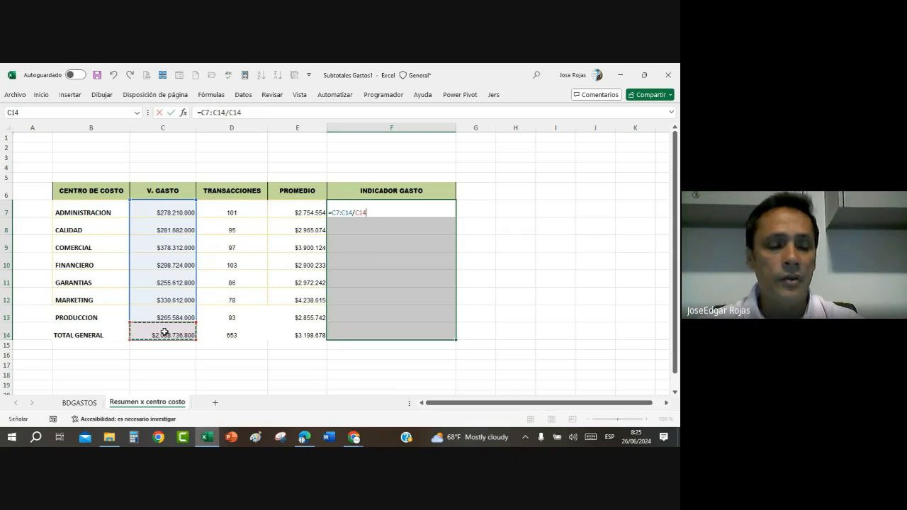
key(ctrl+shift+Return)
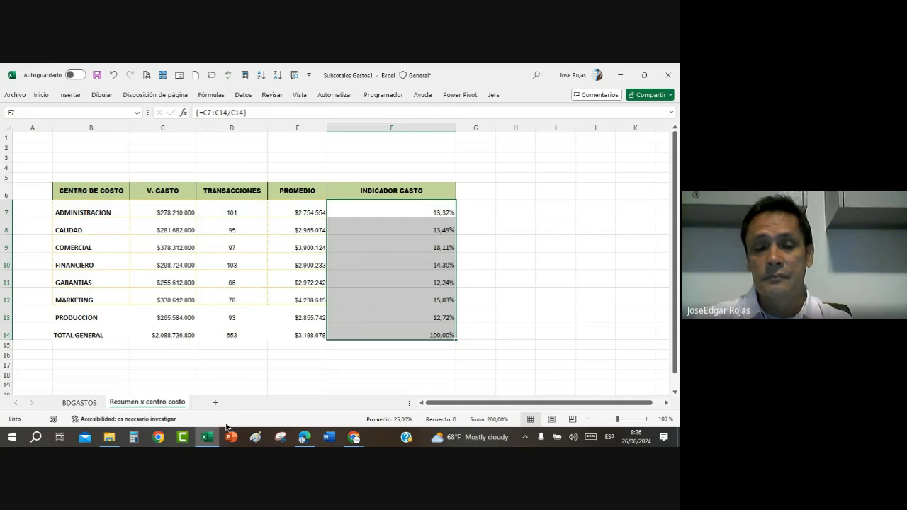
Step: Check the Google Meet call in Chrome, return to the Excel workbook and dismiss the presenting notification
click(355, 439)
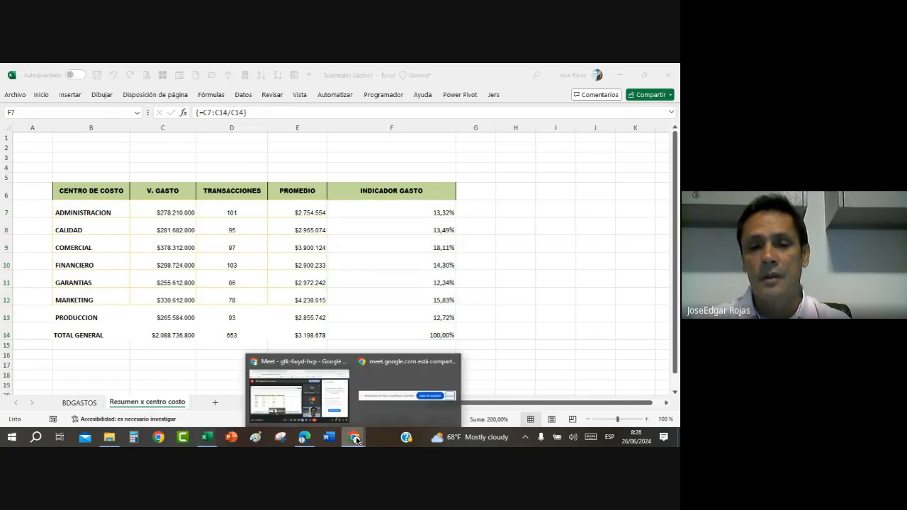
click(315, 403)
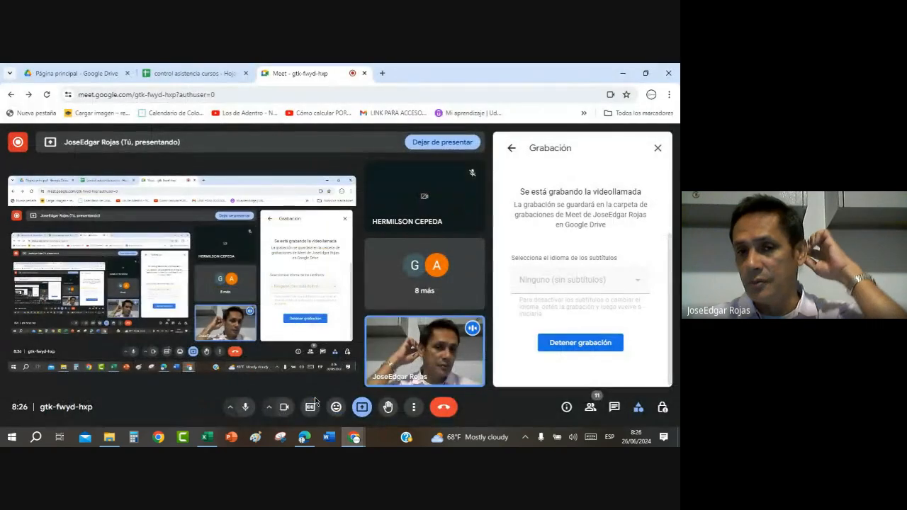
click(357, 439)
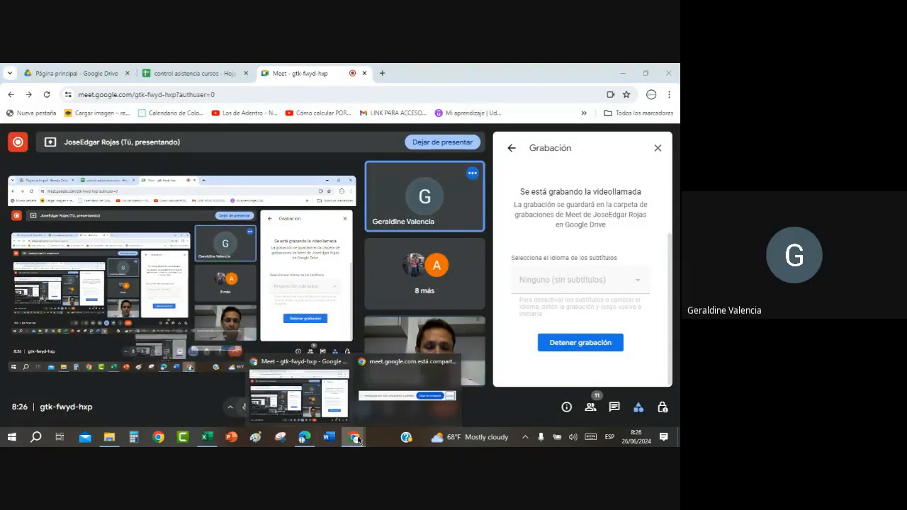
click(357, 439)
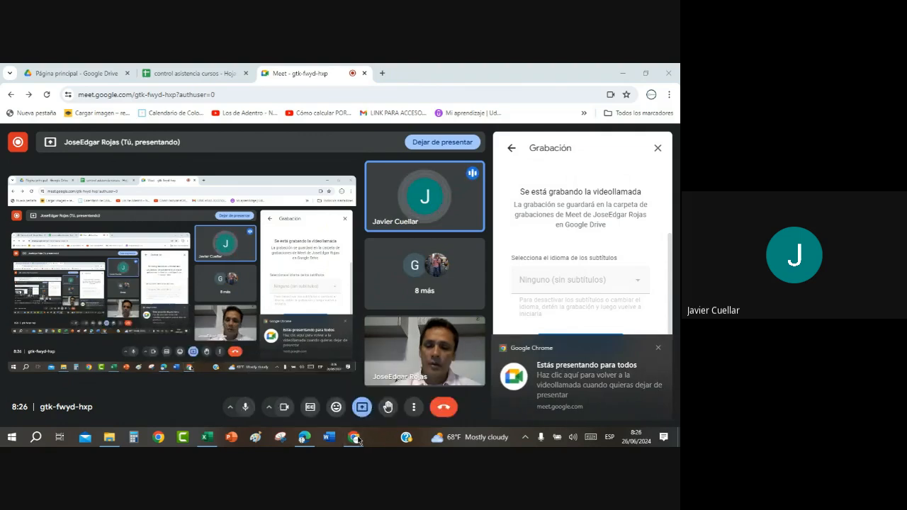
click(207, 437)
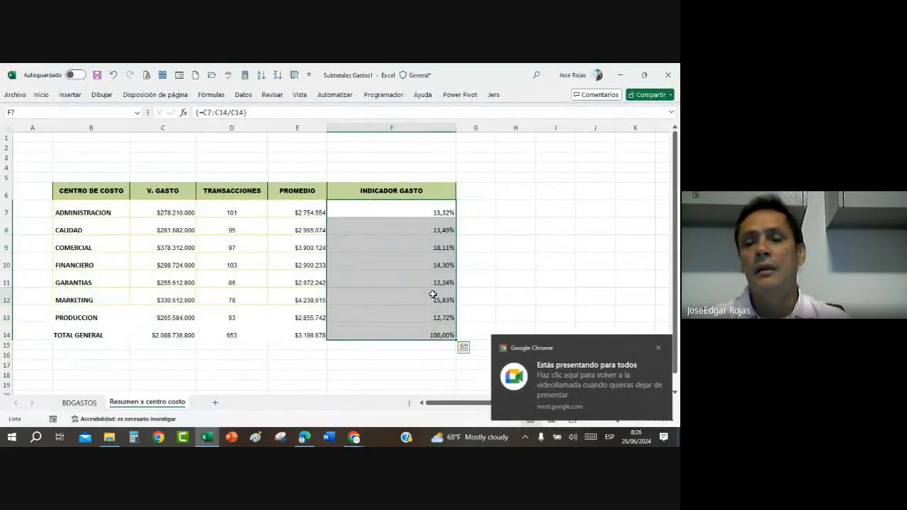
click(658, 349)
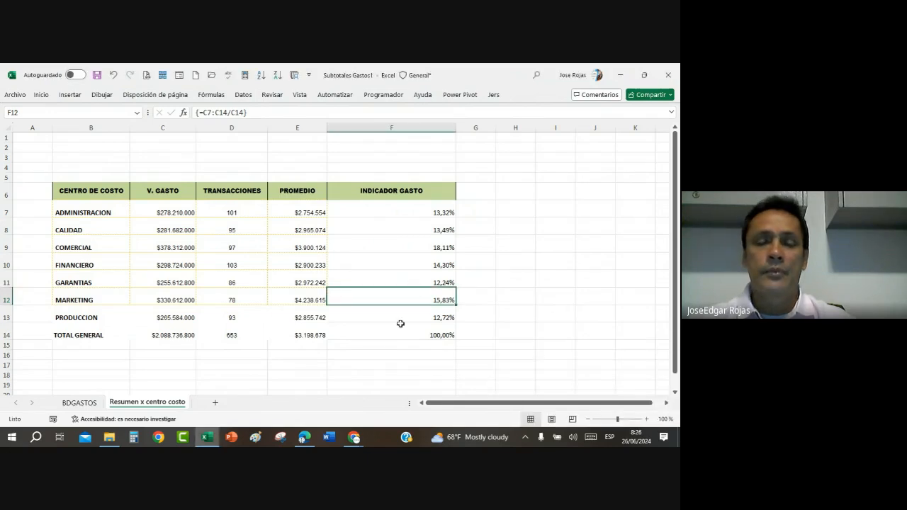
click(405, 270)
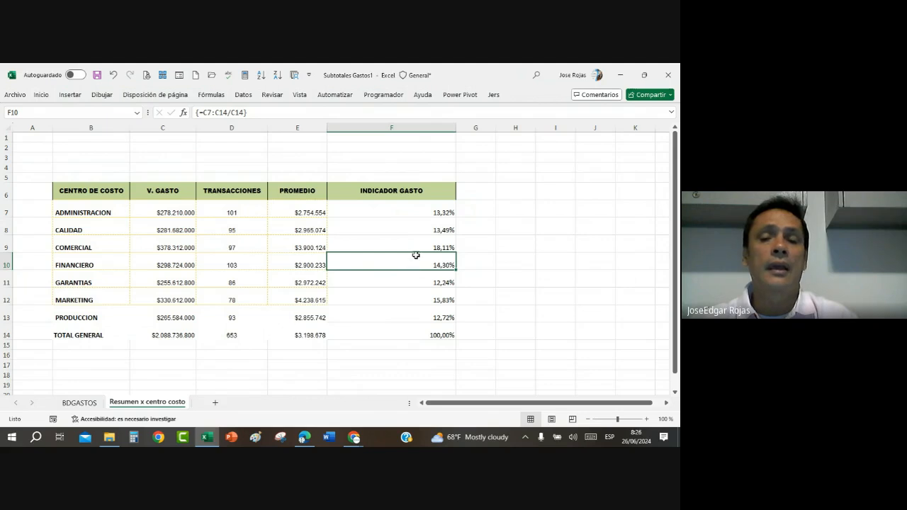
drag(421, 210, 429, 336)
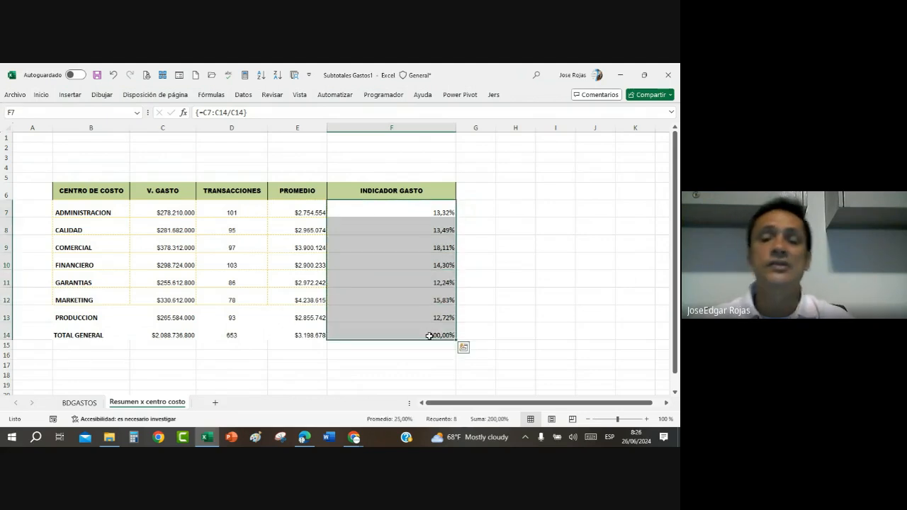
click(424, 283)
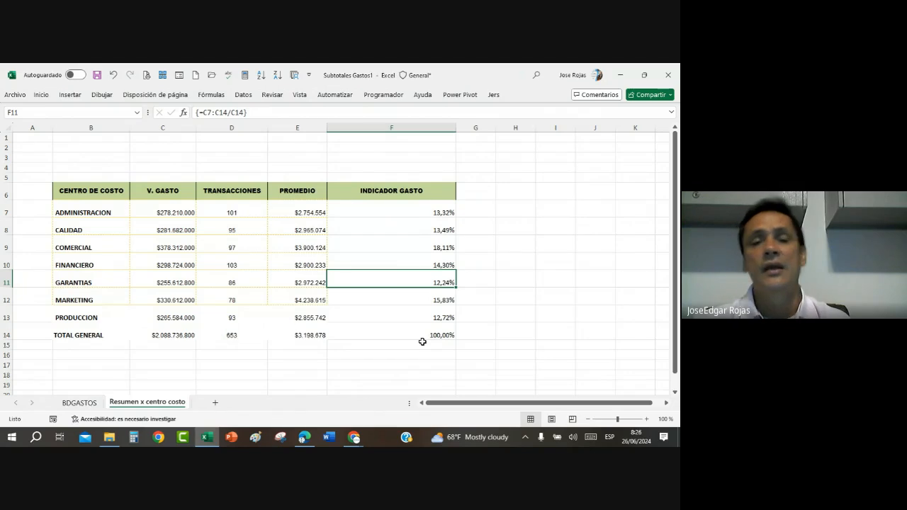
click(420, 212)
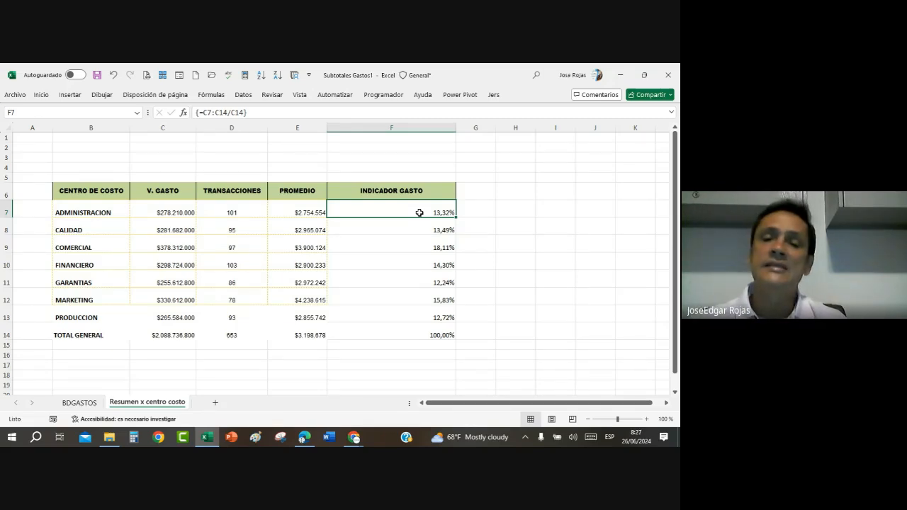
Step: Clear the whole INDICADOR GASTO array in F7:F14 and undo the deletion
drag(419, 212, 423, 329)
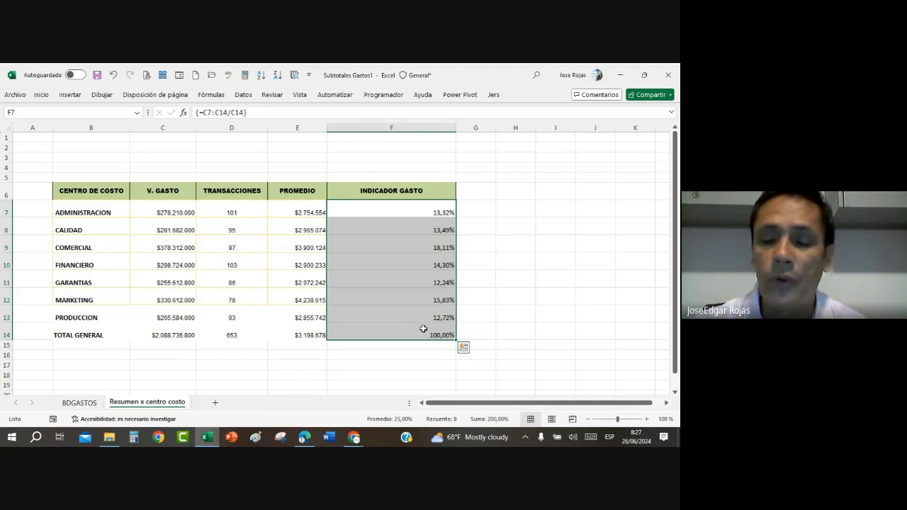
key(Delete)
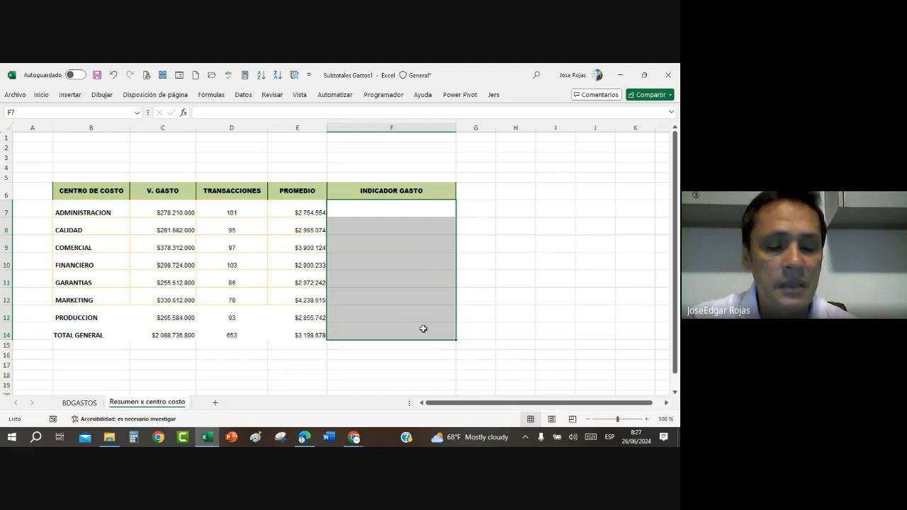
key(ctrl+z)
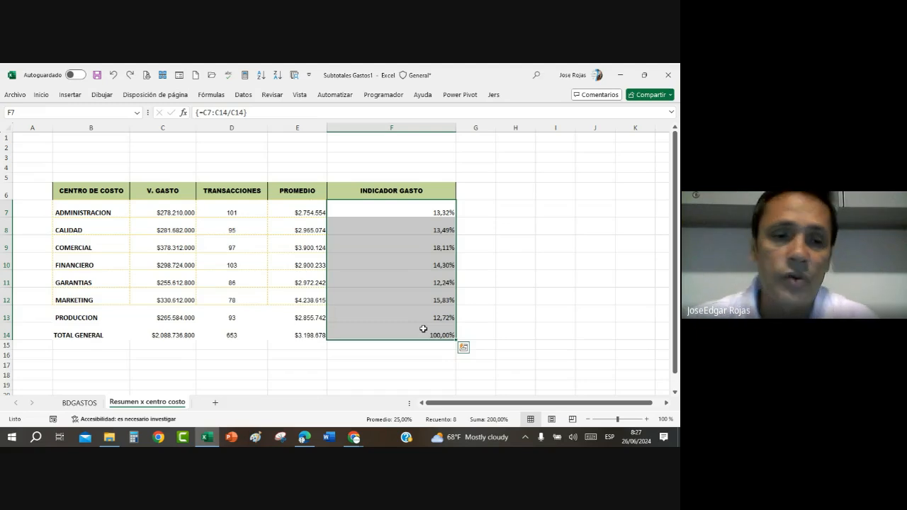
click(141, 247)
click(234, 251)
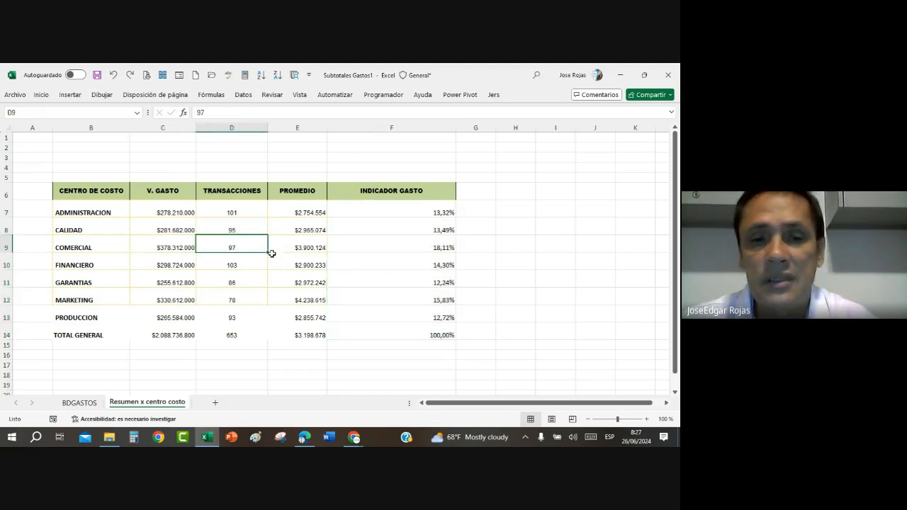
click(305, 267)
click(420, 258)
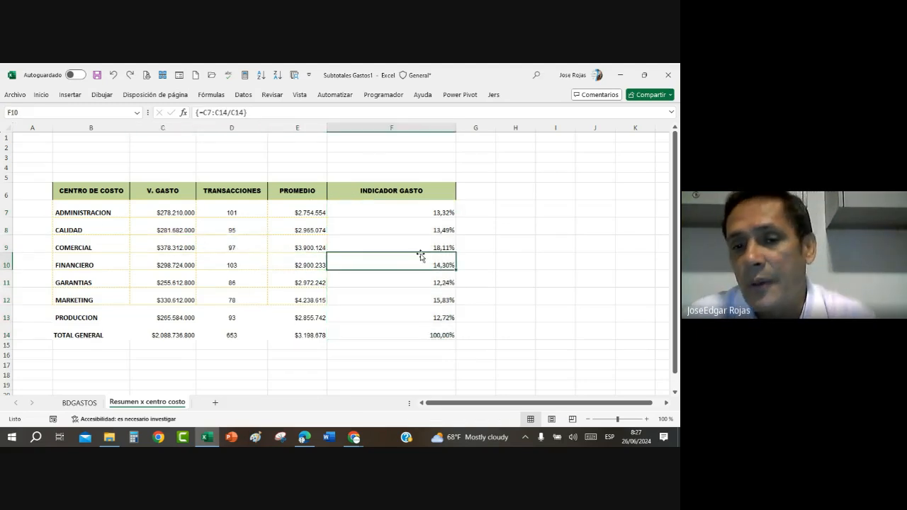
click(168, 268)
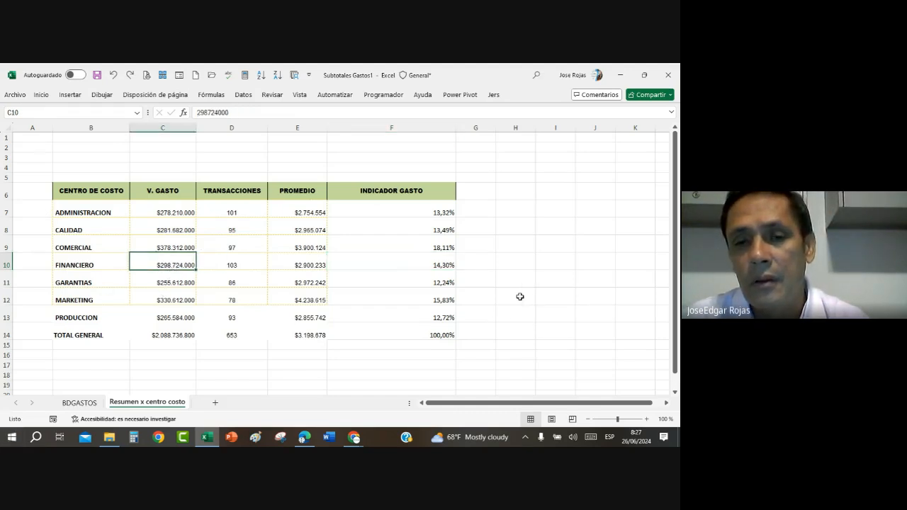
click(422, 275)
Step: Apply conditional formatting with red gradient-fill data bars to the INDICADOR GASTO percentages in F7:F13, excluding the total
click(388, 209)
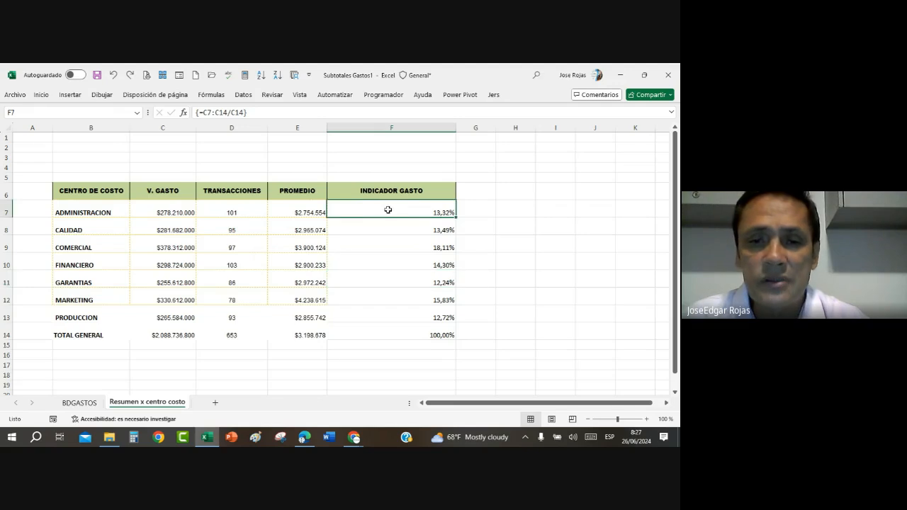
drag(387, 210, 386, 315)
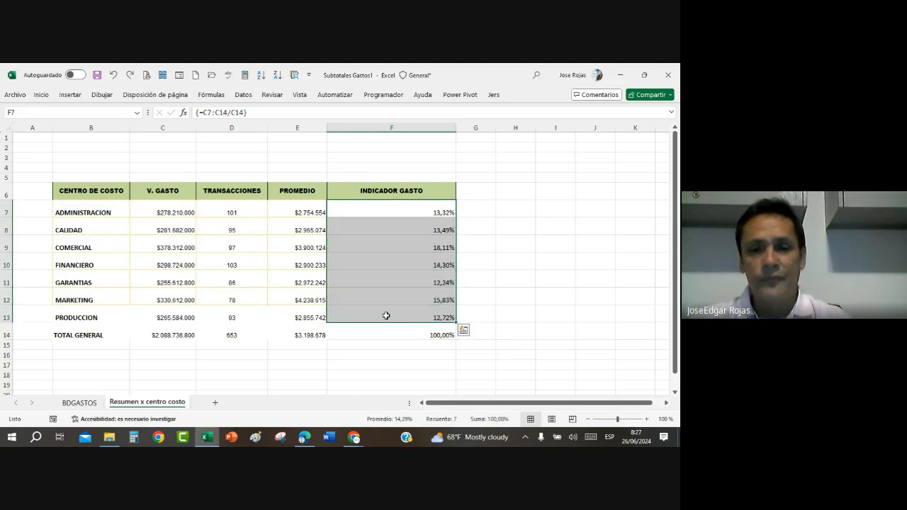
click(41, 95)
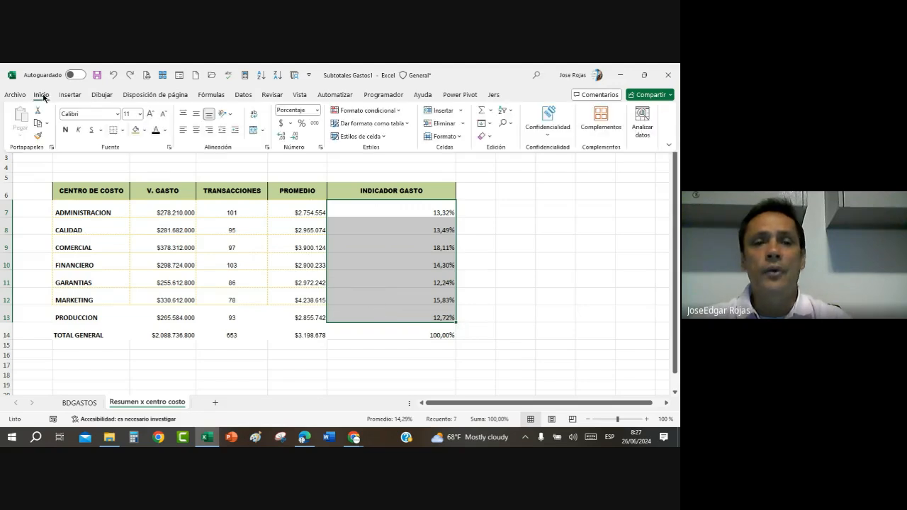
click(397, 111)
mouse_move(398, 176)
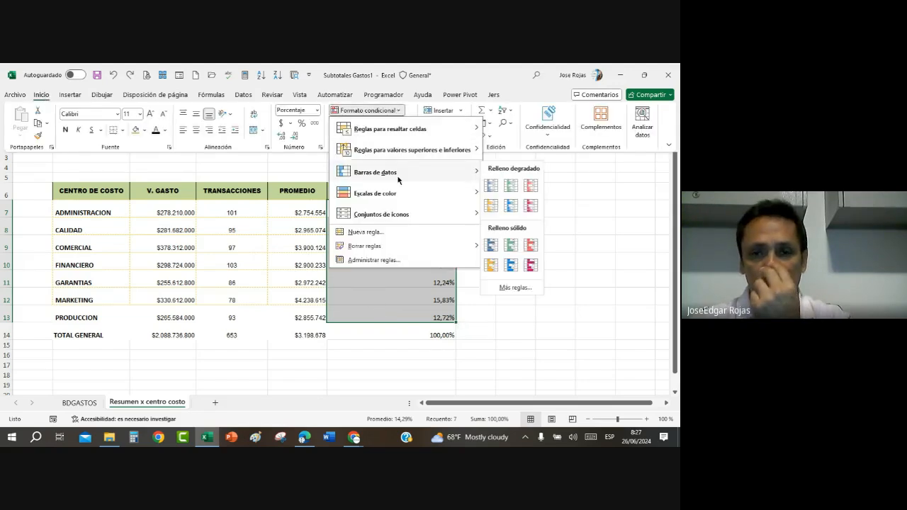
click(532, 185)
click(580, 258)
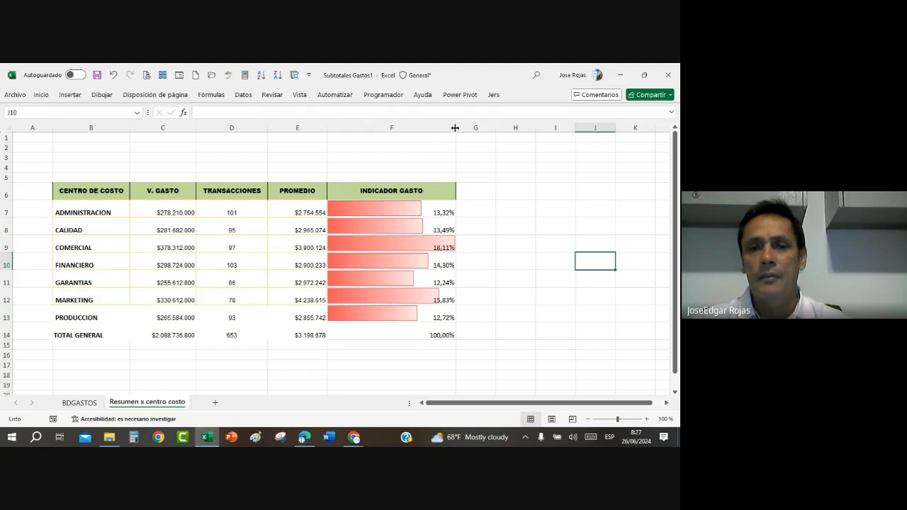
Step: Widen the INDICADOR GASTO column a little more and dismiss the antivirus notification
drag(456, 129, 476, 129)
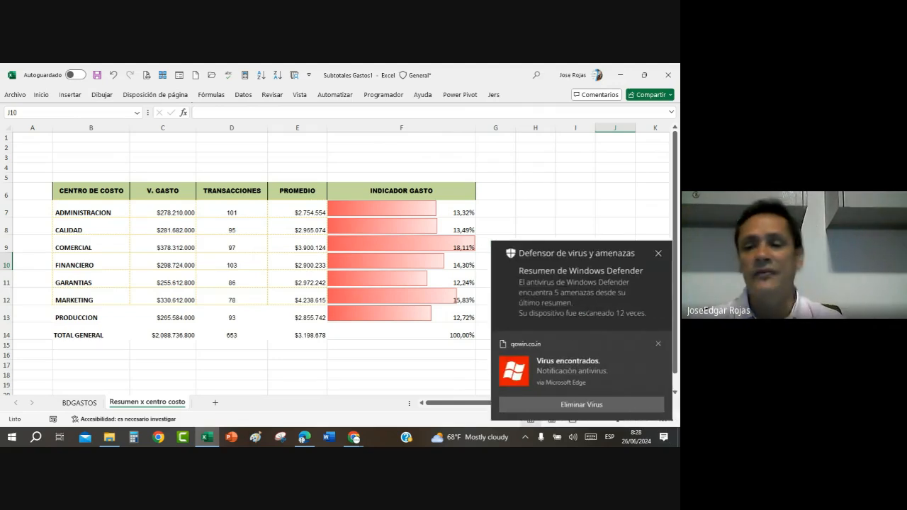
click(657, 346)
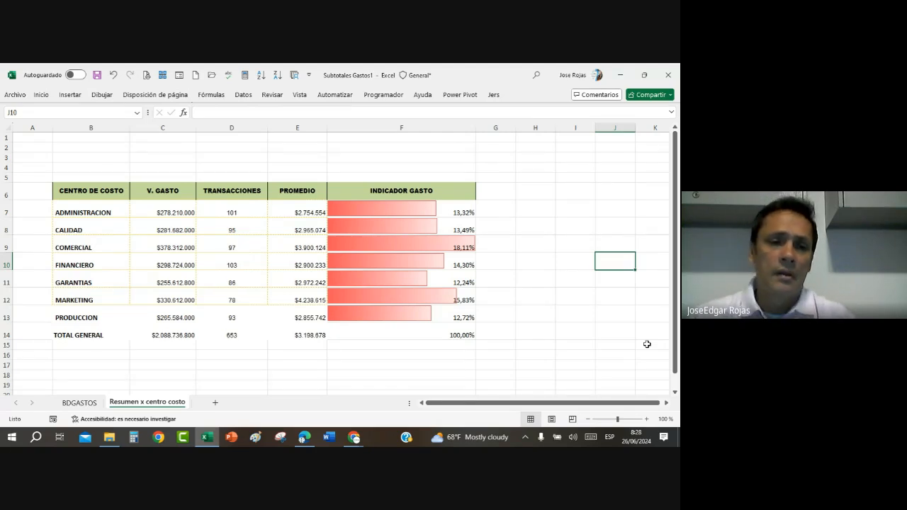
Step: Insert an embedded clustered column chart from the CENTRO DE COSTO, V. GASTO and INDICADOR GASTO data in B6:C13 and F6:F13, excluding the totals
drag(86, 192, 157, 316)
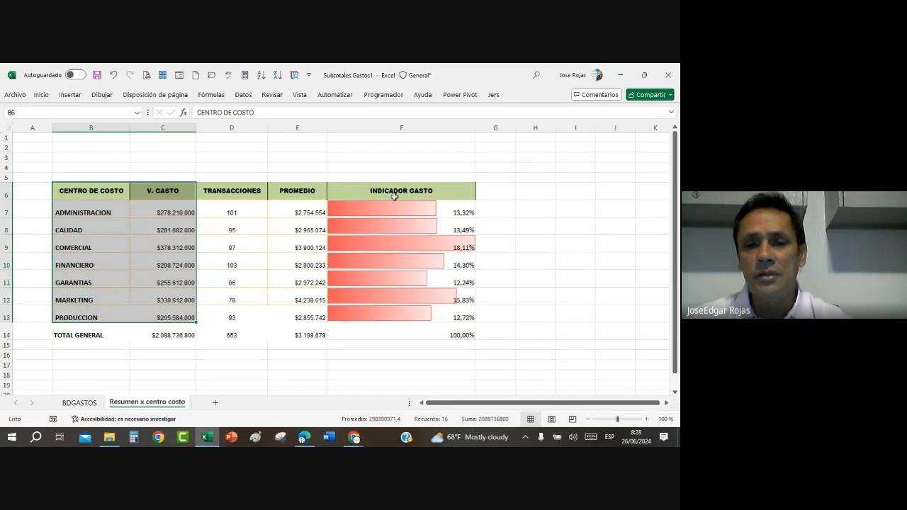
drag(401, 189, 400, 314)
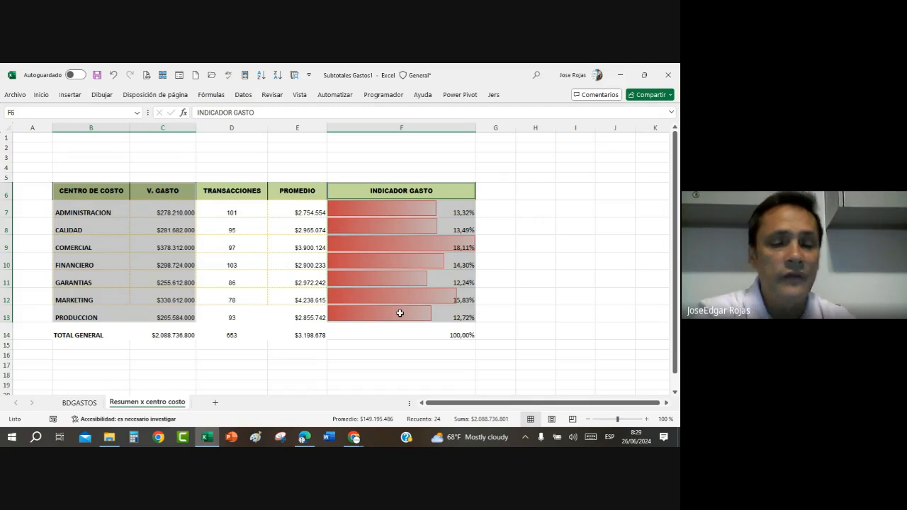
key(alt+F1)
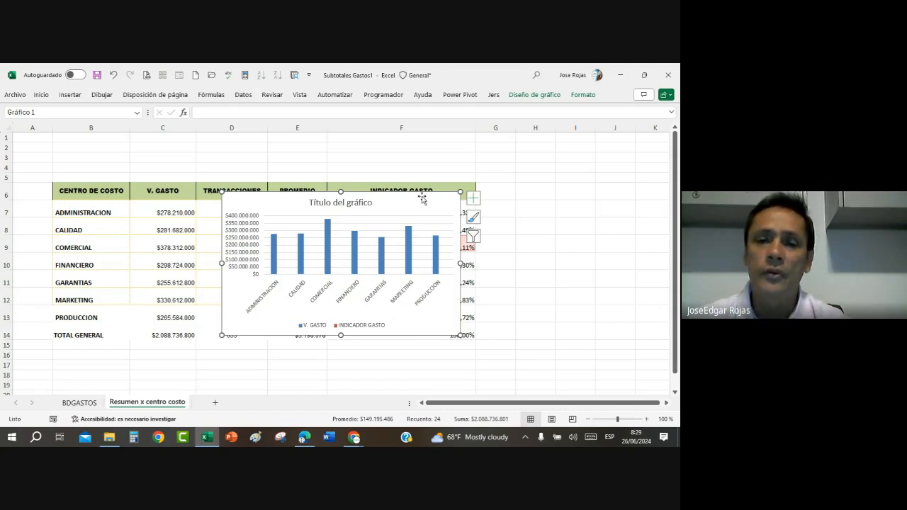
Step: Move the chart below the summary table, widen it across columns B to F and make it slightly taller
drag(422, 200, 257, 364)
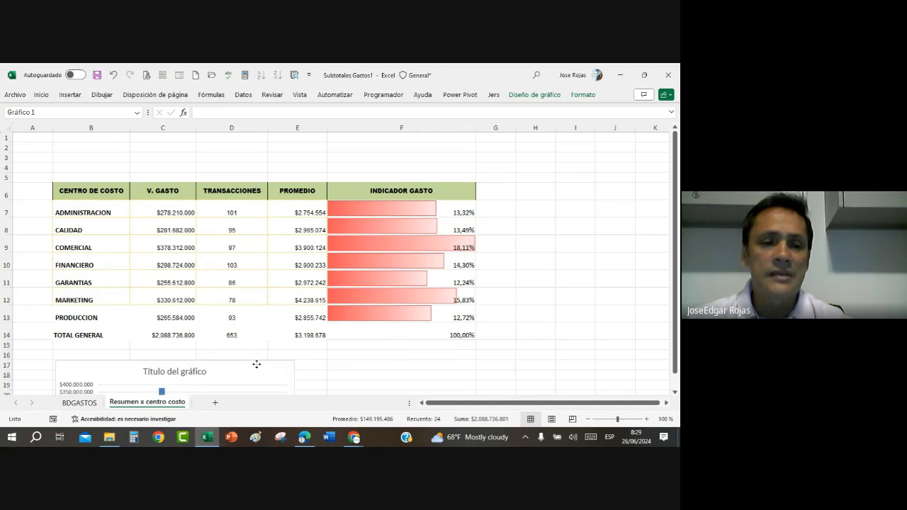
scroll(318, 356, down, 3)
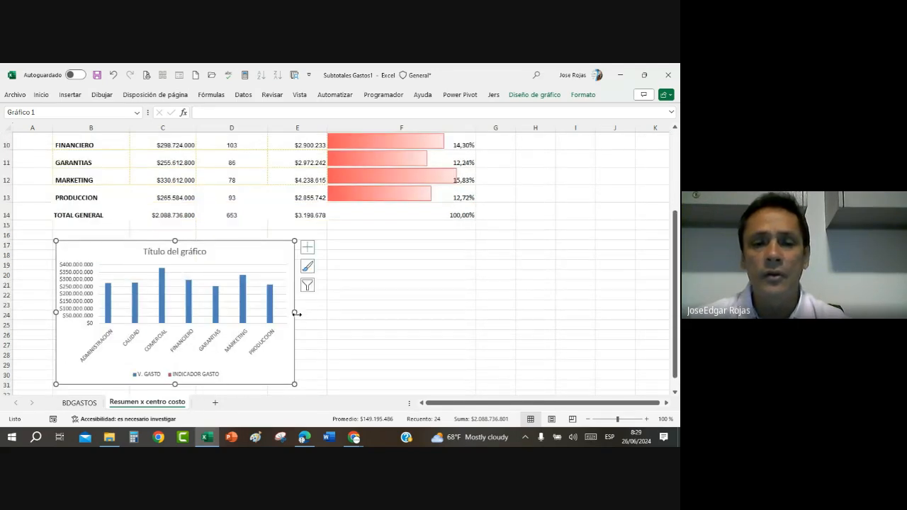
drag(295, 312, 475, 310)
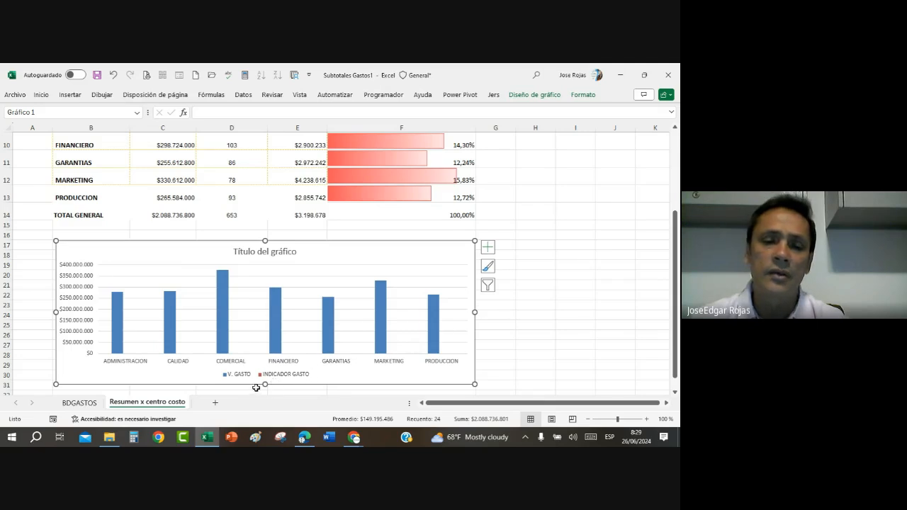
drag(265, 386, 264, 401)
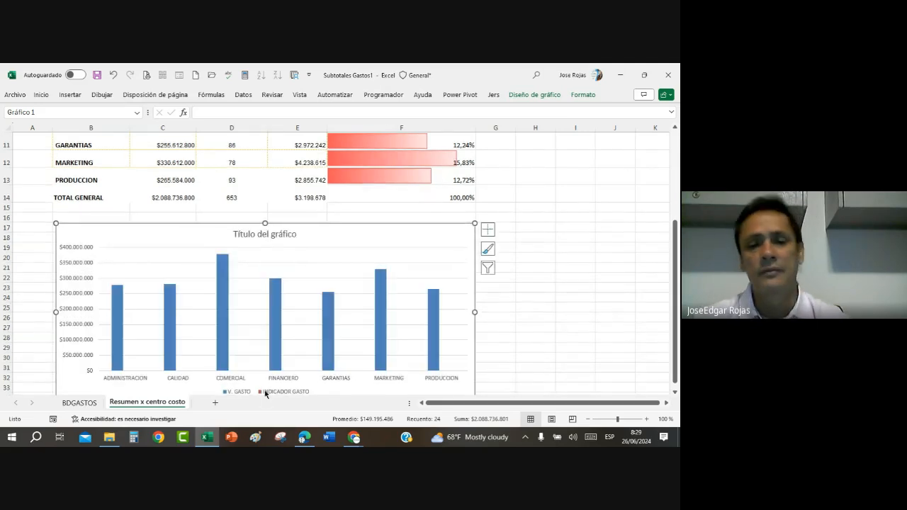
Step: Compare the chart's plotted series with the V. GASTO and INDICADOR GASTO values in the summary table
scroll(280, 362, up, 3)
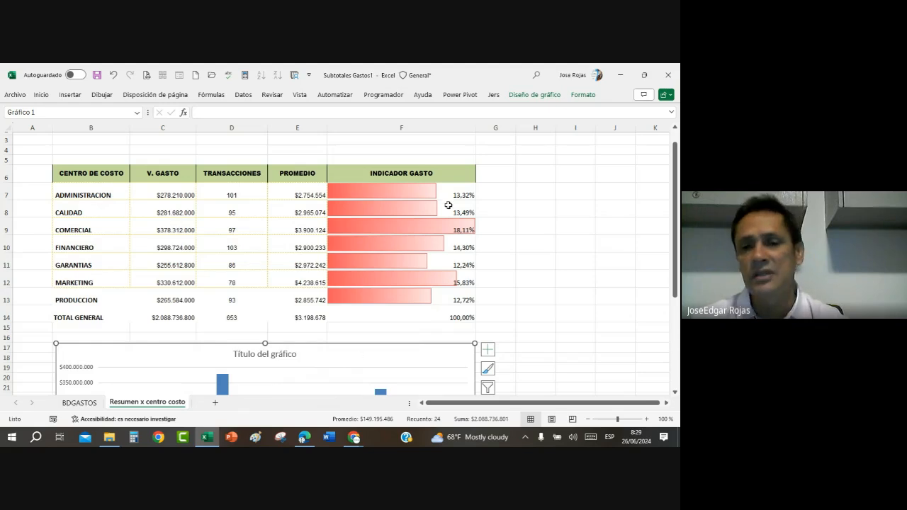
scroll(455, 198, down, 1)
scroll(456, 202, up, 1)
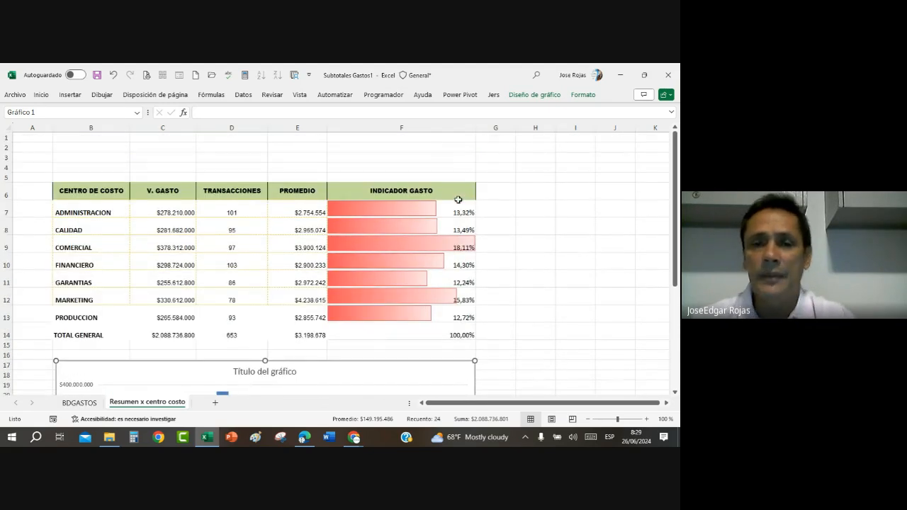
scroll(453, 209, down, 1)
scroll(454, 213, down, 3)
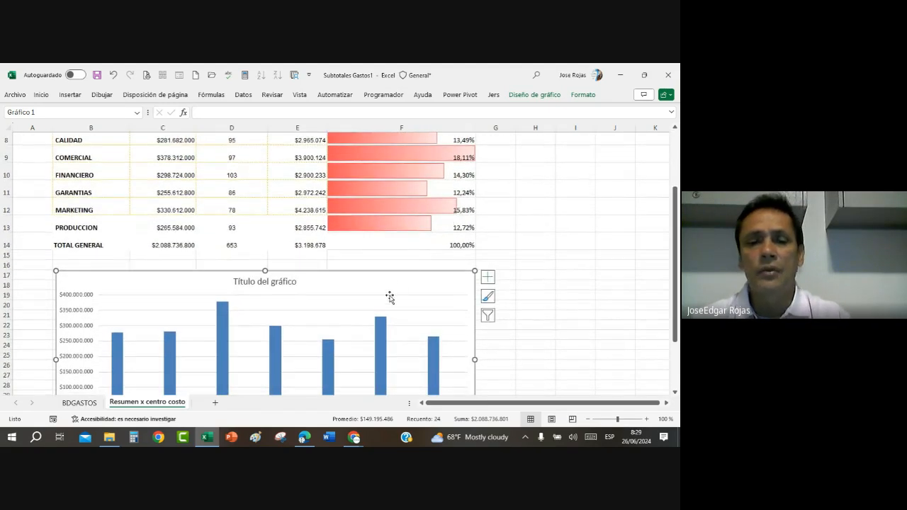
scroll(391, 297, down, 2)
scroll(287, 327, down, 1)
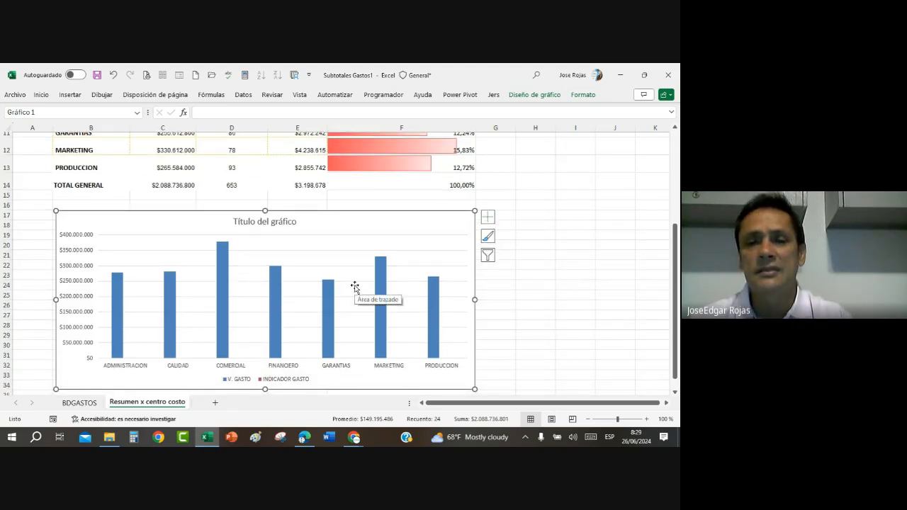
scroll(362, 270, up, 1)
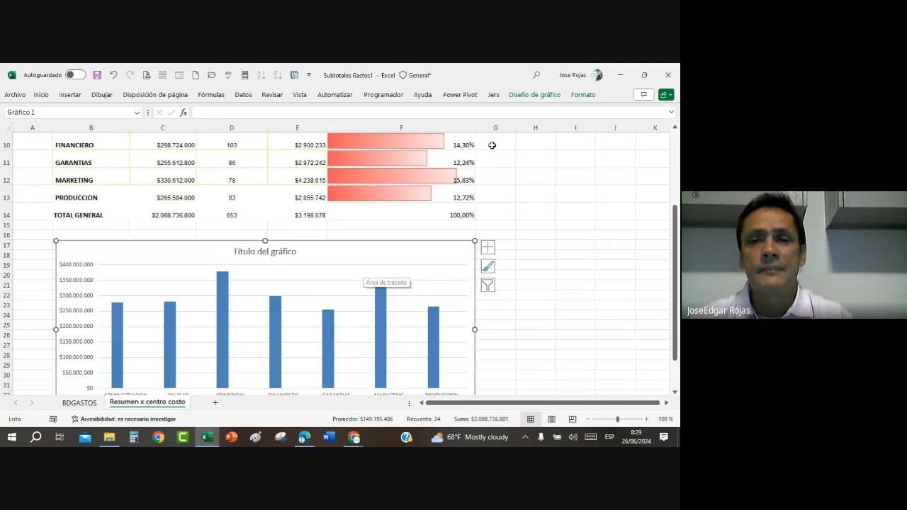
Step: Change the chart to a combo with V. GASTO as clustered columns and INDICADOR GASTO as a line on the secondary axis
click(534, 94)
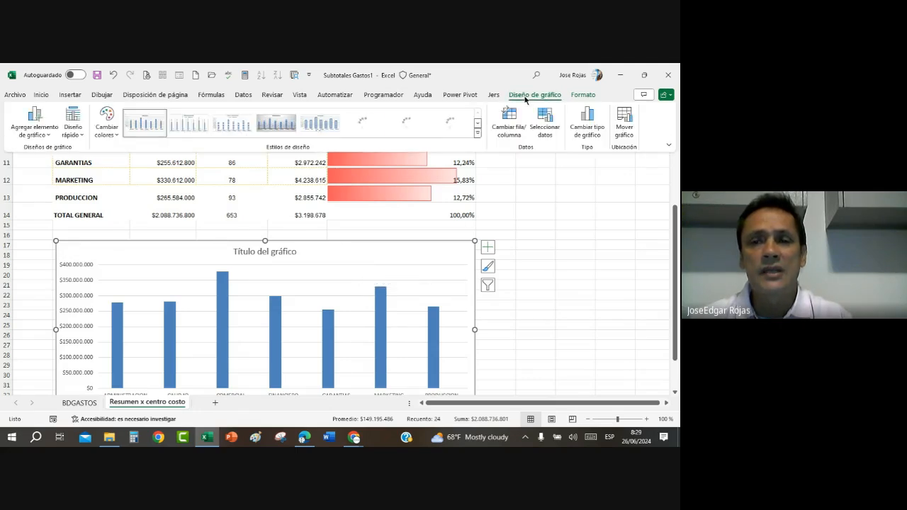
click(586, 121)
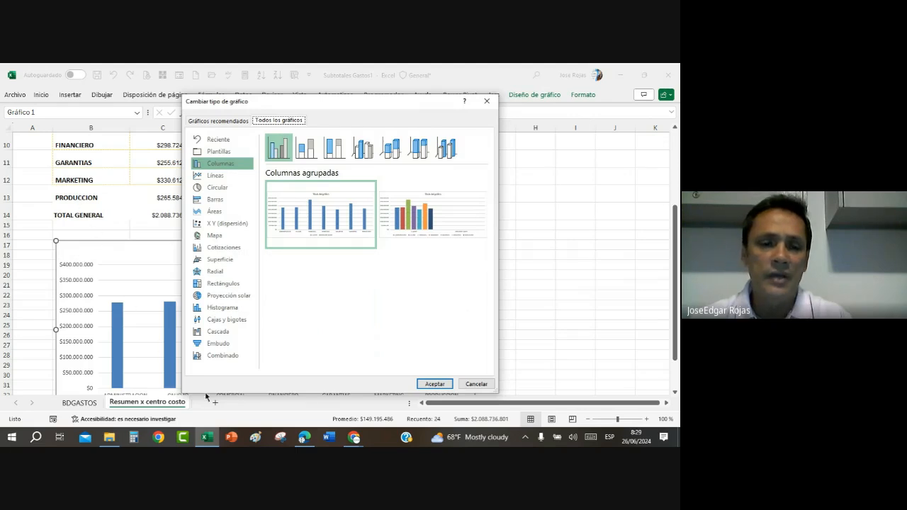
click(222, 355)
click(306, 150)
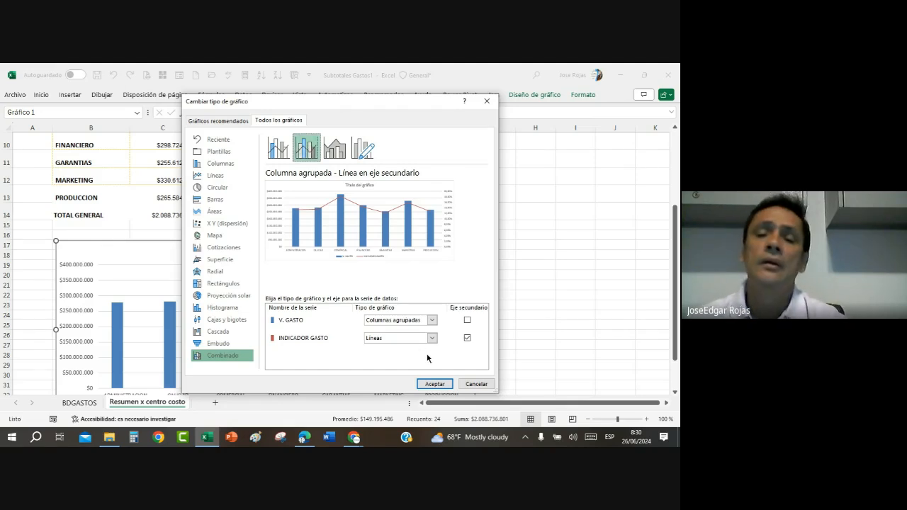
click(433, 383)
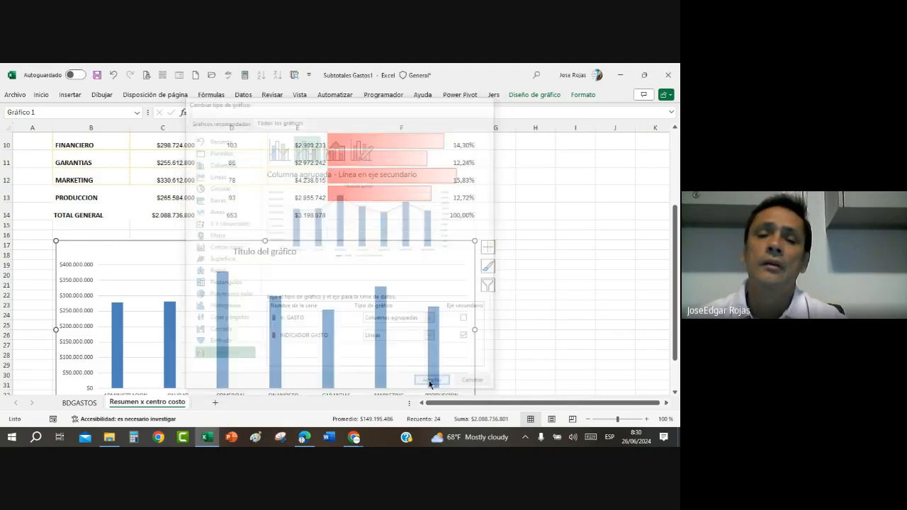
Step: Widen the combo chart slightly beyond the edge of column F
click(522, 332)
click(473, 330)
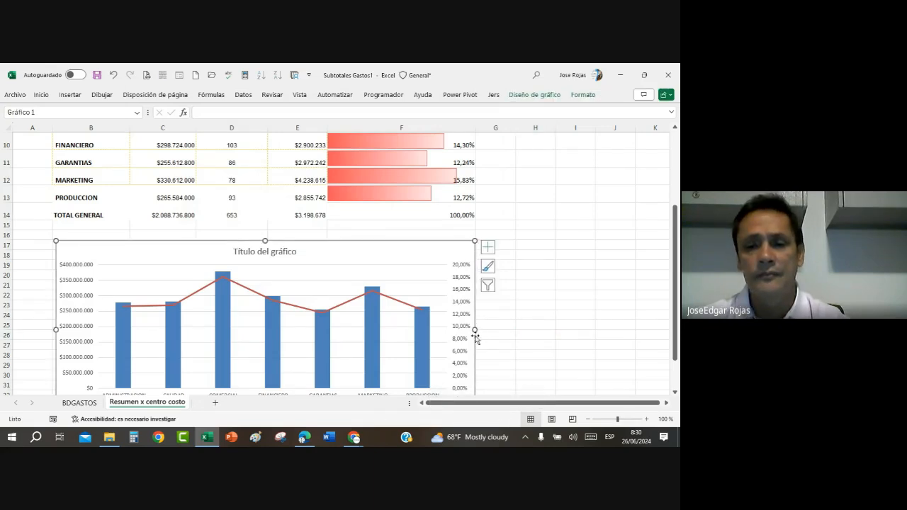
drag(475, 330, 484, 330)
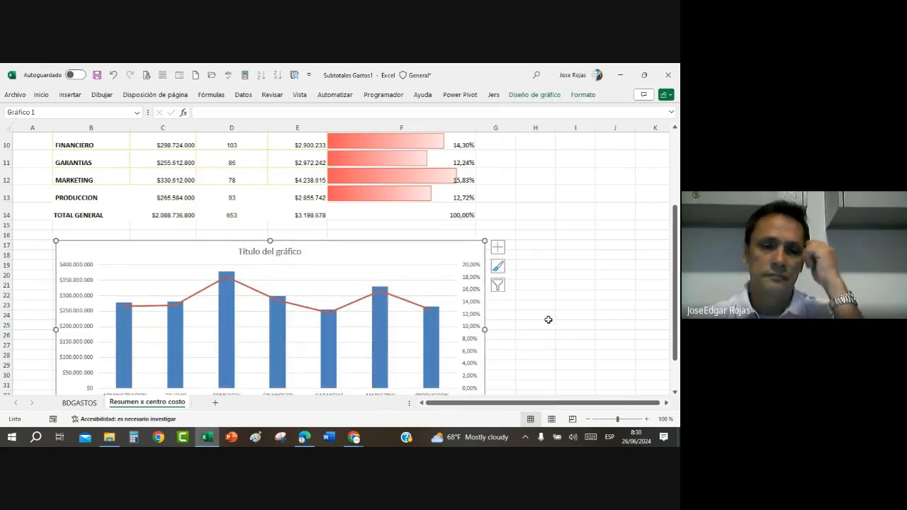
Step: Add data labels to both series of the combo chart and deselect the chart
scroll(548, 320, down, 2)
scroll(550, 320, up, 1)
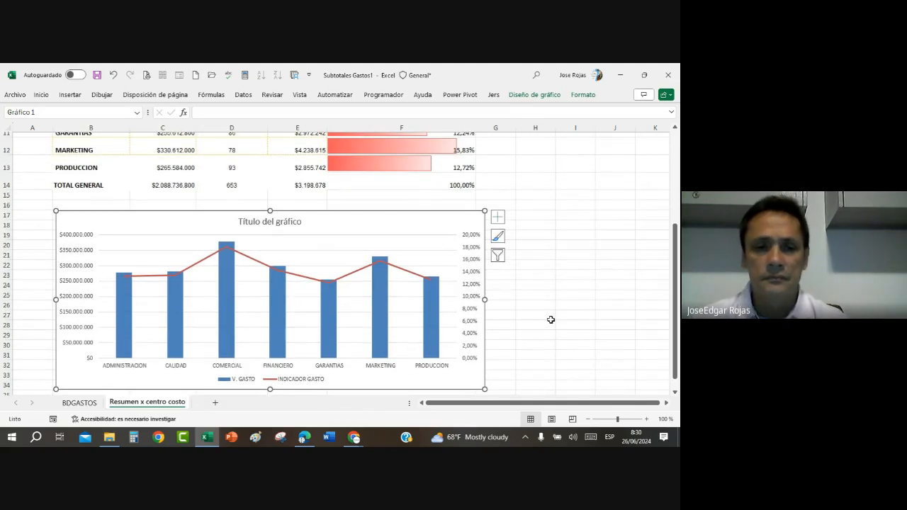
click(499, 221)
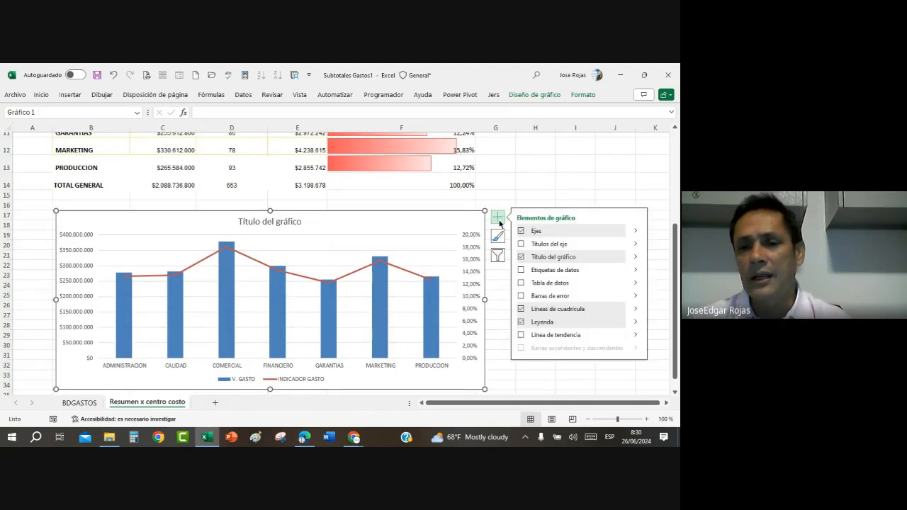
click(521, 271)
click(571, 170)
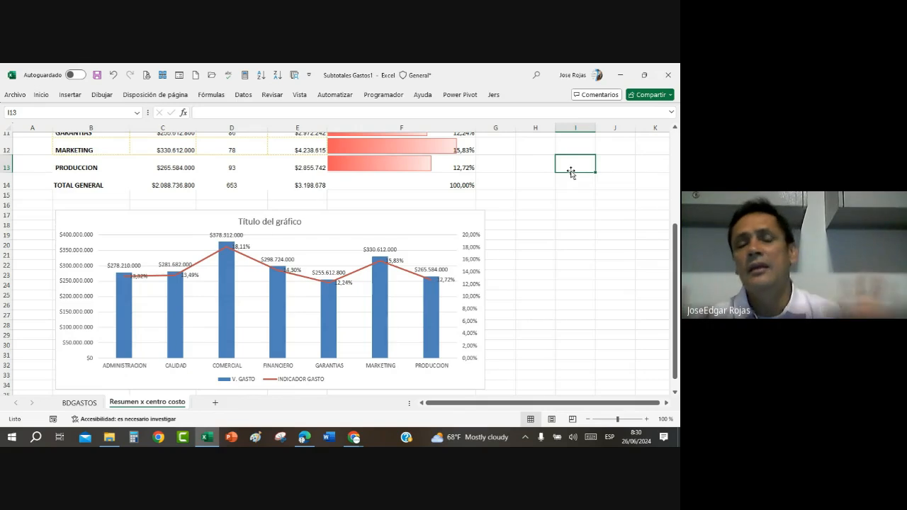
Step: Review the INDICADOR GASTO data bars in the summary table together with the labelled combo chart below it
scroll(533, 218, up, 1)
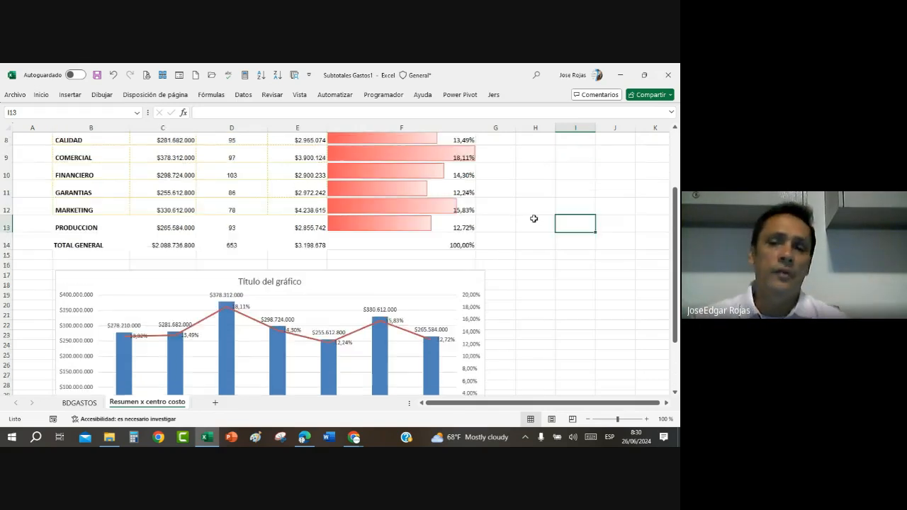
scroll(534, 218, up, 3)
scroll(537, 217, down, 1)
scroll(538, 217, up, 1)
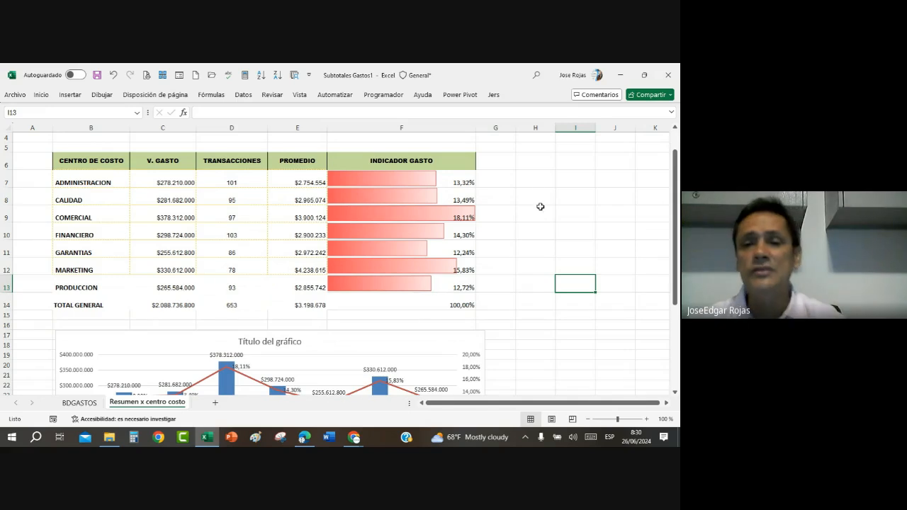
scroll(540, 215, down, 1)
scroll(530, 253, down, 1)
scroll(532, 252, up, 3)
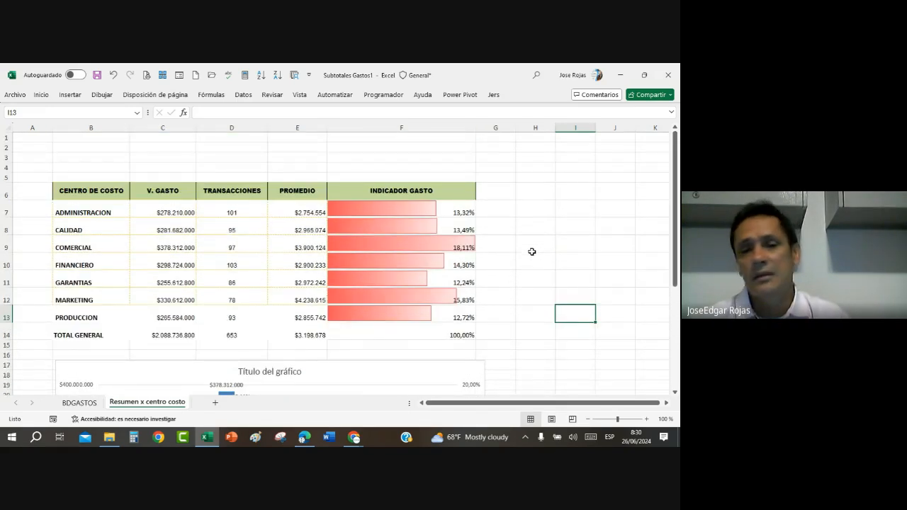
scroll(531, 251, down, 1)
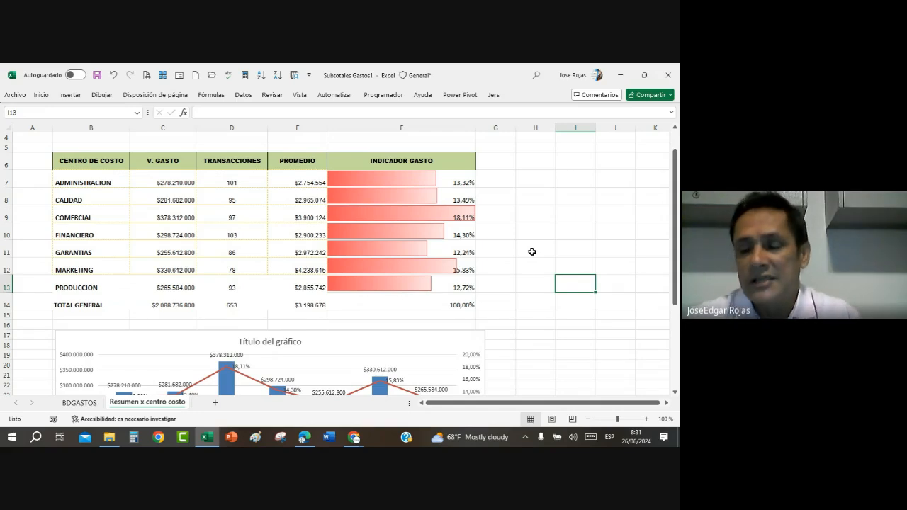
scroll(483, 269, down, 1)
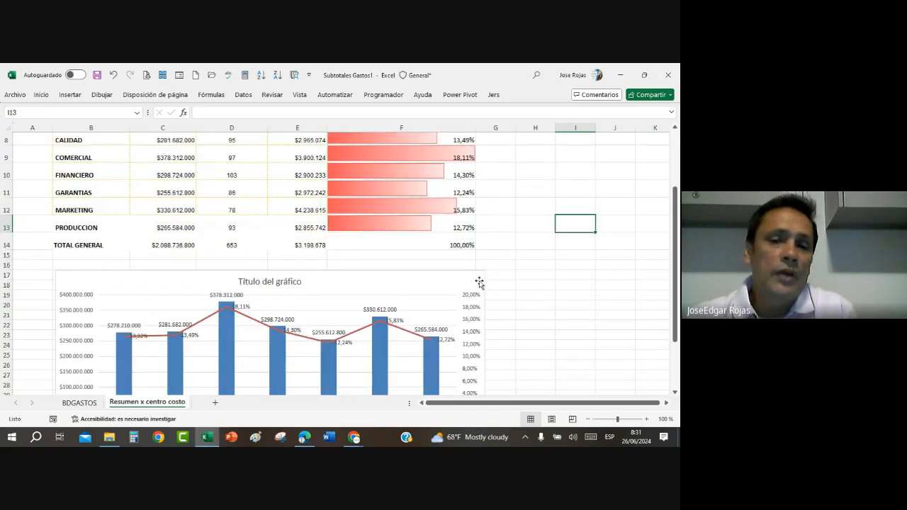
scroll(479, 284, down, 1)
scroll(479, 284, up, 1)
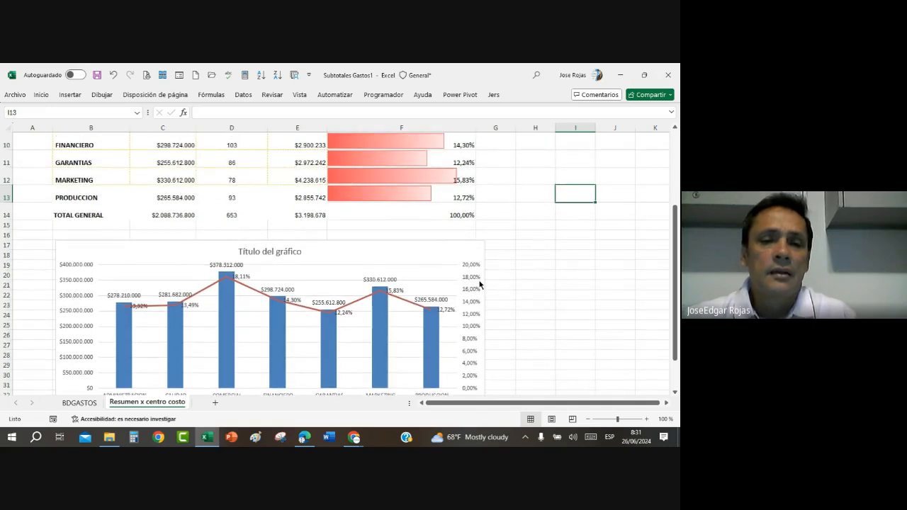
scroll(480, 284, up, 1)
scroll(480, 283, down, 2)
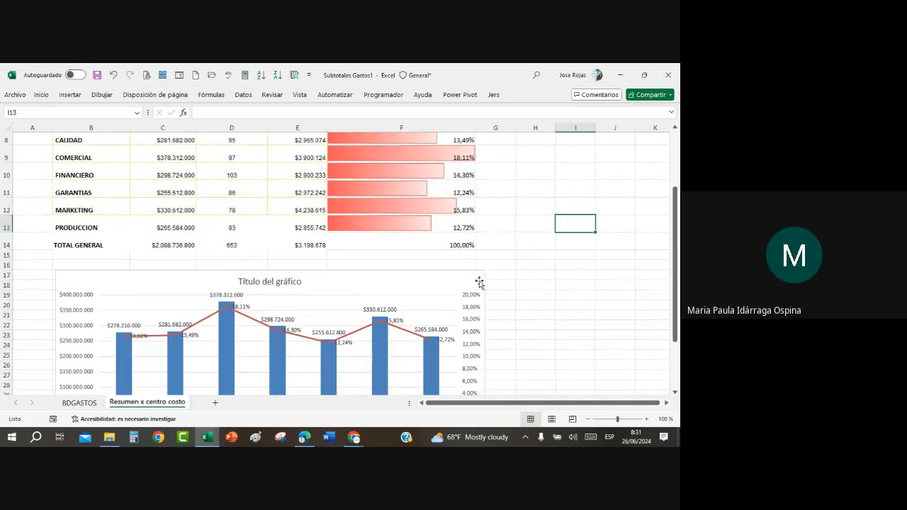
scroll(480, 283, down, 1)
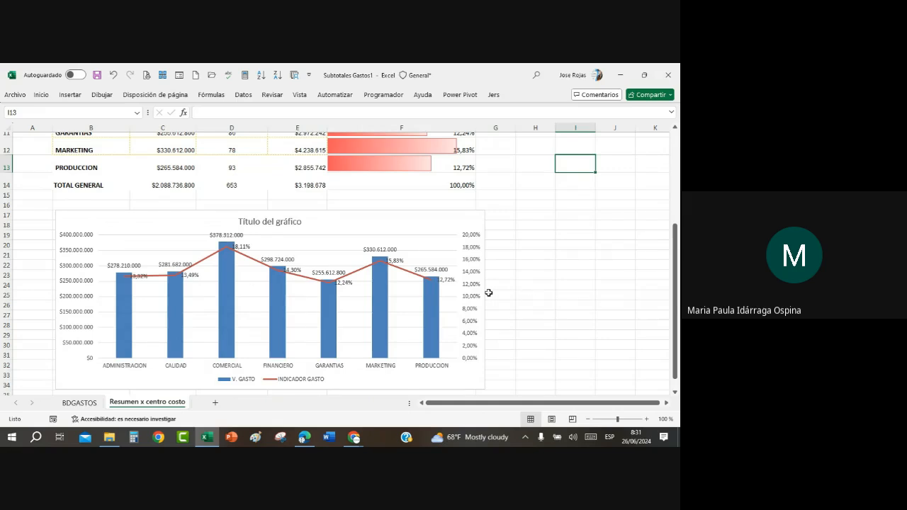
Step: Create a column chart on its own chart sheet from the CENTRO DE COSTO, V. GASTO and INDICADOR GASTO data in B6:C13 and F6:F13
scroll(488, 292, up, 3)
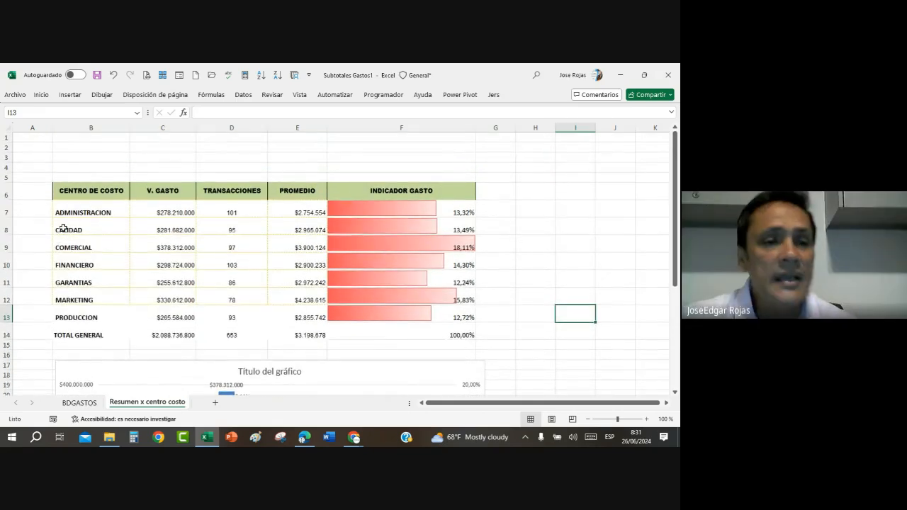
click(74, 191)
drag(122, 192, 182, 318)
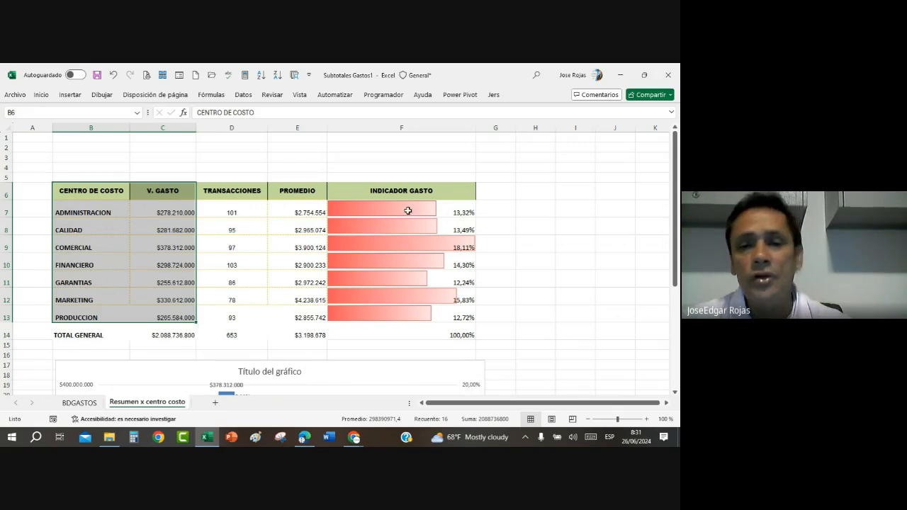
drag(411, 189, 406, 309)
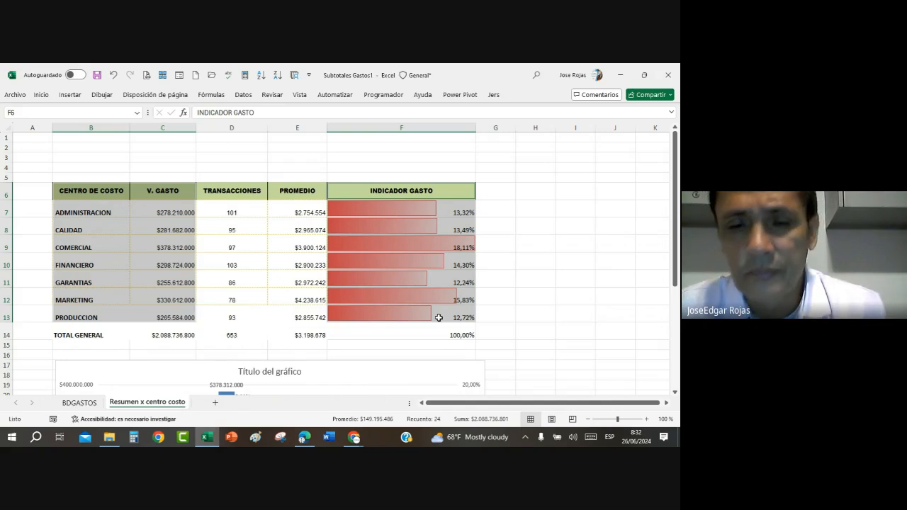
key(F11)
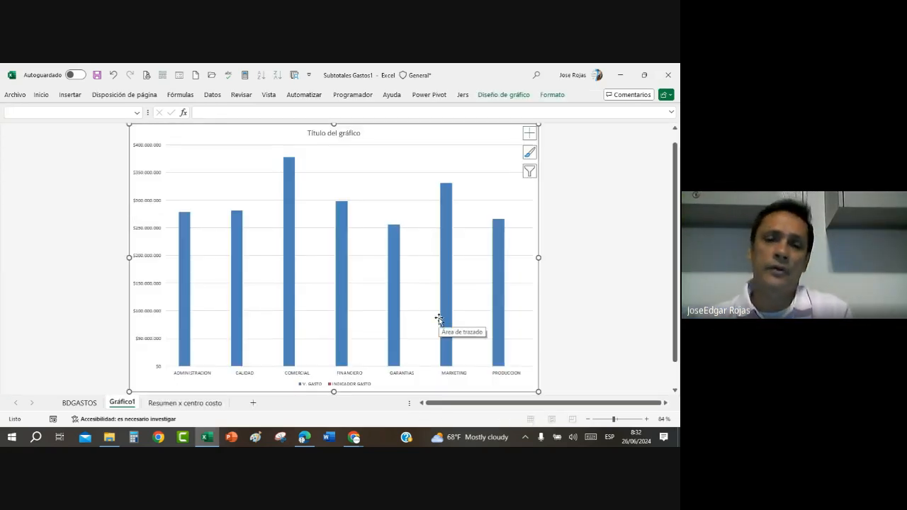
scroll(438, 319, up, 1)
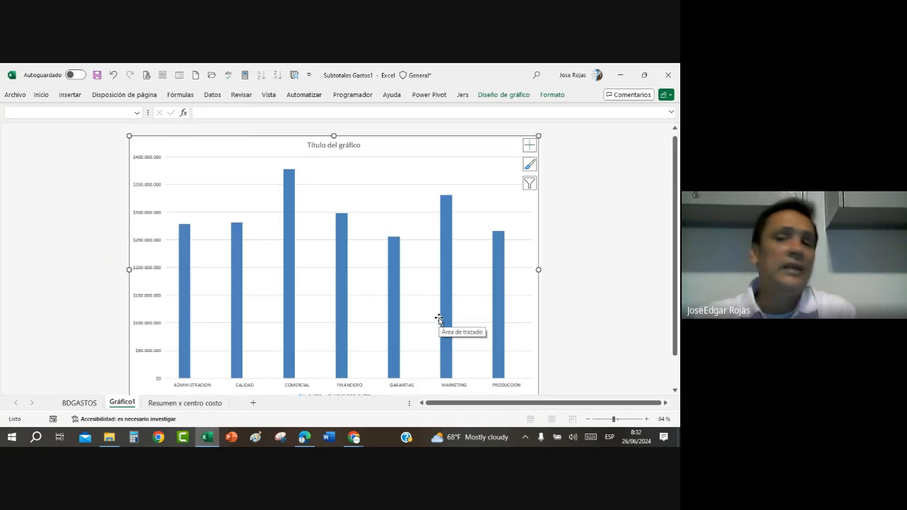
click(498, 96)
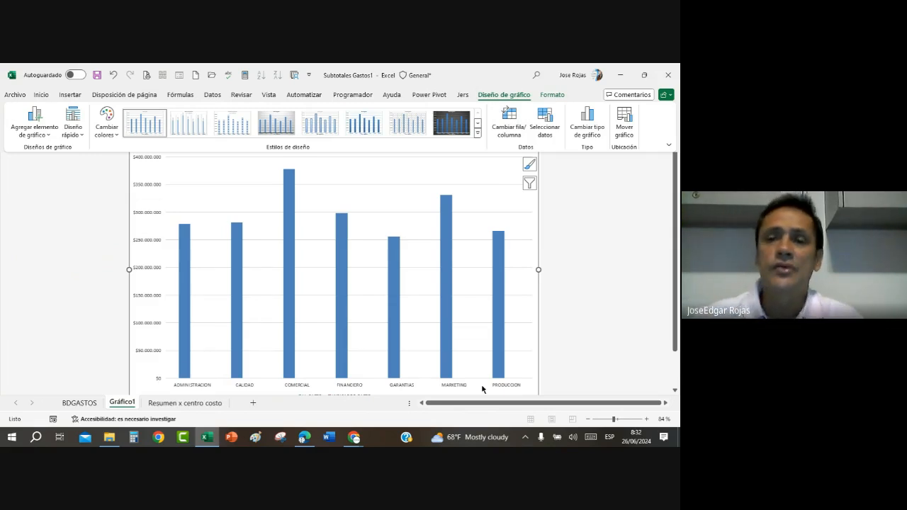
click(581, 119)
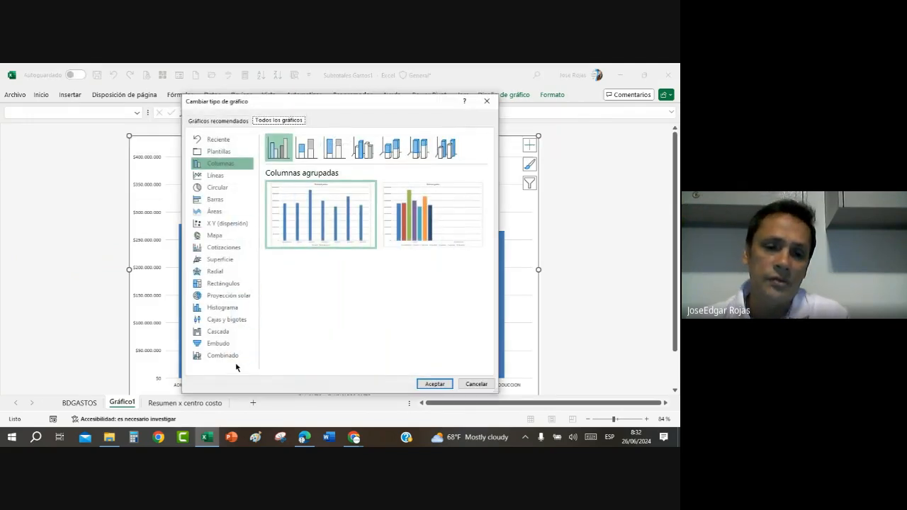
click(223, 356)
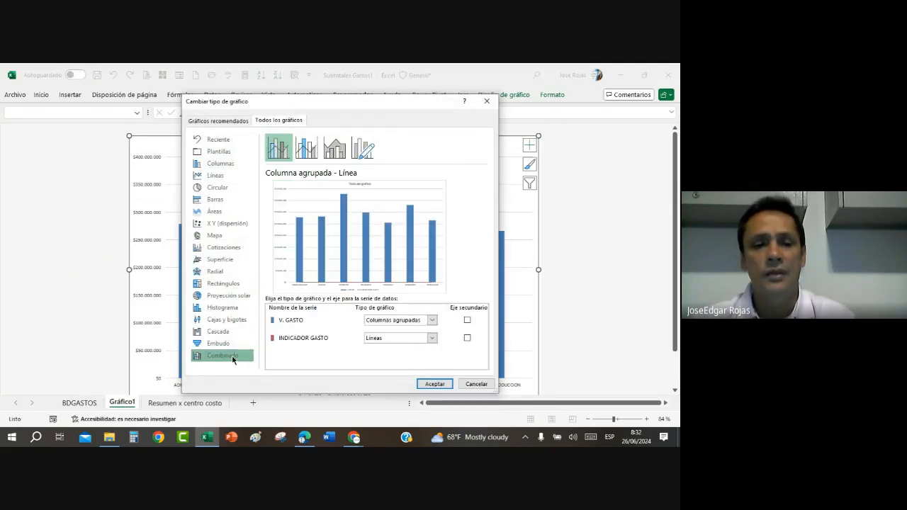
click(306, 150)
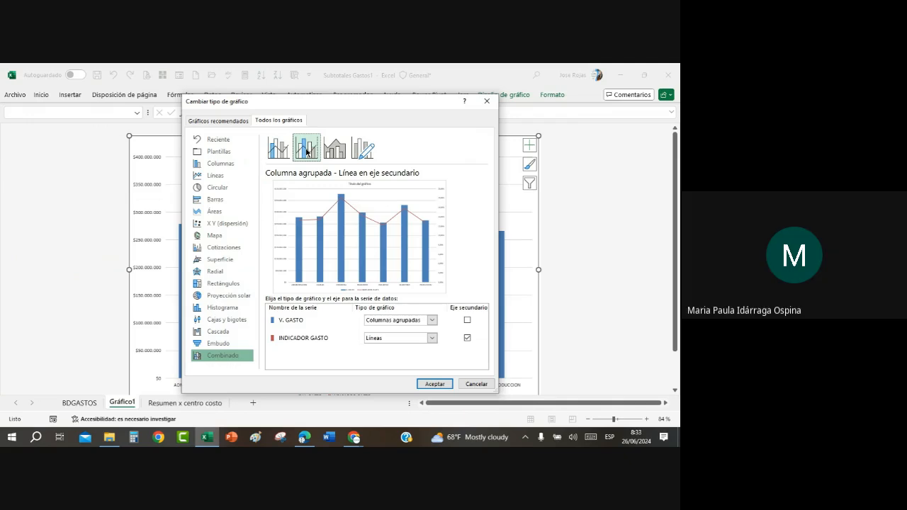
click(306, 151)
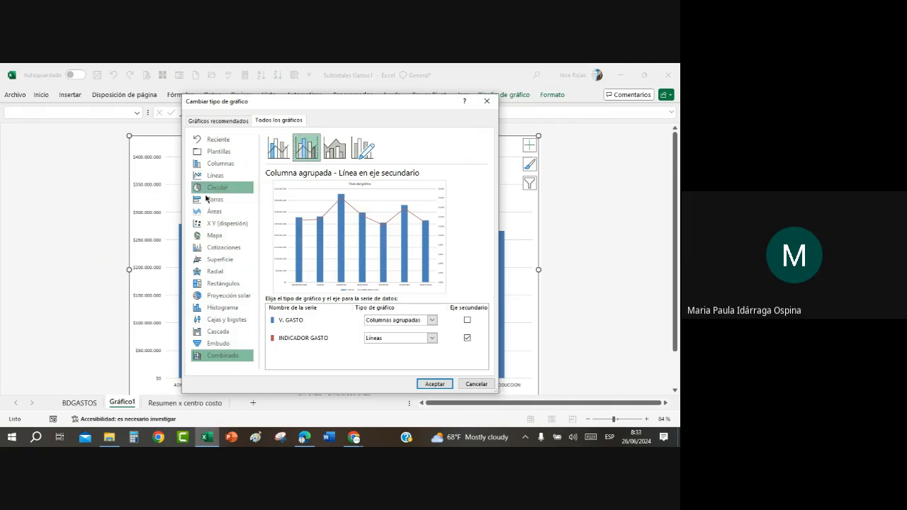
click(476, 384)
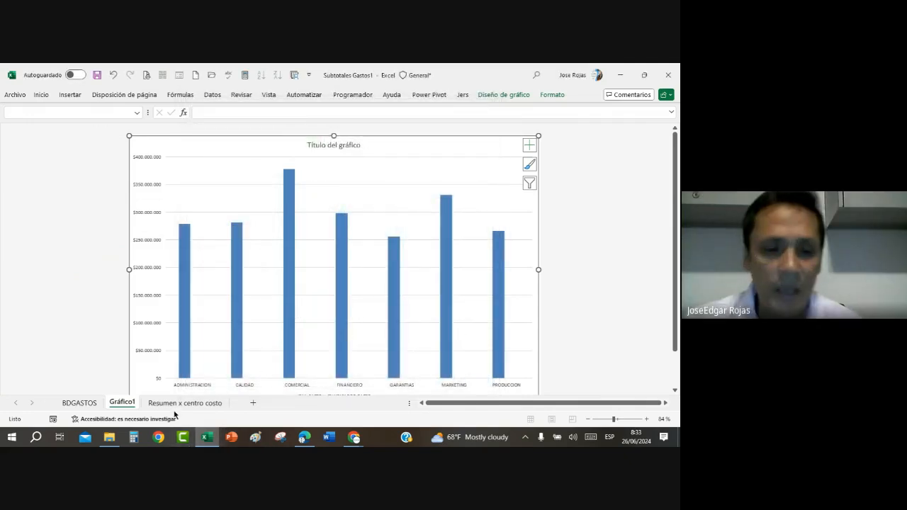
Step: Apply red gradient-fill data bars to the INDICADOR GASTO percentages in F7:F13 of the Resumen x centro costo sheet
click(178, 404)
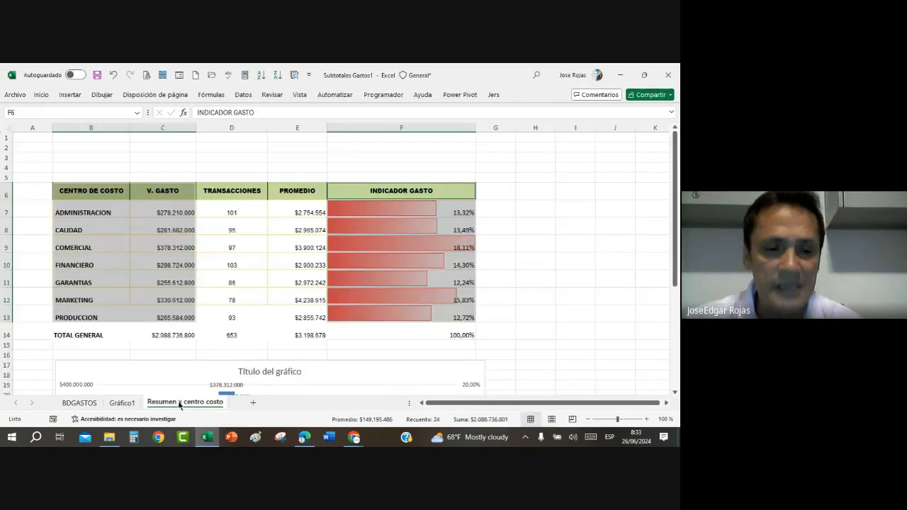
click(504, 273)
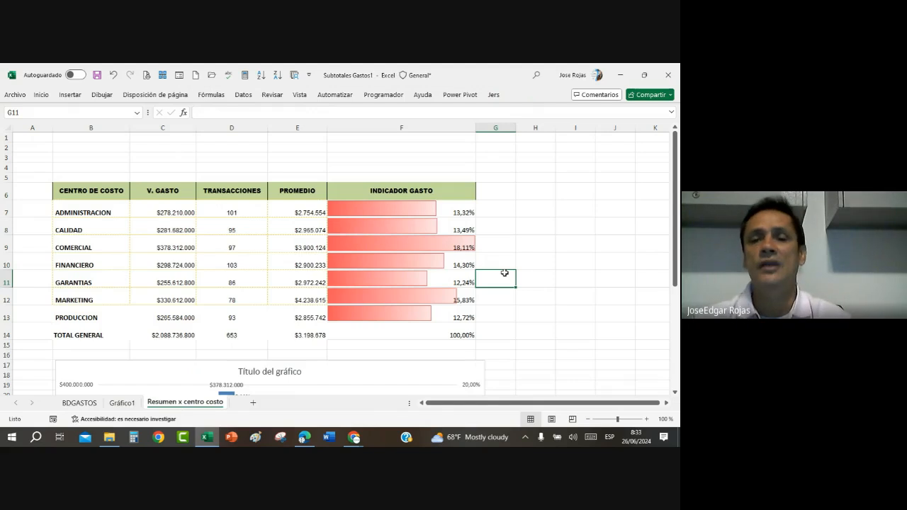
drag(395, 208, 394, 315)
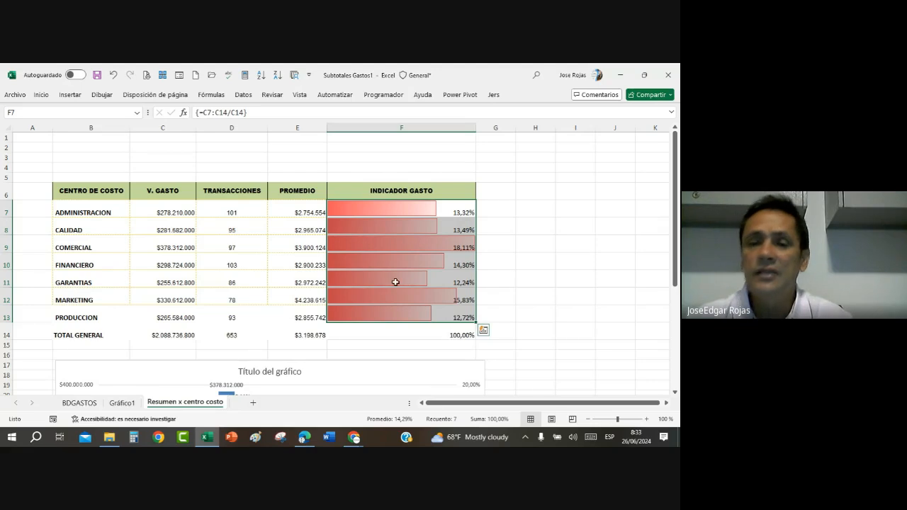
click(41, 98)
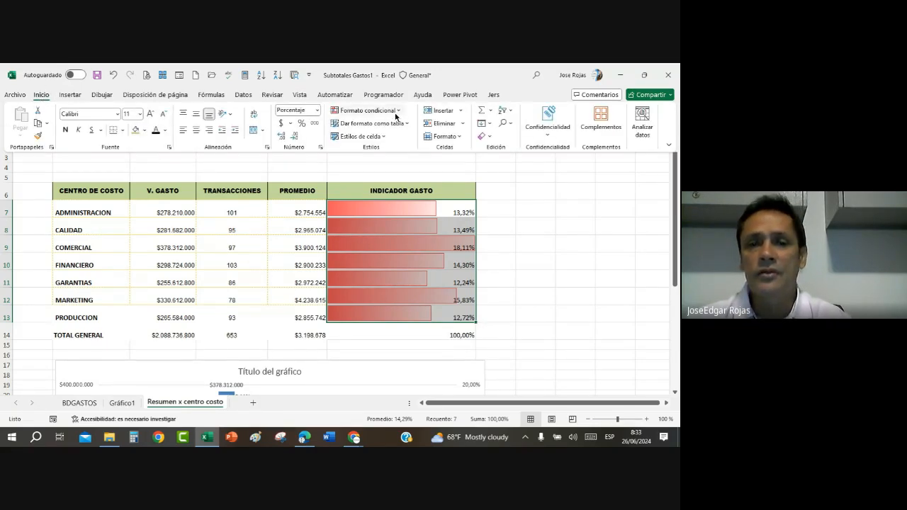
click(396, 114)
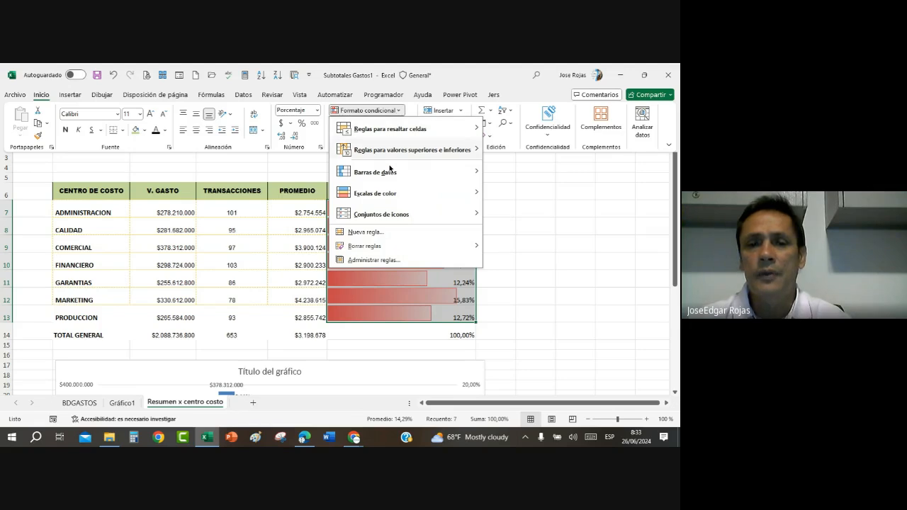
mouse_move(387, 174)
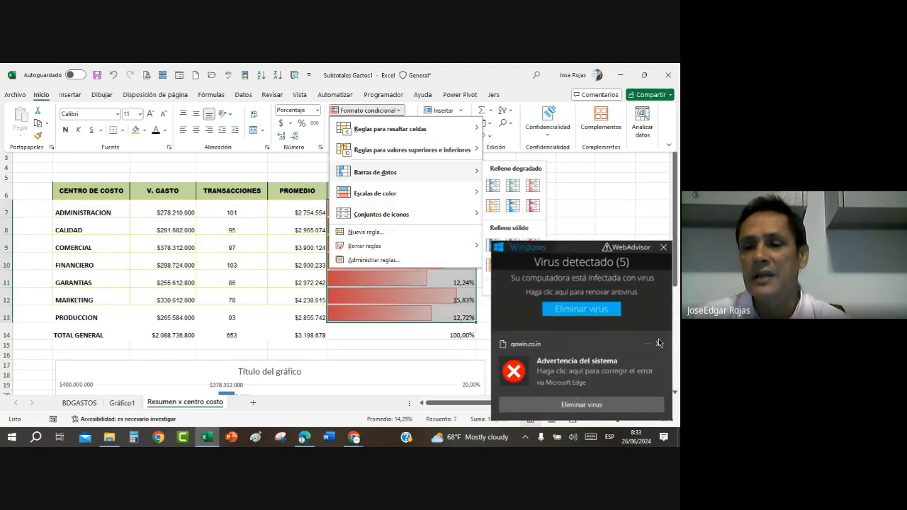
click(531, 186)
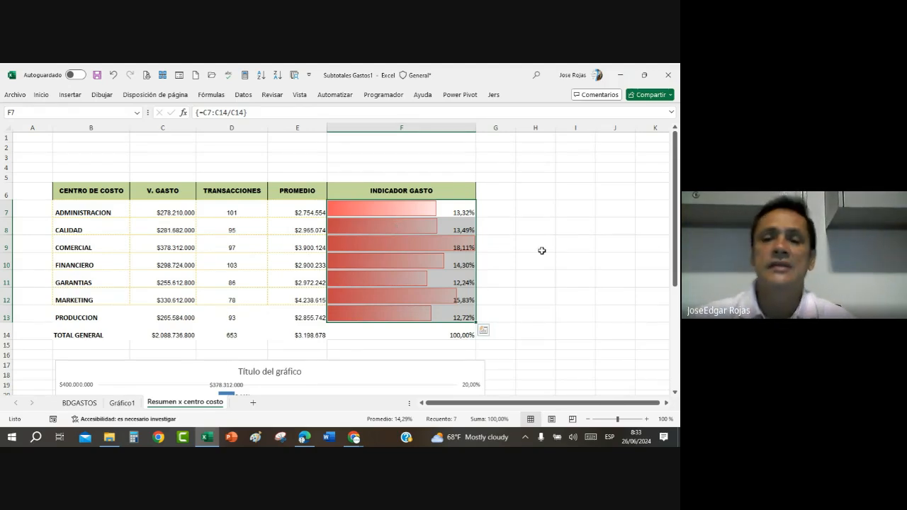
Step: Remove all subtotals from the expense data on the BDGASTOS sheet
scroll(533, 260, down, 3)
scroll(533, 260, down, 1)
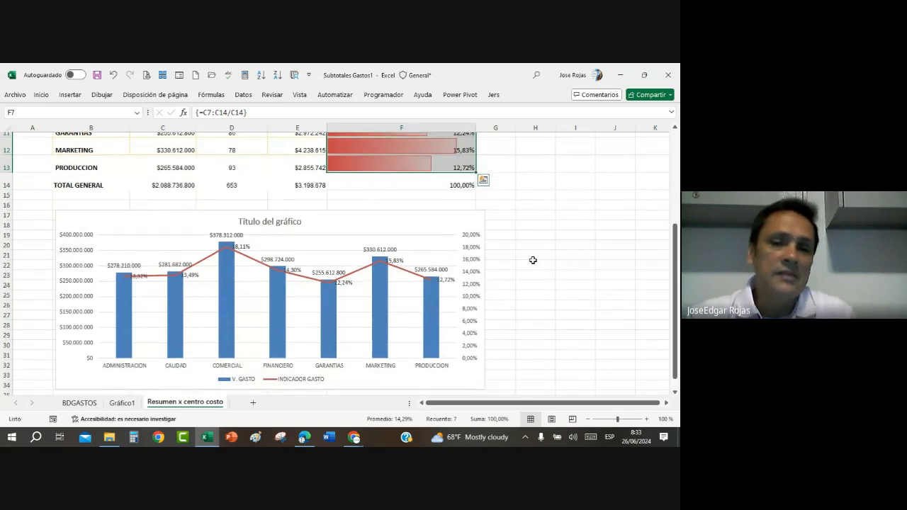
scroll(533, 260, up, 2)
scroll(533, 260, up, 1)
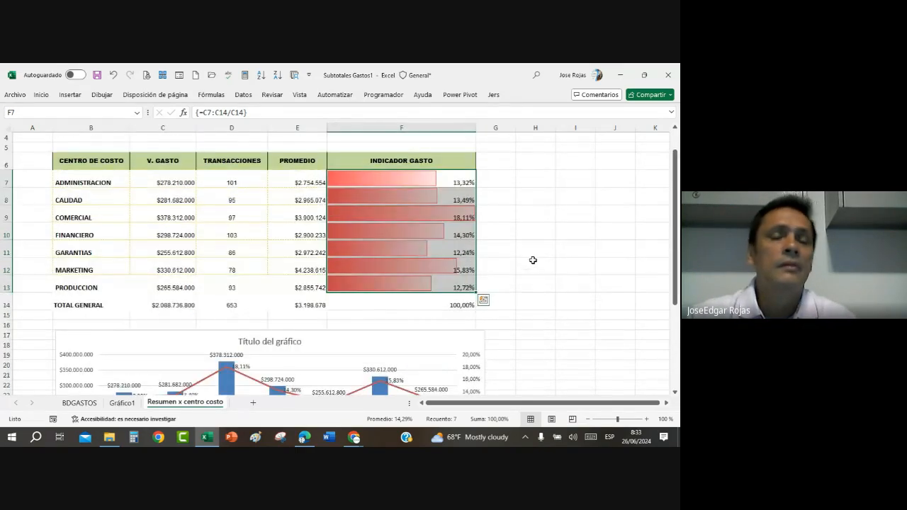
scroll(533, 260, down, 1)
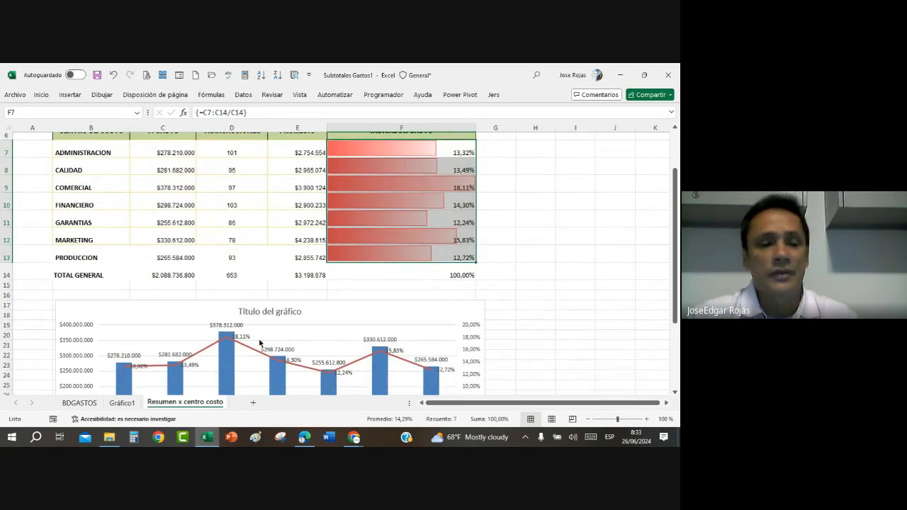
click(78, 403)
click(350, 248)
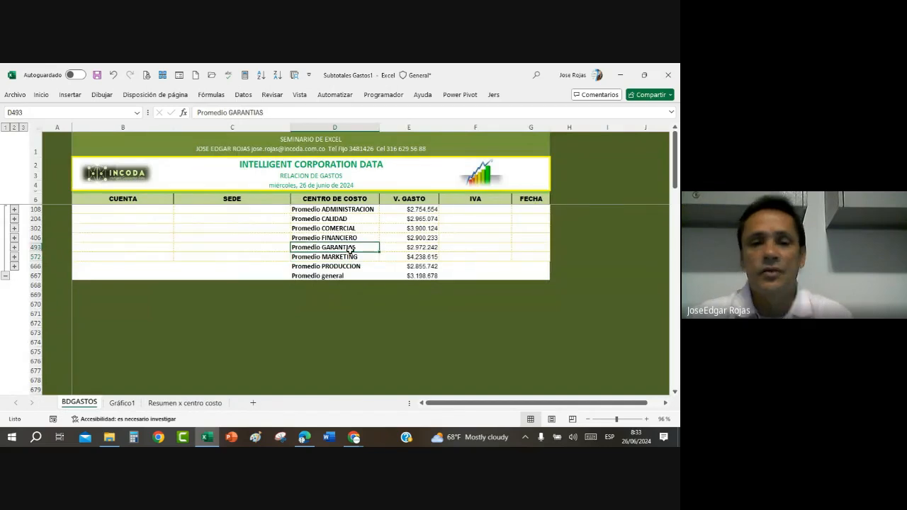
click(247, 99)
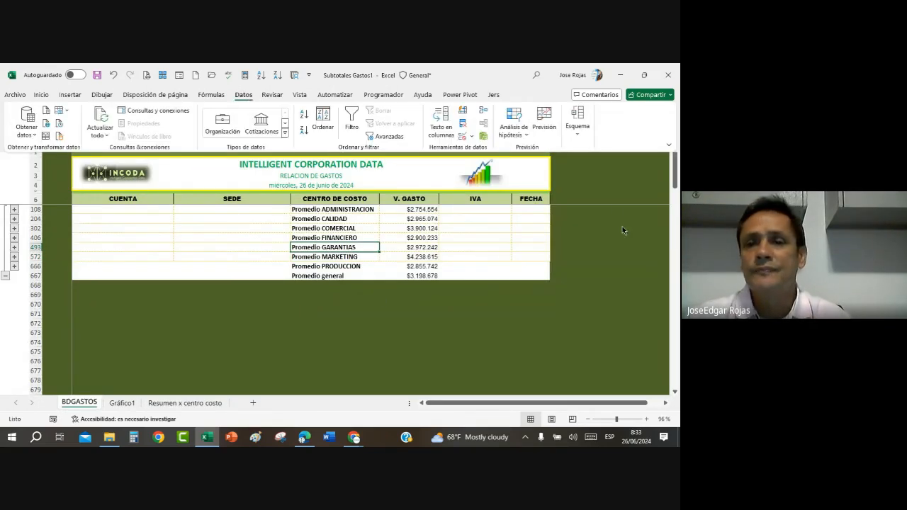
click(577, 137)
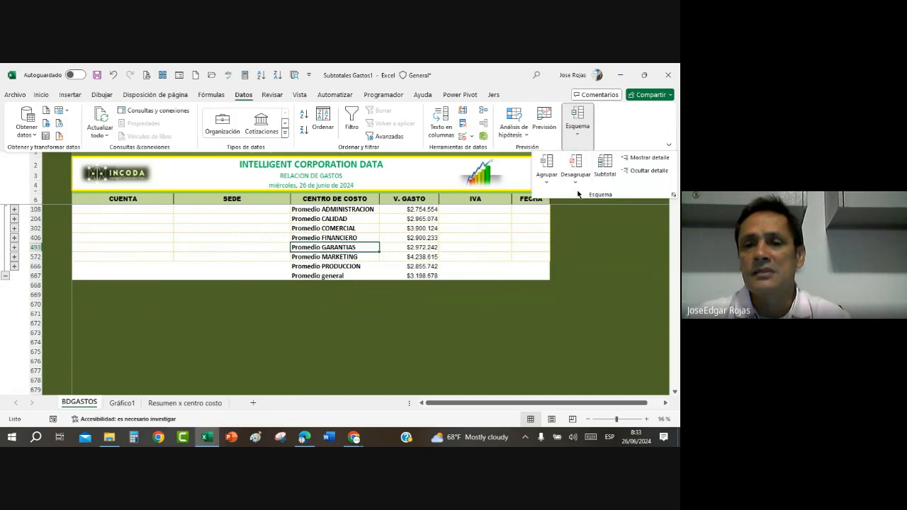
click(604, 170)
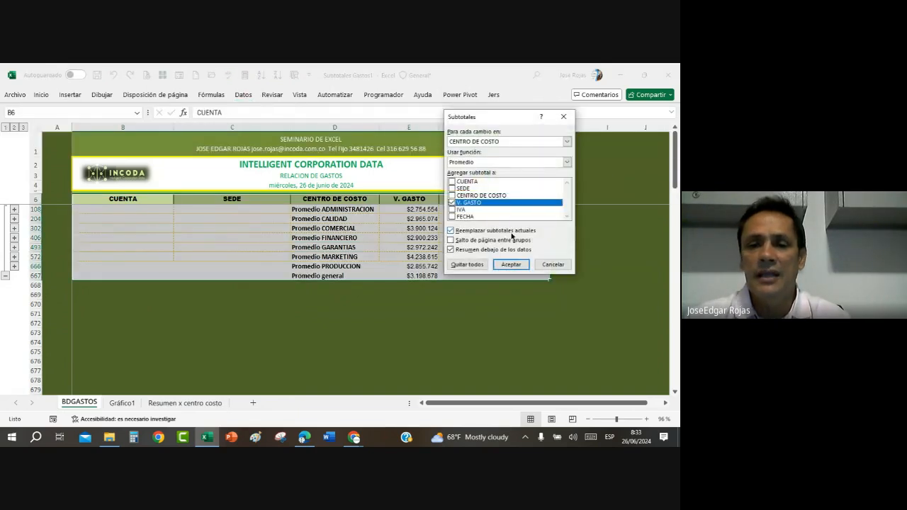
click(467, 265)
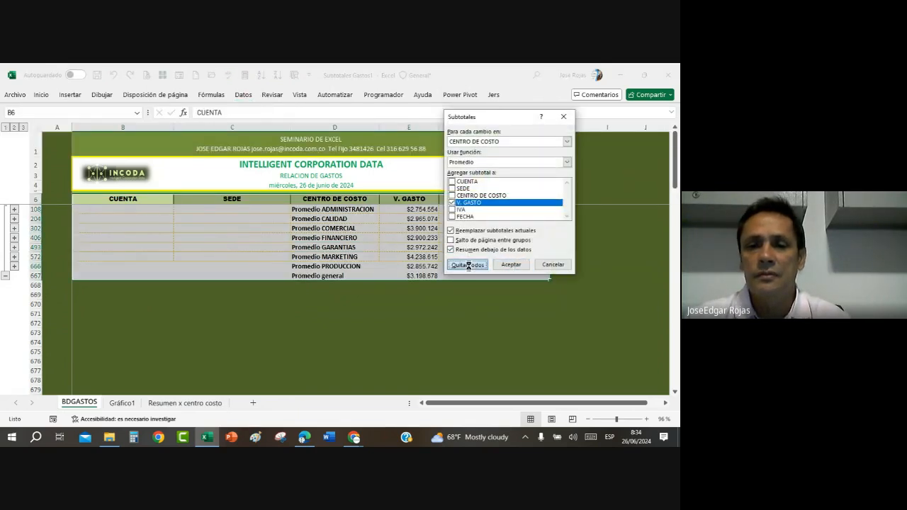
click(415, 297)
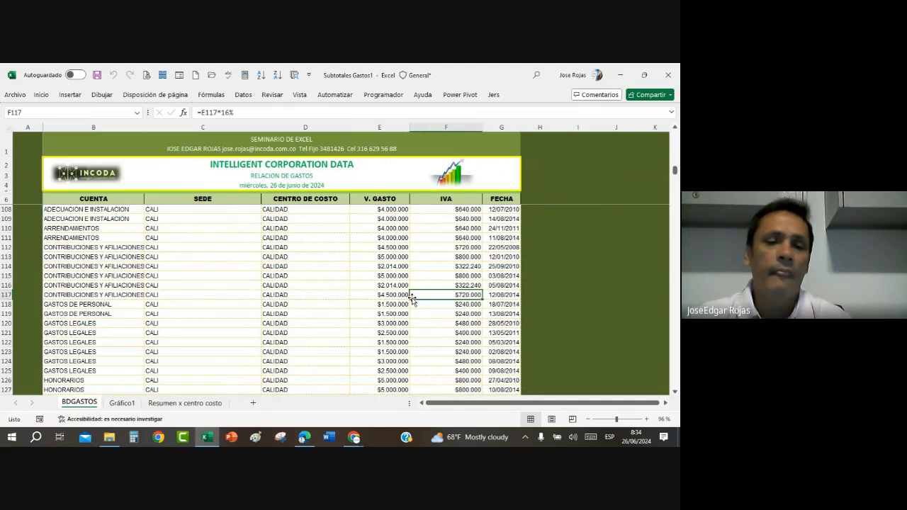
Step: Review the summary table on the Resumen x centro costo sheet and inspect the data labels option among the combo chart's elements
click(207, 402)
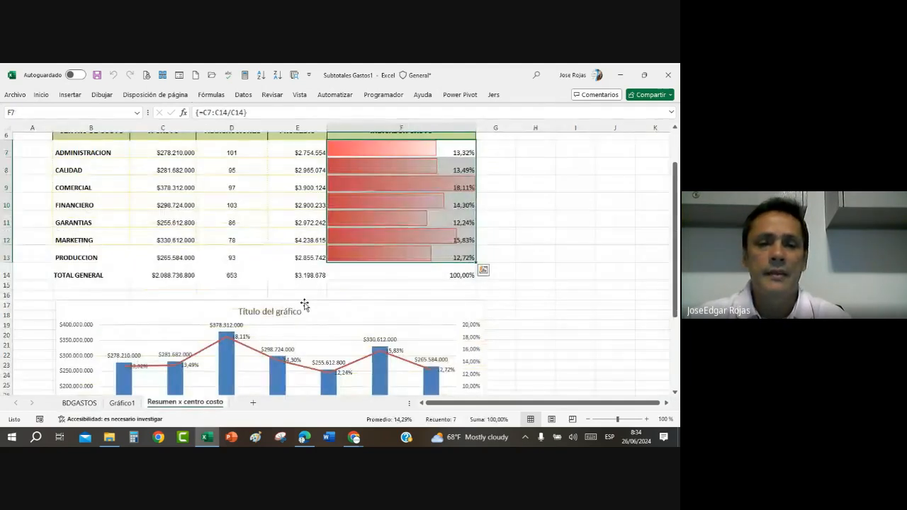
scroll(304, 300, down, 2)
scroll(305, 303, up, 2)
scroll(305, 303, up, 2)
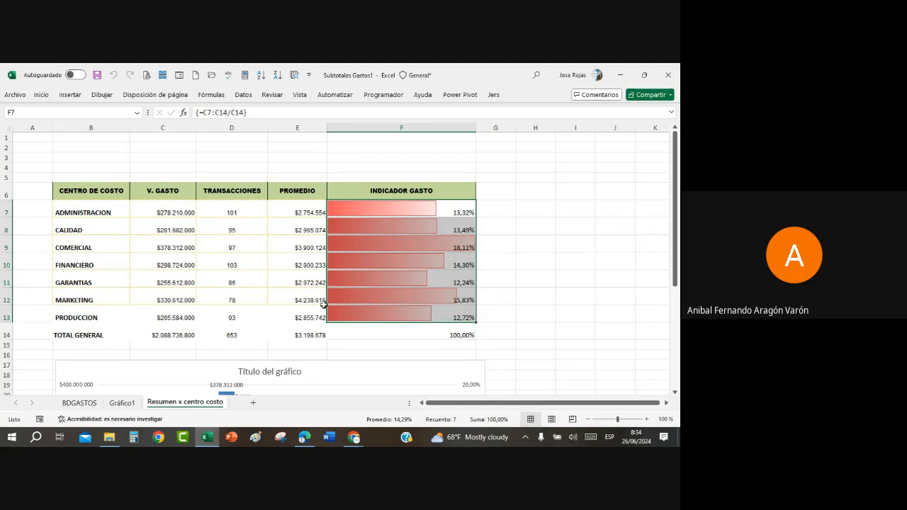
scroll(329, 314, down, 3)
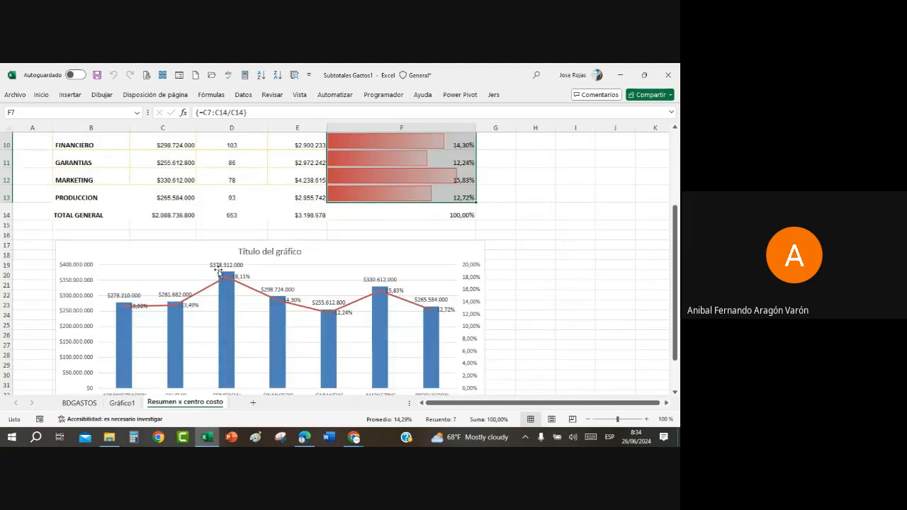
click(483, 261)
click(497, 247)
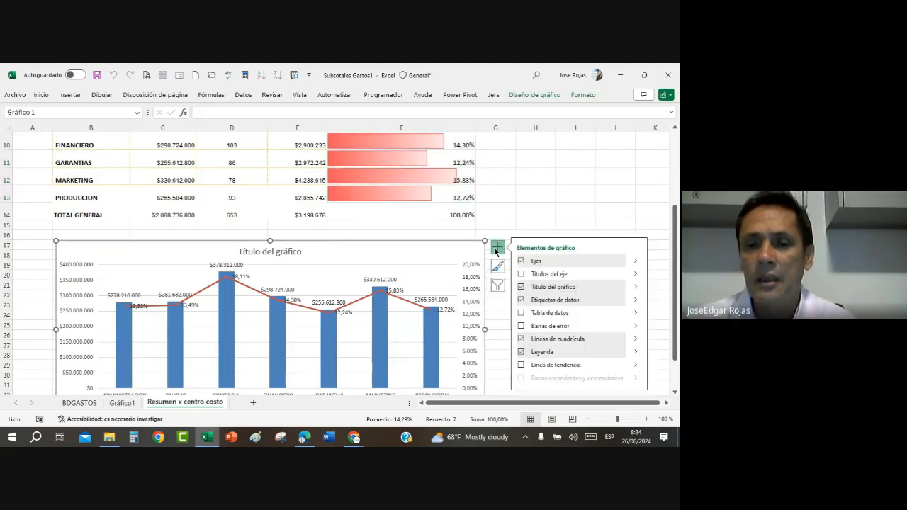
click(520, 301)
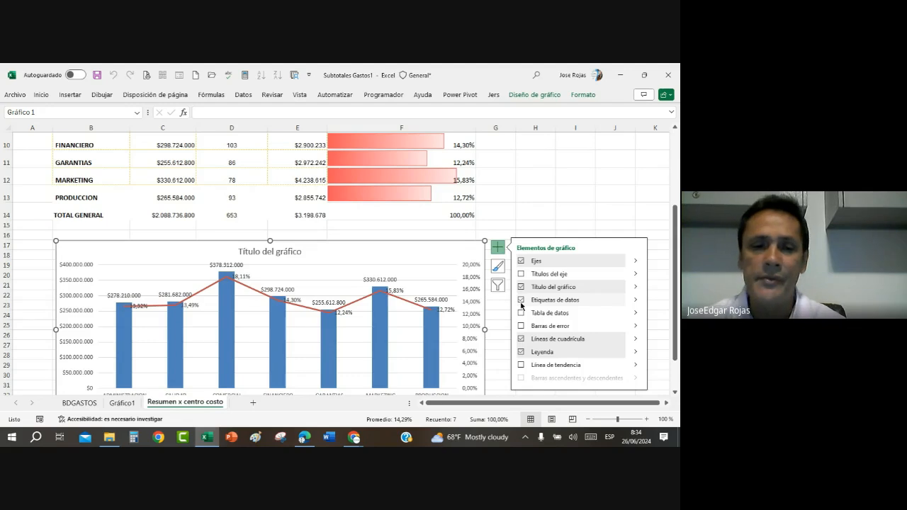
click(579, 174)
Step: Look over the combo chart and the summary table once more and close the Subtotales Gastos1 workbook without saving
scroll(502, 249, down, 2)
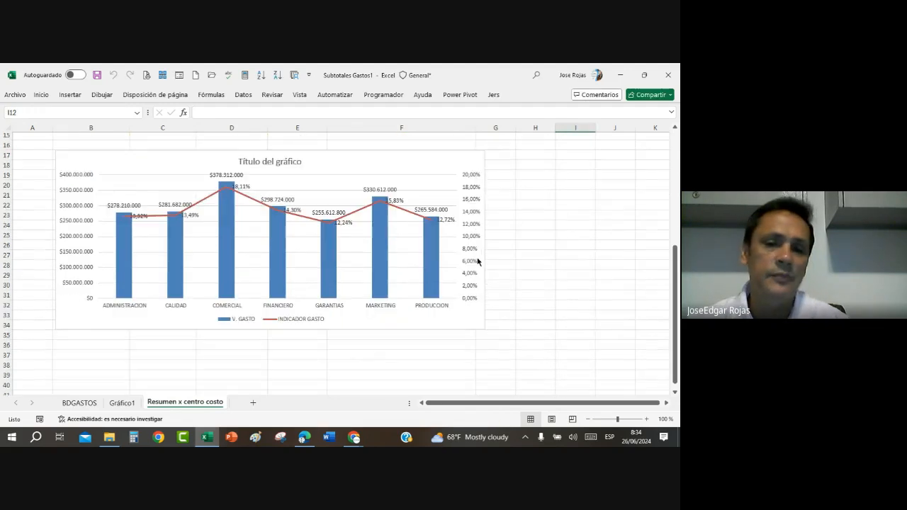
scroll(477, 262, up, 1)
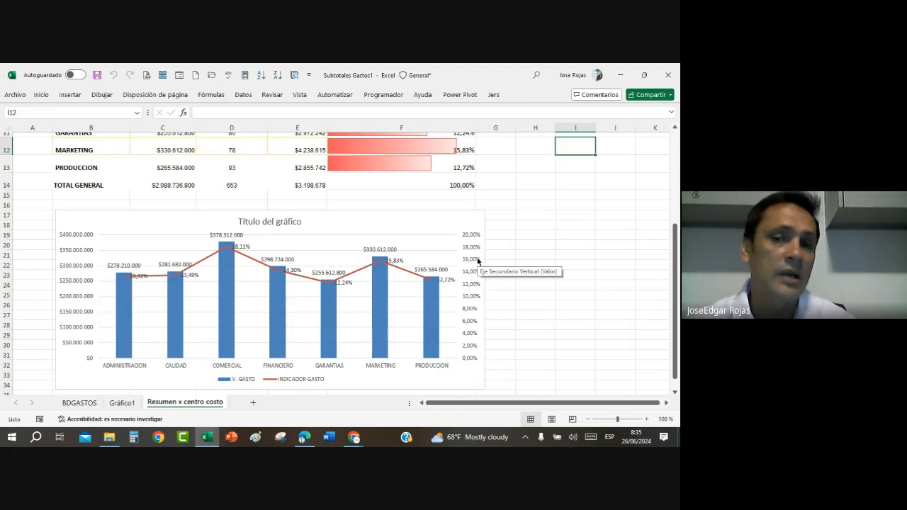
scroll(477, 261, up, 3)
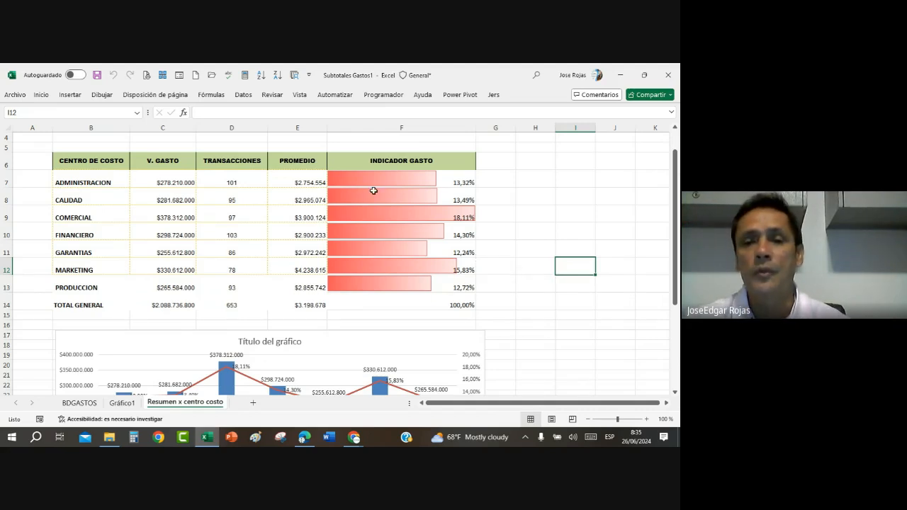
scroll(425, 237, down, 1)
scroll(382, 304, down, 2)
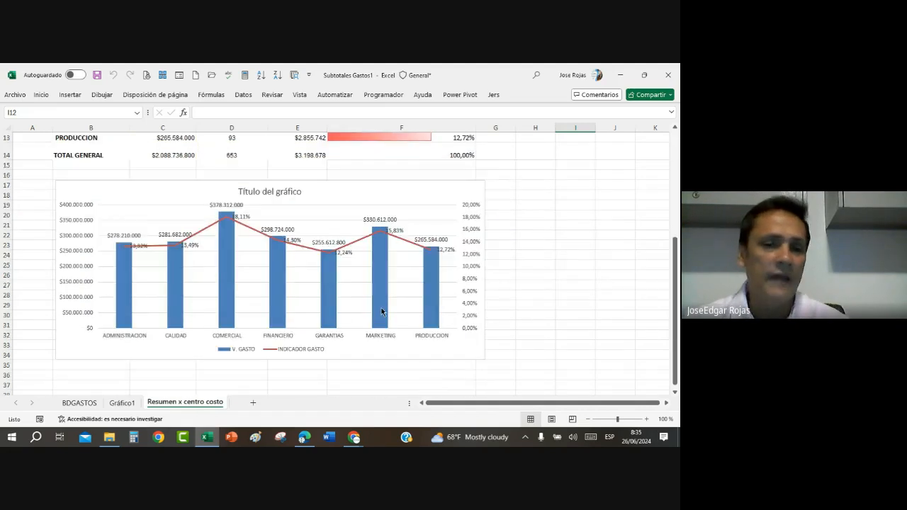
scroll(381, 308, up, 1)
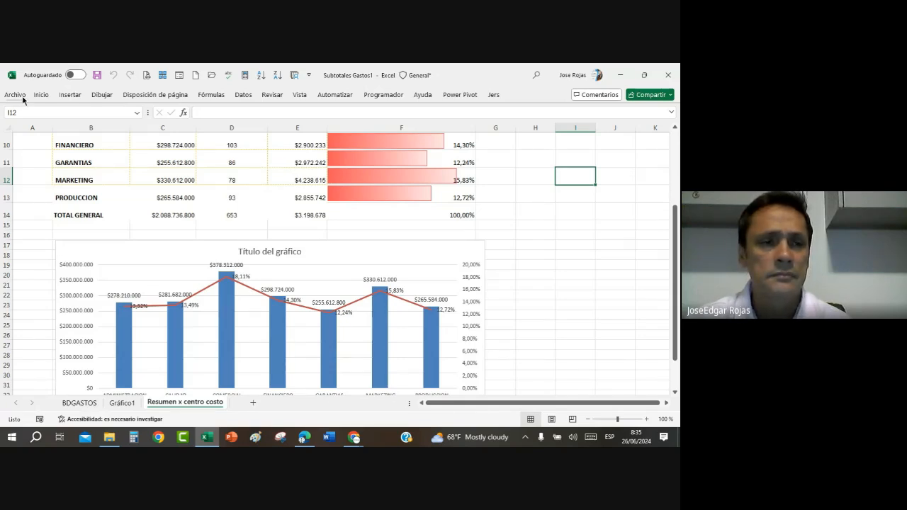
click(671, 82)
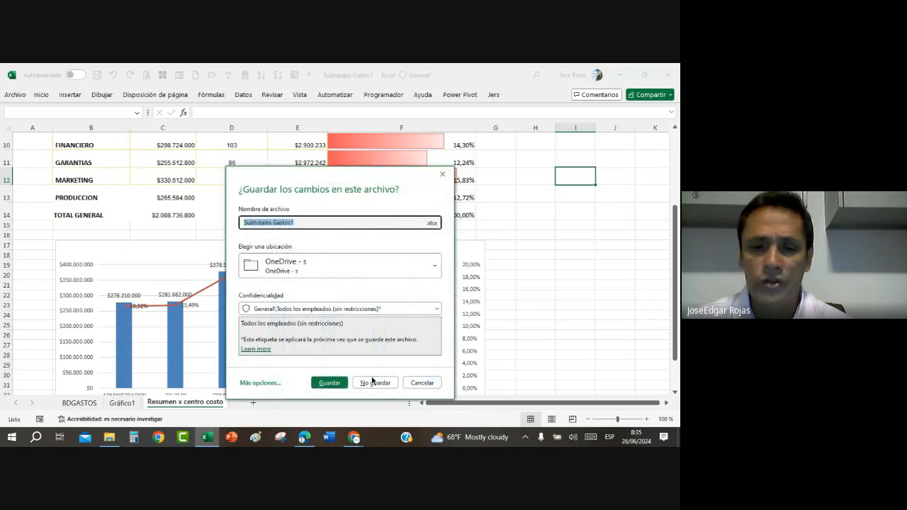
click(386, 384)
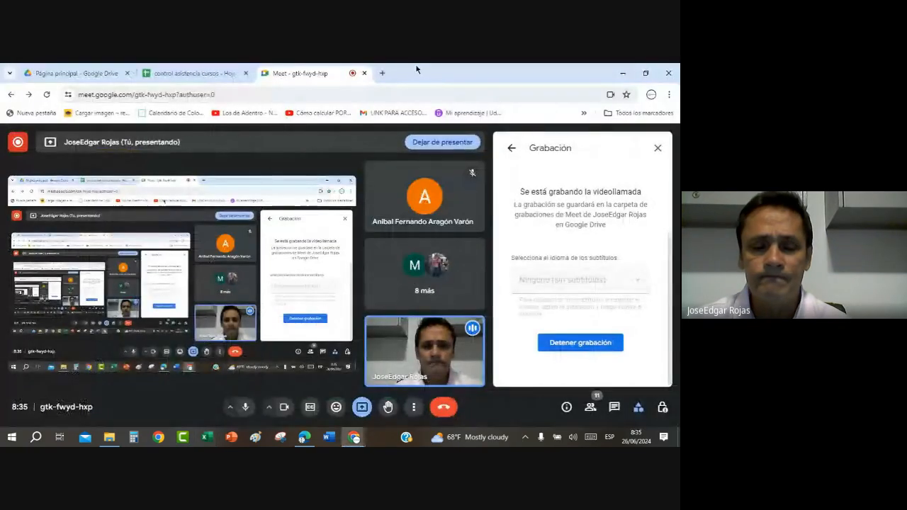
Step: Switch to File Explorer and open the Control Inventario workbook from the Ejercicios Excel folder
click(111, 439)
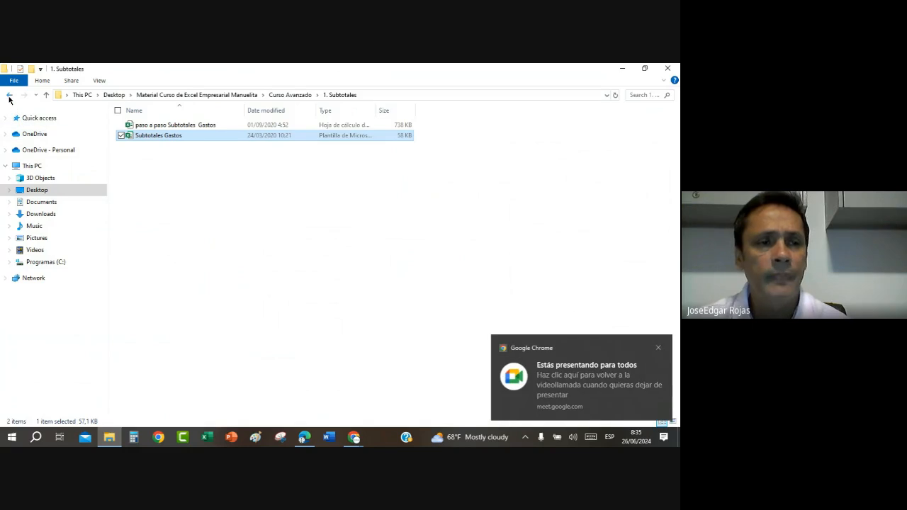
click(9, 95)
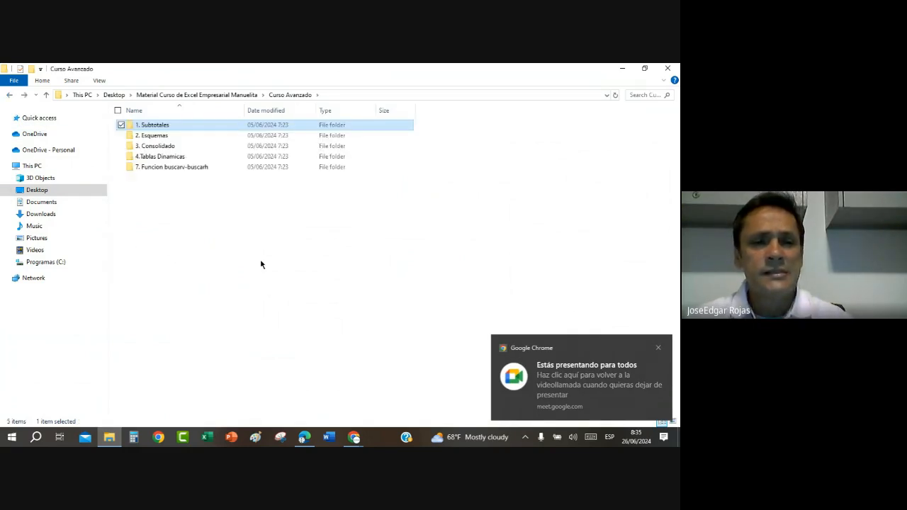
click(10, 95)
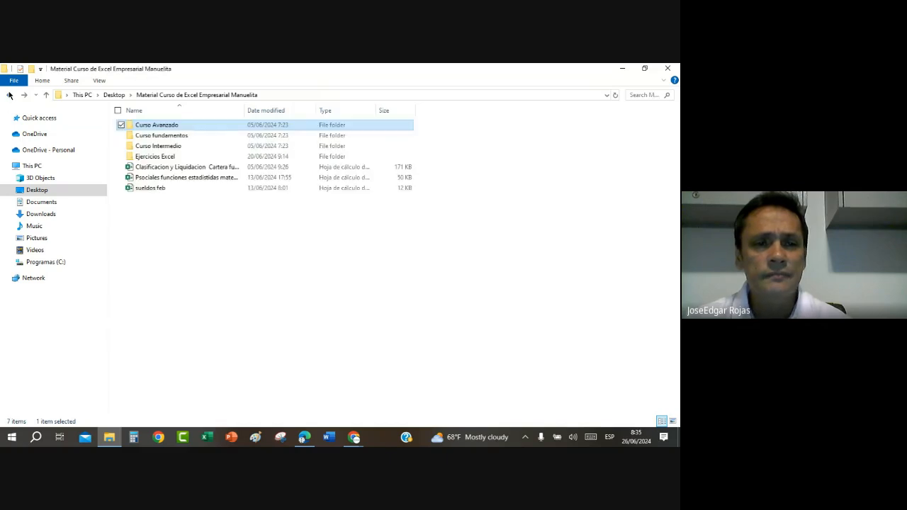
double_click(168, 156)
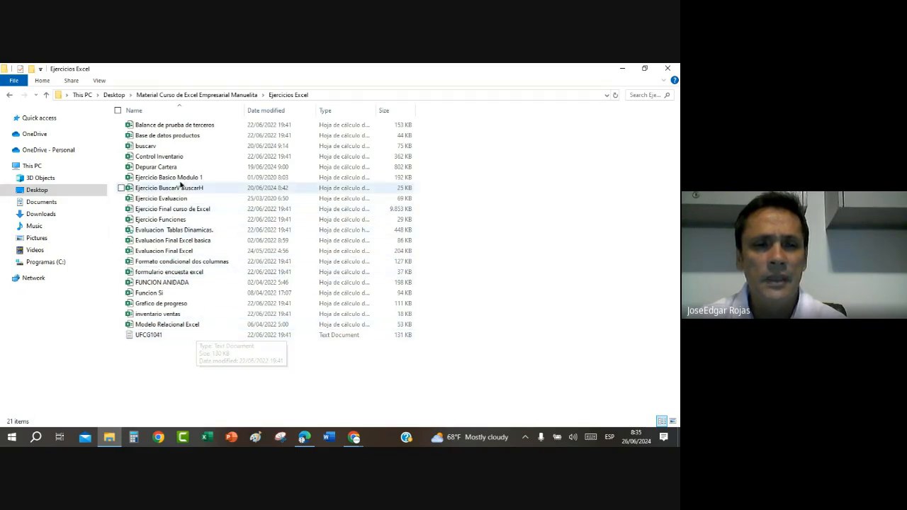
click(179, 157)
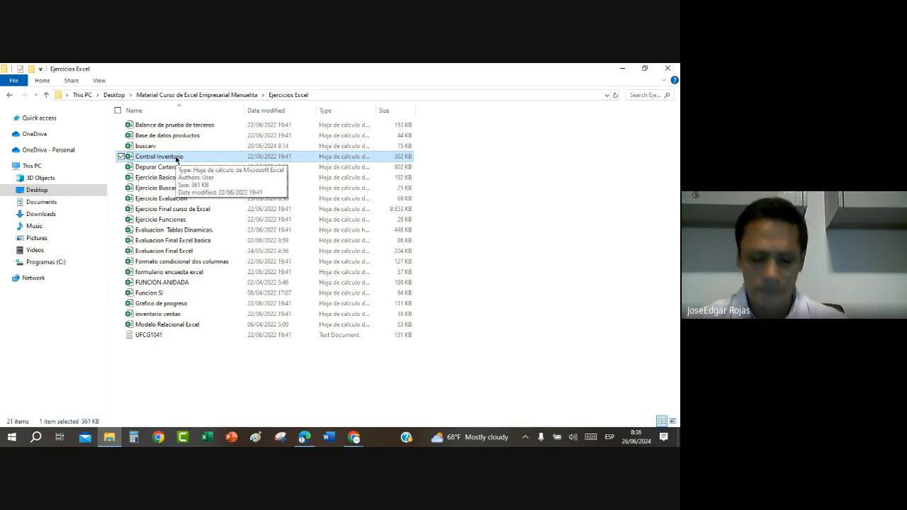
double_click(176, 159)
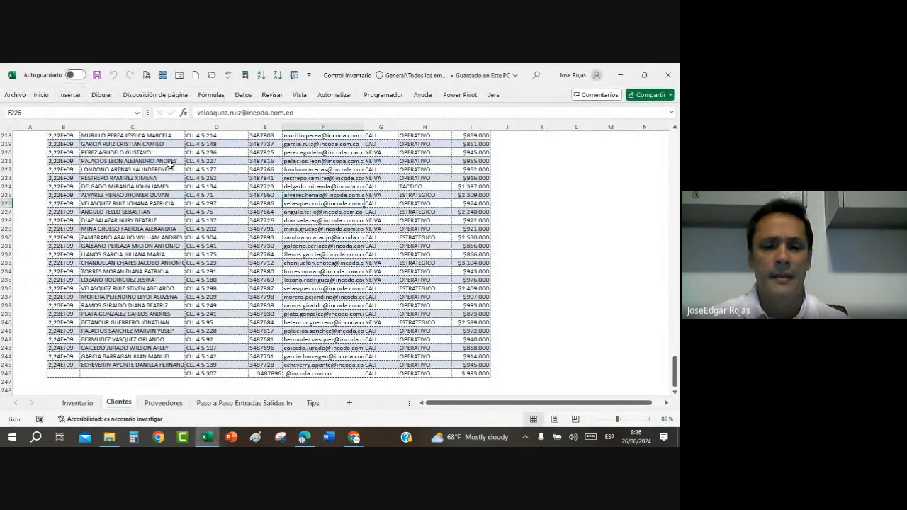
Step: Look over the product table on the Inventario sheet, from its headings down to the last product
scroll(242, 289, up, 20)
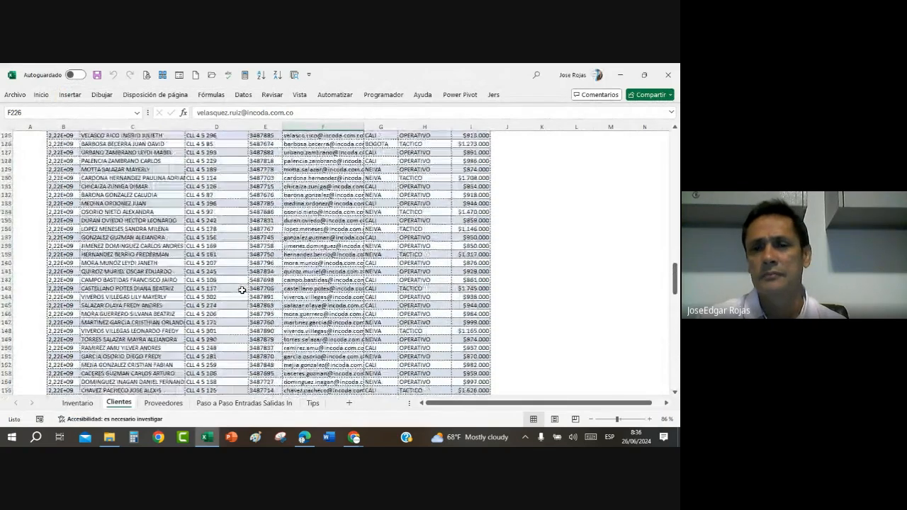
click(79, 403)
scroll(232, 288, up, 2)
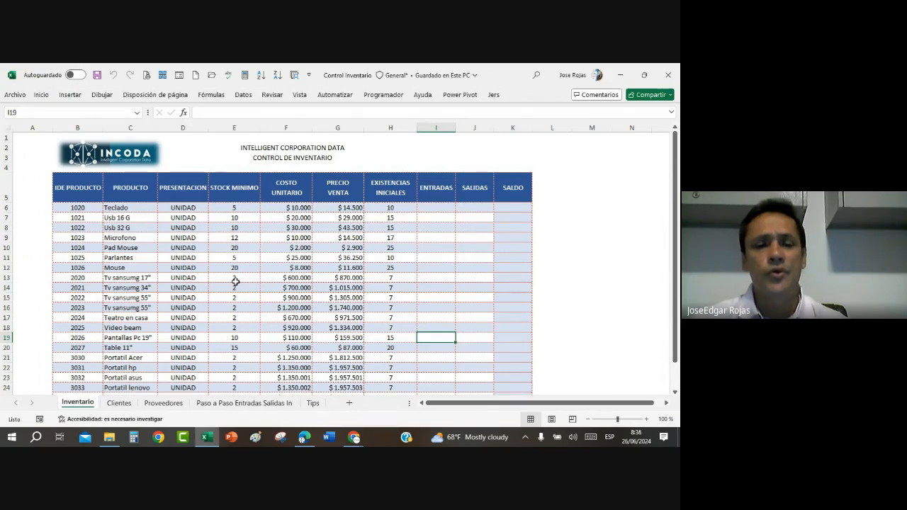
scroll(182, 290, down, 2)
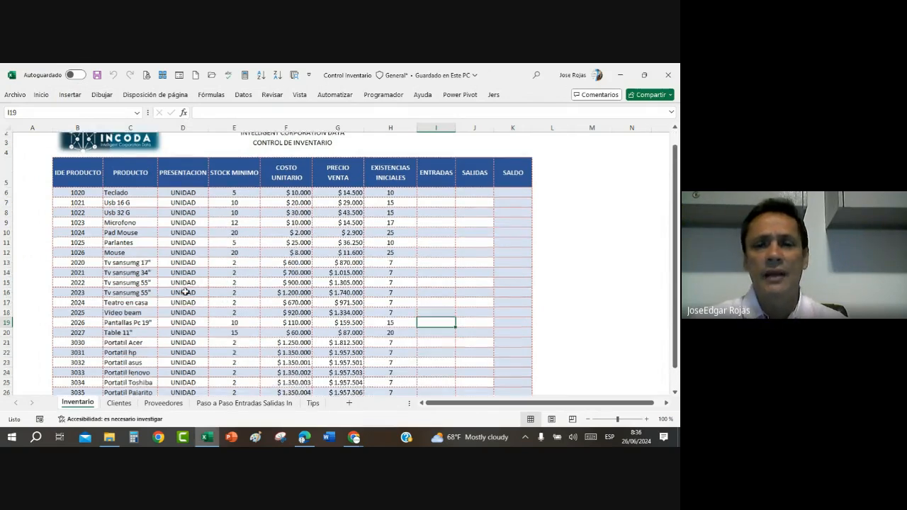
scroll(182, 289, up, 2)
scroll(186, 290, down, 1)
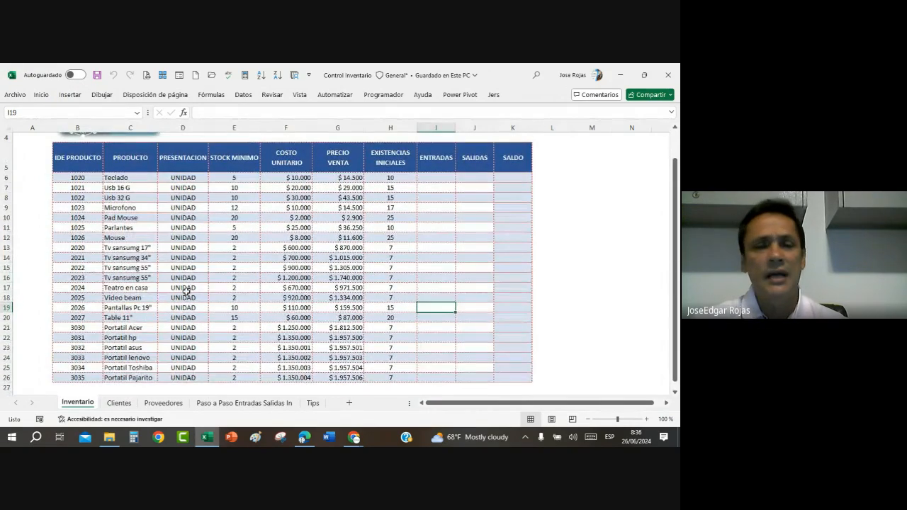
click(230, 288)
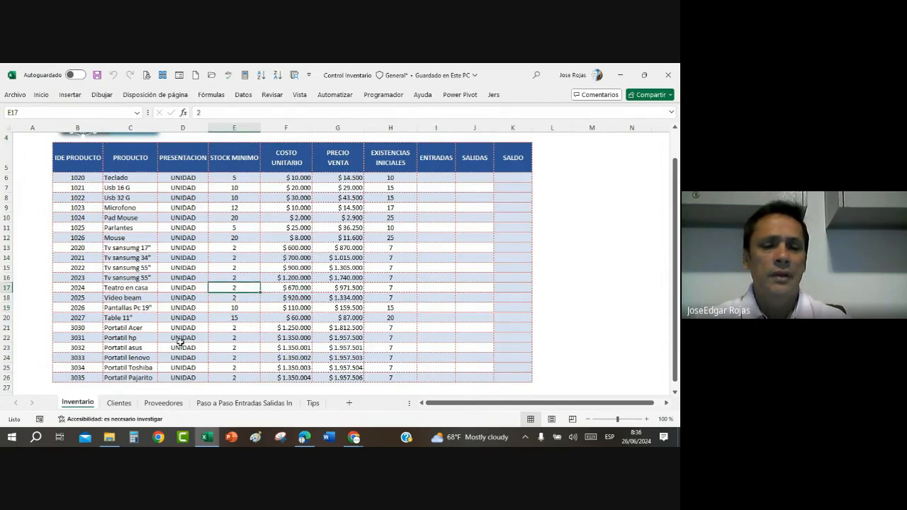
Step: Look through the customer records on the Clientes sheet and the supplier table on the Proveedores sheet
click(119, 402)
scroll(200, 264, up, 15)
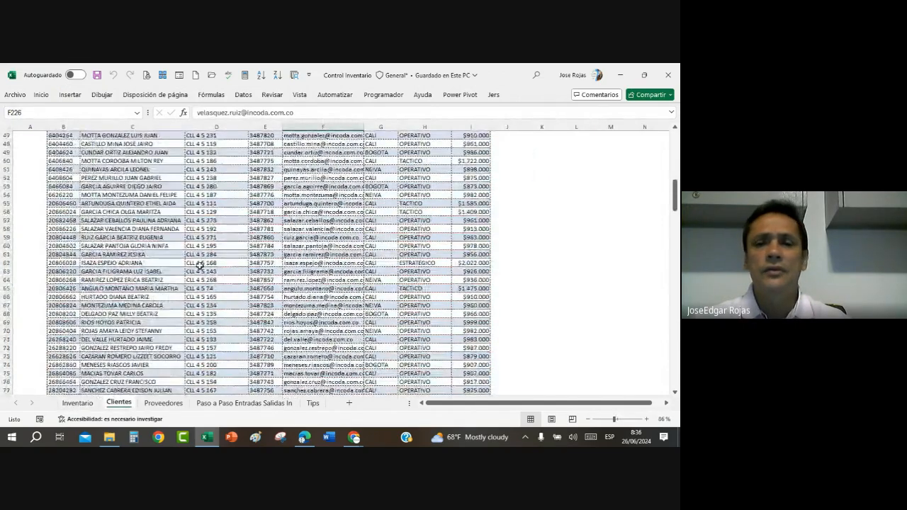
scroll(200, 263, down, 4)
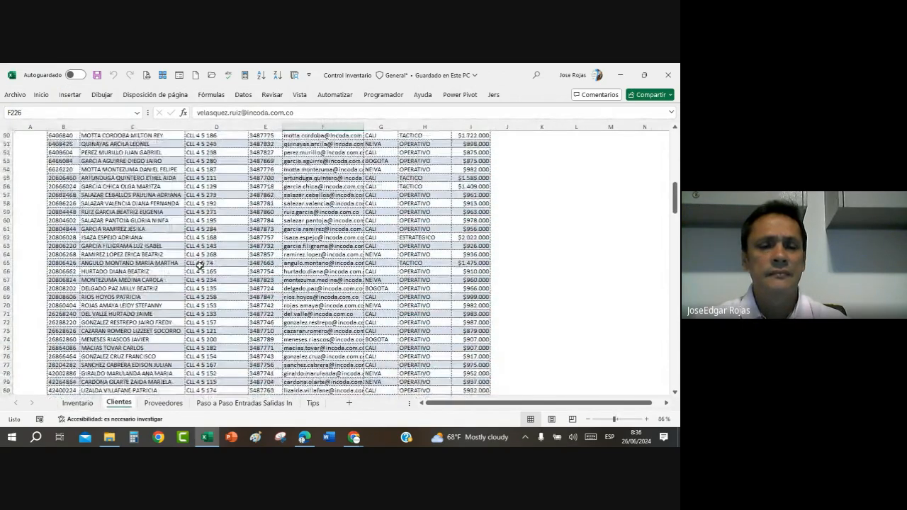
scroll(199, 264, up, 2)
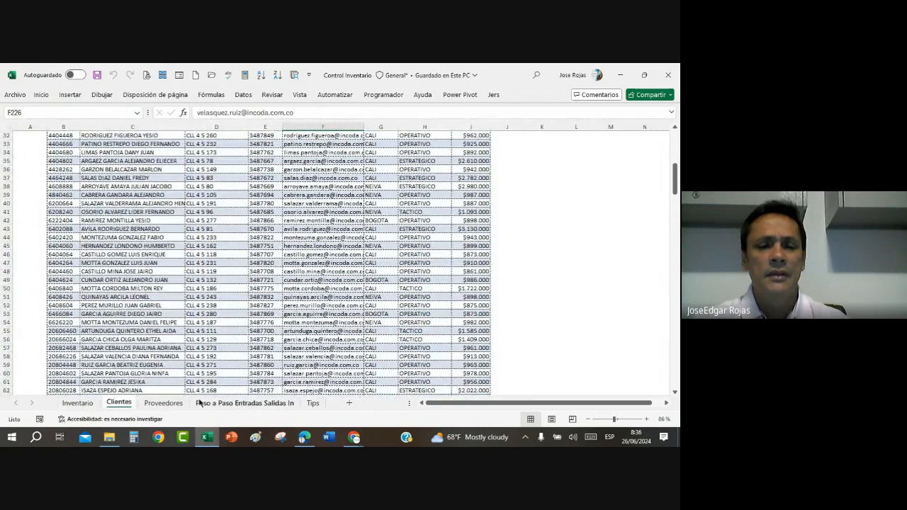
click(162, 402)
click(201, 234)
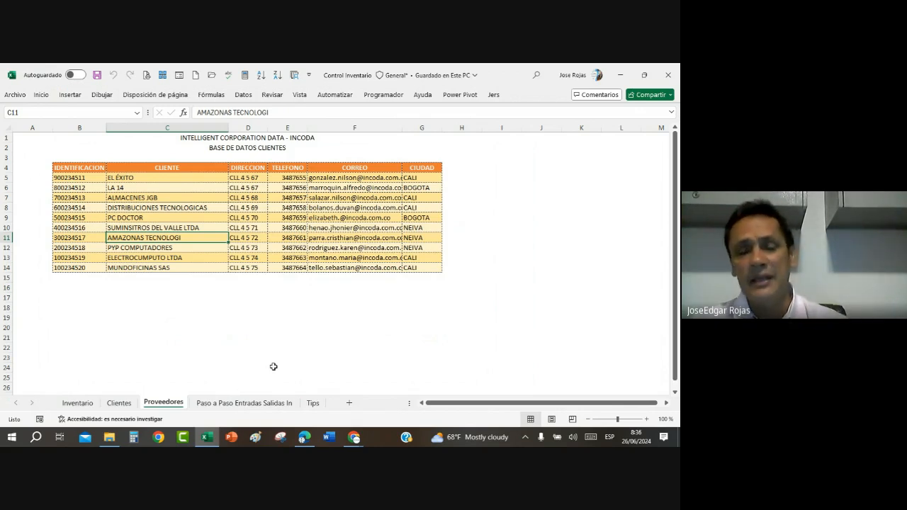
Step: Check the ENTRADAS and SALIDAS columns on the Inventario sheet and read the instructions on the Paso a Paso Entradas Salidas In sheet
click(78, 403)
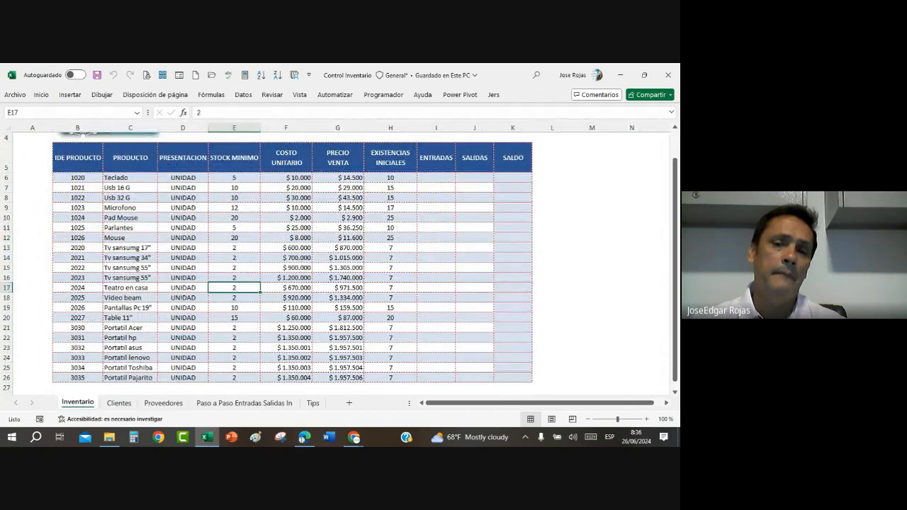
click(436, 178)
click(481, 178)
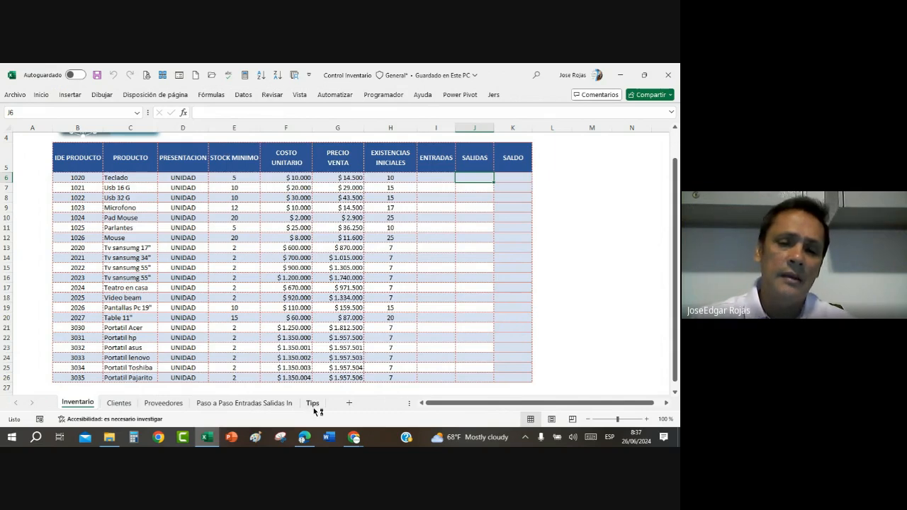
click(274, 403)
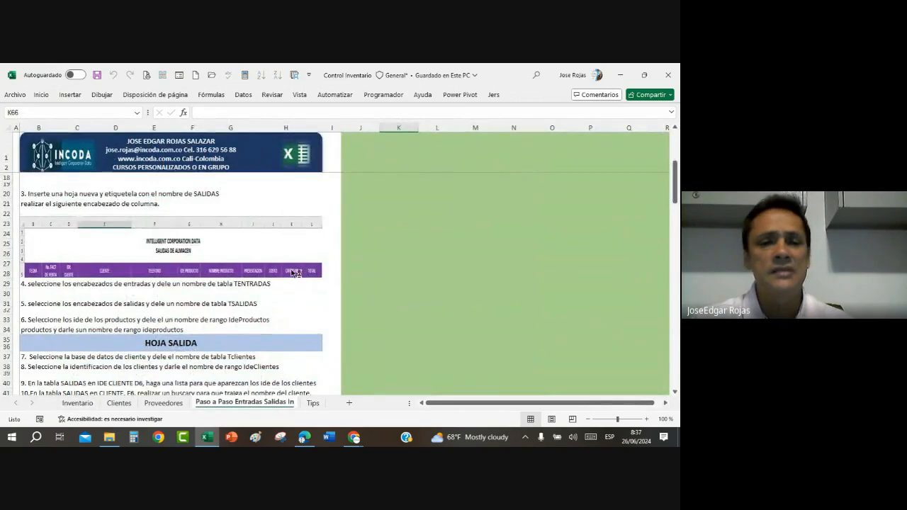
scroll(290, 271, down, 15)
scroll(291, 271, up, 7)
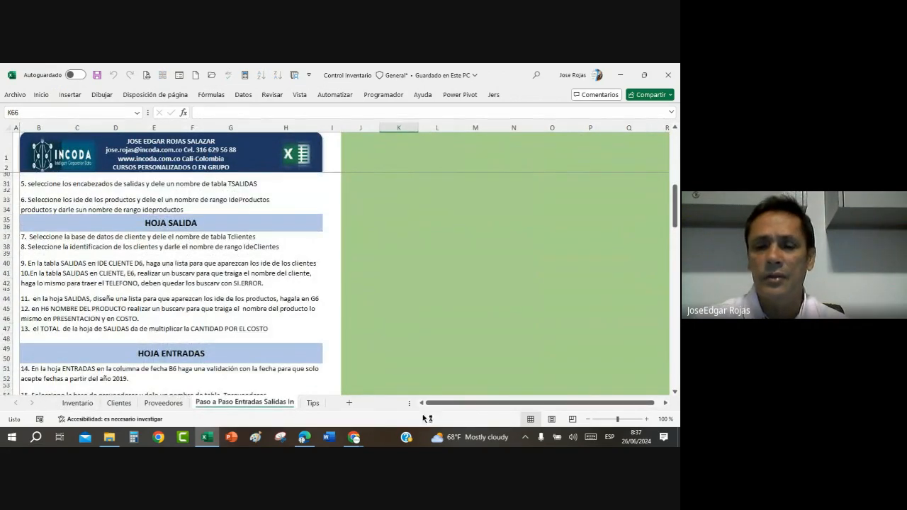
Step: Return to the Inventario sheet and inspect the PRECIO VENTA formulas of several products
click(87, 403)
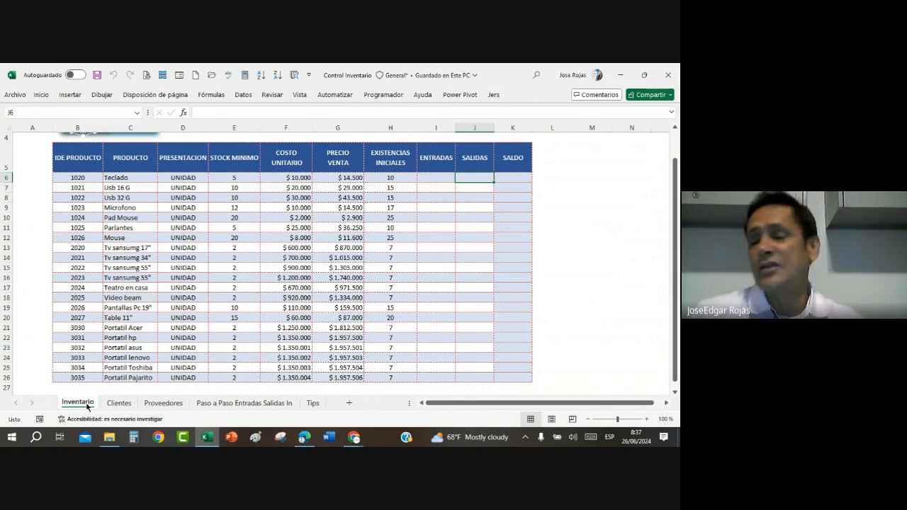
scroll(191, 340, up, 1)
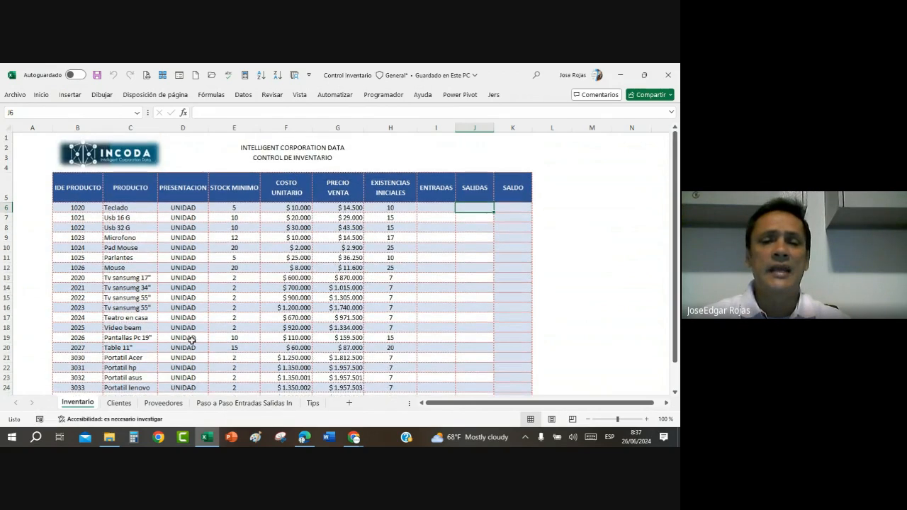
scroll(191, 340, down, 1)
scroll(194, 341, up, 1)
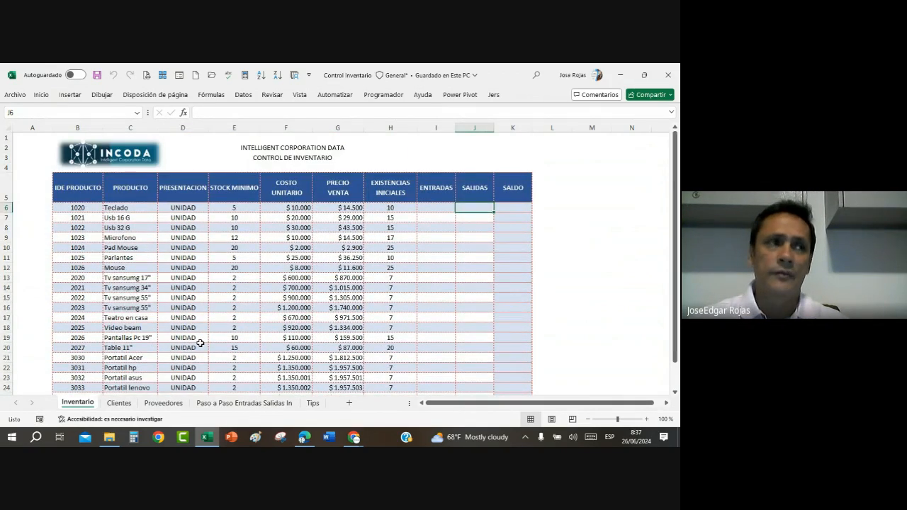
click(353, 357)
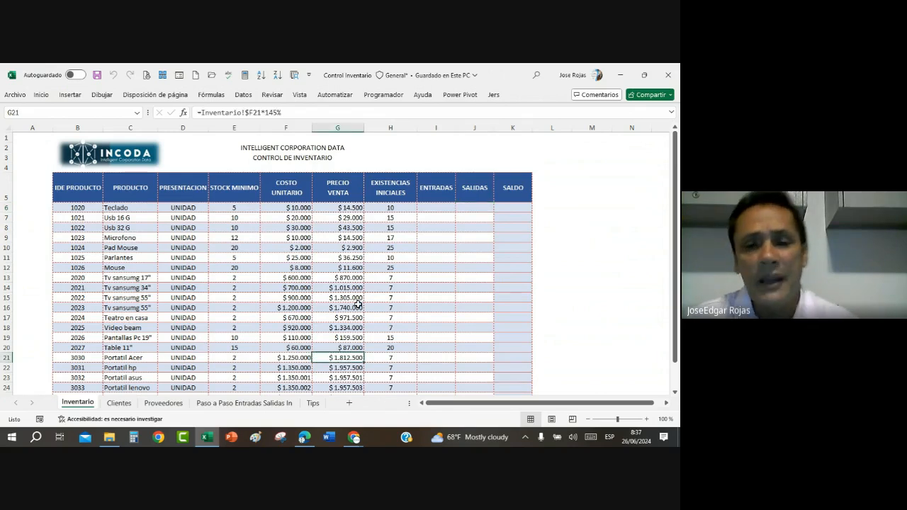
click(350, 318)
click(349, 298)
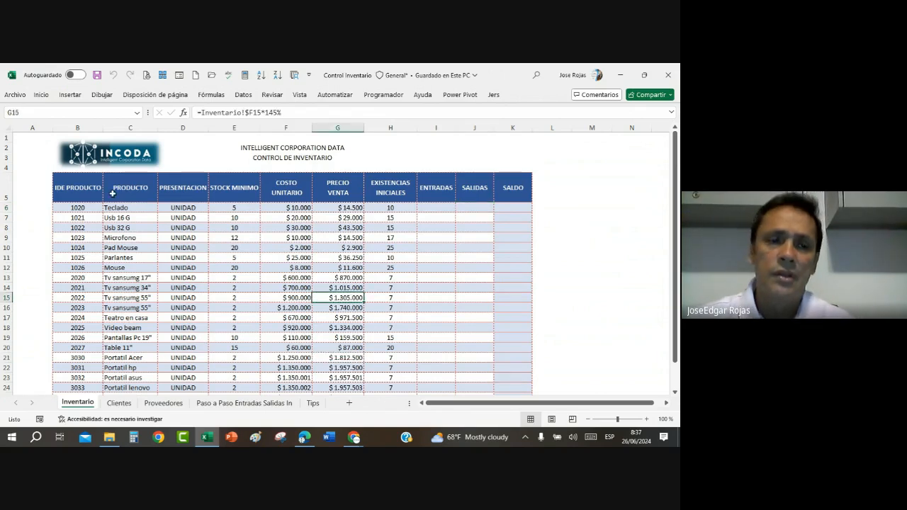
Step: Examine the full inventory range B5:K26, its name reference, and the empty rows below where new products would go
drag(79, 190, 505, 378)
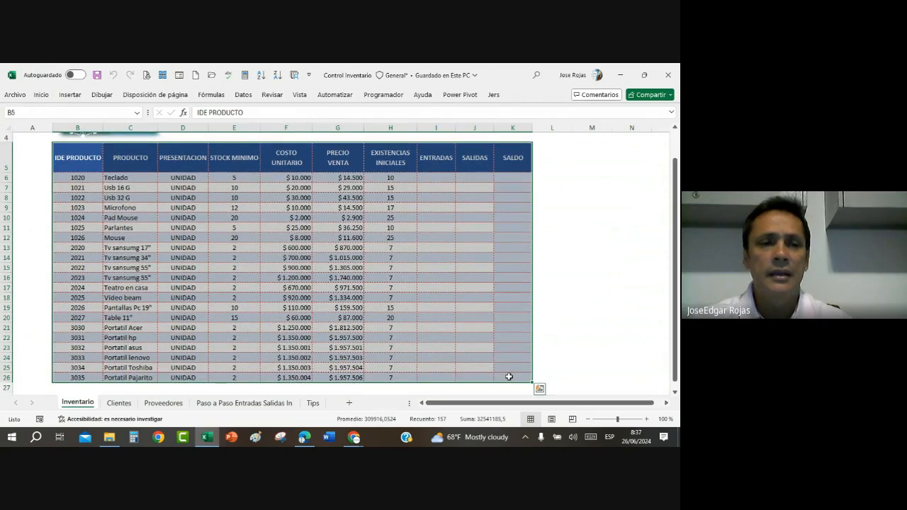
click(25, 112)
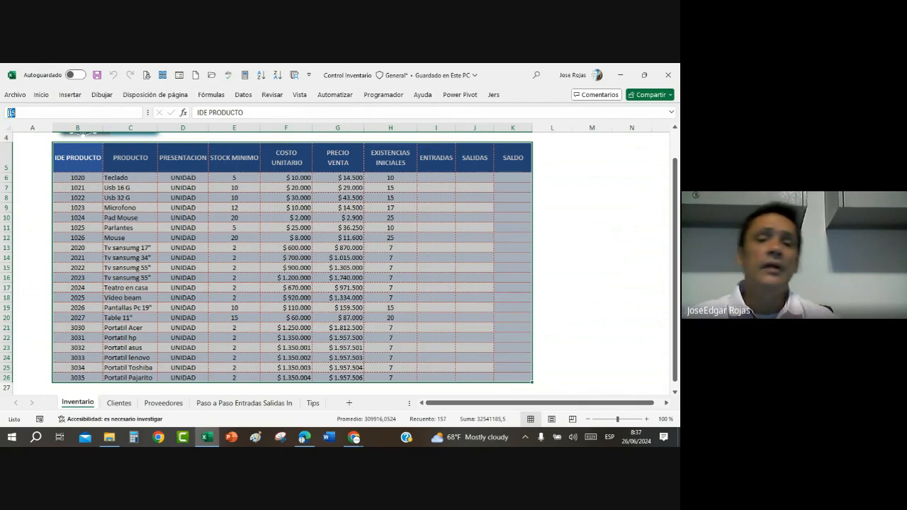
scroll(92, 326, down, 2)
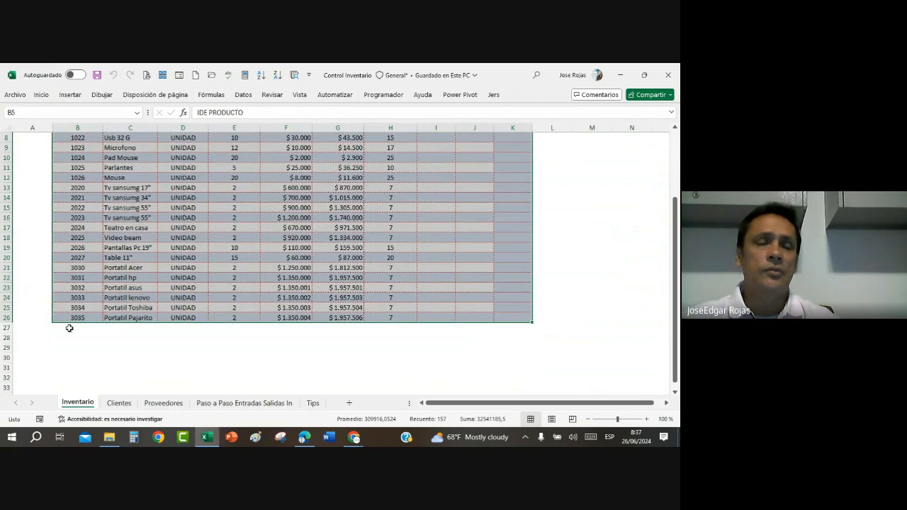
drag(69, 328, 516, 350)
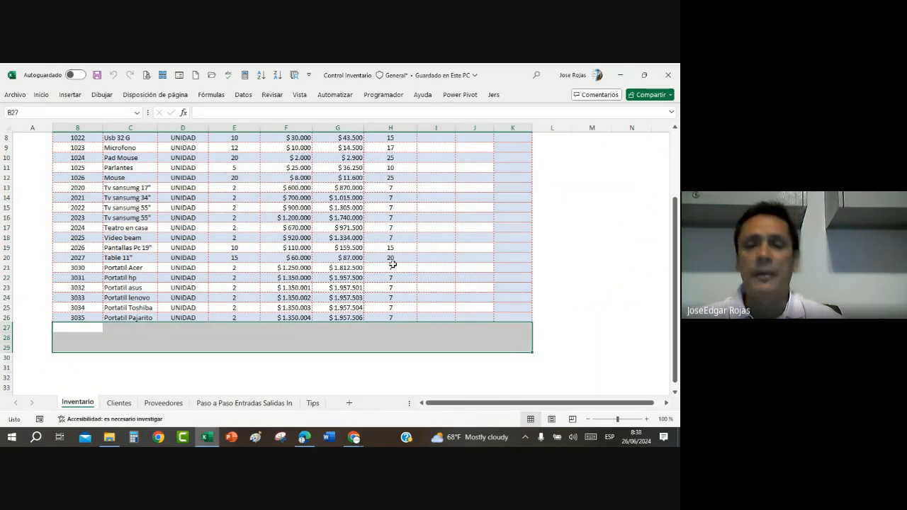
click(360, 197)
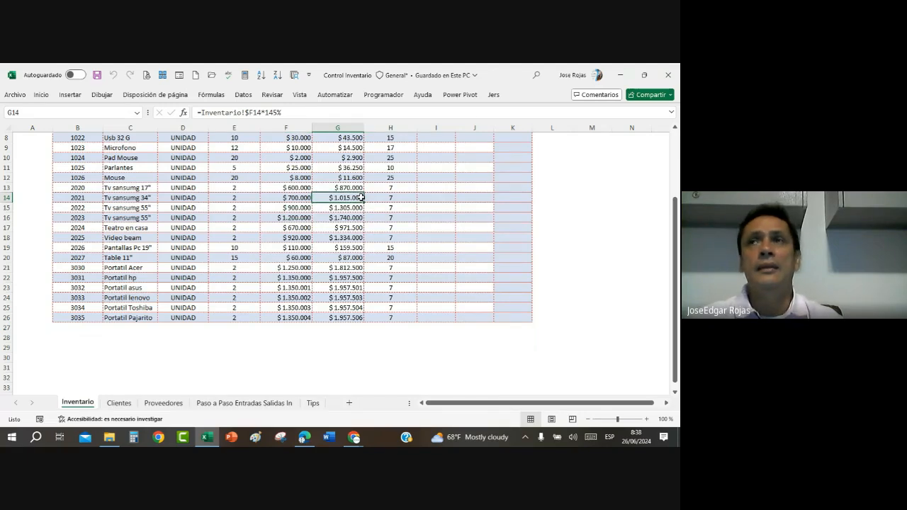
scroll(326, 263, up, 1)
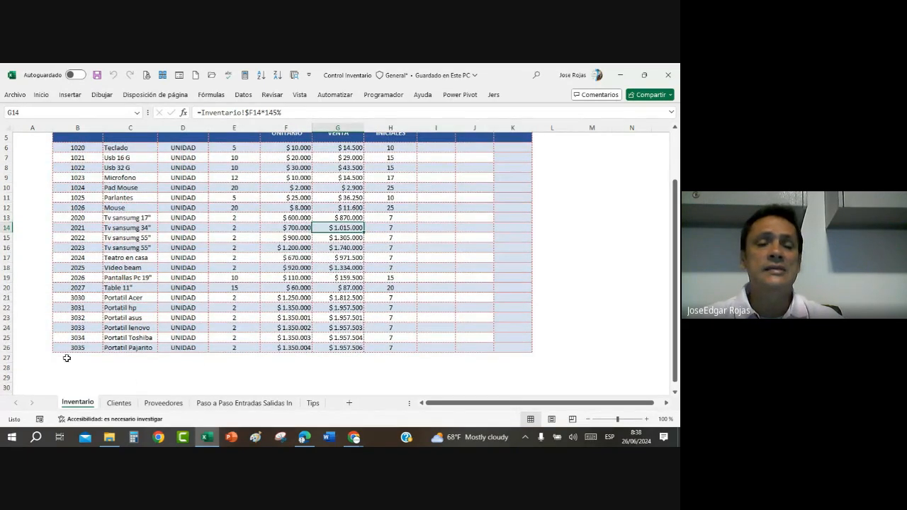
drag(60, 358, 507, 379)
click(266, 268)
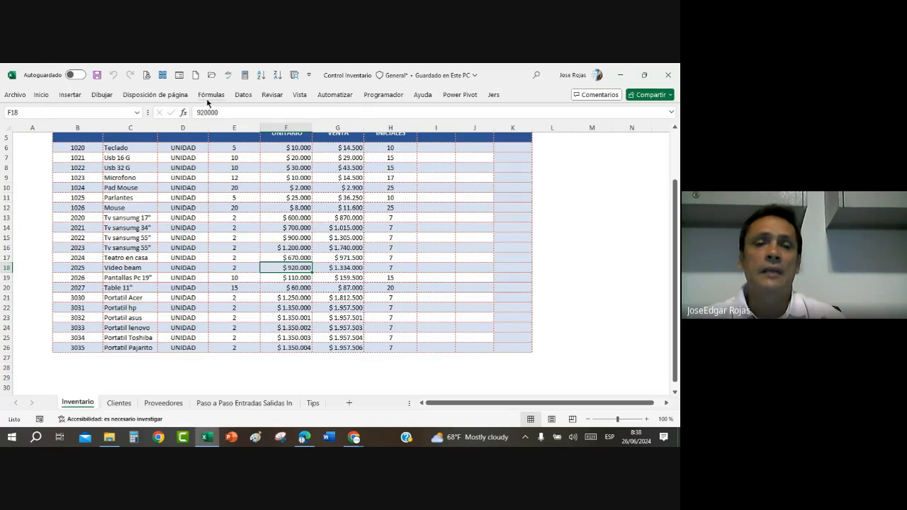
Step: Review the workbook's defined names in the Name Manager and close it
click(208, 100)
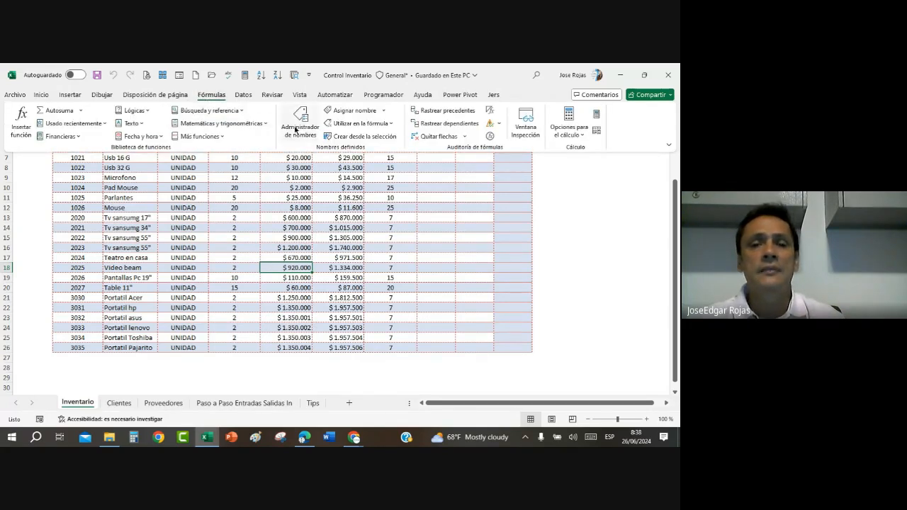
click(297, 120)
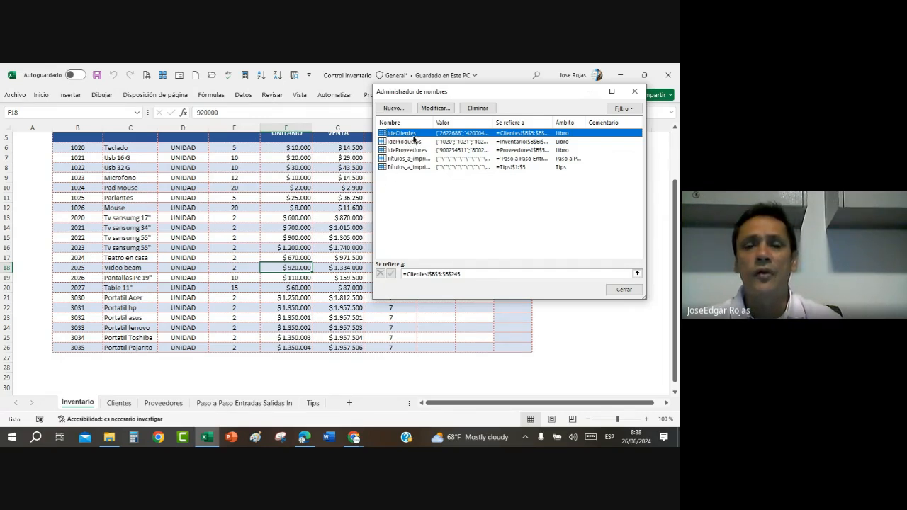
click(624, 289)
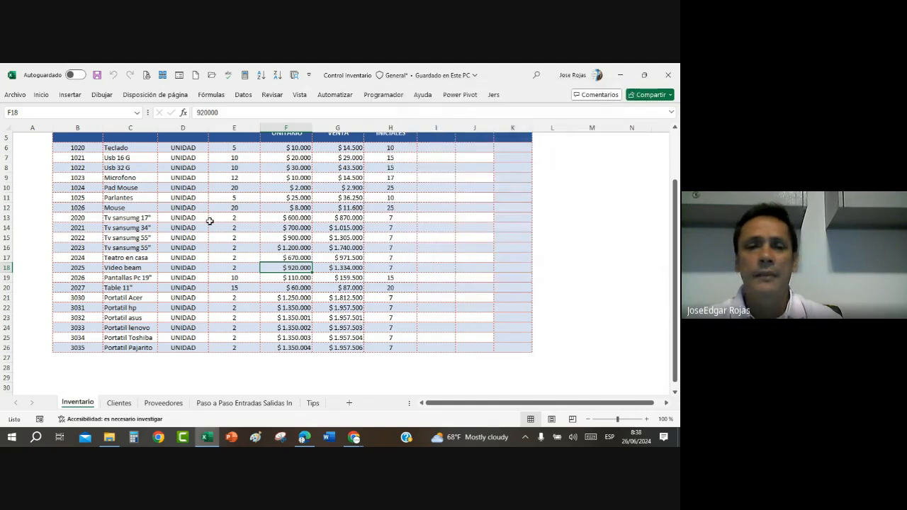
click(211, 218)
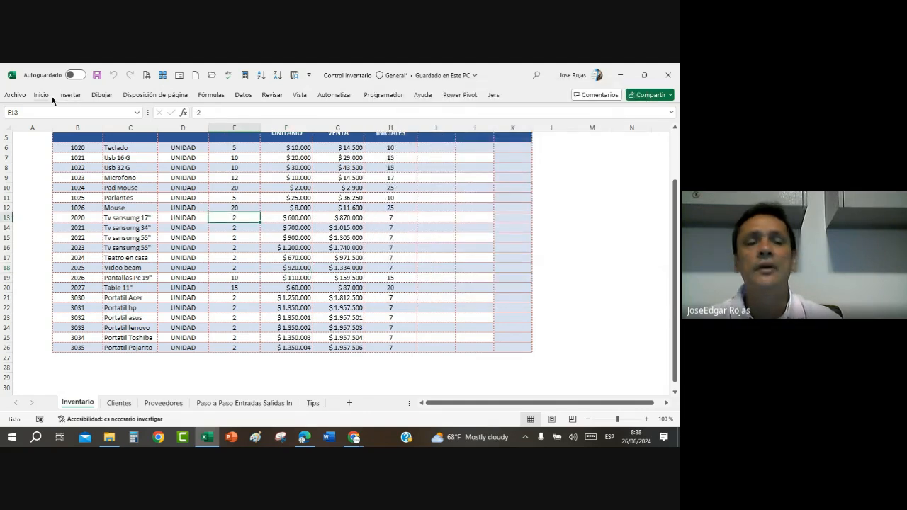
Step: Delete the defined names IdeClientes and IdeProductos from the workbook
click(214, 99)
click(301, 122)
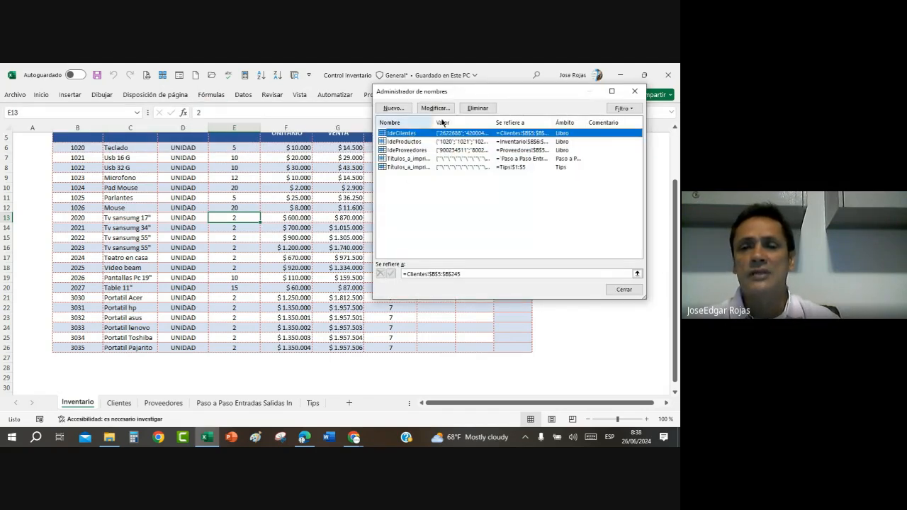
click(484, 109)
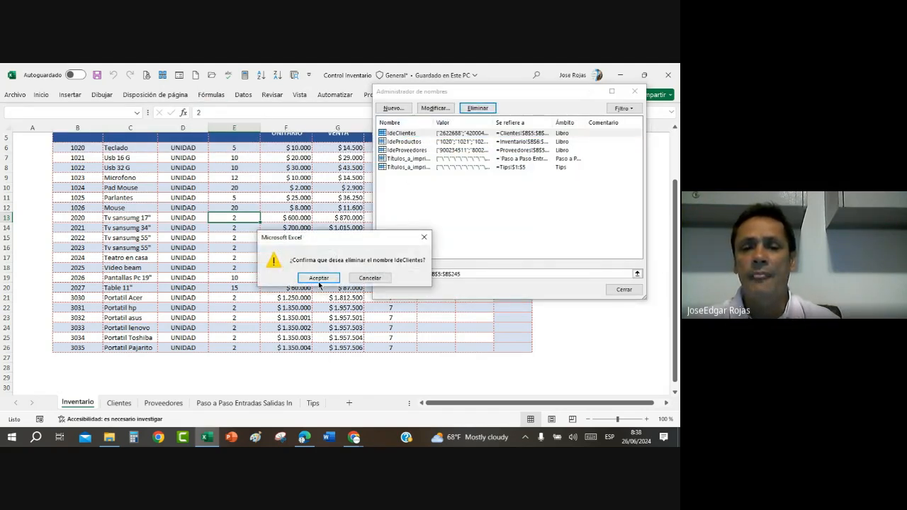
click(319, 277)
click(413, 133)
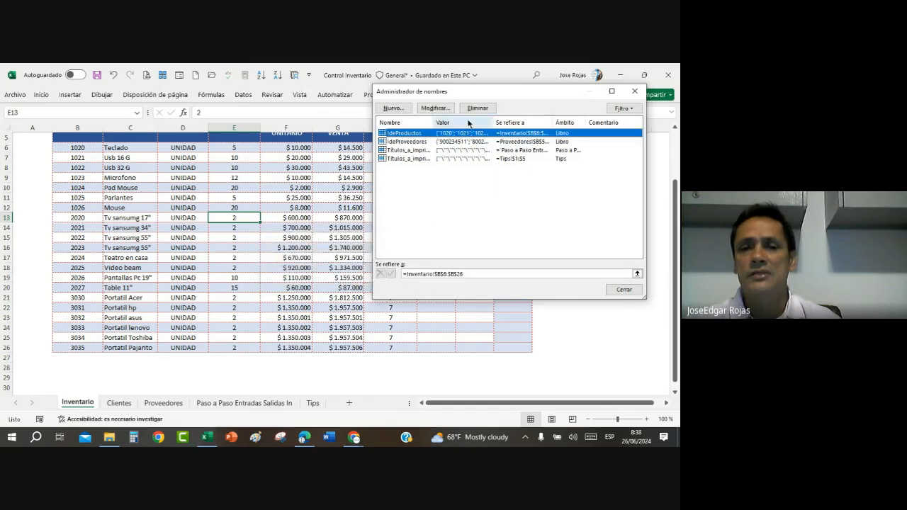
click(477, 108)
click(318, 277)
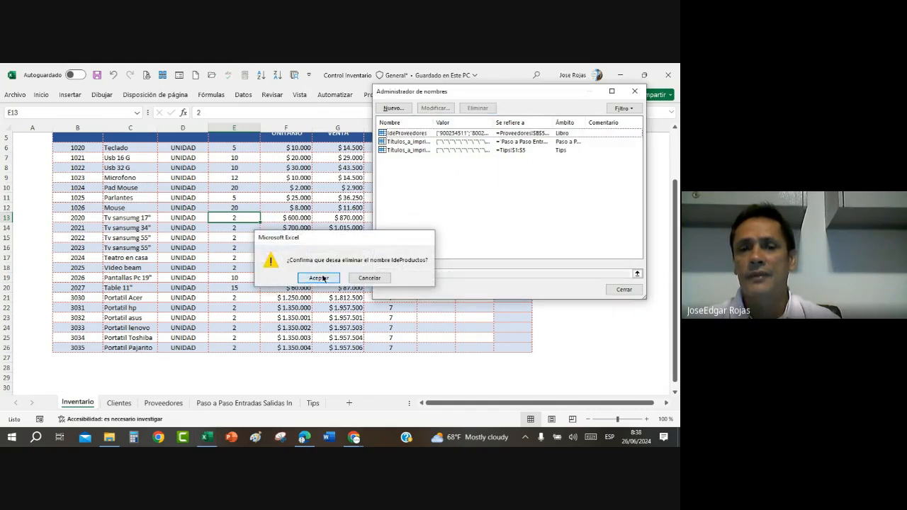
Step: Delete the defined name IdeProveedores, check the references of the two remaining print-title names, and close the Name Manager
click(402, 134)
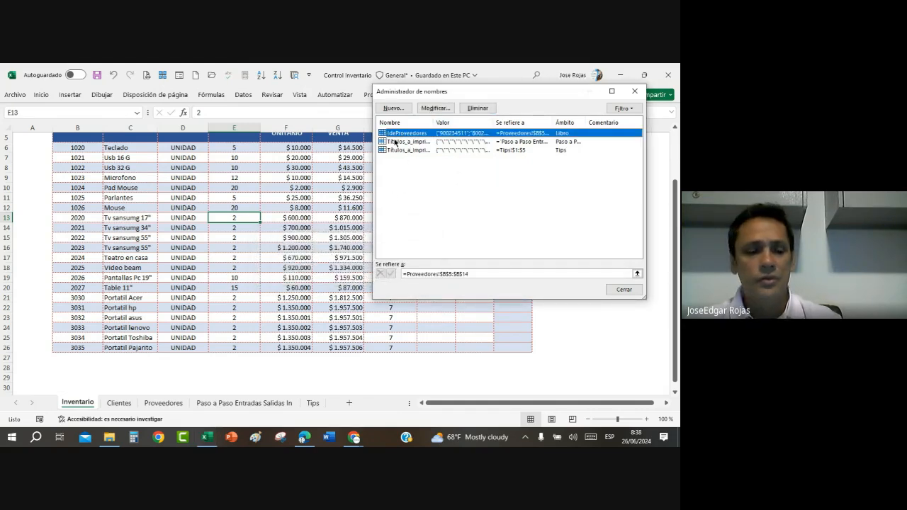
shift+click(394, 142)
shift+click(394, 149)
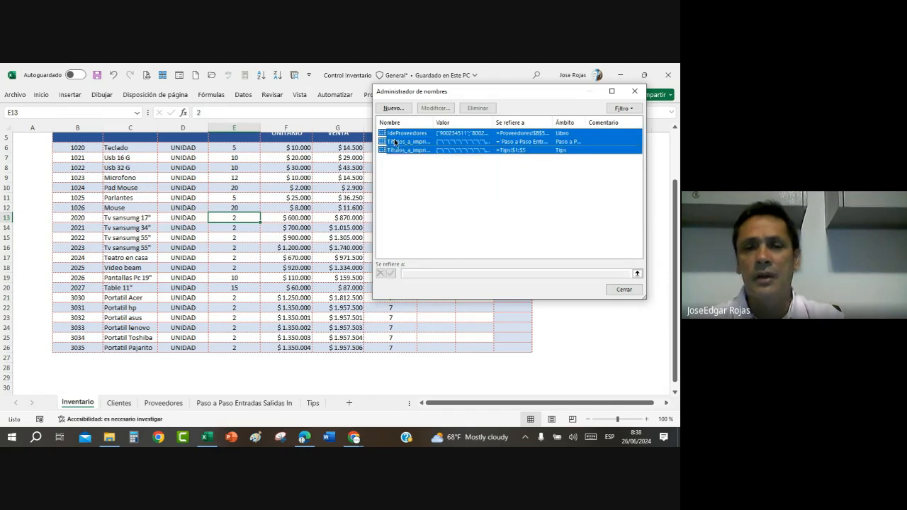
click(397, 135)
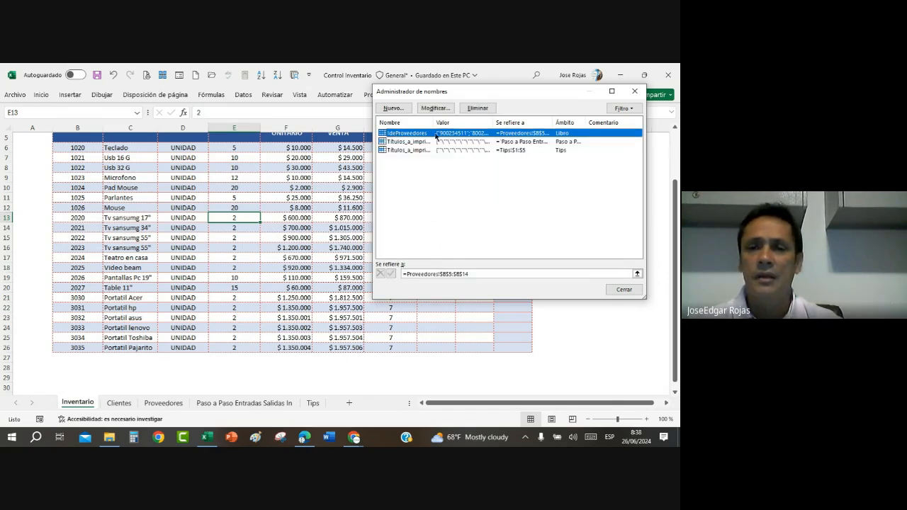
click(478, 107)
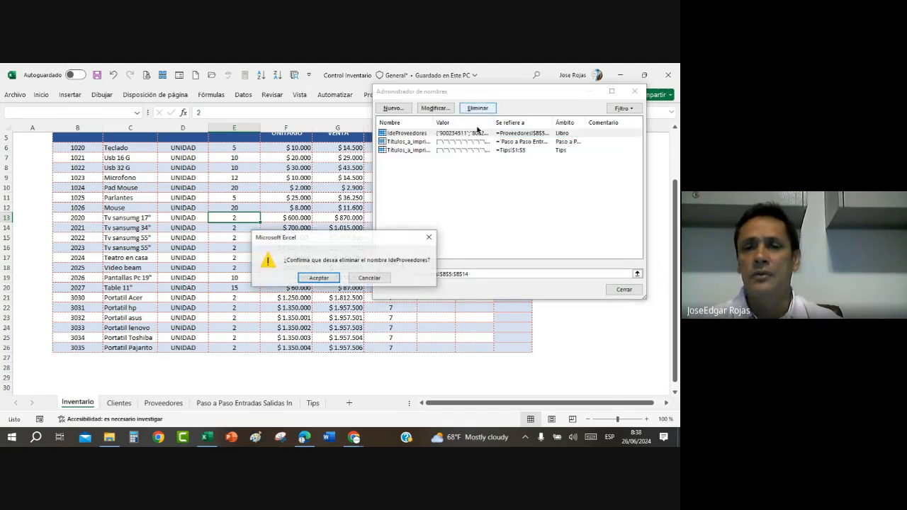
click(310, 278)
click(391, 144)
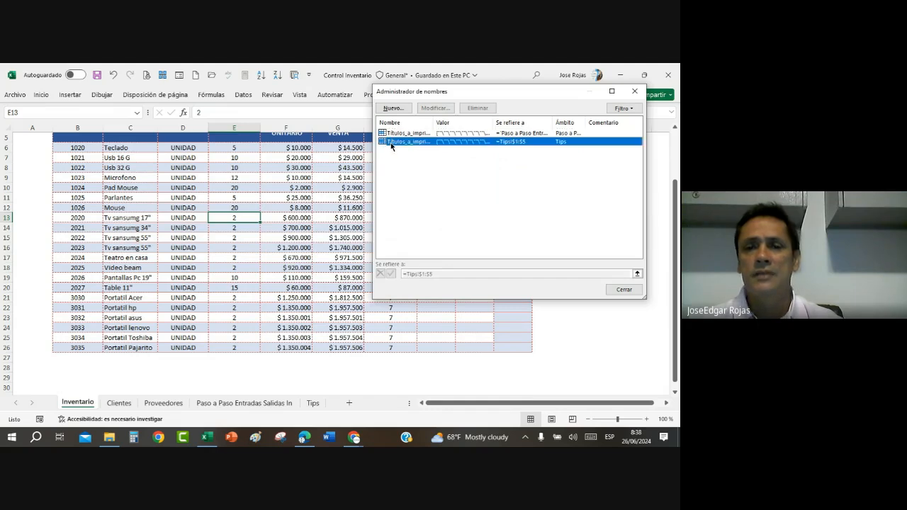
click(405, 134)
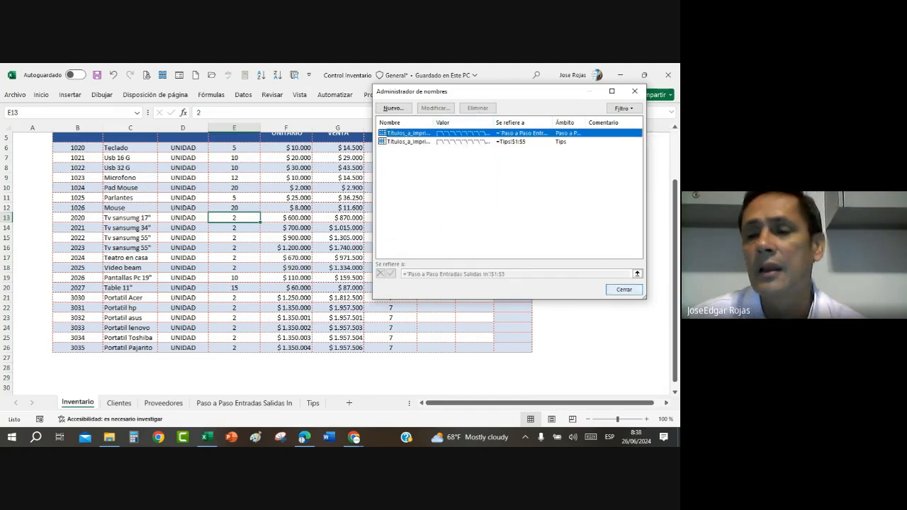
click(623, 289)
Step: Dismiss the virus alert notification covering the Inventario sheet
click(296, 246)
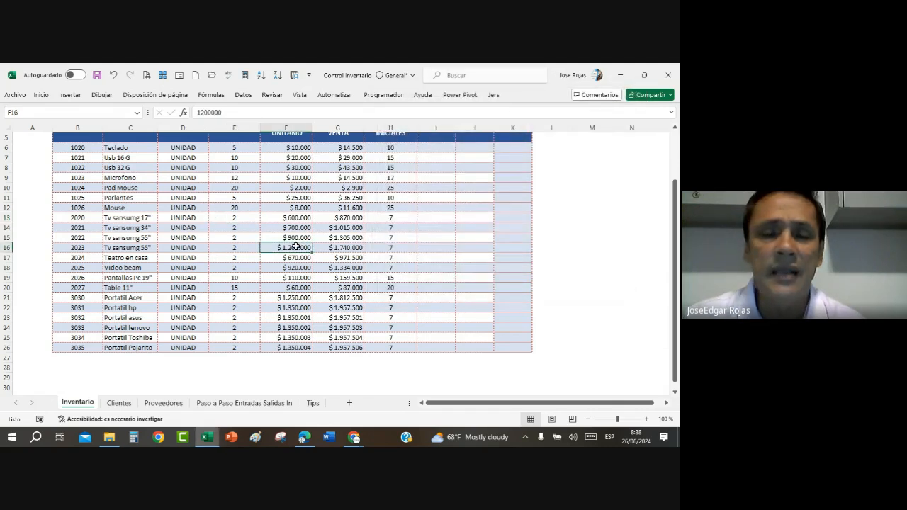
scroll(296, 246, up, 2)
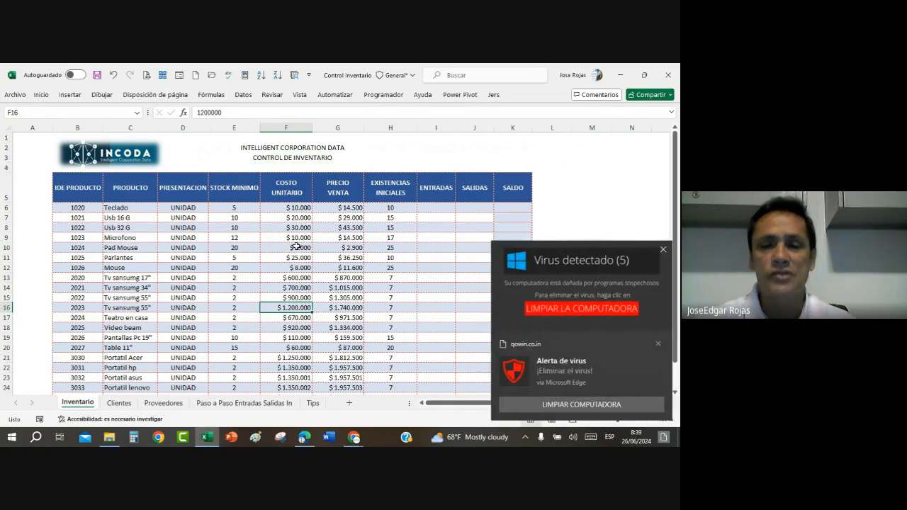
click(657, 344)
Step: Look over the product rows on the Inventario sheet, the first empty cell B27 below them, and its reference in the Name Box
click(338, 288)
scroll(348, 286, down, 4)
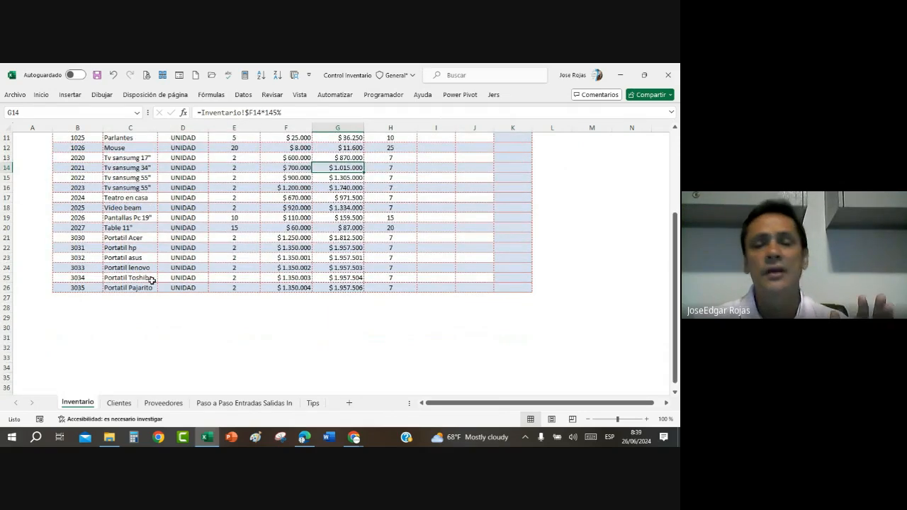
scroll(152, 280, up, 2)
scroll(151, 281, up, 1)
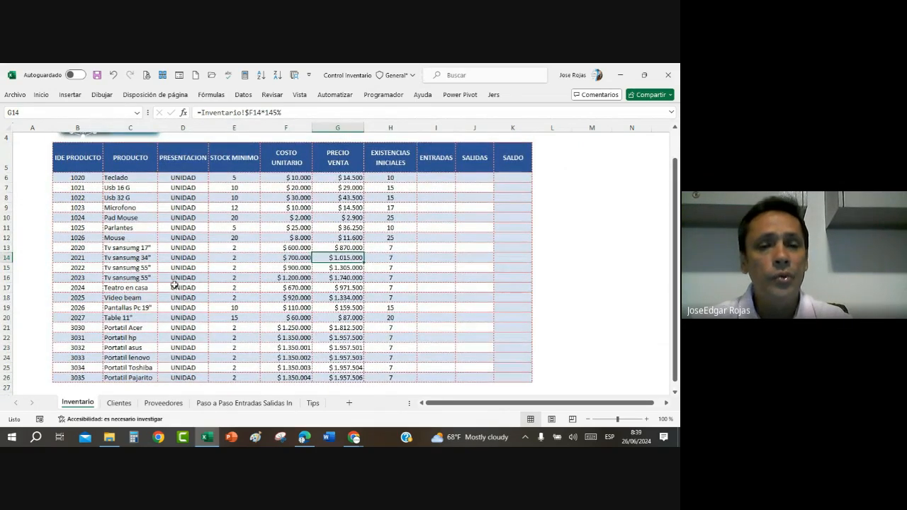
click(189, 267)
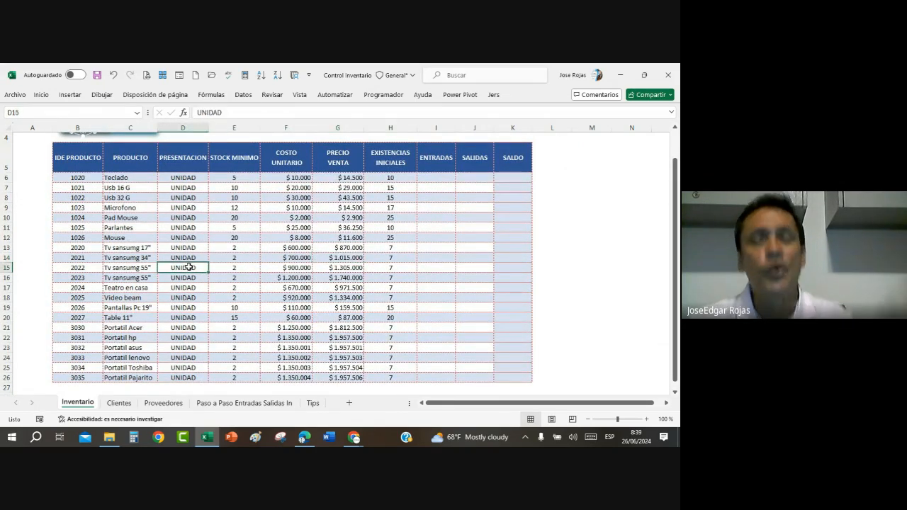
scroll(189, 267, down, 1)
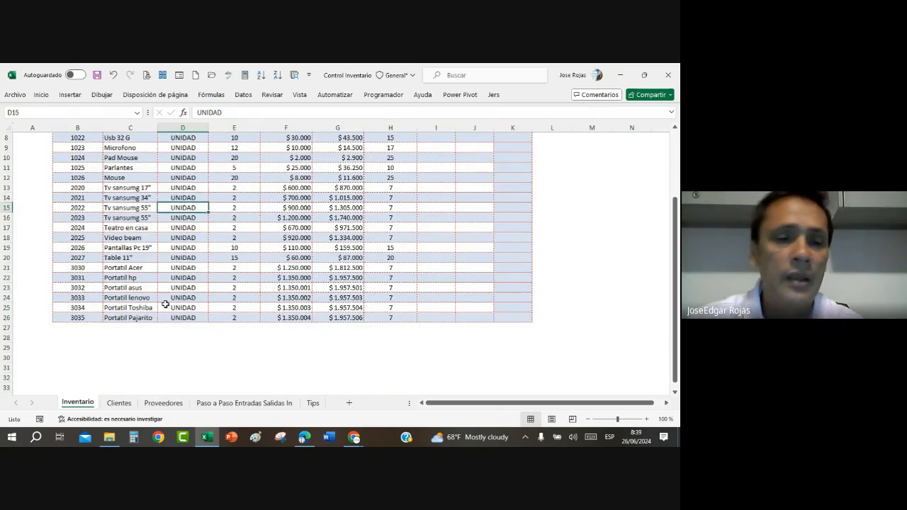
click(86, 324)
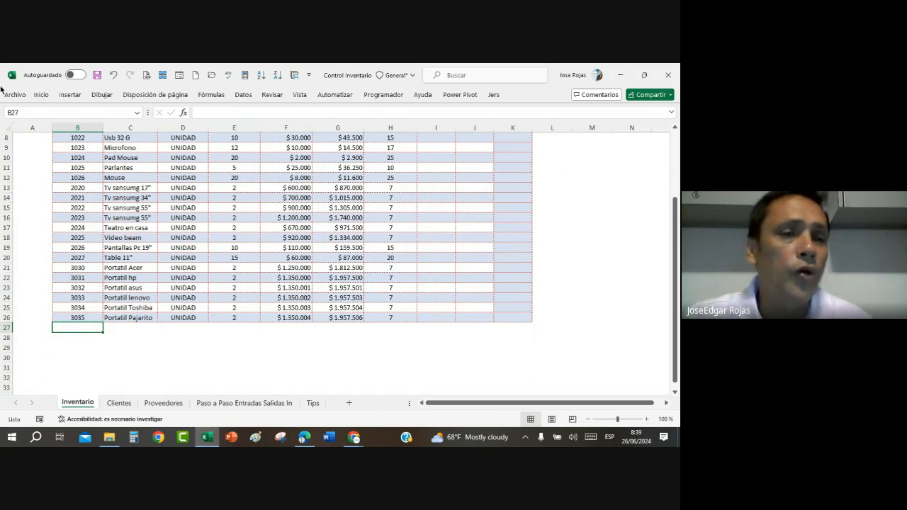
click(27, 113)
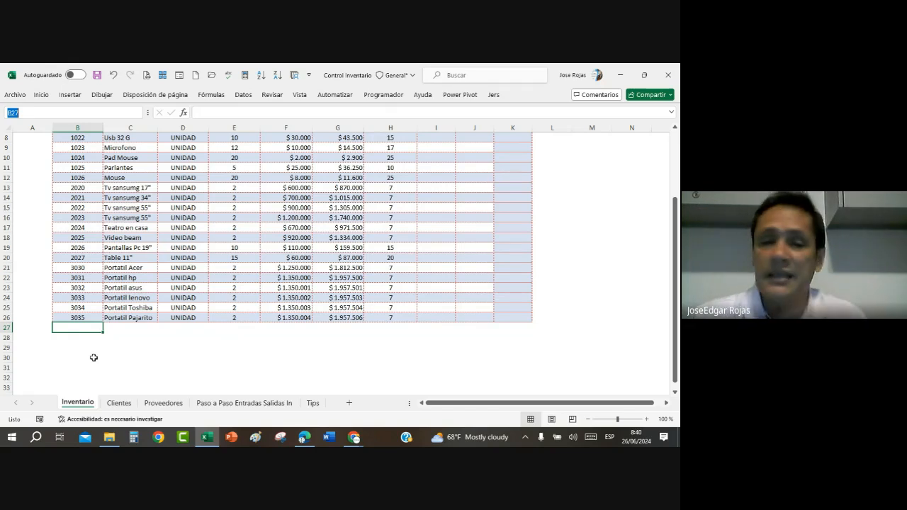
Step: Examine the STOCK MINIMO column and how EXISTENCIAS INICIALES, ENTRADAS and SALDO relate for the Teclado product
scroll(221, 283, up, 3)
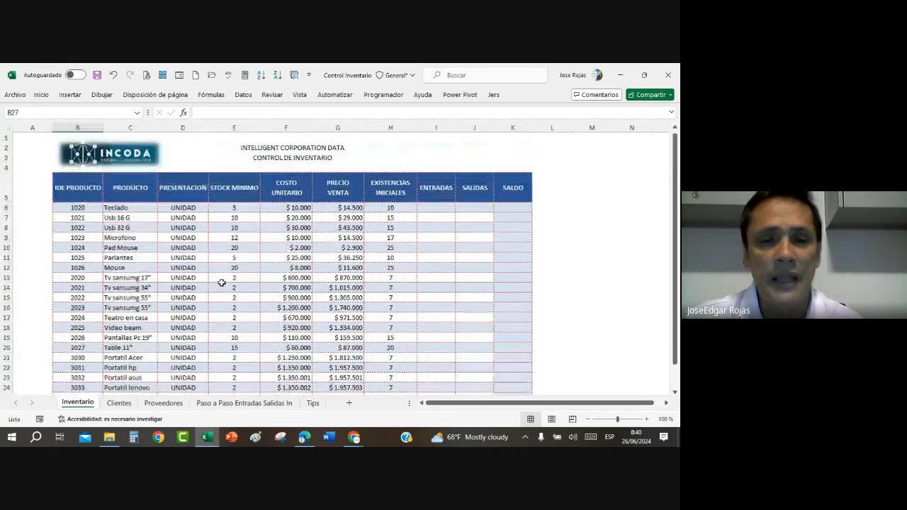
click(218, 309)
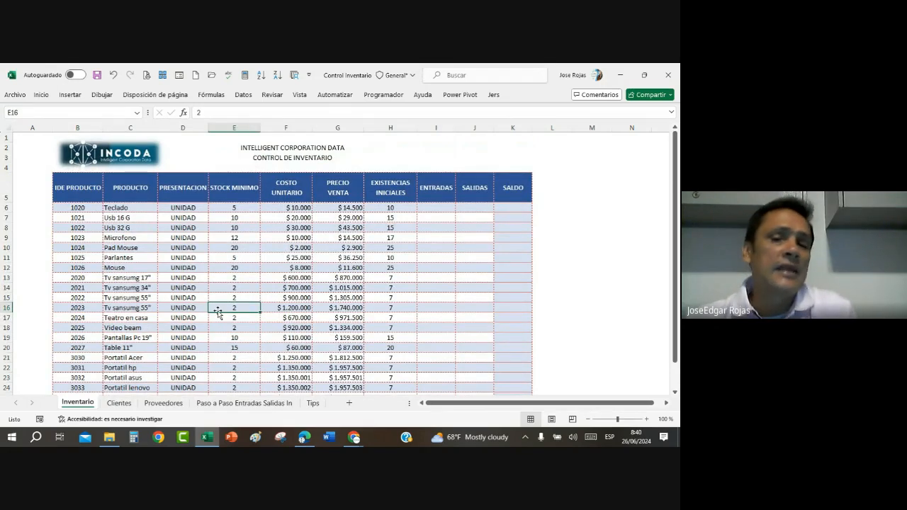
click(223, 287)
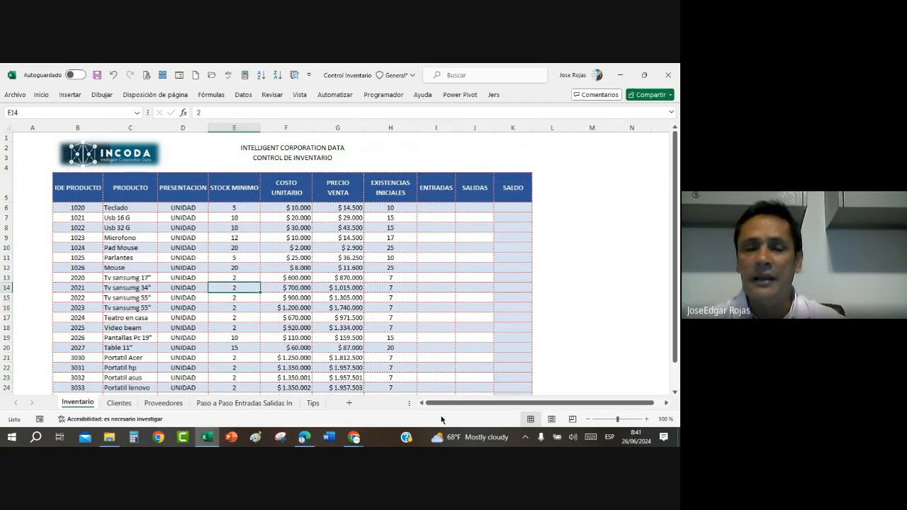
click(222, 257)
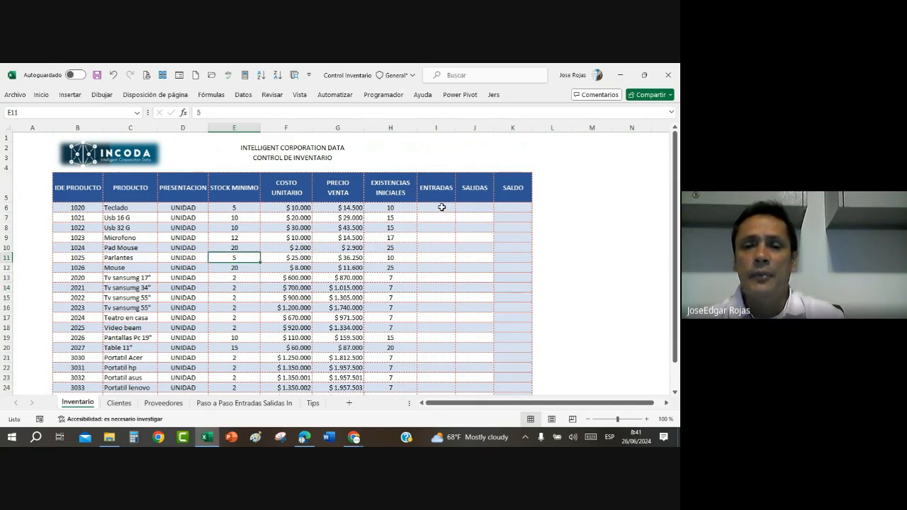
click(506, 207)
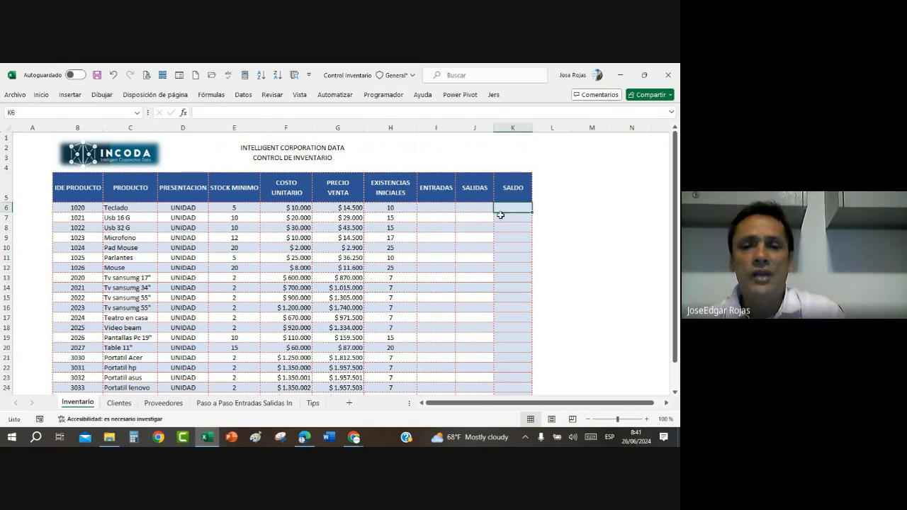
click(387, 209)
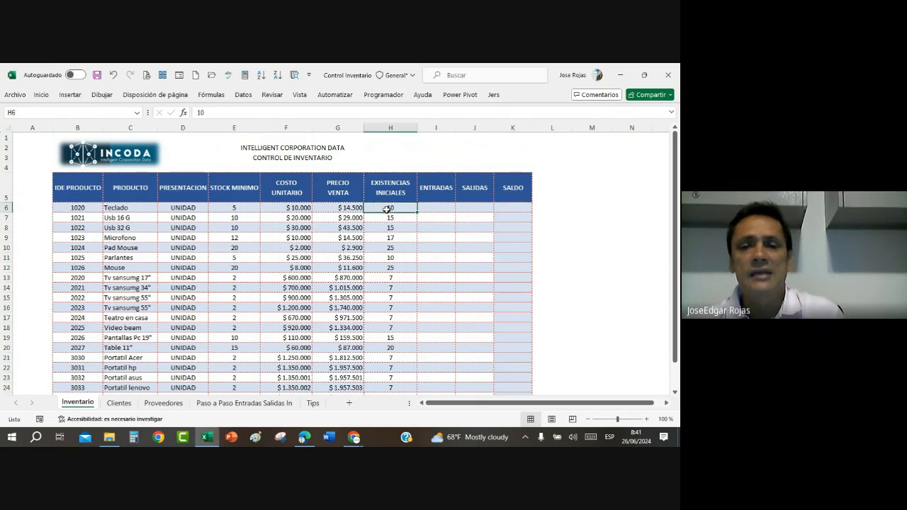
click(433, 204)
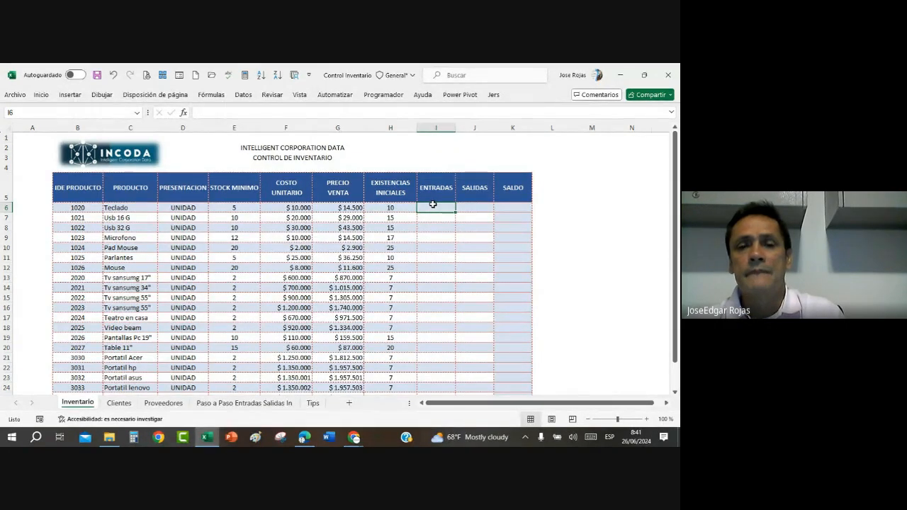
click(508, 209)
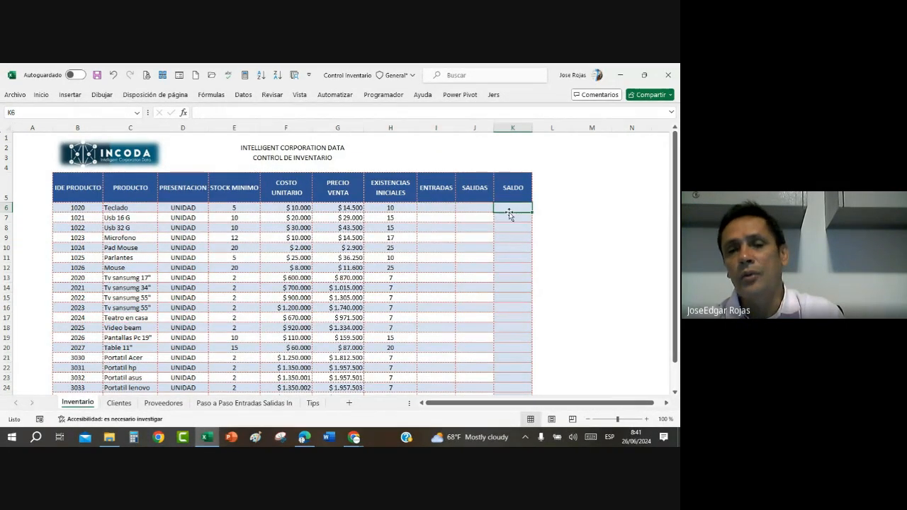
click(376, 212)
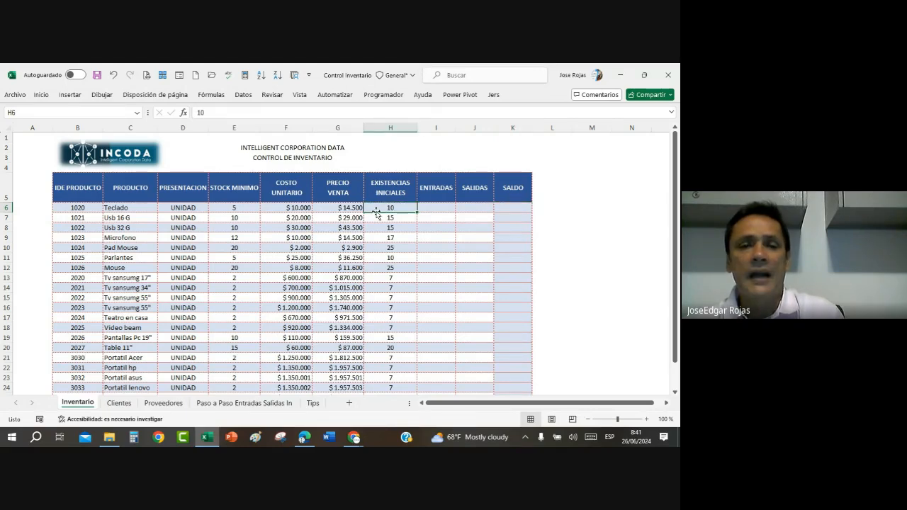
click(438, 208)
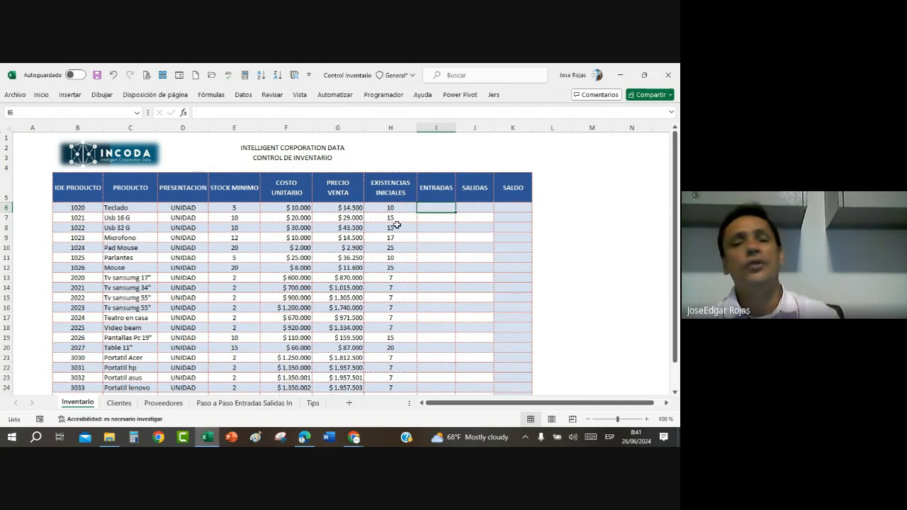
click(393, 189)
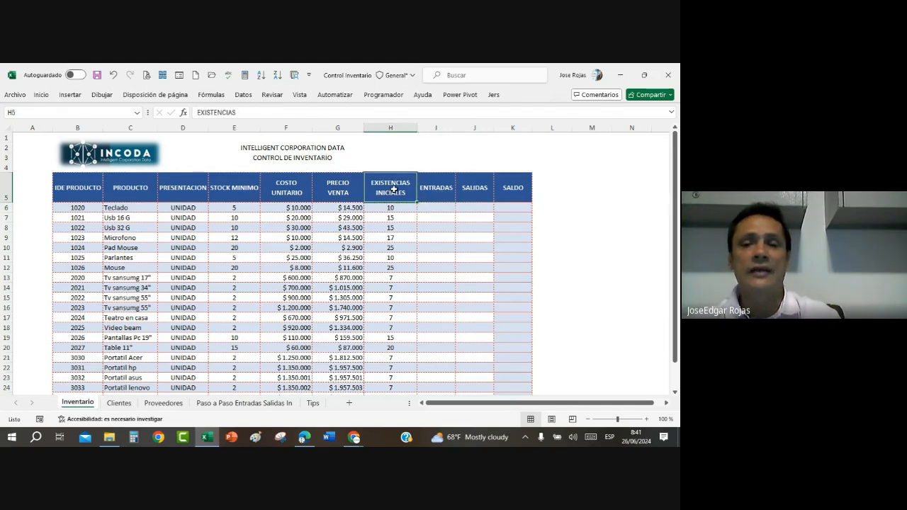
click(424, 187)
click(389, 189)
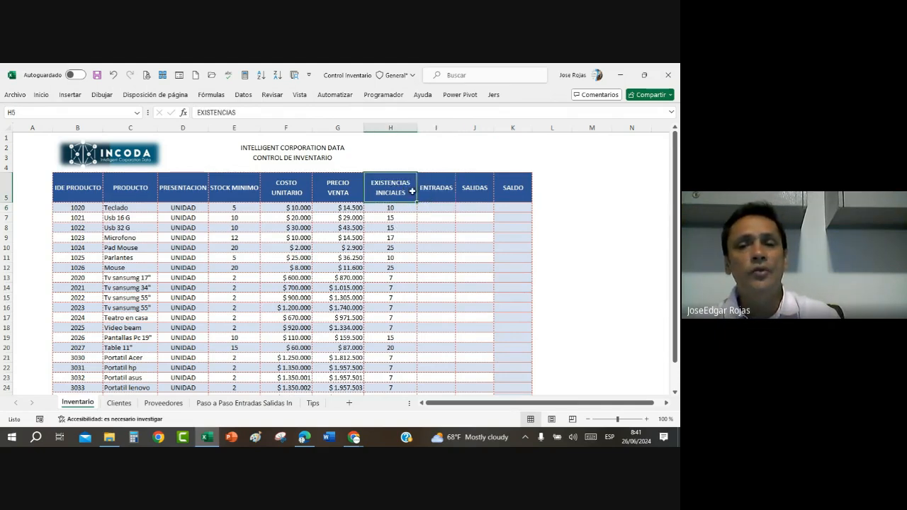
click(434, 193)
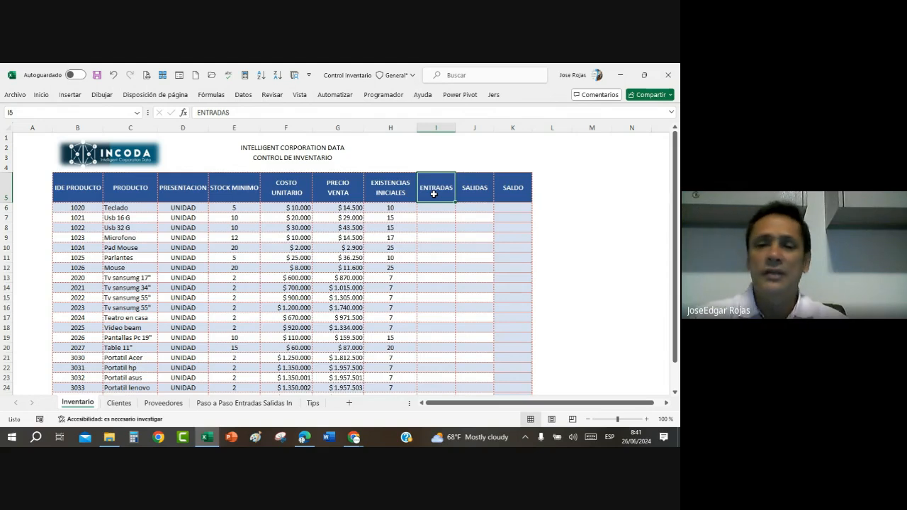
click(193, 298)
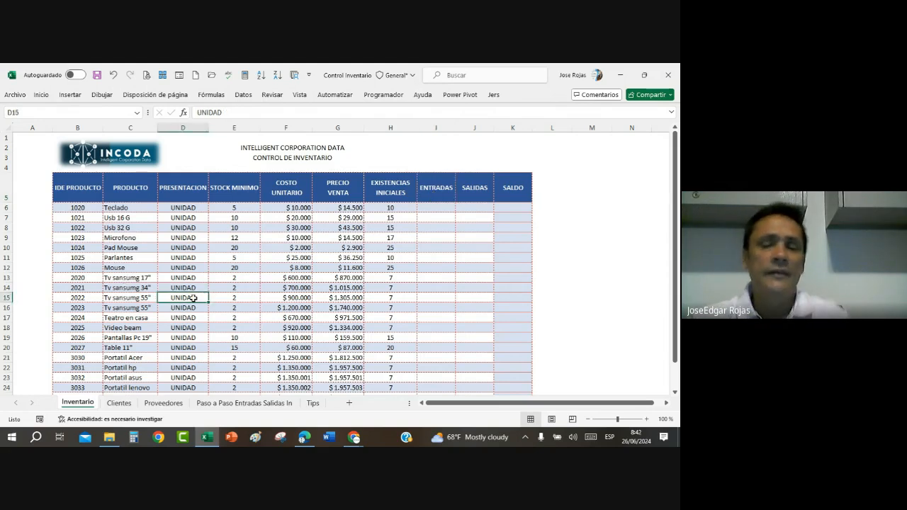
scroll(218, 279, down, 2)
scroll(219, 280, up, 2)
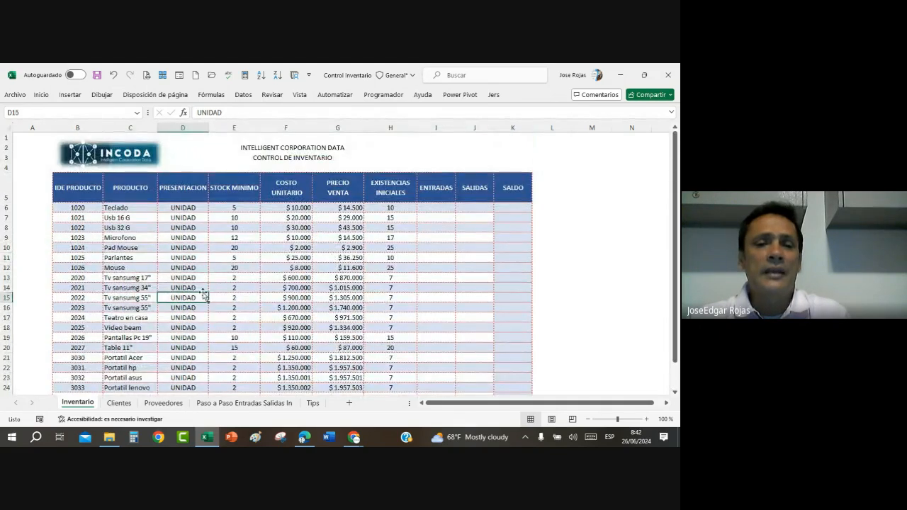
click(233, 317)
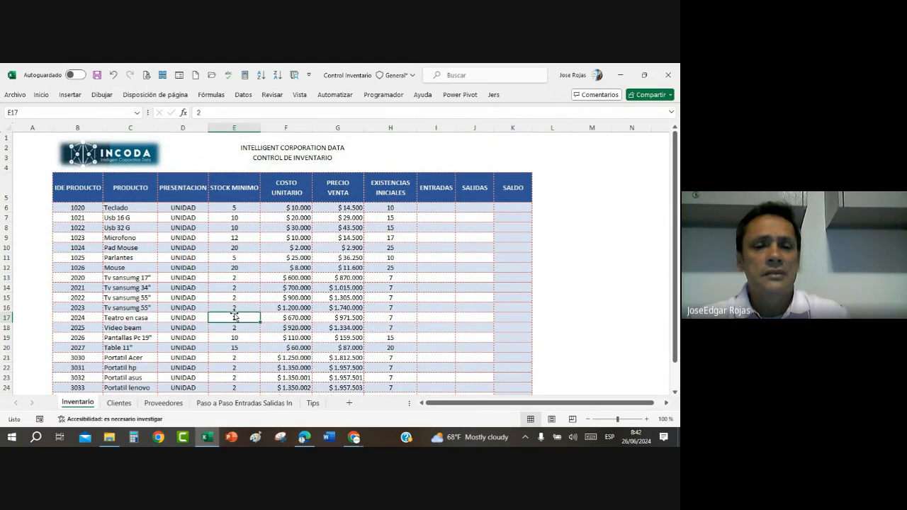
click(183, 297)
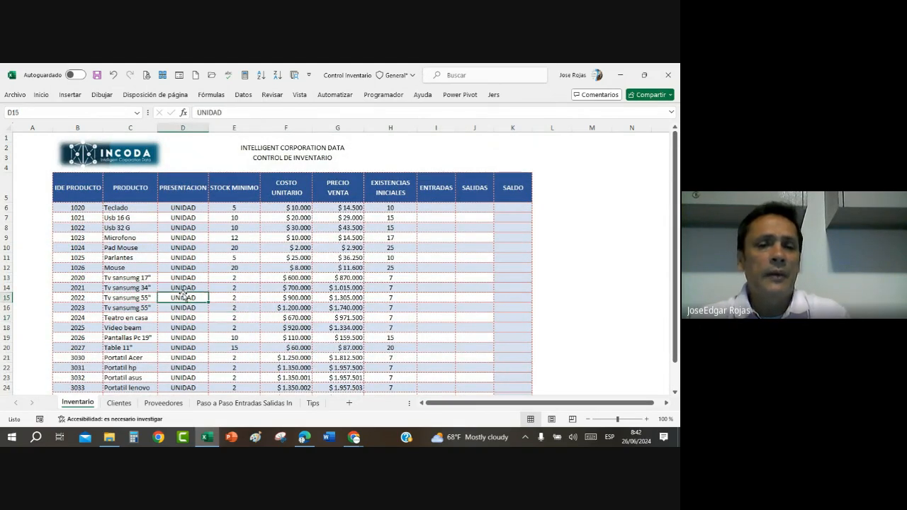
Step: Look over the IDE PRODUCTO, PRODUCTO and STOCK MINIMO headers and the product rows down to the last one
click(70, 178)
click(154, 186)
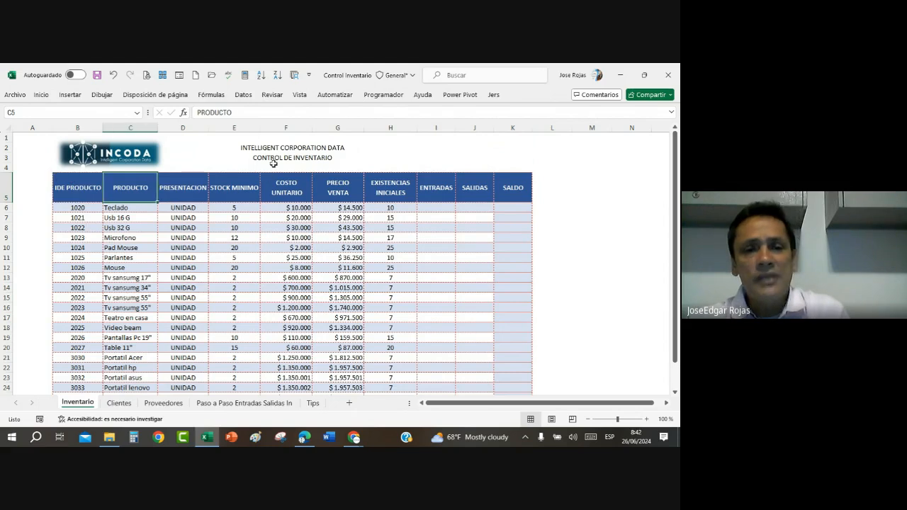
click(228, 189)
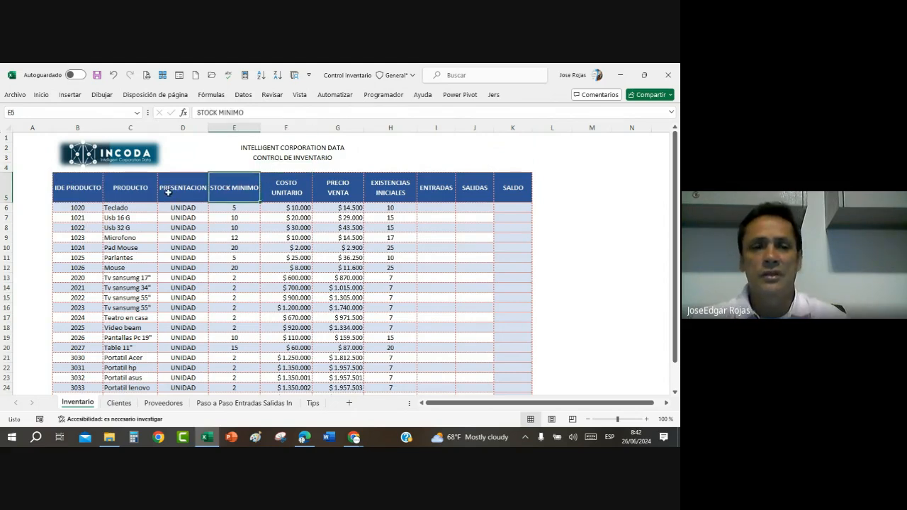
click(113, 192)
scroll(220, 257, down, 5)
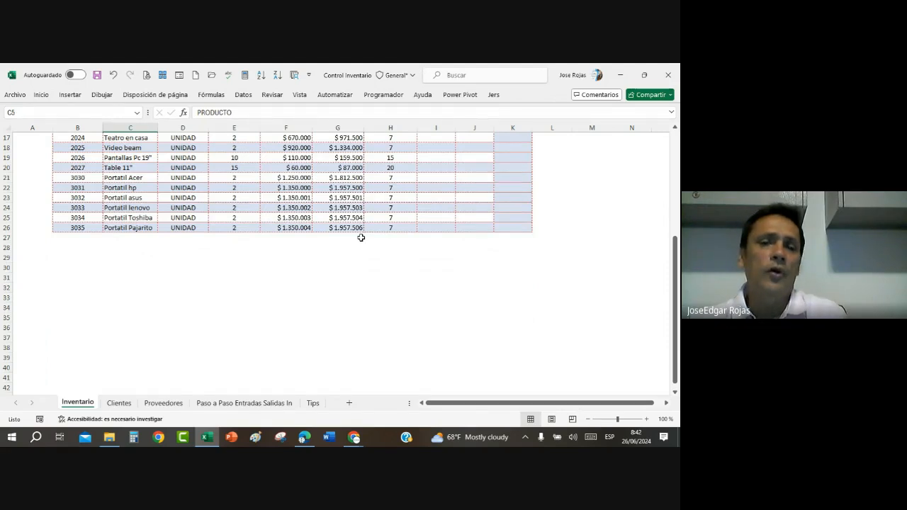
scroll(309, 236, up, 6)
Step: Convert the product range $B$5:$K$26 on the Inventario sheet into a table with headers
click(270, 268)
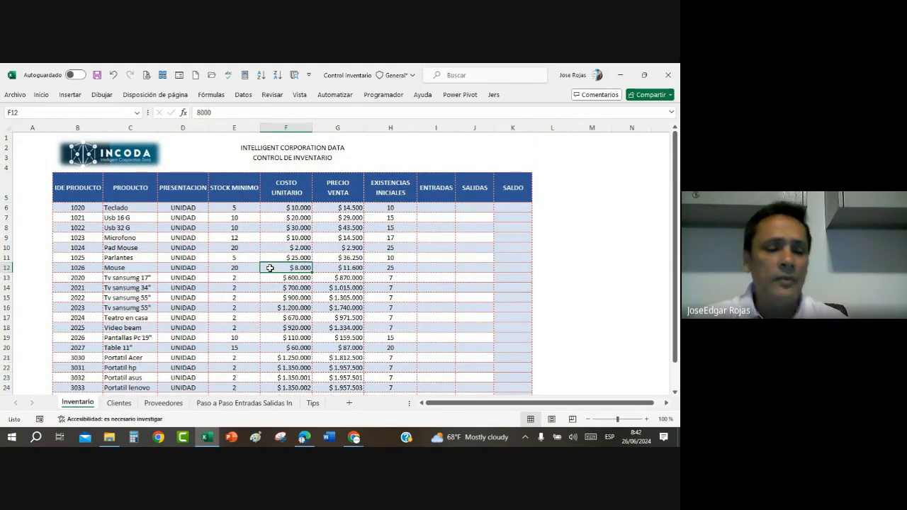
key(ctrl+t)
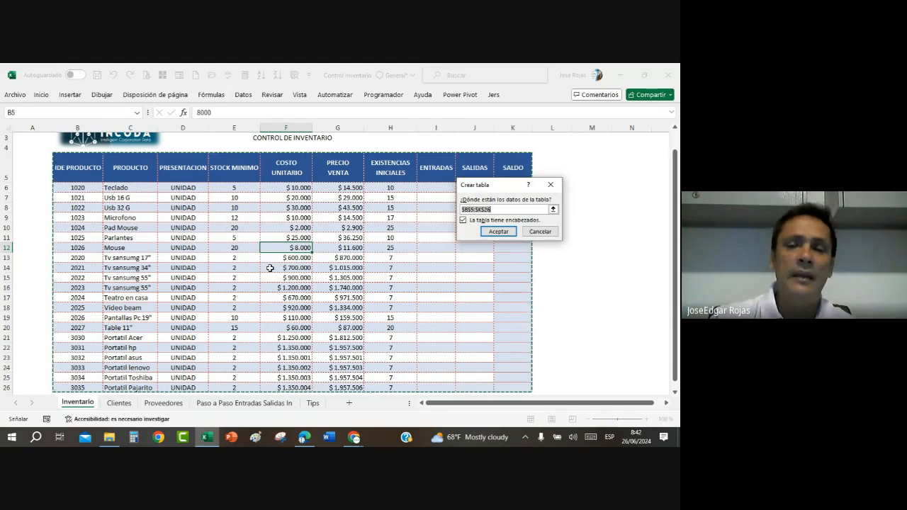
scroll(258, 315, down, 1)
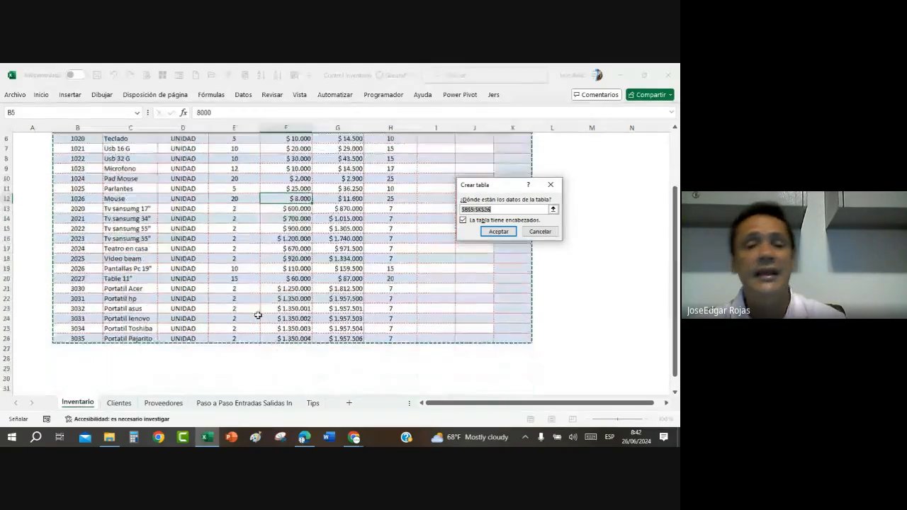
scroll(257, 315, down, 1)
scroll(250, 328, up, 2)
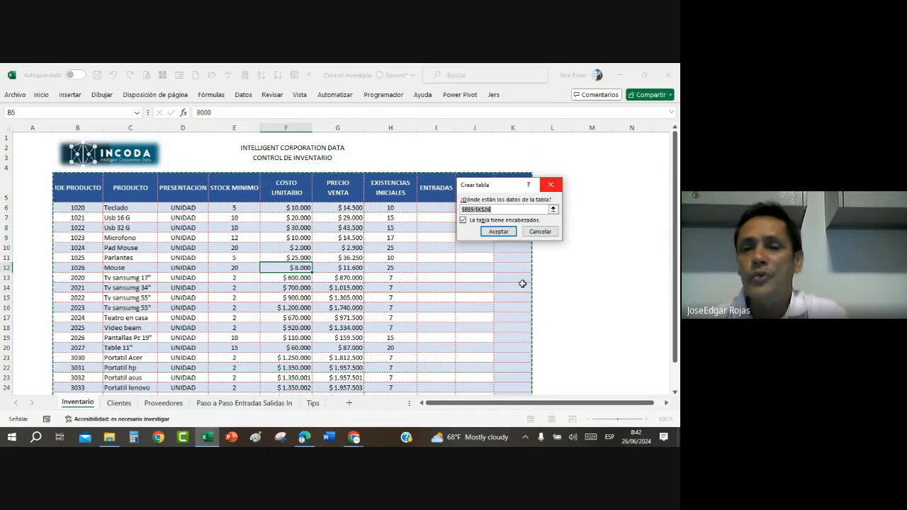
click(497, 231)
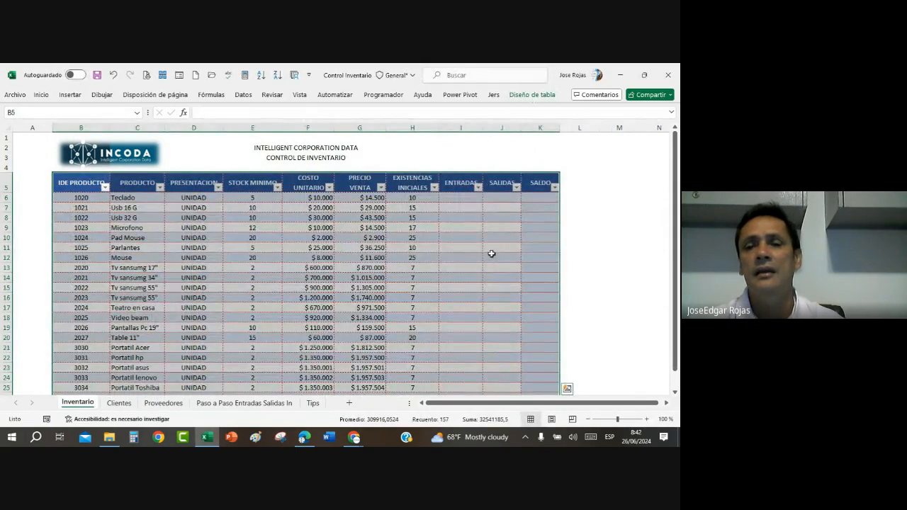
Step: Remove the filter buttons from the header row of the product table
click(410, 248)
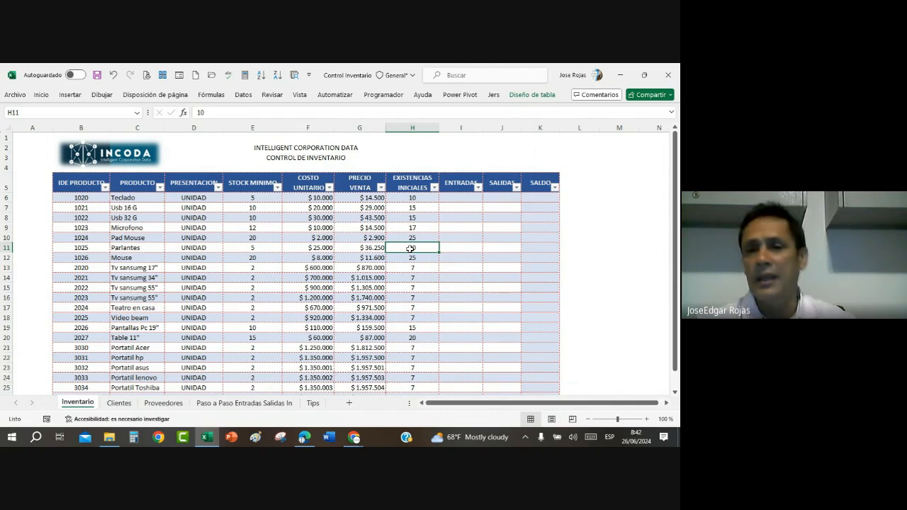
click(465, 227)
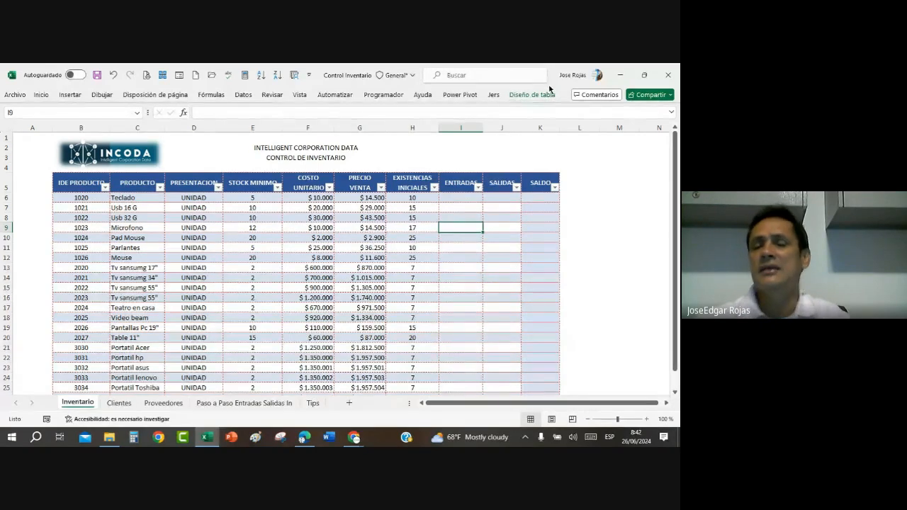
click(367, 258)
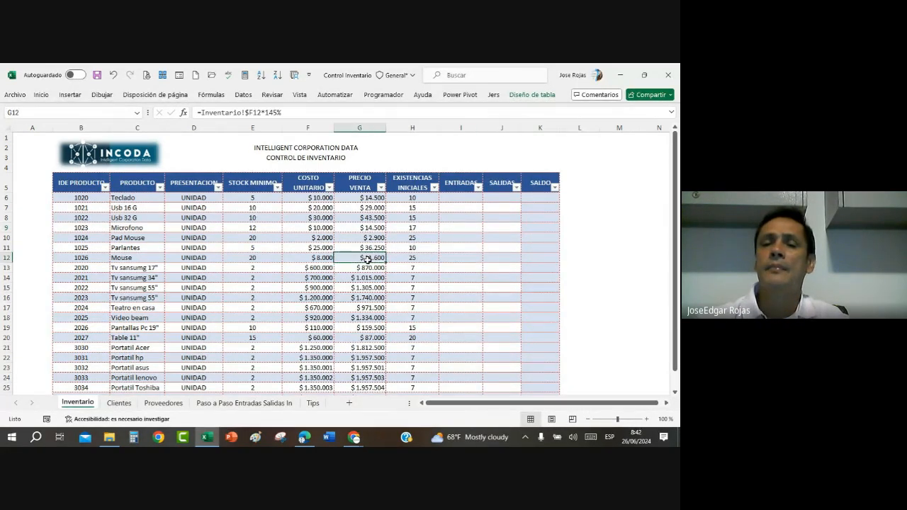
scroll(370, 258, down, 4)
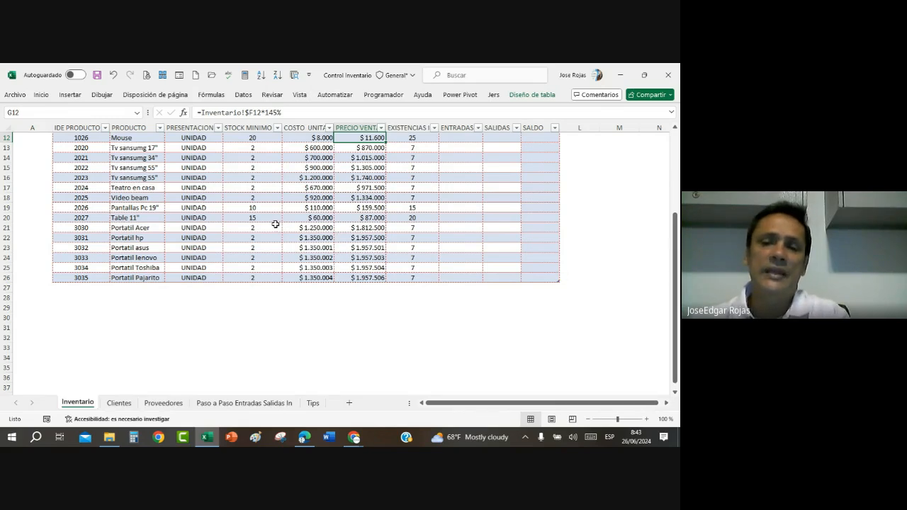
scroll(295, 215, up, 4)
click(339, 268)
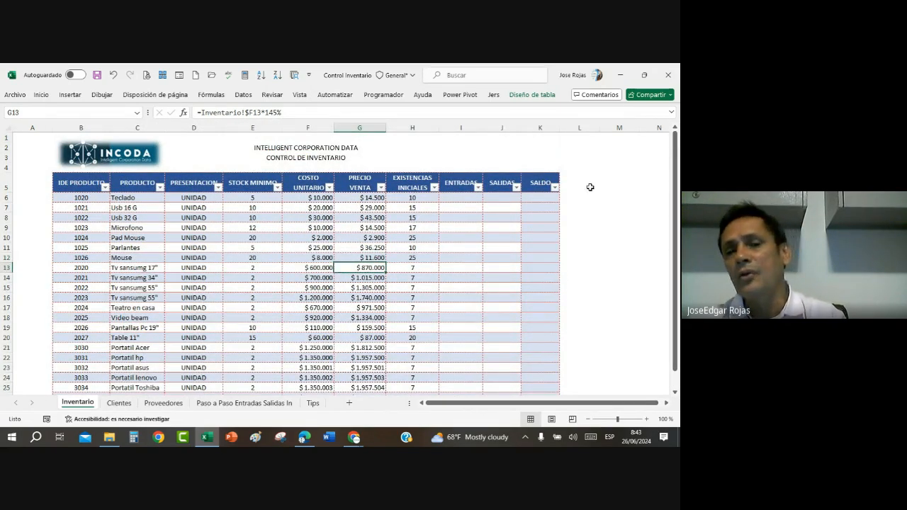
click(314, 266)
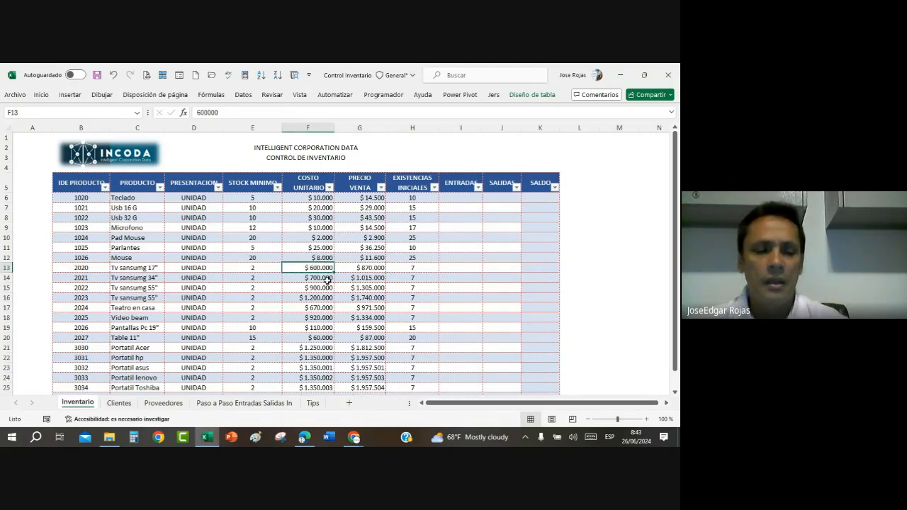
key(ctrl+shift+l)
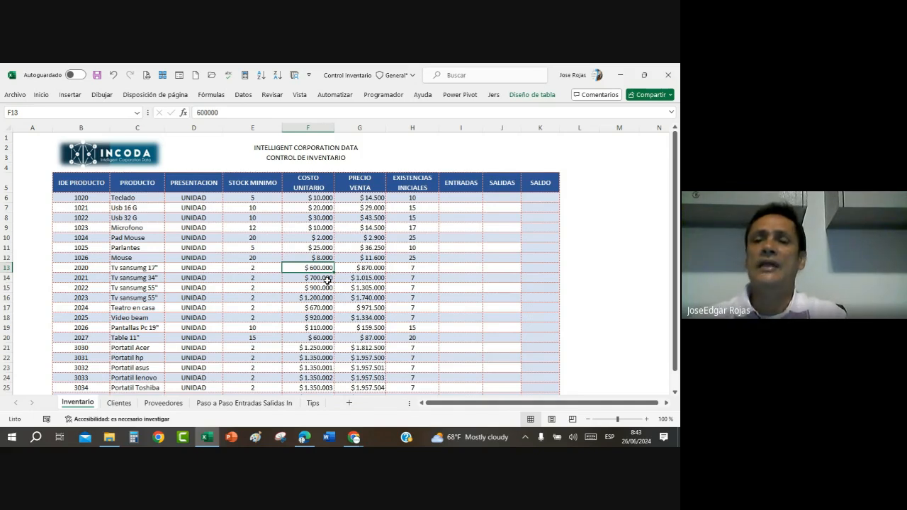
Step: Rename the product table as Tinventario
click(533, 95)
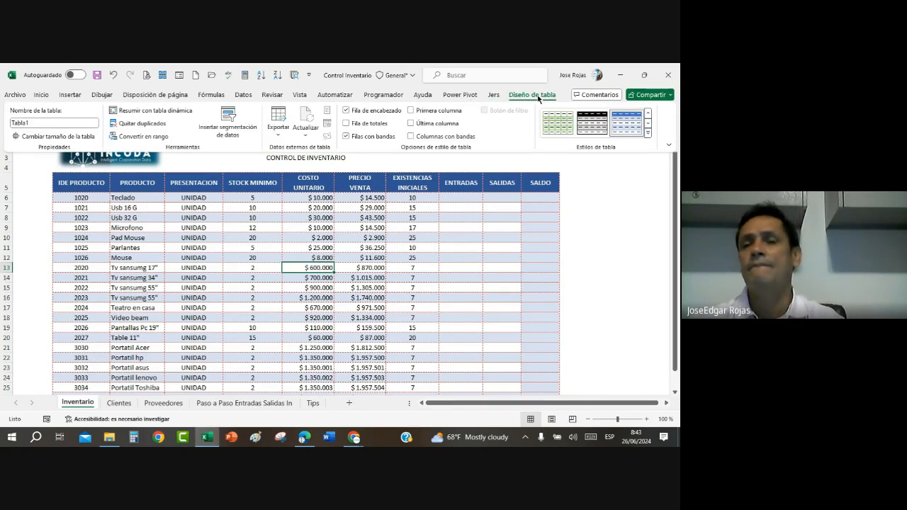
click(42, 121)
click(42, 121)
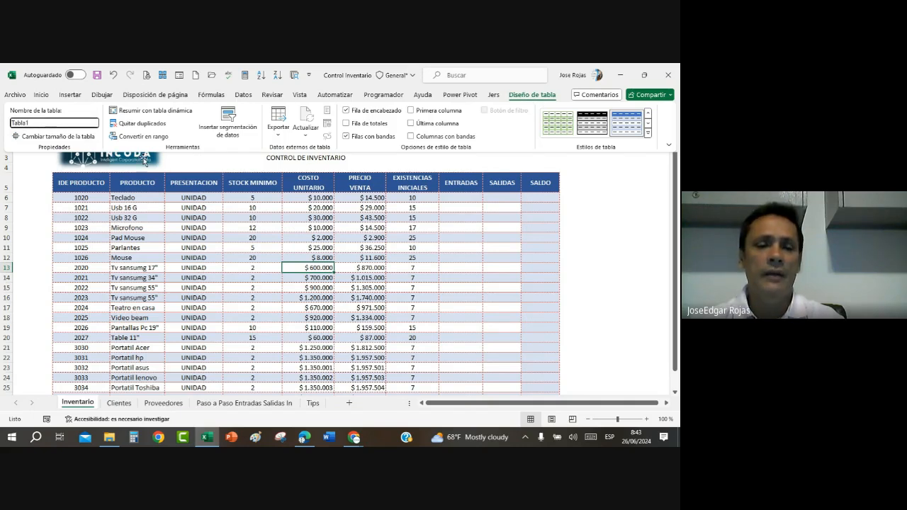
key(BackSpace)
key(BackSpace)
key(BackSpace)
key(BackSpace)
key(BackSpace)
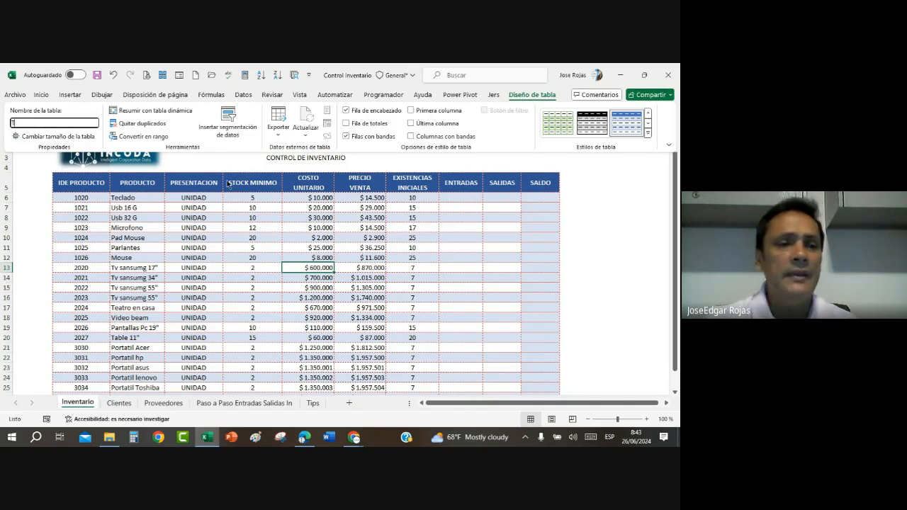
text(INVENTARIO)
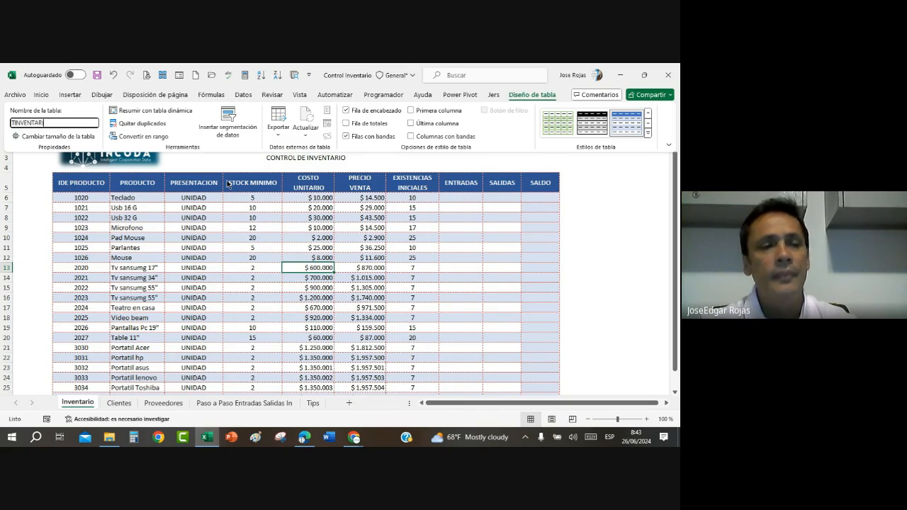
key(BackSpace)
key(BackSpace)
key(BackSpace)
key(BackSpace)
key(BackSpace)
key(BackSpace)
key(BackSpace)
key(BackSpace)
key(BackSpace)
key(BackSpace)
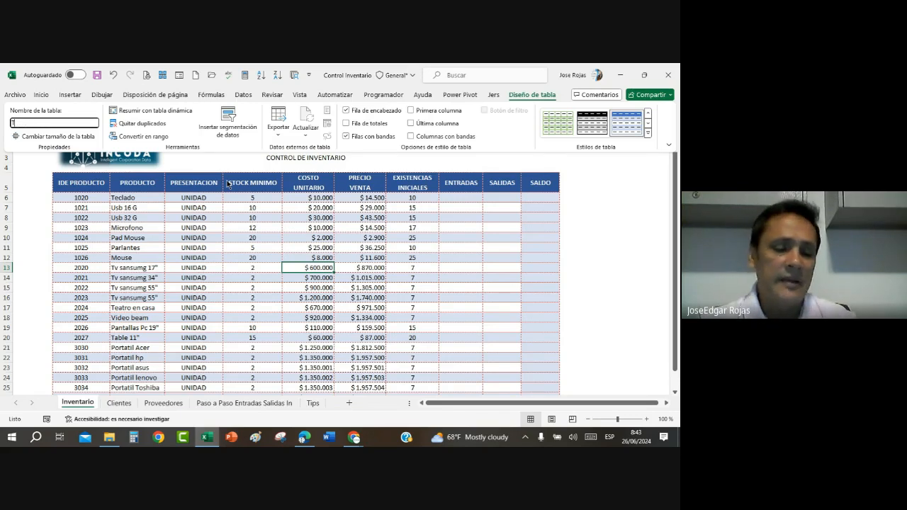
text(in)
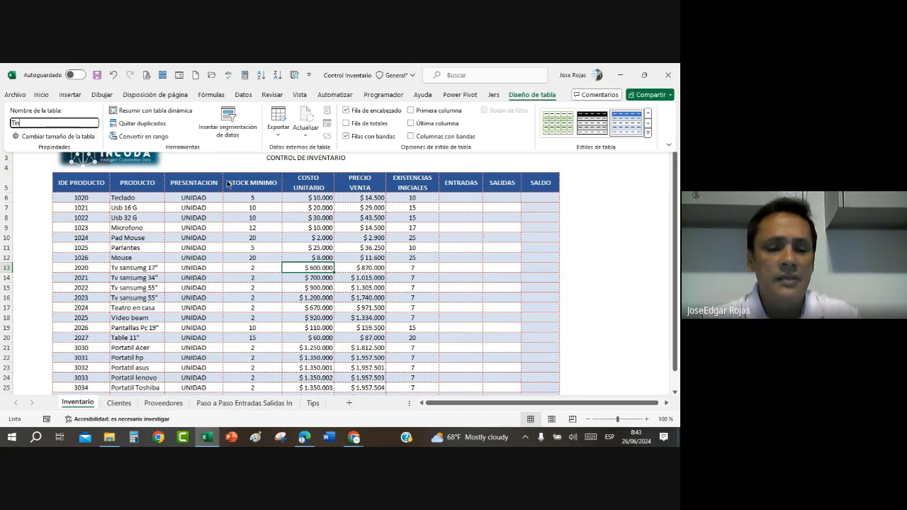
text(ventario)
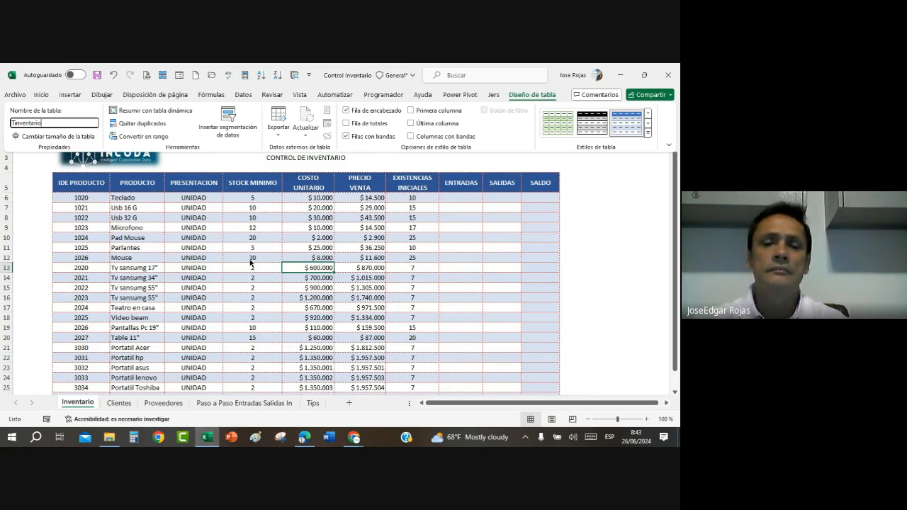
key(Return)
scroll(334, 256, down, 3)
scroll(334, 256, up, 2)
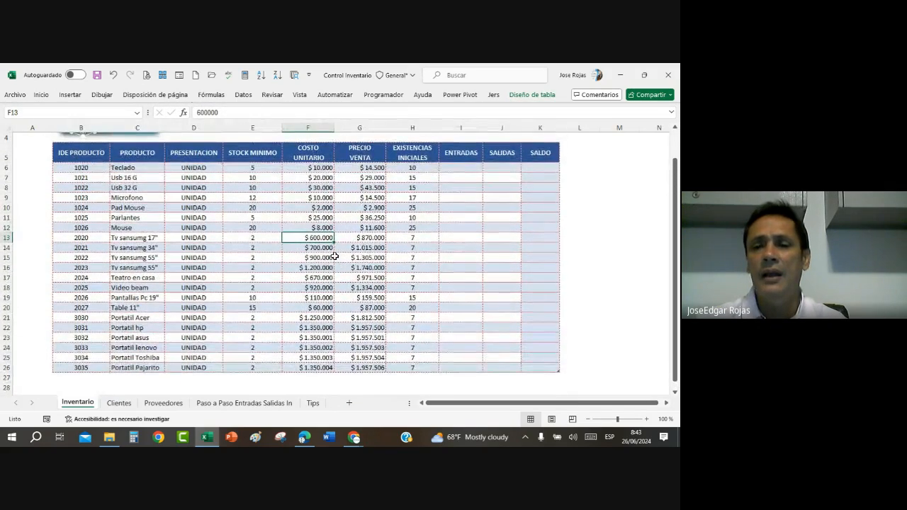
click(87, 167)
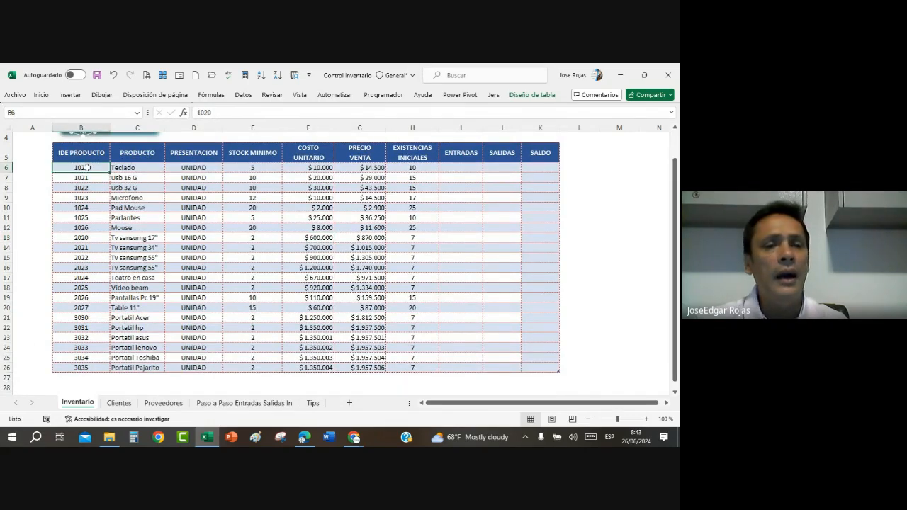
drag(87, 167, 81, 365)
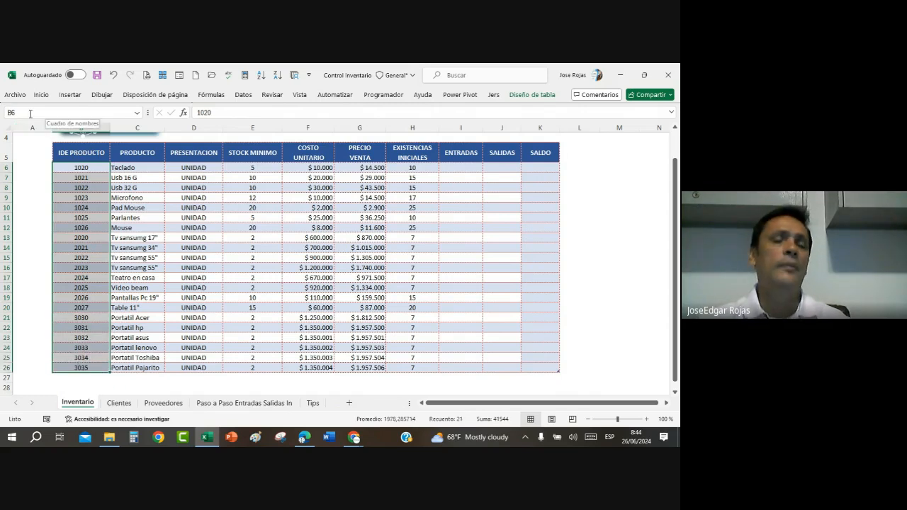
click(75, 249)
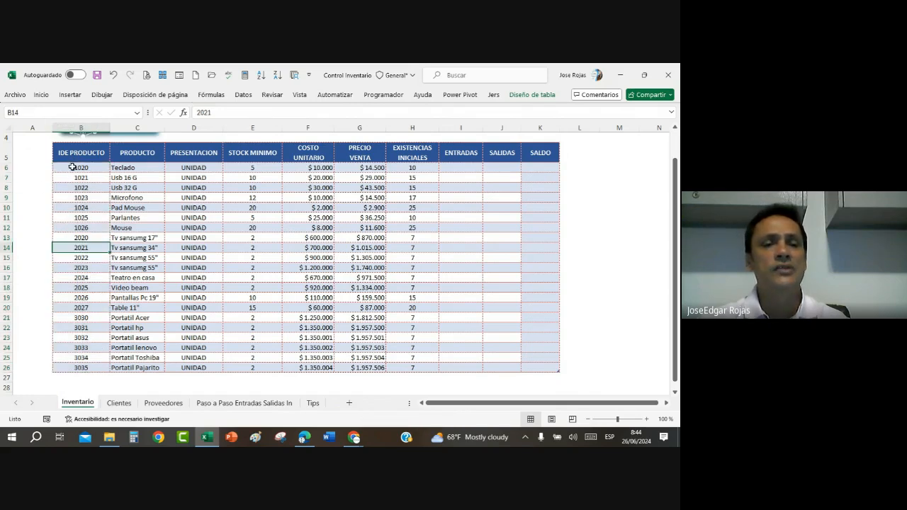
Step: Assign the name LIstaIdeProductos to the product IDs in B6:B26, leaving out the IDE PRODUCTO header
click(72, 167)
drag(72, 167, 70, 367)
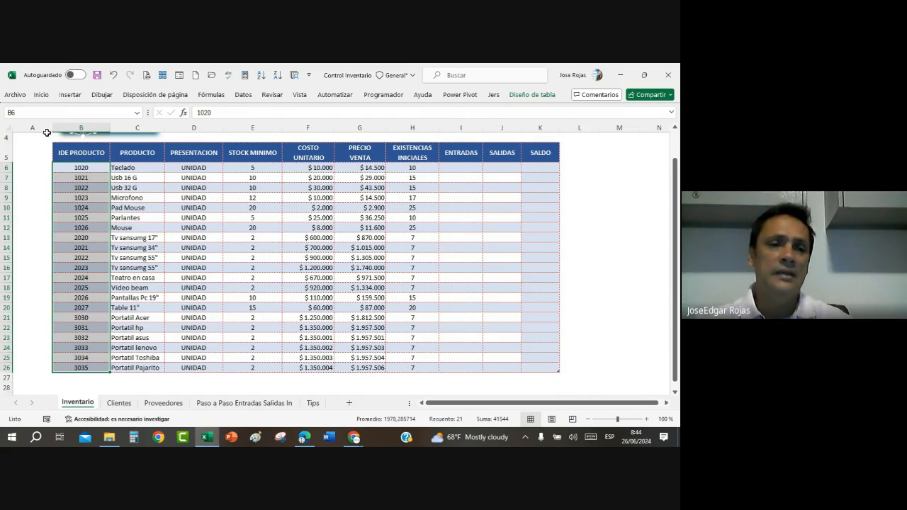
click(45, 111)
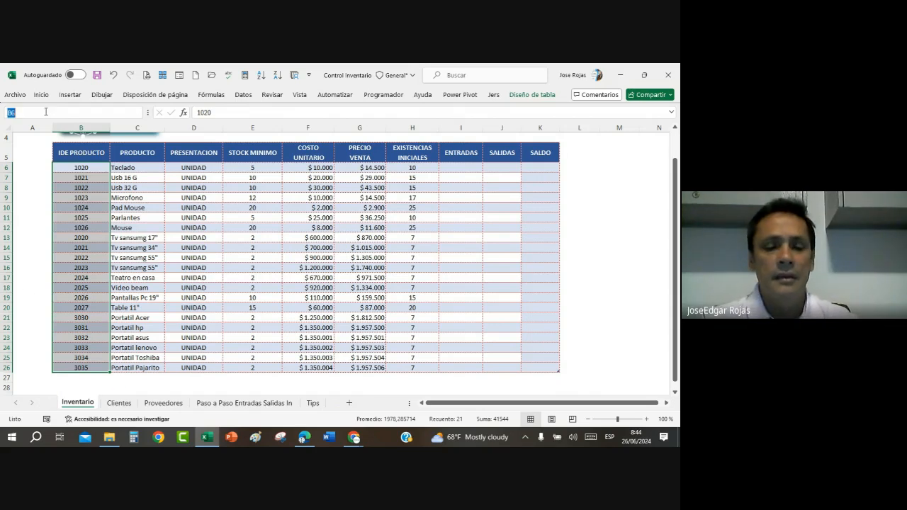
text(LIsta)
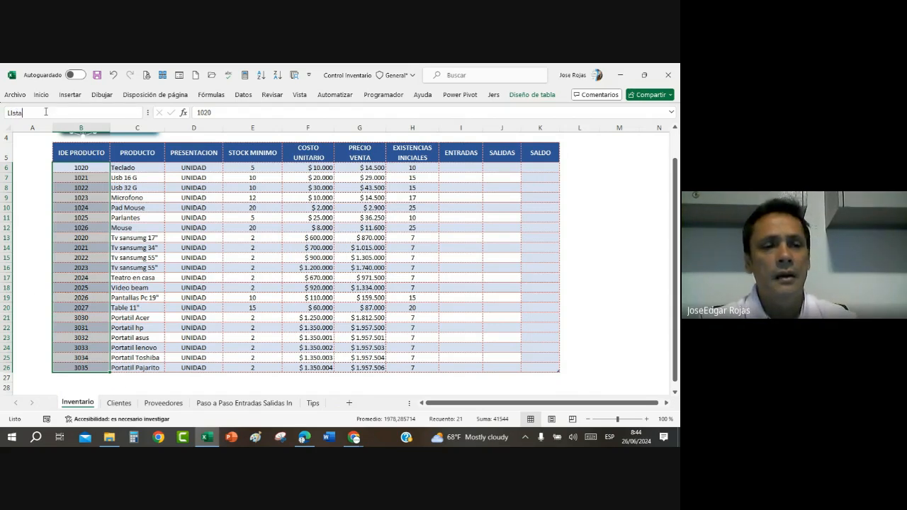
text(I)
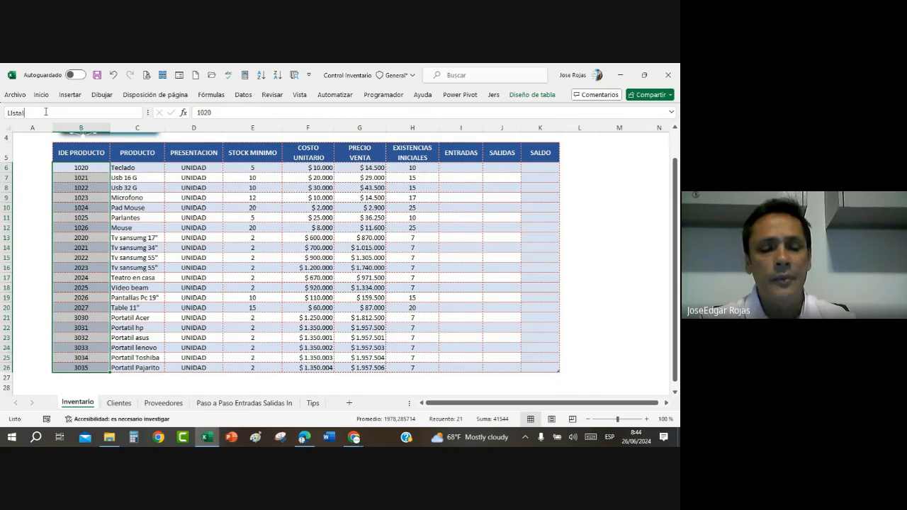
text(deProductos)
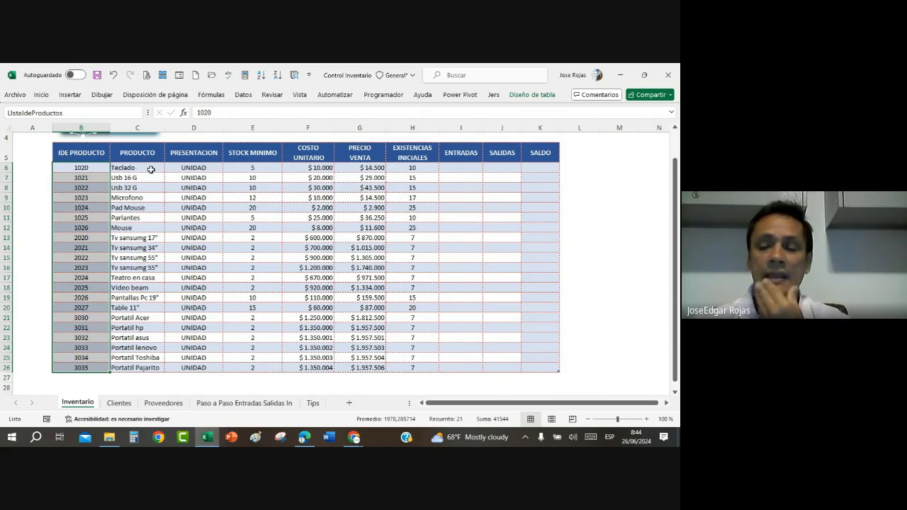
key(Return)
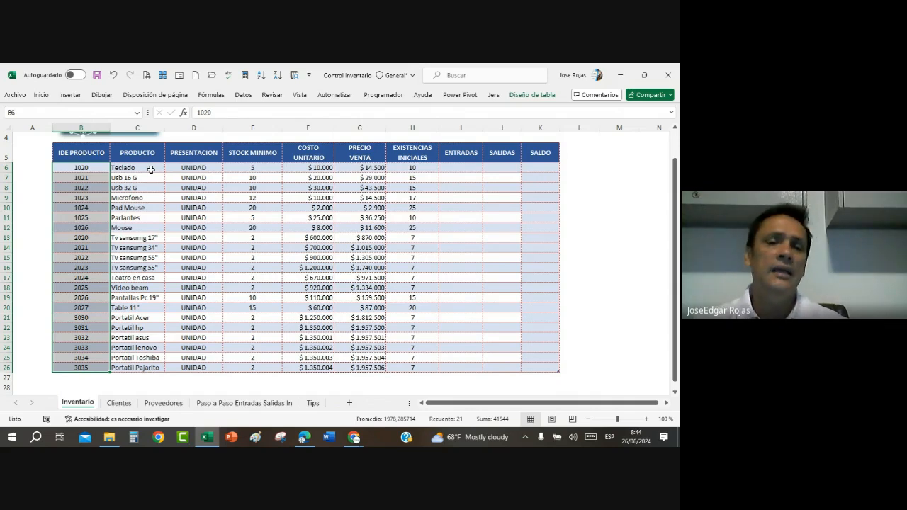
Step: Check the ranges covered by the names Tinventario and LIstaIdeProductos by jumping to each on the Inventario sheet
click(151, 169)
click(137, 113)
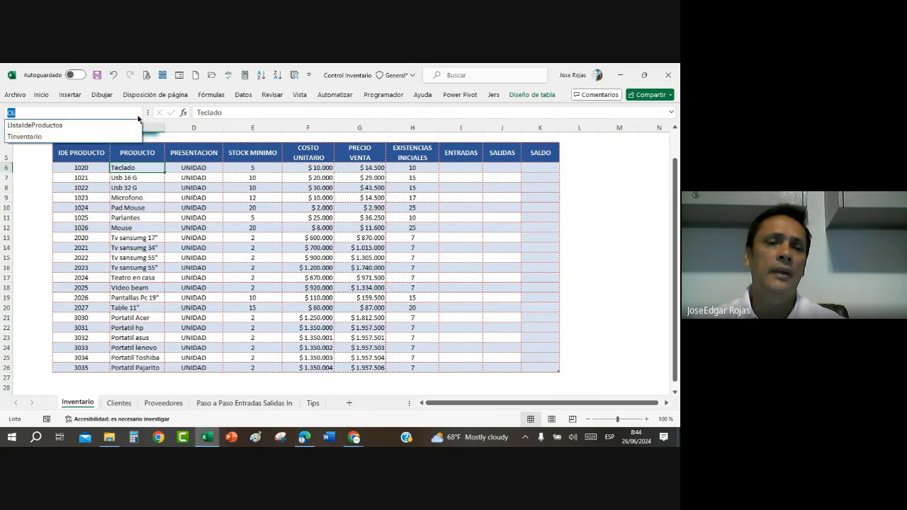
click(30, 137)
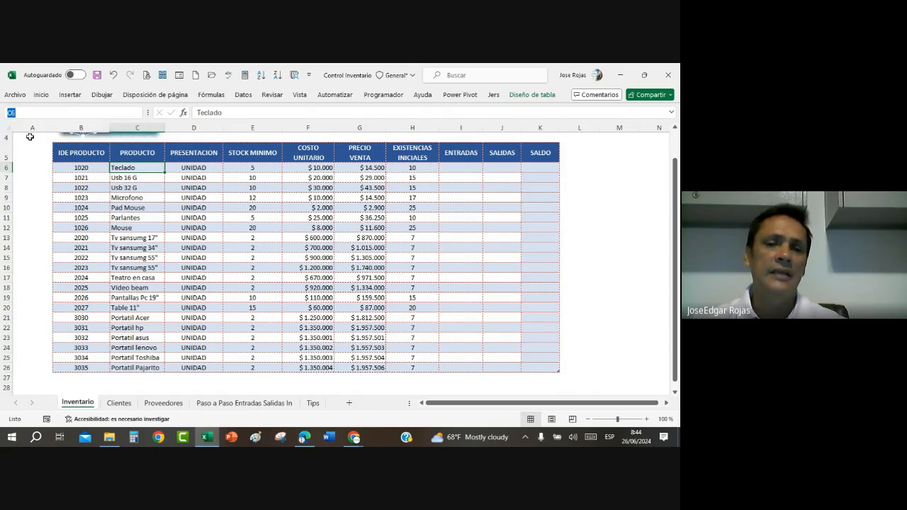
click(138, 113)
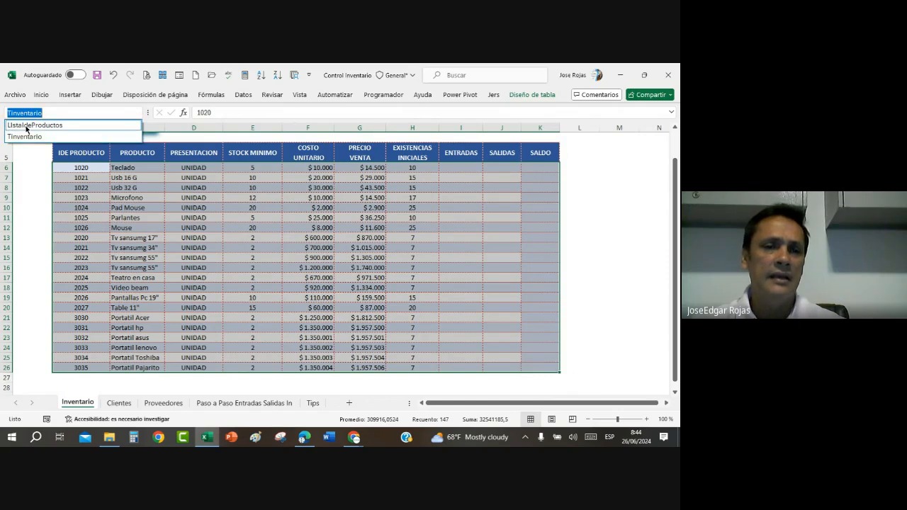
click(26, 126)
click(232, 261)
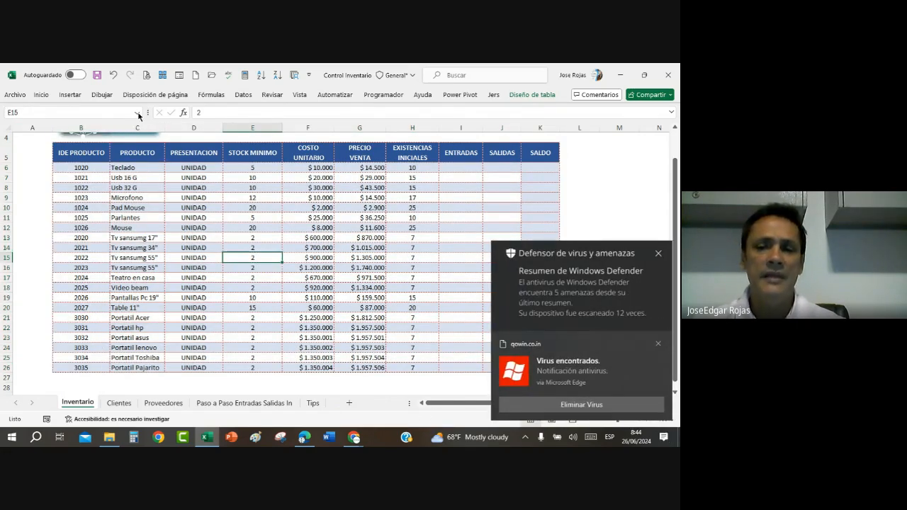
Step: Dismiss the virus notification from qowin.co.in and return to the product table
click(657, 344)
click(144, 218)
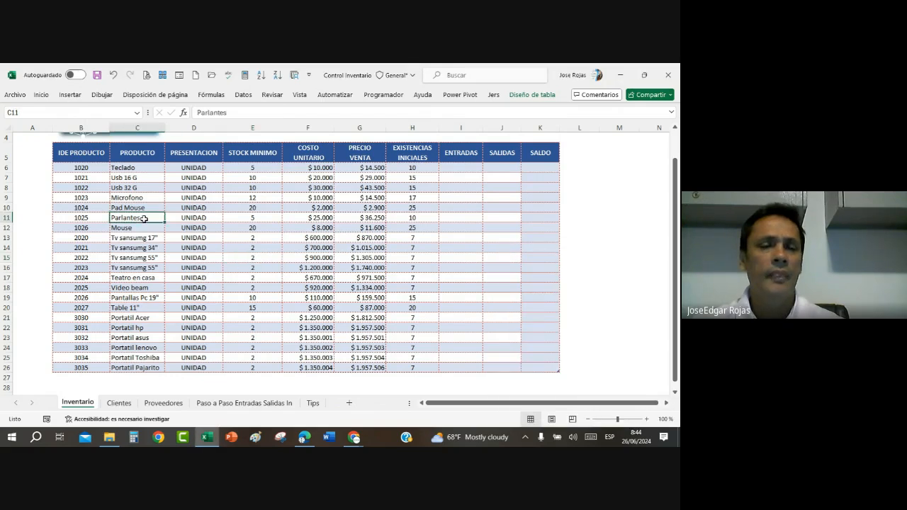
click(89, 187)
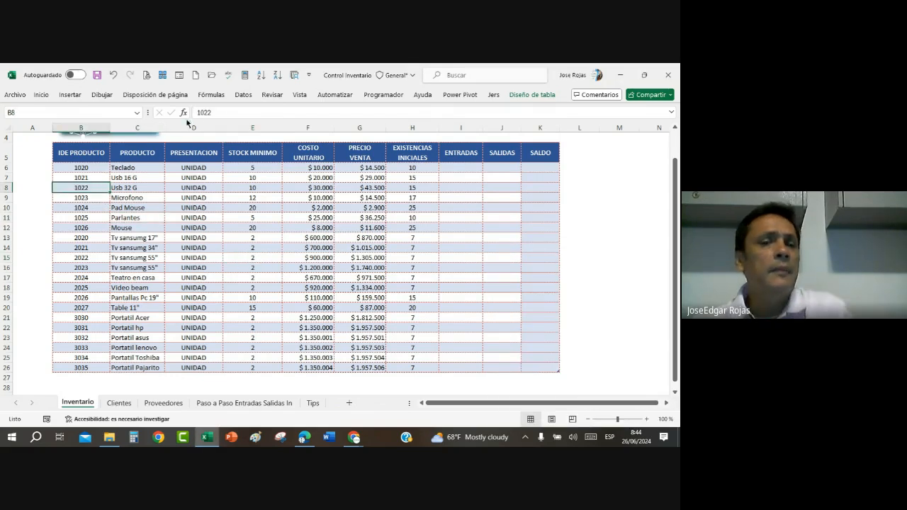
Step: Review the LIstaIdeProductos and Tinventario entries in the Name Manager, checking what Tinventario refers to, and close it
click(211, 95)
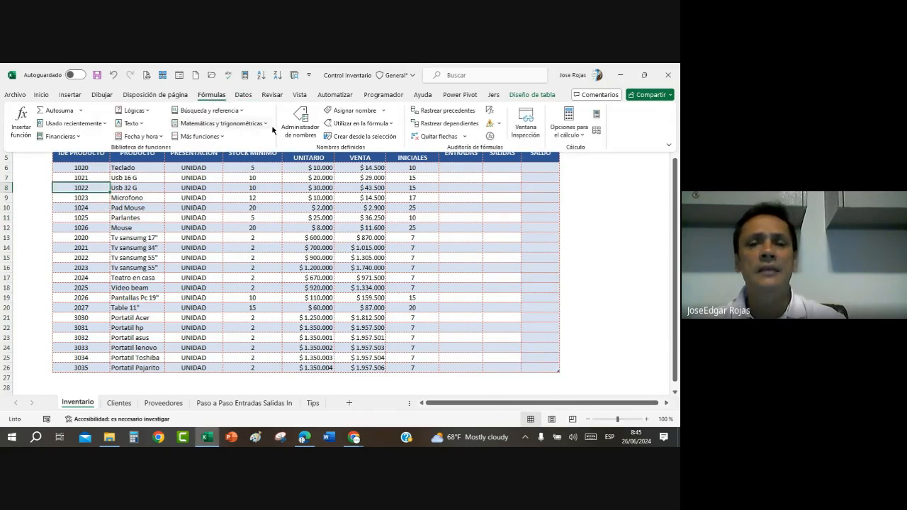
click(295, 122)
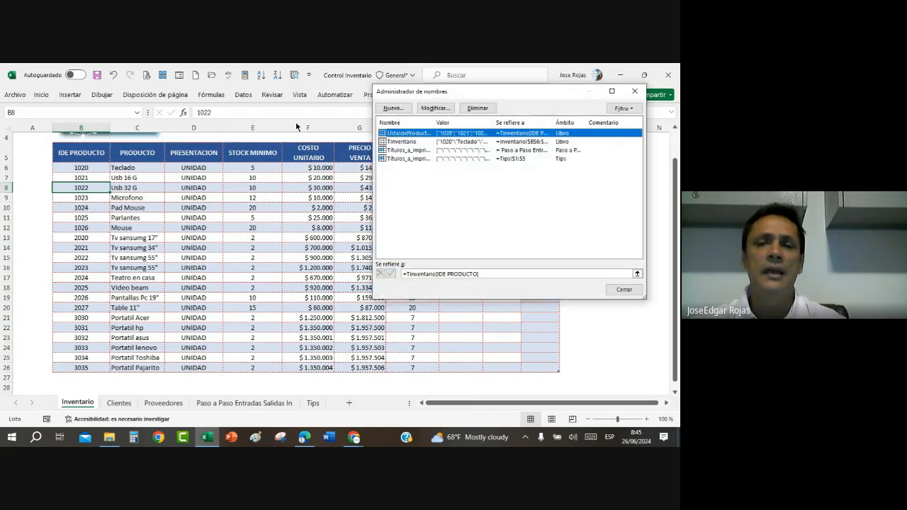
click(404, 141)
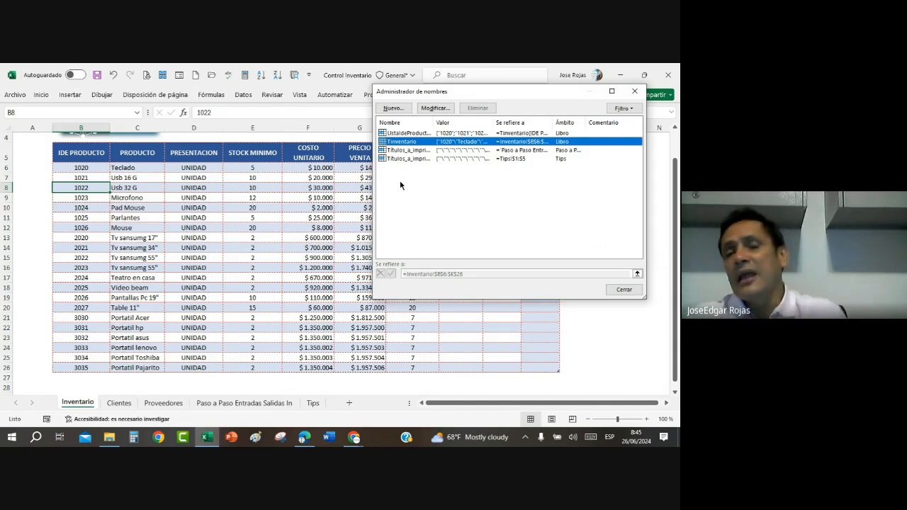
click(420, 206)
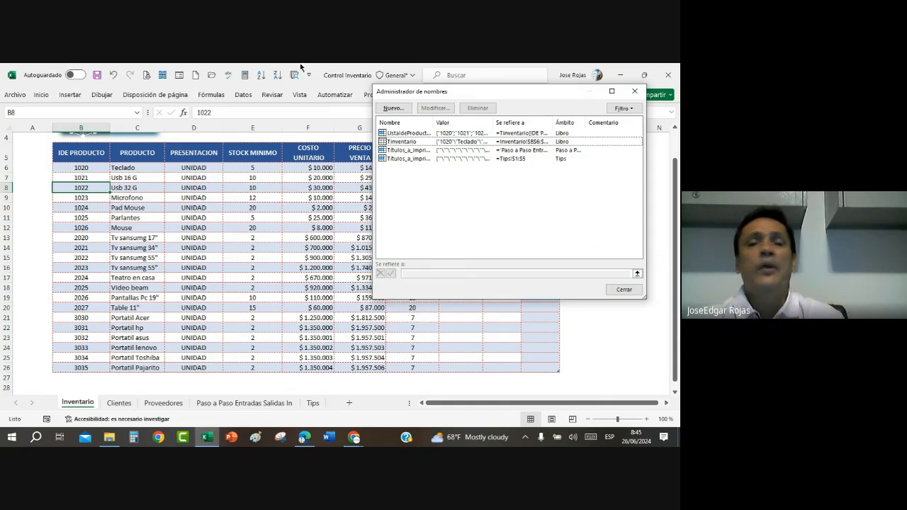
click(397, 142)
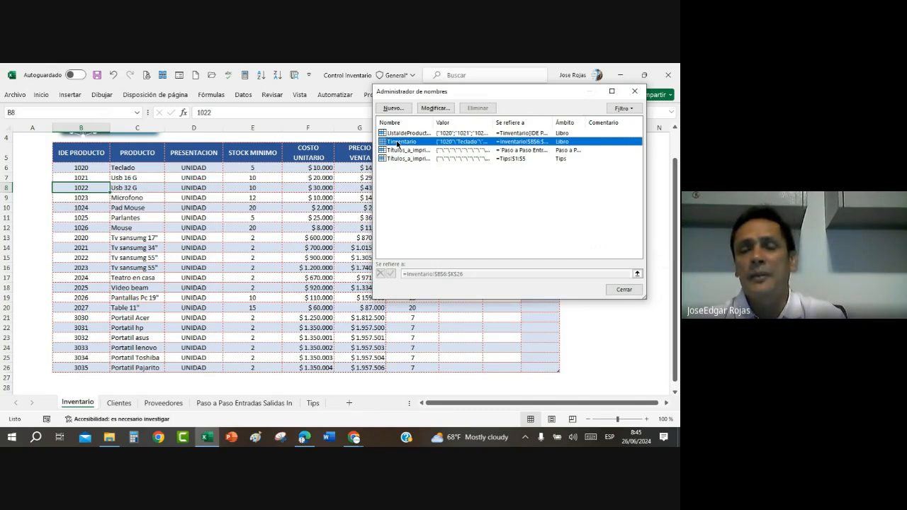
click(623, 290)
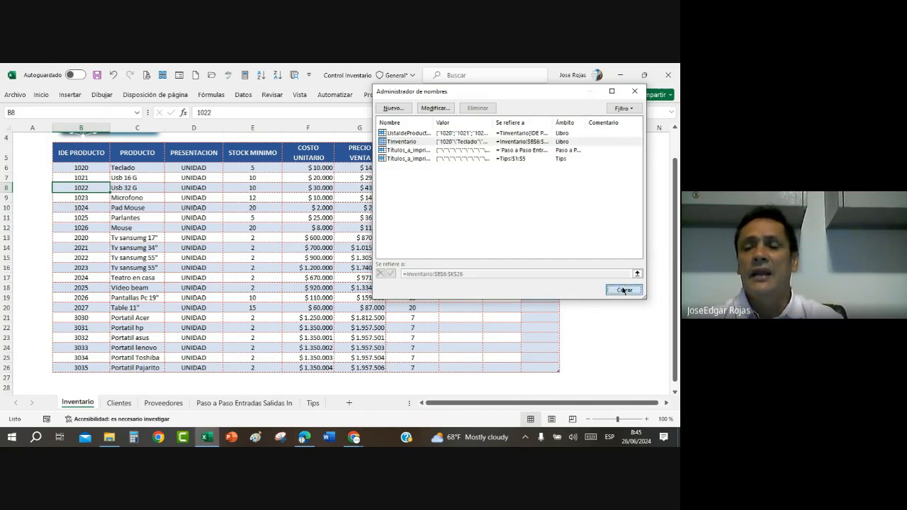
click(300, 237)
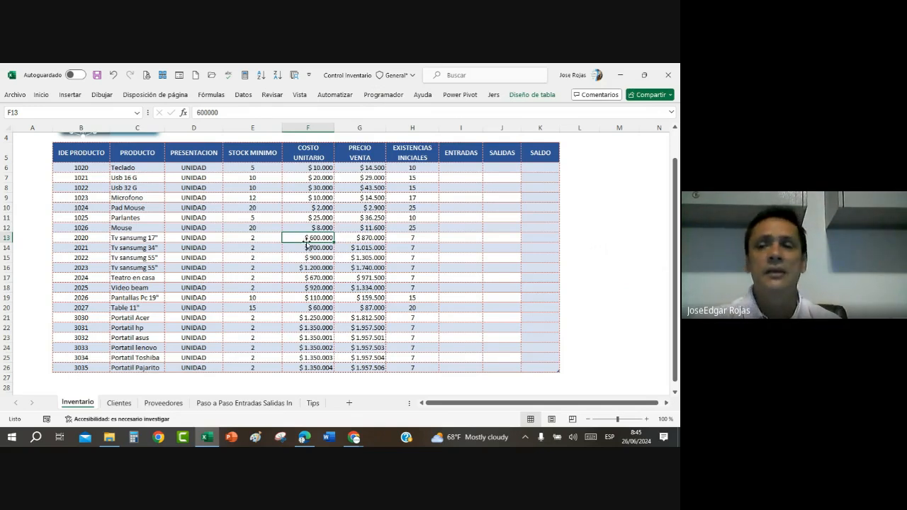
click(536, 96)
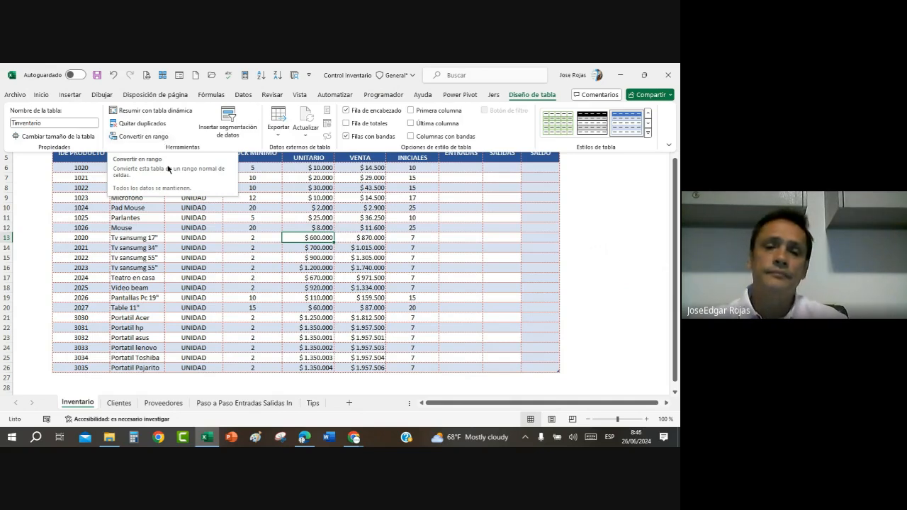
click(306, 284)
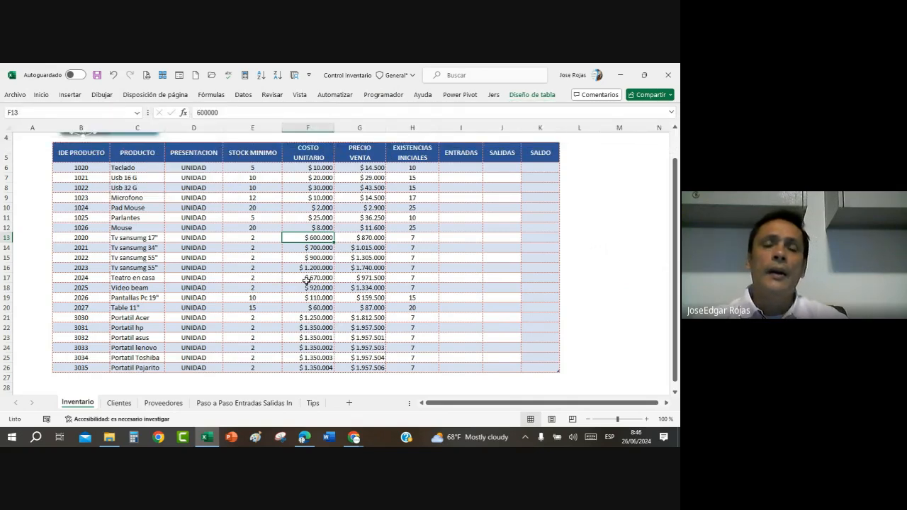
click(231, 297)
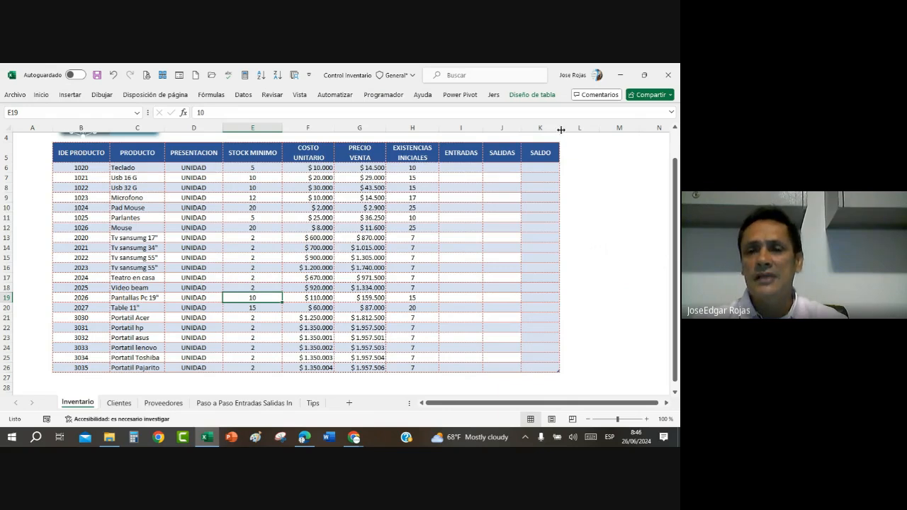
Step: Widen the SALDO column K to roughly three times its width to make room for a formula
drag(560, 130, 575, 130)
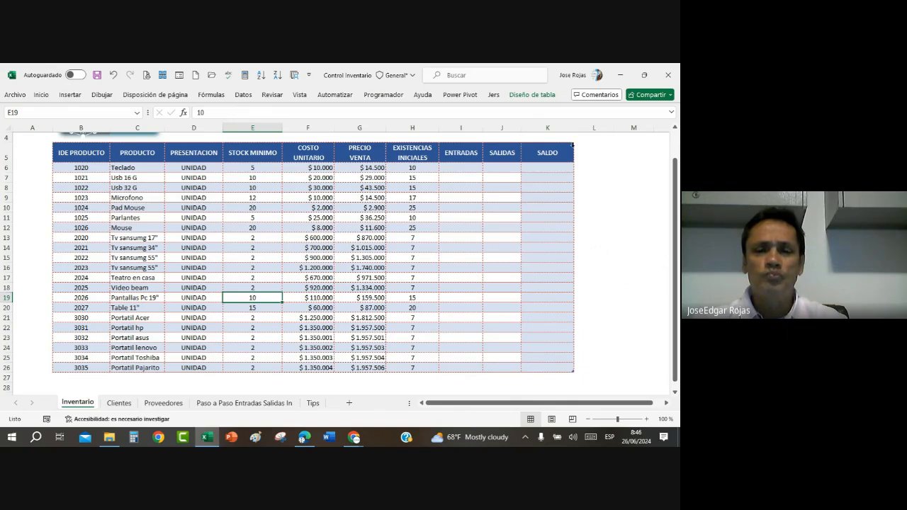
click(420, 168)
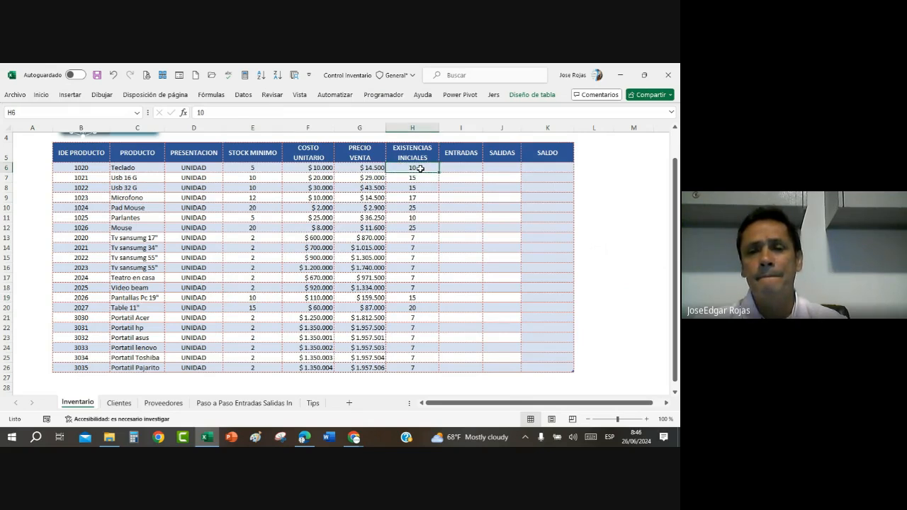
click(457, 170)
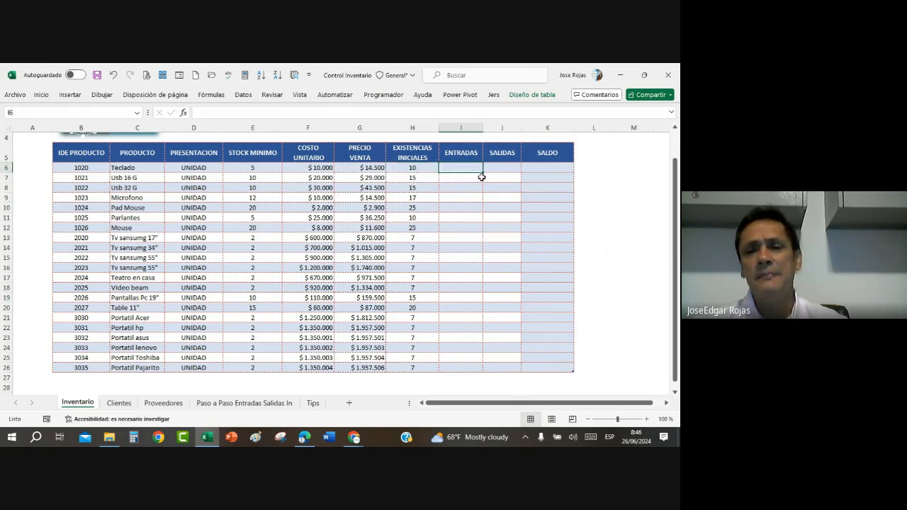
click(503, 165)
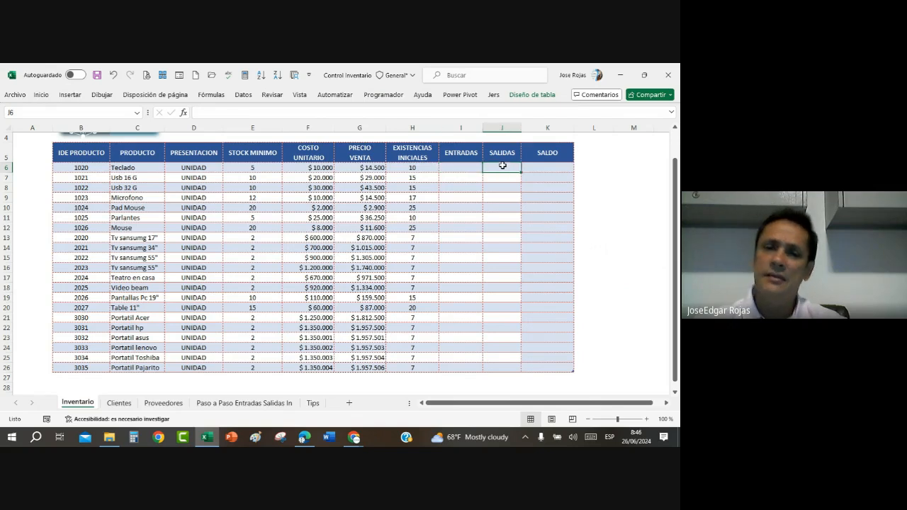
click(453, 171)
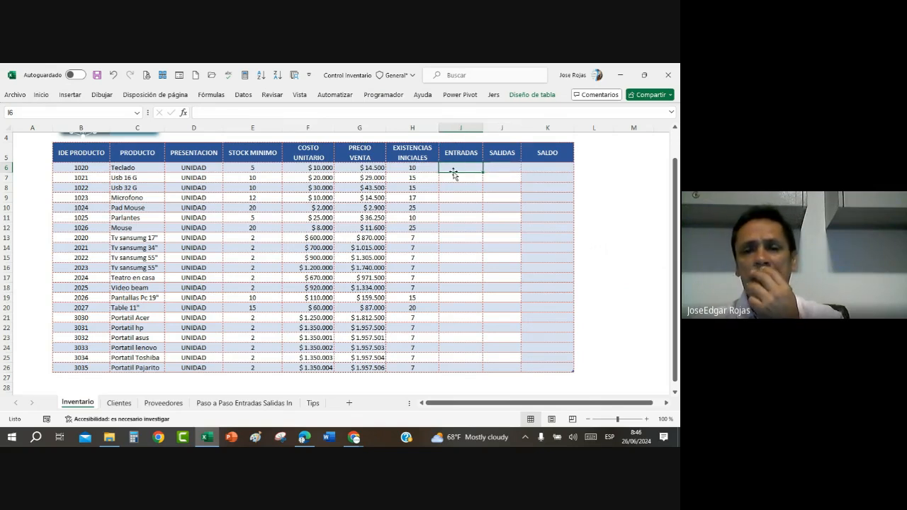
click(541, 166)
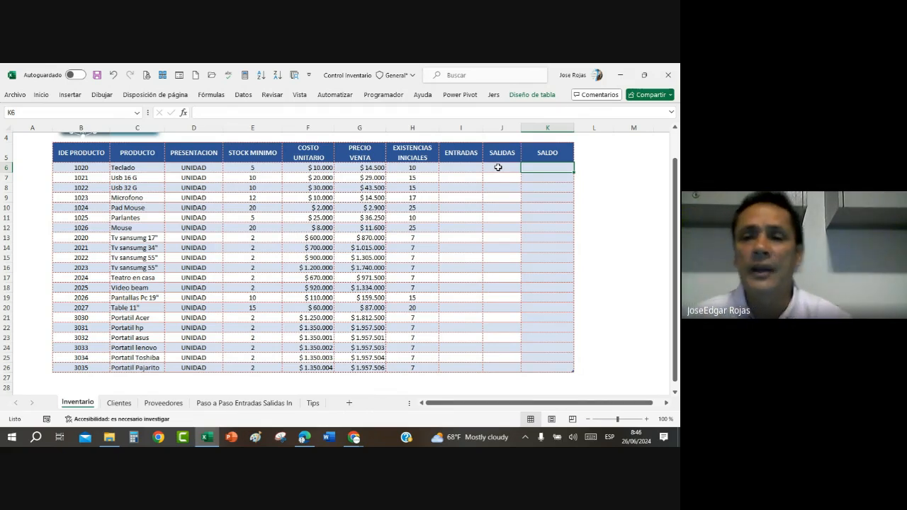
drag(574, 129, 634, 129)
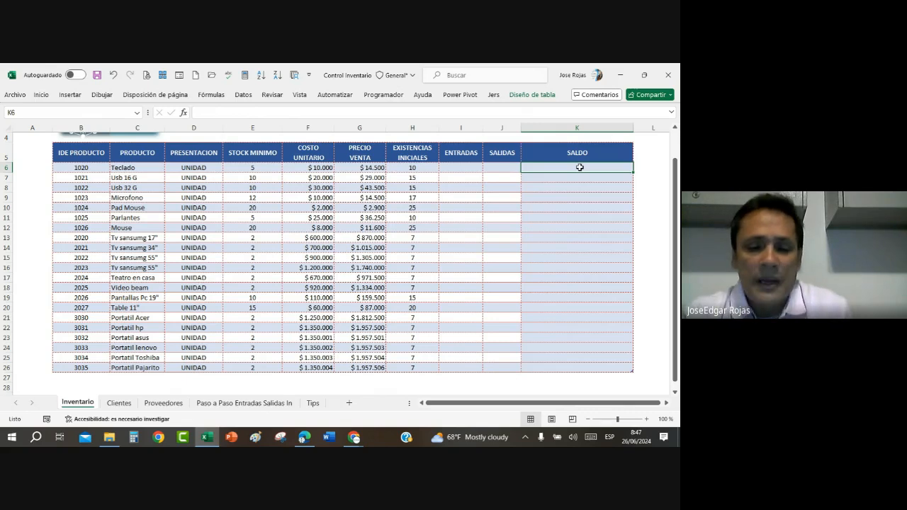
text(=)
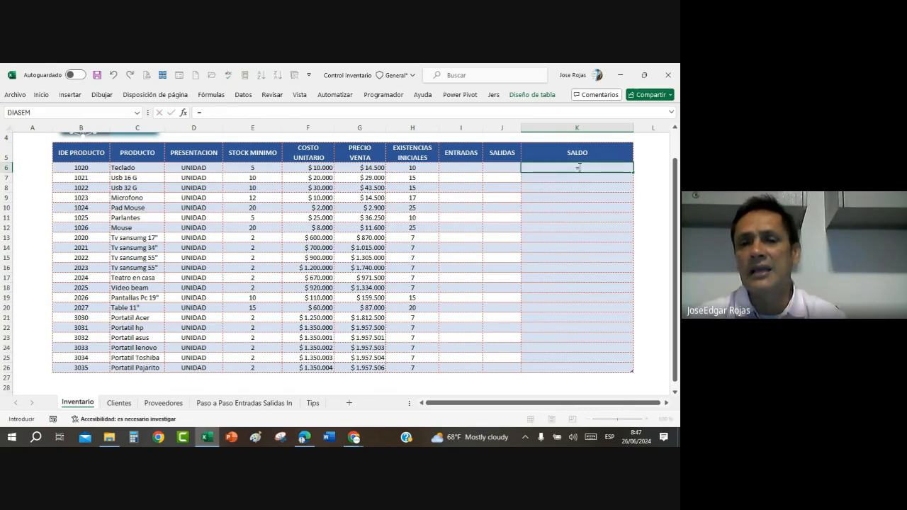
click(408, 168)
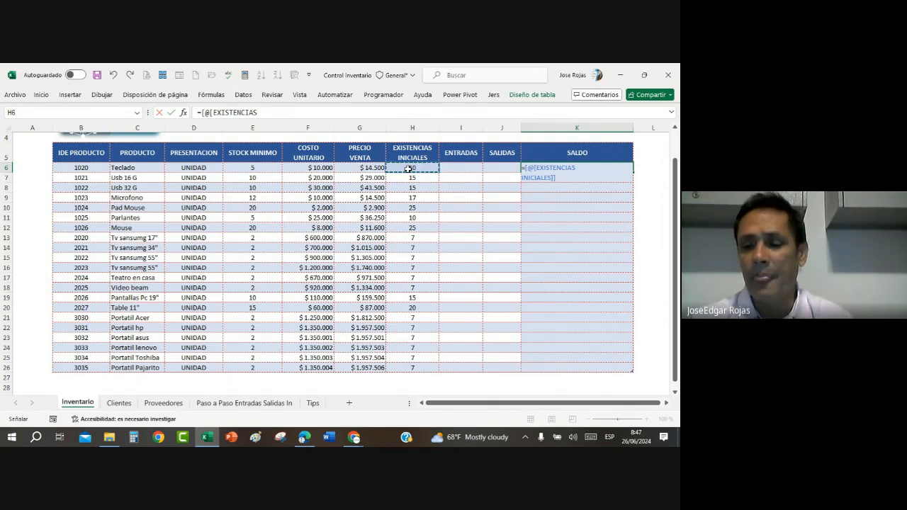
text(+)
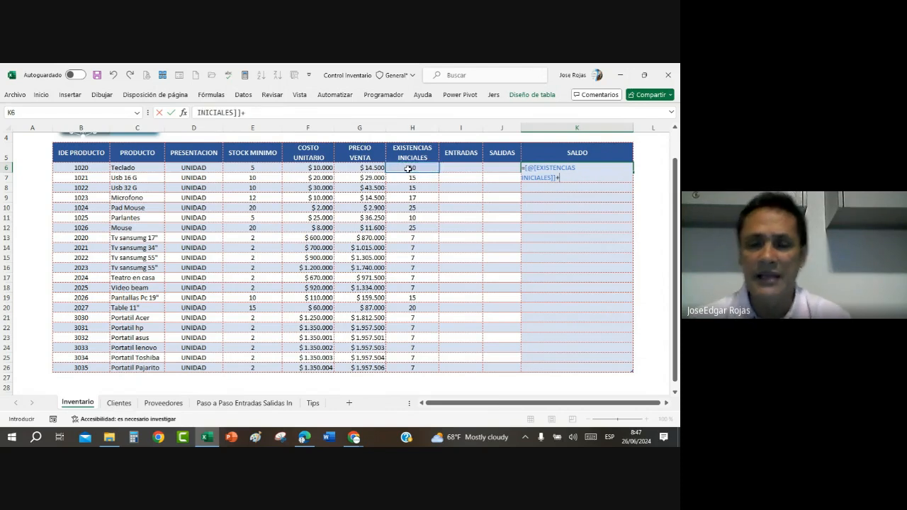
click(459, 170)
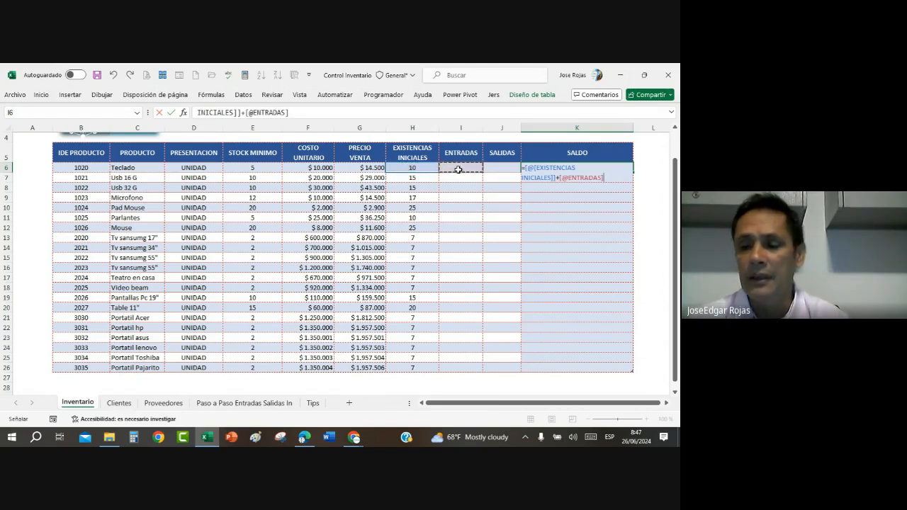
text(-)
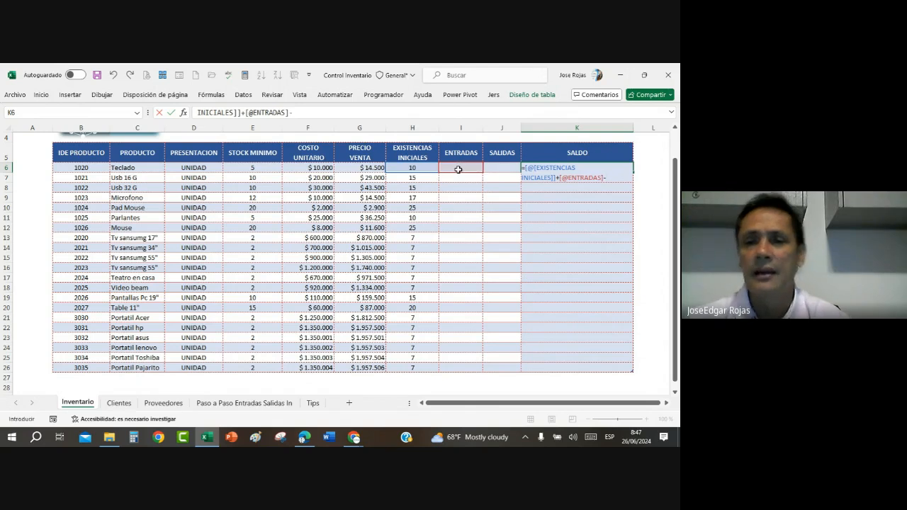
click(498, 169)
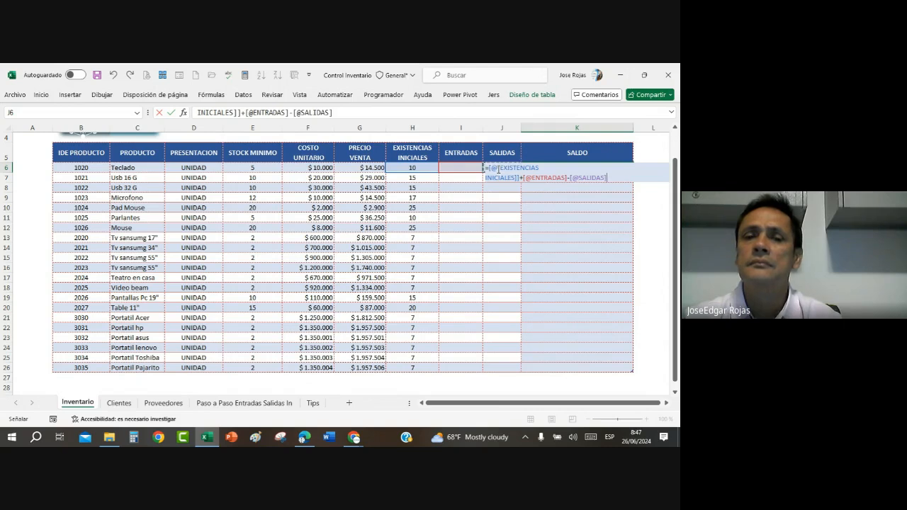
key(Return)
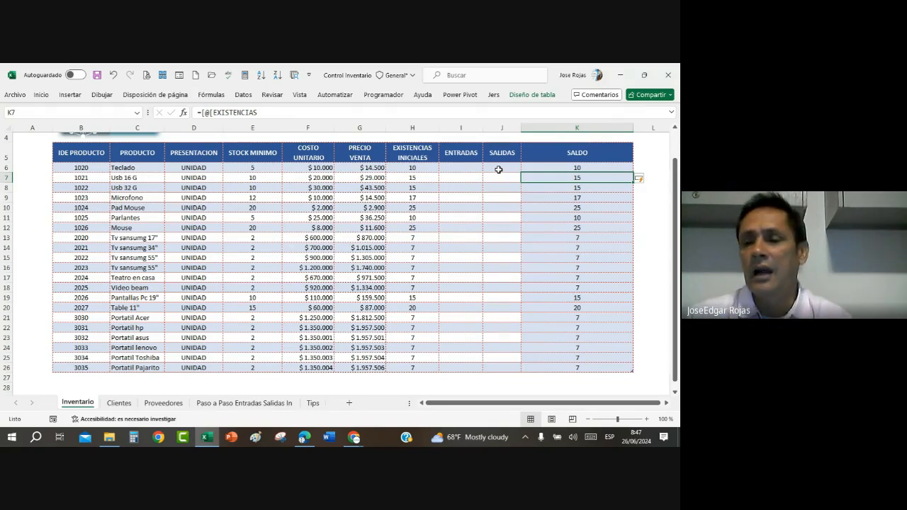
Step: Inspect the formulas filled down the SALDO column, opening the one in K24 to view its references
click(551, 289)
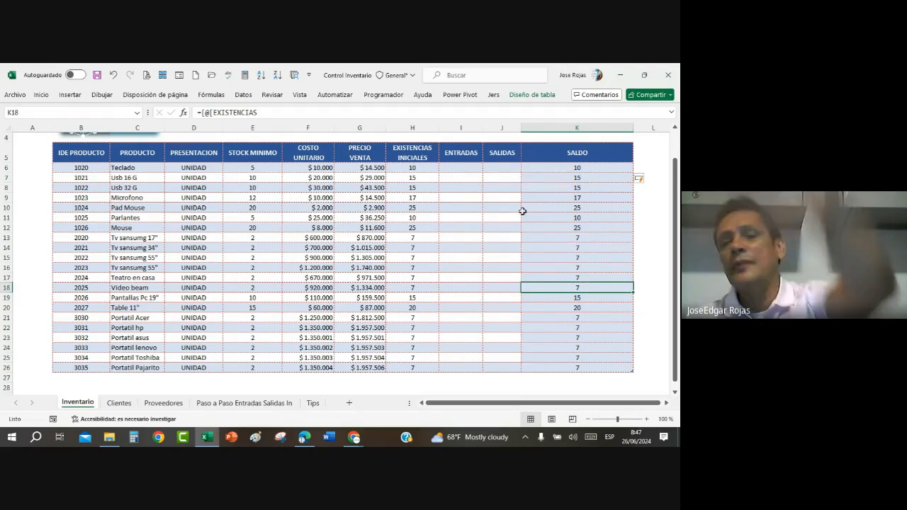
scroll(609, 202, up, 1)
click(607, 199)
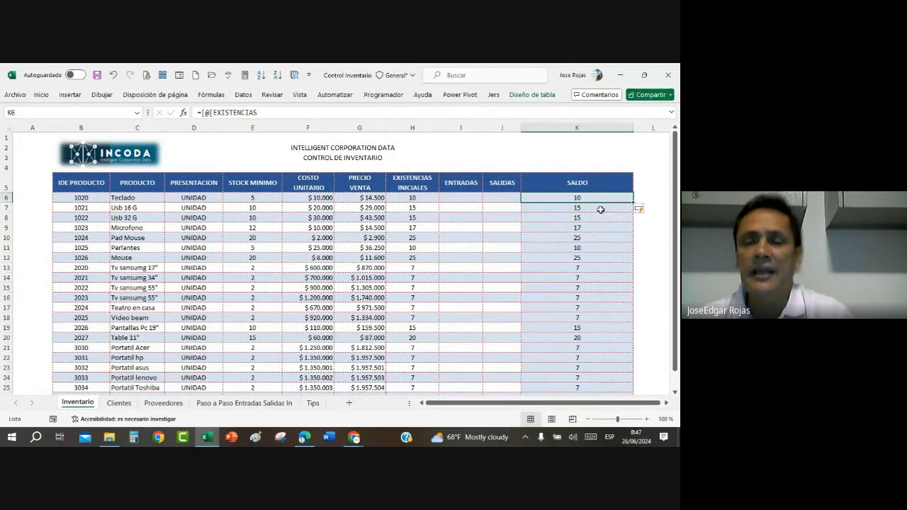
scroll(600, 223, down, 5)
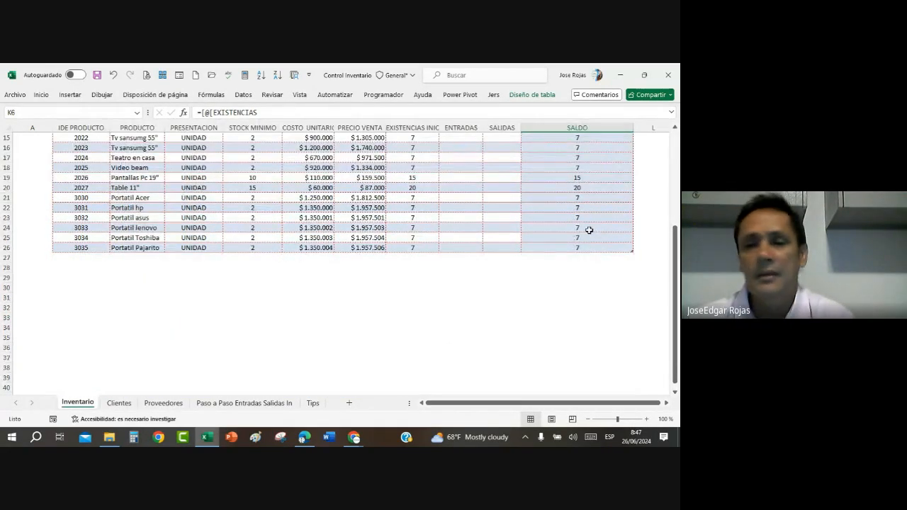
click(595, 227)
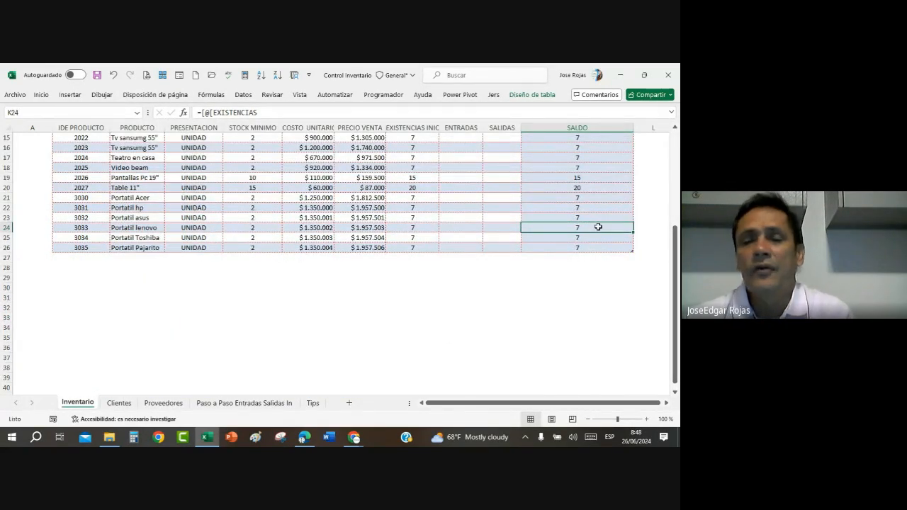
double_click(598, 227)
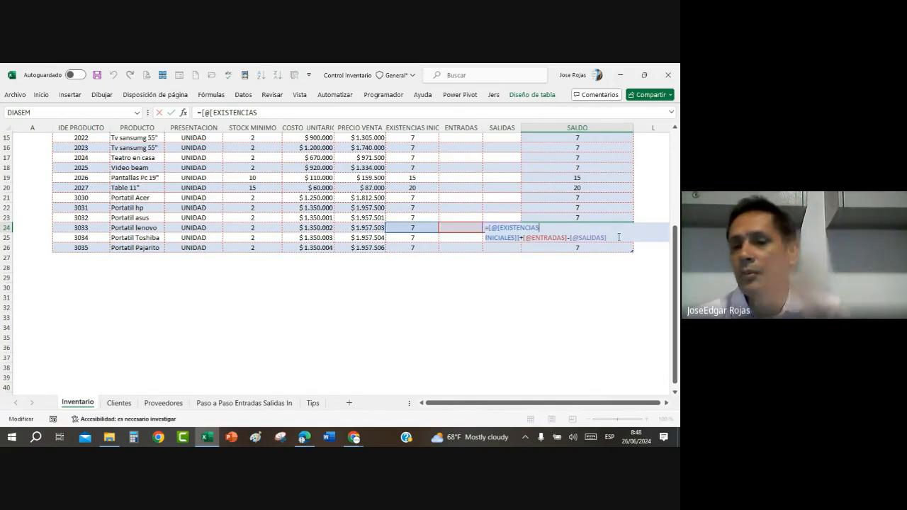
Step: Append +5 to the SALDO formula in cell K24 and check the recalculated values throughout the column
click(610, 239)
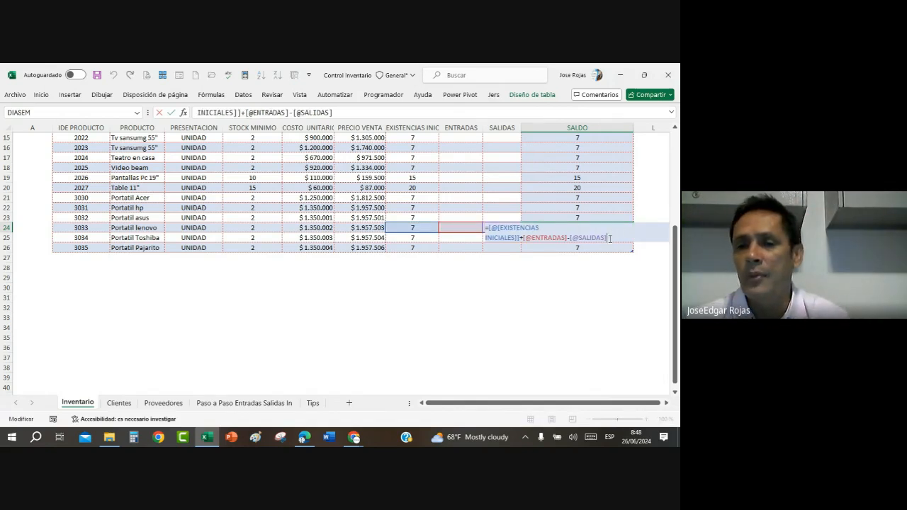
text(+5)
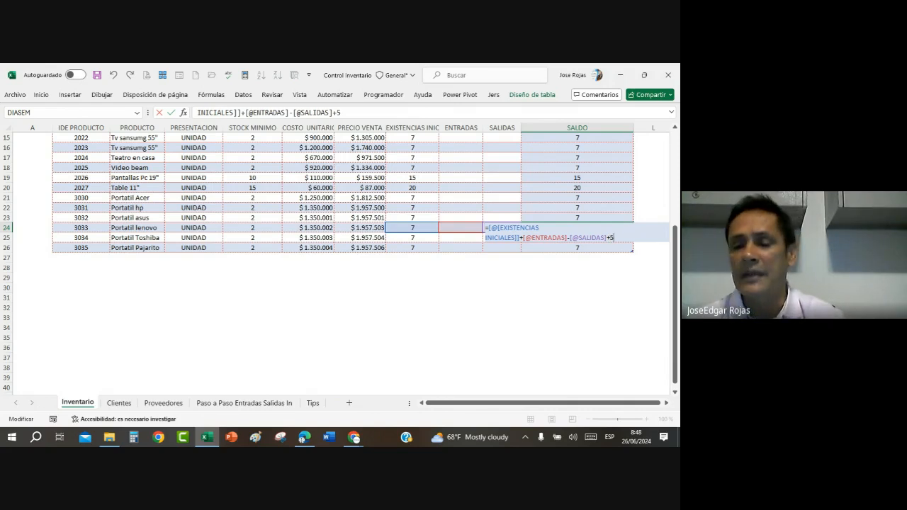
key(Return)
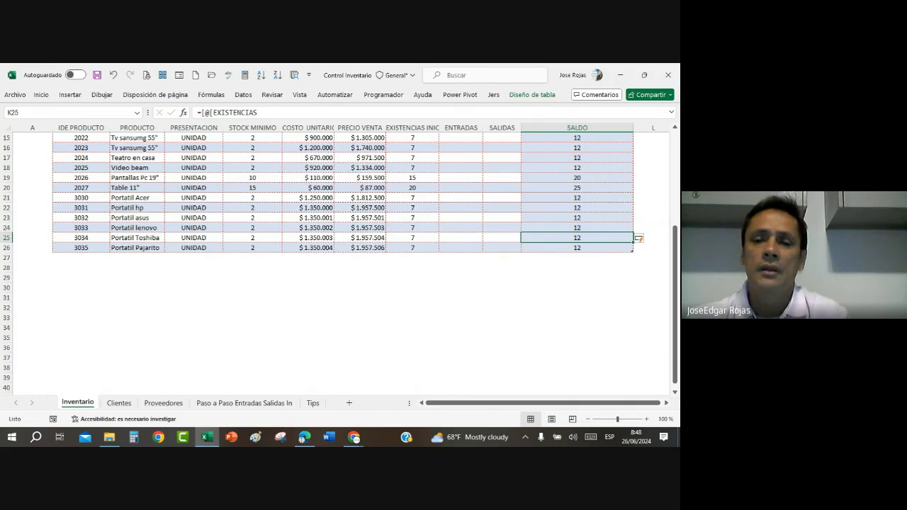
click(576, 198)
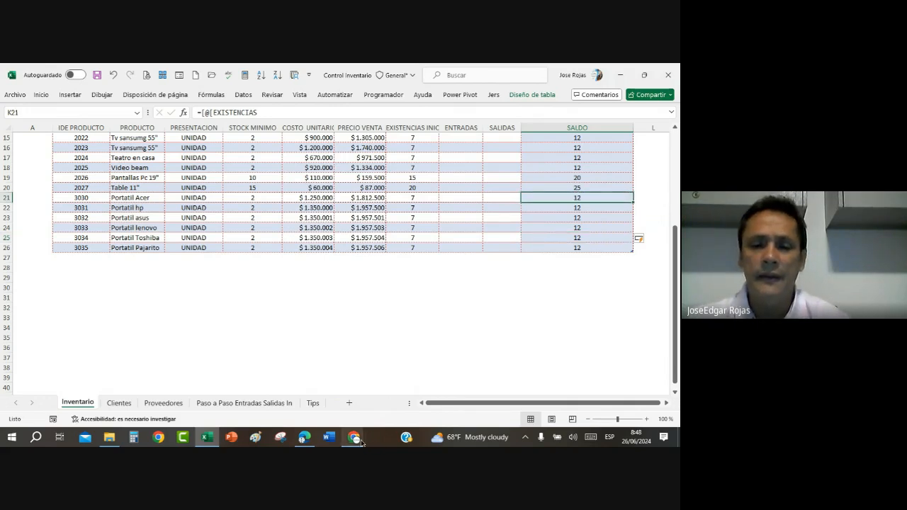
mouse_move(359, 441)
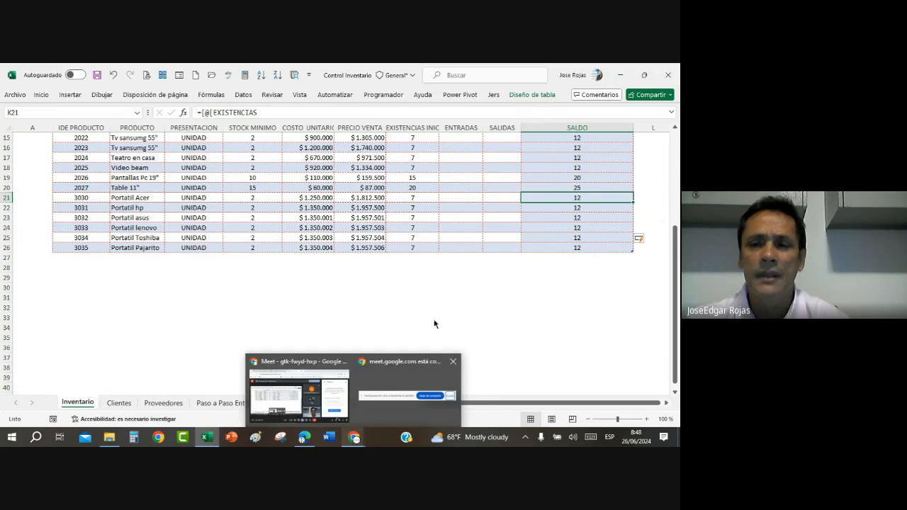
click(577, 168)
scroll(577, 171, up, 5)
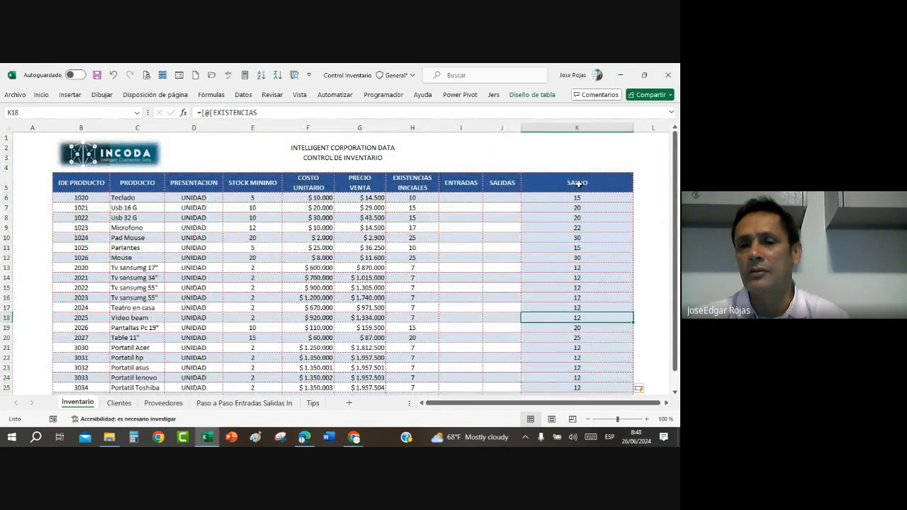
click(577, 227)
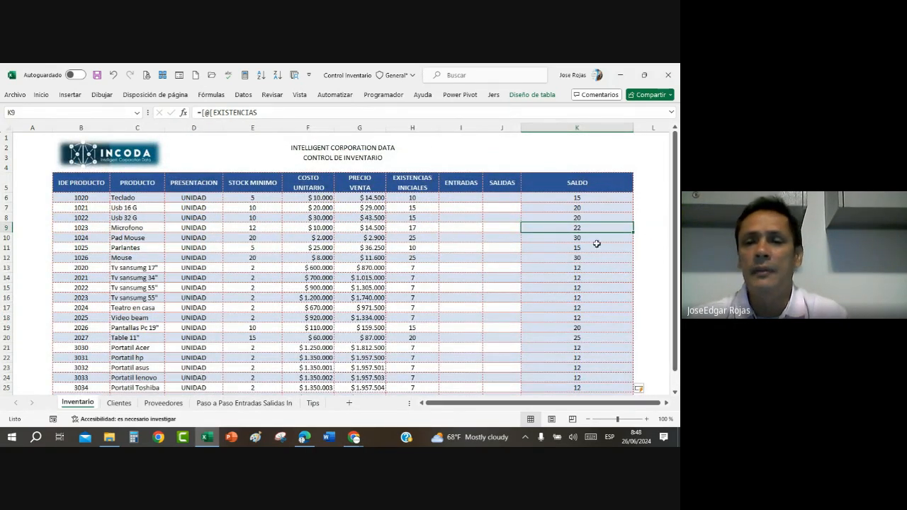
double_click(599, 227)
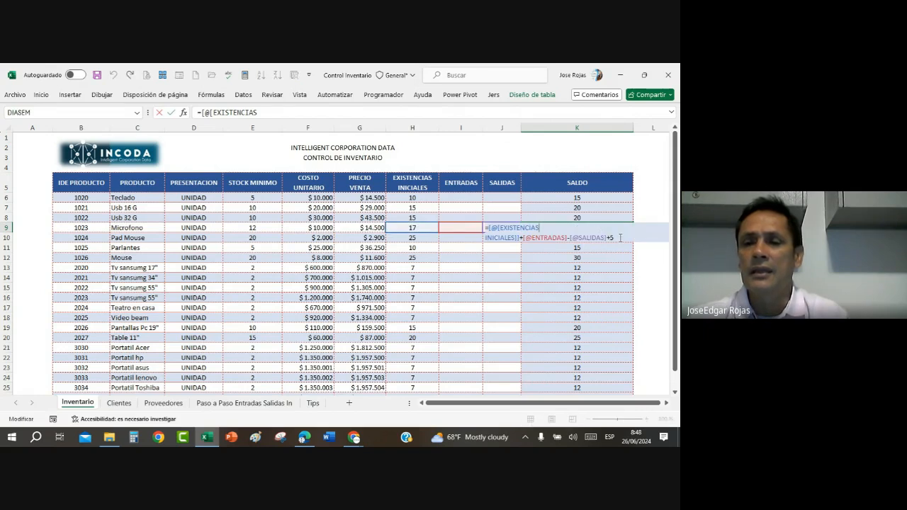
key(BackSpace)
key(BackSpace)
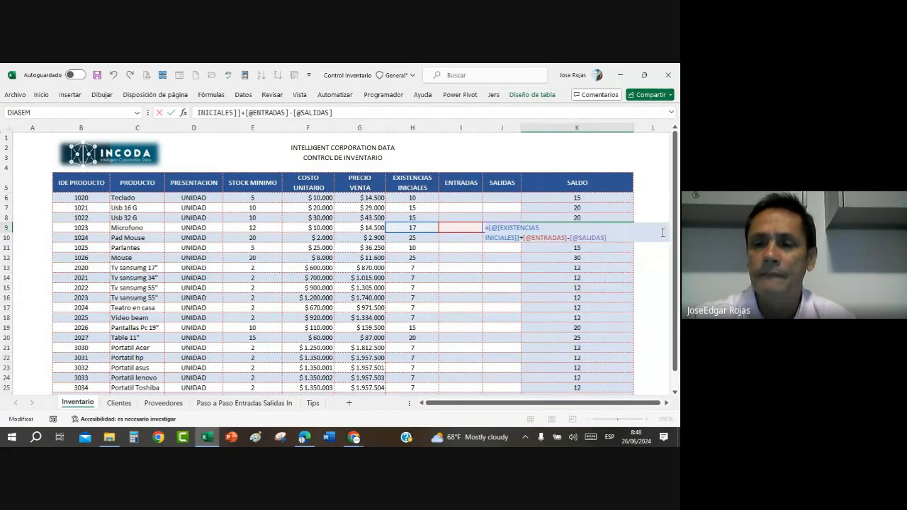
key(Return)
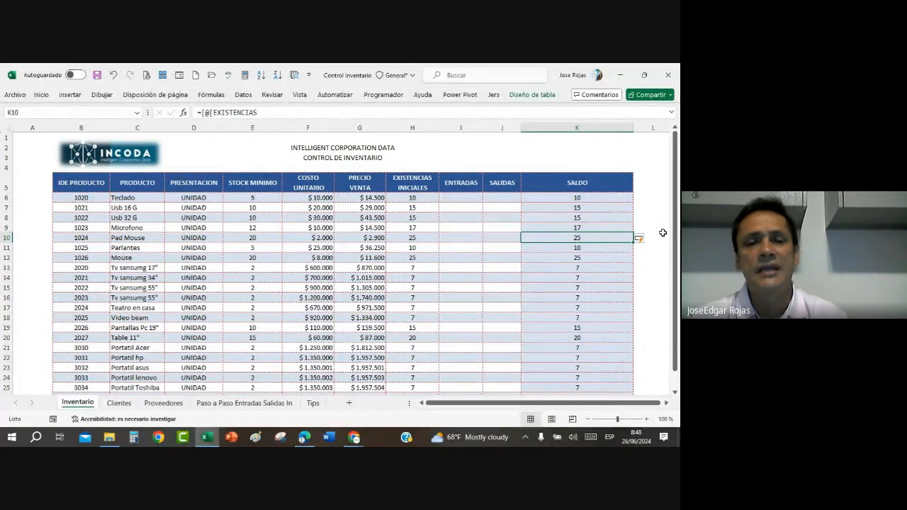
click(251, 256)
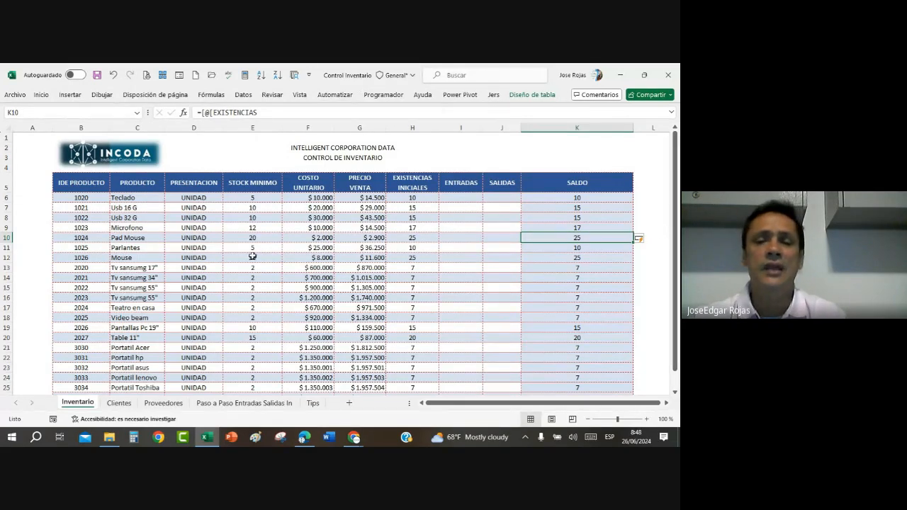
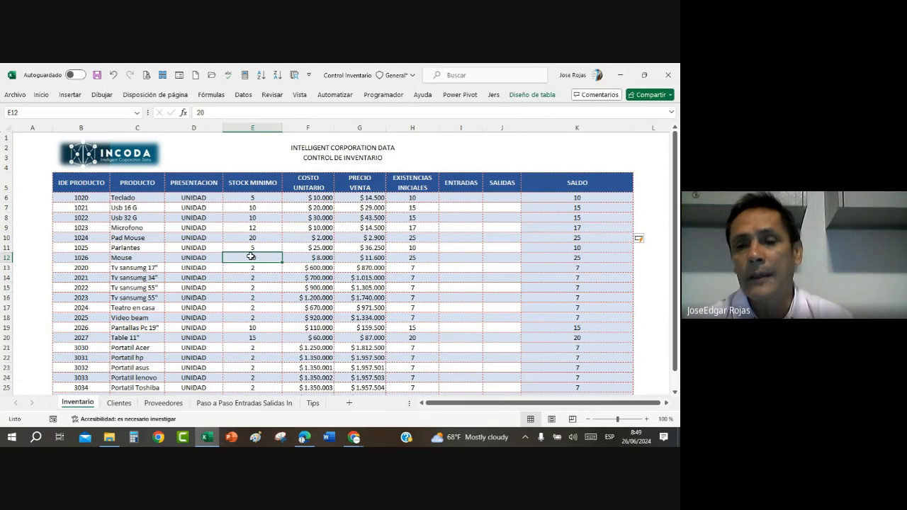
Step: Convert the client data on the Clientes sheet, range B4:I246 with headers, into a table
click(119, 402)
scroll(226, 279, up, 20)
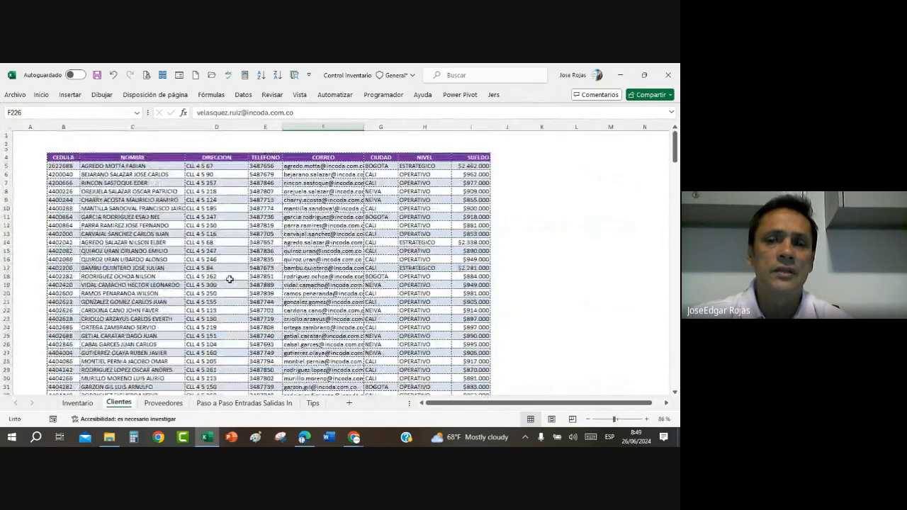
click(227, 278)
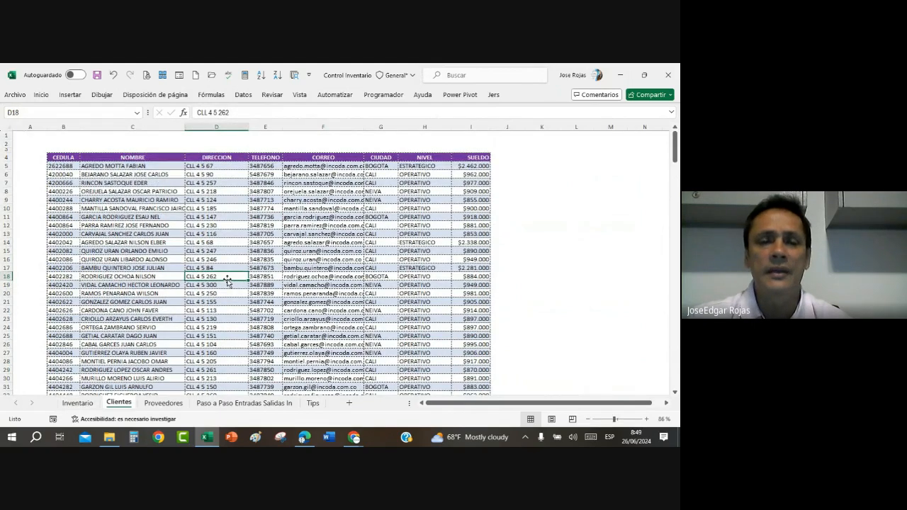
click(139, 269)
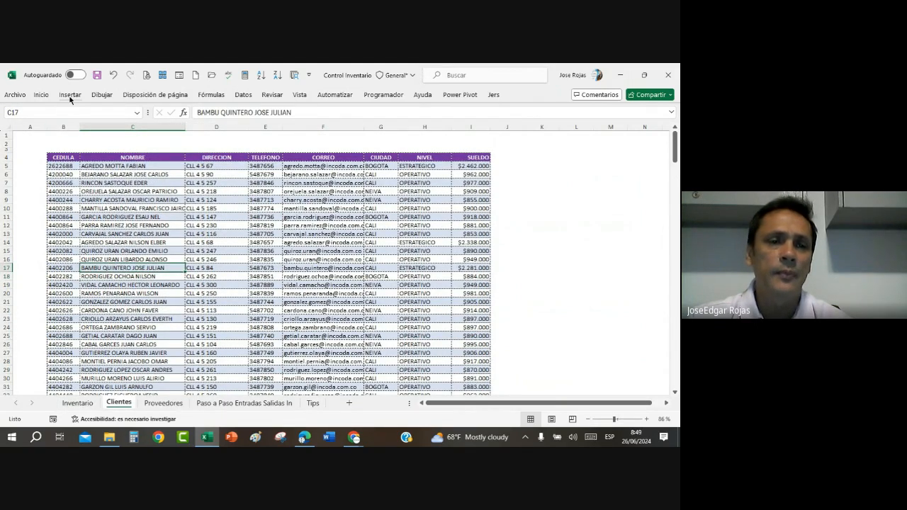
click(70, 94)
click(106, 119)
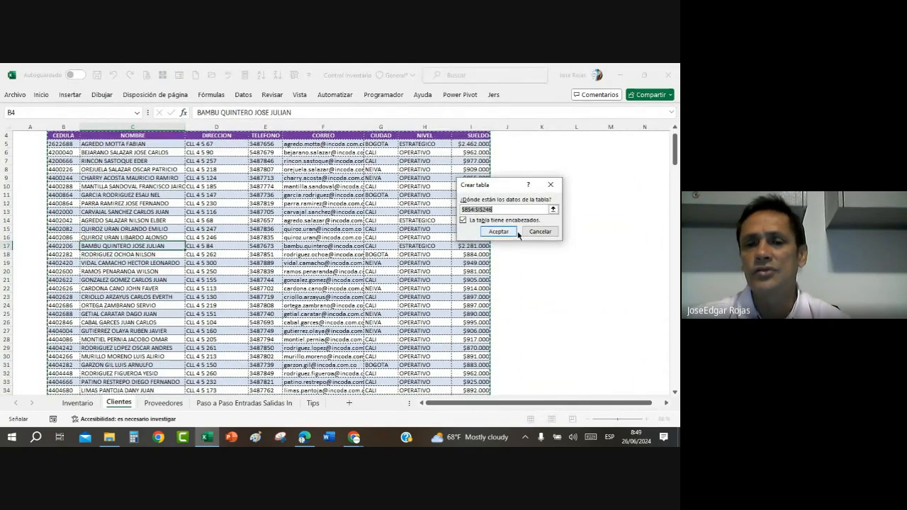
drag(676, 156, 677, 376)
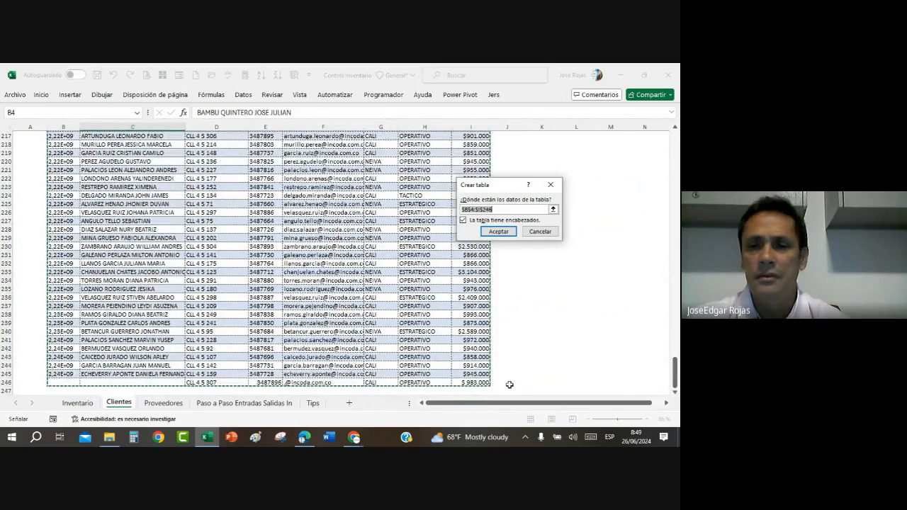
click(499, 232)
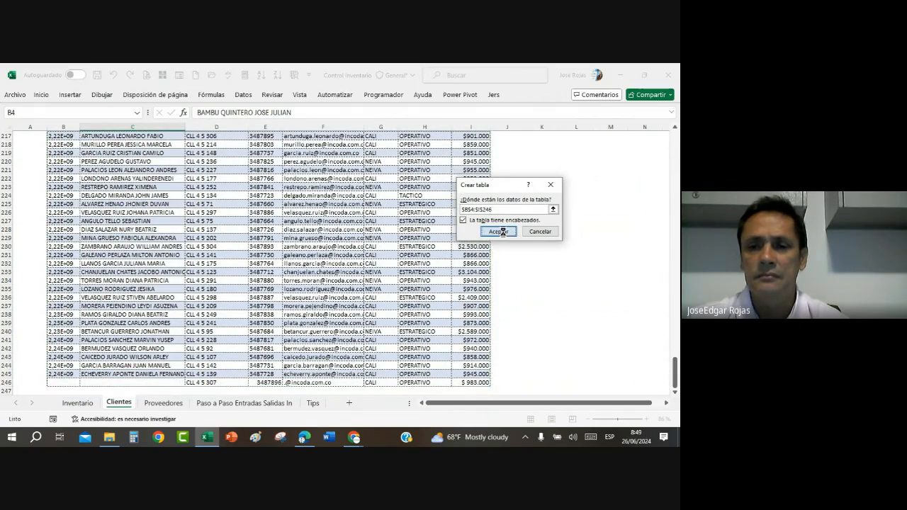
click(299, 232)
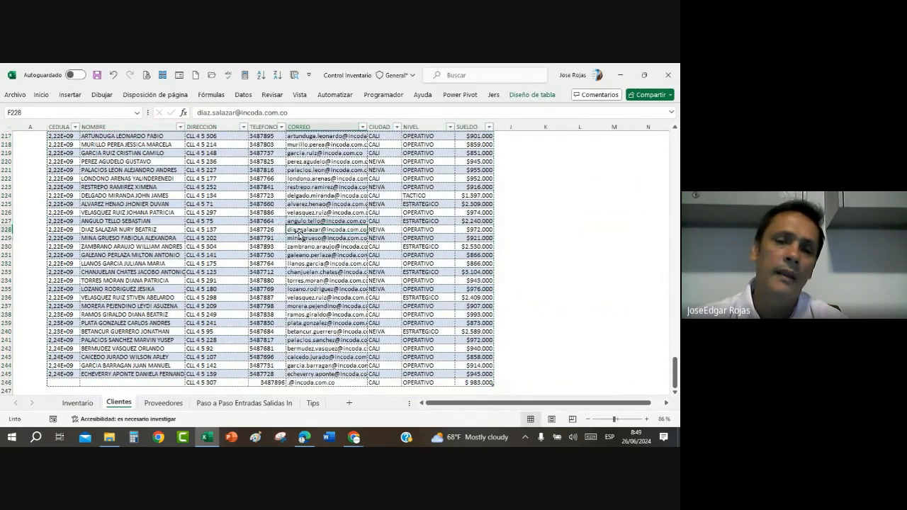
Step: Rename the clients table as Tclientes
scroll(299, 233, up, 14)
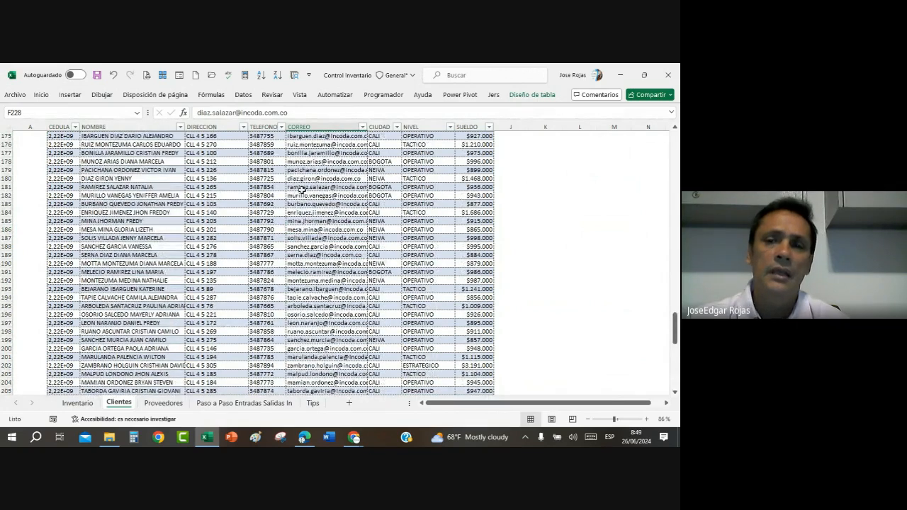
click(301, 188)
click(531, 95)
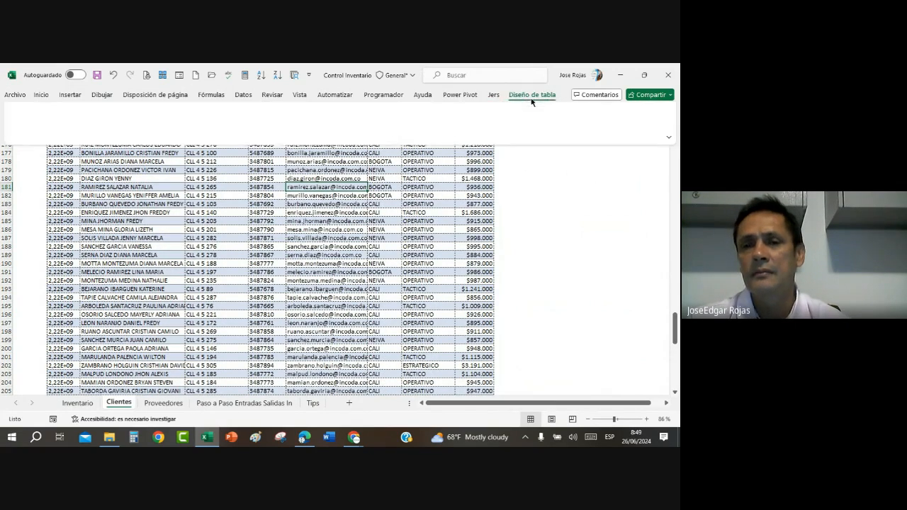
click(43, 124)
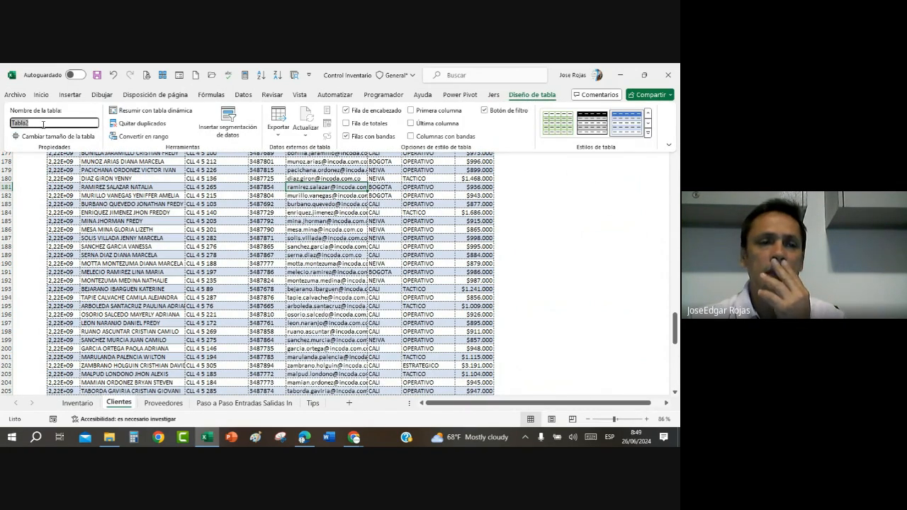
click(45, 124)
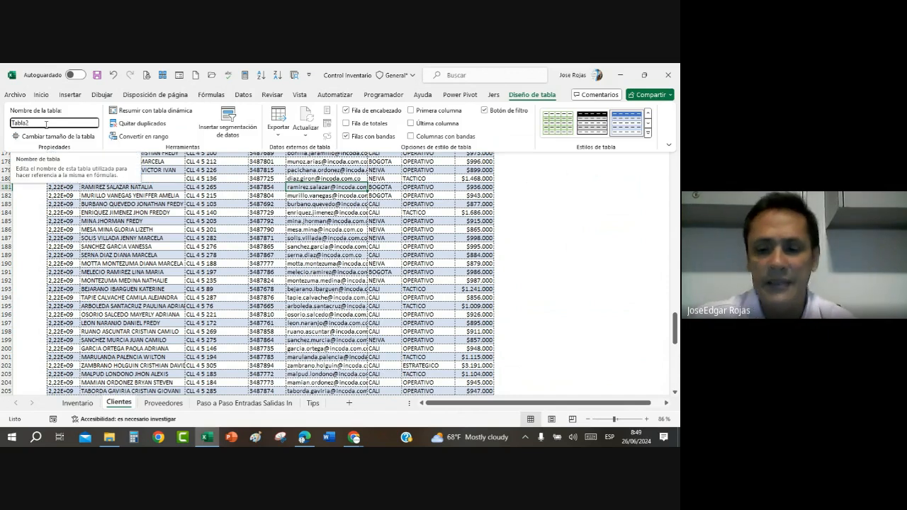
key(BackSpace)
key(BackSpace)
key(BackSpace)
key(BackSpace)
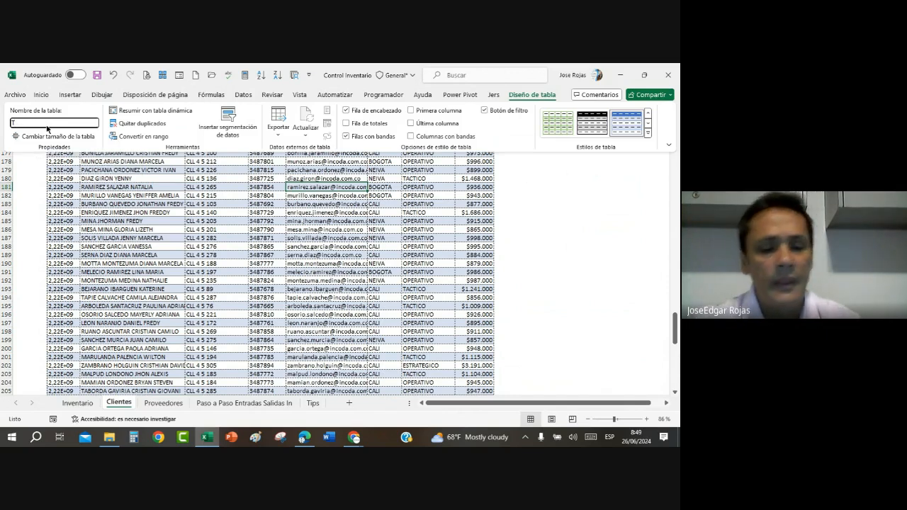
text(clientes)
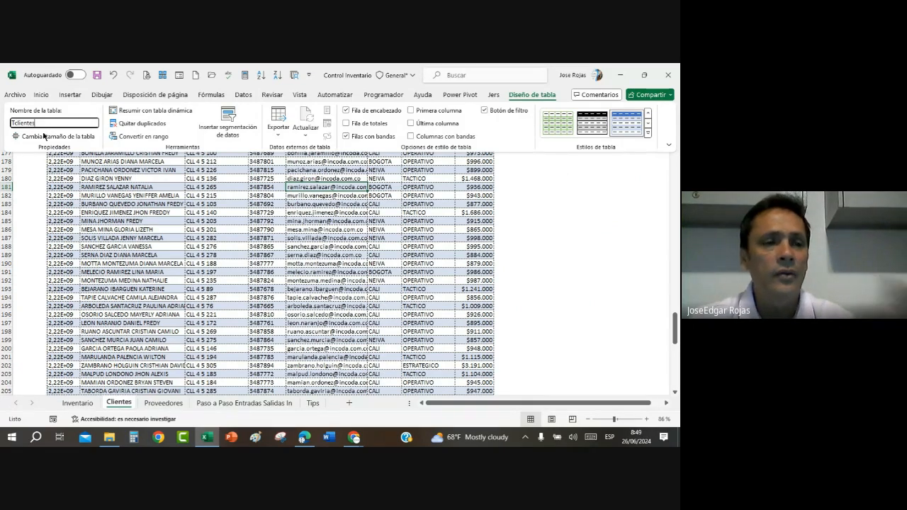
Step: Widen column B slightly so the CEDULA heading and its long numbers fit
scroll(184, 231, up, 6)
scroll(184, 230, up, 15)
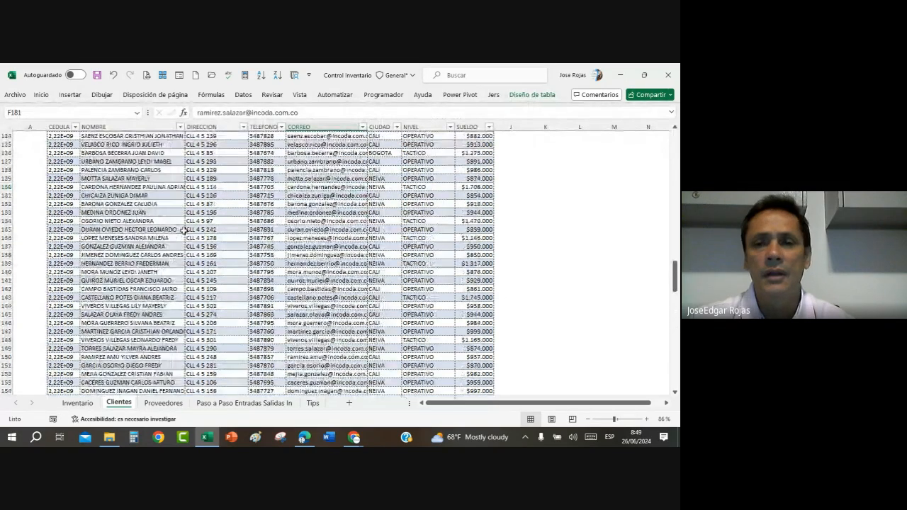
drag(673, 259, 673, 139)
click(74, 217)
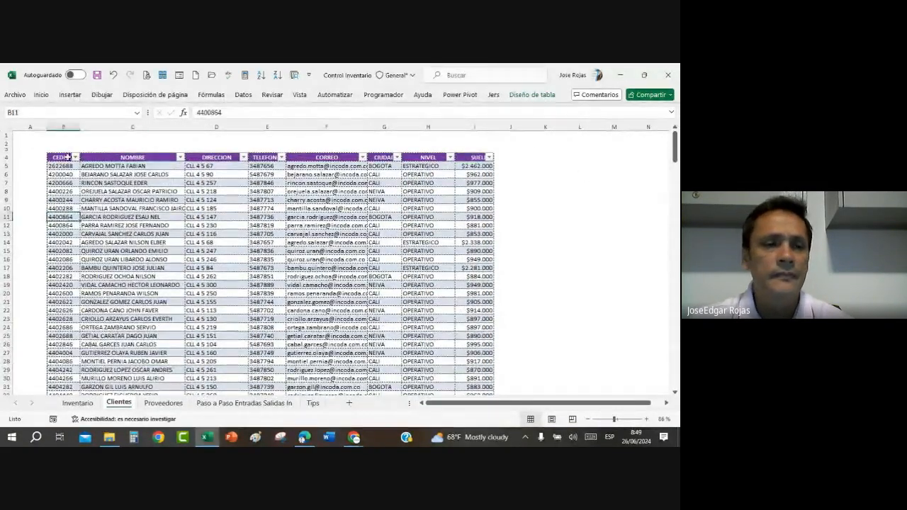
drag(81, 126, 86, 125)
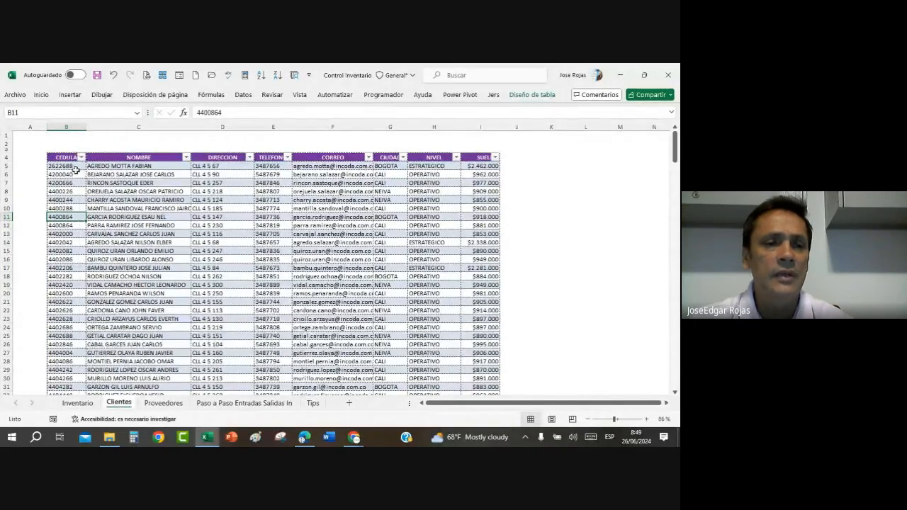
Step: Name the CEDULA data from B5 down to B245 as ListaIdeClientes
click(72, 166)
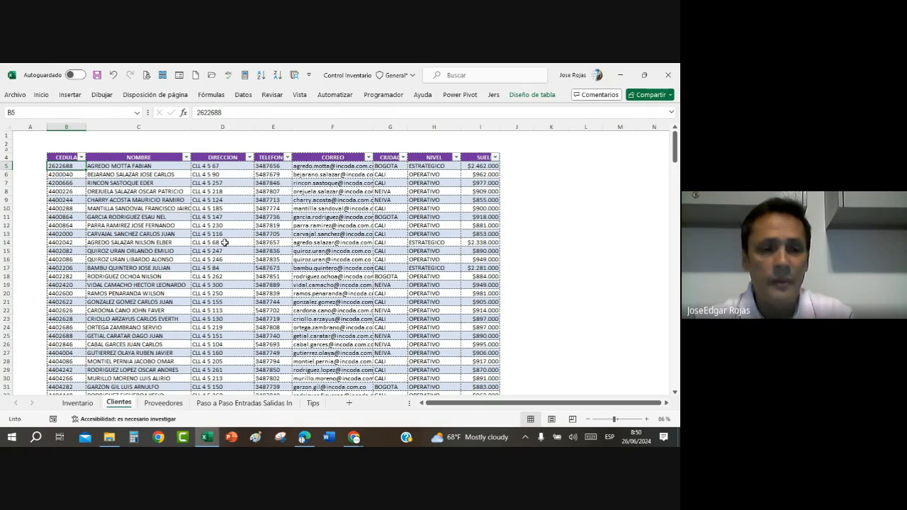
key(ctrl+shift+Down)
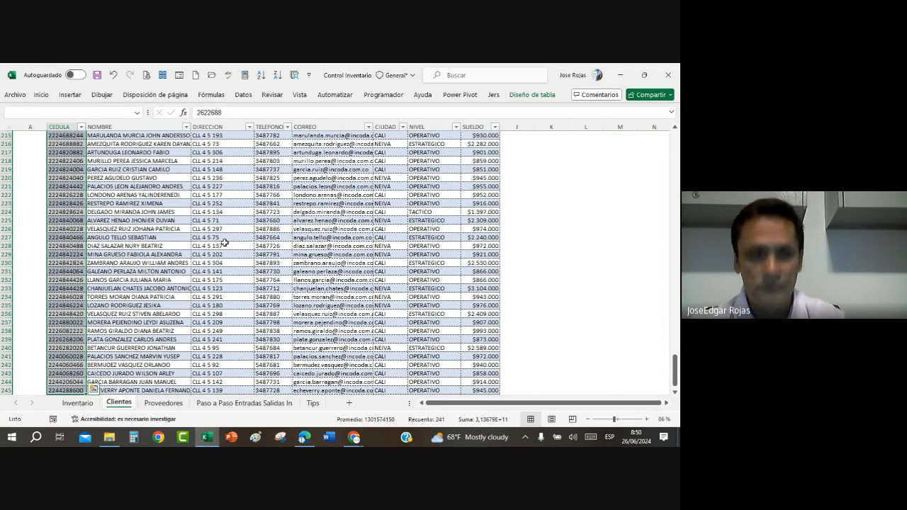
click(15, 113)
text(Lista)
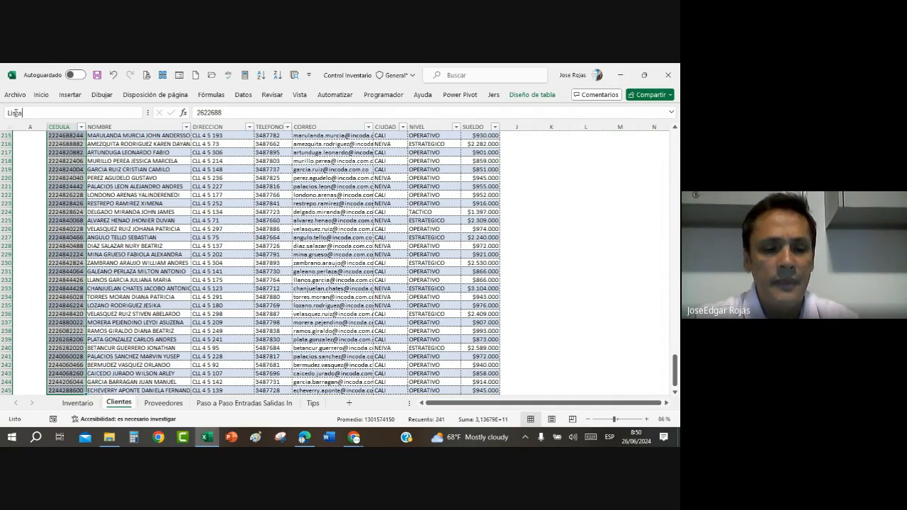
text(_deClientes)
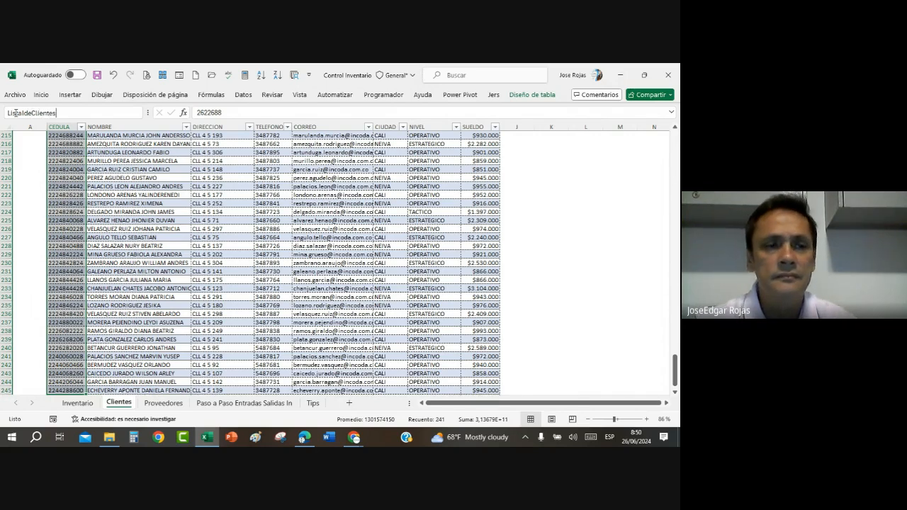
key(Return)
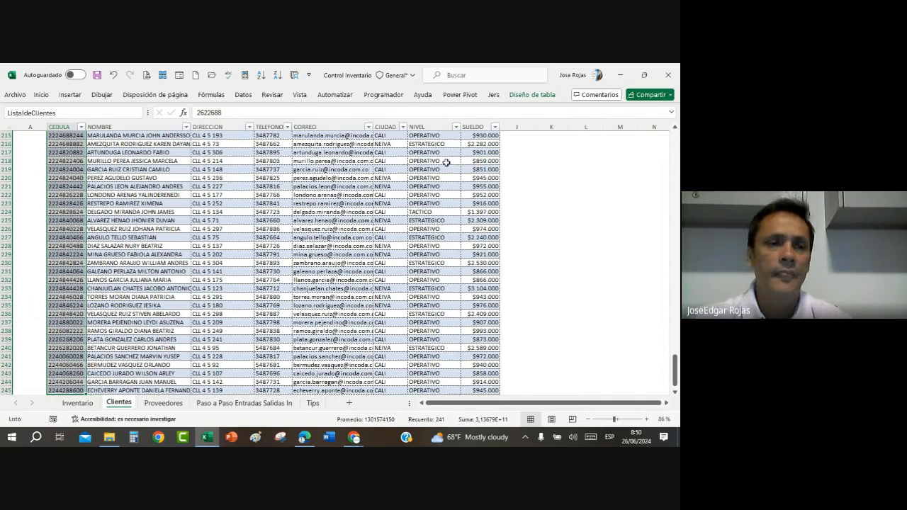
Step: Examine the CEDULA, NOMBRE and SUELDO cells in row 246 at the end of the clients table, dismissing the virus notification
scroll(460, 172, up, 20)
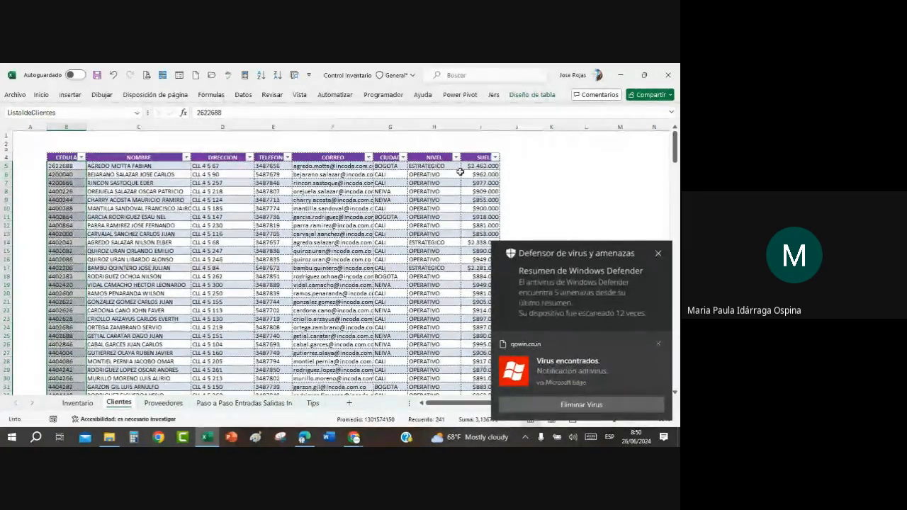
click(74, 284)
key(ctrl+Down)
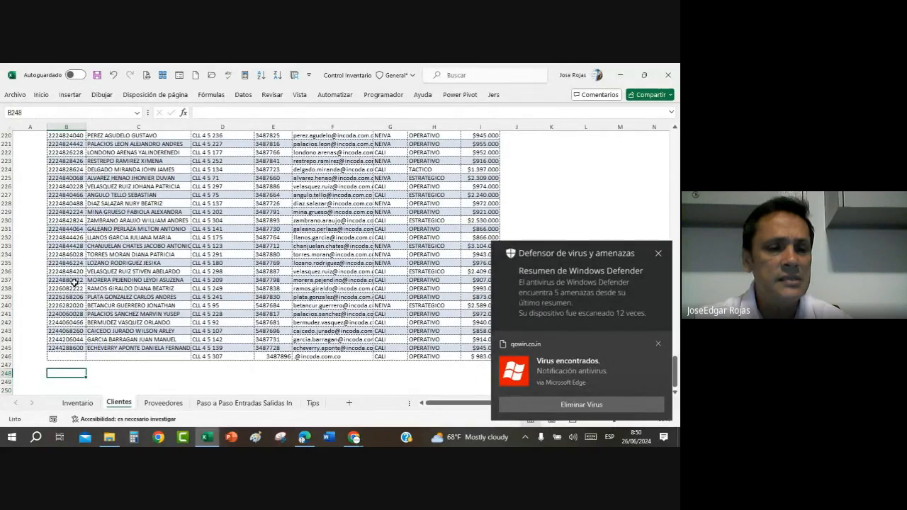
key(Up)
key(Up)
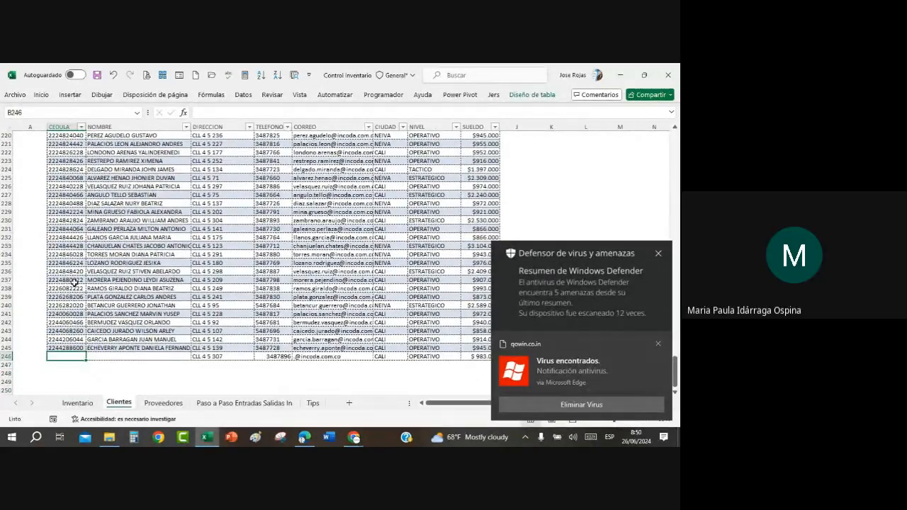
click(659, 346)
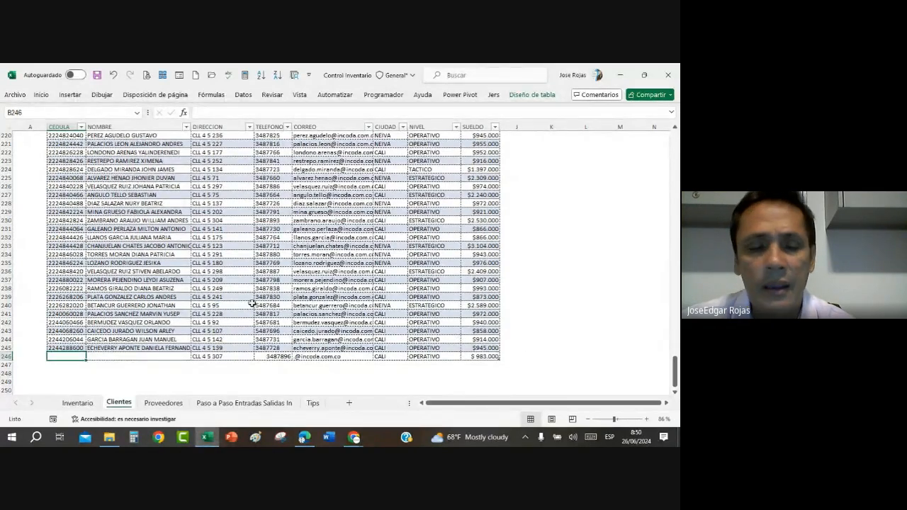
click(174, 287)
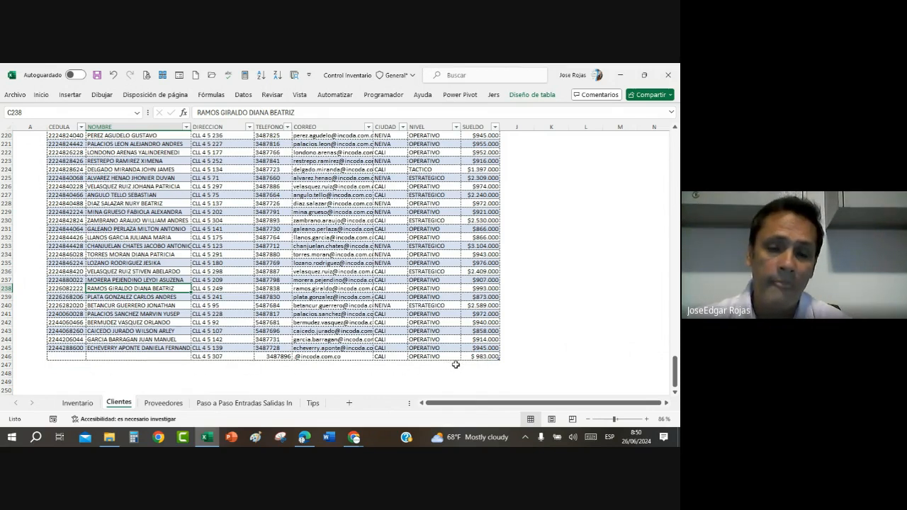
click(479, 359)
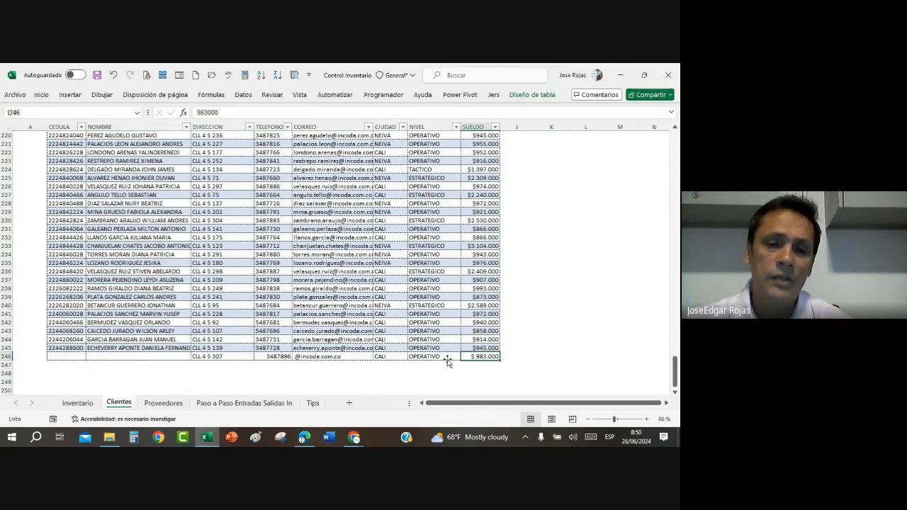
click(59, 356)
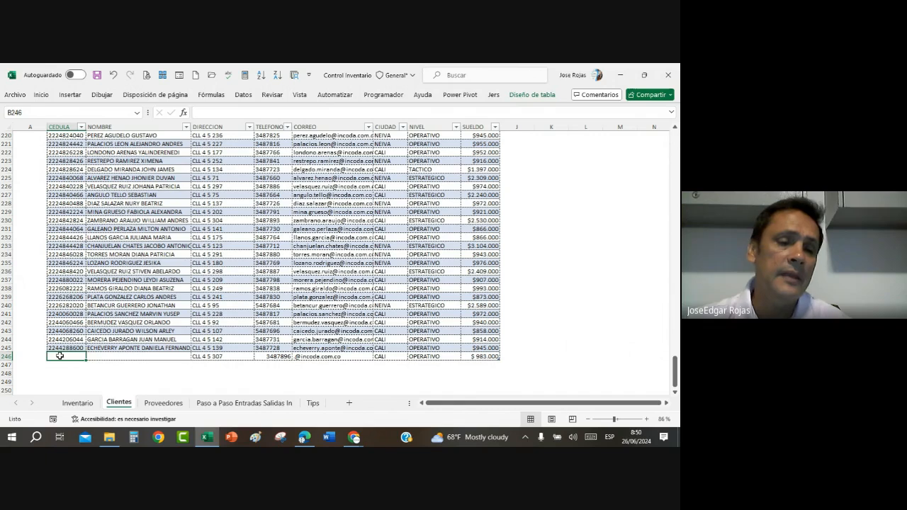
click(151, 356)
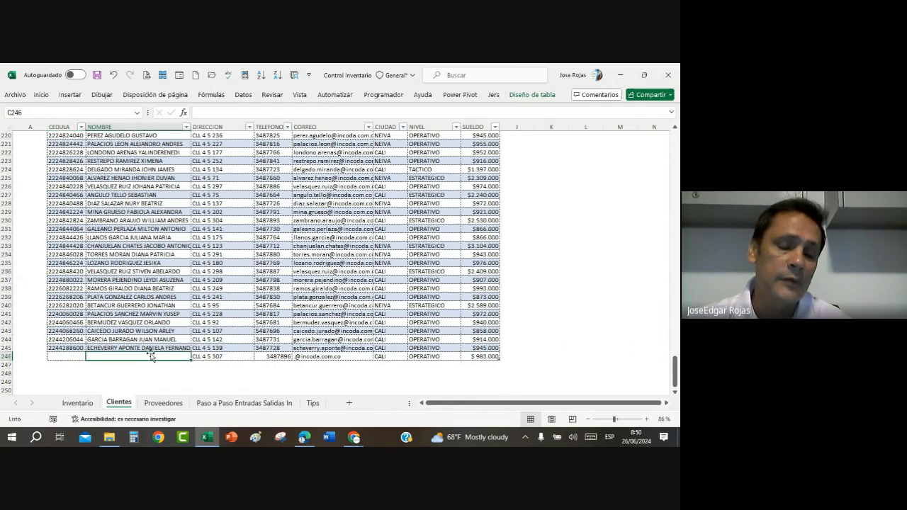
scroll(228, 314, down, 3)
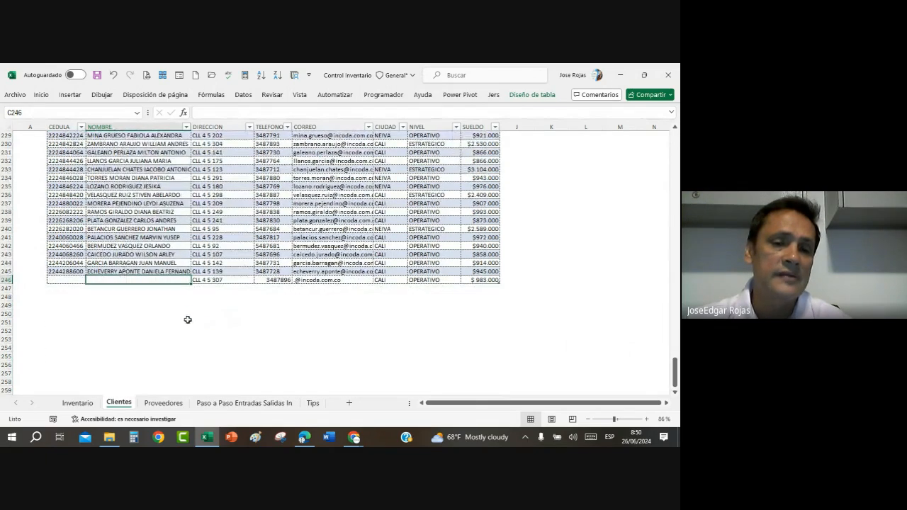
click(65, 280)
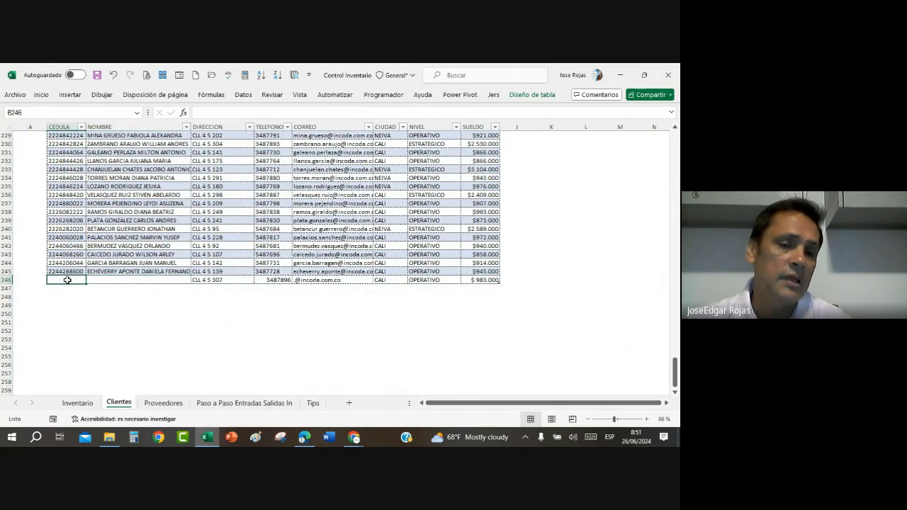
click(139, 281)
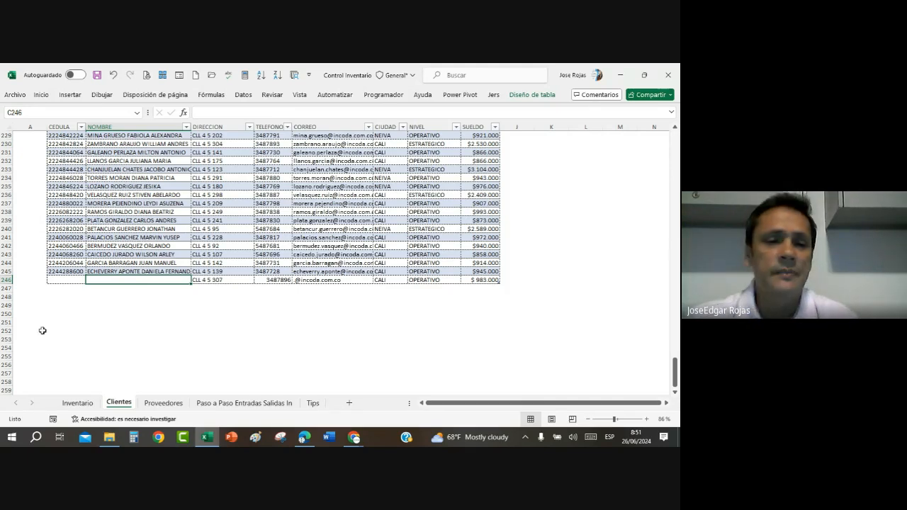
Step: Delete row 246, the incomplete last record of the clients table
click(5, 279)
right_click(6, 279)
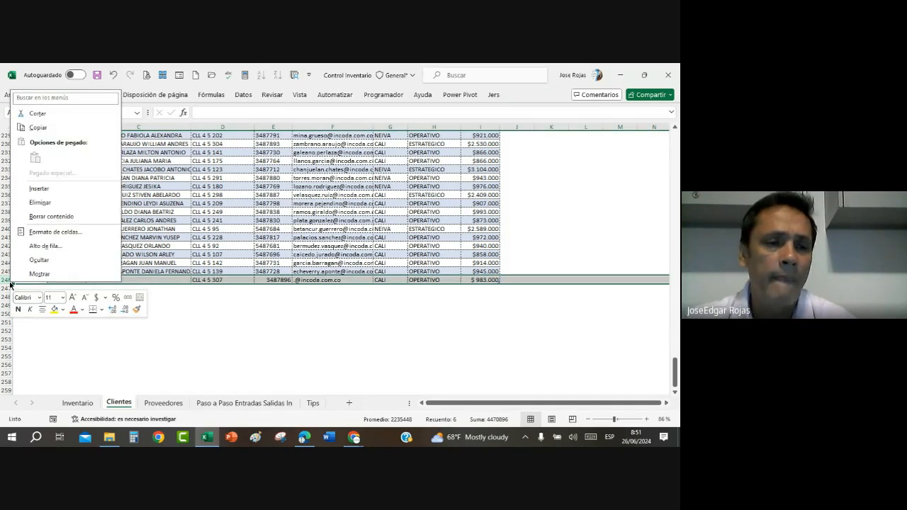
click(41, 203)
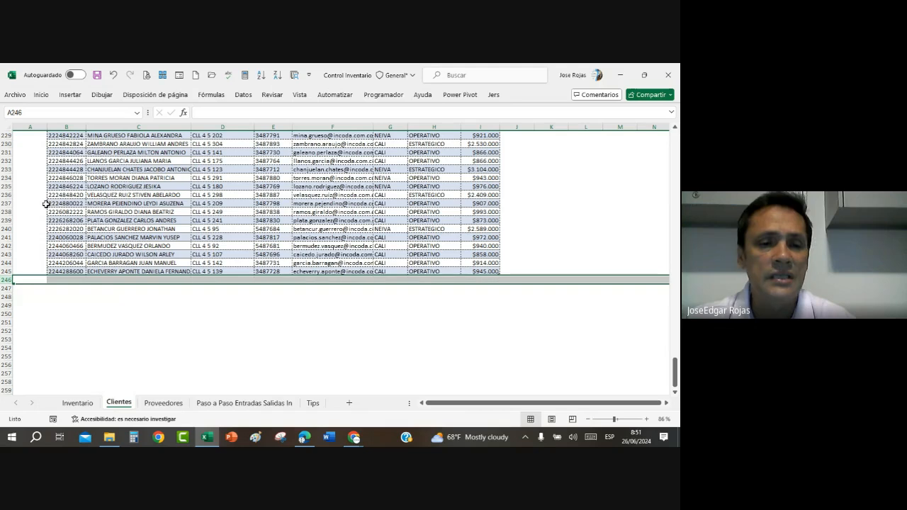
click(74, 254)
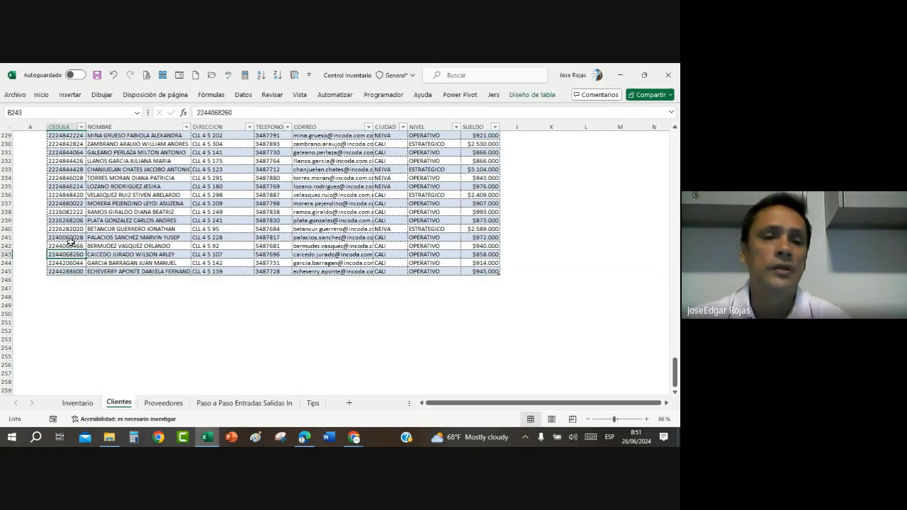
Step: Examine the end of the clients table around rows 245 and 246, and return to its heading row
scroll(70, 244, down, 6)
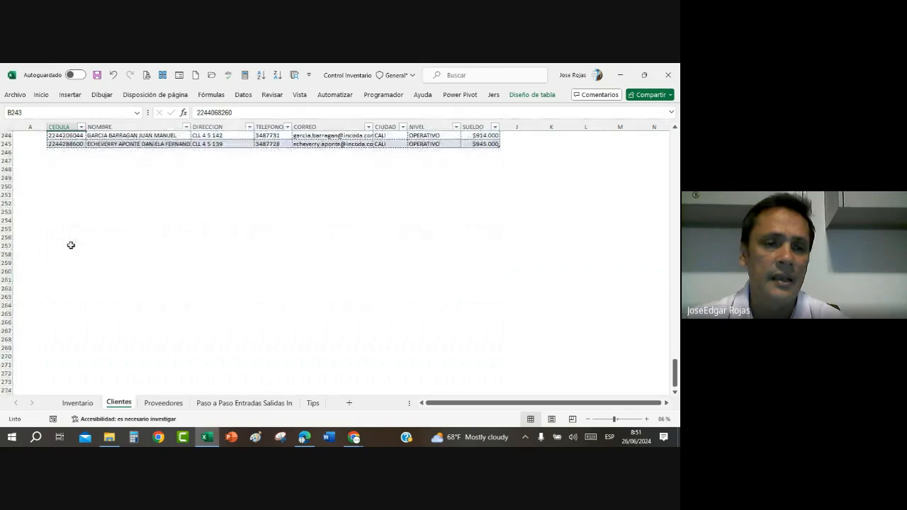
scroll(71, 244, up, 12)
scroll(70, 245, down, 7)
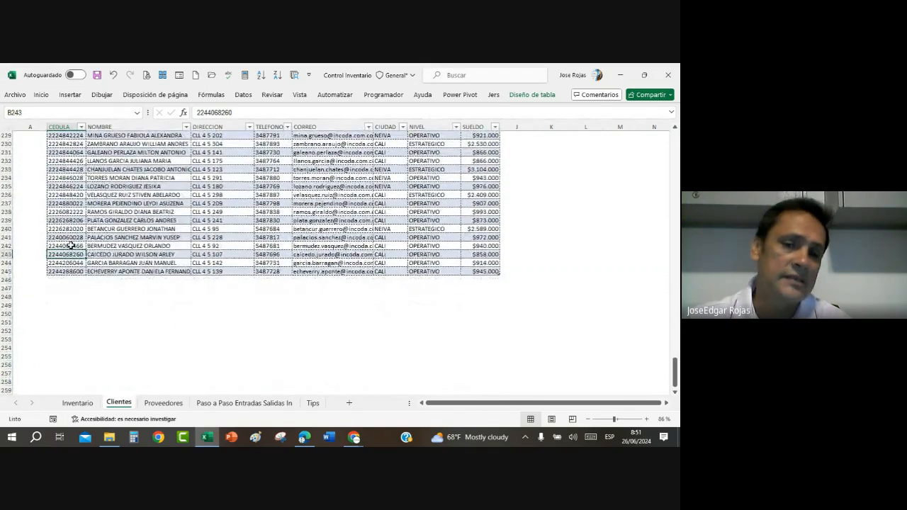
scroll(70, 245, up, 2)
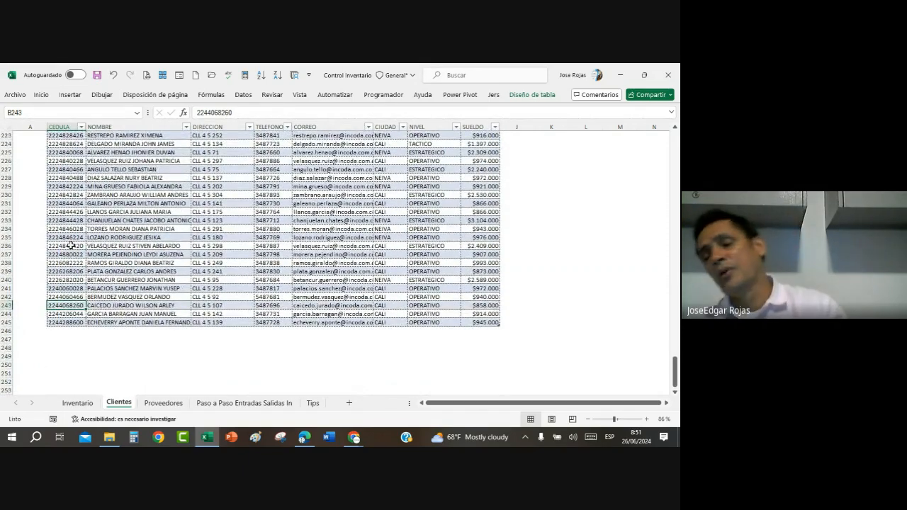
click(199, 339)
click(197, 330)
click(169, 330)
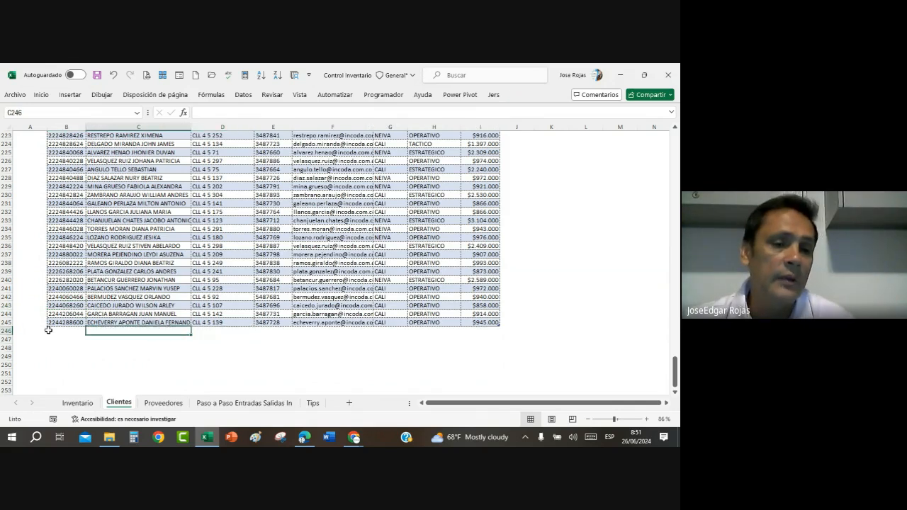
click(50, 331)
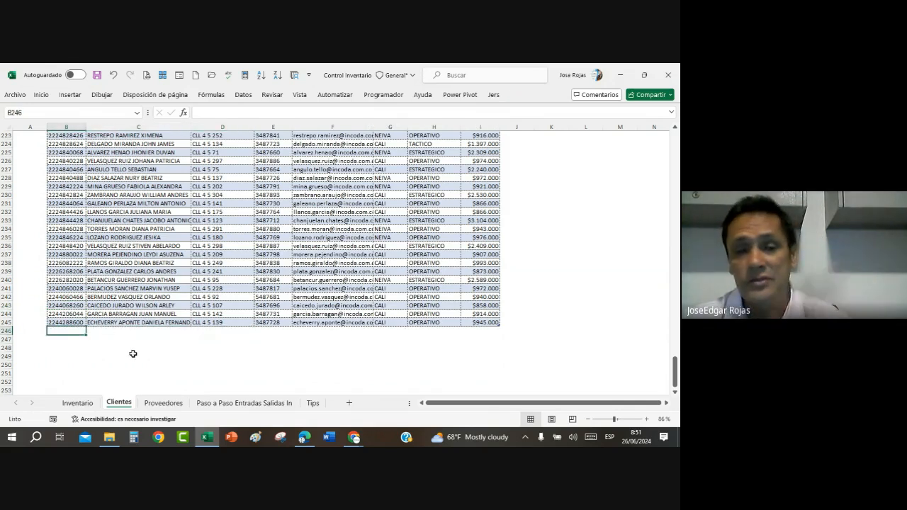
scroll(205, 281, up, 20)
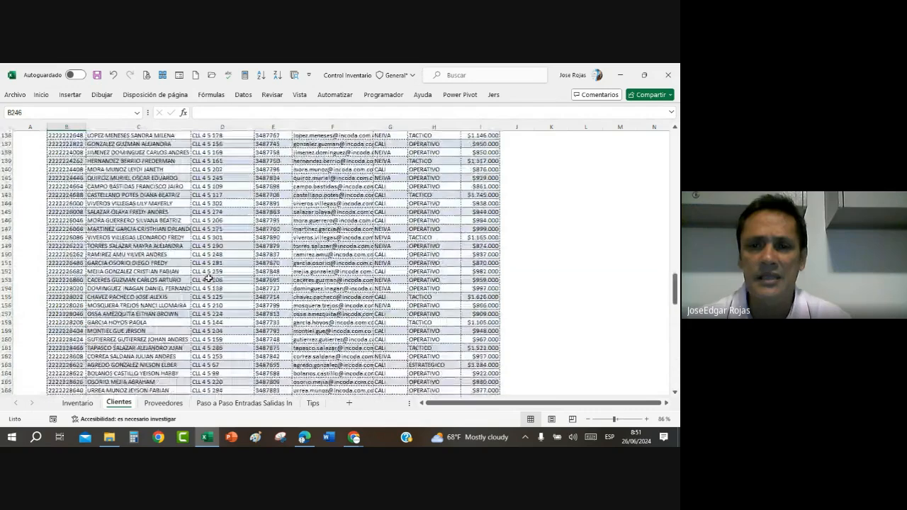
scroll(209, 277, up, 20)
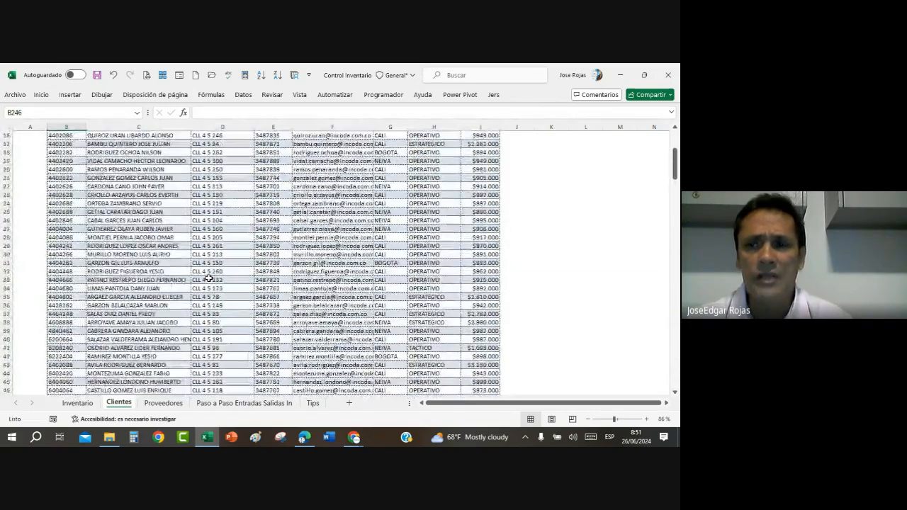
Step: Review the product table on the Inventario sheet and the client table on the Clientes sheet
click(78, 402)
click(307, 318)
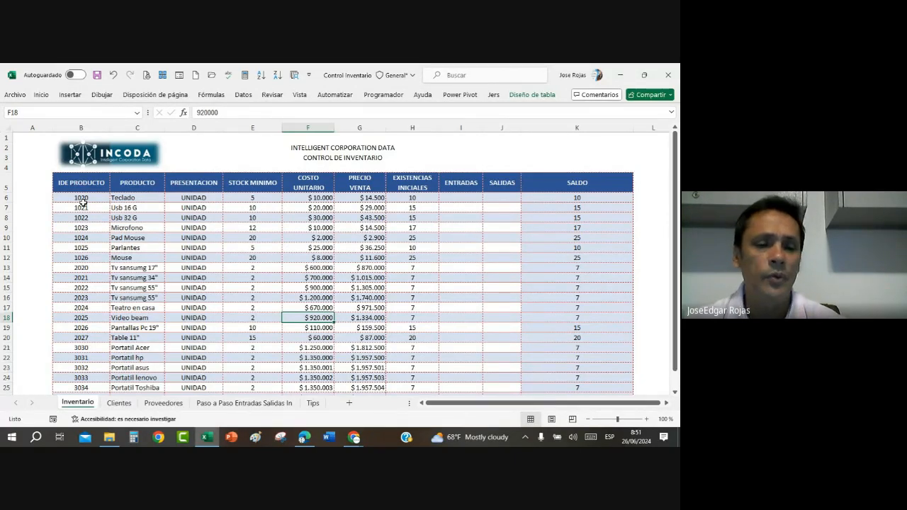
click(119, 402)
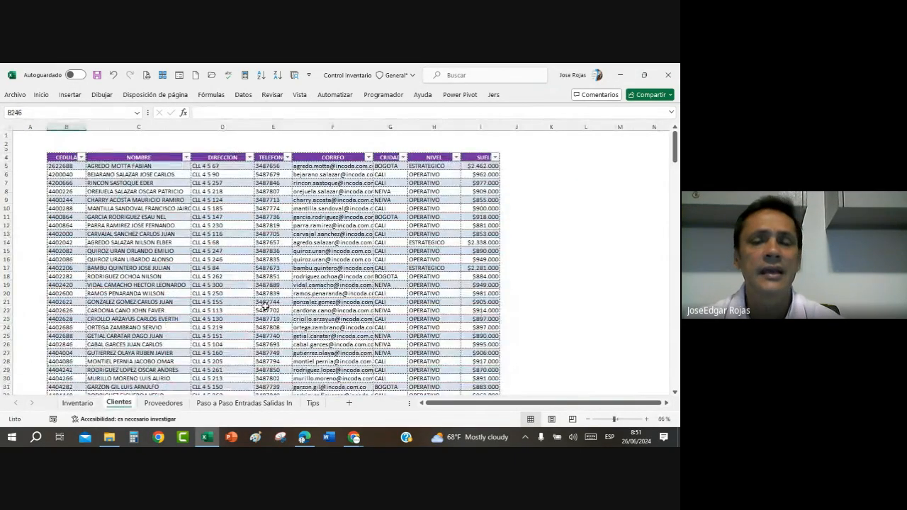
click(265, 310)
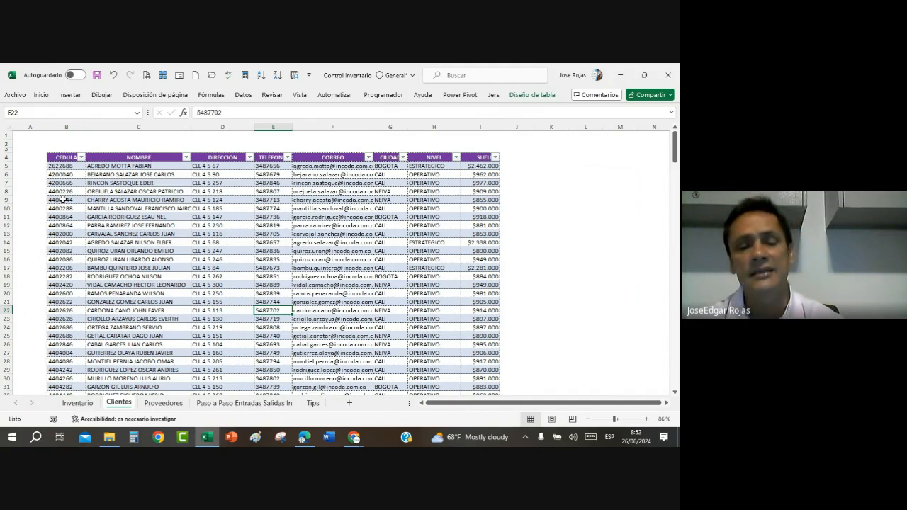
Step: Convert the supplier data in B4:G14 on the Proveedores sheet into a table with headers
click(172, 403)
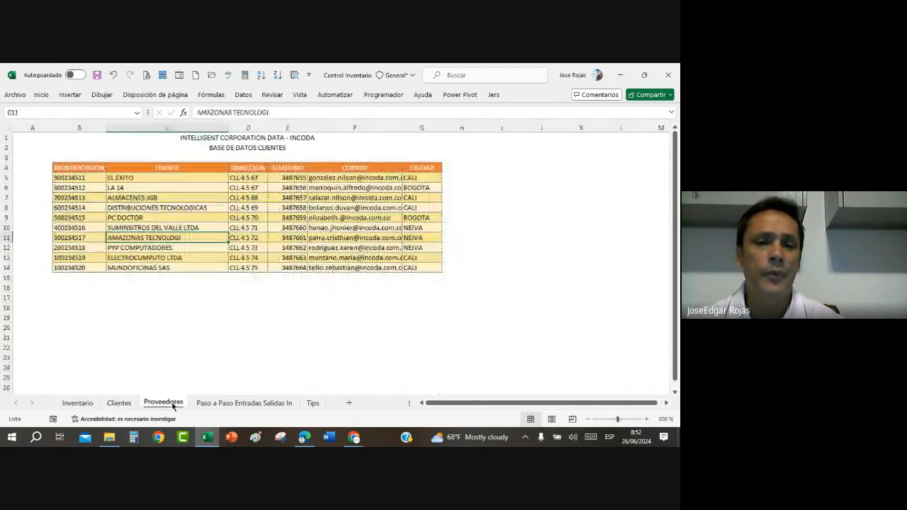
click(168, 219)
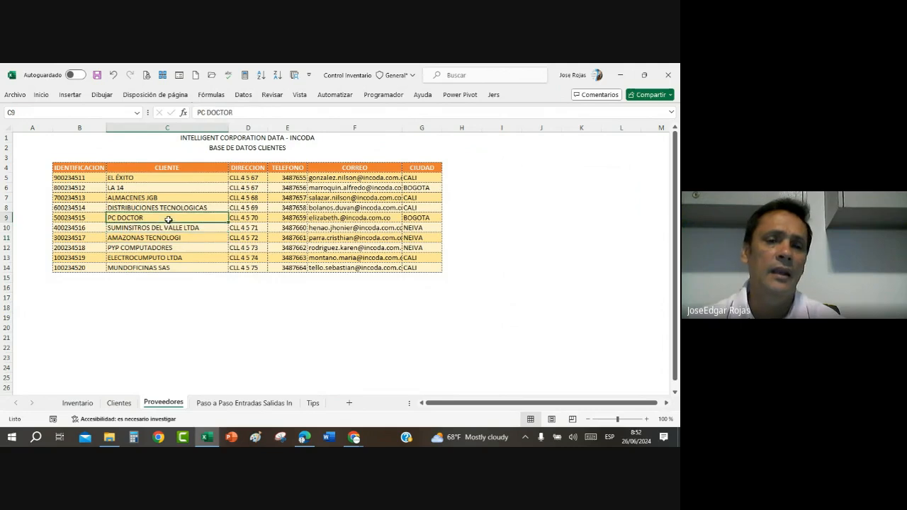
key(ctrl+t)
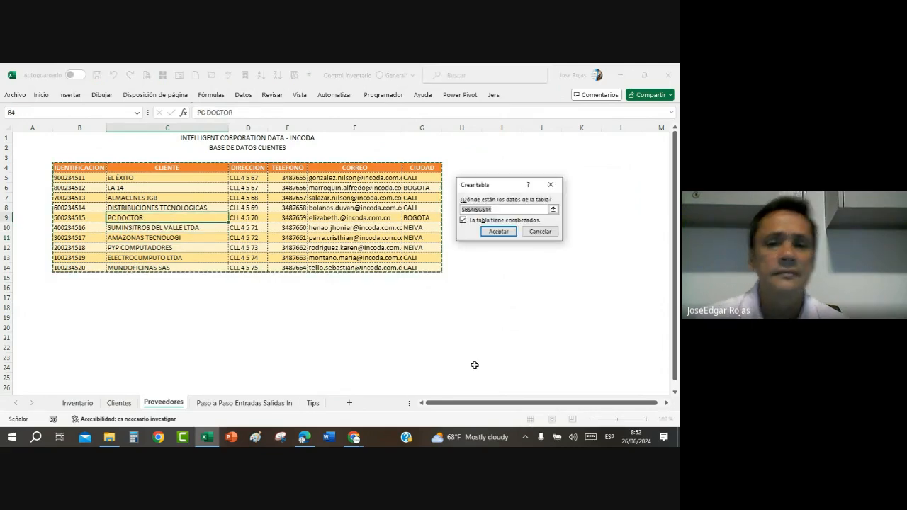
click(498, 232)
Step: Name the suppliers table Tproveedores
click(162, 198)
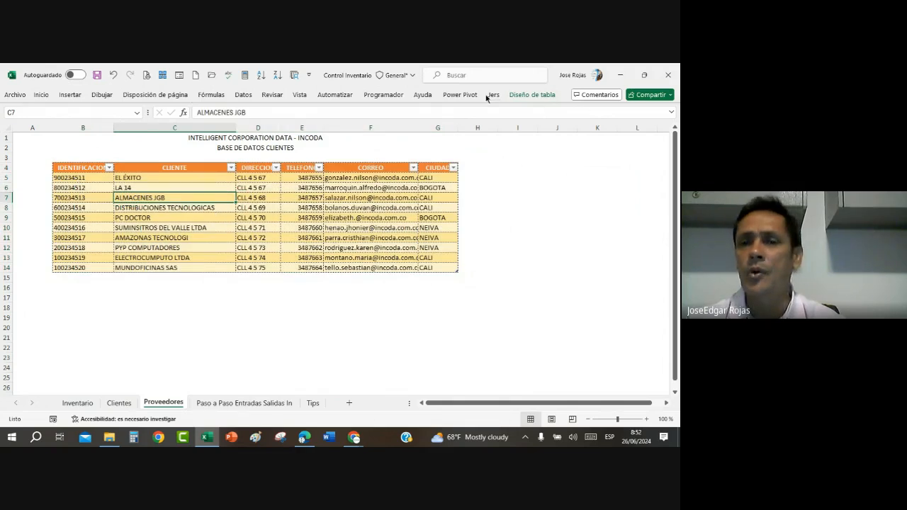
click(532, 94)
click(53, 121)
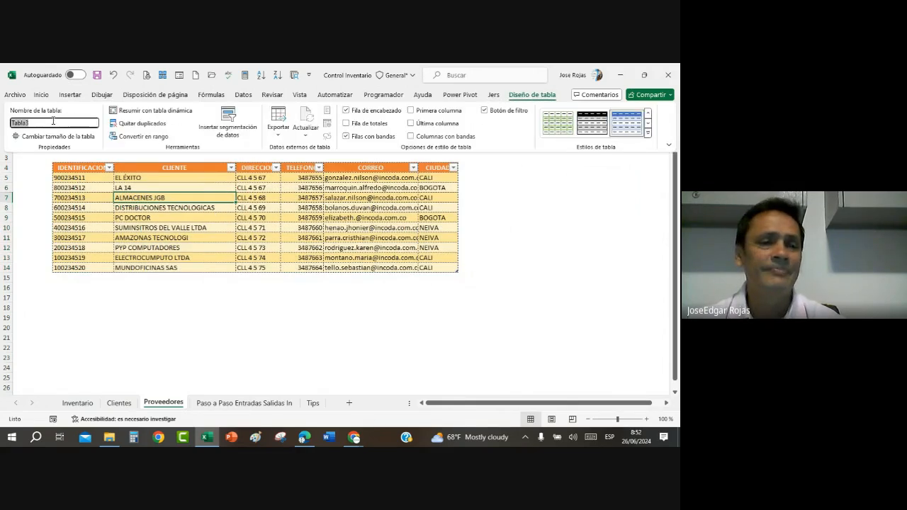
key(BackSpace)
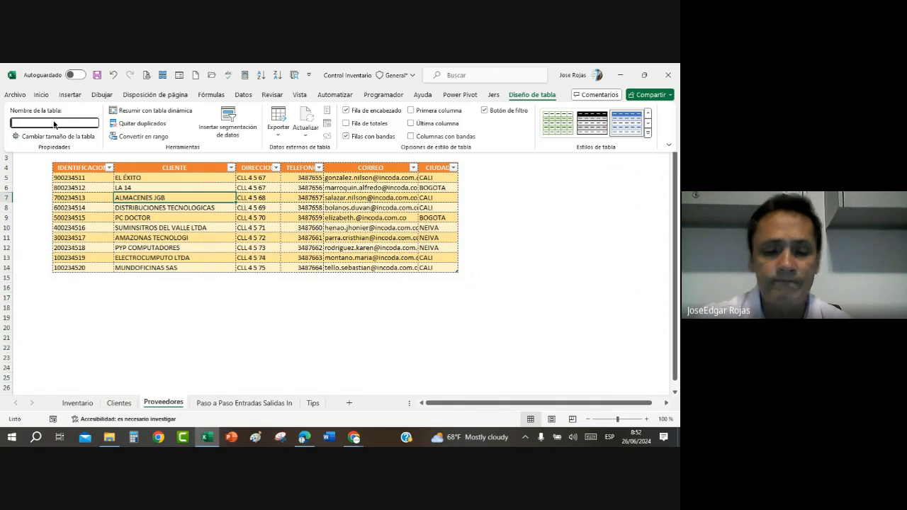
text(Tproveedores)
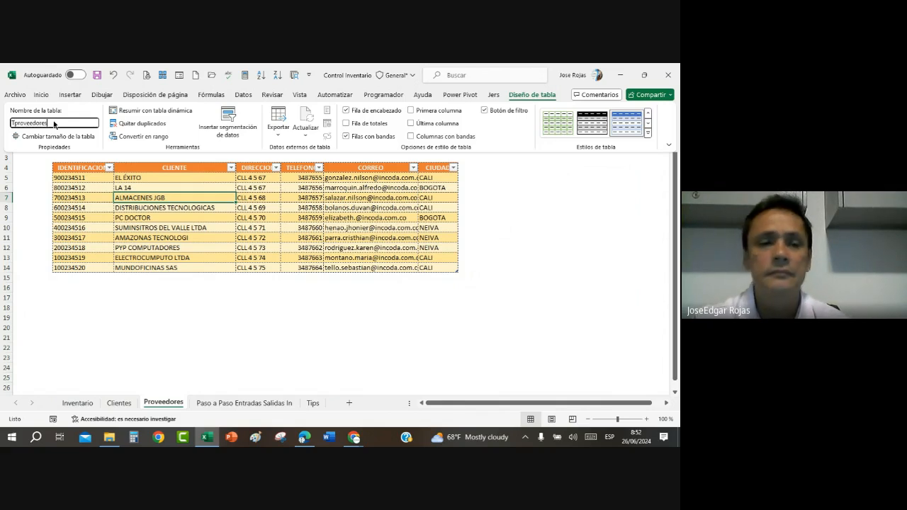
key(Return)
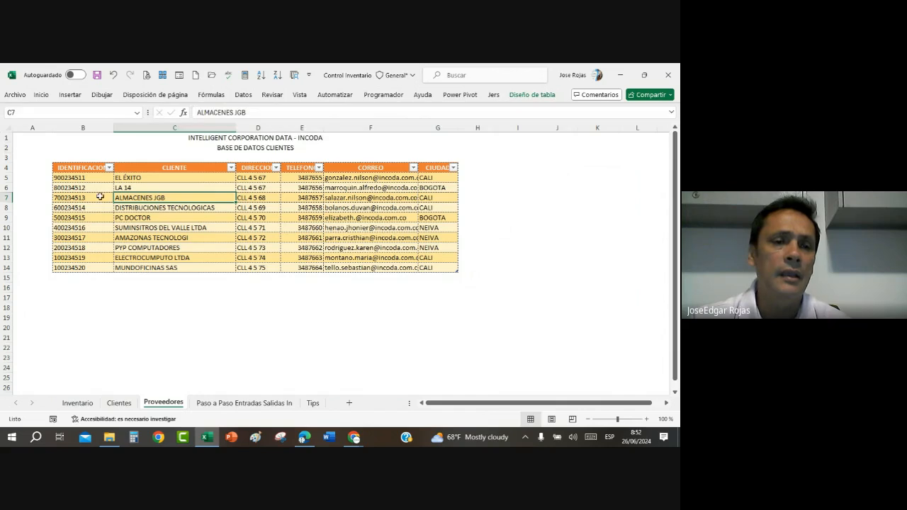
Step: Try to name the IDENTIFICACION data in B5:B14 as "ListaIde Proveedores", with a space
drag(95, 178, 92, 264)
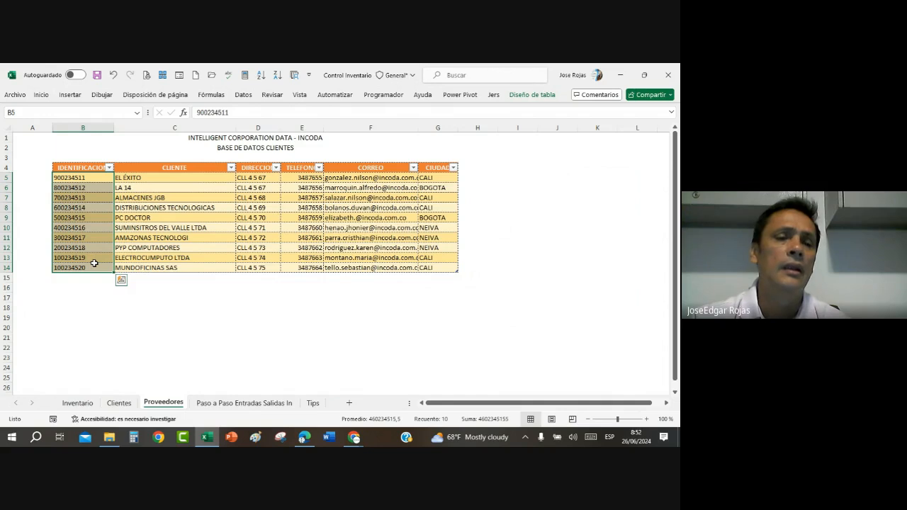
click(27, 113)
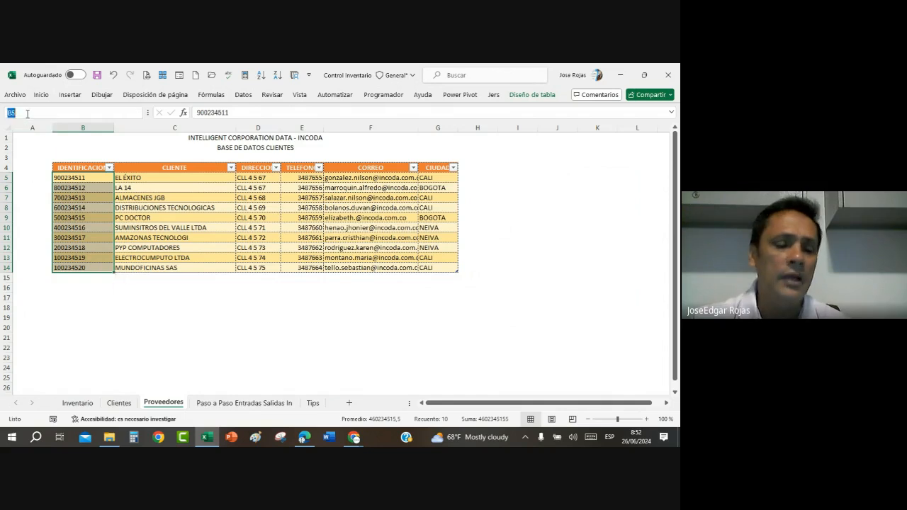
text(Lis)
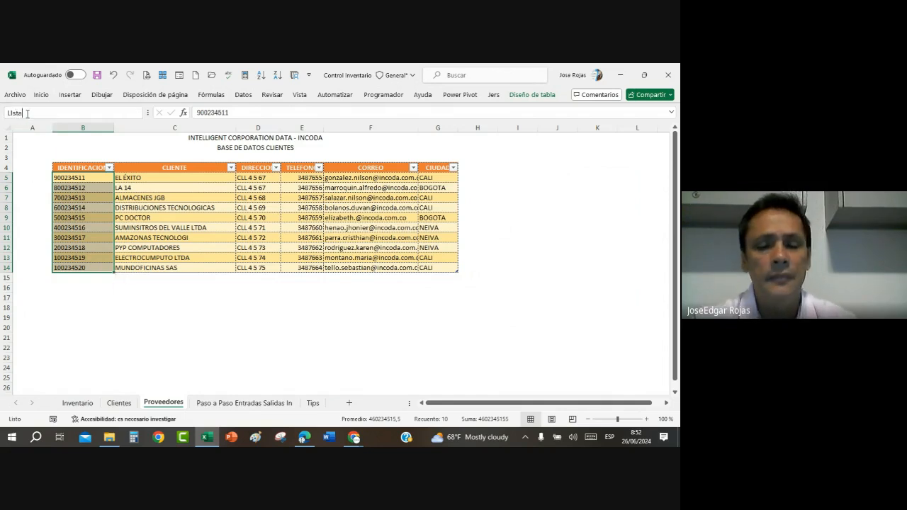
text(ta)
key(BackSpace)
key(BackSpace)
key(BackSpace)
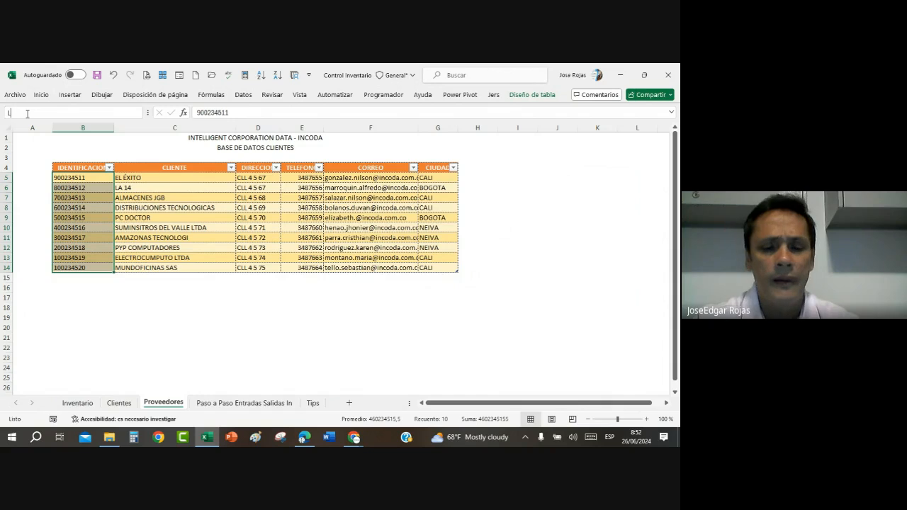
text(sta)
text(Ide)
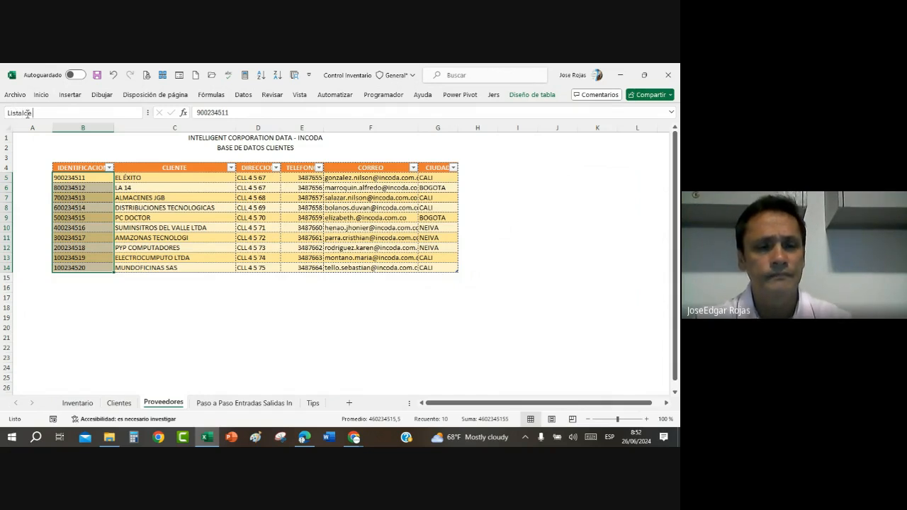
text( P)
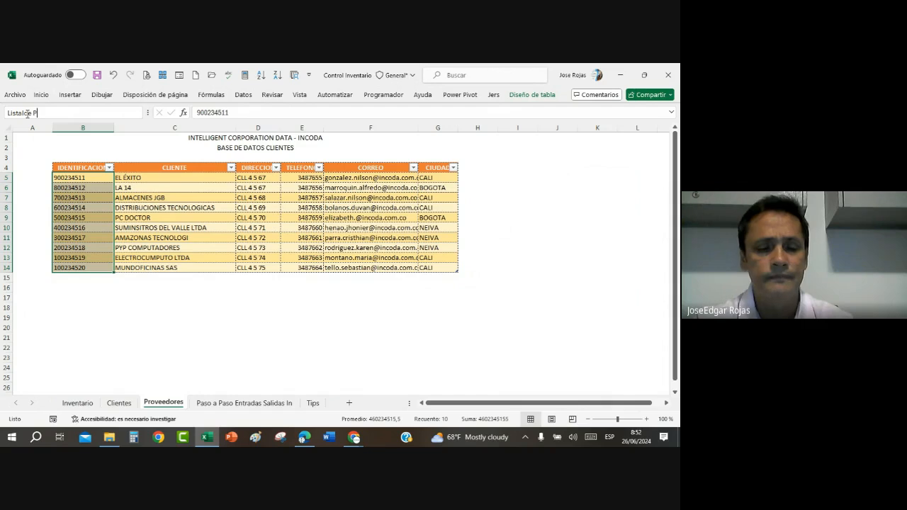
text(roveedores)
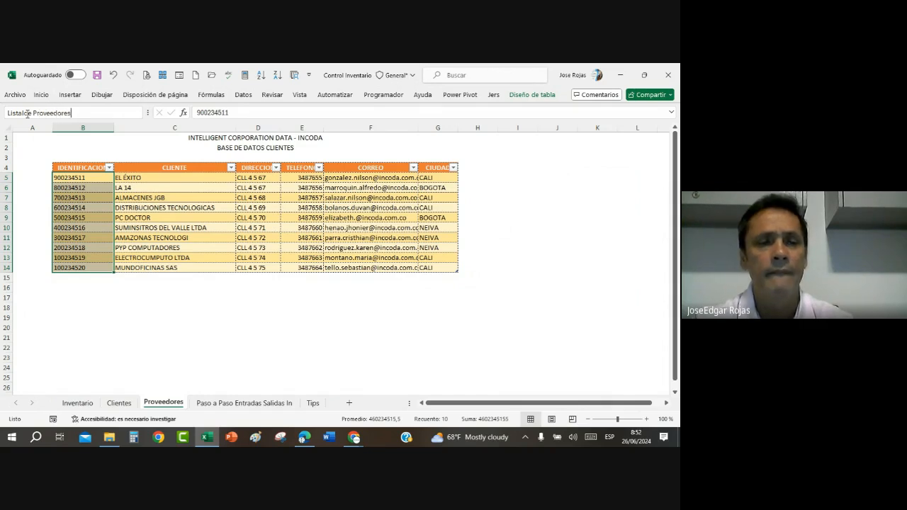
key(Return)
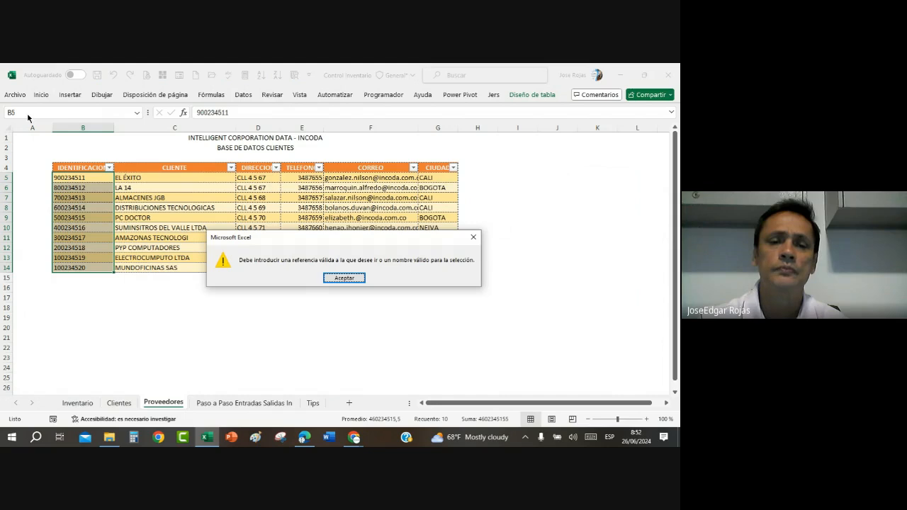
key(Return)
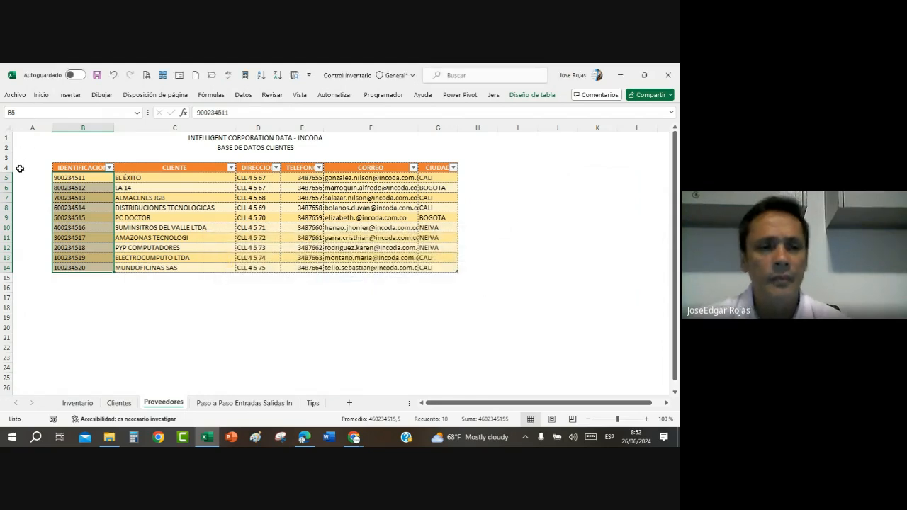
Step: Turn off the filter buttons in the header row of the suppliers table
click(164, 239)
click(84, 178)
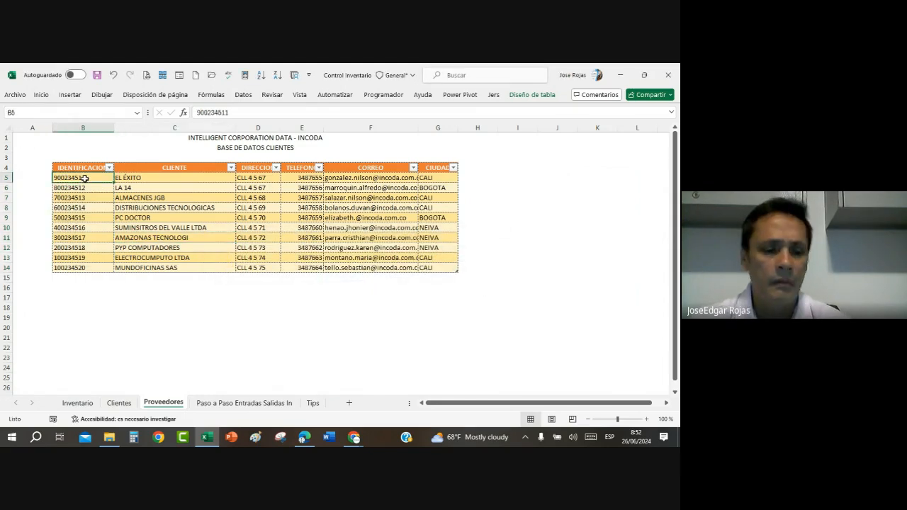
key(ctrl+shift+l)
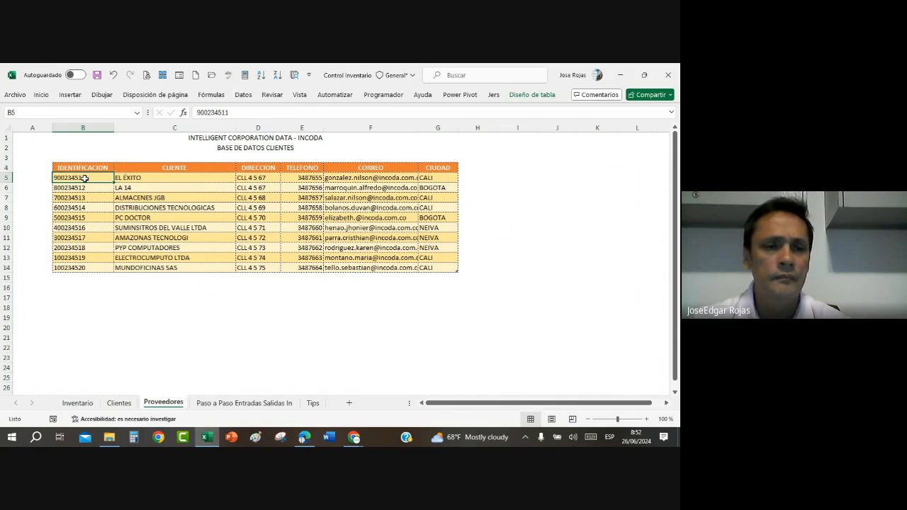
Step: Name the IDENTIFICACION data in B5:B14 of the suppliers table as ListaIdeProveedores
drag(84, 177, 76, 269)
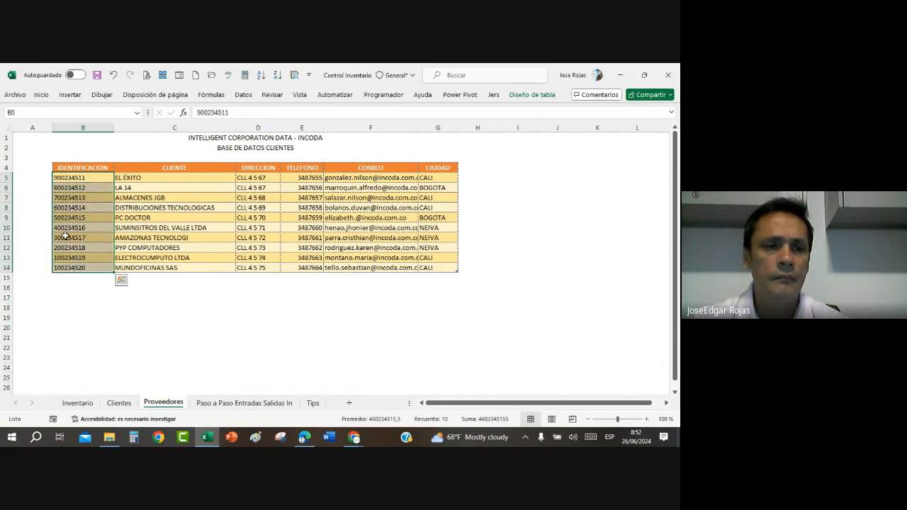
click(23, 112)
text(Li)
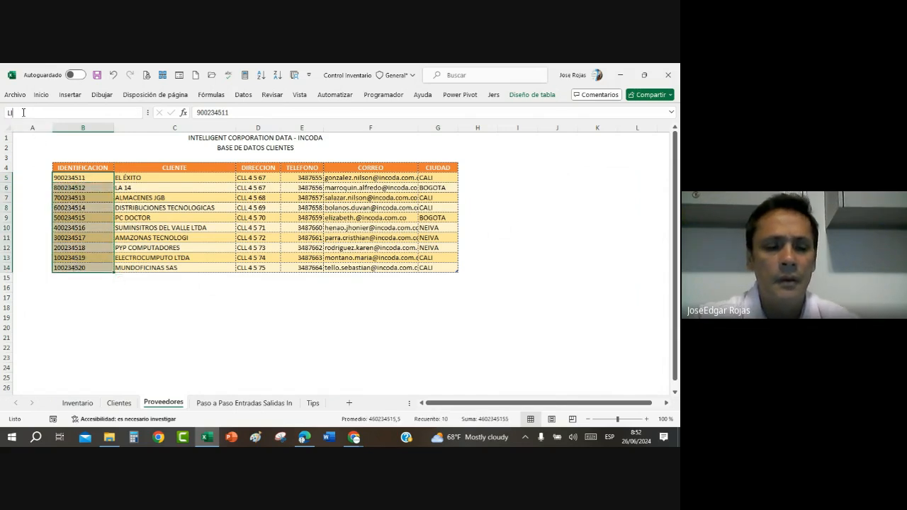
text(st)
key(BackSpace)
key(BackSpace)
key(BackSpace)
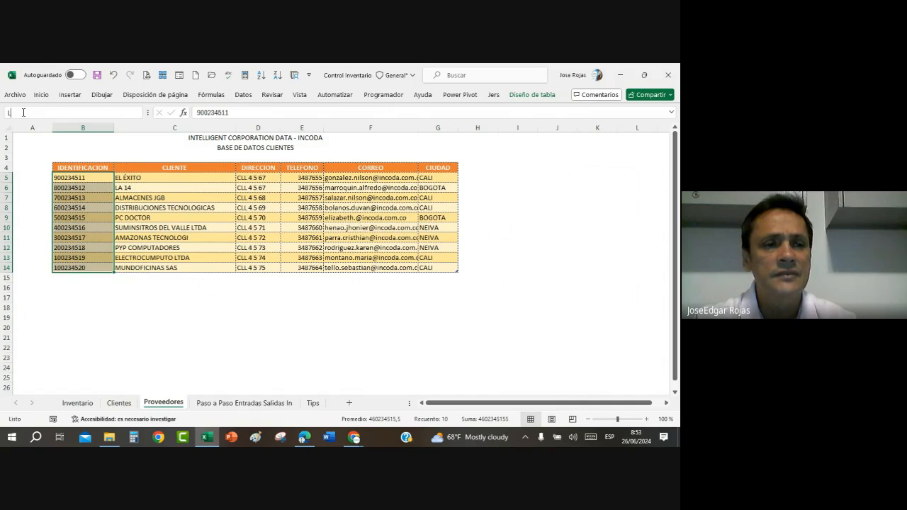
text(ista)
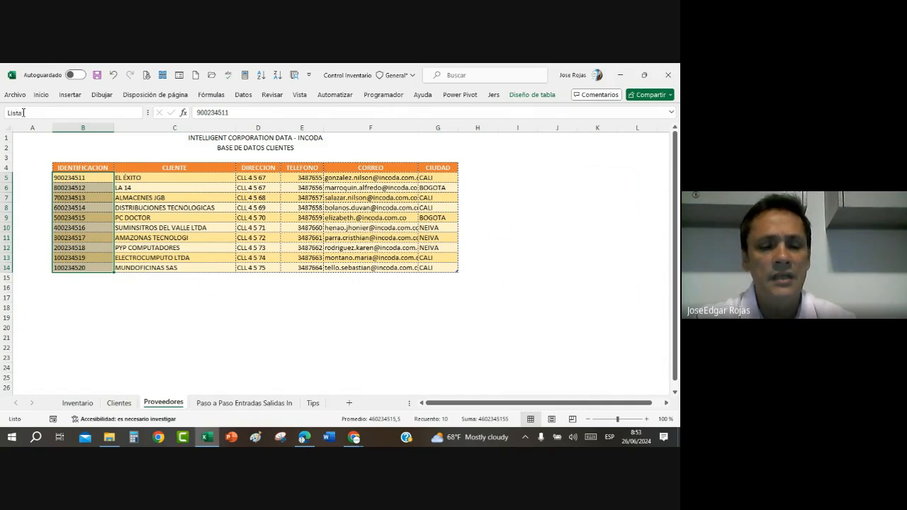
text(deProveedores)
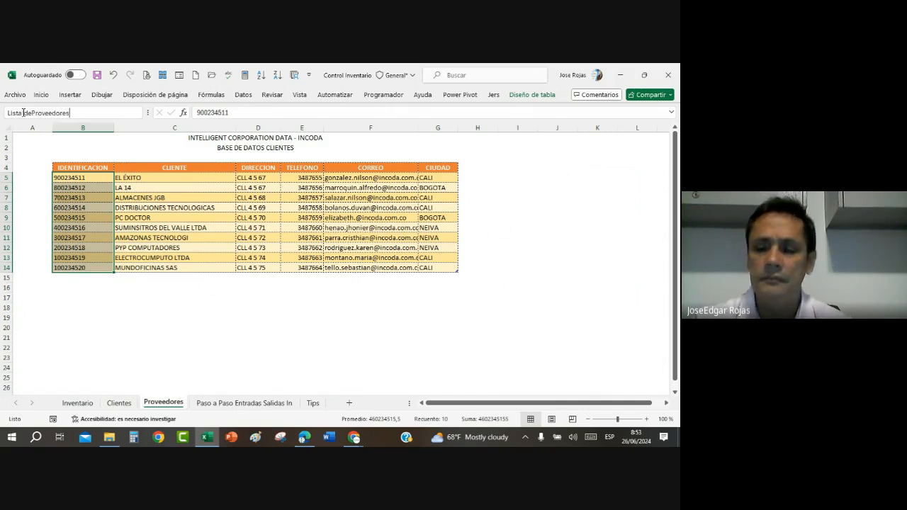
key(Return)
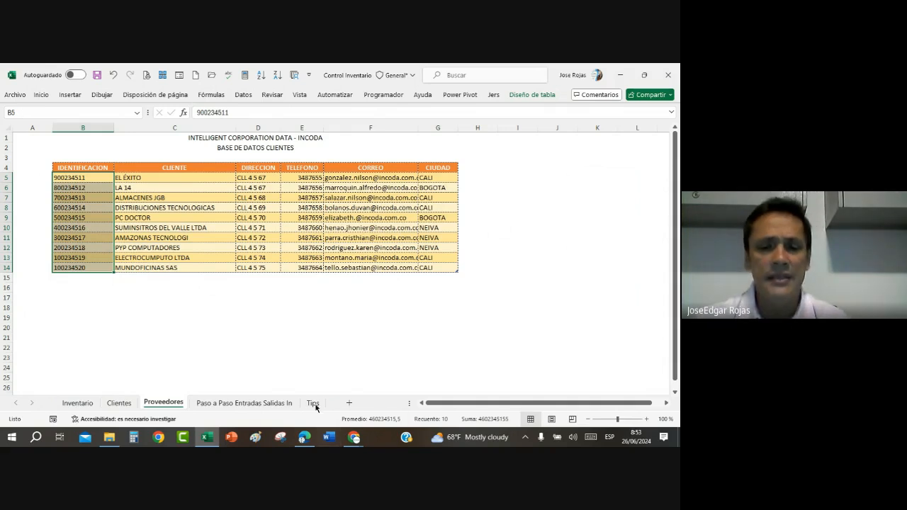
Step: Add a new sheet after Proveedores and name it Entradas
click(348, 402)
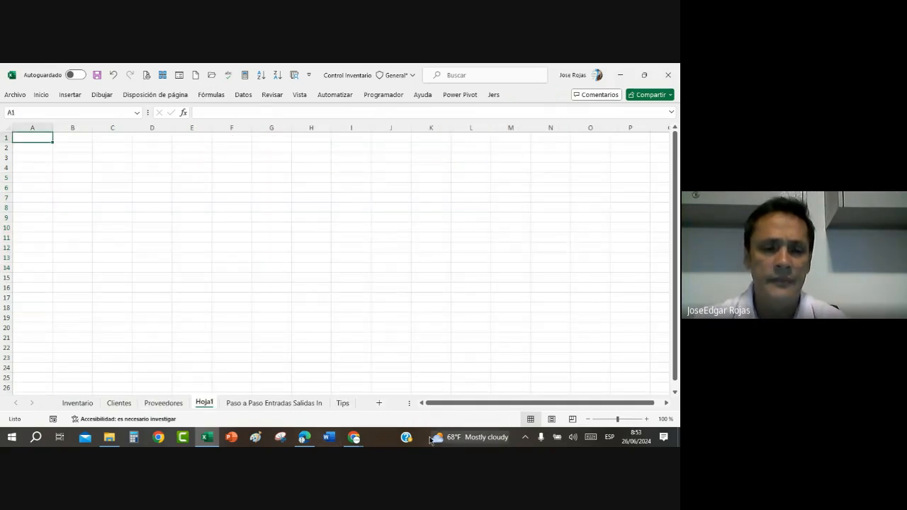
double_click(203, 403)
text(E)
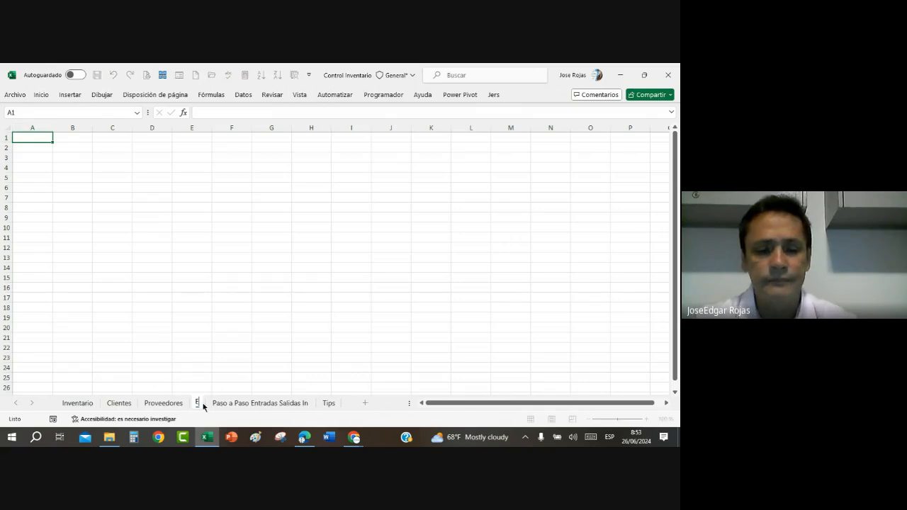
text(ntradas)
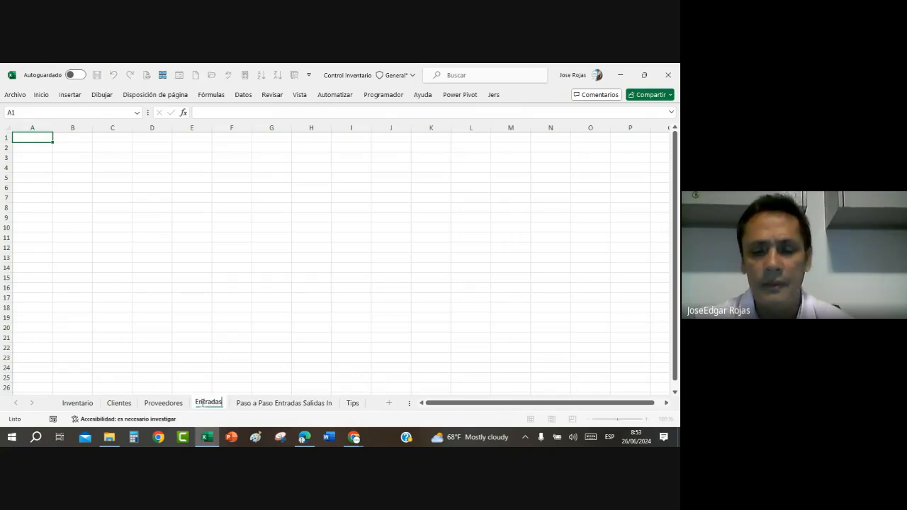
key(Return)
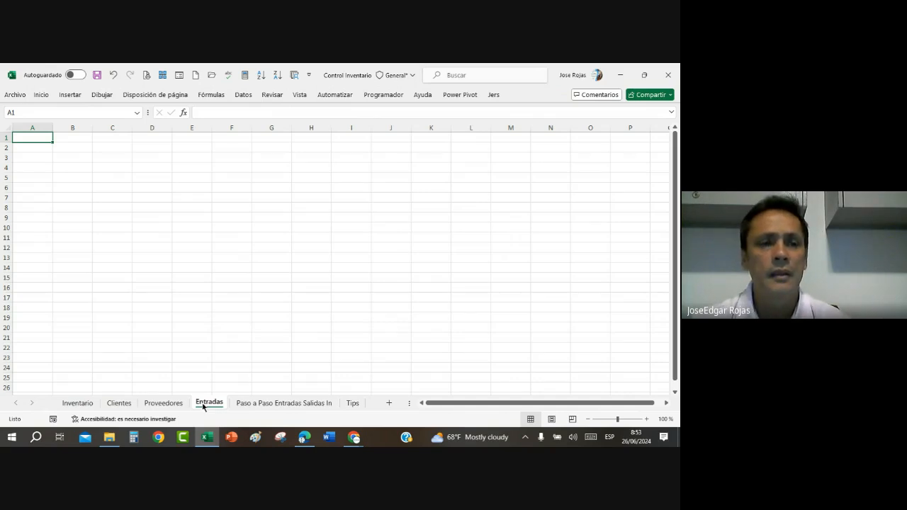
Step: Capture the sample ENTRADAS column header on the Paso a Paso Entradas Salidas In sheet as a rectangular snip with Snipping Tool
click(302, 403)
scroll(260, 334, down, 1)
scroll(259, 334, up, 5)
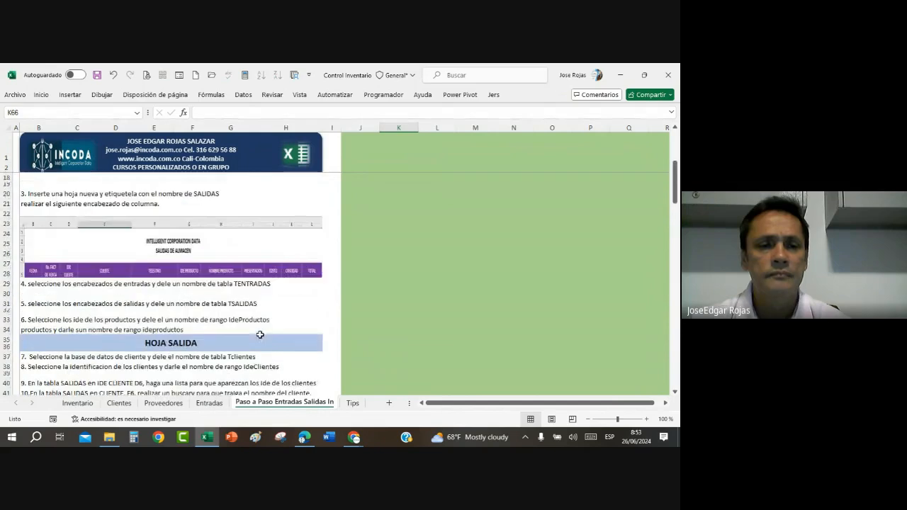
scroll(260, 334, down, 4)
scroll(260, 335, up, 6)
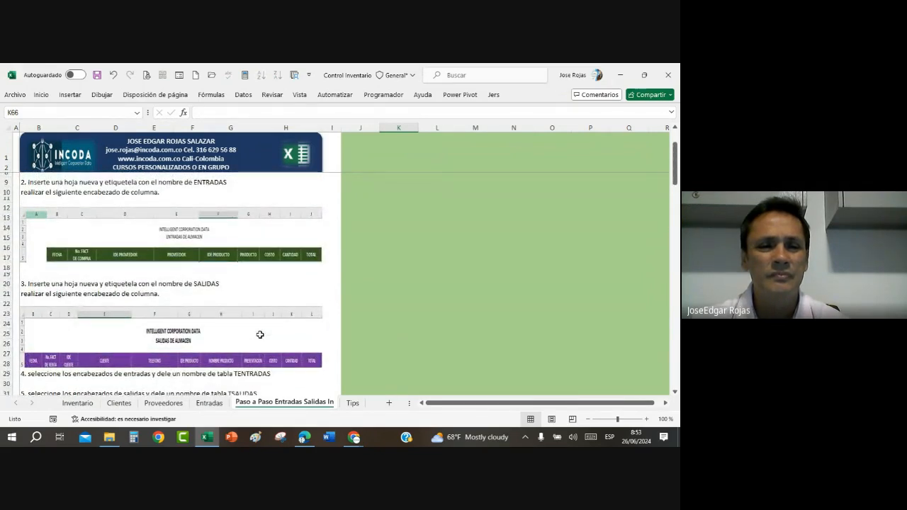
drag(617, 418, 620, 420)
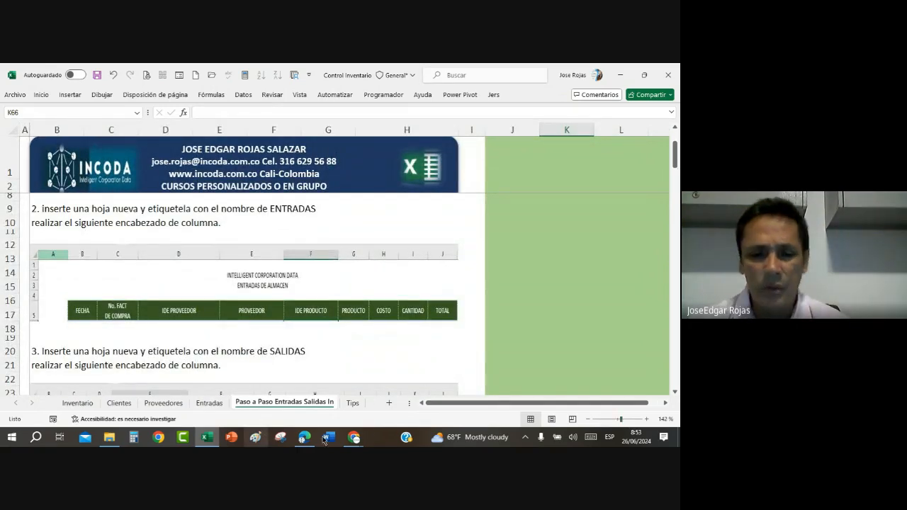
click(280, 437)
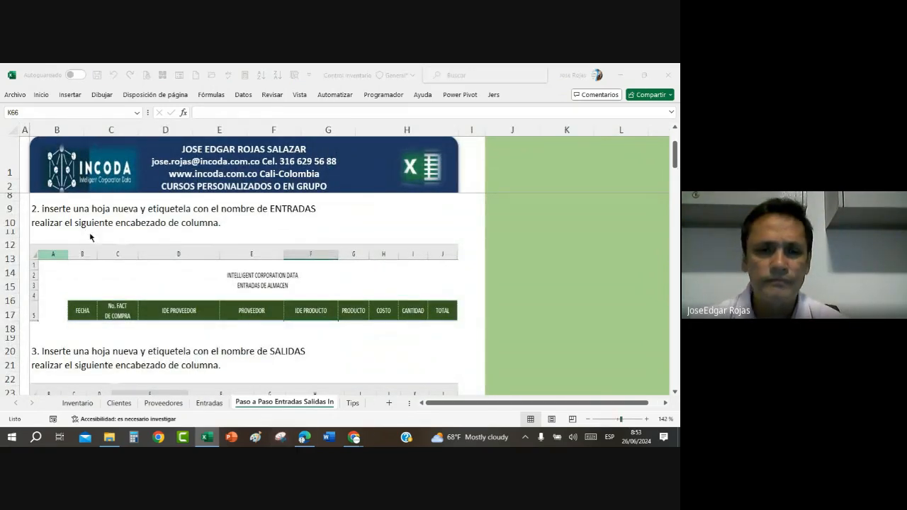
click(488, 195)
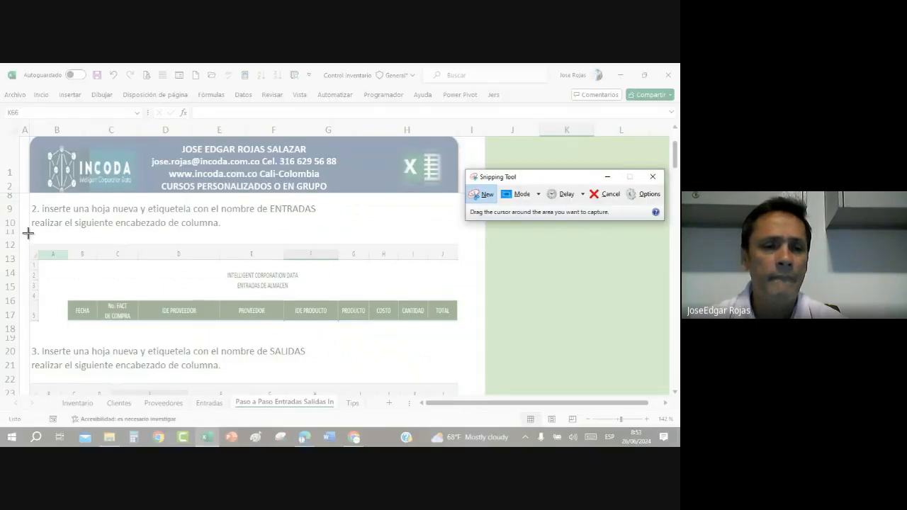
drag(28, 234, 501, 338)
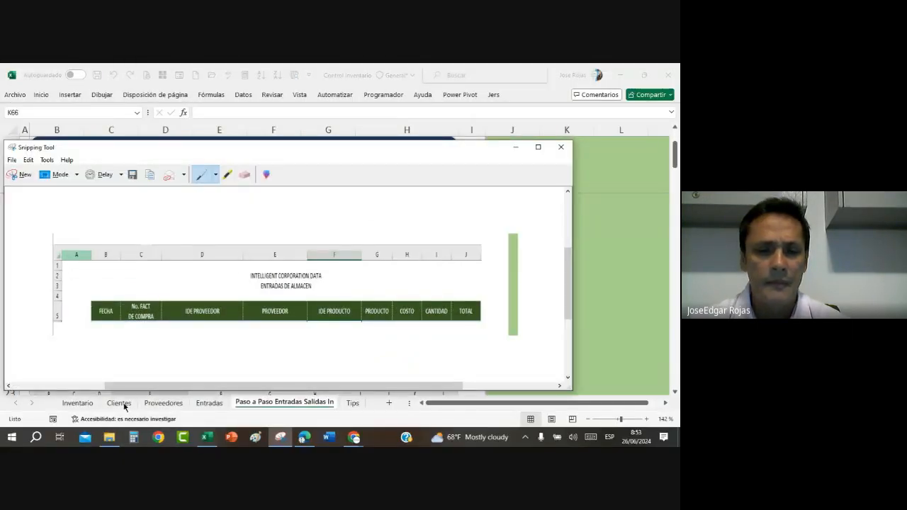
Step: Return to Excel and paste the captured header image into the Entradas sheet, placing it below row 15 as a reference
click(289, 402)
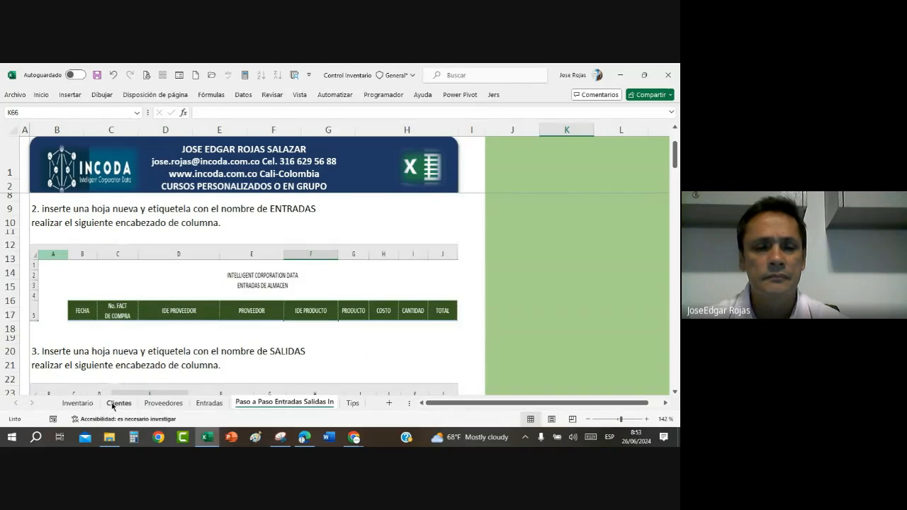
click(210, 403)
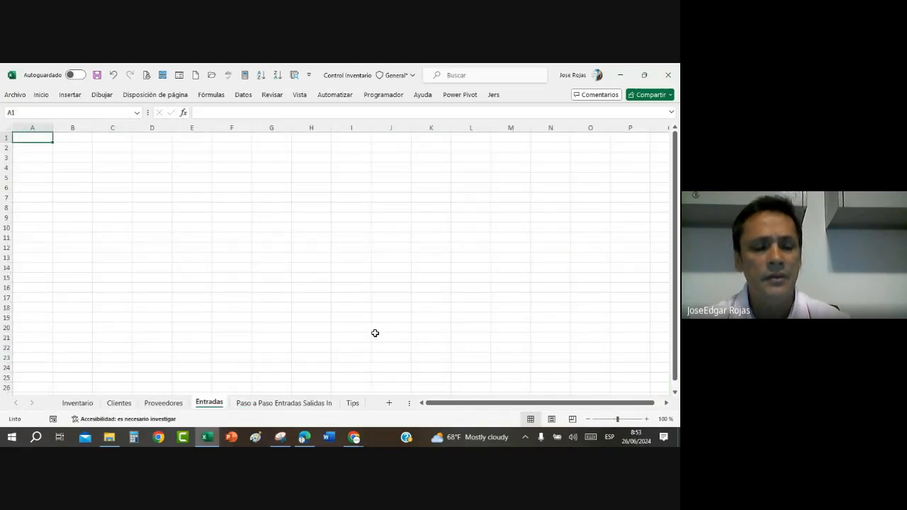
key(ctrl+v)
drag(185, 149, 212, 299)
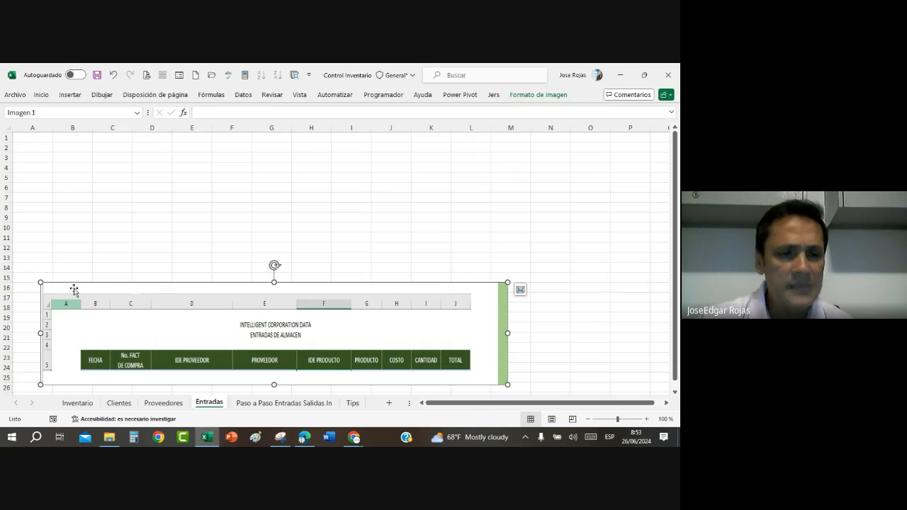
Step: Enter the column header FECHA in cell B5 of the Entradas sheet
click(70, 178)
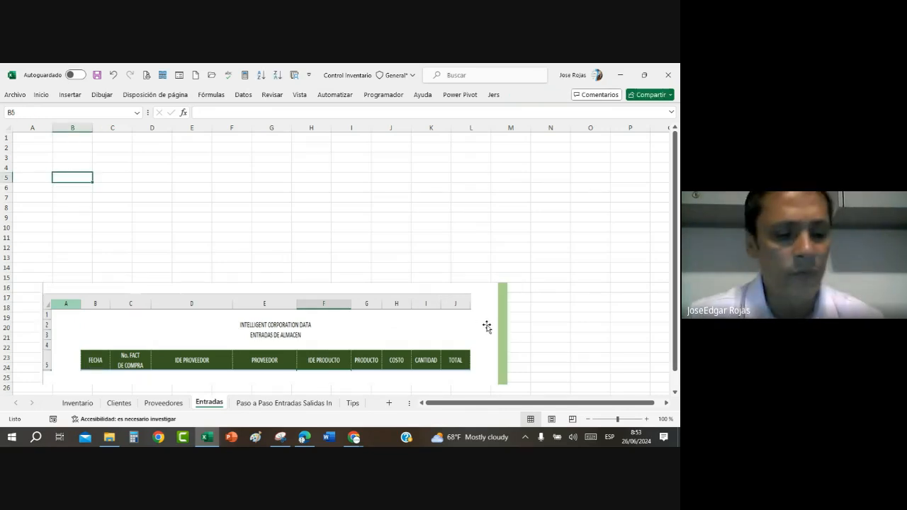
text(FECHA)
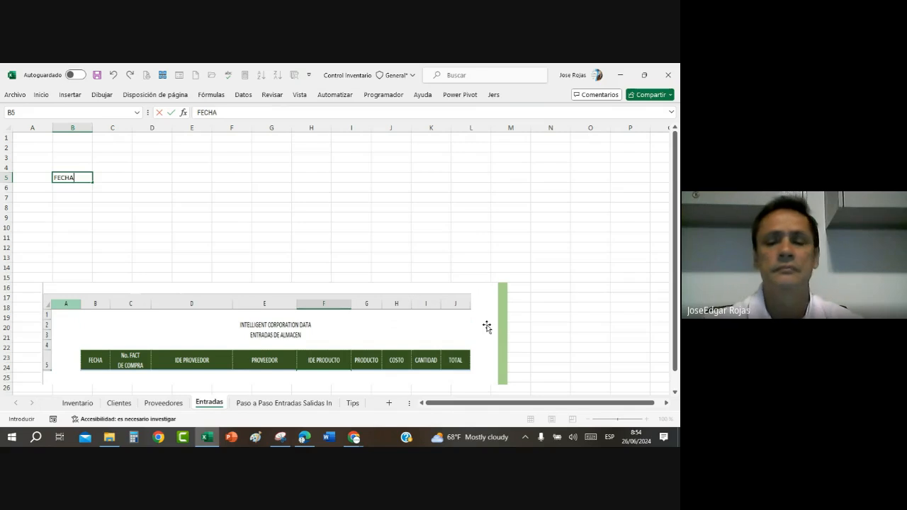
key(Tab)
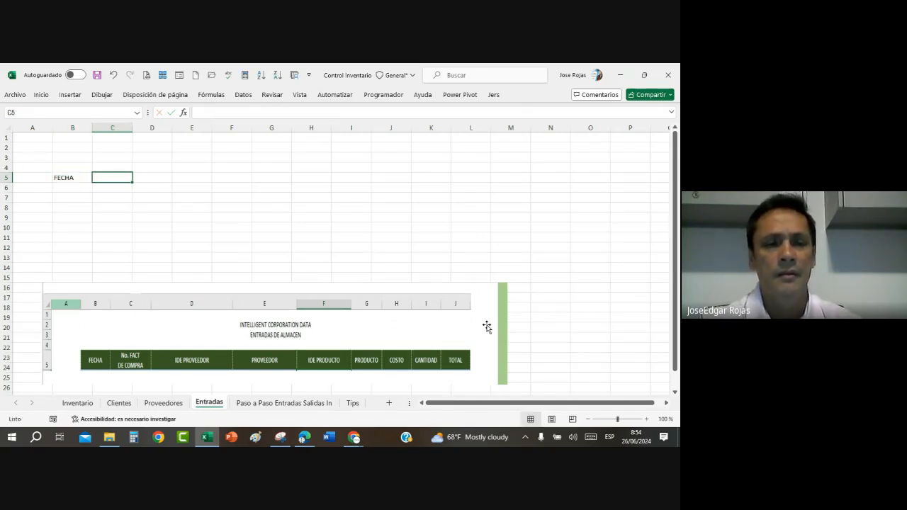
text(No. F)
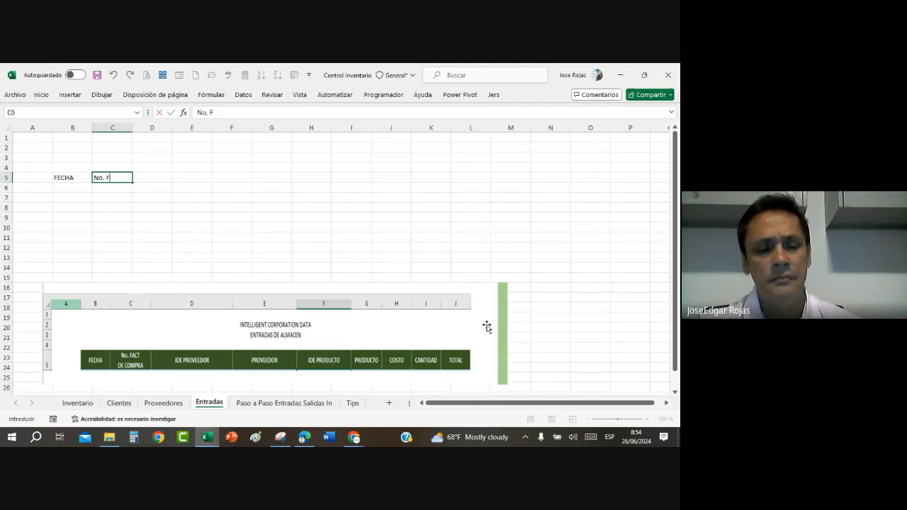
text(ct)
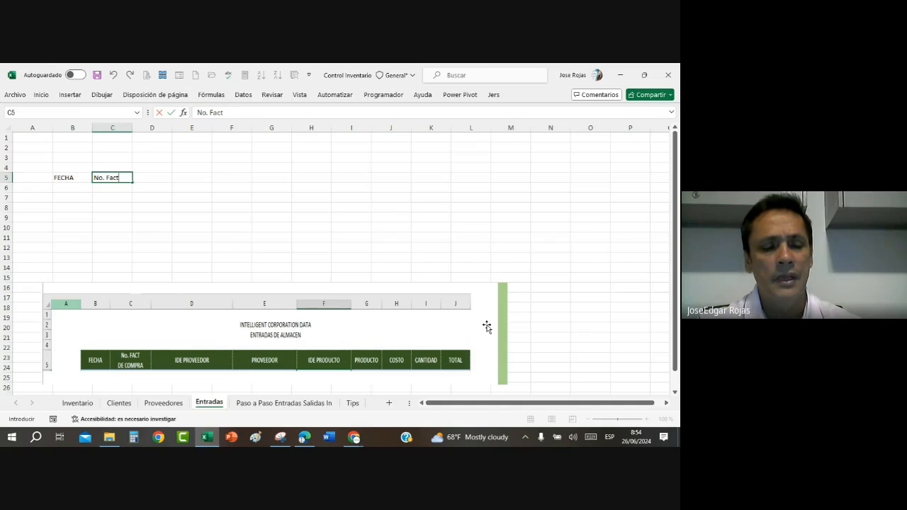
key(alt+Return)
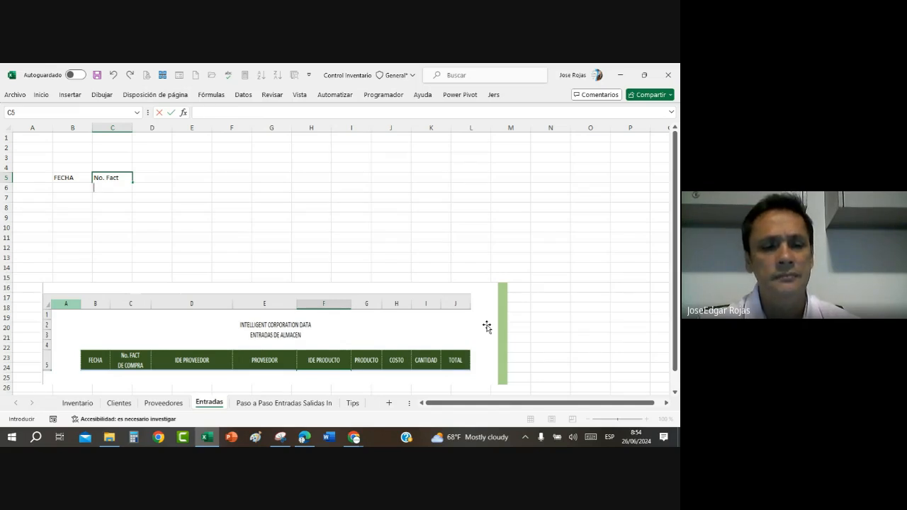
text(de)
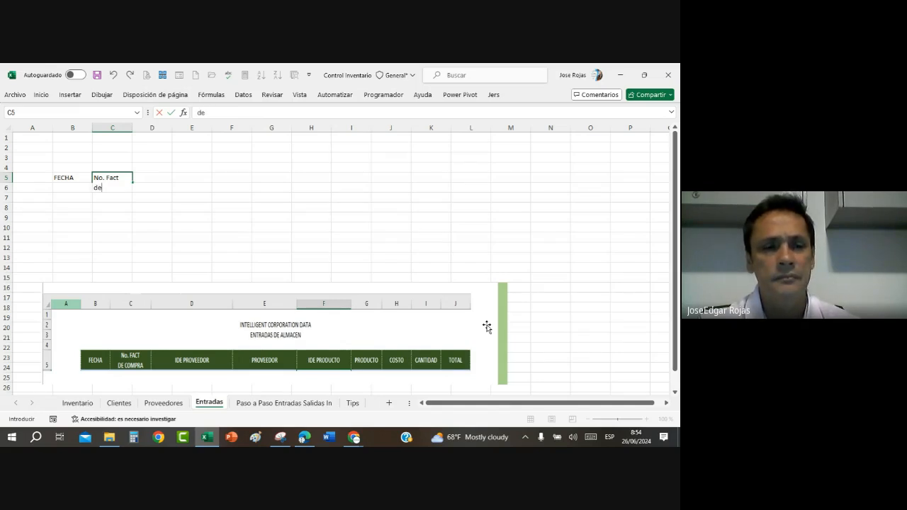
key(BackSpace)
key(BackSpace)
key(BackSpace)
key(BackSpace)
key(BackSpace)
key(BackSpace)
key(BackSpace)
key(BackSpace)
key(BackSpace)
key(BackSpace)
key(BackSpace)
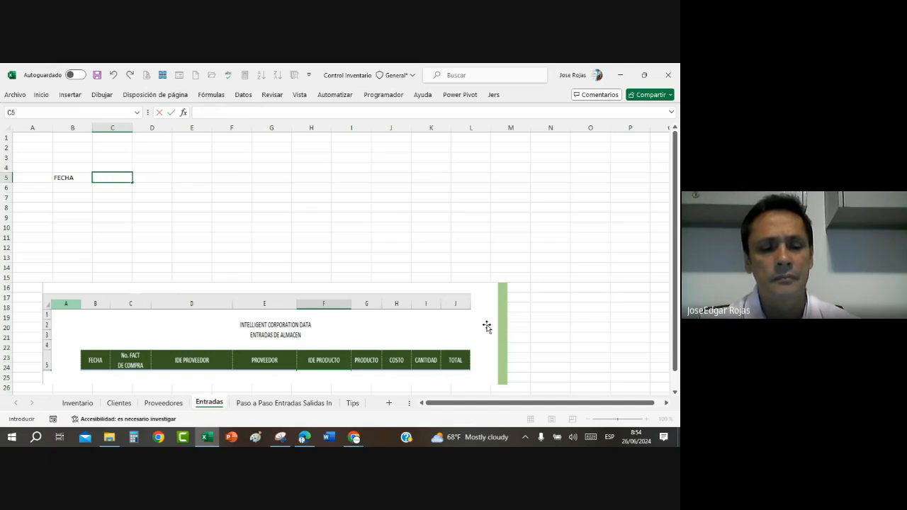
Step: Enter the header "No FACT DE COMPRA" in C5, with a line break before DE COMPRA
text(No)
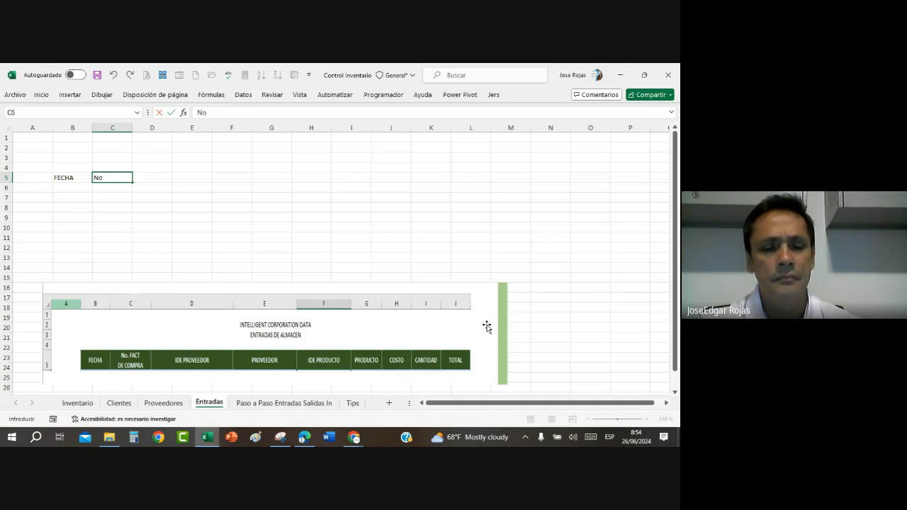
text( FAC)
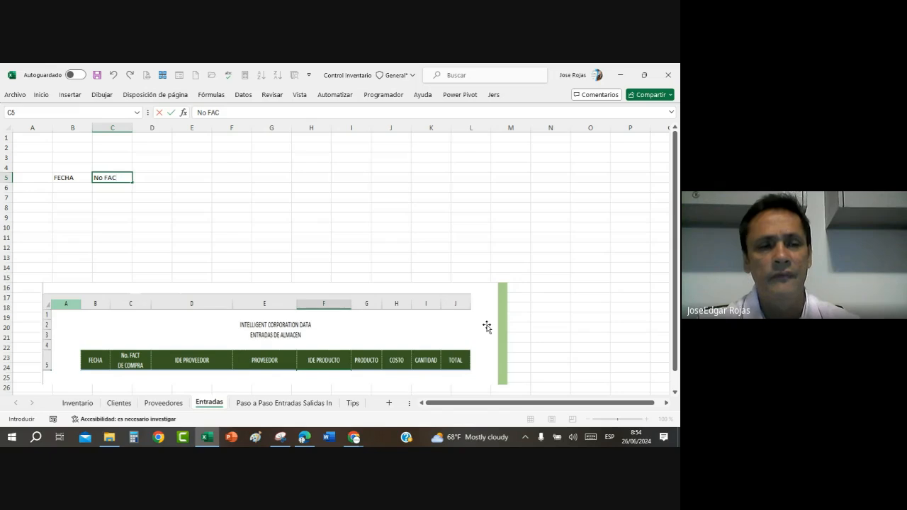
text(T)
key(alt+Return)
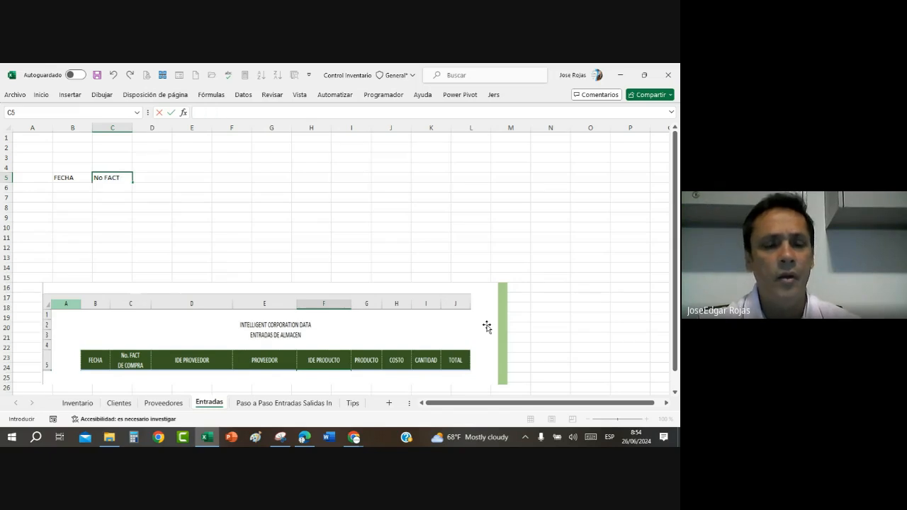
text(COMPRA)
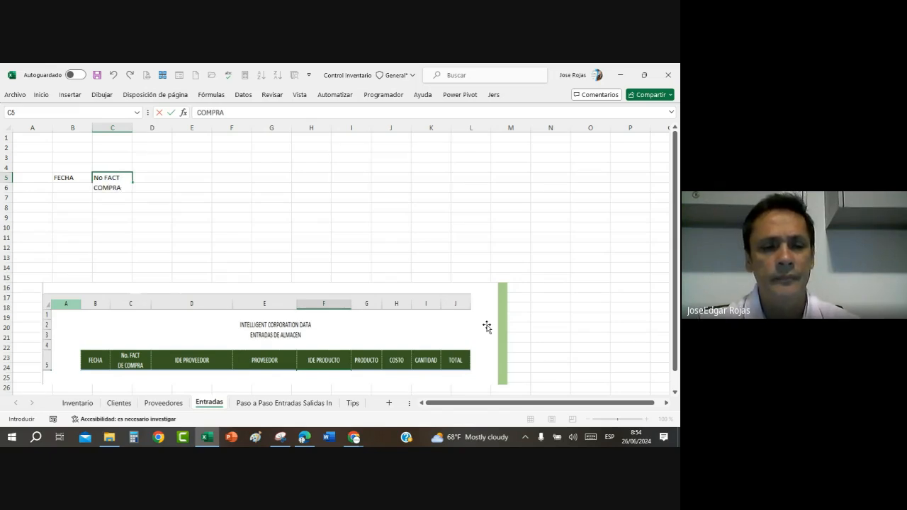
key(BackSpace)
key(BackSpace)
key(BackSpace)
key(BackSpace)
key(BackSpace)
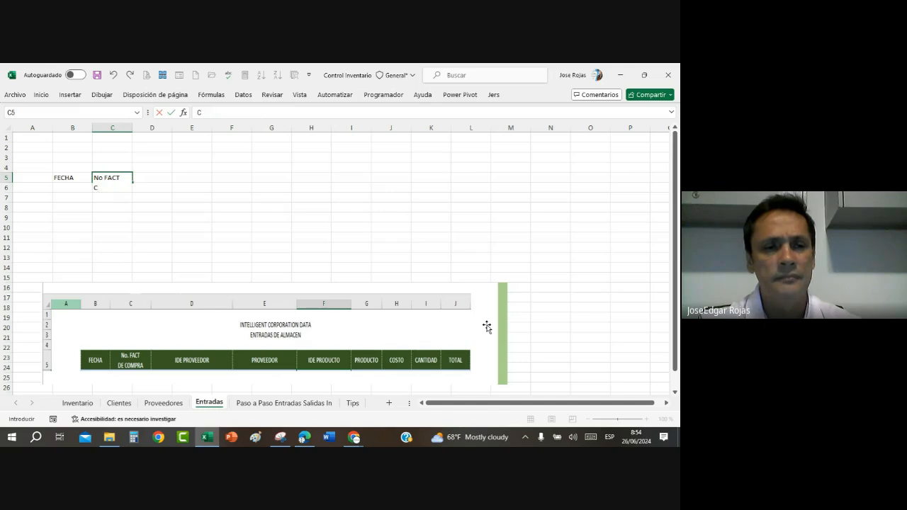
text(DE COMPRA)
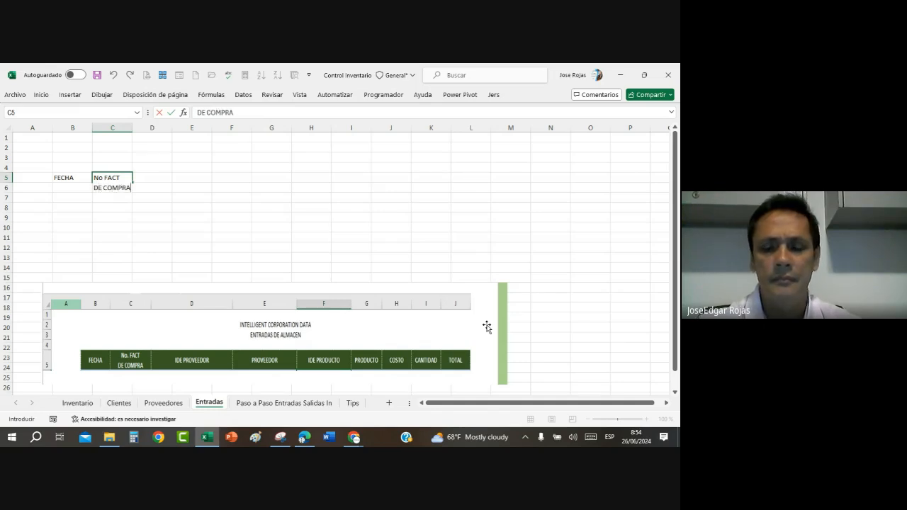
key(Tab)
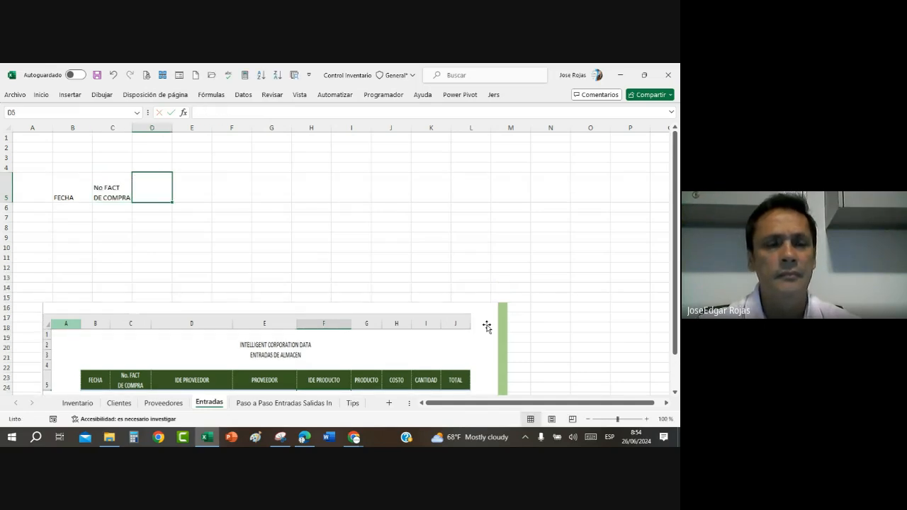
Step: Enter the header IDE PROVEEDOR in D5 on two lines and widen column D so PROVEEDOR fits on one line
text(IDE)
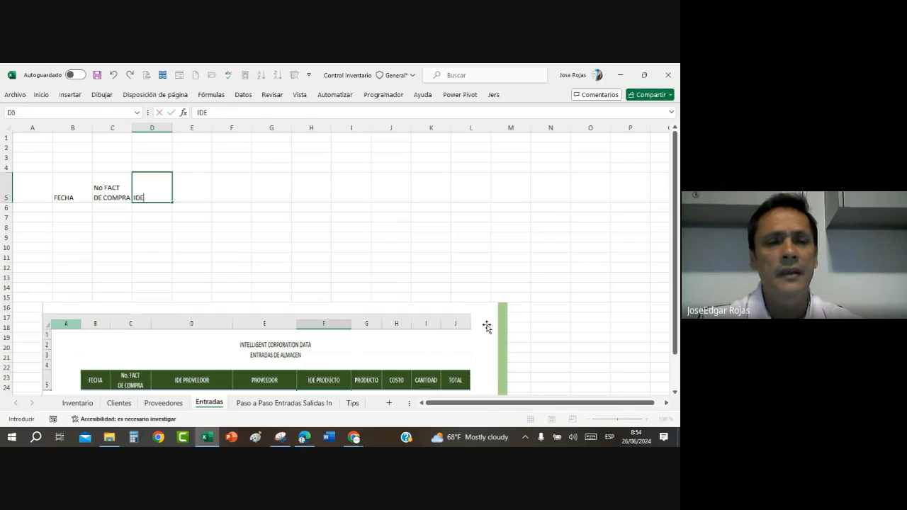
key(alt+Return)
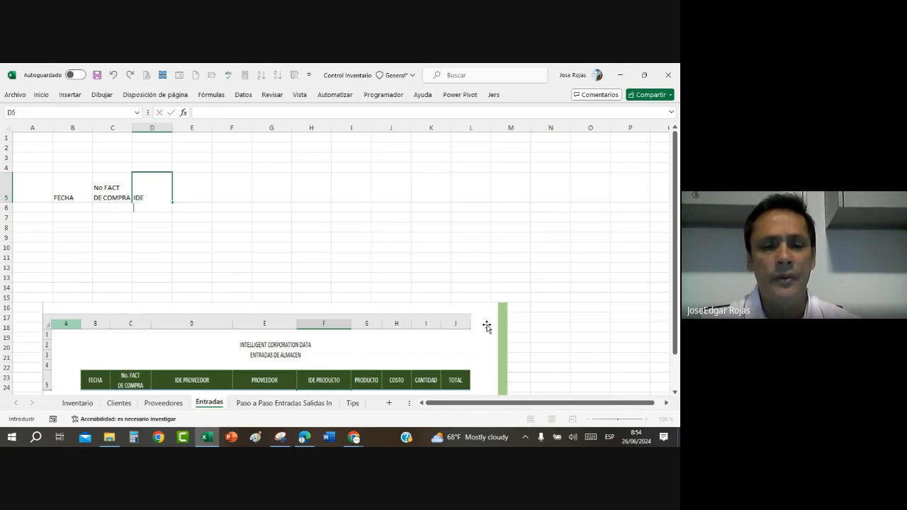
text(PROVEEDOR)
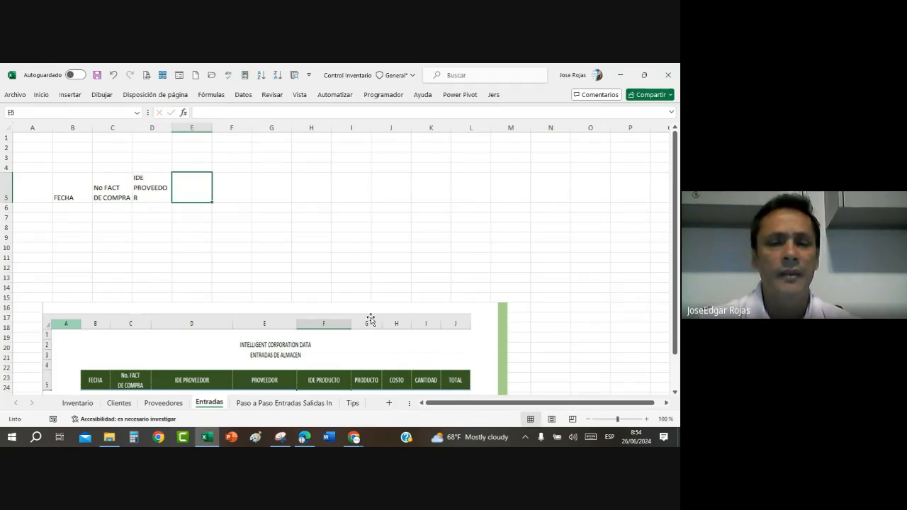
drag(172, 129, 206, 128)
Step: Enter the headers PROVEEDOR in E5 and IDE PRODUCTO in F5, with a line break before PRODUCTO
text(PROVEEDOR)
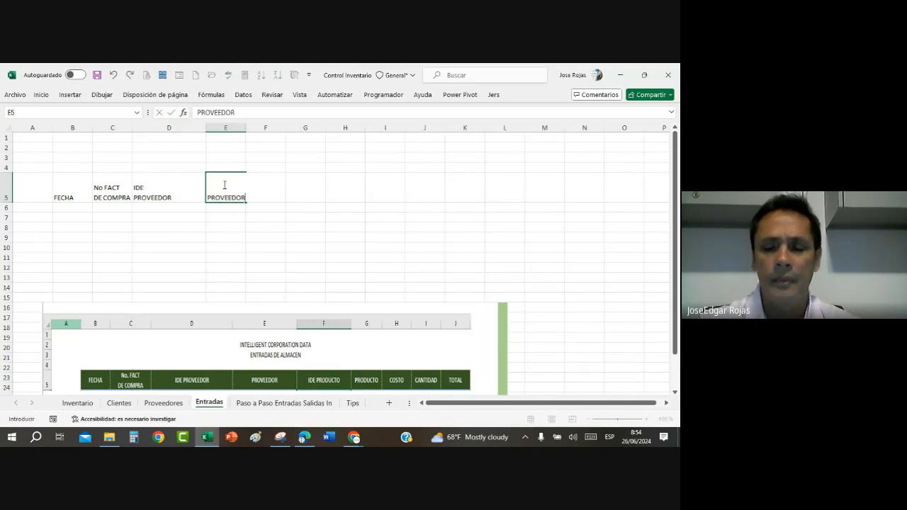
key(Tab)
text(ID)
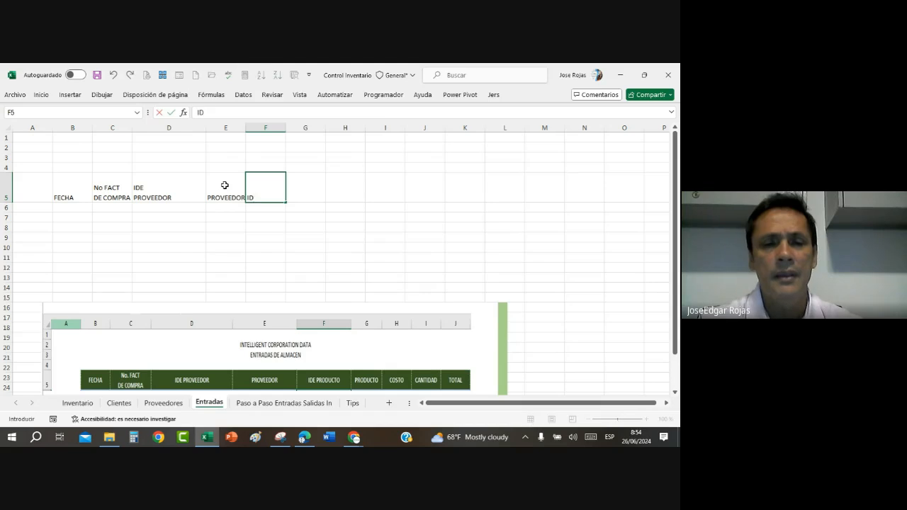
text(E)
key(alt+Return)
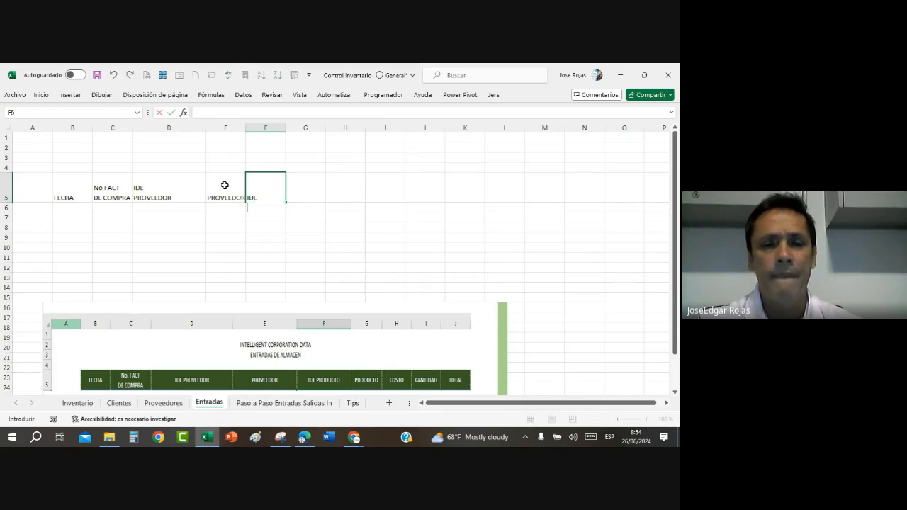
text(PROD)
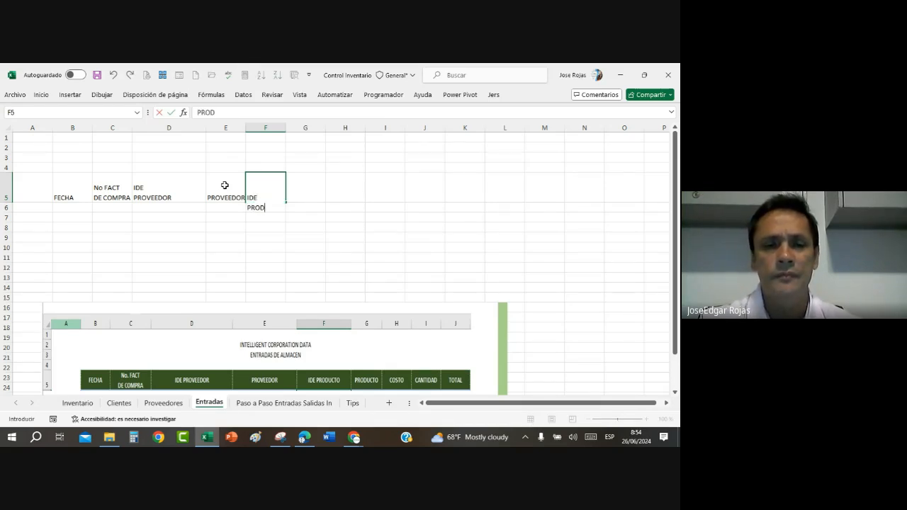
text(UCTO)
key(Tab)
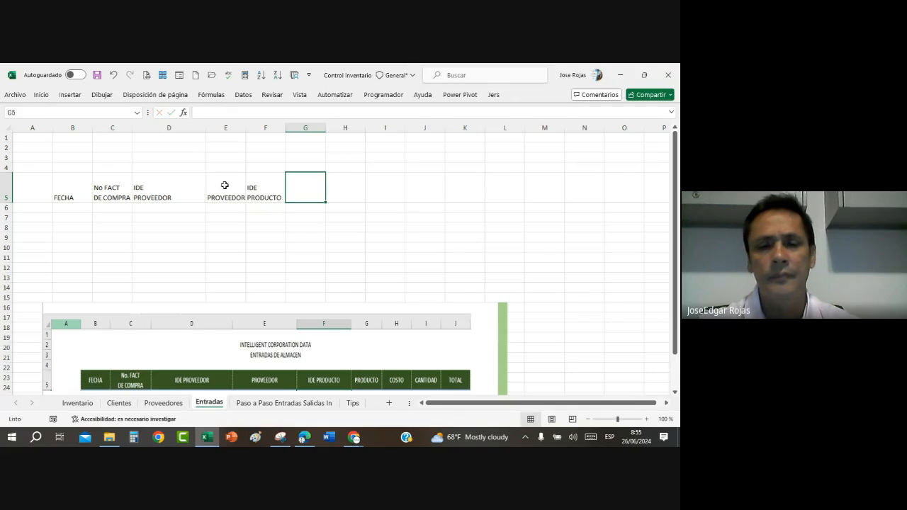
Step: Enter the remaining headers PRODUCTO, COSTO, CANTIDAD and TOTAL in cells G5 to J5
text(PRODUCTO)
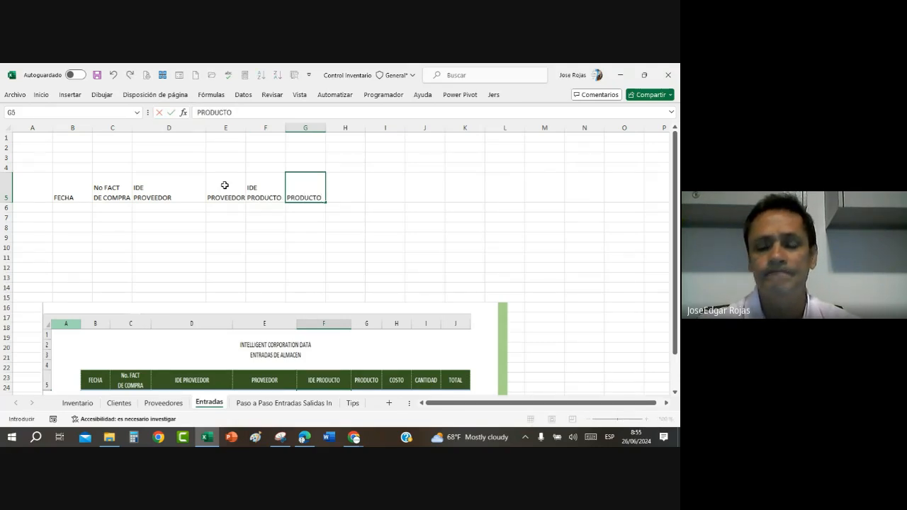
key(Tab)
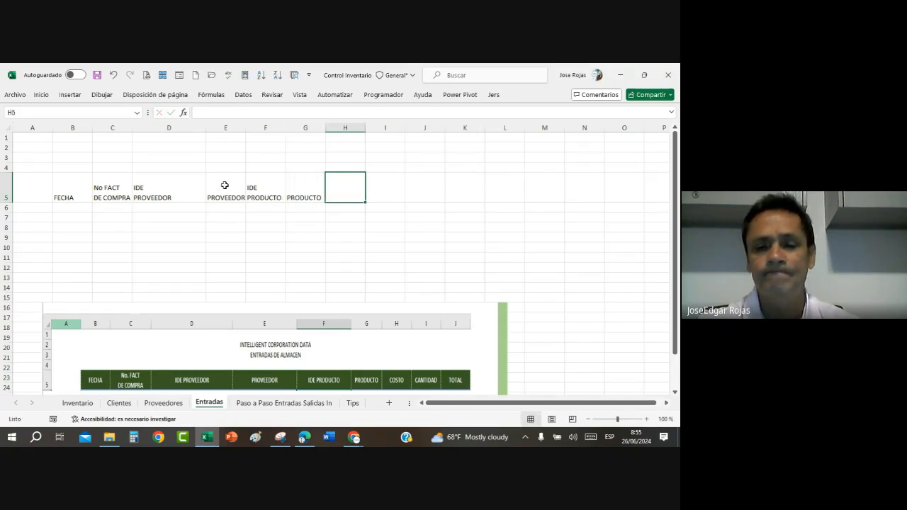
text(COSTO)
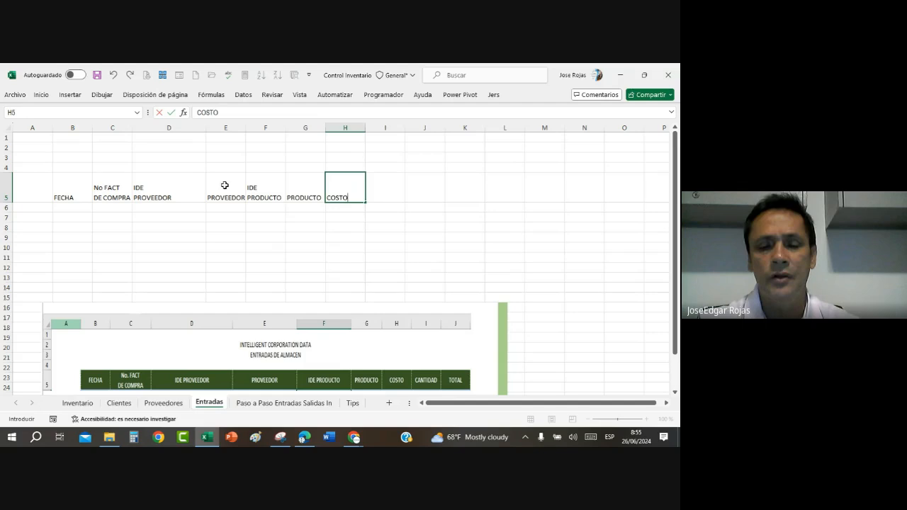
key(Tab)
text(CA)
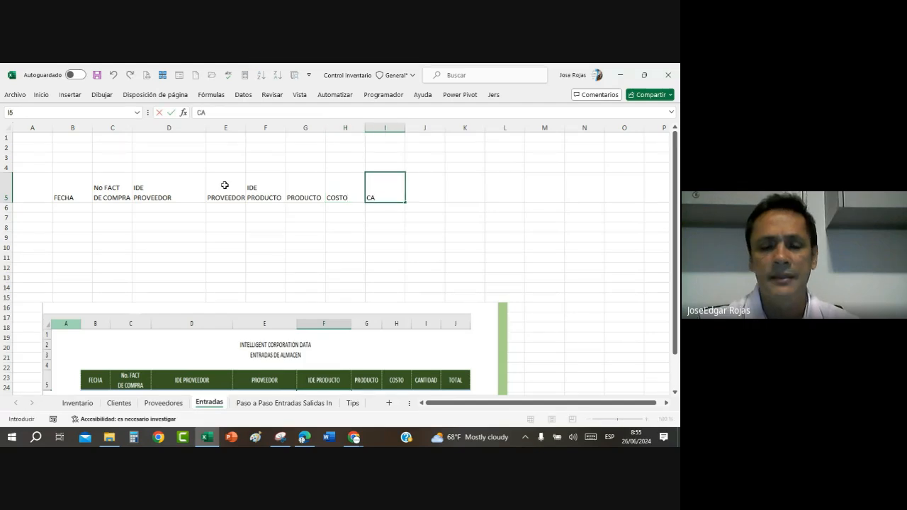
text(NTIDAD)
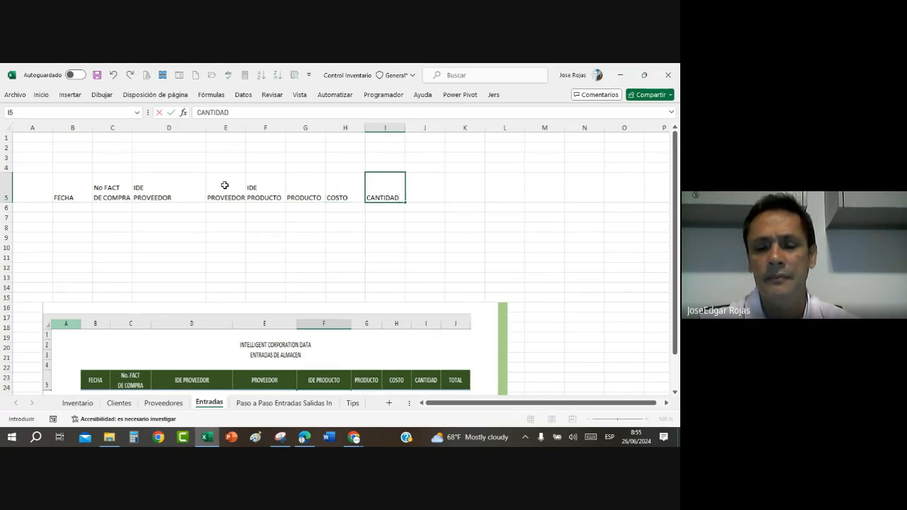
key(Tab)
text(TOTAL)
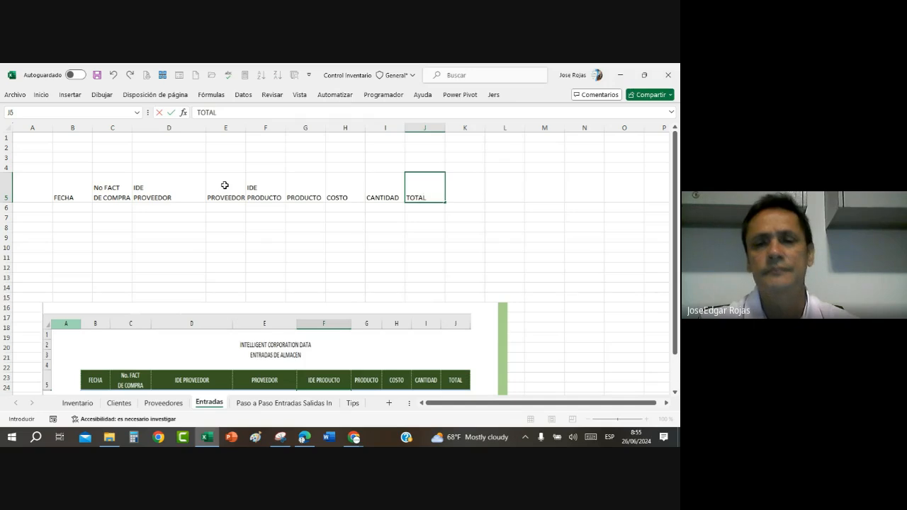
key(Return)
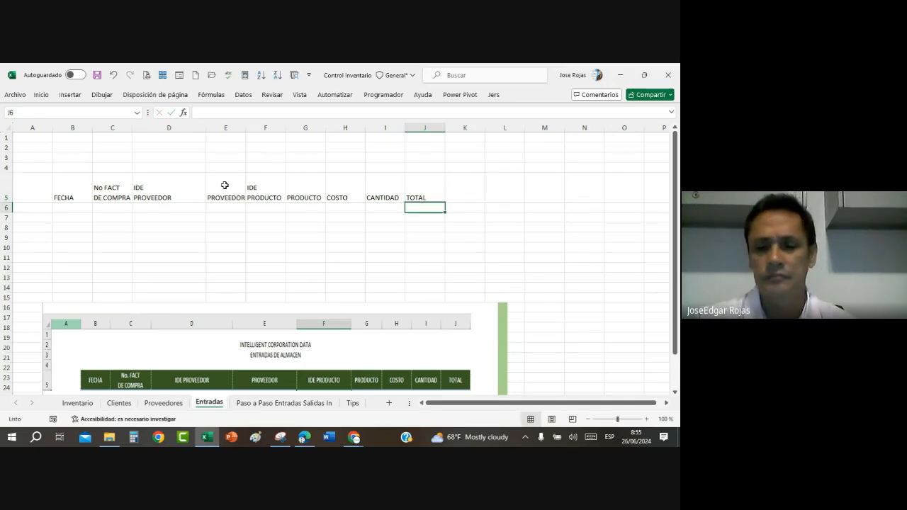
Step: Convert the header range B5:J5 into a table that has headers, and dismiss the virus alert notification
click(234, 256)
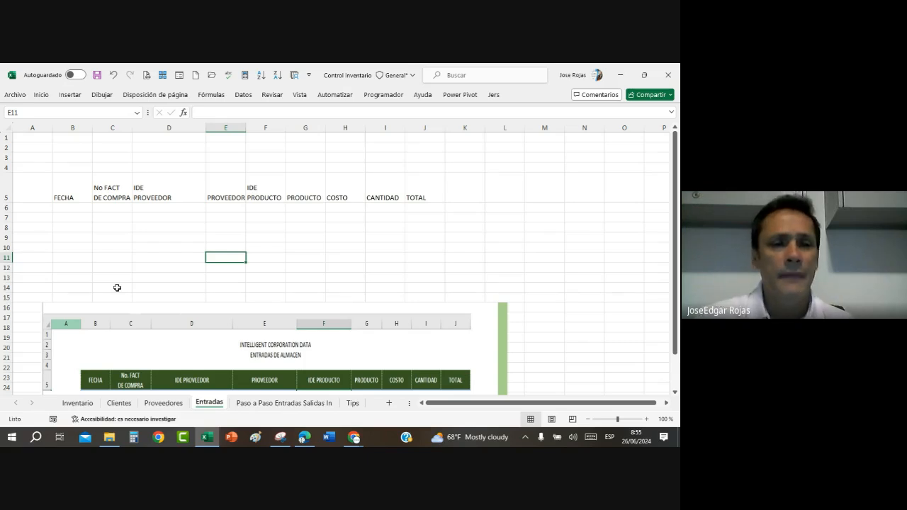
click(150, 200)
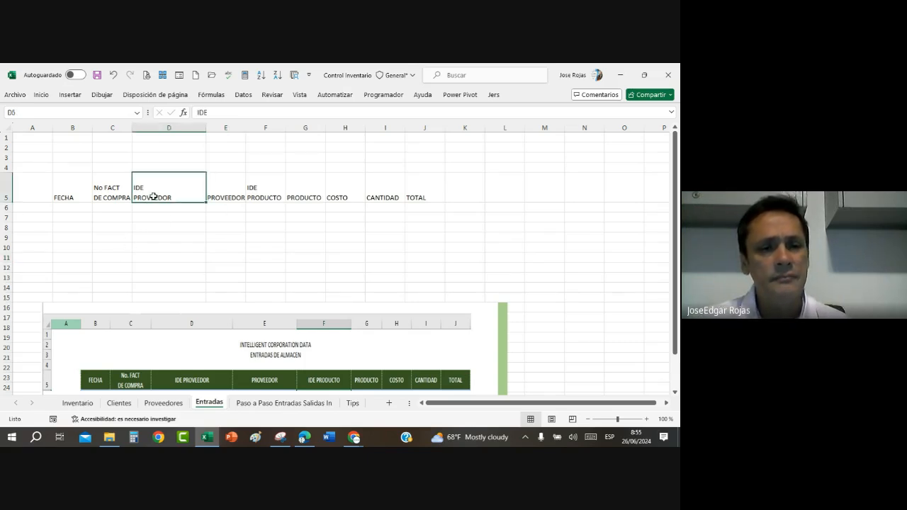
key(ctrl+t)
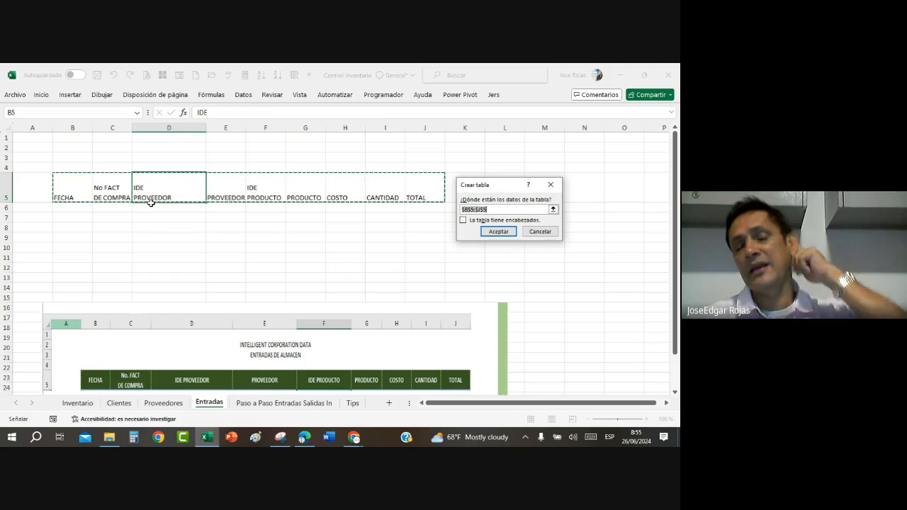
click(462, 222)
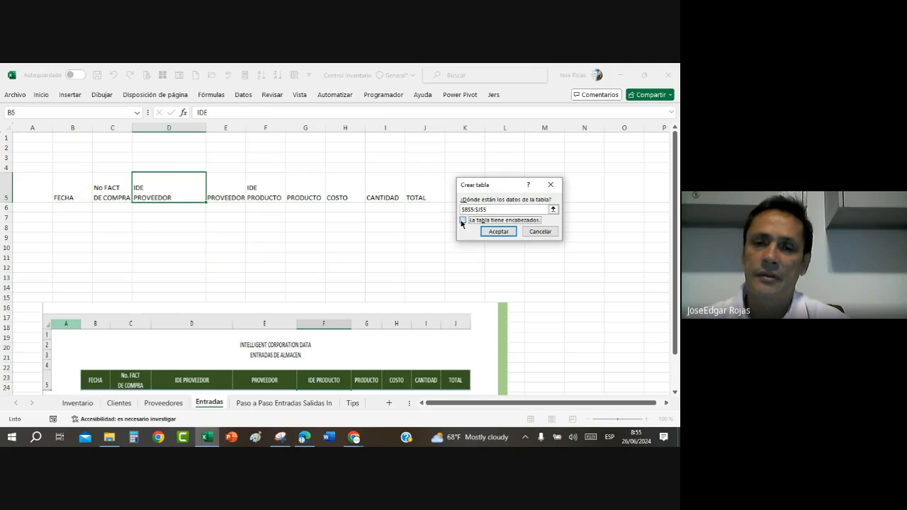
click(495, 232)
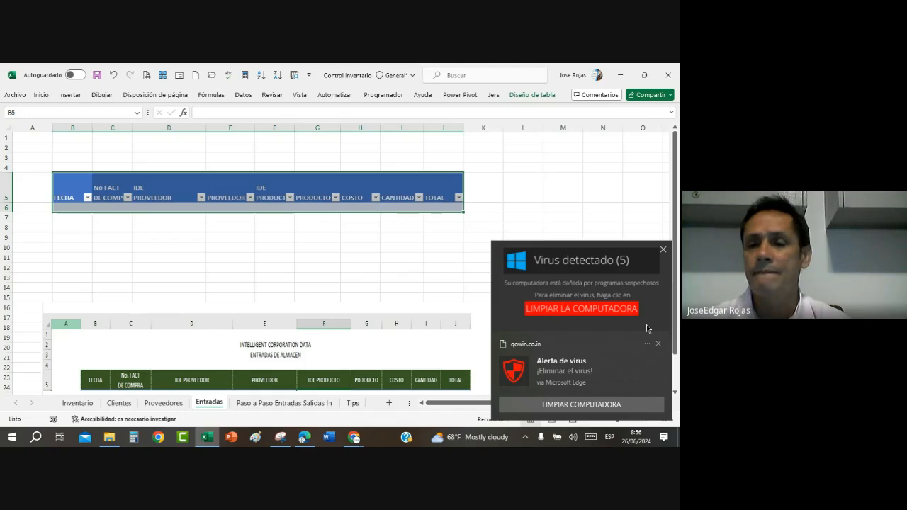
click(658, 343)
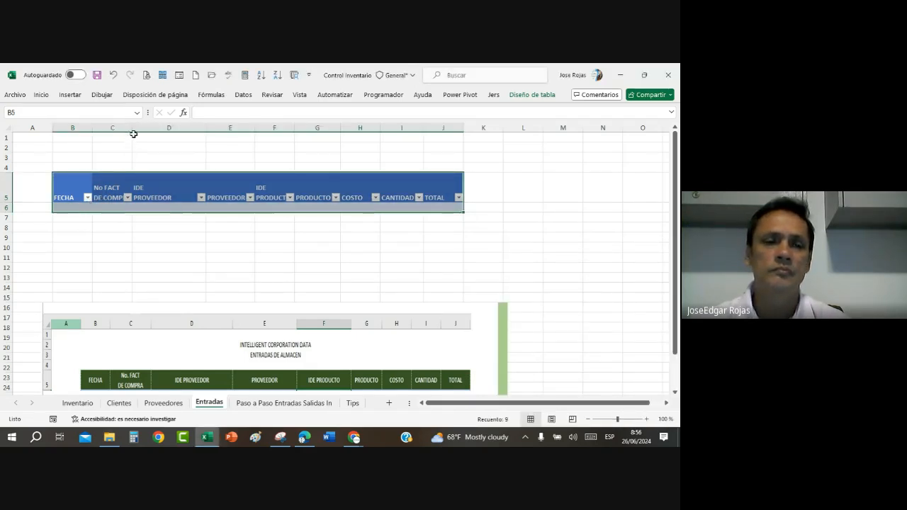
Step: Widen columns C and E to fit their headers and give the table the green style in the first row of the Medio group
drag(132, 128, 149, 131)
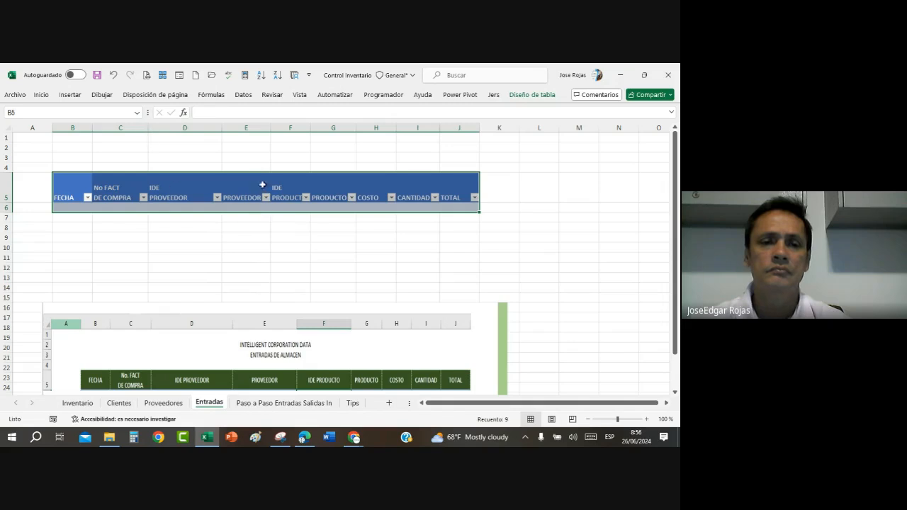
drag(270, 128, 290, 128)
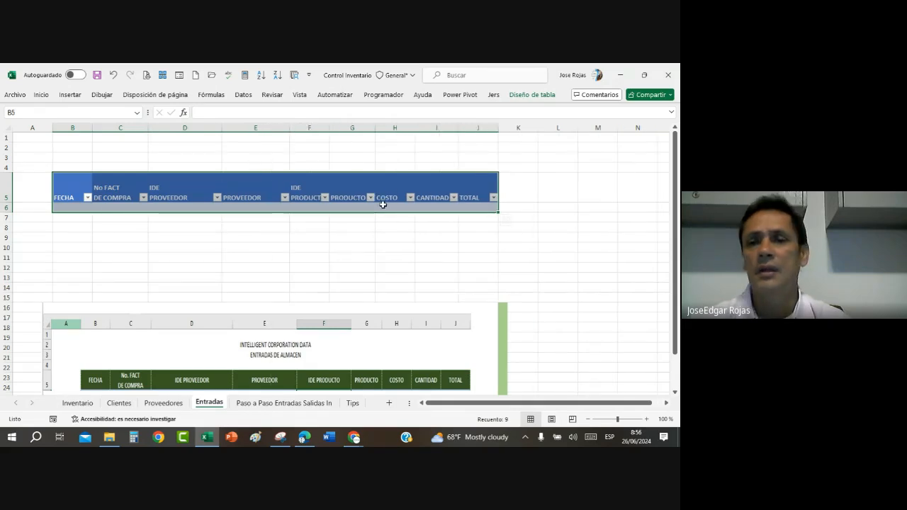
click(534, 94)
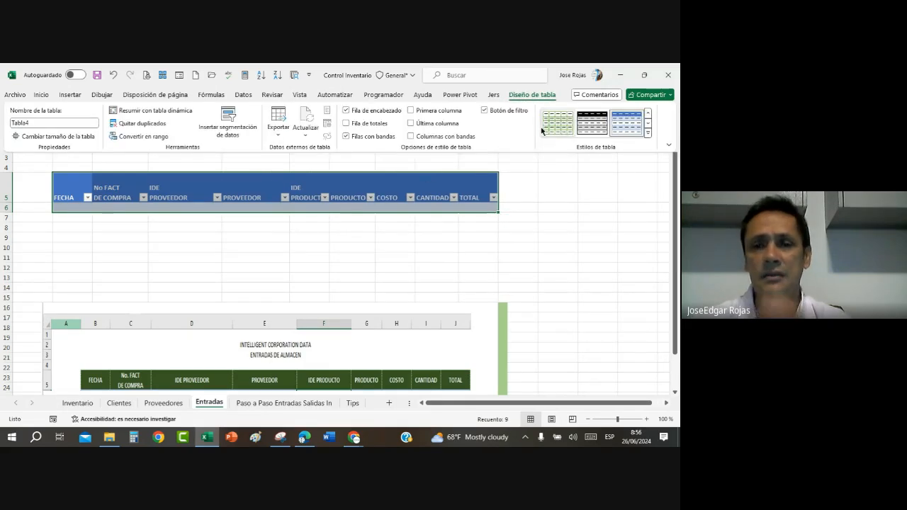
click(647, 134)
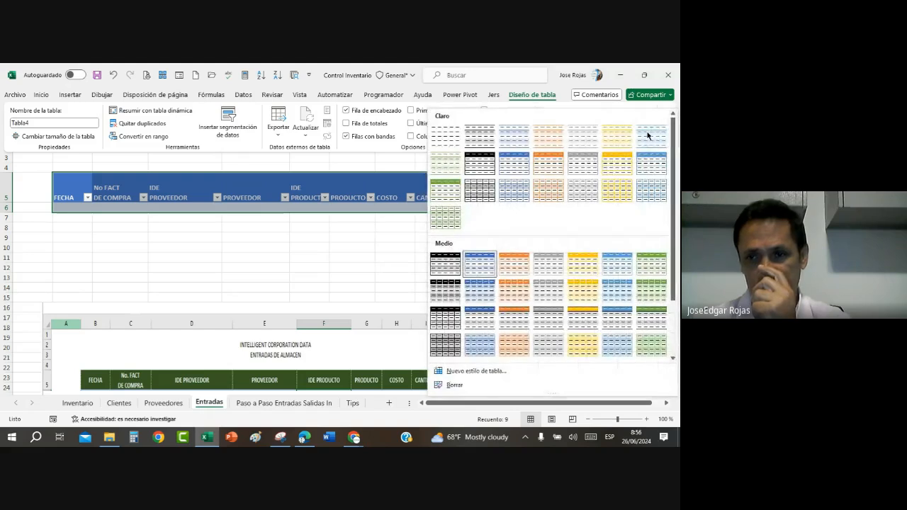
click(648, 262)
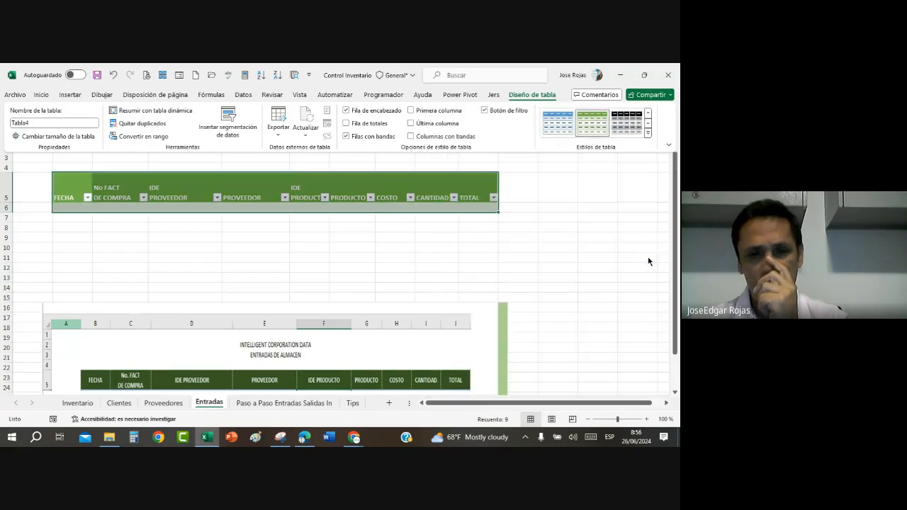
click(377, 262)
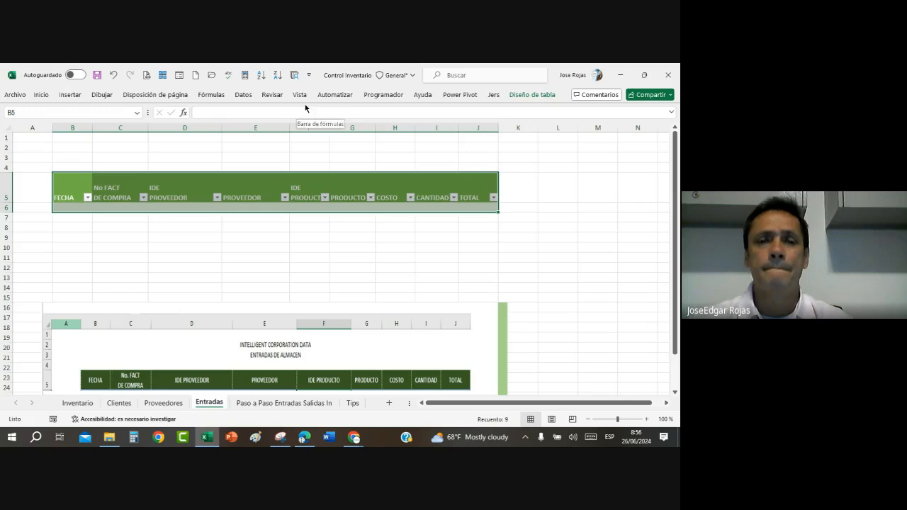
click(531, 94)
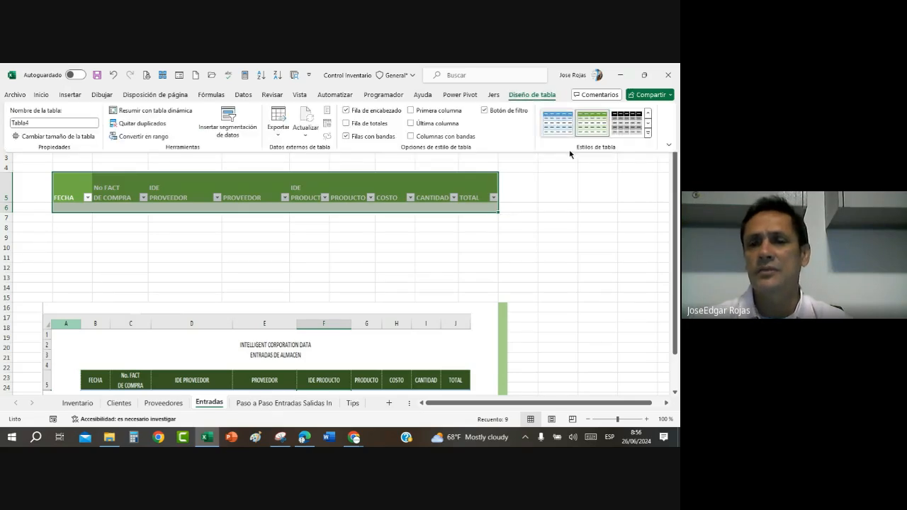
click(647, 133)
scroll(647, 290, down, 3)
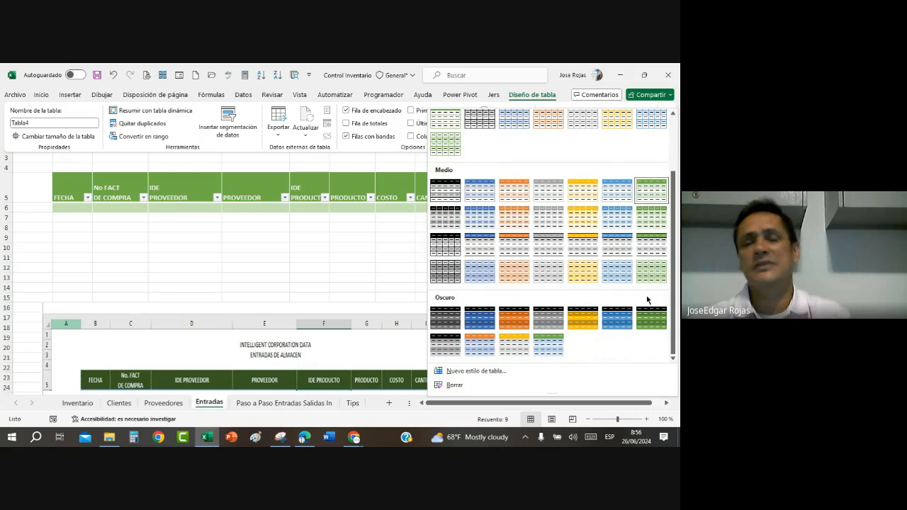
click(224, 235)
click(87, 186)
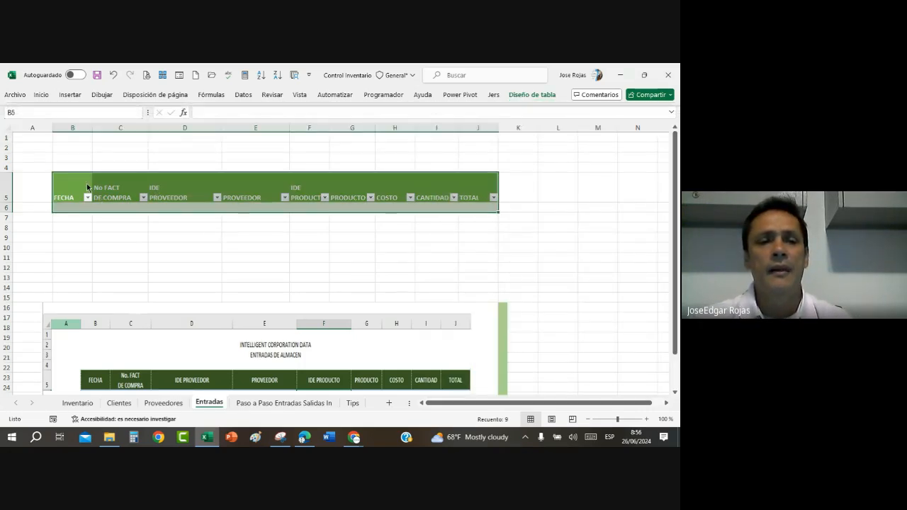
click(139, 182)
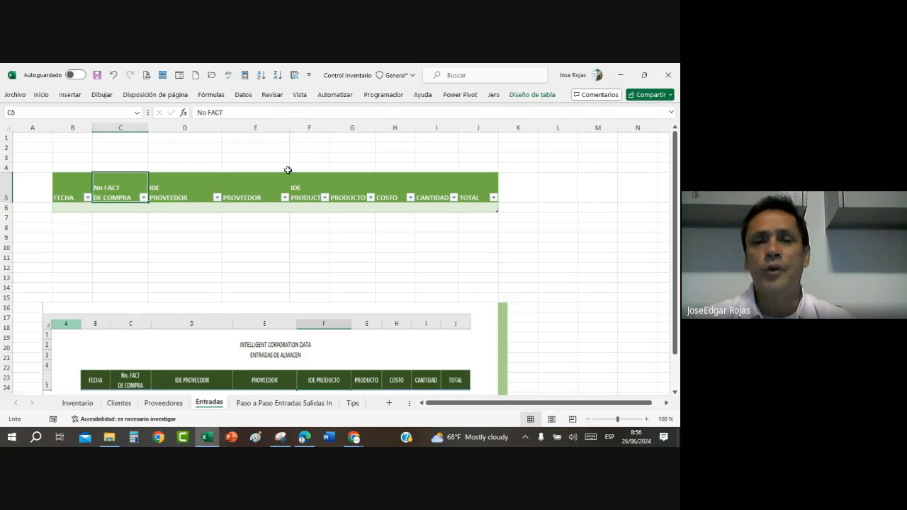
Step: Hide the gridlines on the Entradas sheet
click(299, 95)
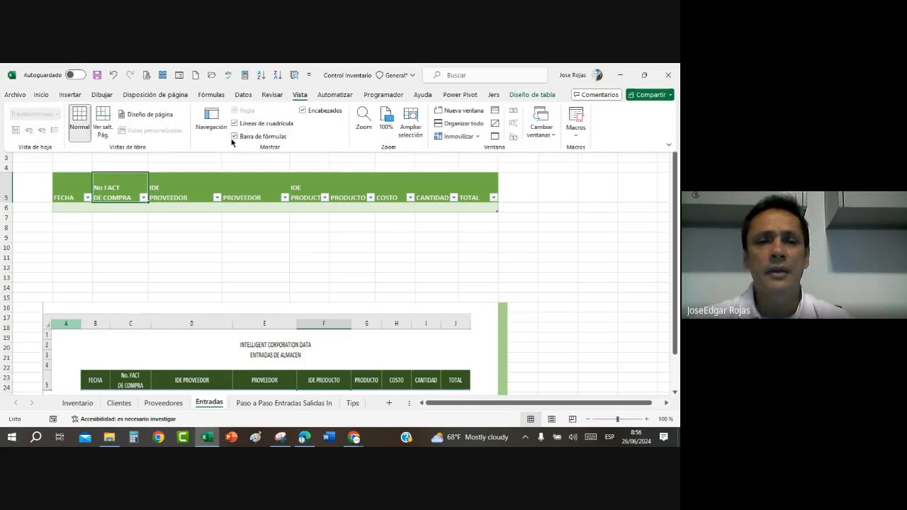
click(235, 123)
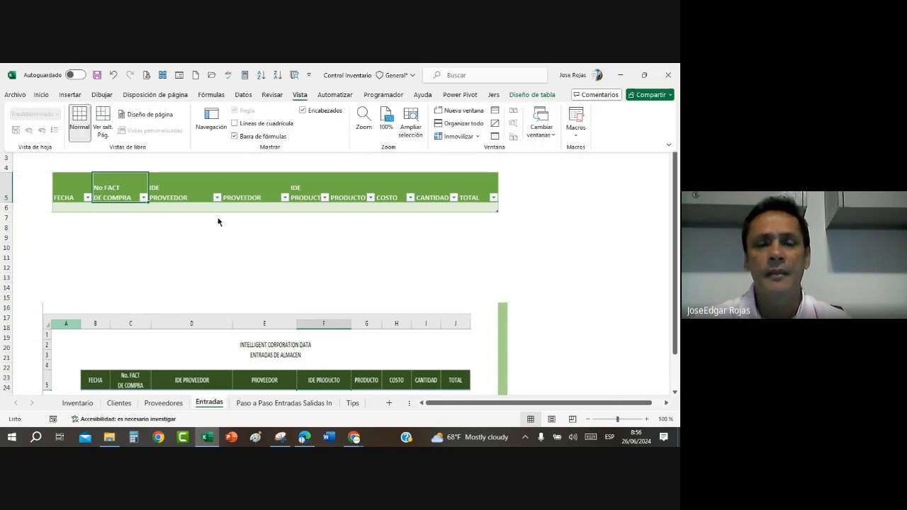
click(206, 252)
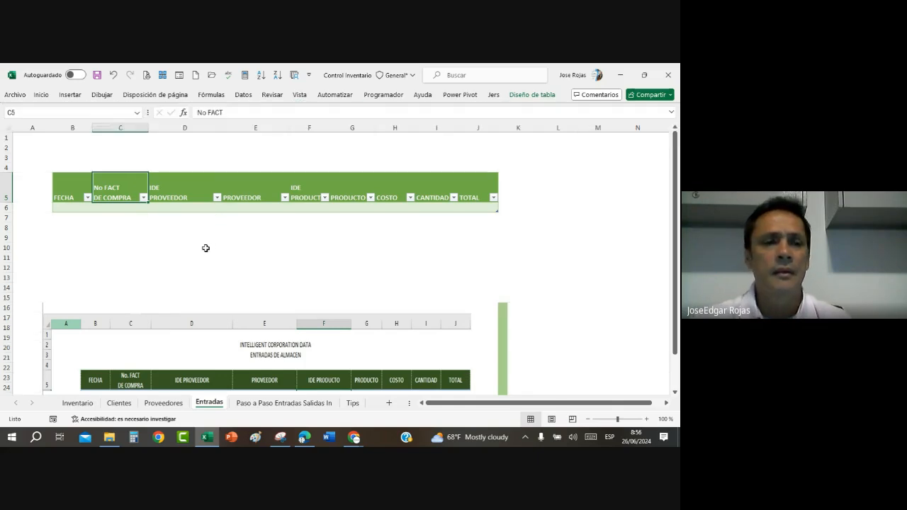
Step: Enter the title ENTRADAS DE MERCANCIA in cell B1 of the Entradas sheet and reselect that cell
click(76, 140)
text(E)
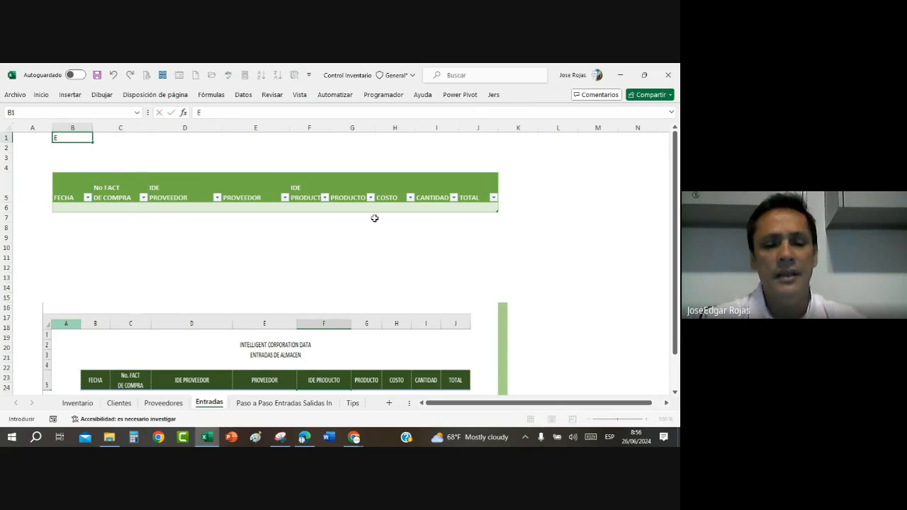
text(NTRADAS DE MER)
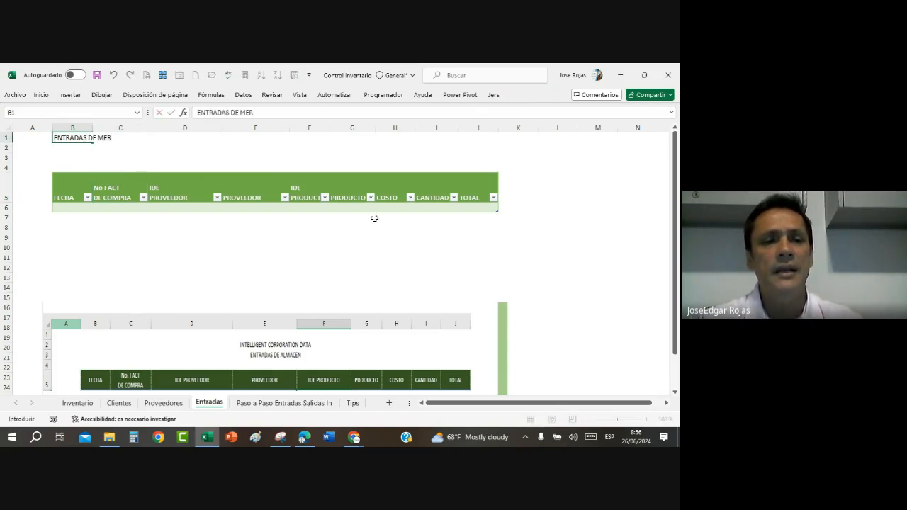
text(CANCIA)
key(Return)
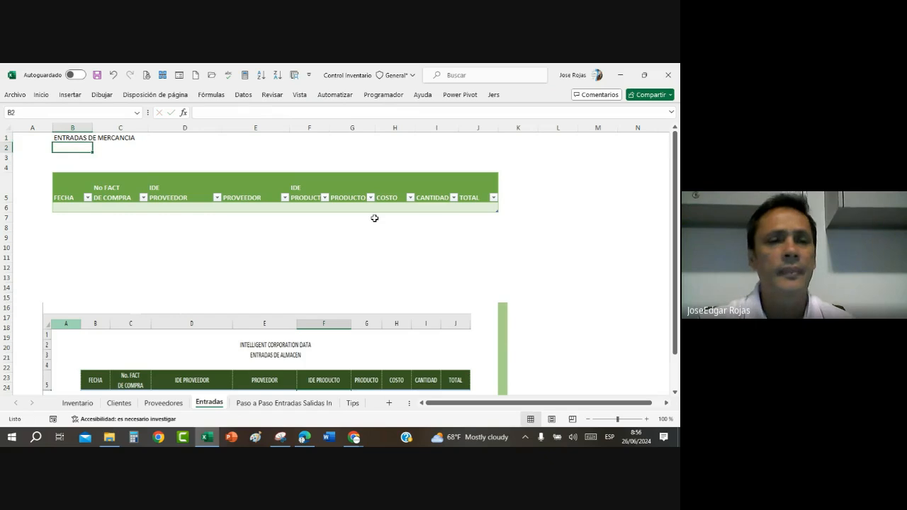
click(67, 139)
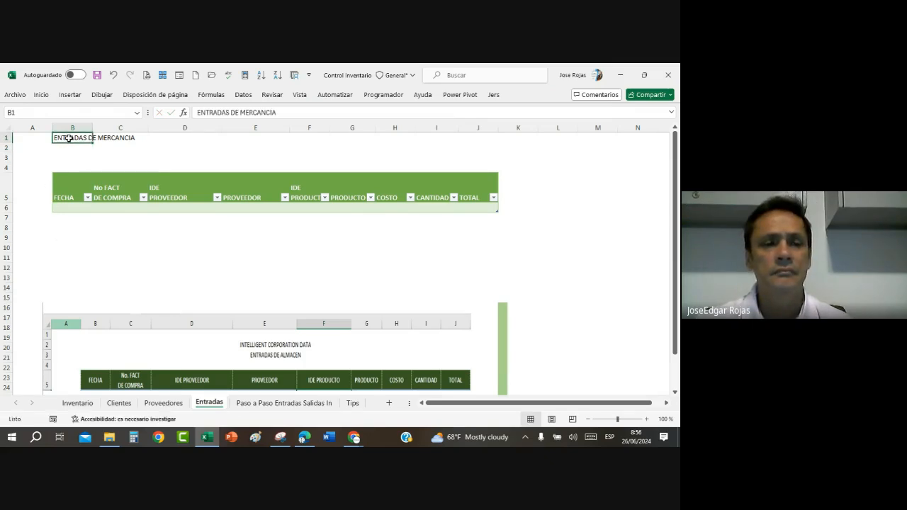
Step: Format the title in cell B1 at font size 20, bold, in the darkest green theme colour
click(41, 94)
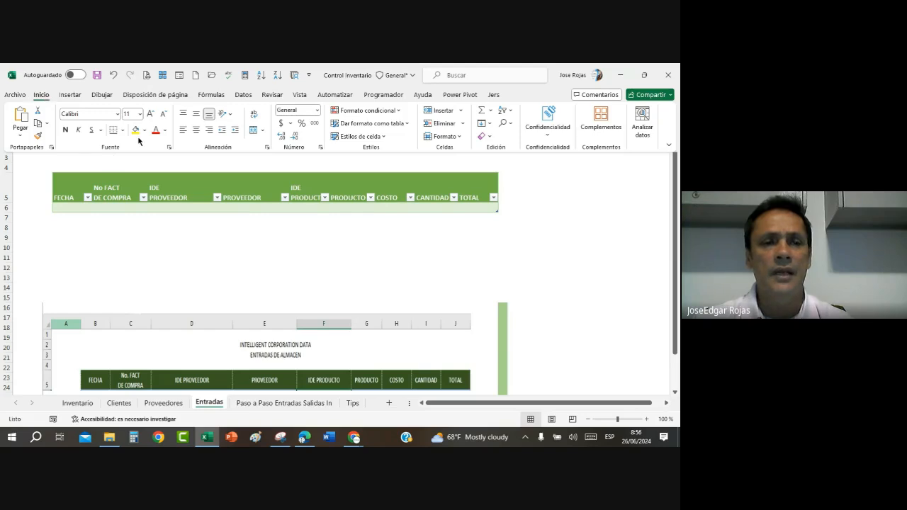
click(151, 114)
click(151, 114)
click(151, 114)
click(149, 114)
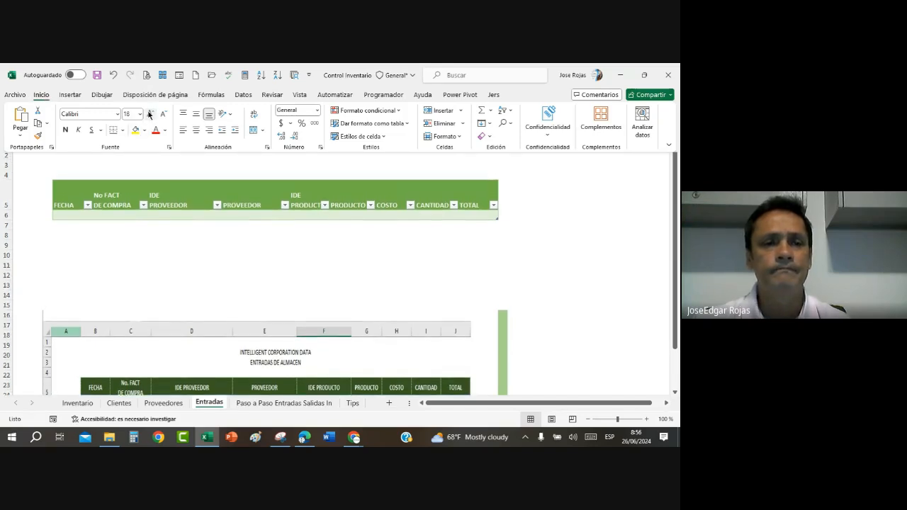
click(65, 129)
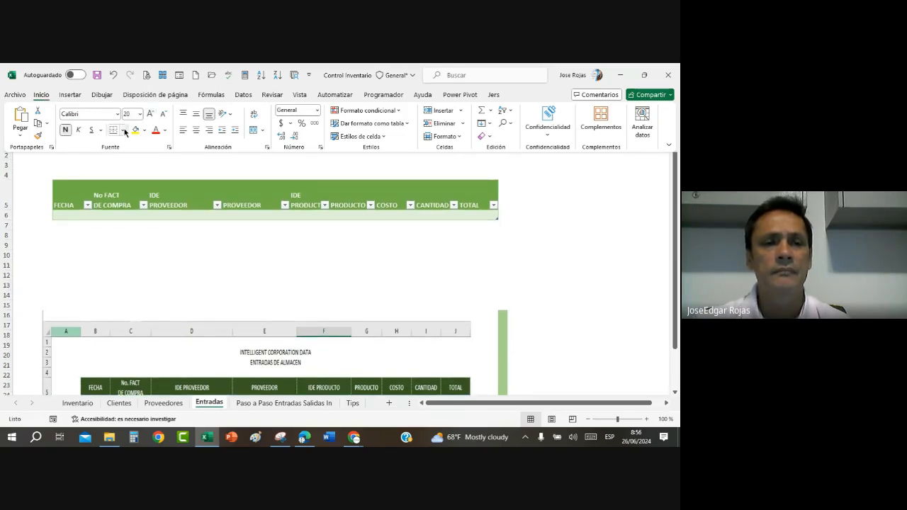
click(164, 130)
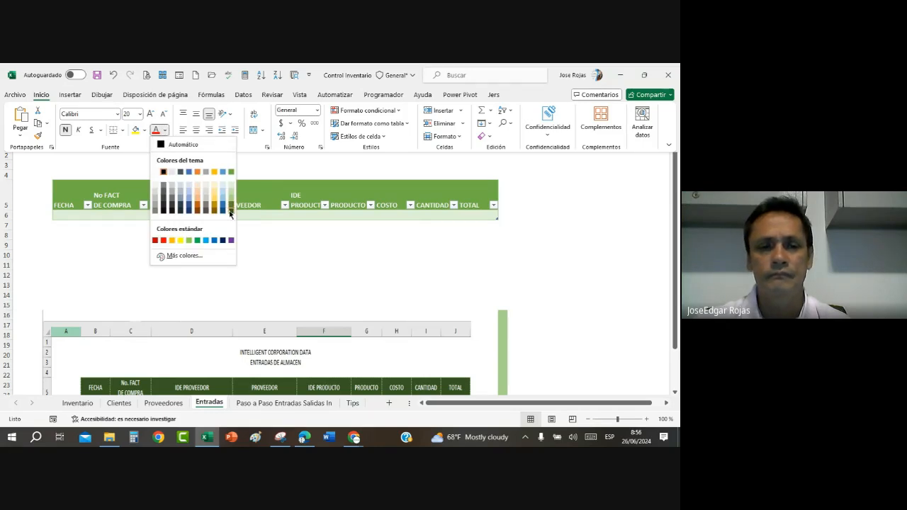
click(230, 206)
Step: Delete the reference picture below the table and make the title in B1 italic and underlined
click(245, 343)
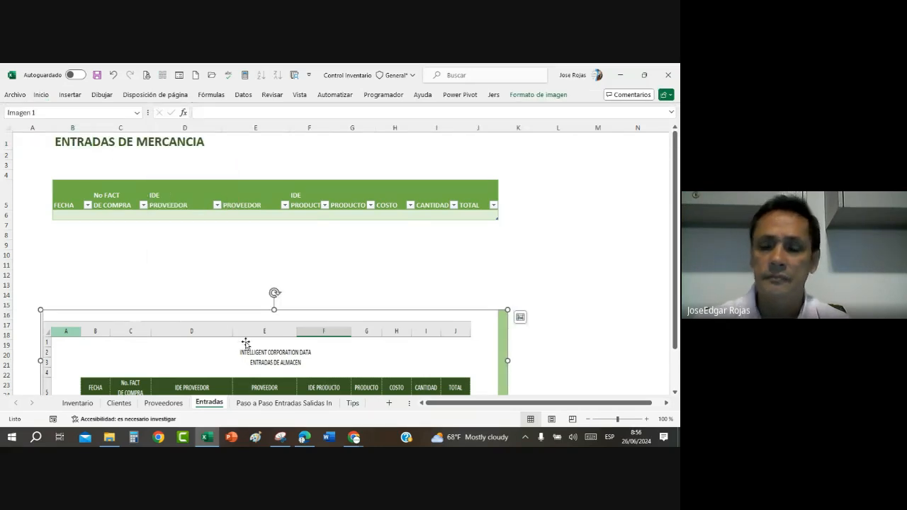
key(Delete)
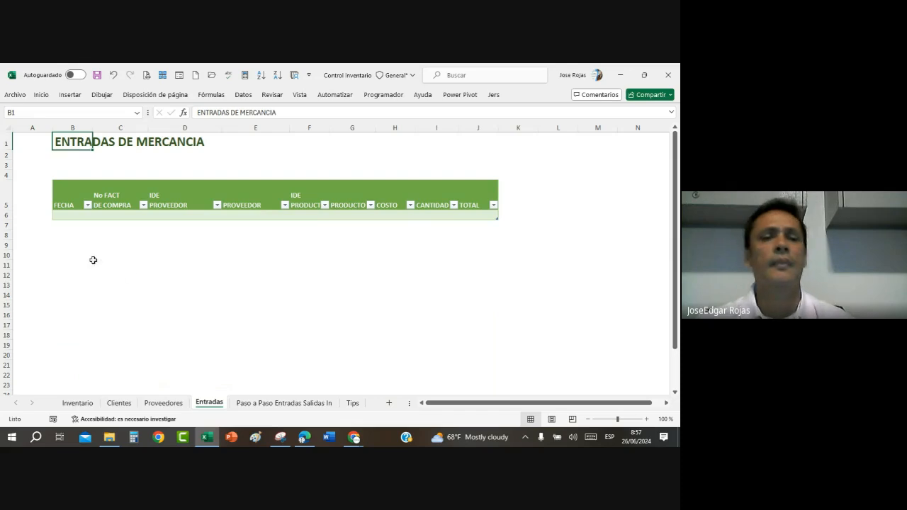
click(39, 94)
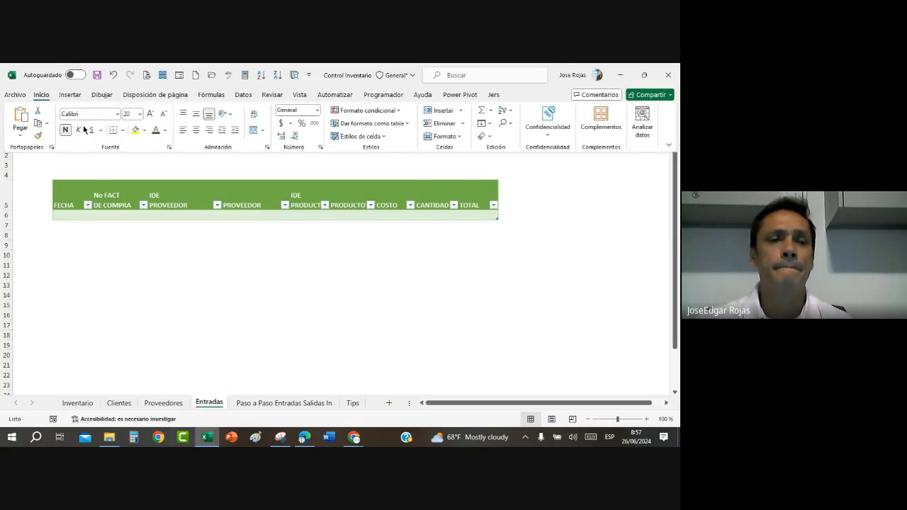
click(139, 273)
click(138, 268)
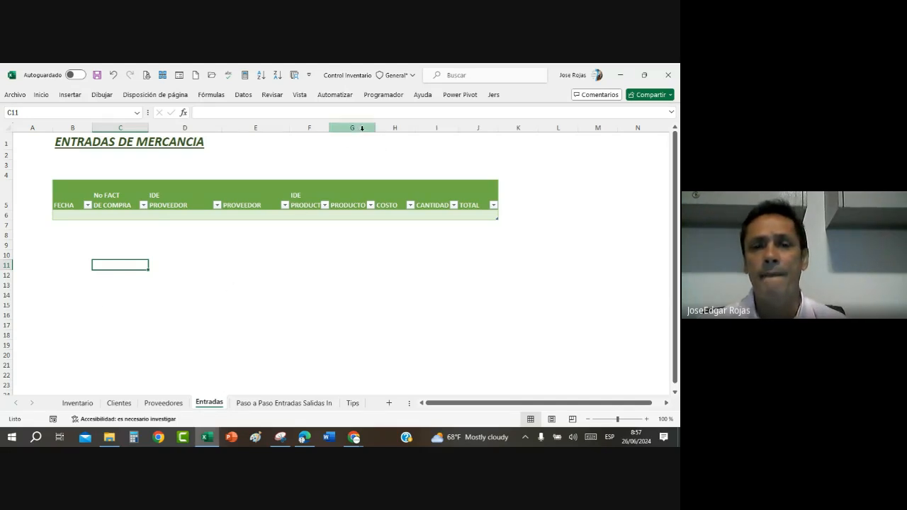
Step: Widen the PRODUCTO column G and the CANTIDAD column I of the Entradas table
drag(375, 130, 394, 131)
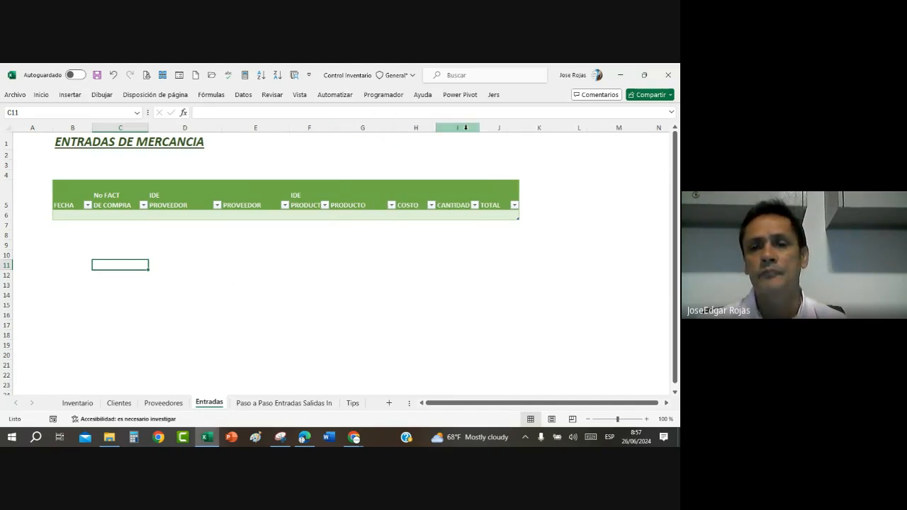
drag(476, 129, 487, 130)
click(389, 270)
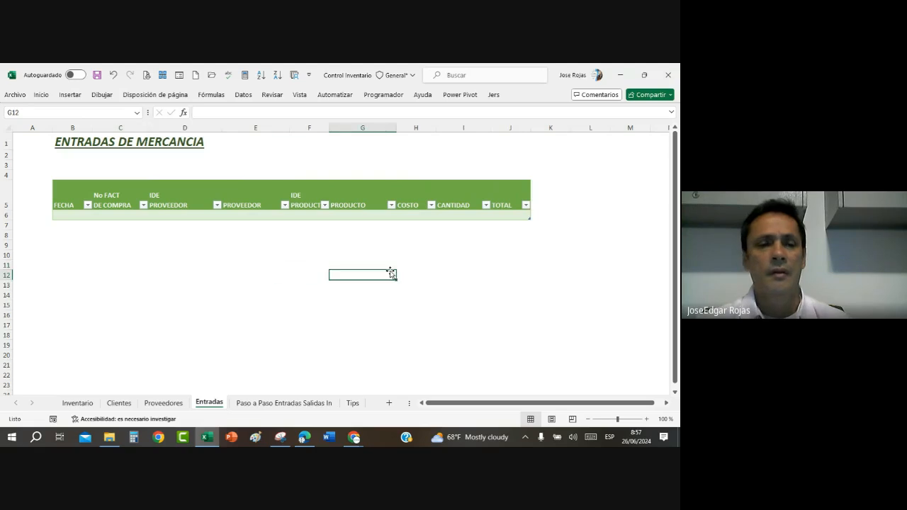
Step: Extend the Entradas table with three empty rows so that it reaches row 9
click(495, 215)
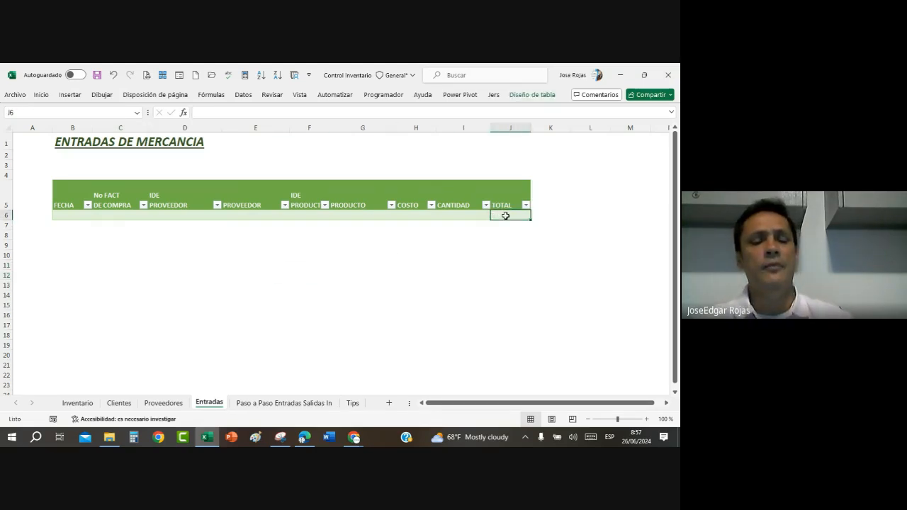
key(Tab)
key(Tab)
key(Tab)
key(Tab)
key(Tab)
key(Tab)
key(Tab)
key(Tab)
key(Tab)
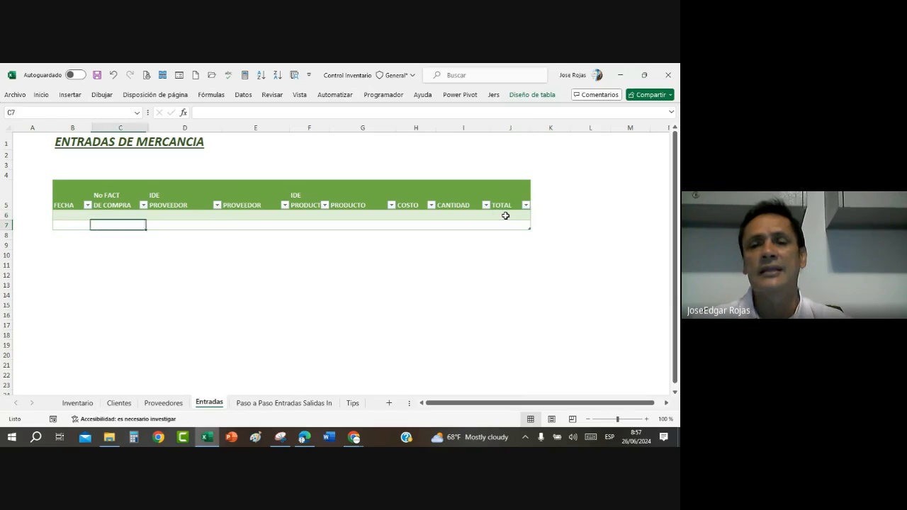
key(Tab)
key(Tab)
key(Tab)
key(Tab)
key(Tab)
key(Tab)
key(Tab)
key(Tab)
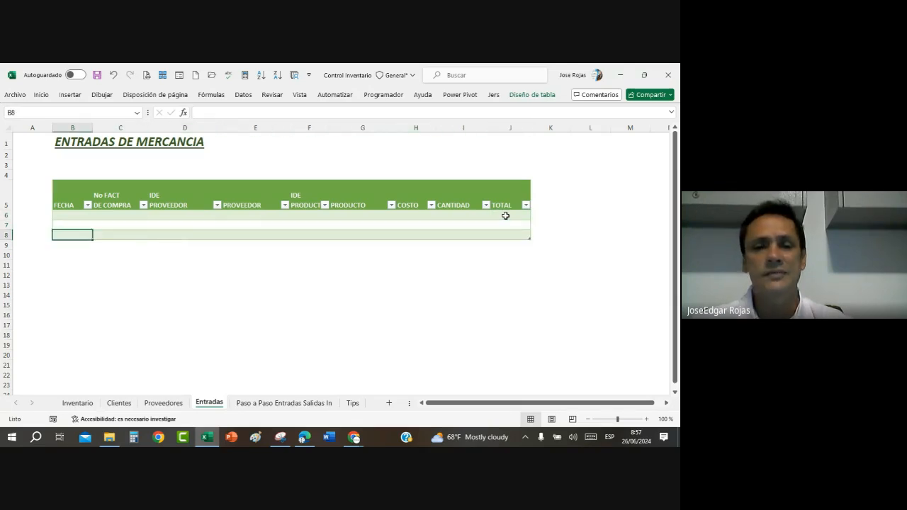
key(Tab)
key(Tab)
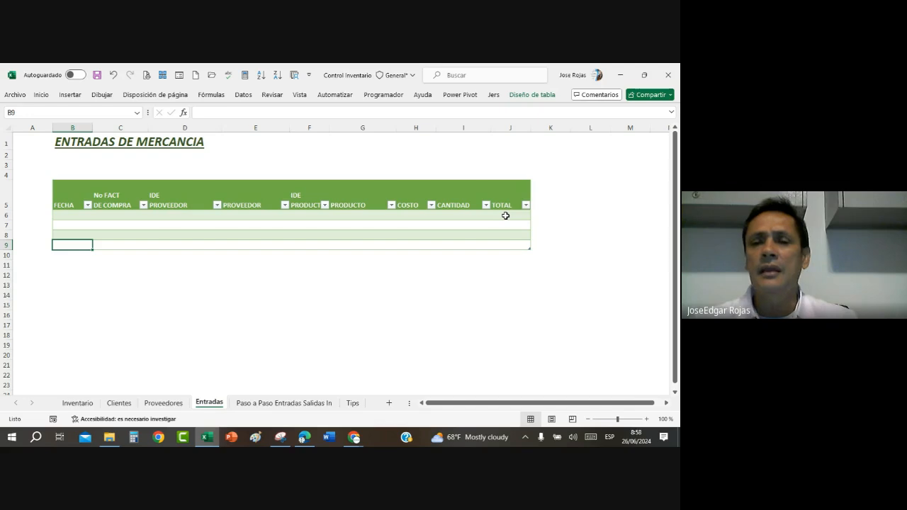
Step: Widen the FECHA column B of the Entradas table
click(516, 215)
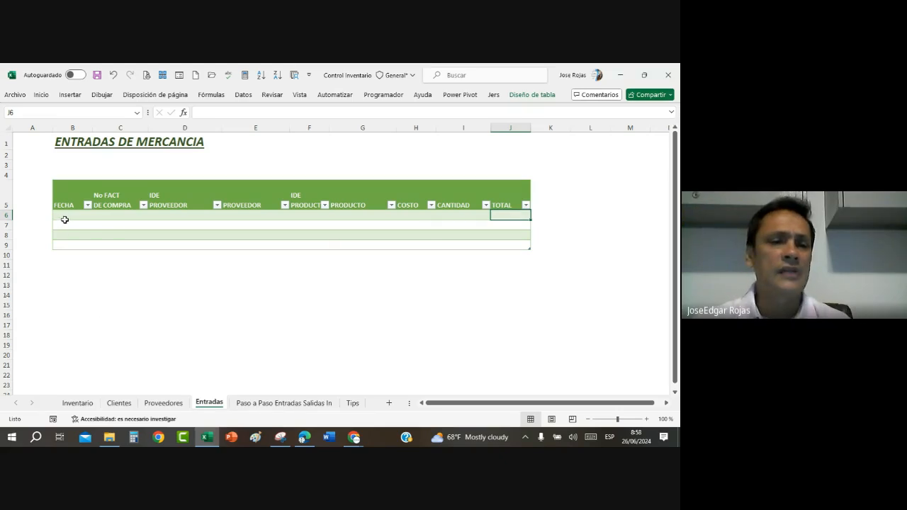
drag(68, 215, 67, 243)
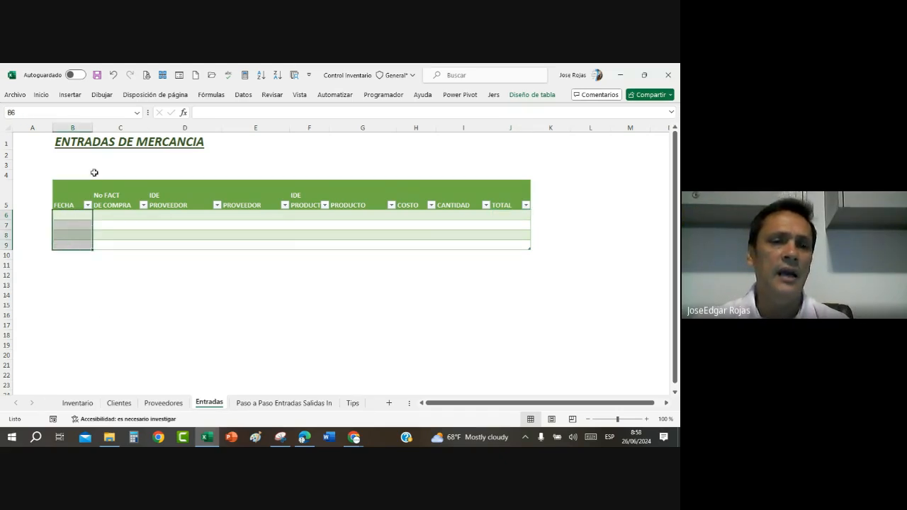
drag(92, 128, 113, 130)
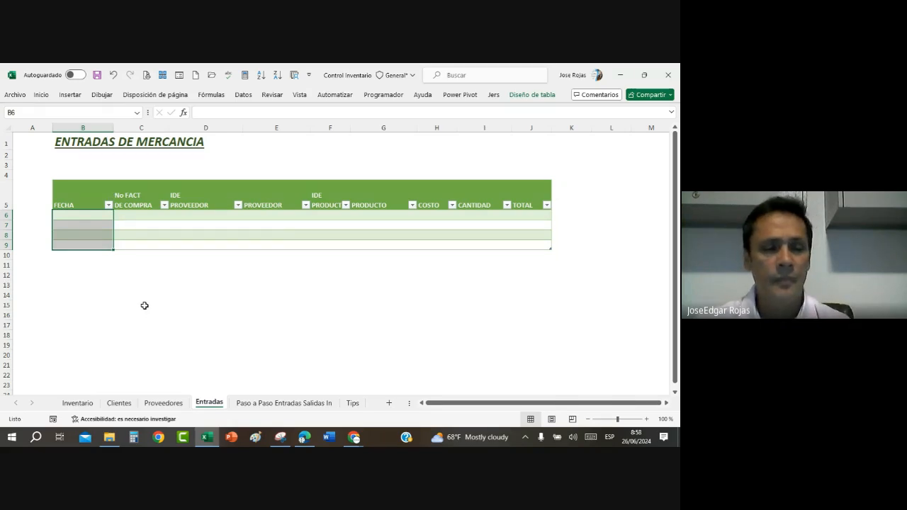
click(92, 283)
Step: Start a data validation rule for the FECHA cells B6:B9 that allows only Fecha values
click(83, 213)
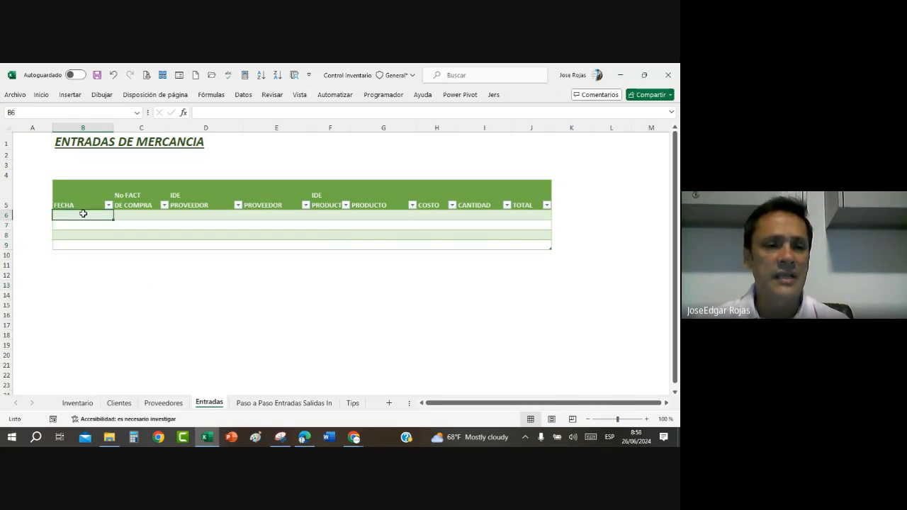
drag(83, 213, 82, 244)
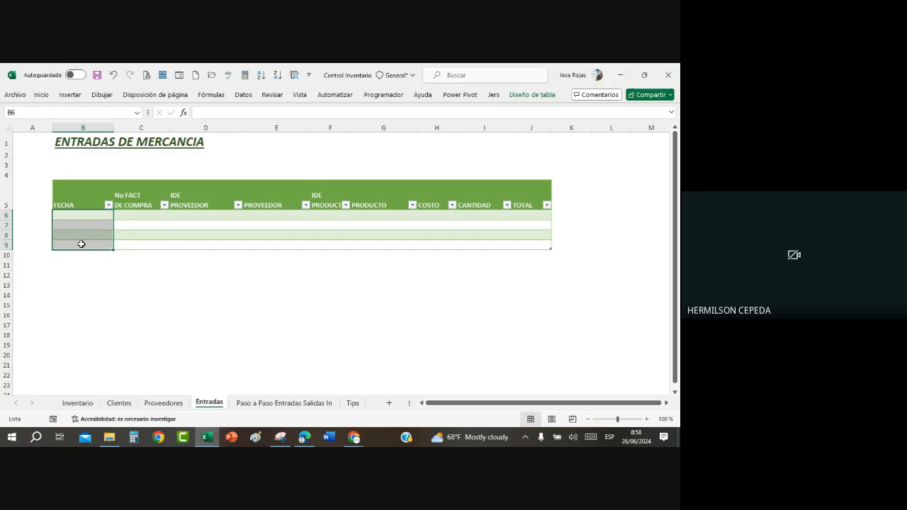
click(244, 95)
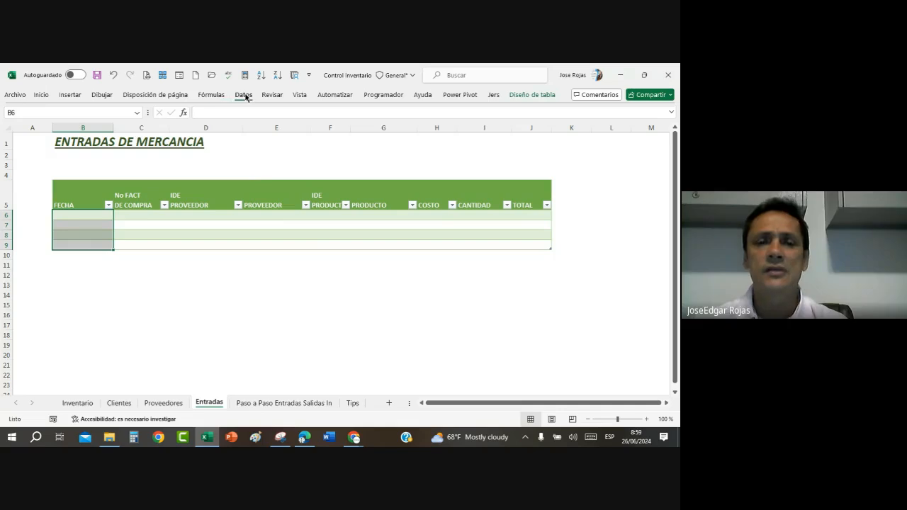
click(462, 136)
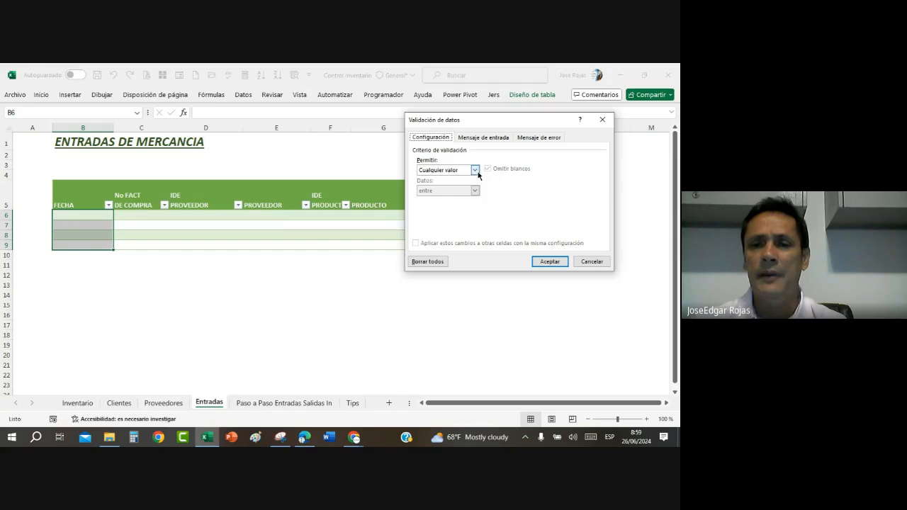
click(475, 171)
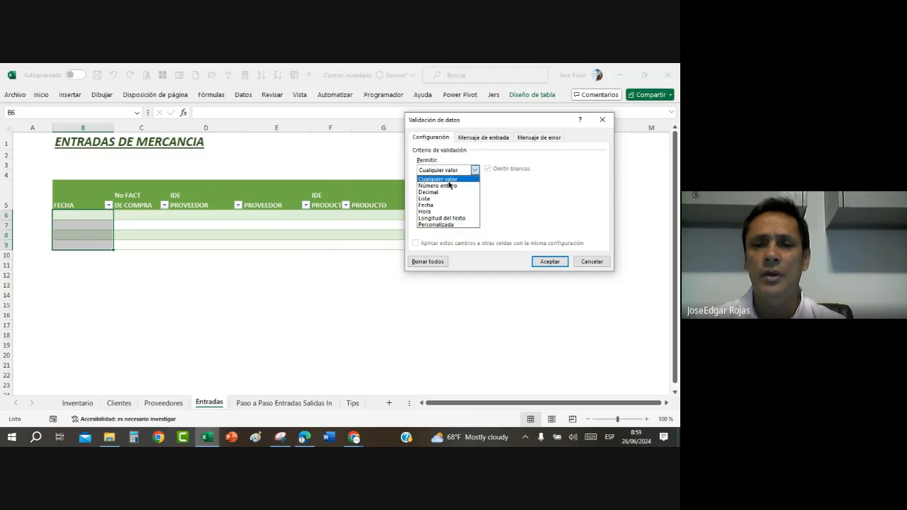
click(431, 205)
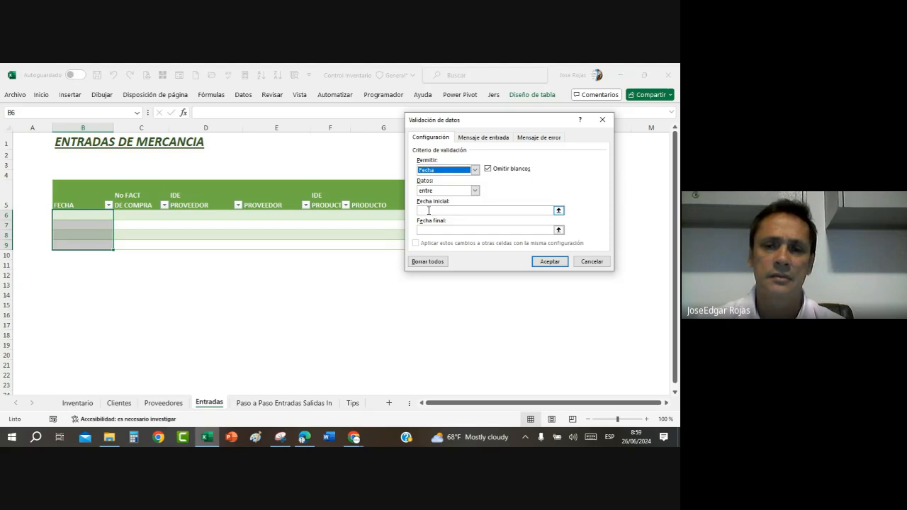
Step: Set the date criterion to mayor o igual que with the initial date 01/01/2024
click(474, 191)
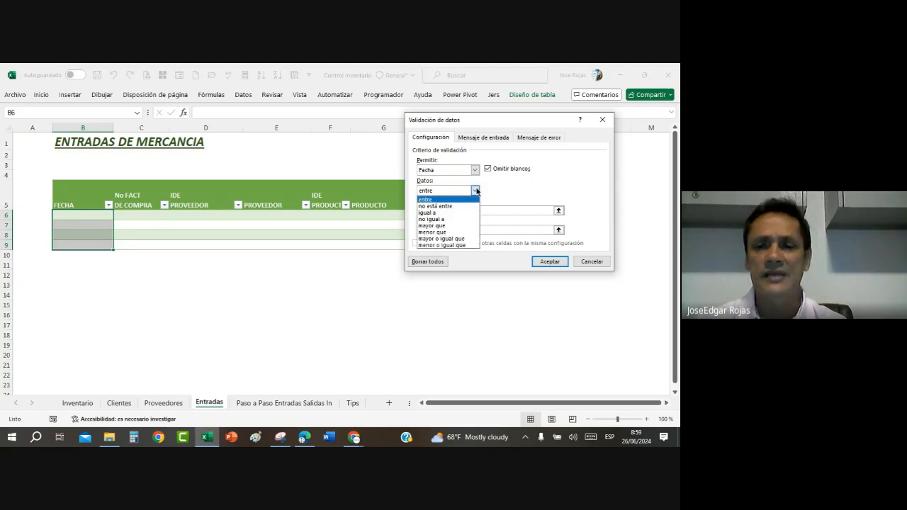
click(450, 239)
click(448, 209)
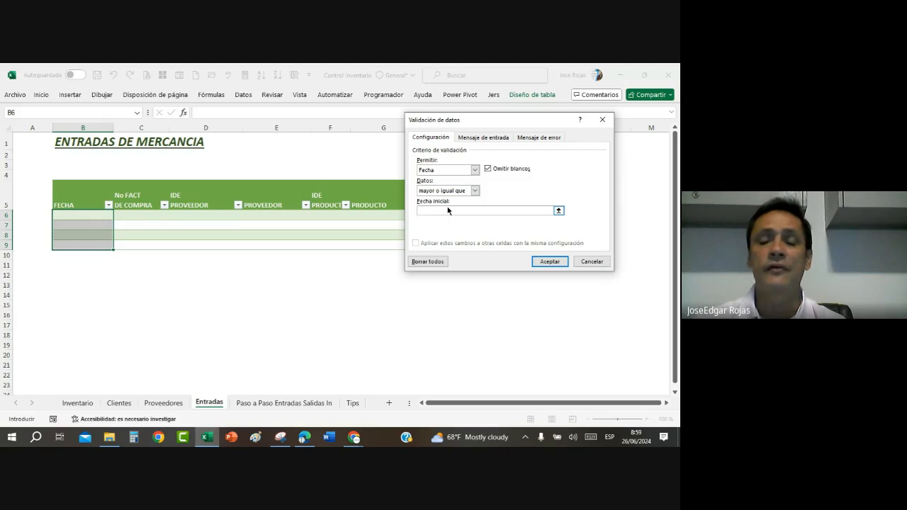
text(0)
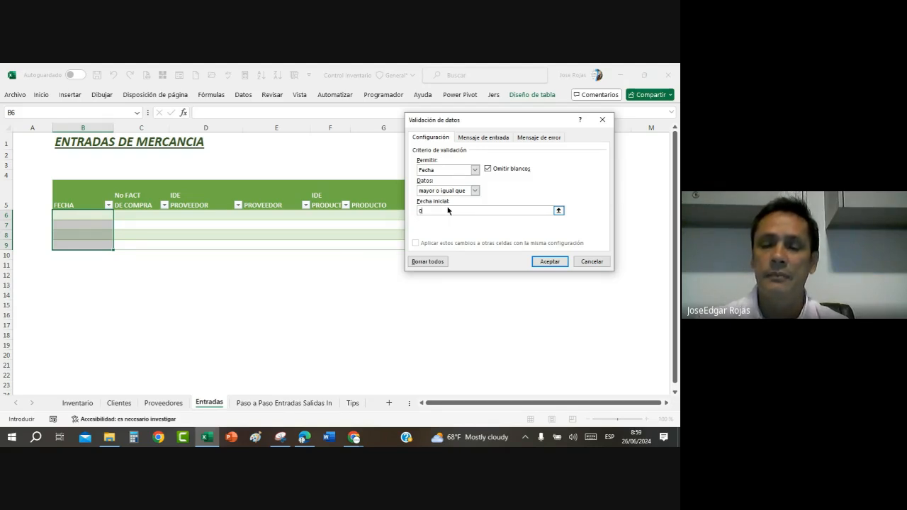
text(1/0)
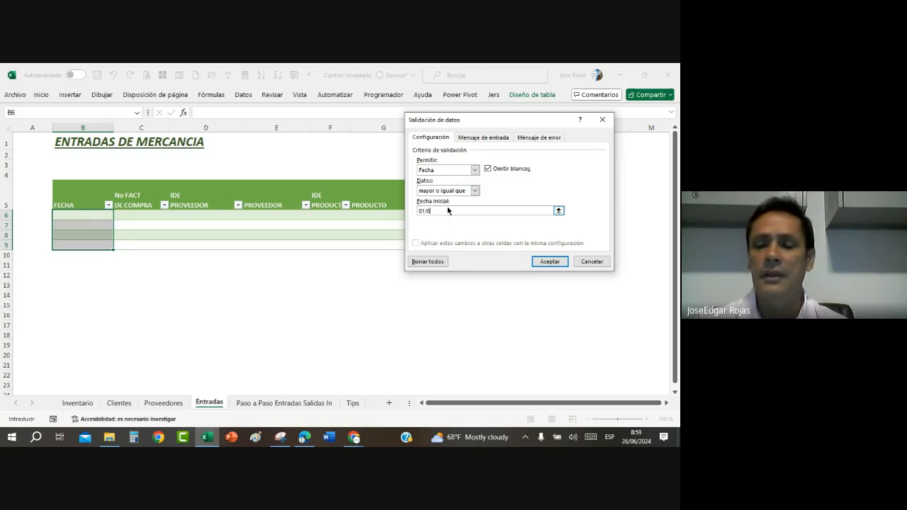
text(1/2024)
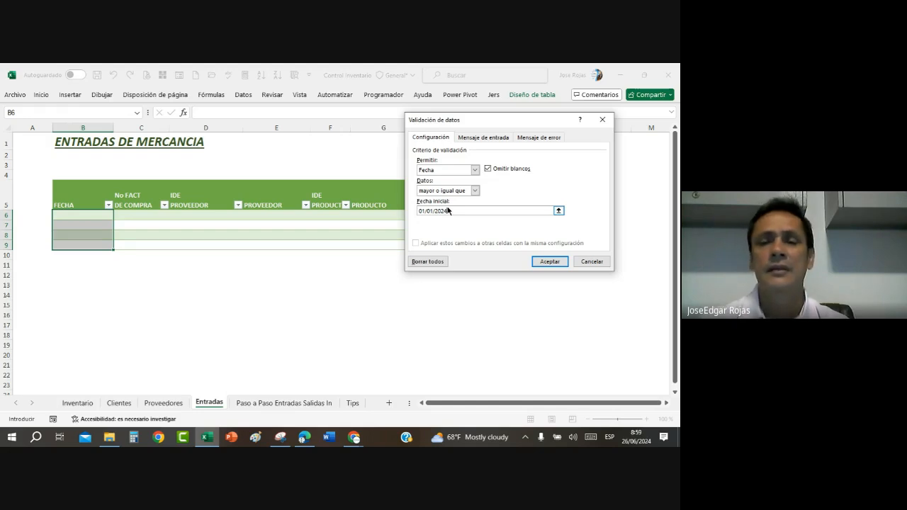
Step: Give the validation's error alert the title DATO NO VALIDO, keeping the Alto style
click(550, 138)
click(531, 184)
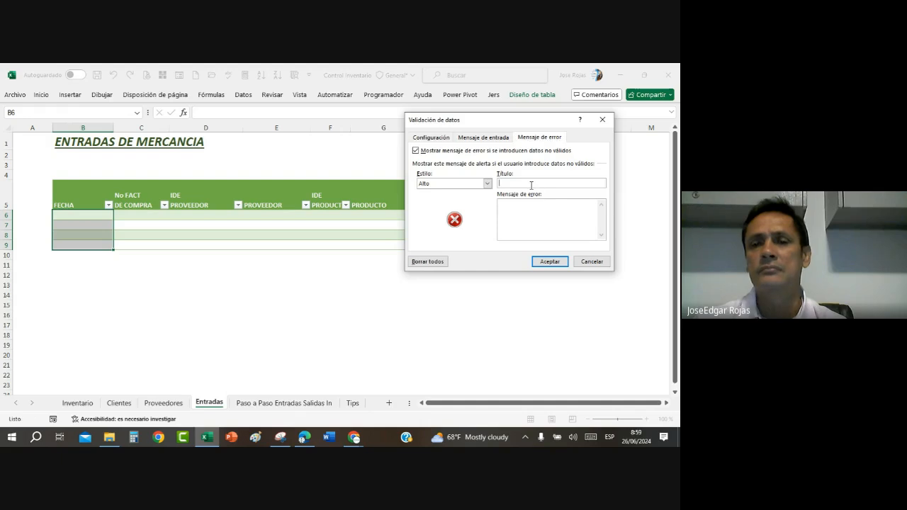
text(DATO N)
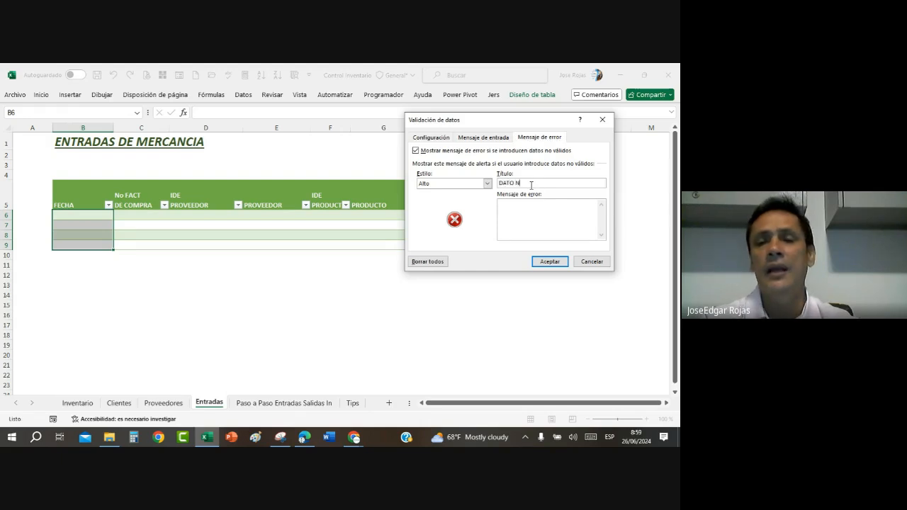
text(O VAL)
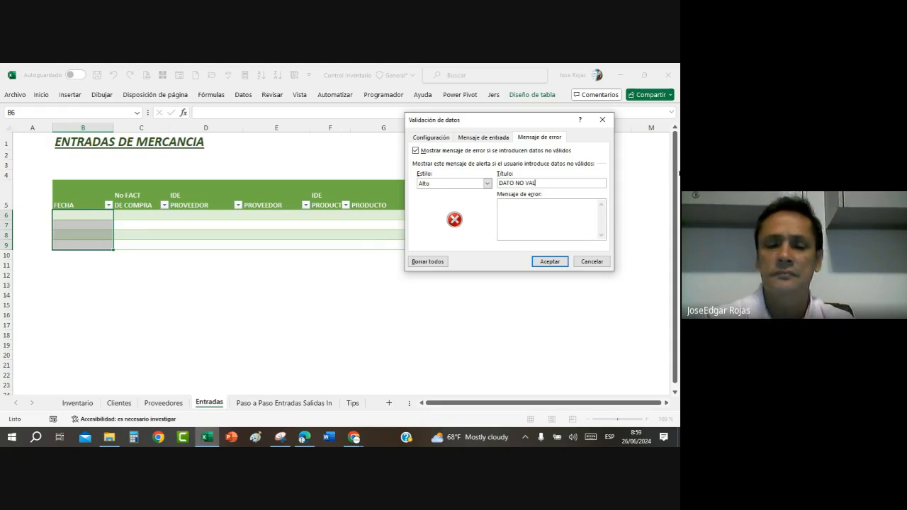
text(IDO)
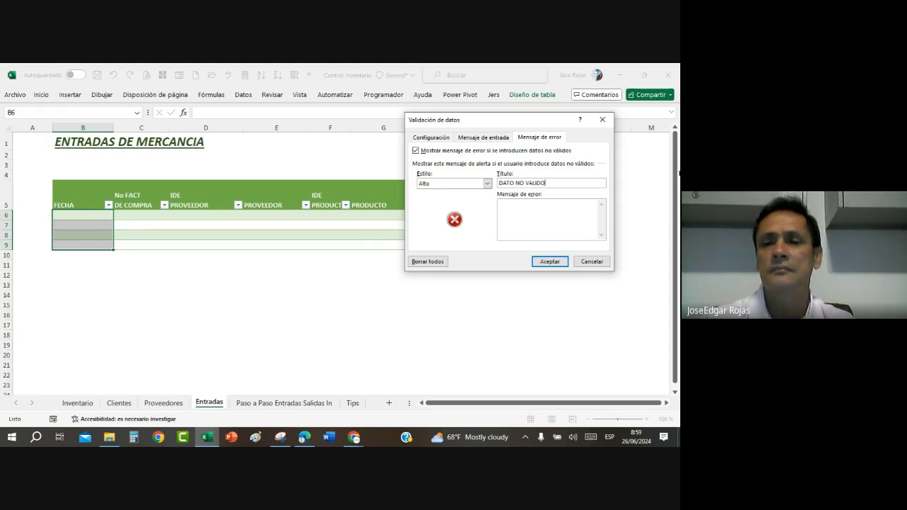
Step: Write the validation's error message as "Este campo acepta solo fechasa paritr del año 2024"
click(508, 219)
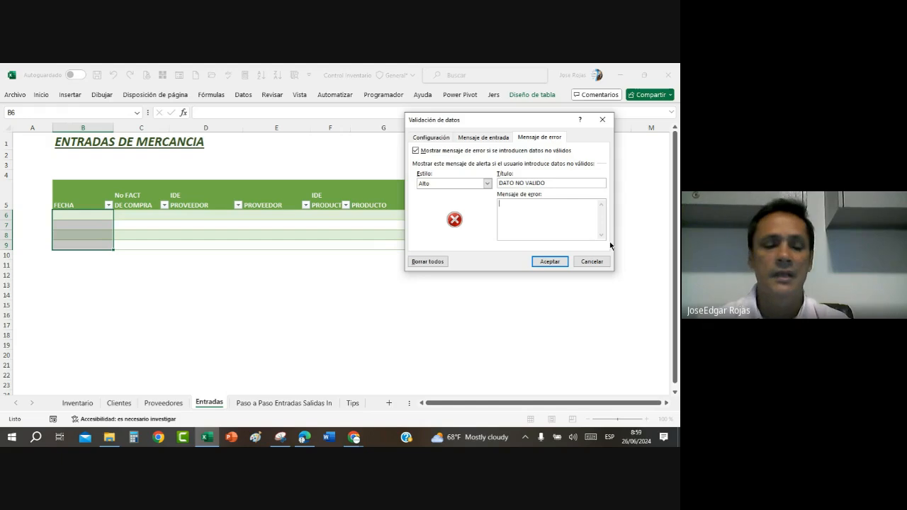
text(este)
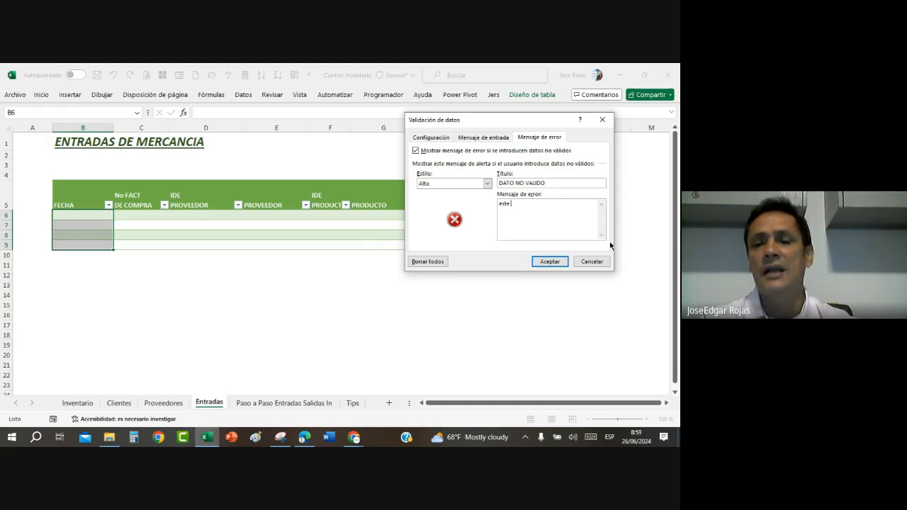
key(BackSpace)
key(BackSpace)
key(BackSpace)
key(BackSpace)
text(Es)
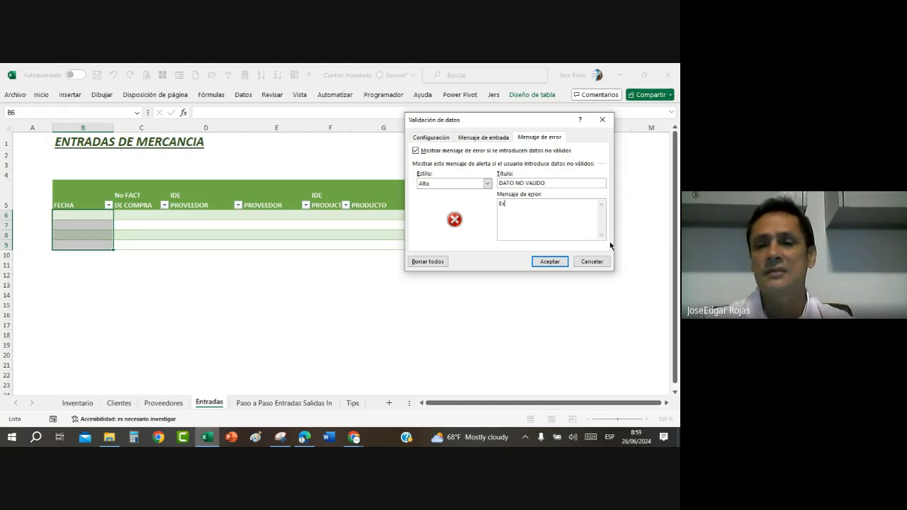
text(te camp)
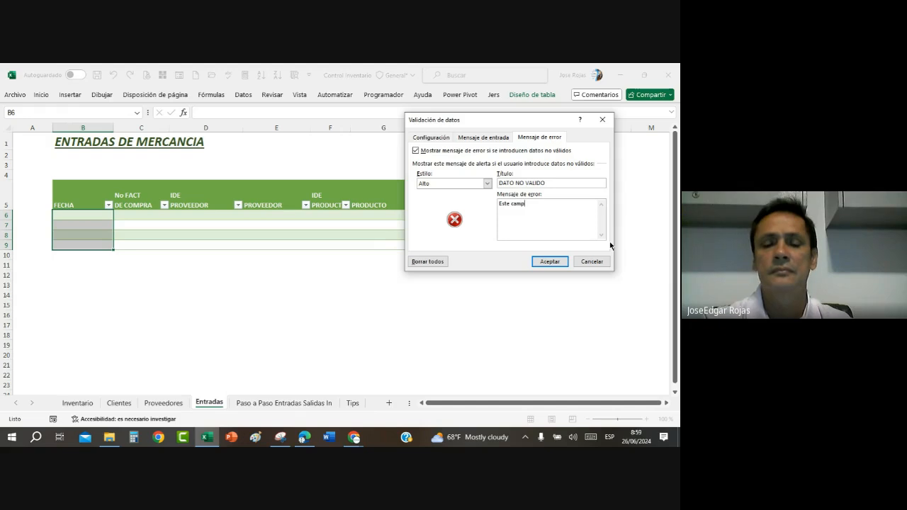
text(o acep)
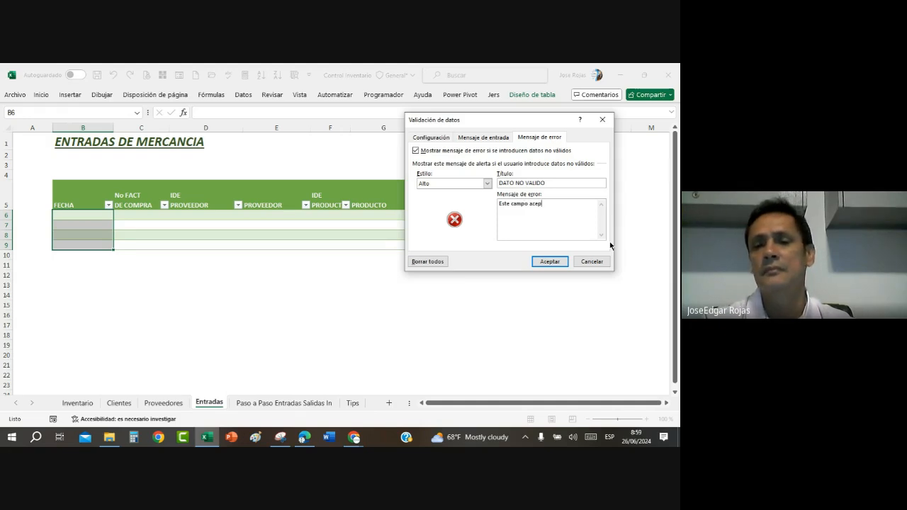
text(ta so)
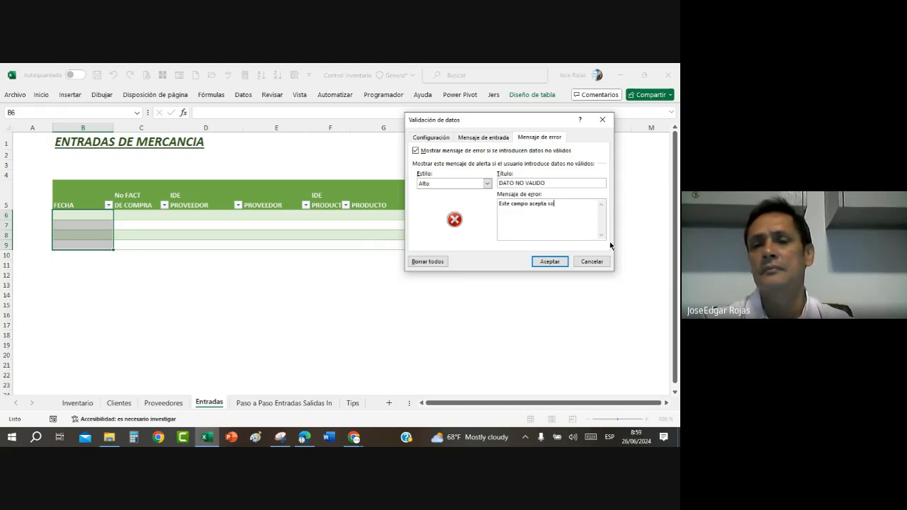
text(lo fechas)
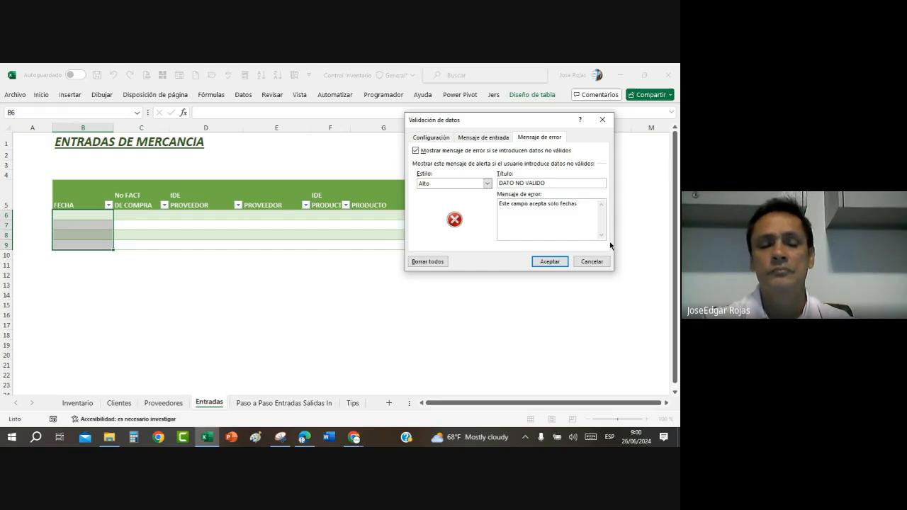
text(a partir)
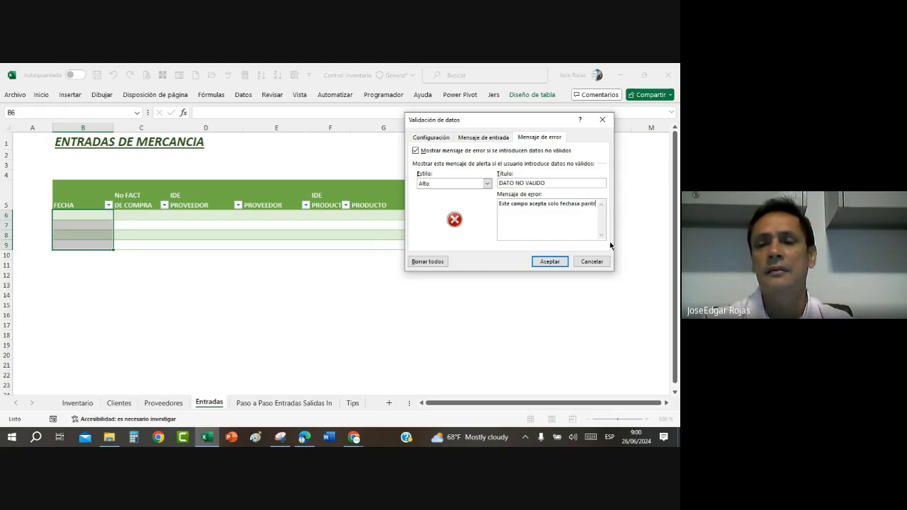
text( del a)
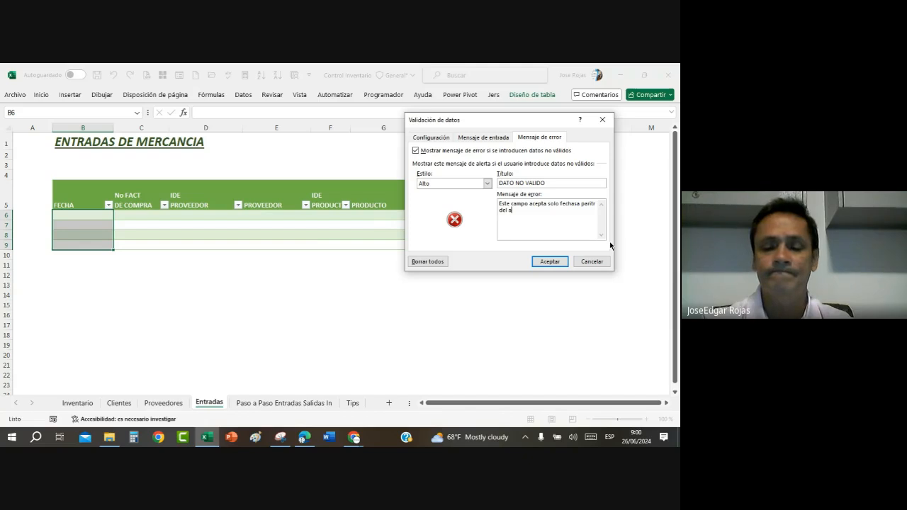
text(ñ)
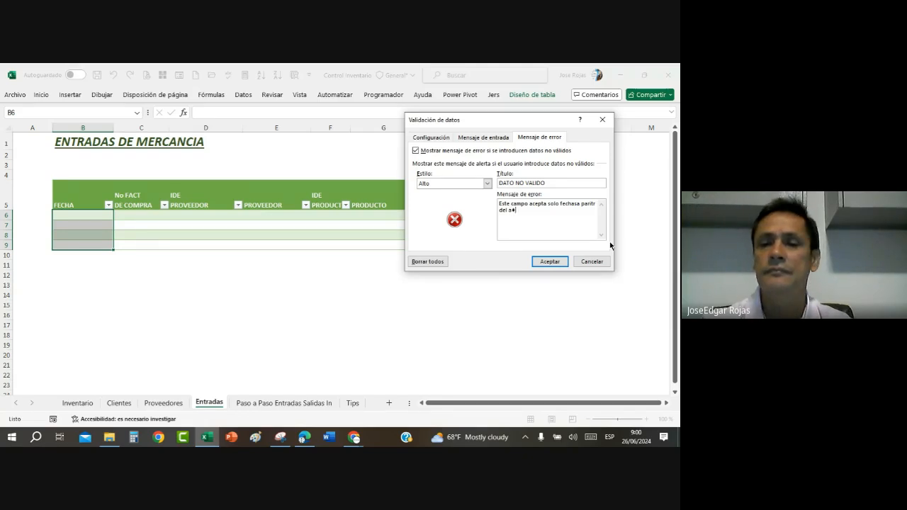
key(BackSpace)
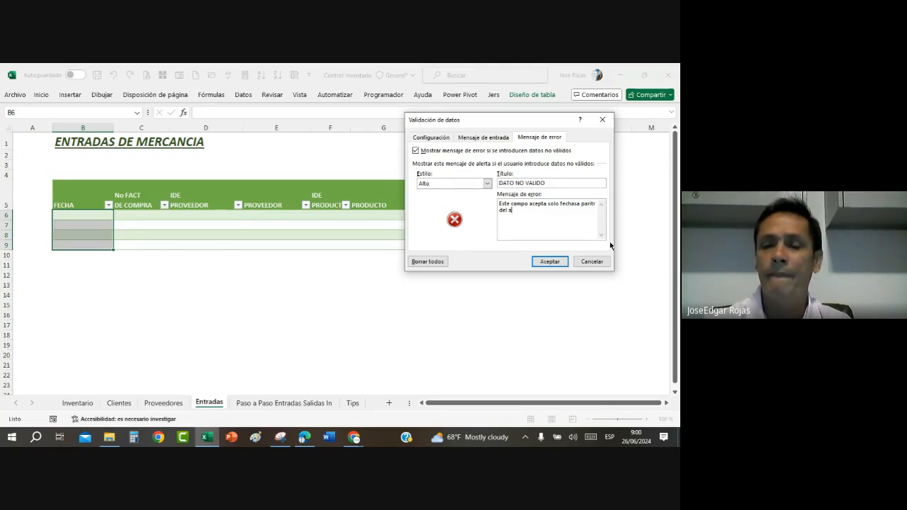
text(ñ)
key(BackSpace)
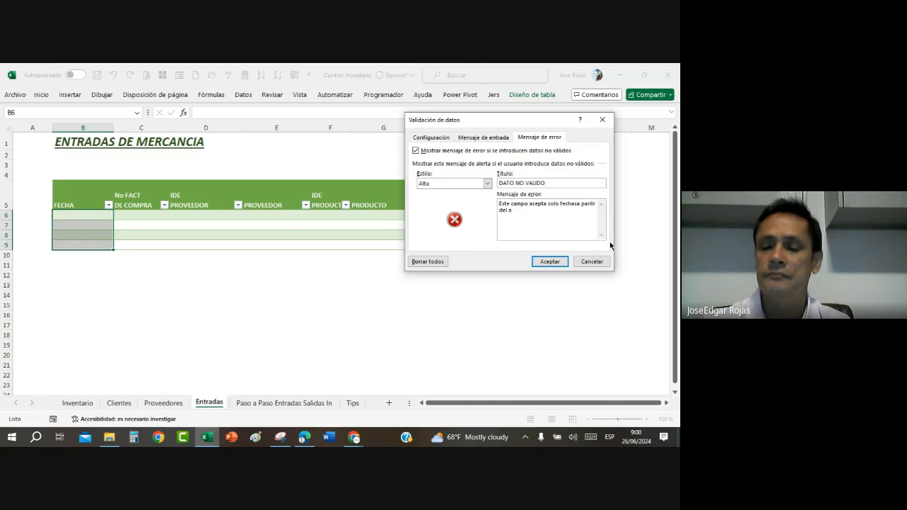
text(ño )
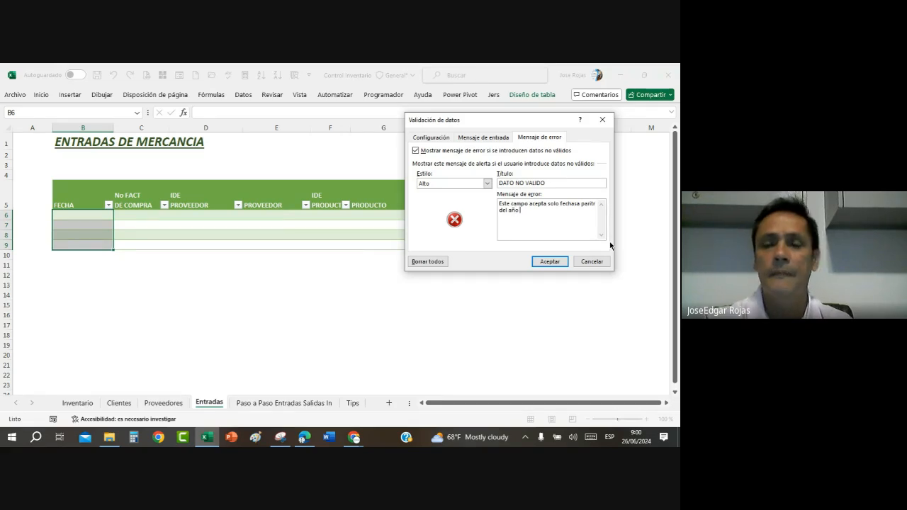
text(2024)
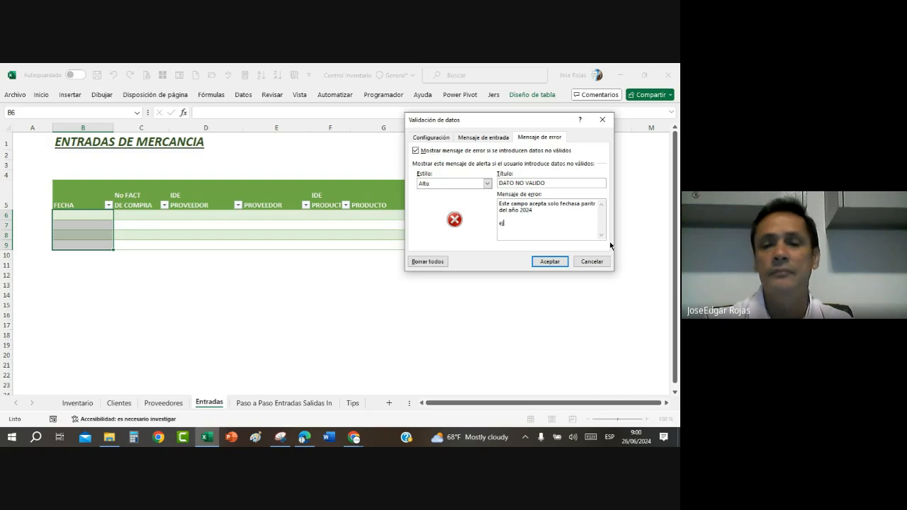
Step: Add the example line "Ej: 26/01/2024" to the error message and apply the validation rule to the FECHA cells
key(BackSpace)
key(BackSpace)
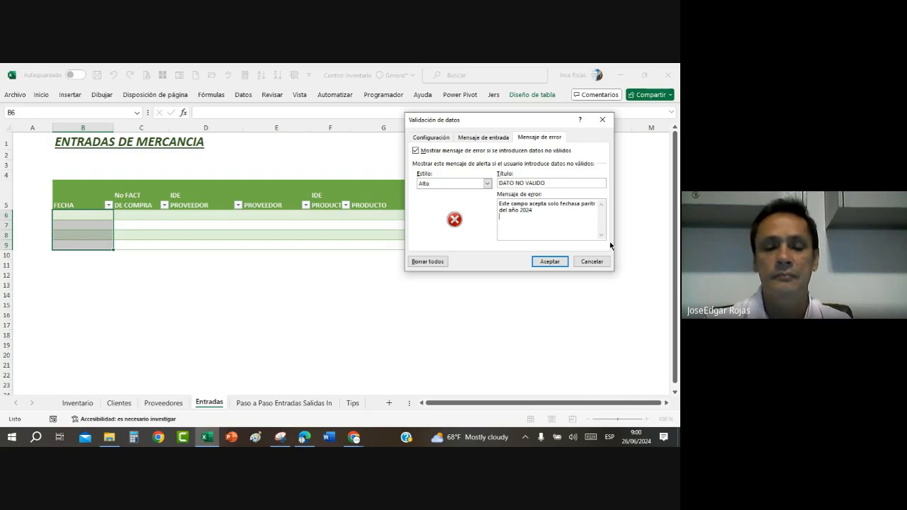
text(E)
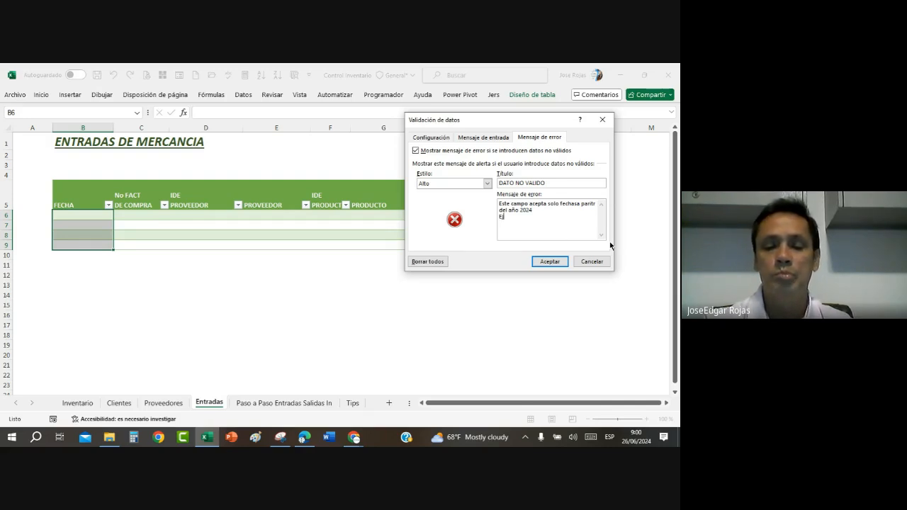
text(je)
key(BackSpace)
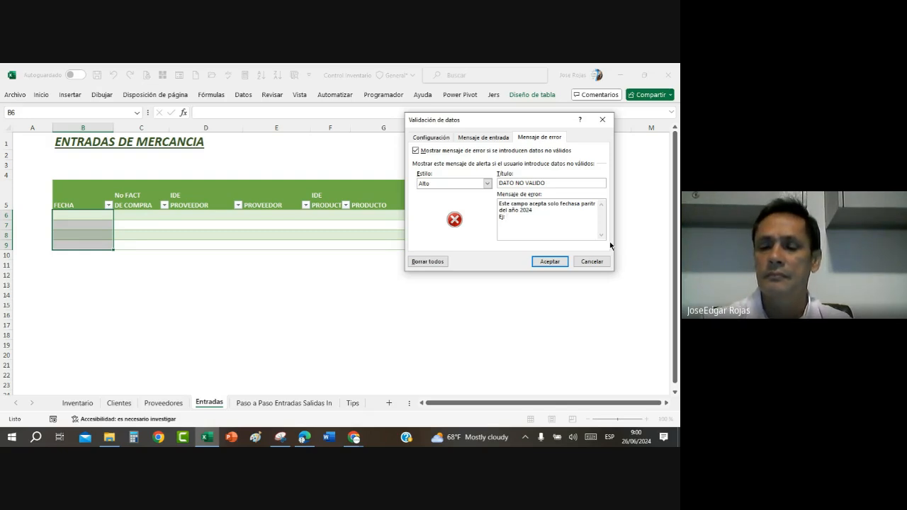
text(: 26/0)
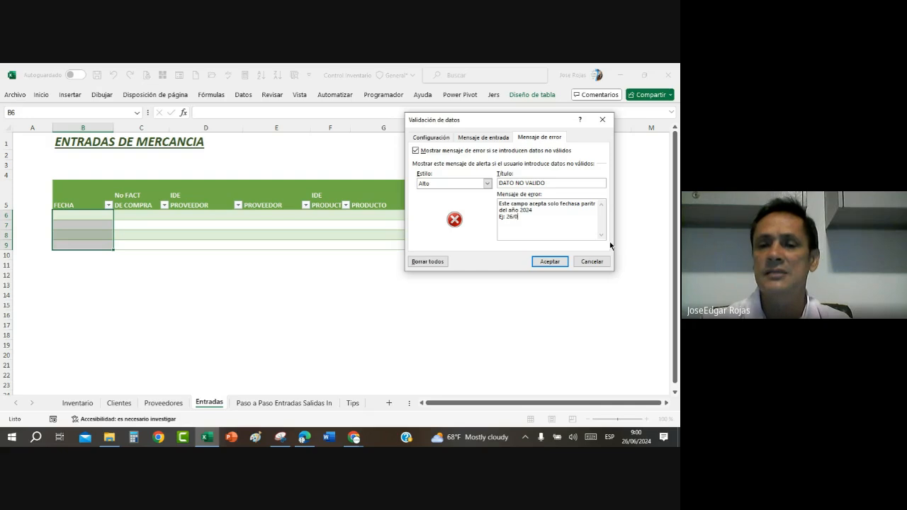
text(1/2024)
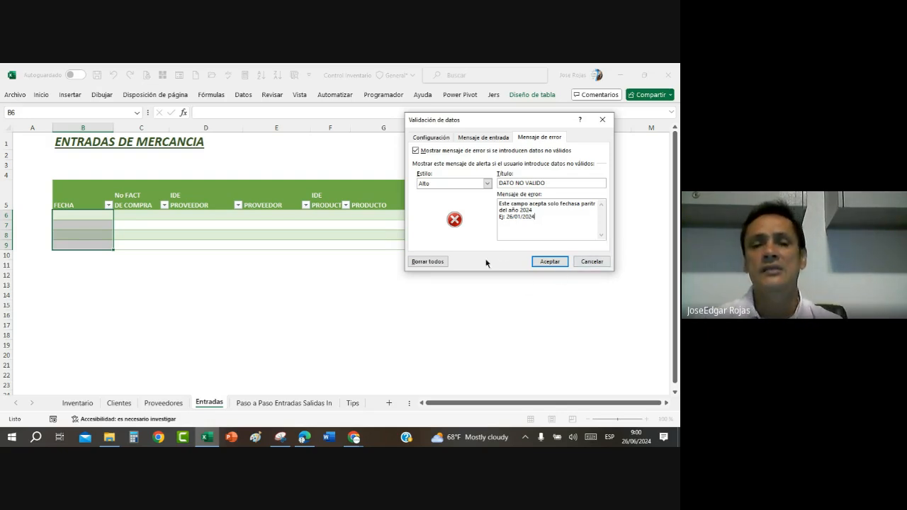
click(551, 262)
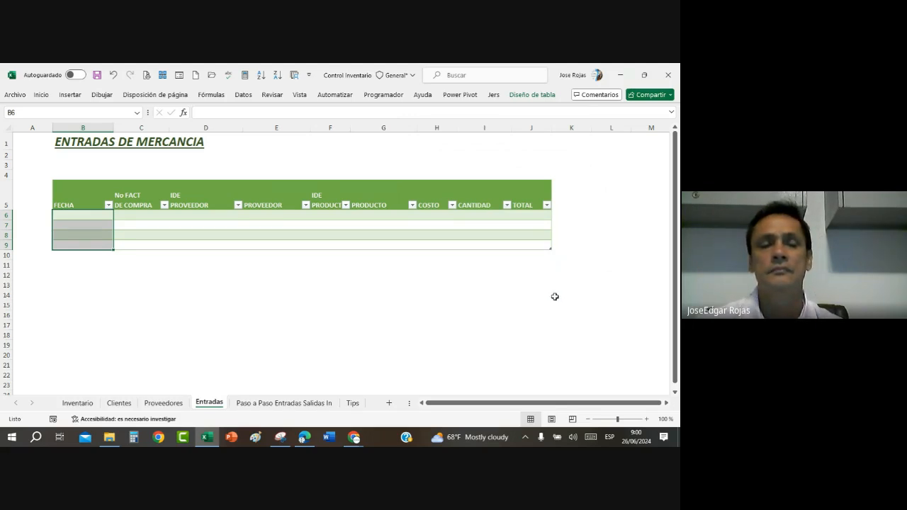
Step: Try to enter the date 24/06/2023 in FECHA cell B6 to test the validation, and cancel the entry
click(94, 214)
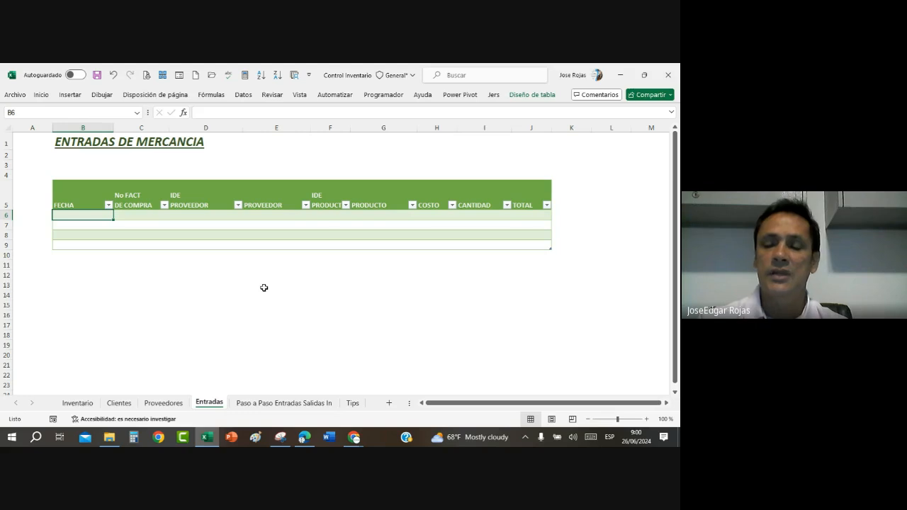
text(24/)
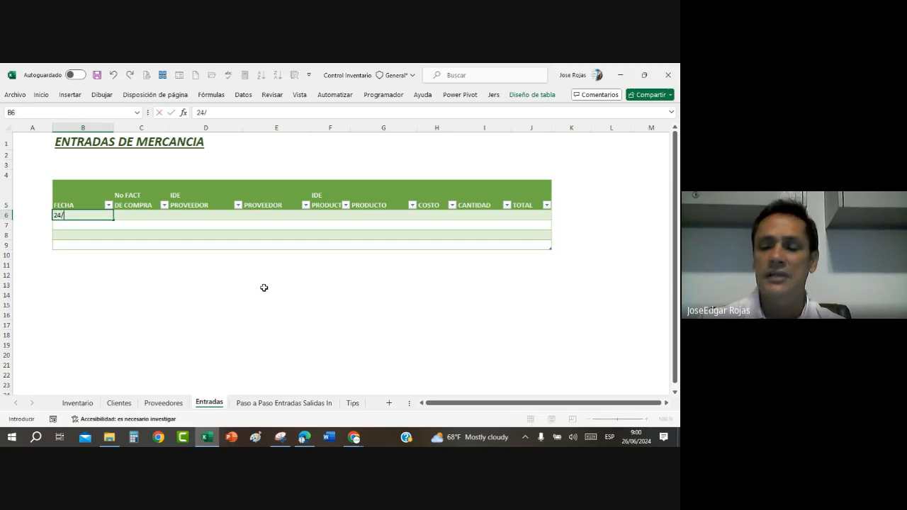
text(06/202)
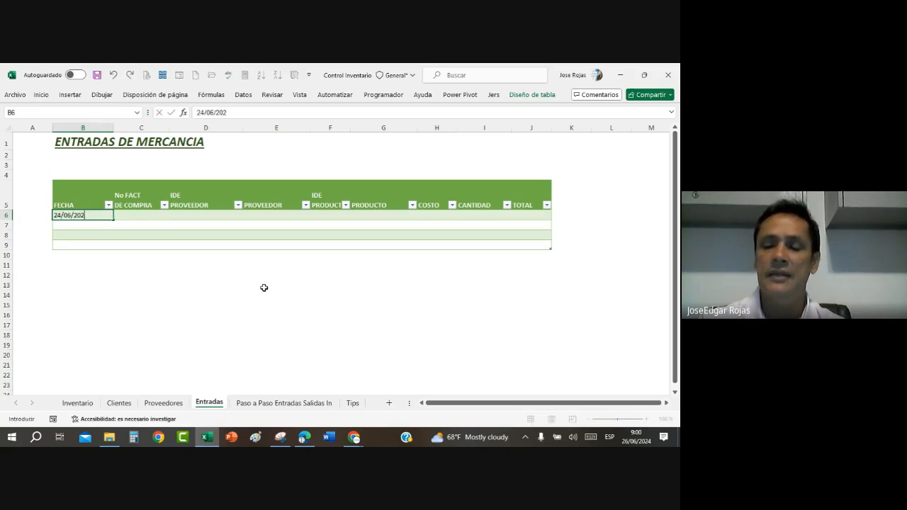
text(3)
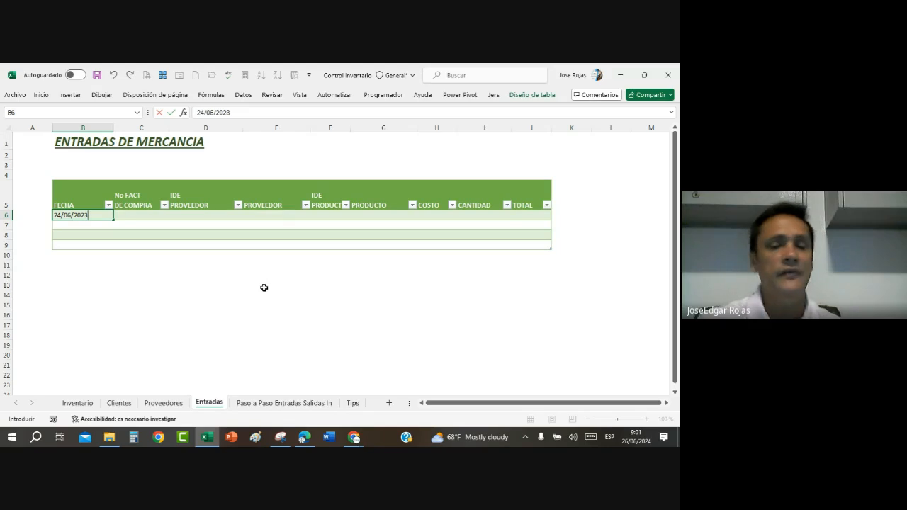
key(Return)
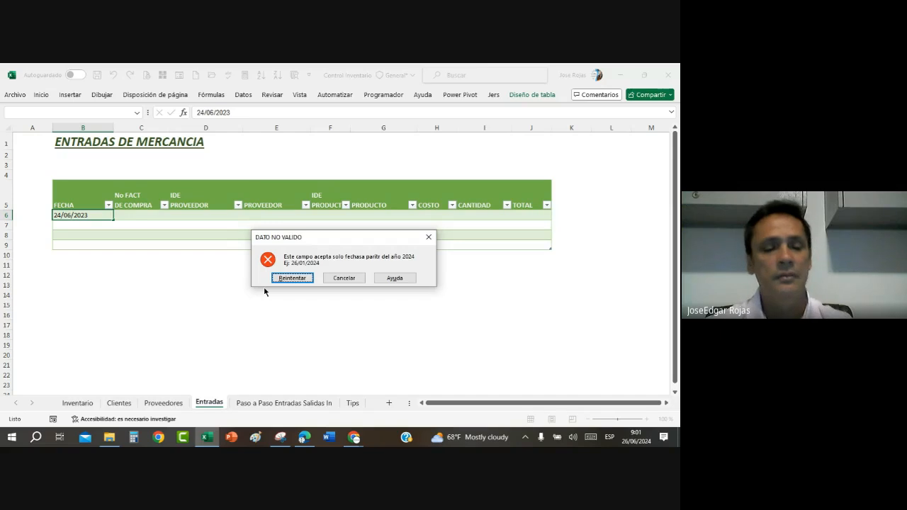
key(Escape)
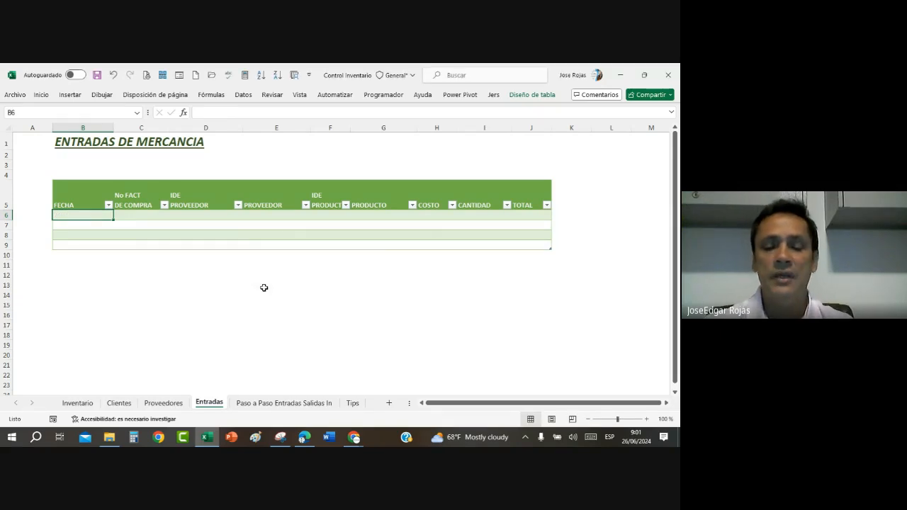
Step: Enter the current date, 26/06/2024, in FECHA cell B6 and clear the pop-up notification
key(ctrl+semicolon)
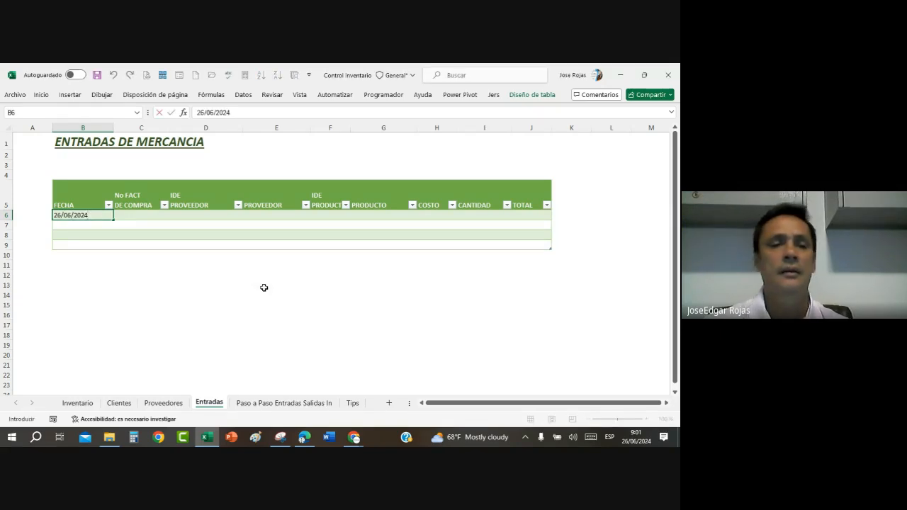
key(Return)
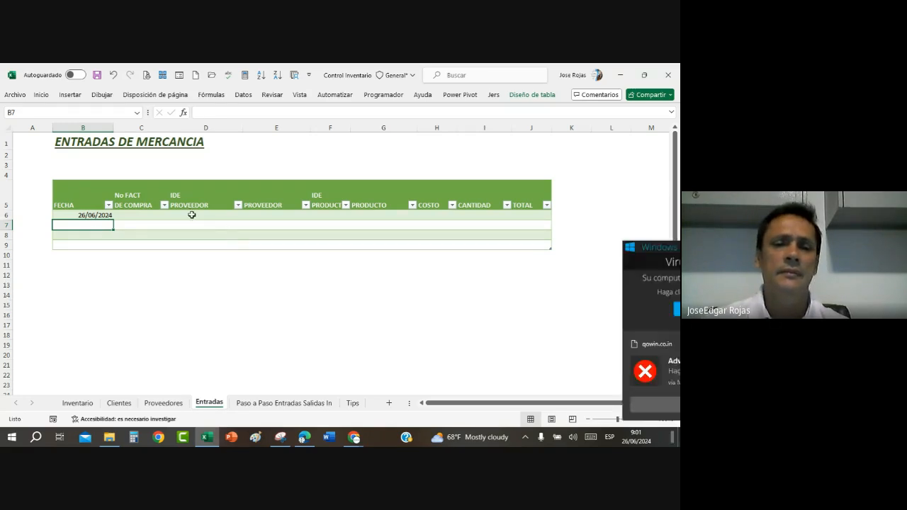
click(656, 347)
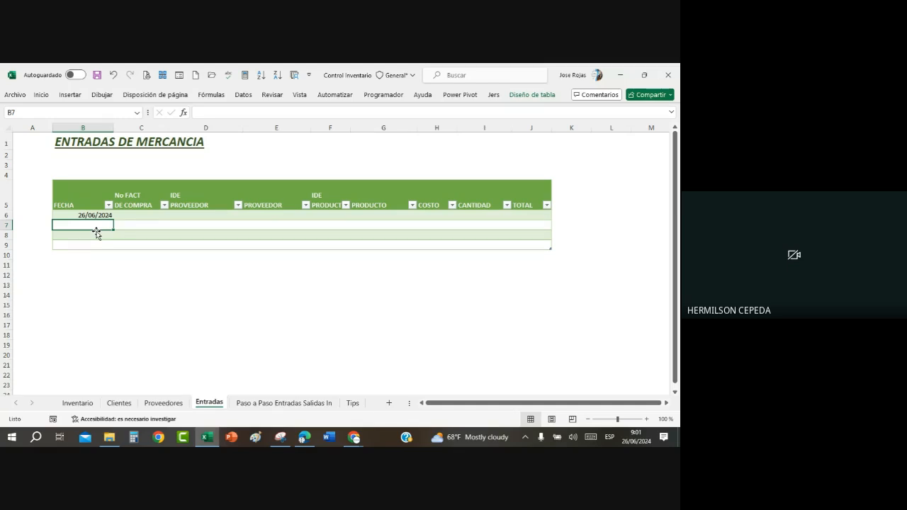
click(97, 215)
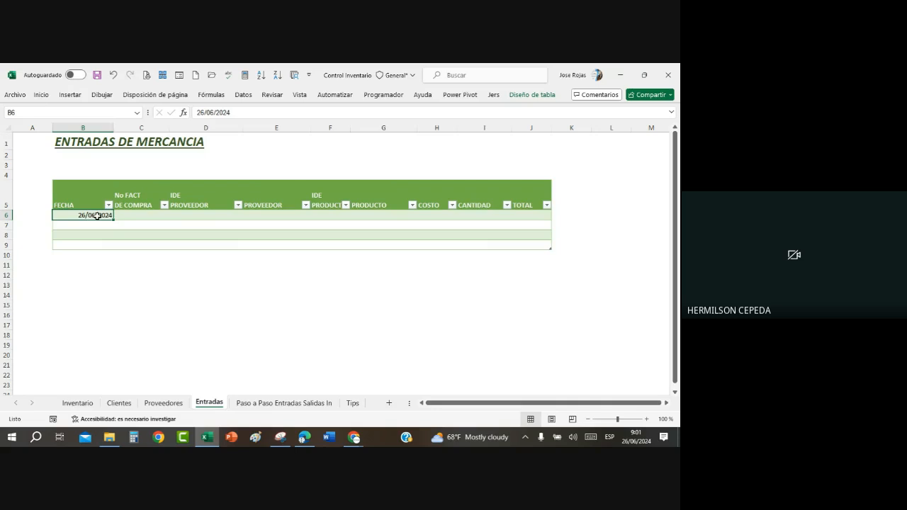
drag(97, 215, 96, 244)
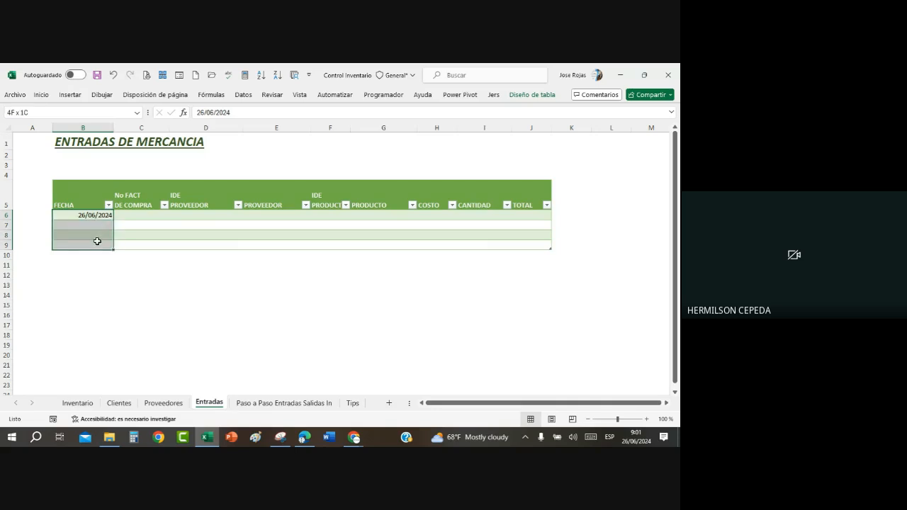
click(149, 235)
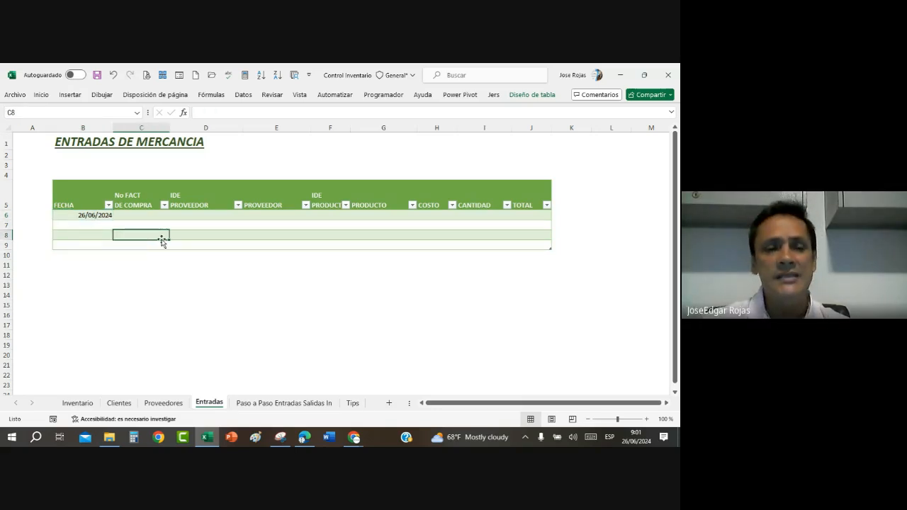
click(92, 215)
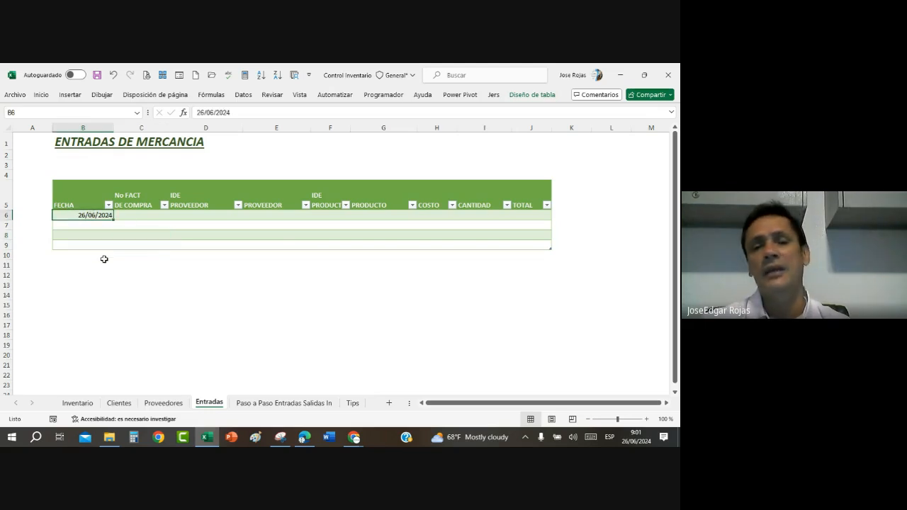
drag(83, 215, 82, 244)
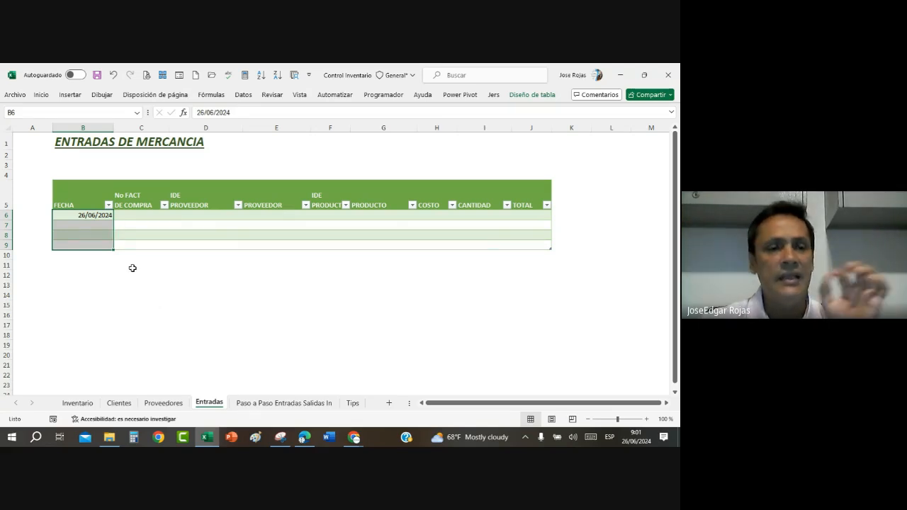
click(93, 242)
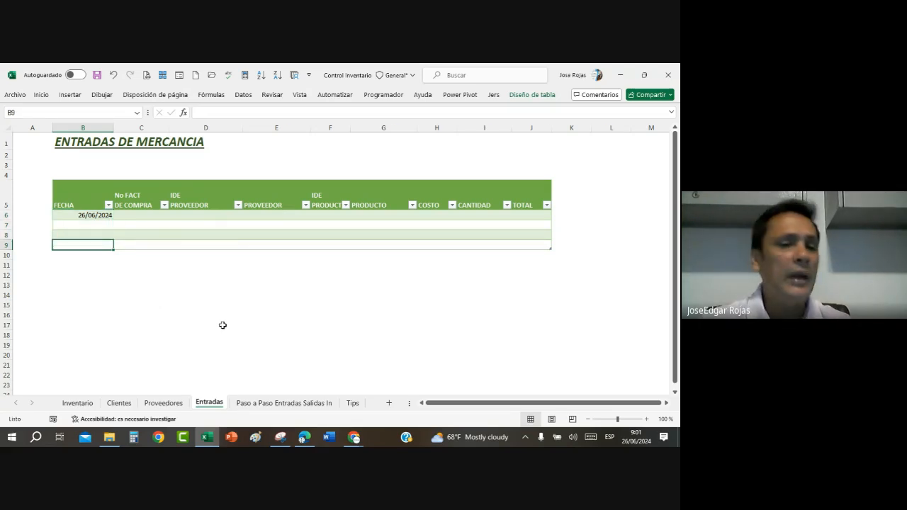
Step: Open the data validation settings of FECHA cells B6:B9 to review the date criteria
drag(74, 213, 75, 252)
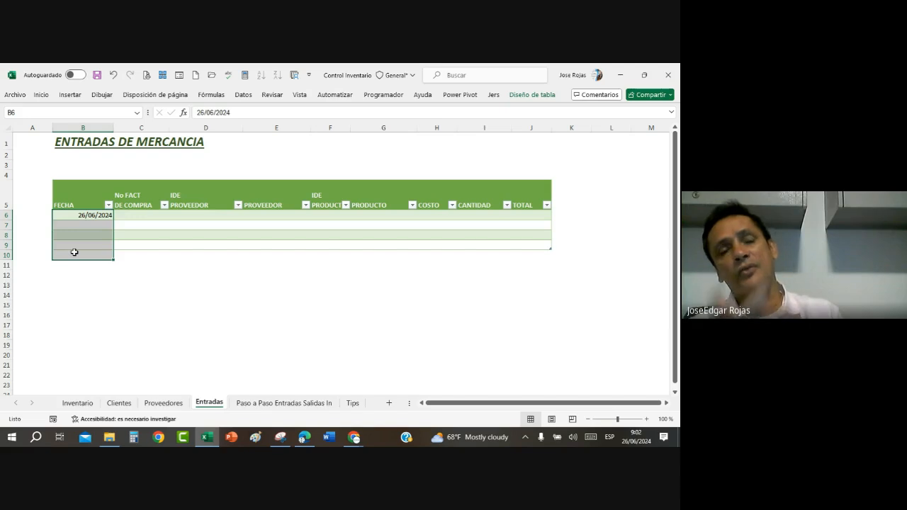
click(171, 284)
click(69, 215)
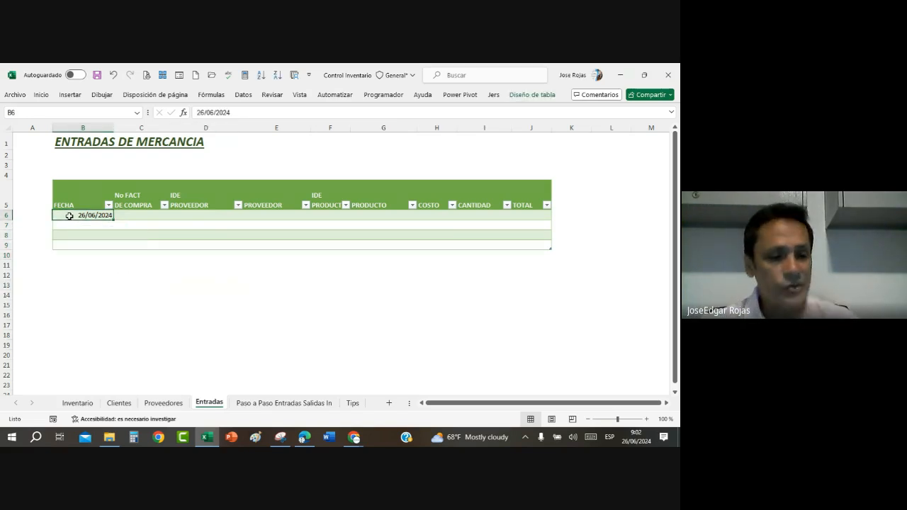
key(shift+Down)
key(shift+Down)
key(shift+Down)
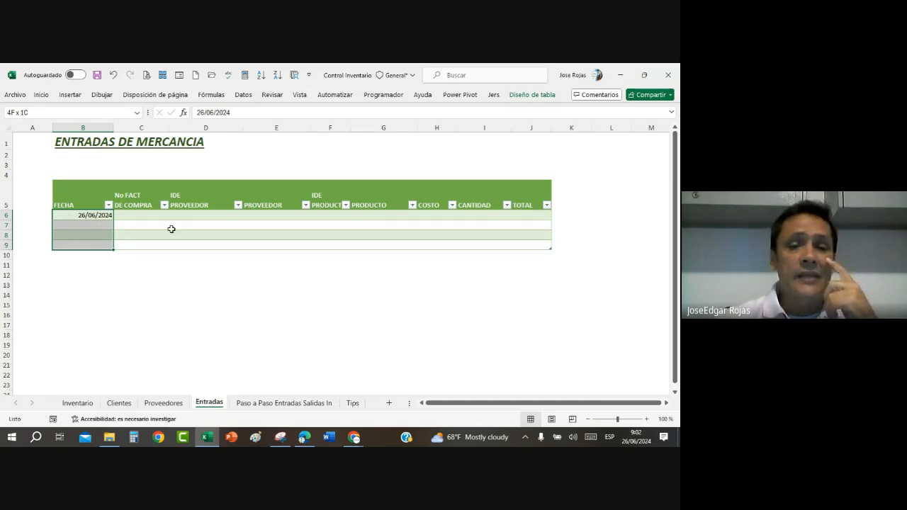
click(244, 95)
click(462, 136)
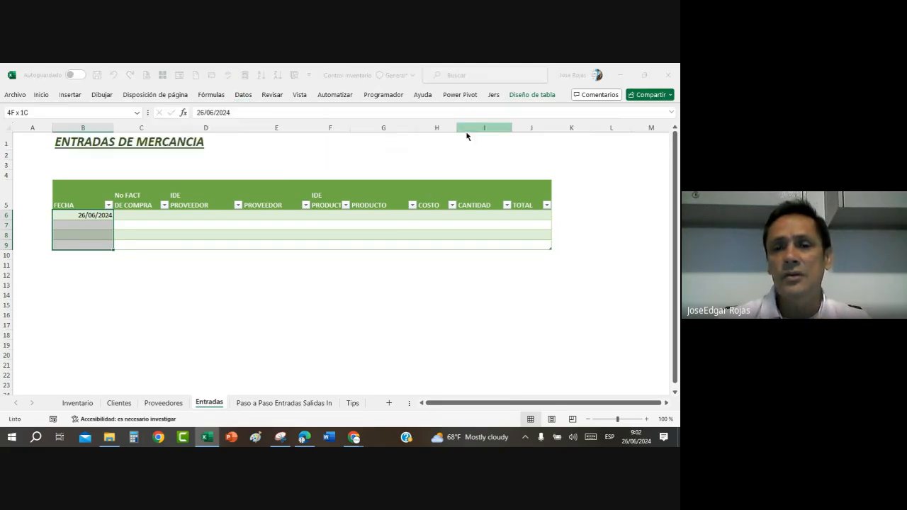
click(430, 138)
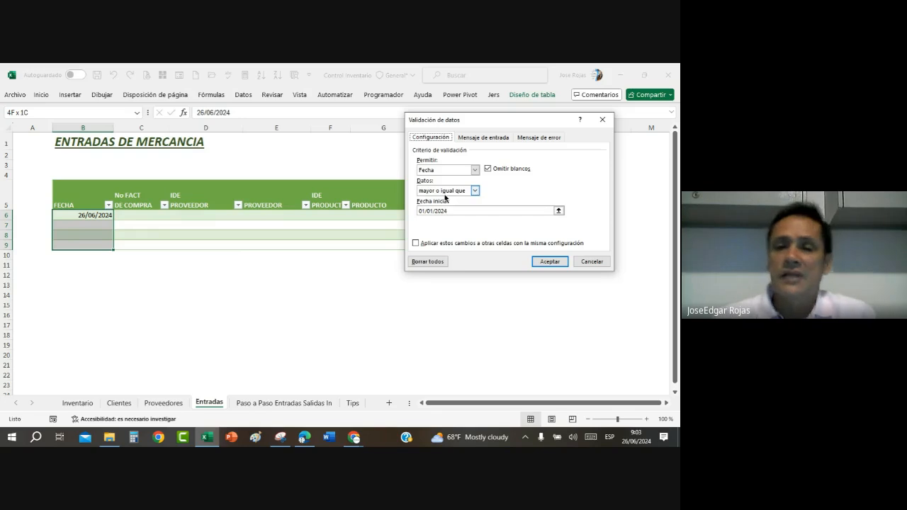
Step: Review the comparison options of the date rule, keep "mayor o igual que" and accept the validation
click(474, 190)
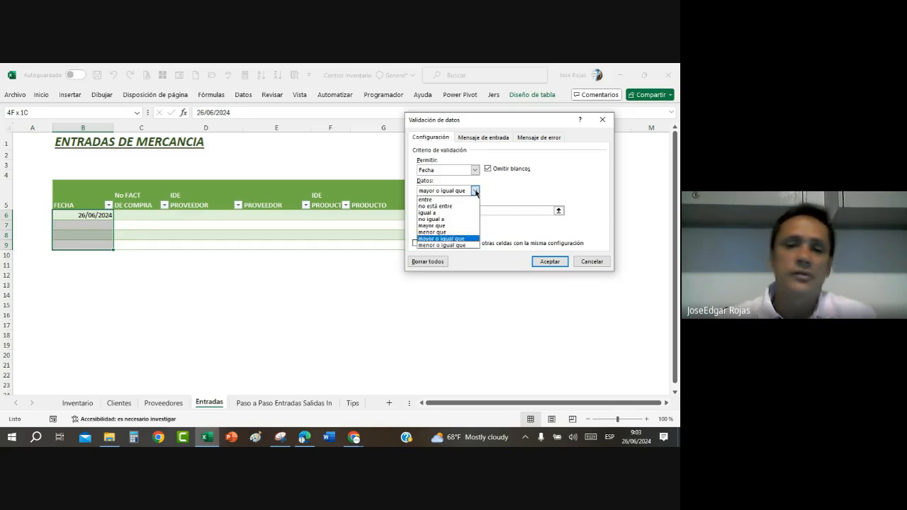
click(455, 240)
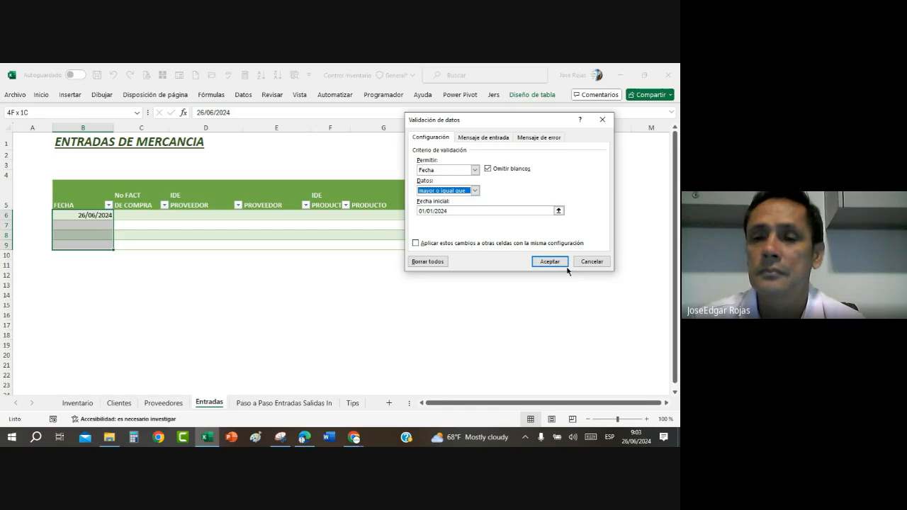
click(548, 261)
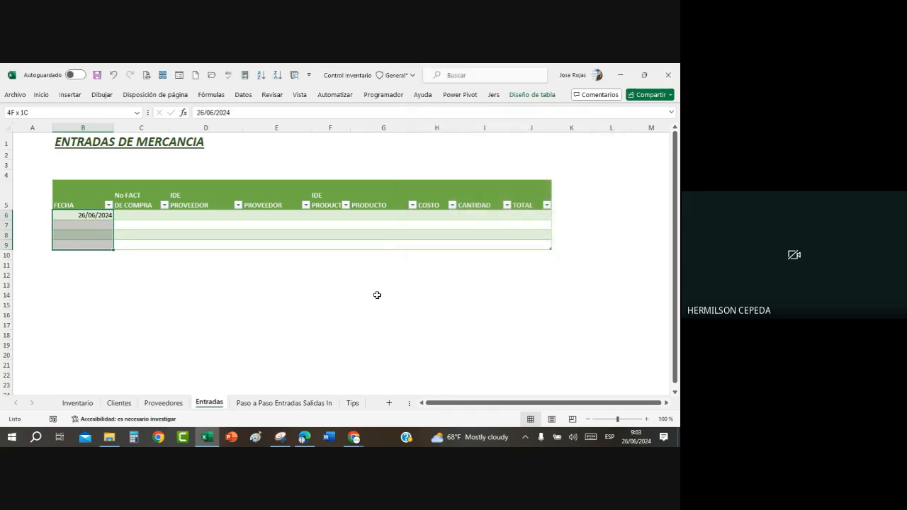
click(322, 303)
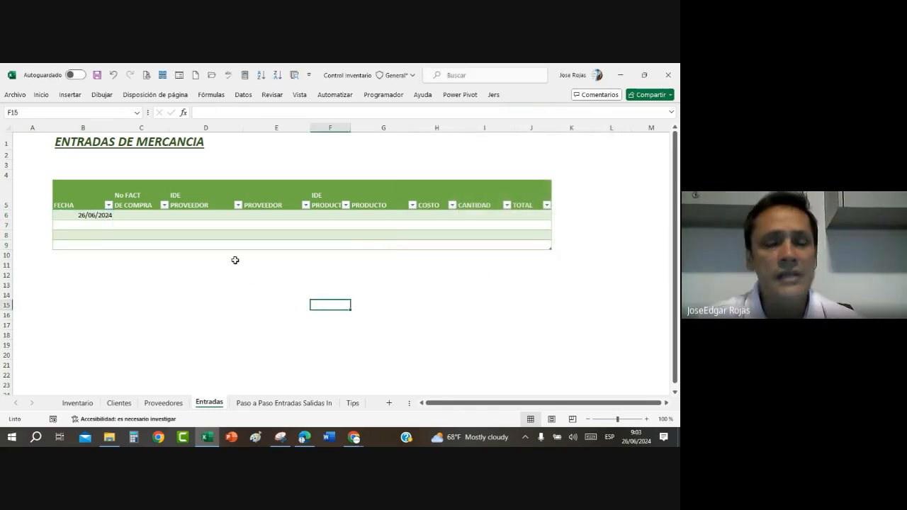
Step: Look at the product table on the Inventario sheet and return to the Entradas sheet
click(205, 216)
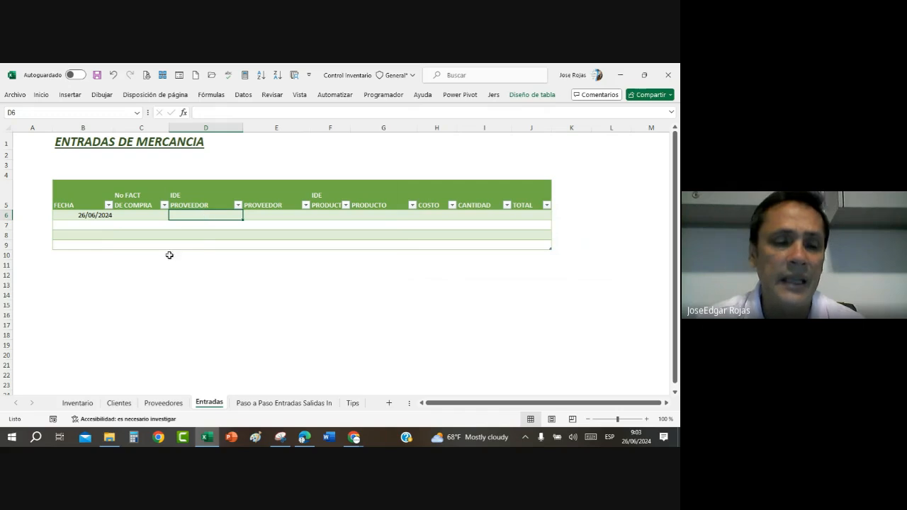
click(77, 403)
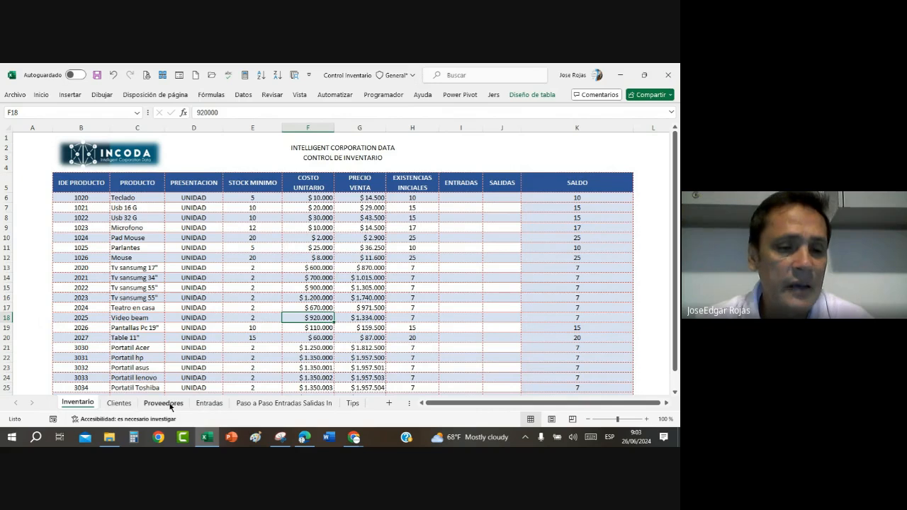
click(207, 404)
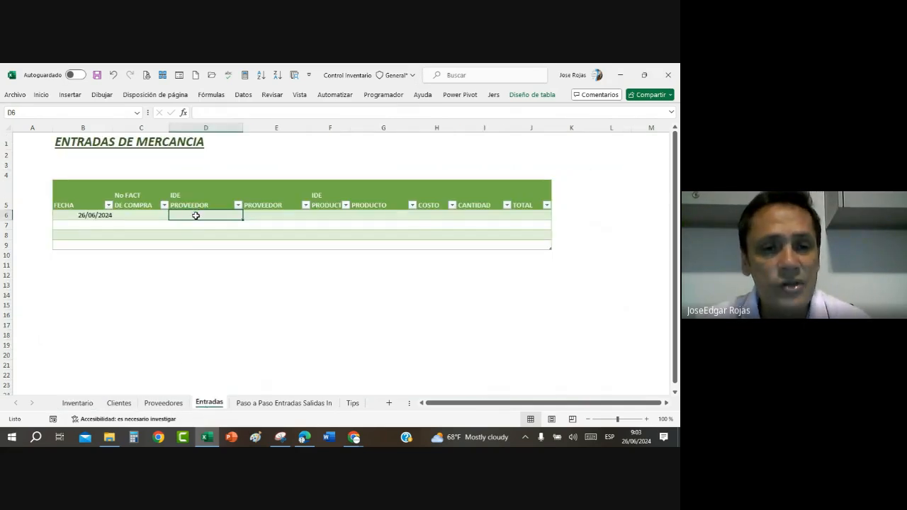
Step: Start a data validation for IDE PROVEEDOR cells D6:D9 that allows only values from a list (Lista)
drag(192, 219, 192, 243)
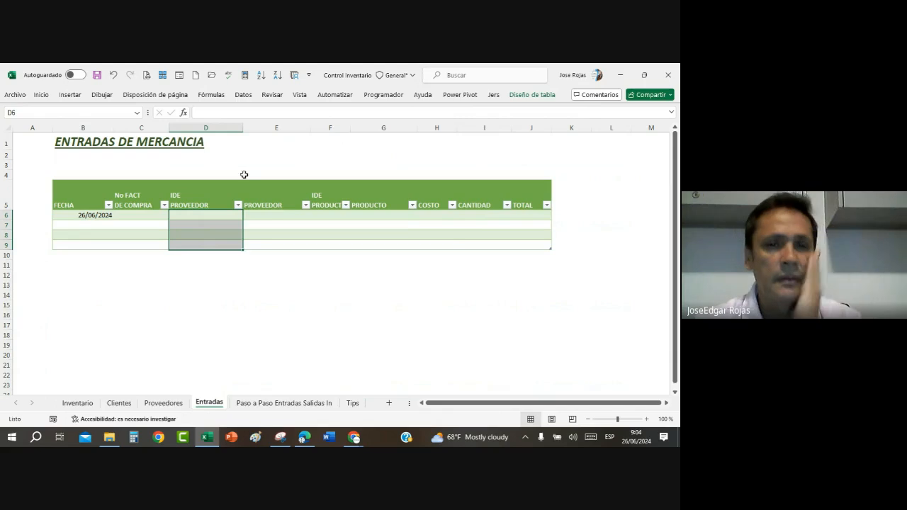
click(243, 94)
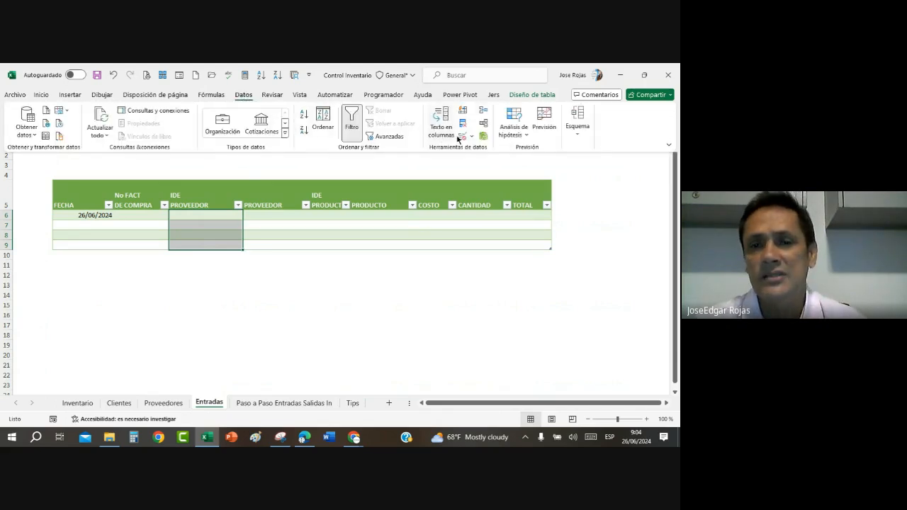
click(462, 136)
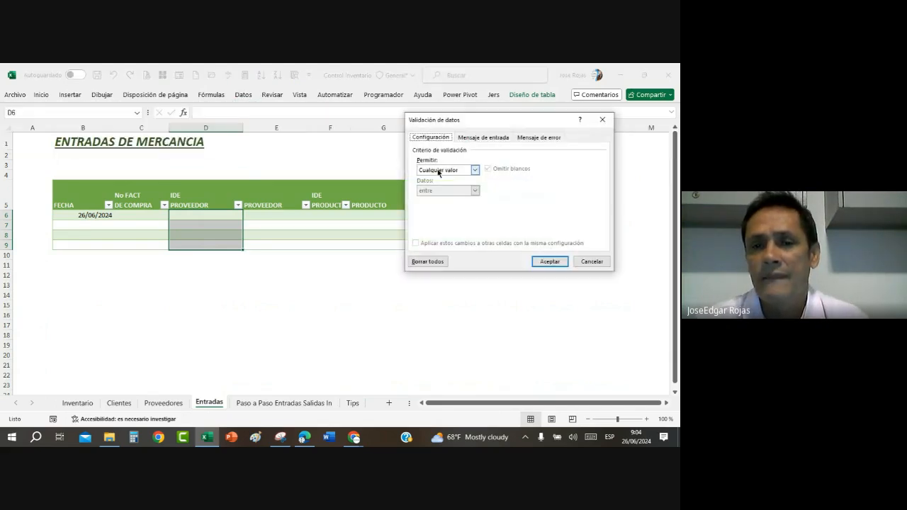
click(474, 170)
click(433, 201)
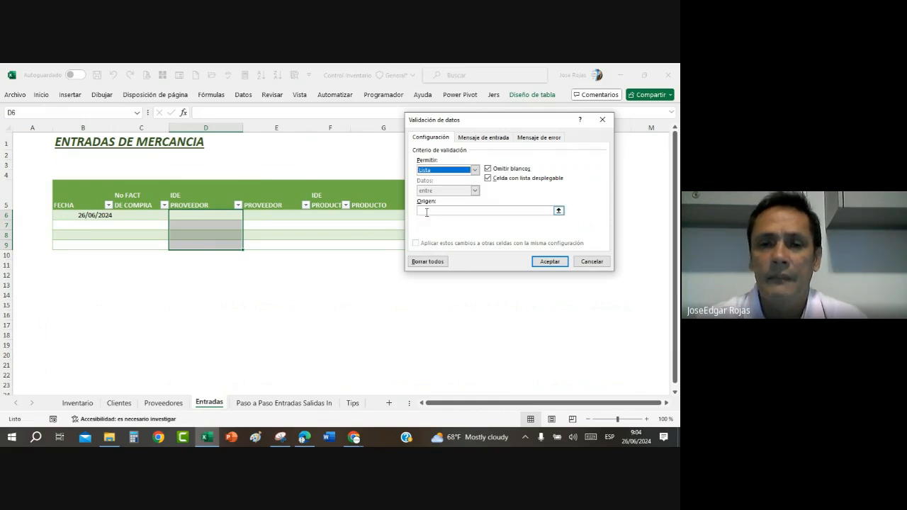
Step: Set the list source to the named range ListaIdeProveedores and apply the validation to the IDE PROVEEDOR cells
click(426, 212)
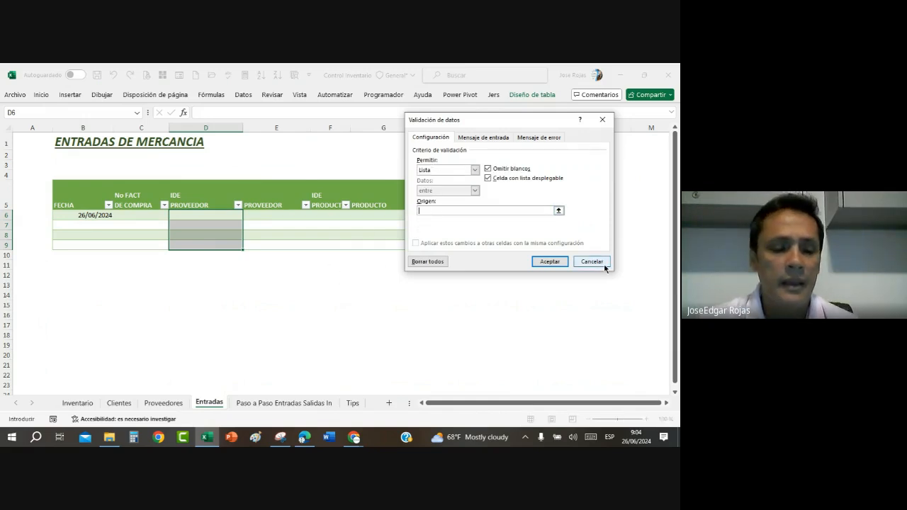
key(F3)
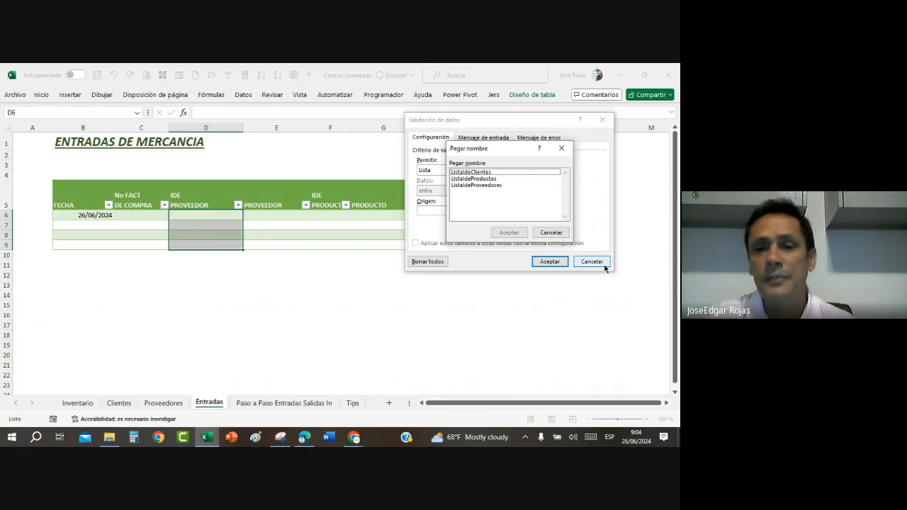
click(483, 185)
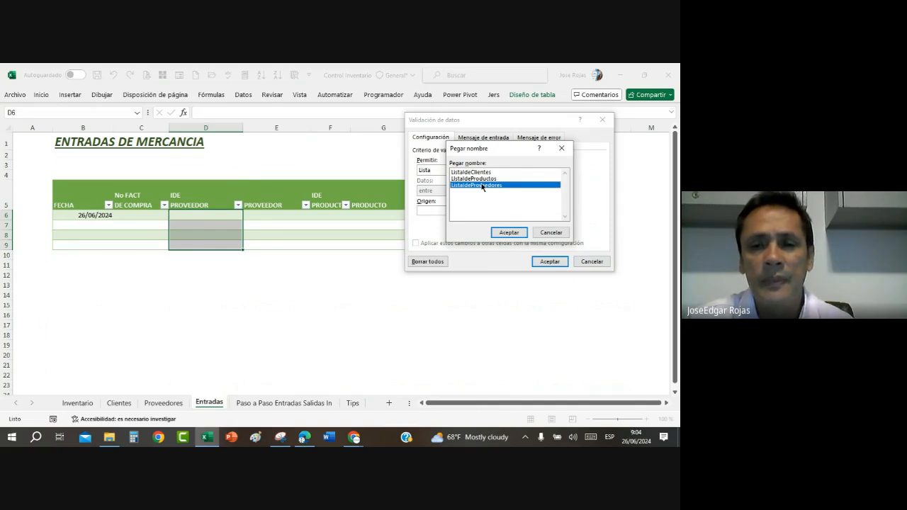
click(505, 233)
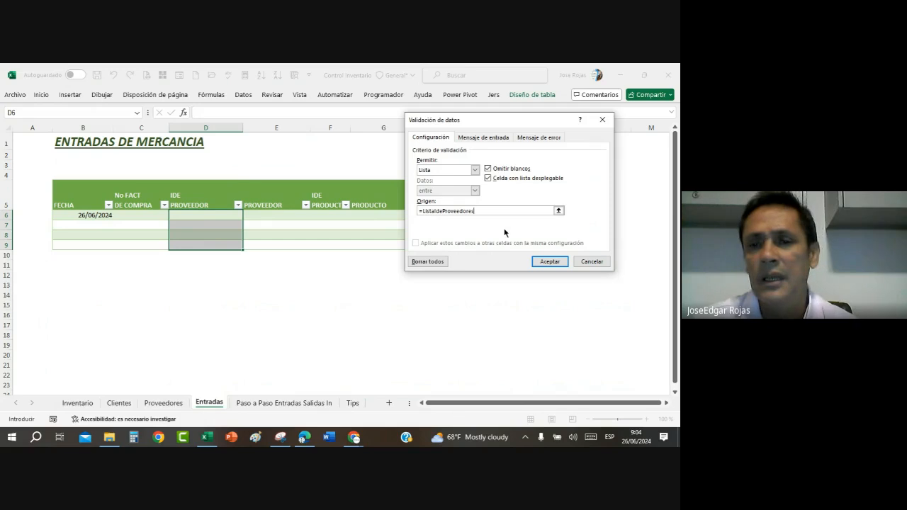
click(539, 139)
click(550, 261)
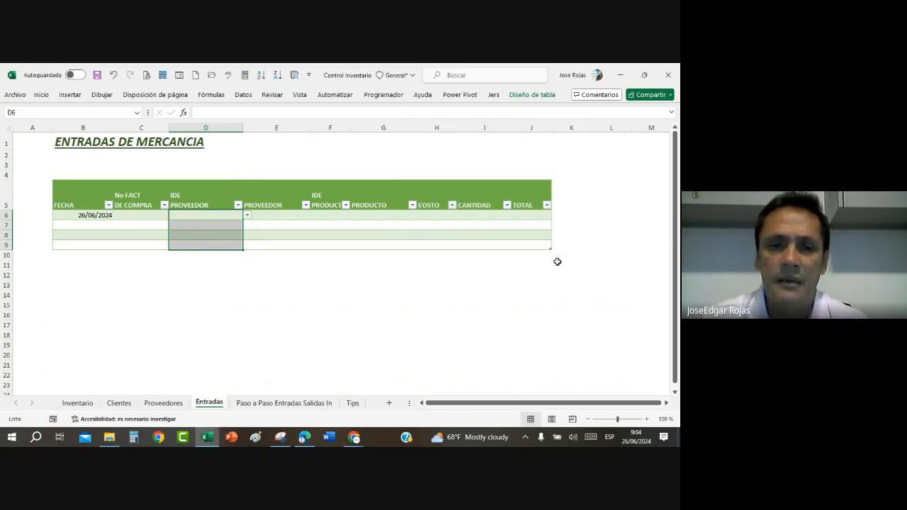
Step: Check the supplier ID choices offered in IDE PROVEEDOR cell D6
click(212, 243)
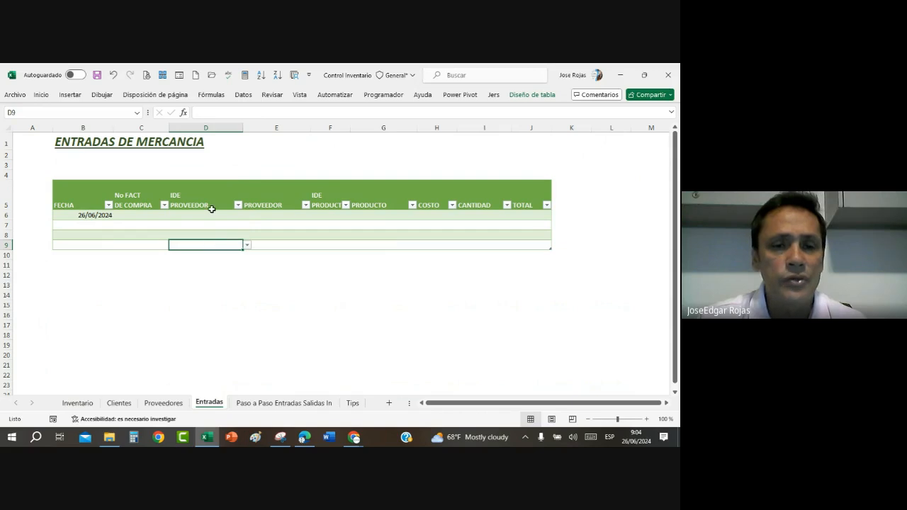
click(215, 216)
click(248, 216)
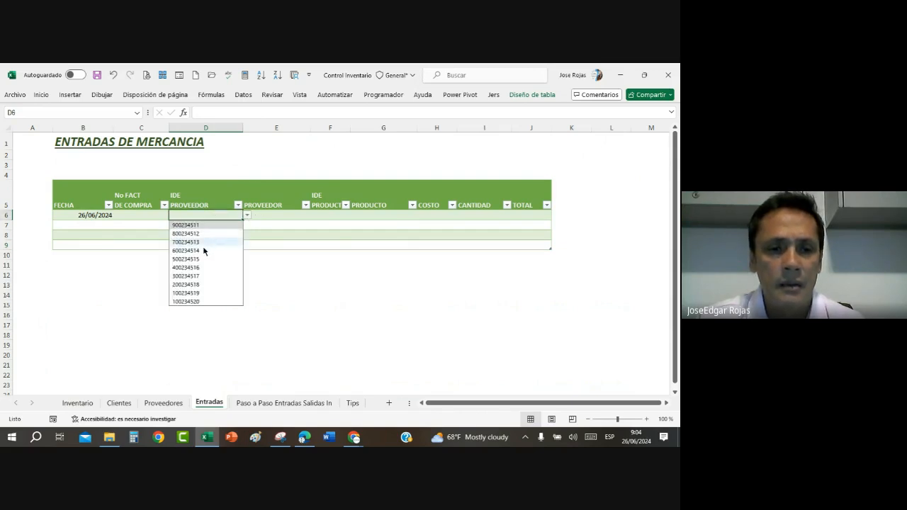
Step: Add a new row 10 to the Entradas table and check its IDE PROVEEDOR drop-down in D10
click(258, 245)
key(Right)
key(Right)
key(Right)
key(Right)
key(Right)
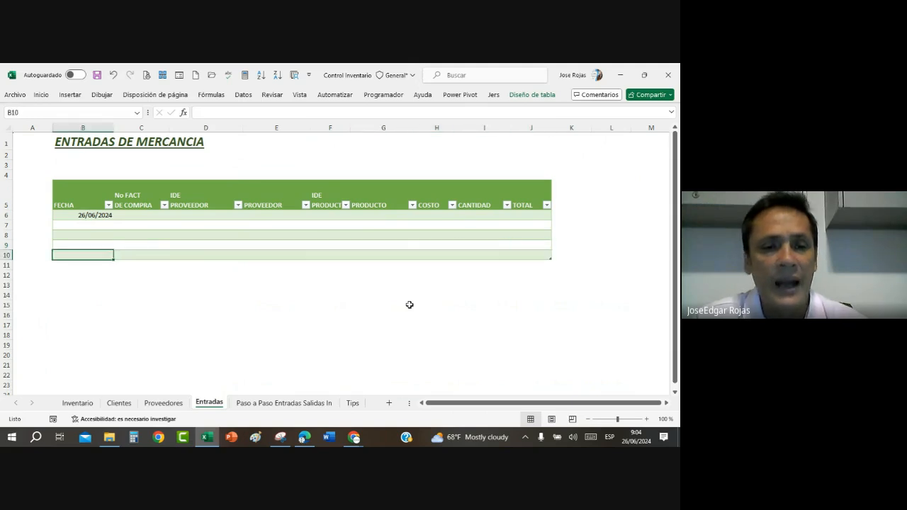
click(214, 256)
click(246, 255)
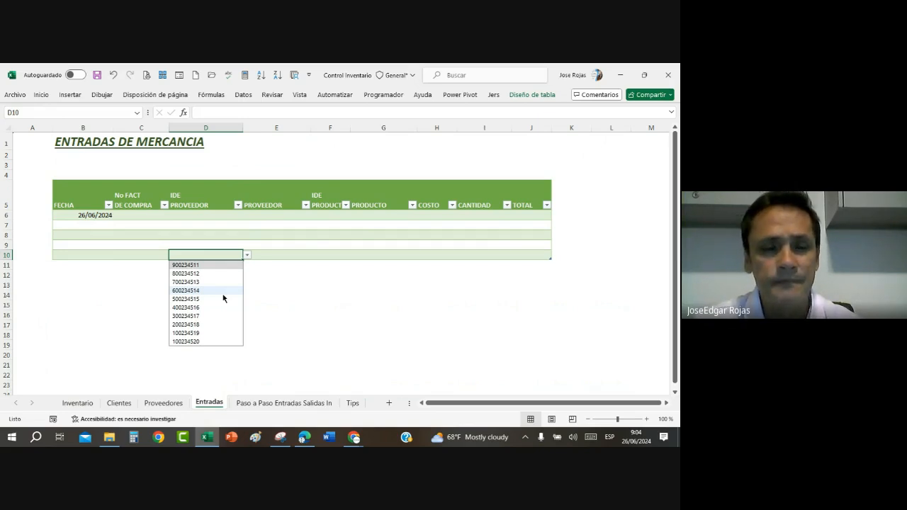
click(209, 215)
click(205, 218)
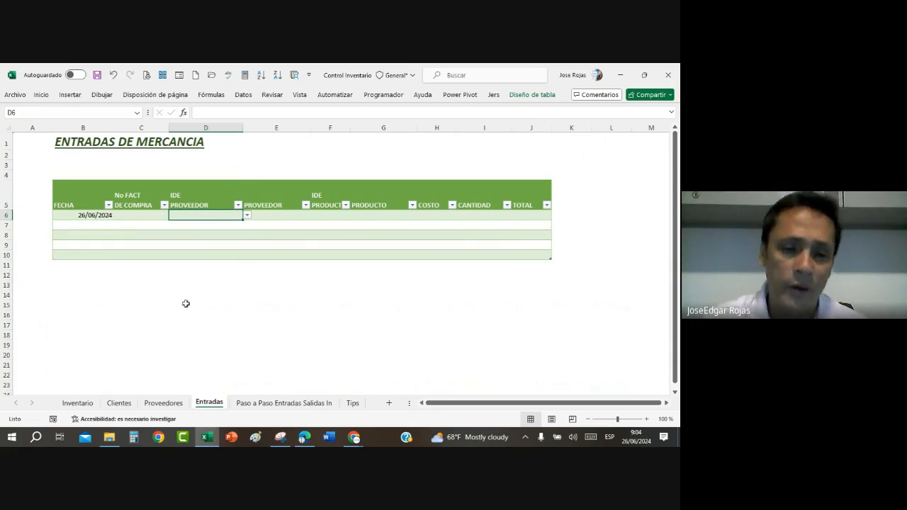
Step: Add a supplier in row 15 of the Proveedores table with a test identification number and the name INCODA
click(163, 403)
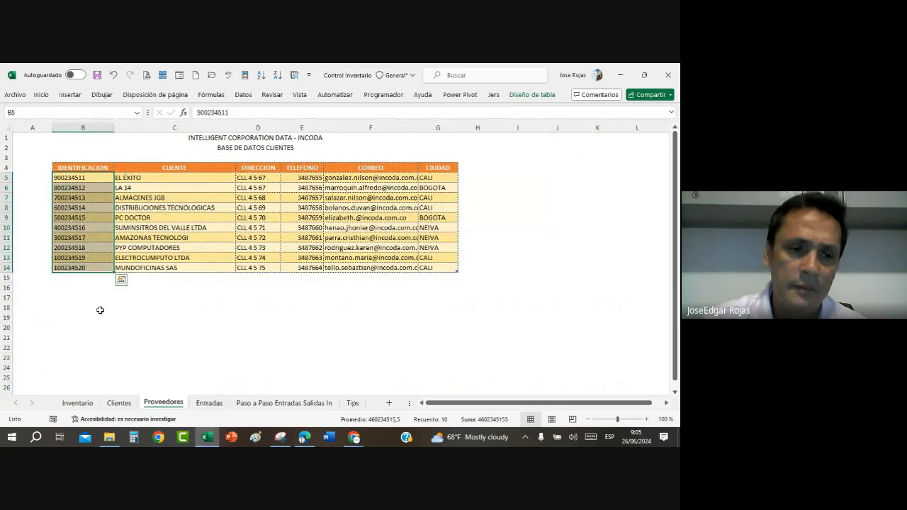
click(94, 277)
text(111111)
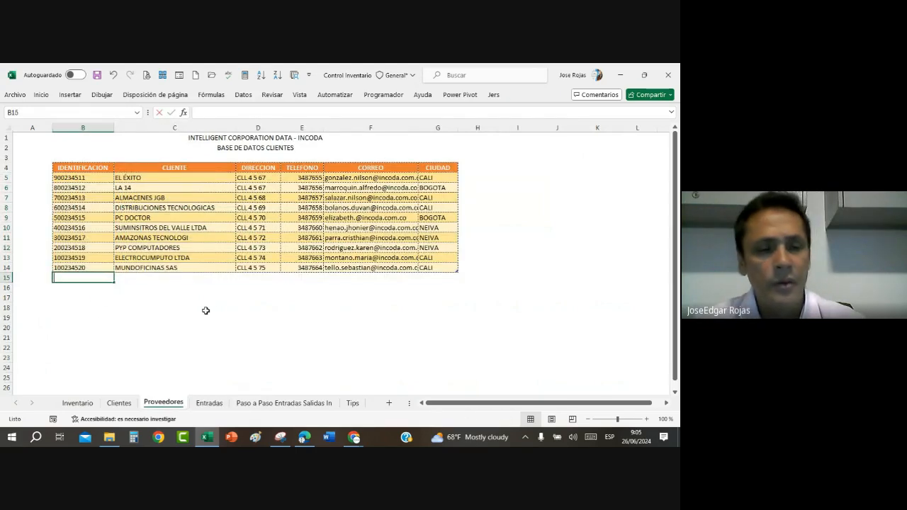
key(Tab)
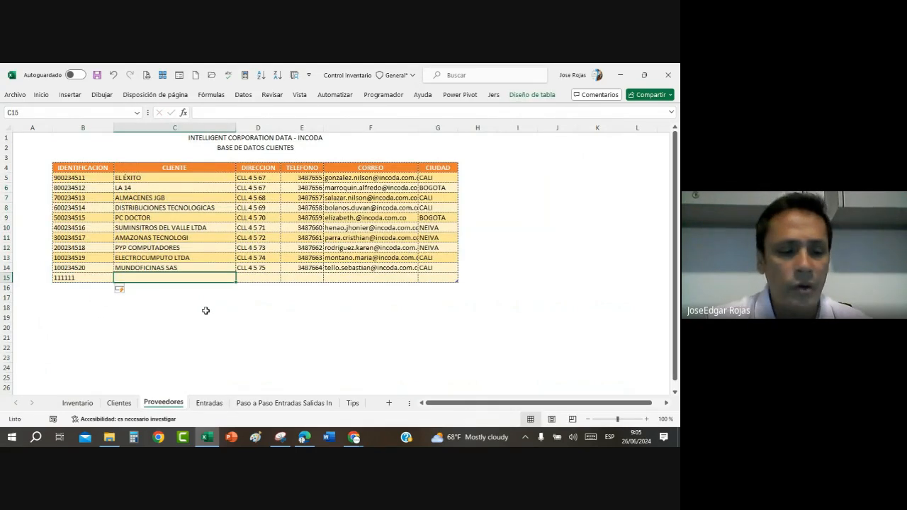
text(Incoda)
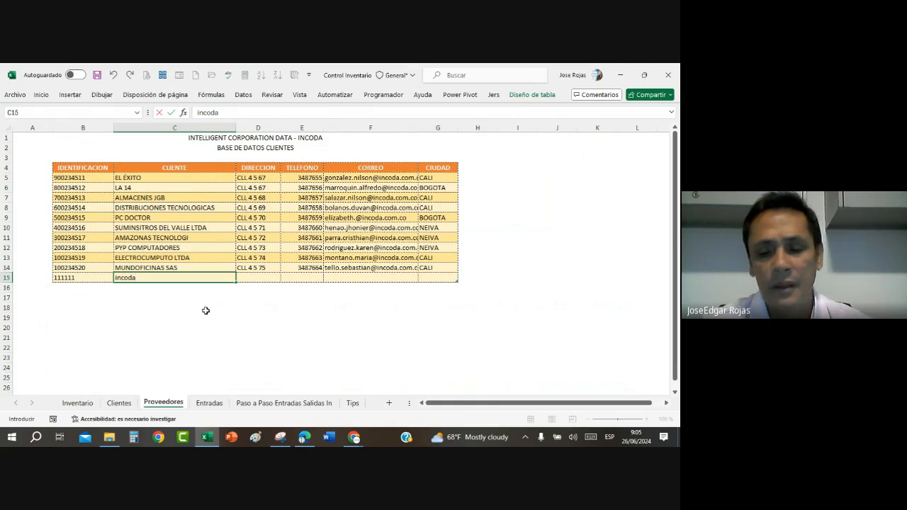
key(BackSpace)
key(BackSpace)
key(BackSpace)
key(BackSpace)
key(BackSpace)
text(I)
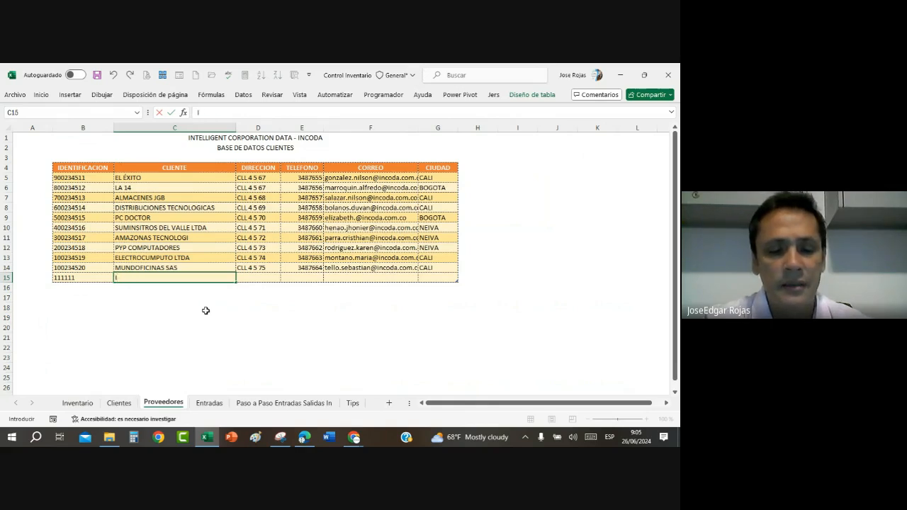
text(NCODA)
key(Return)
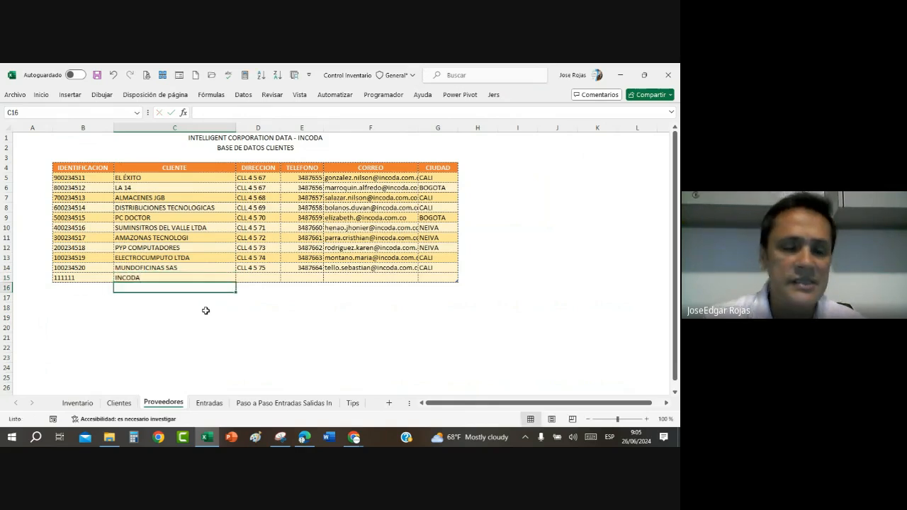
Step: Check the IDE PROVEEDOR list in Entradas cell D6 for the newly added supplier, without choosing a value
click(202, 405)
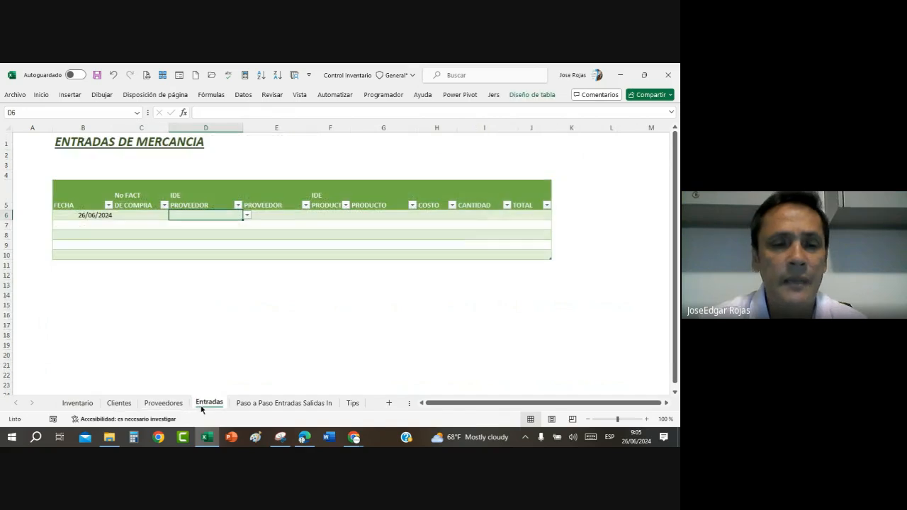
click(247, 215)
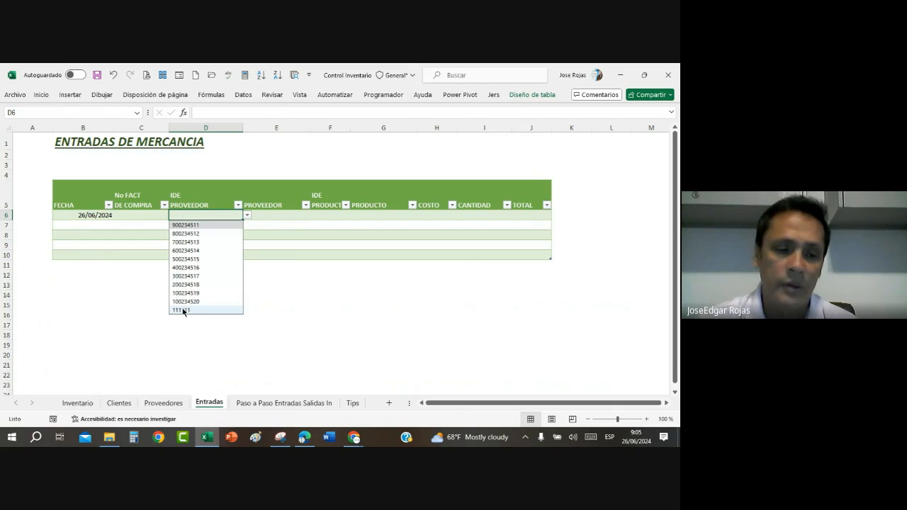
key(Escape)
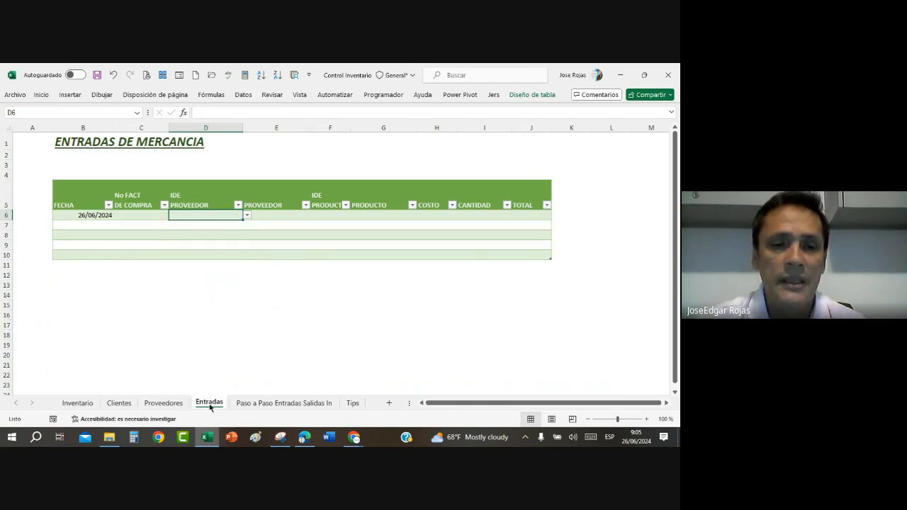
Step: Return to the Proveedores sheet and highlight the IDENTIFICACION cells B5:B14 to examine the list's source range
click(174, 405)
click(172, 245)
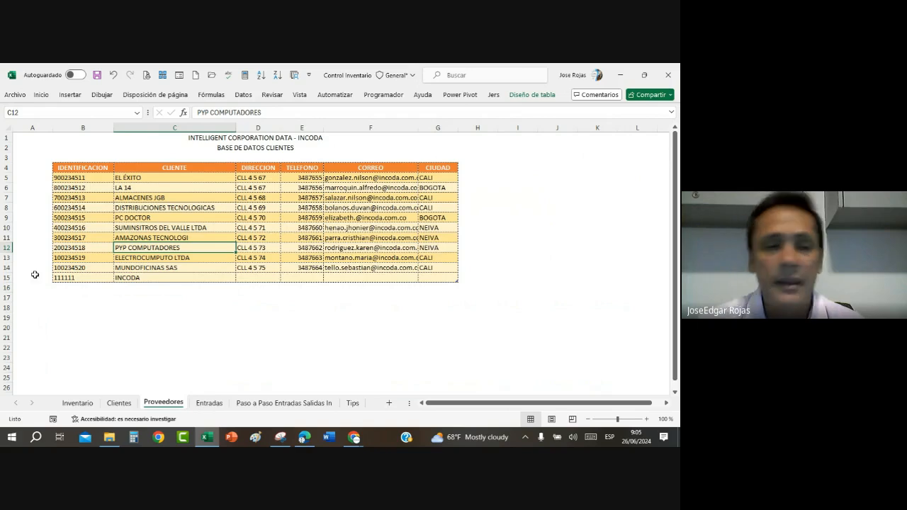
drag(71, 178, 76, 264)
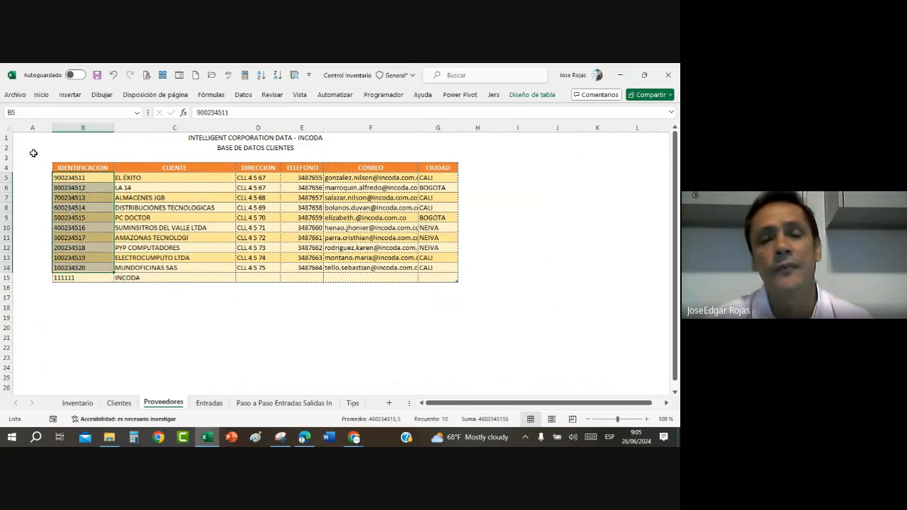
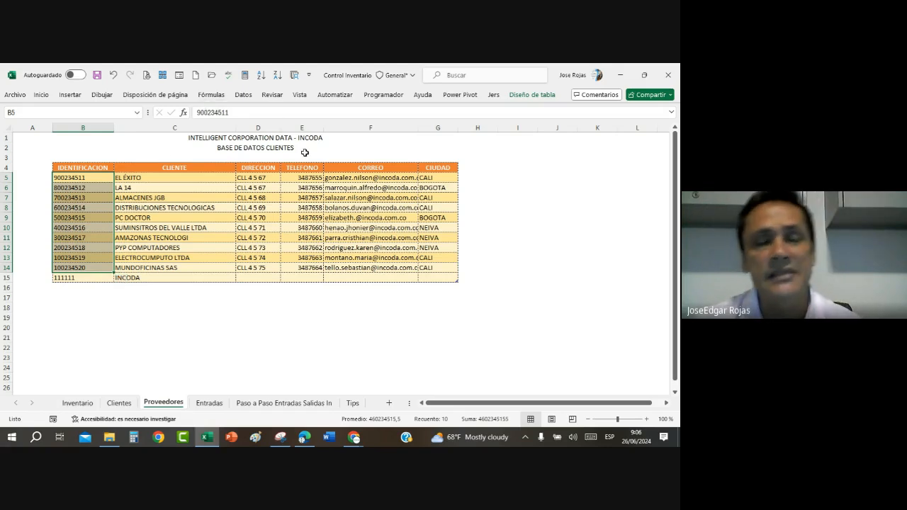
Step: Delete row 15, holding the INCODA entry, from the supplier table on the Proveedores sheet
click(349, 326)
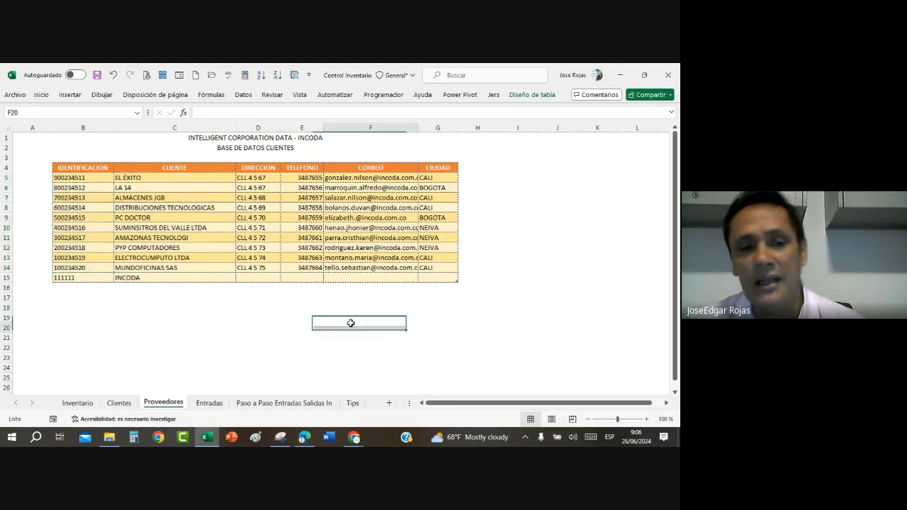
click(6, 278)
right_click(6, 279)
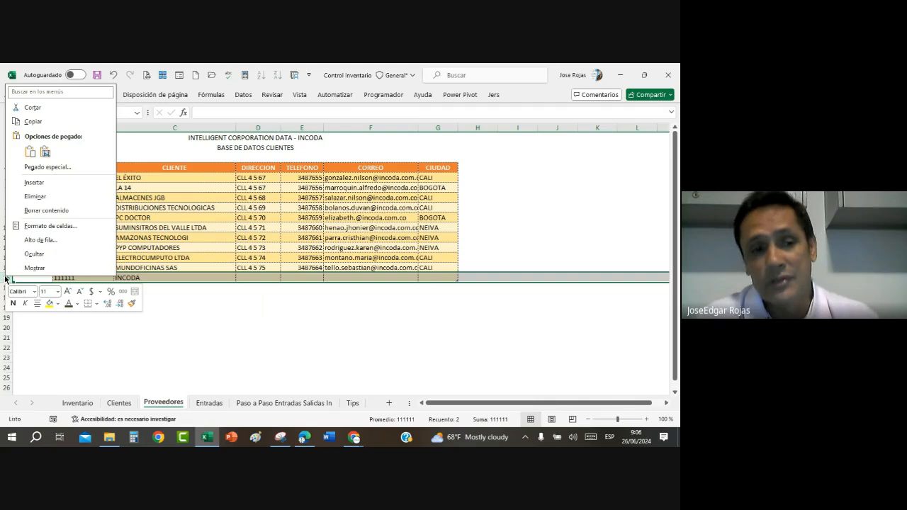
click(59, 198)
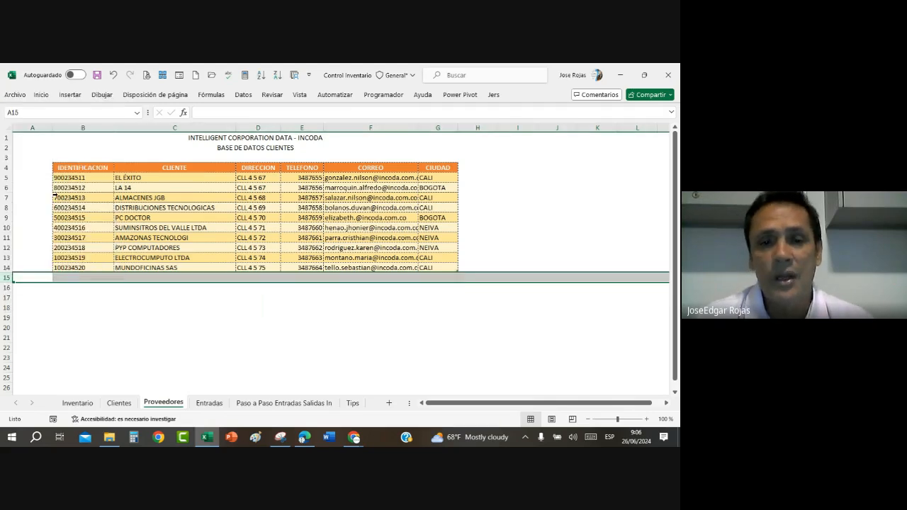
click(231, 229)
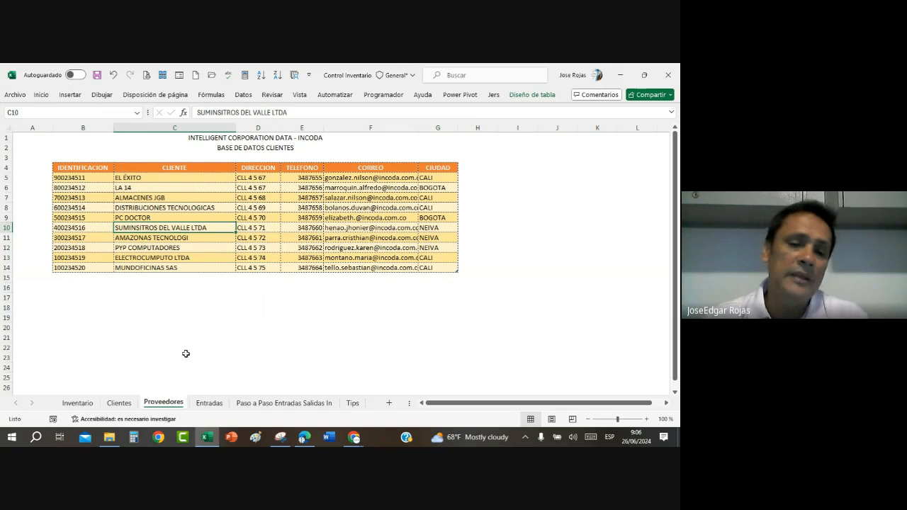
Step: Widen the PROVEEDOR column of the goods-entry table on the Entradas sheet
click(209, 403)
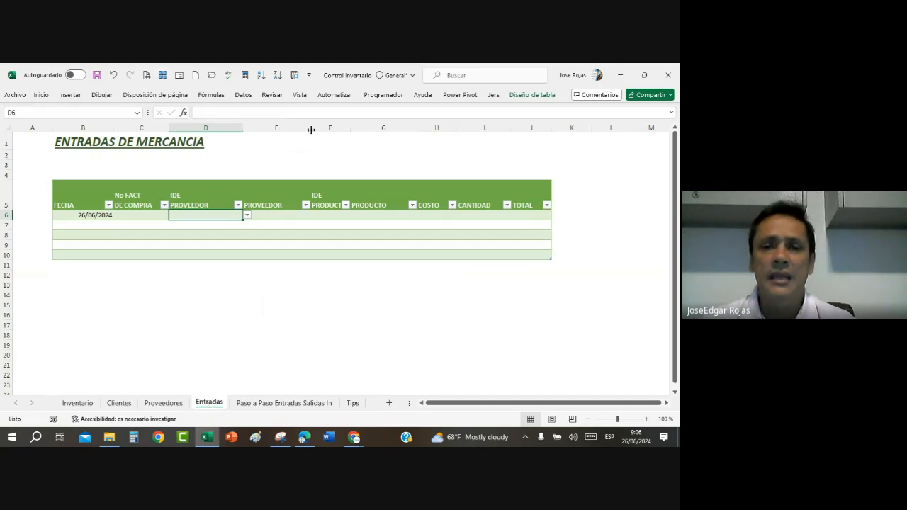
drag(311, 127, 343, 132)
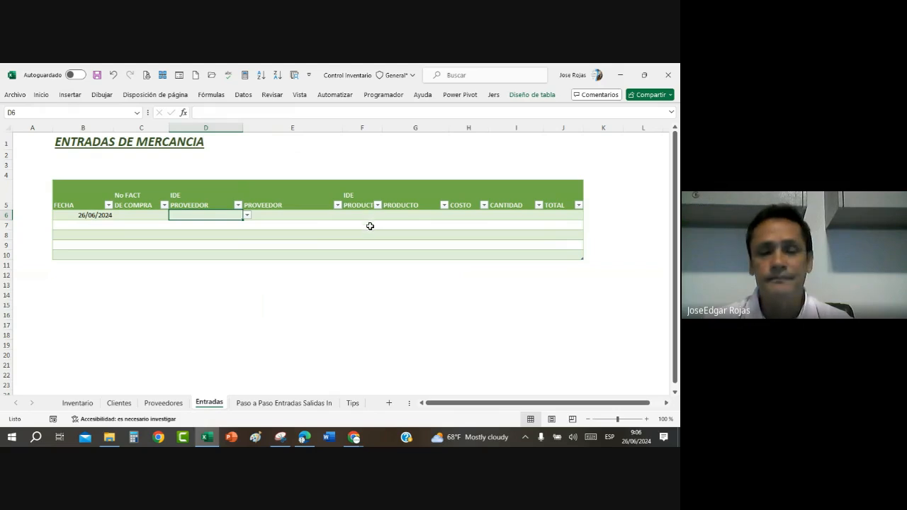
click(295, 215)
click(203, 216)
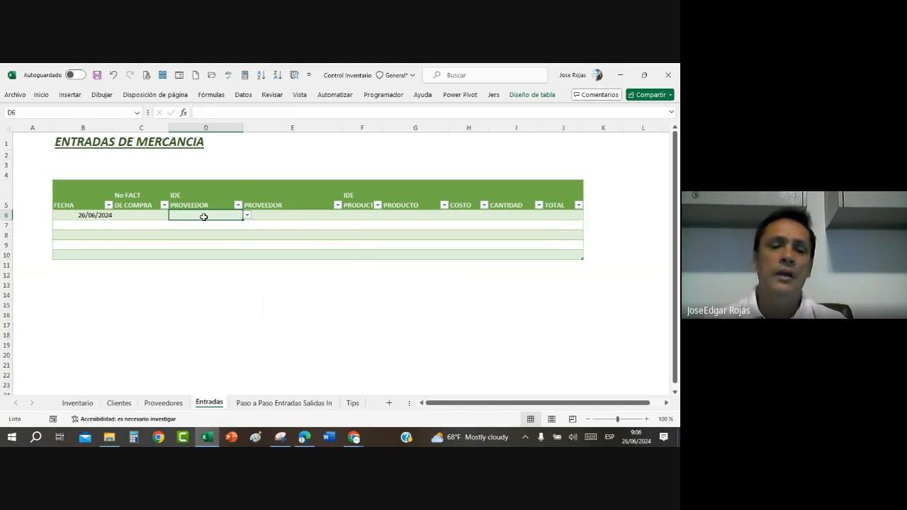
Step: Look over the identification and name columns of the supplier table on the Proveedores sheet
click(163, 401)
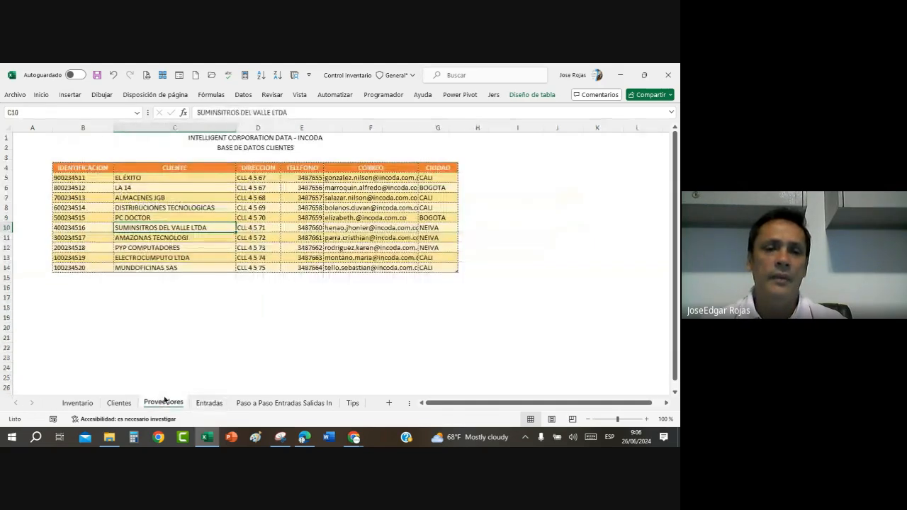
click(167, 186)
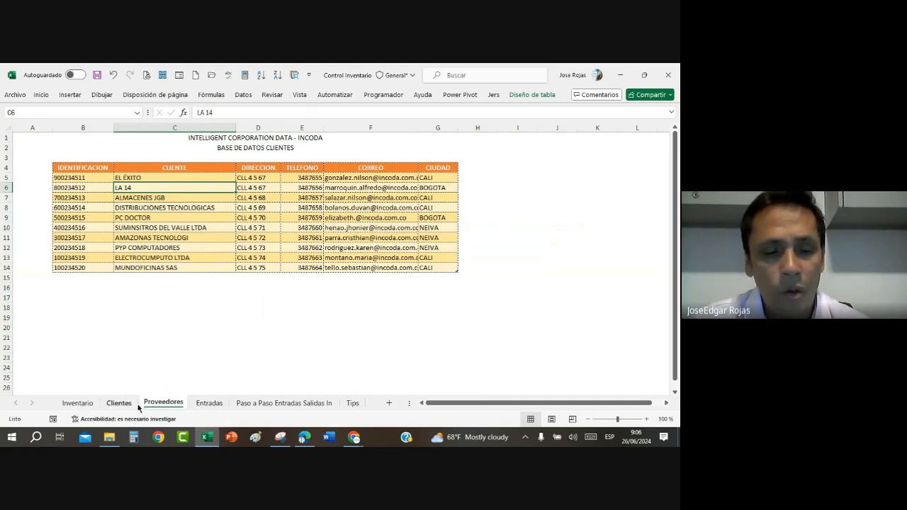
click(209, 402)
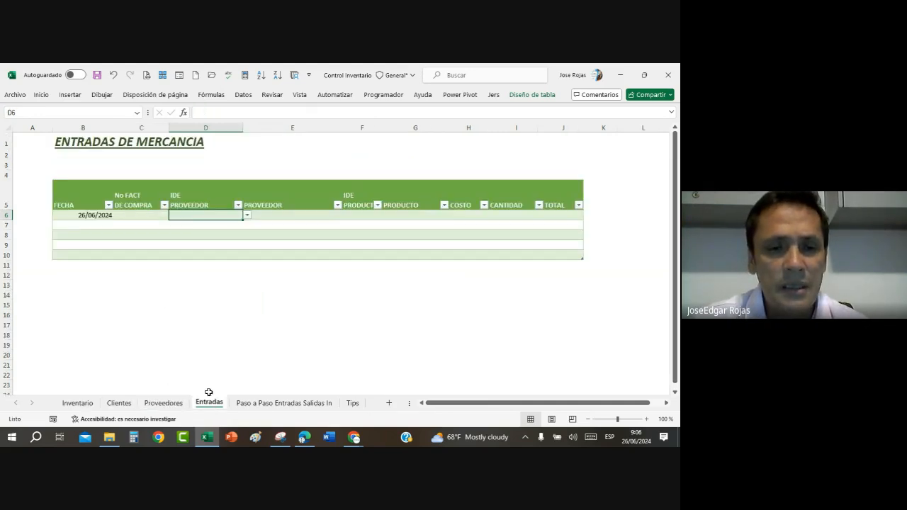
click(286, 214)
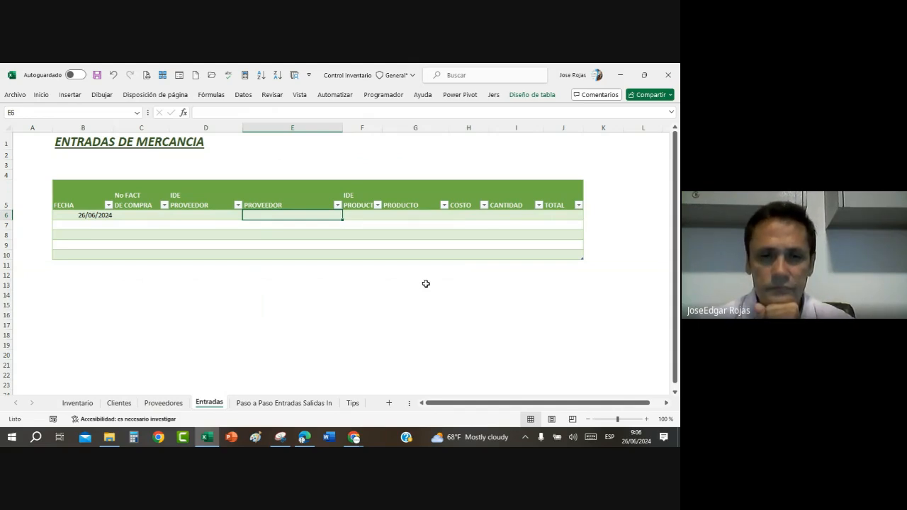
text(¿)
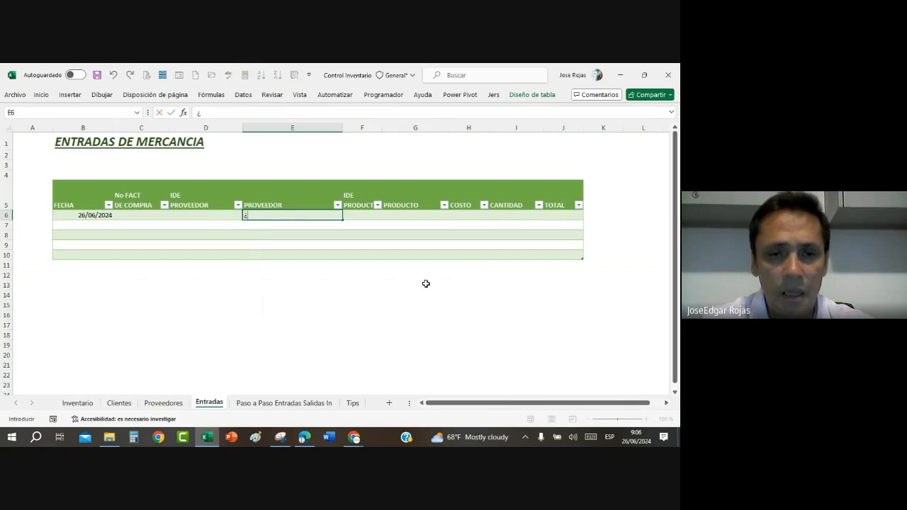
key(BackSpace)
text(=)
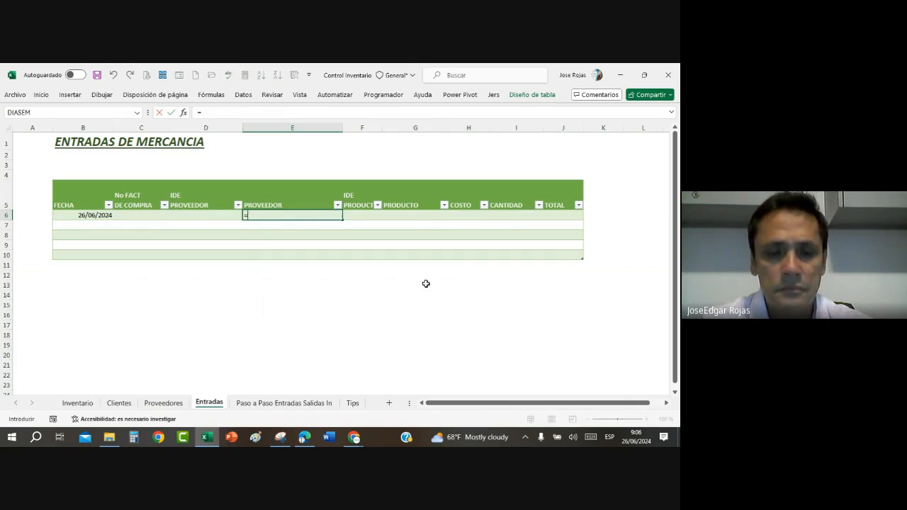
text(BUAC)
key(BackSpace)
key(BackSpace)
key(BackSpace)
key(BackSpace)
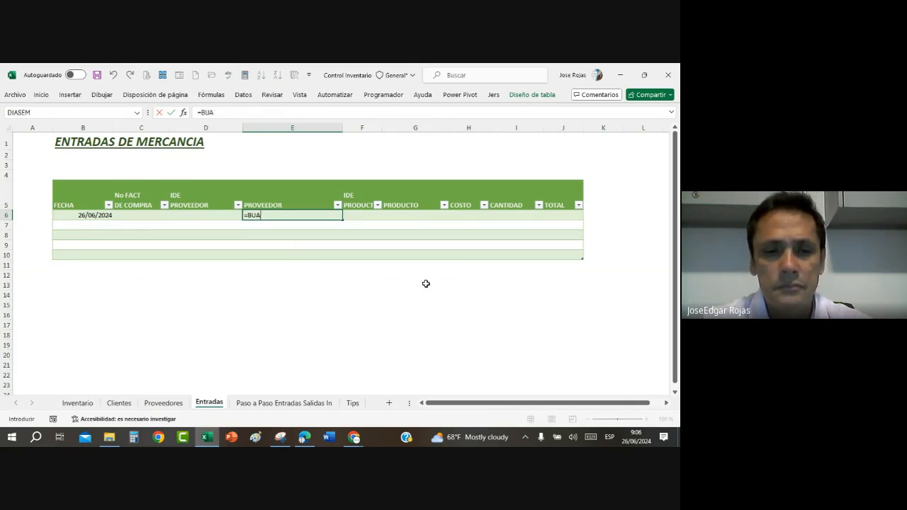
text(BUS)
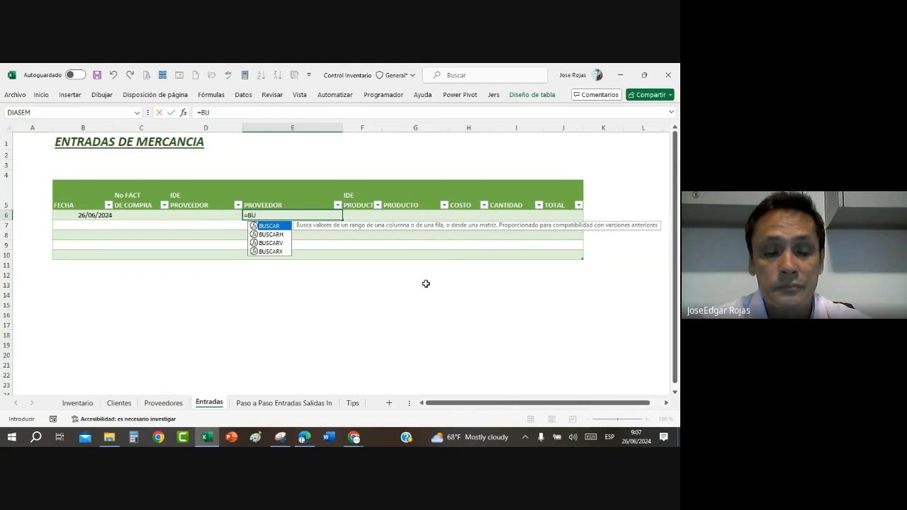
double_click(276, 243)
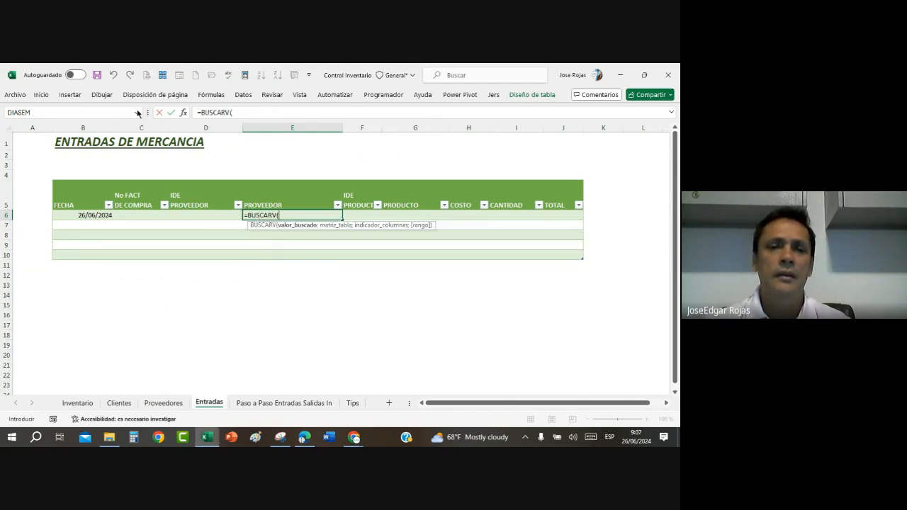
click(184, 112)
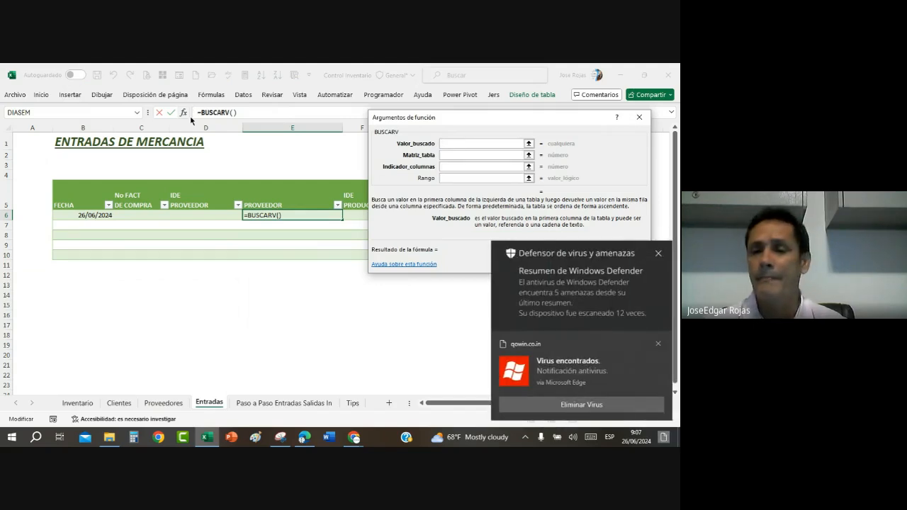
click(657, 344)
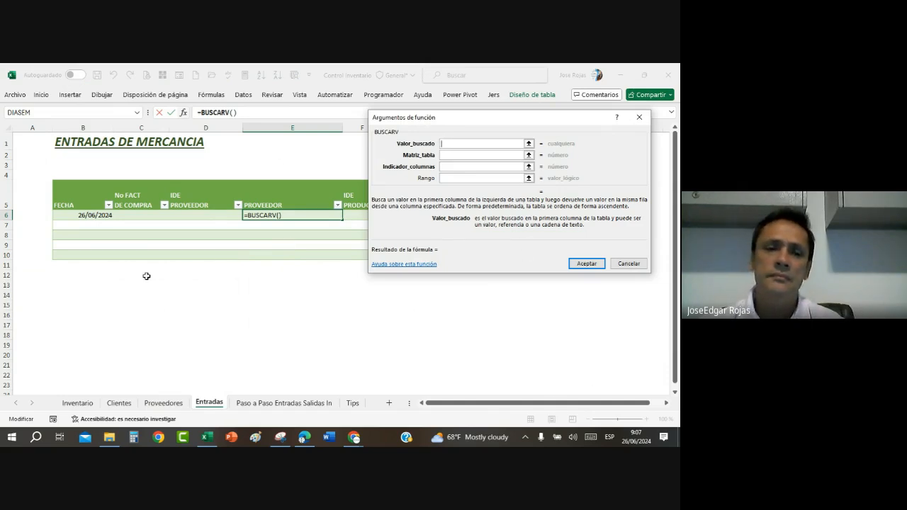
click(206, 217)
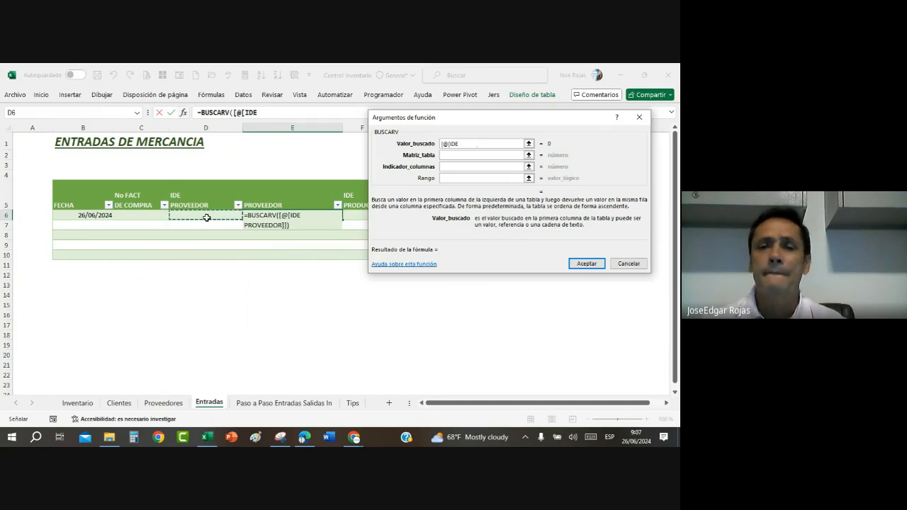
click(471, 155)
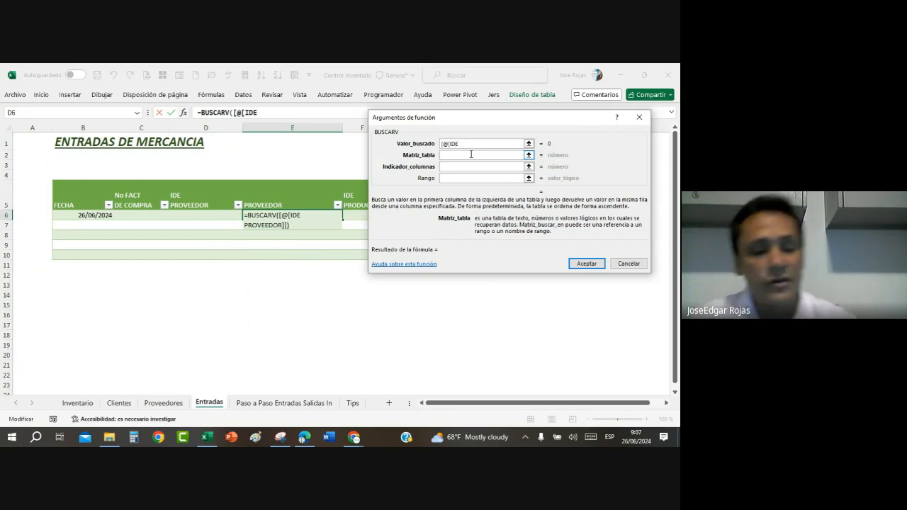
key(F3)
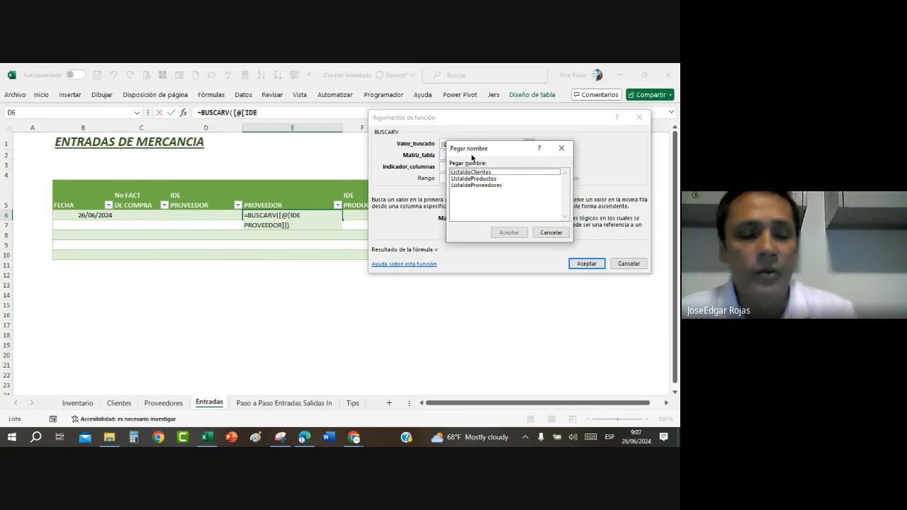
key(Escape)
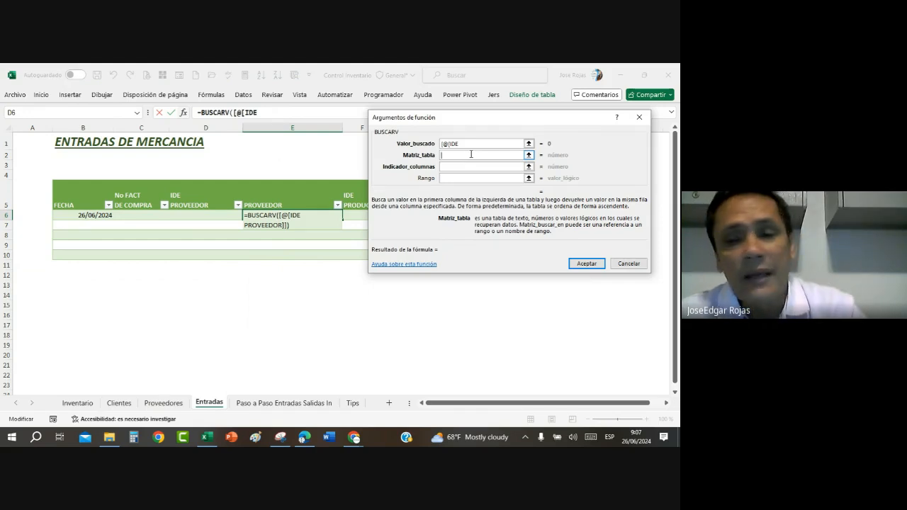
key(Escape)
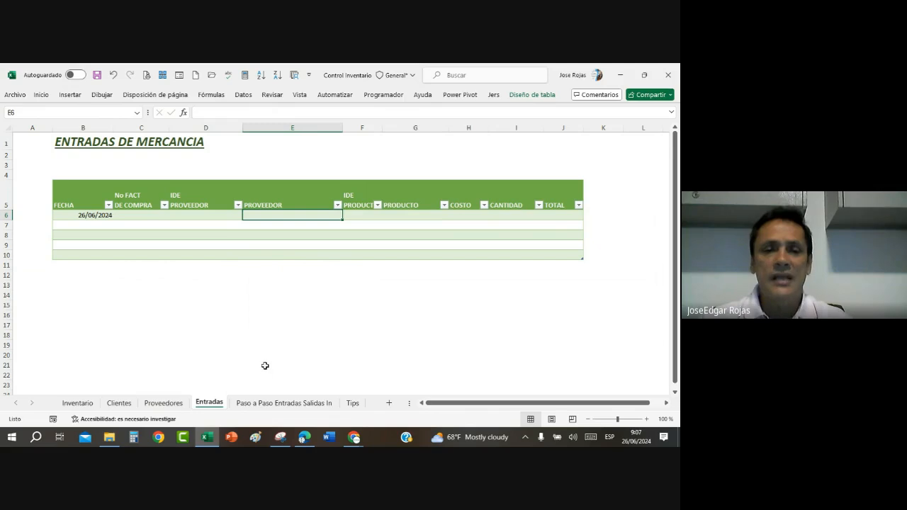
Step: Check the table name assigned to the supplier table on the Proveedores sheet
click(163, 403)
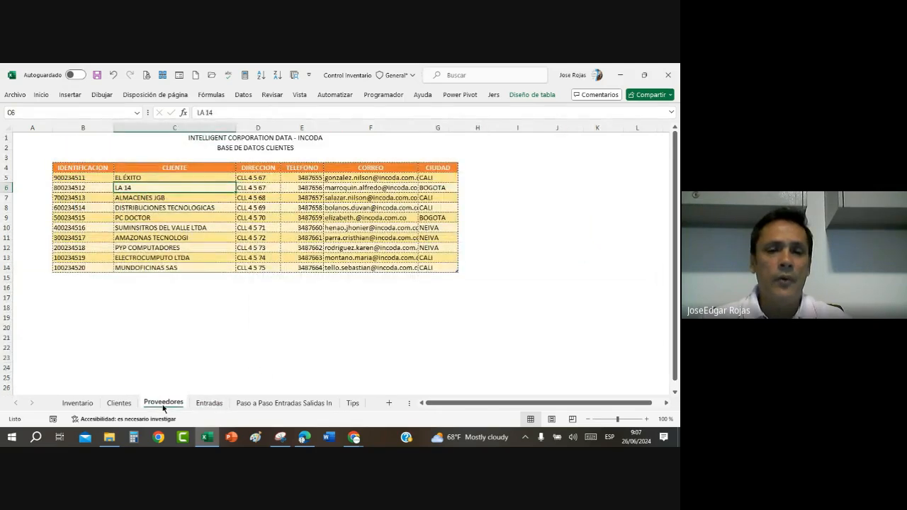
click(206, 226)
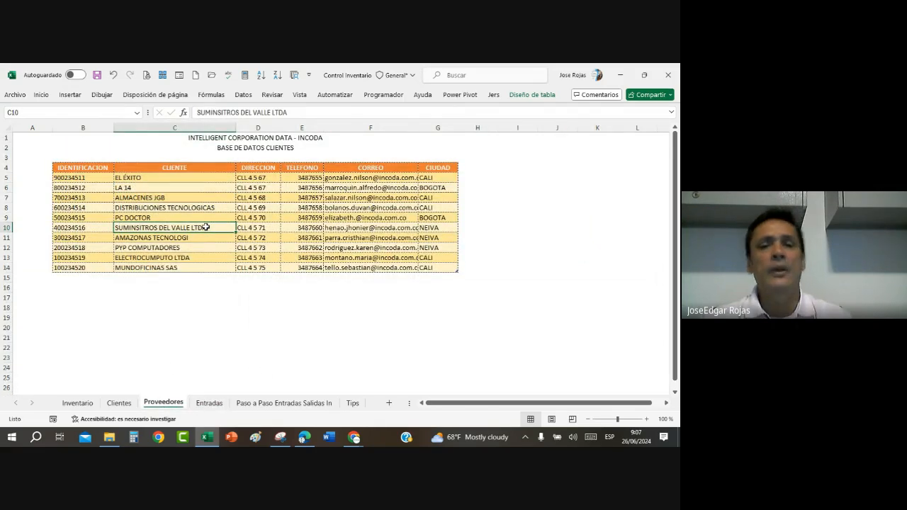
click(542, 95)
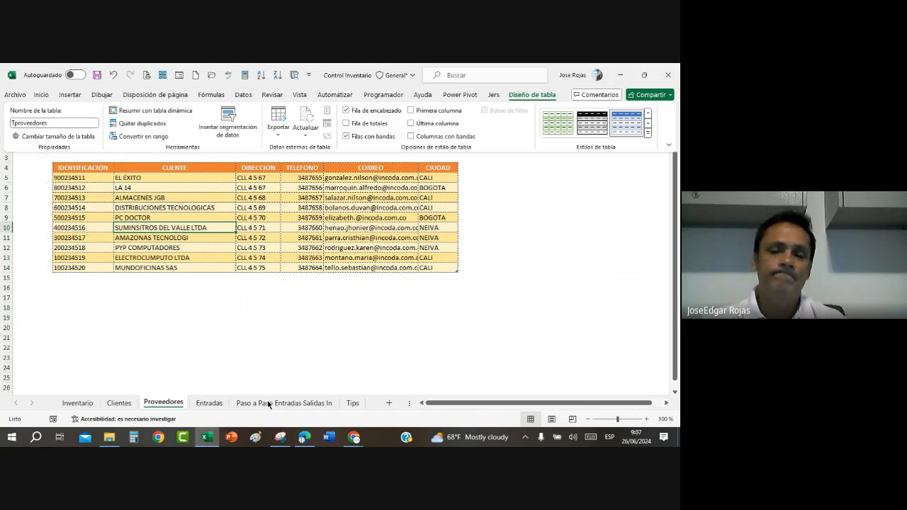
click(210, 408)
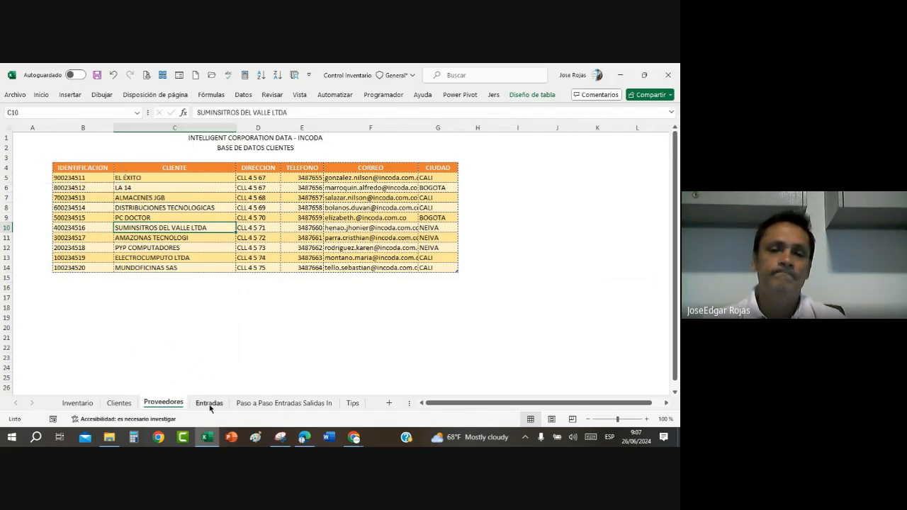
Step: Start a BUSCARV function in cell E6 of the Entradas sheet, using the row's IDE PROVEEDOR cell as the lookup value
click(209, 403)
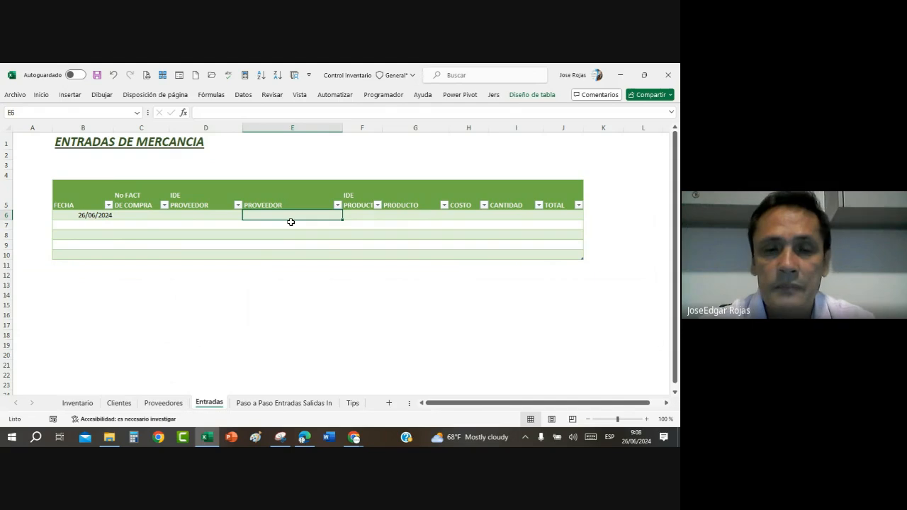
text(¿)
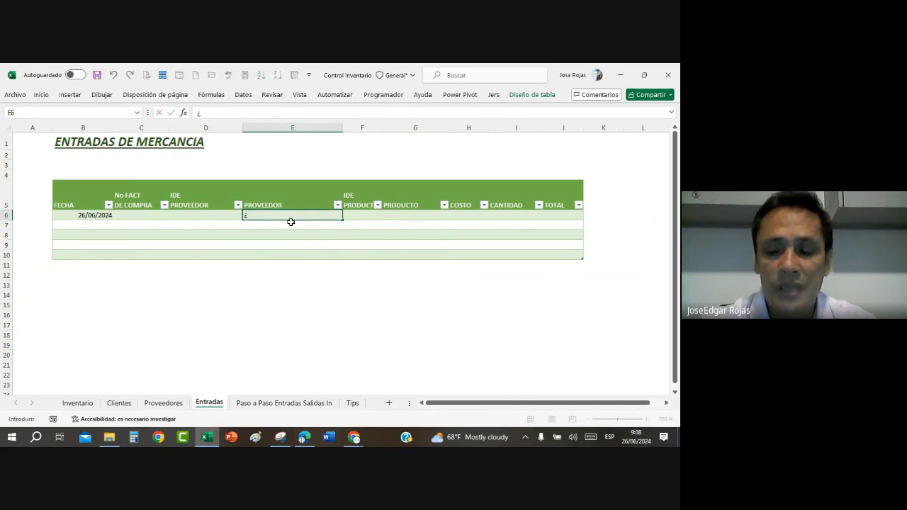
text(=BUS)
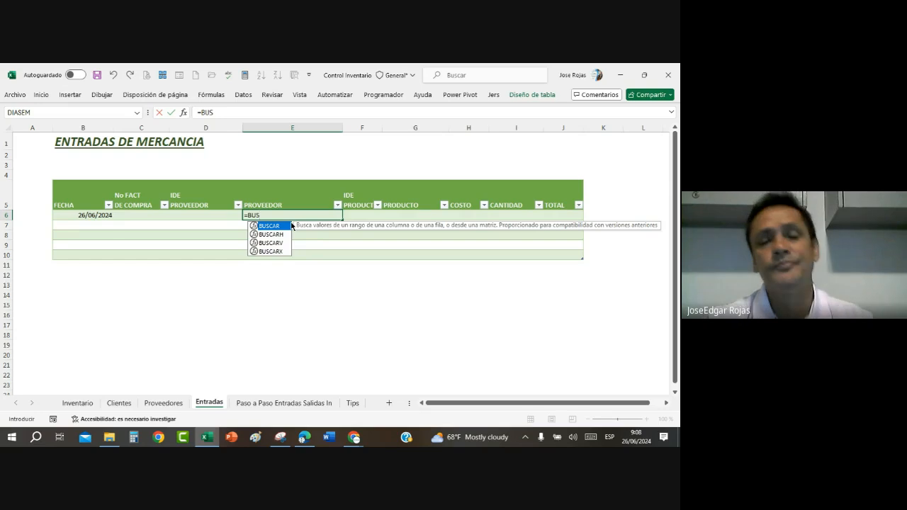
double_click(279, 242)
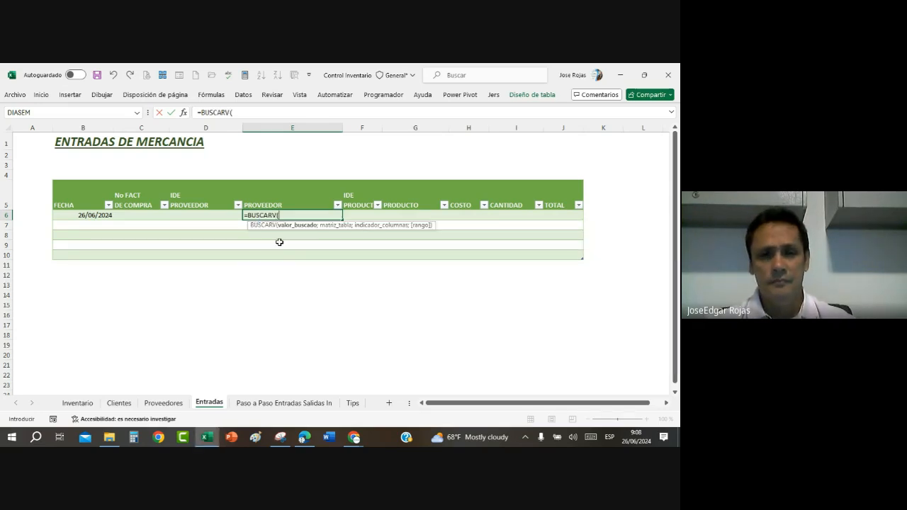
click(183, 112)
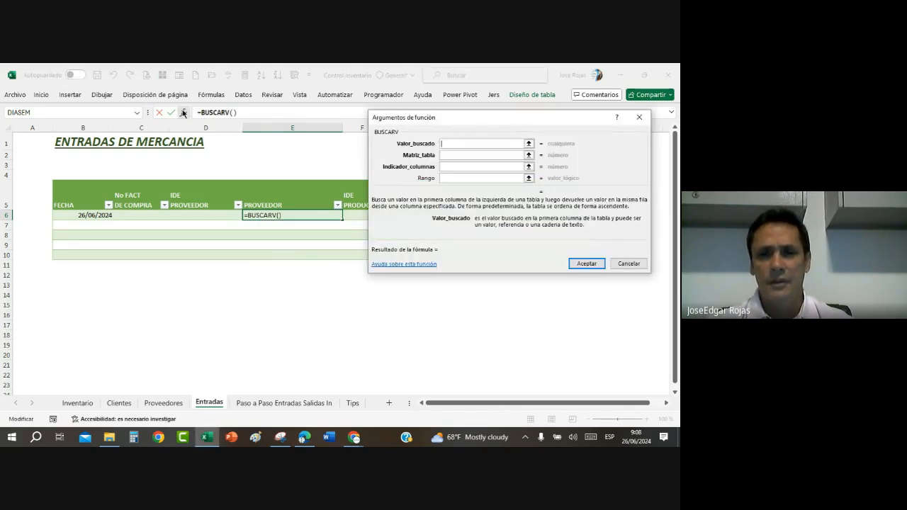
click(196, 217)
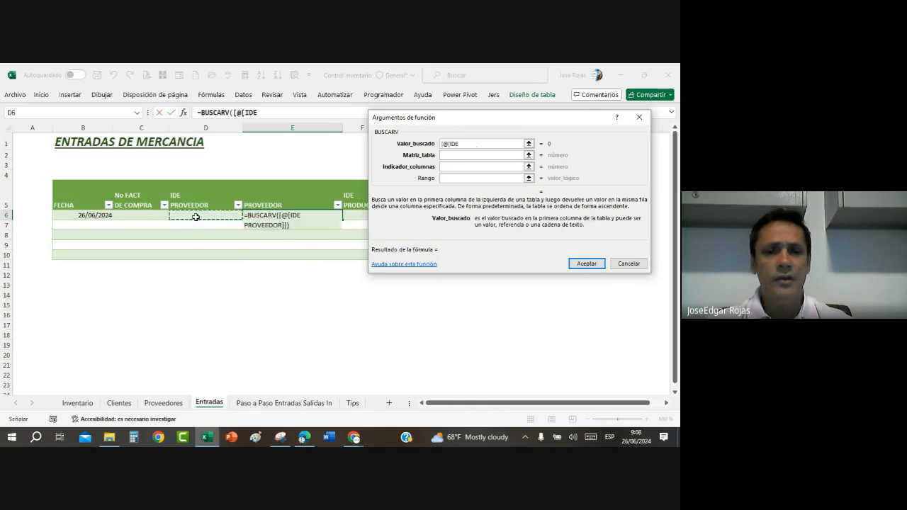
Step: Set the BUSCARV table array to TPROVEEDORES
click(451, 155)
text(T)
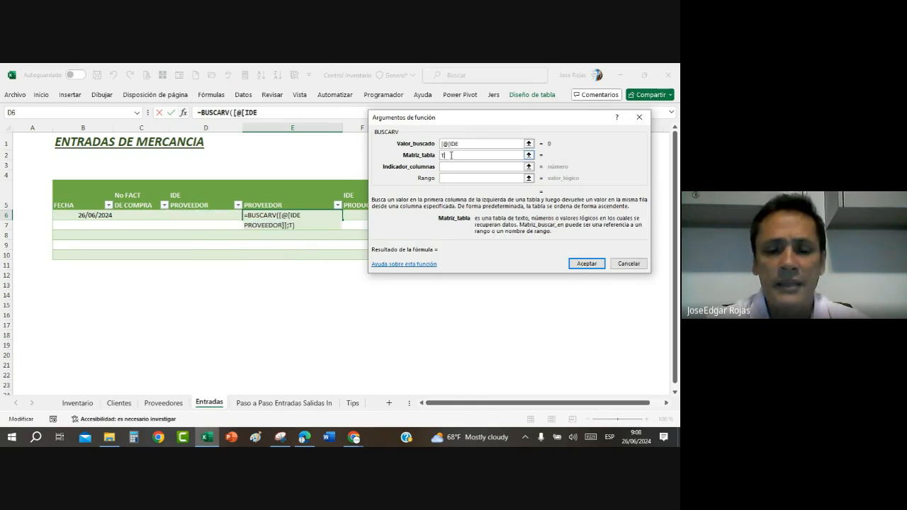
text(PROVEEDORES)
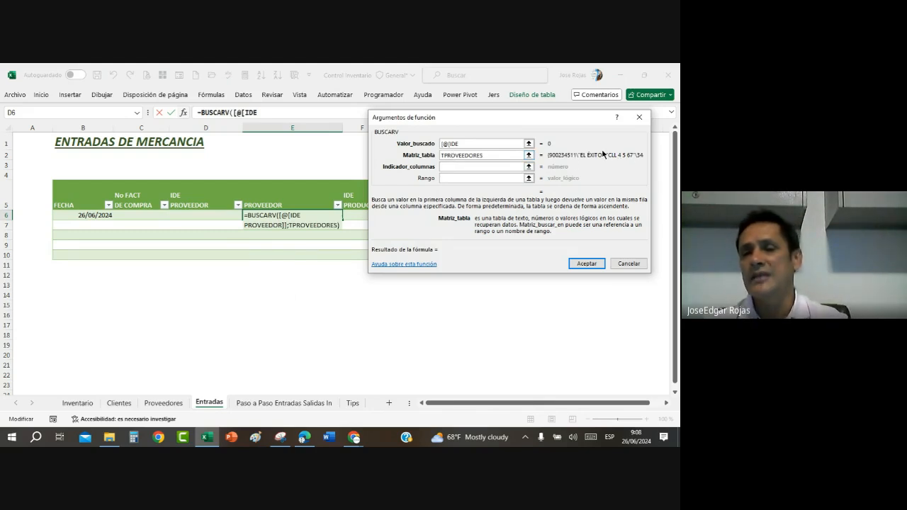
Step: Complete the BUSCARV function in E6 with column index 2 and range lookup 0, keeping TPROVEEDORES as the table array
key(BackSpace)
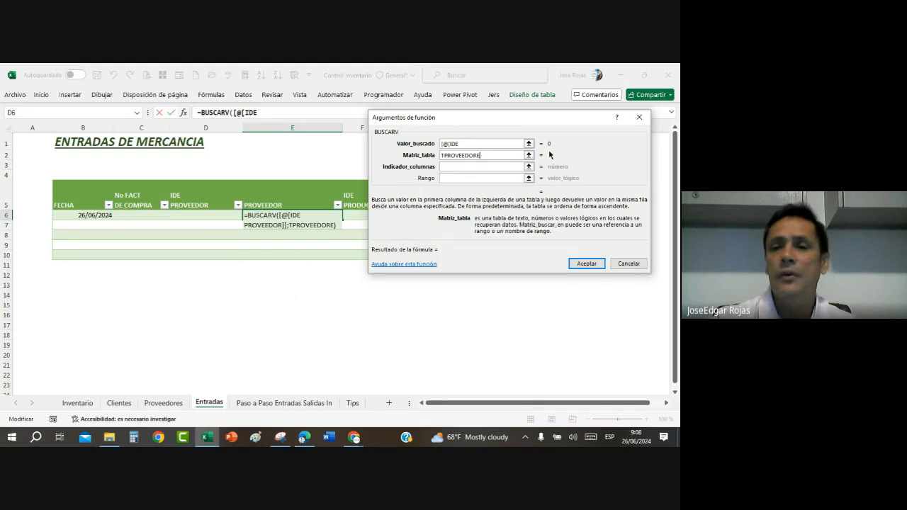
text(S)
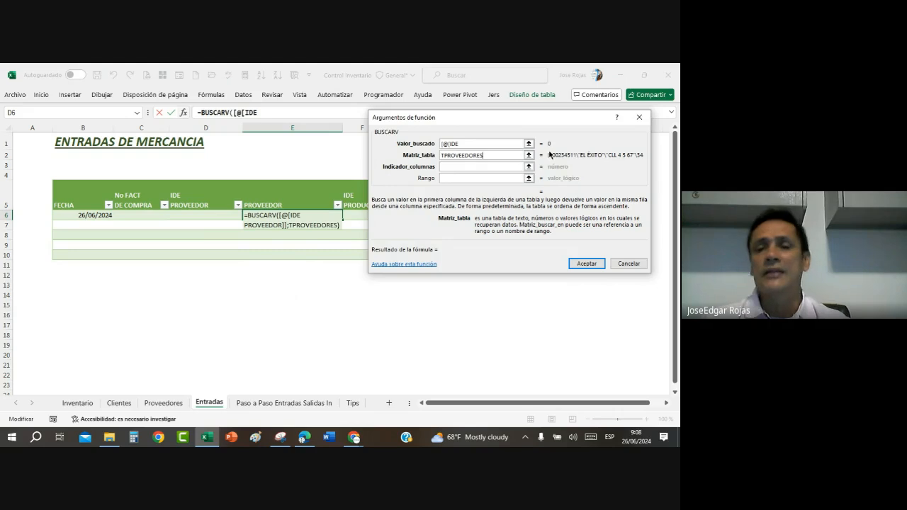
click(481, 165)
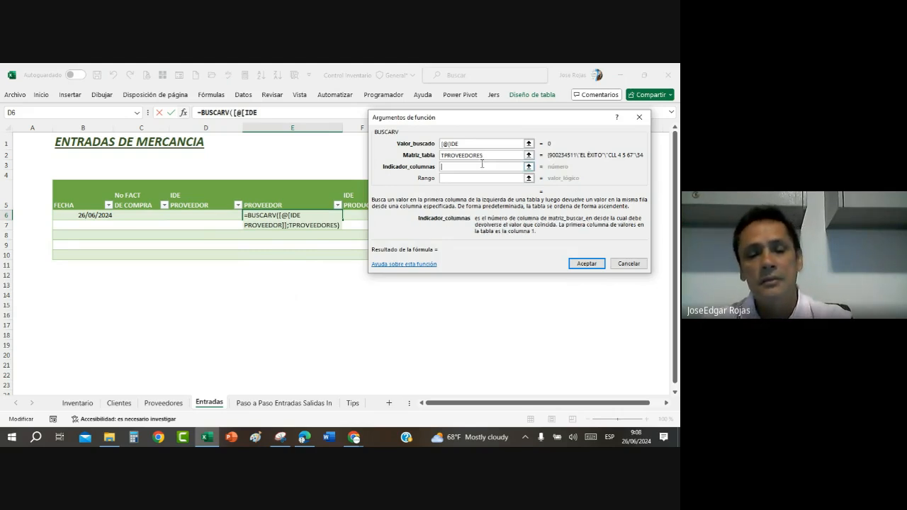
text(2)
key(Tab)
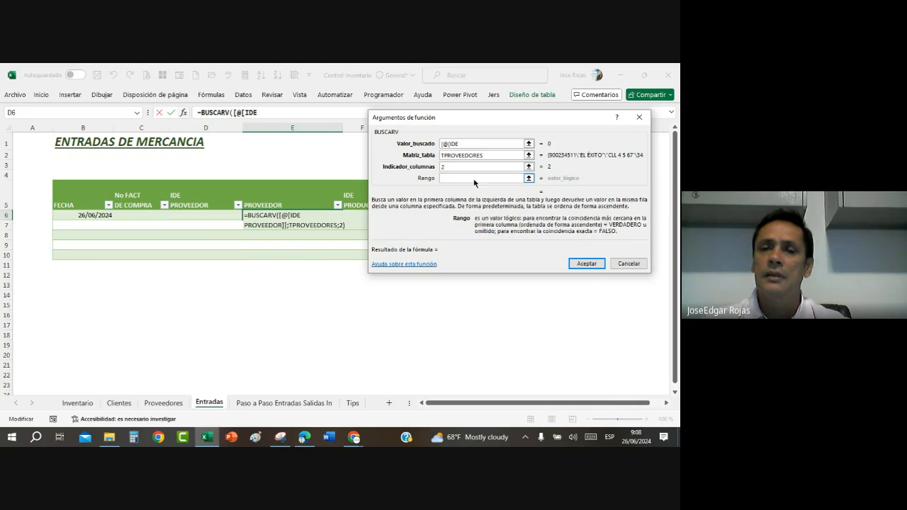
text(0)
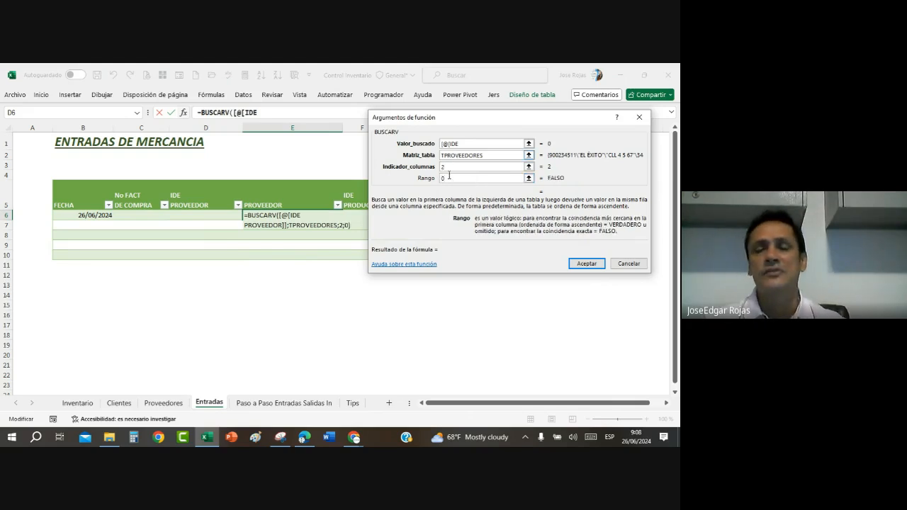
click(585, 264)
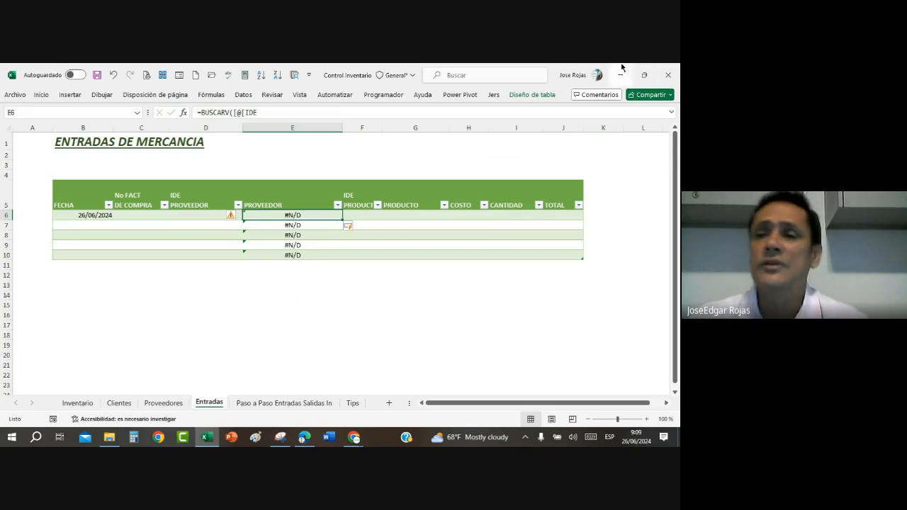
Step: Enlarge the formula bar to about three lines so the whole BUSCARV formula of E6 can be read
click(670, 111)
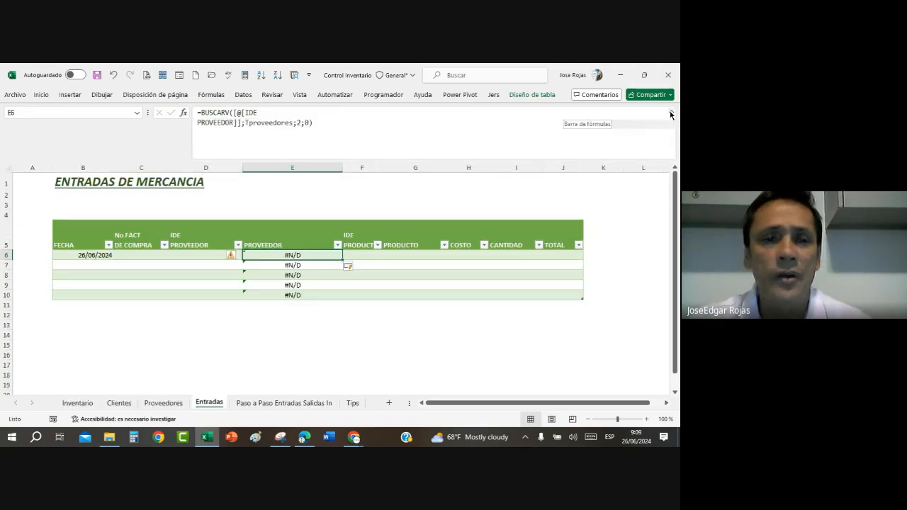
click(670, 112)
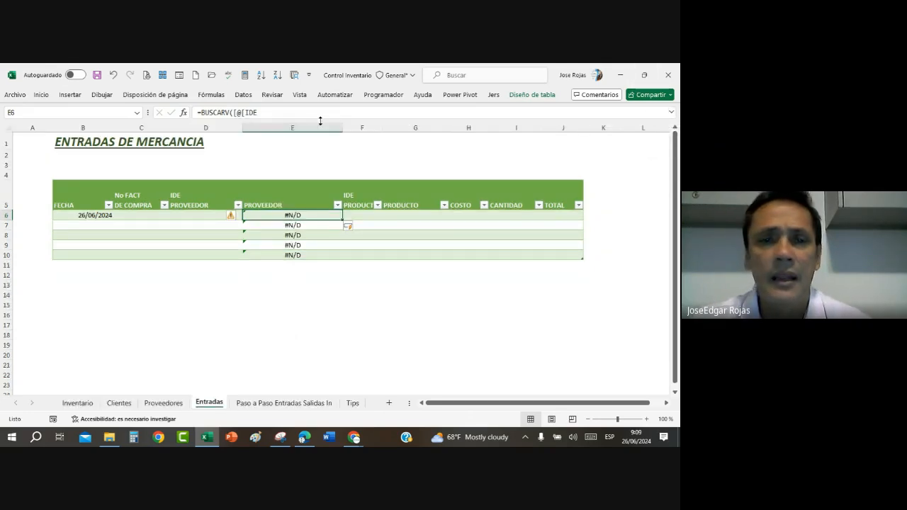
mouse_move(335, 123)
mouse_down()
mouse_move(339, 189)
mouse_move(347, 134)
mouse_up()
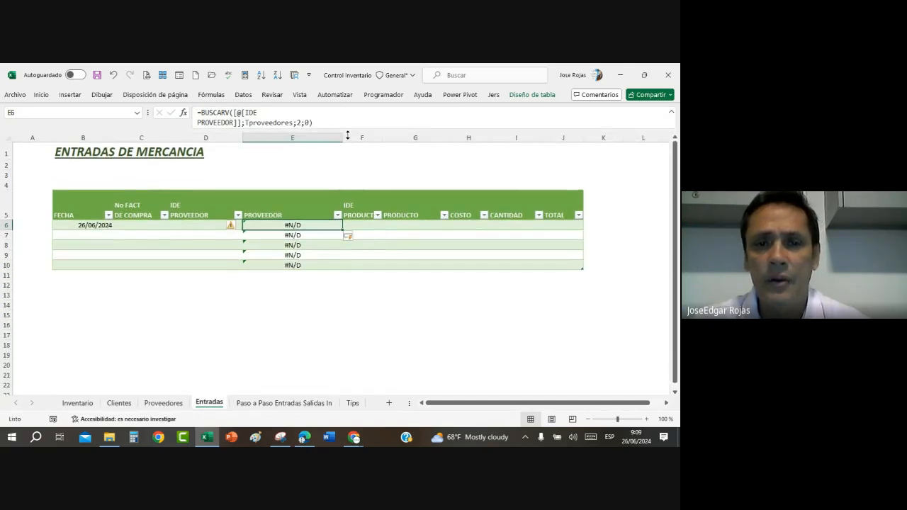
click(671, 113)
click(670, 113)
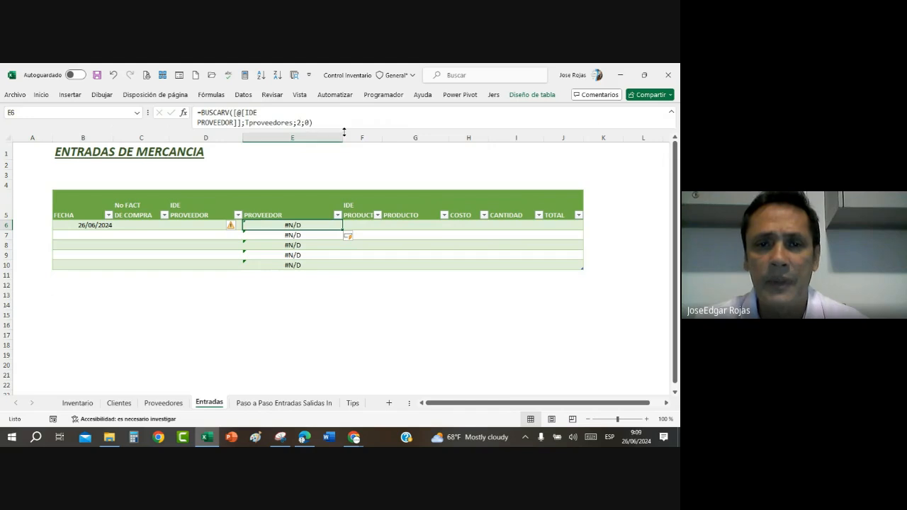
drag(344, 129, 344, 140)
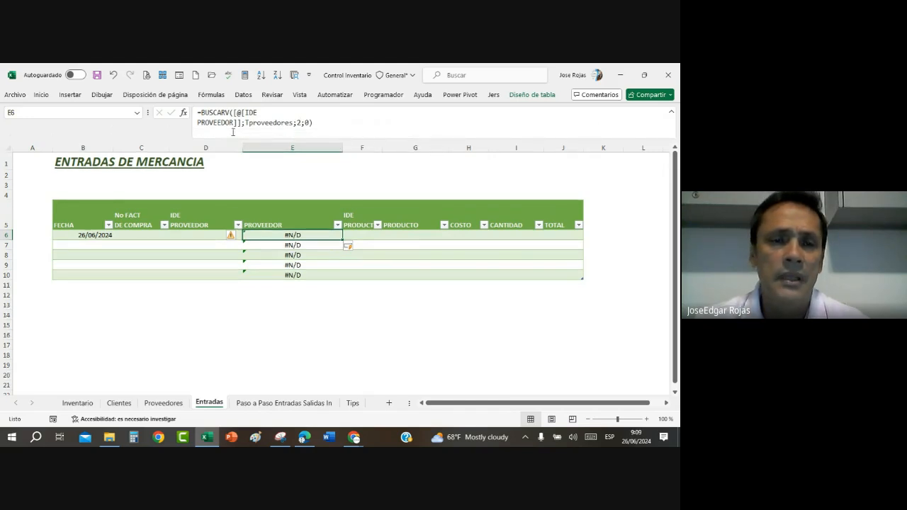
Step: Insert the SI.ERROR function in front of BUSCARV in the E6 formula
click(199, 112)
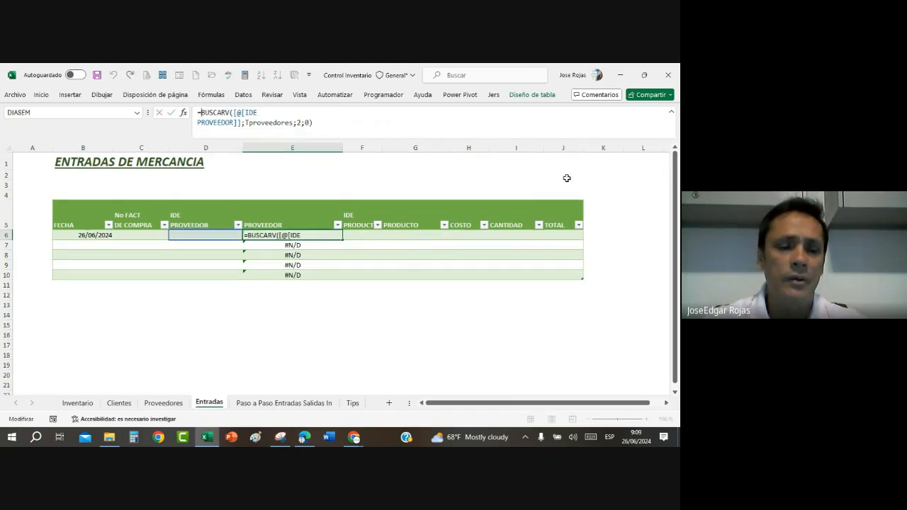
text(SI)
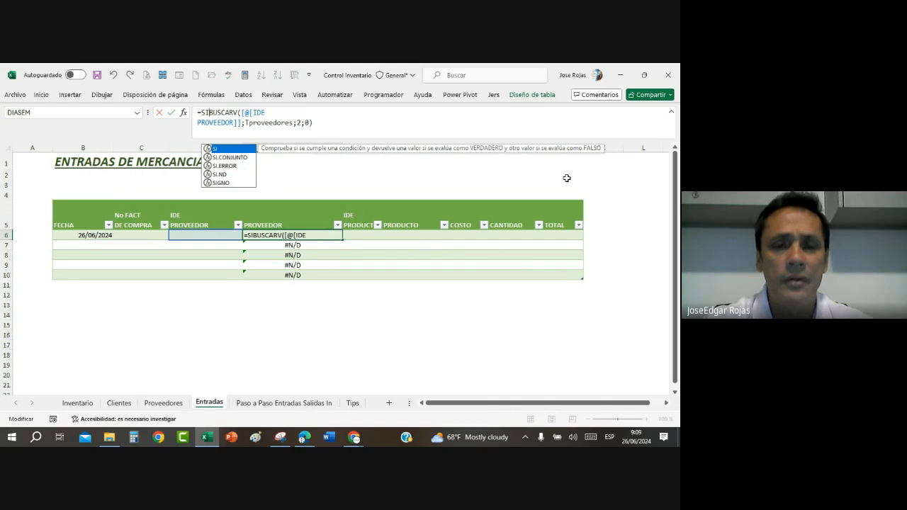
text(.E)
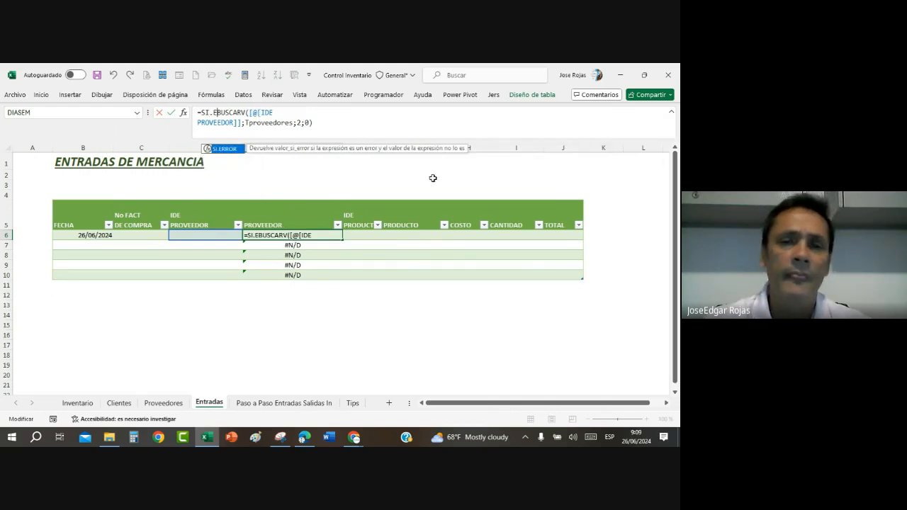
double_click(224, 149)
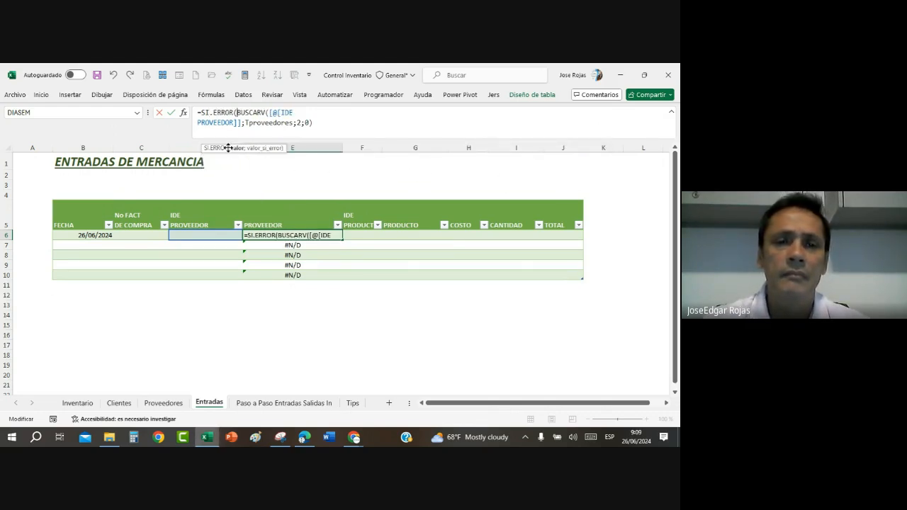
Step: Add empty text ("") as the value-if-error argument after BUSCARV in E6 and try to enter the formula
click(330, 124)
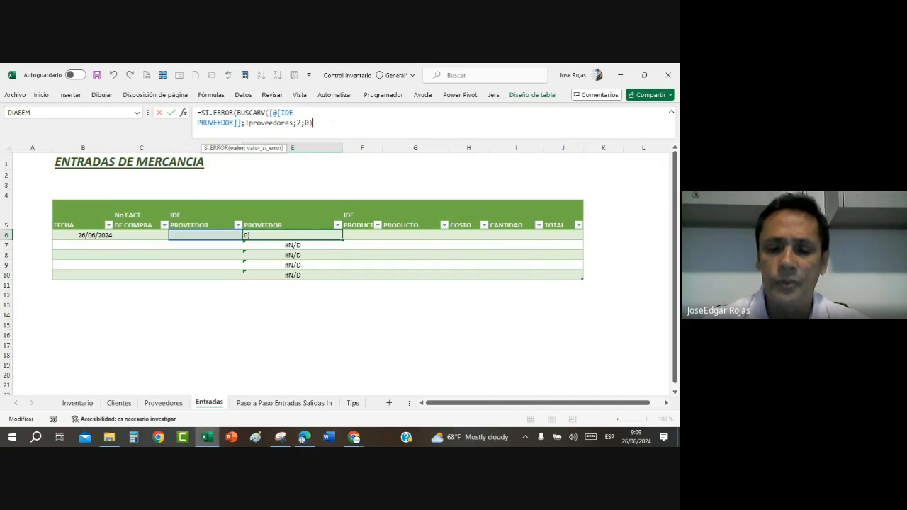
text(Ñ)
key(BackSpace)
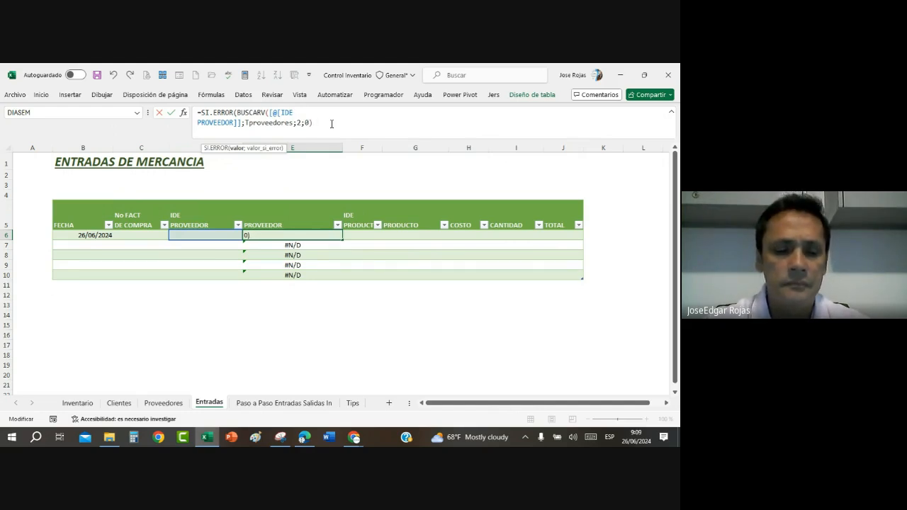
text(;)
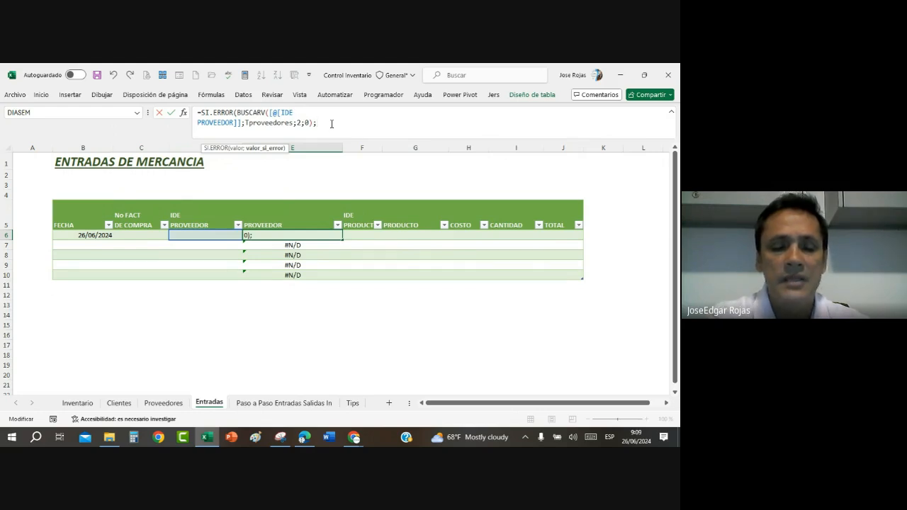
text(""=)
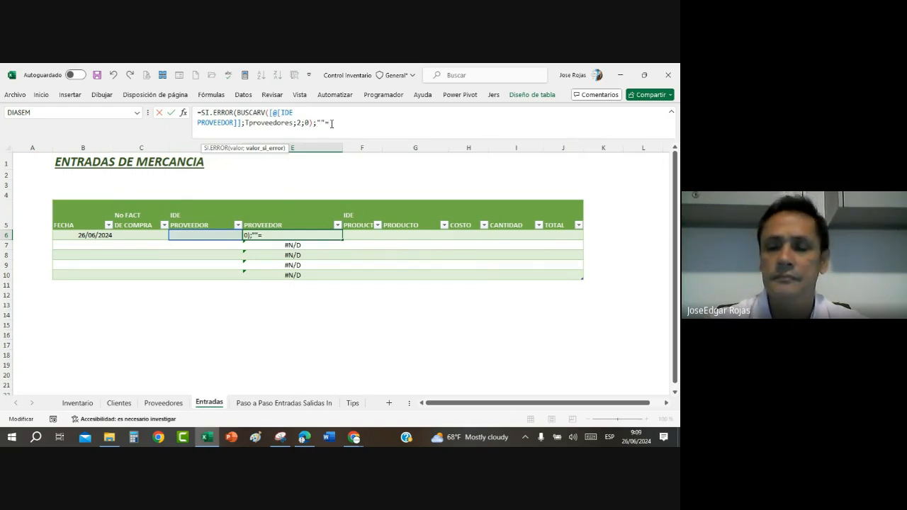
key(Return)
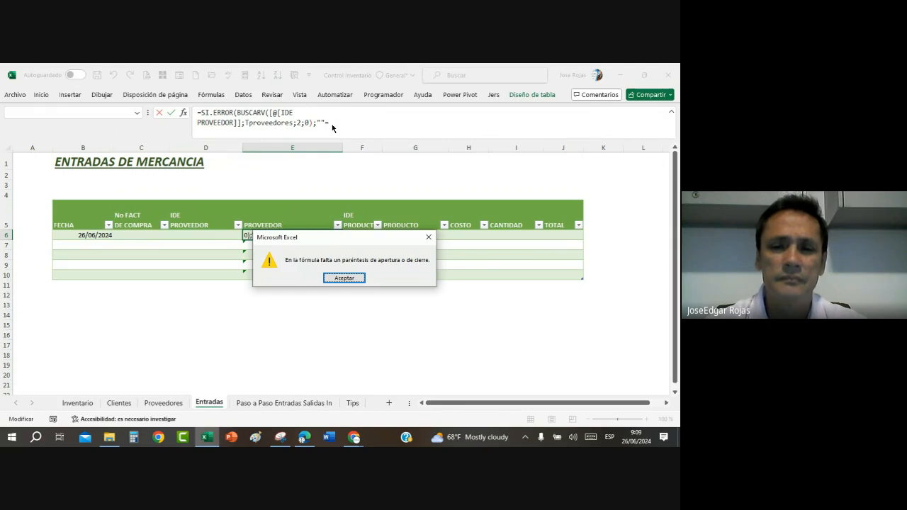
key(Return)
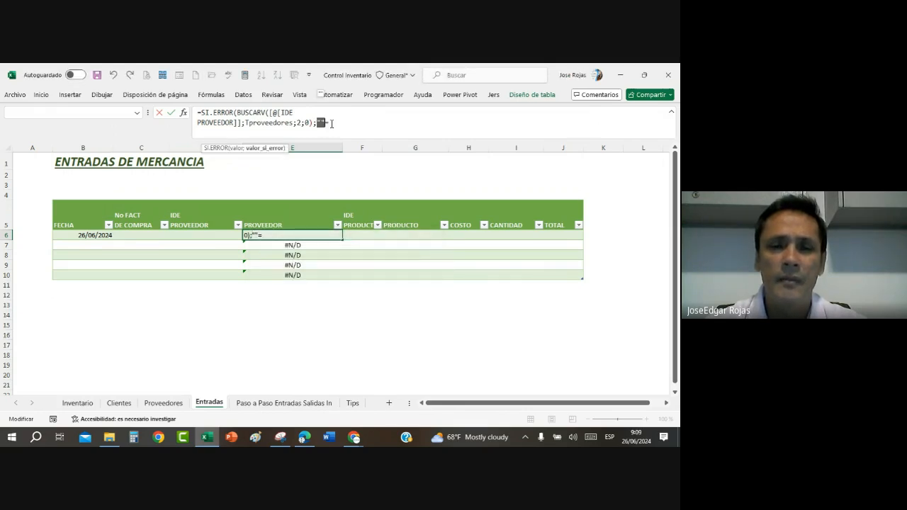
Step: Remove the stray equals sign at the end of the E6 formula, close SI.ERROR with a parenthesis and enter it
click(331, 123)
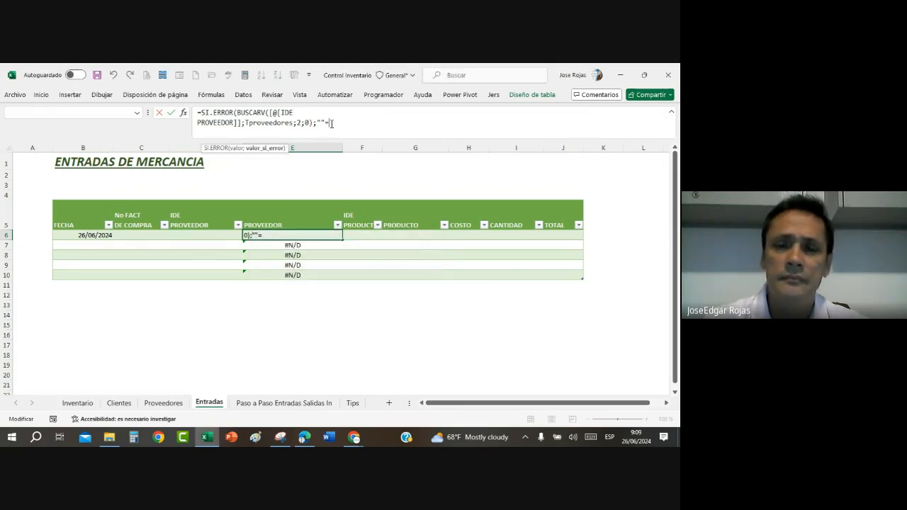
key(BackSpace)
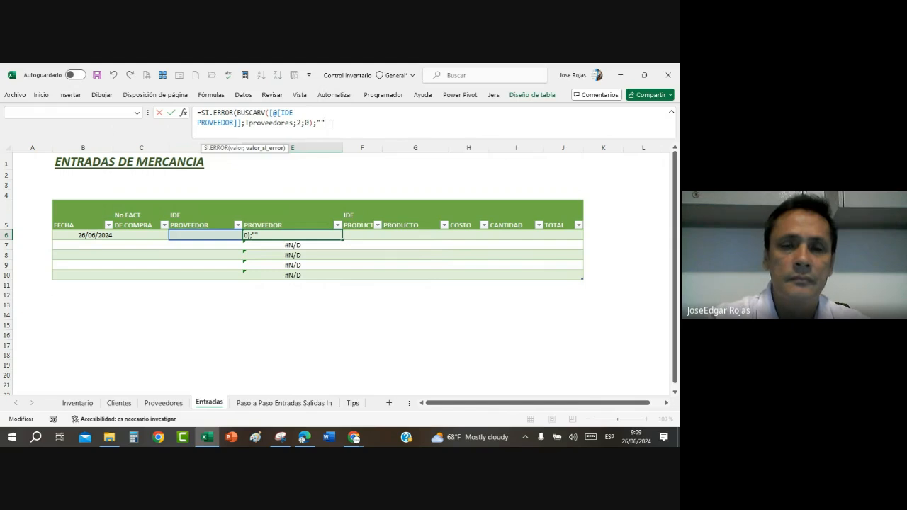
text(()
key(BackSpace)
text())
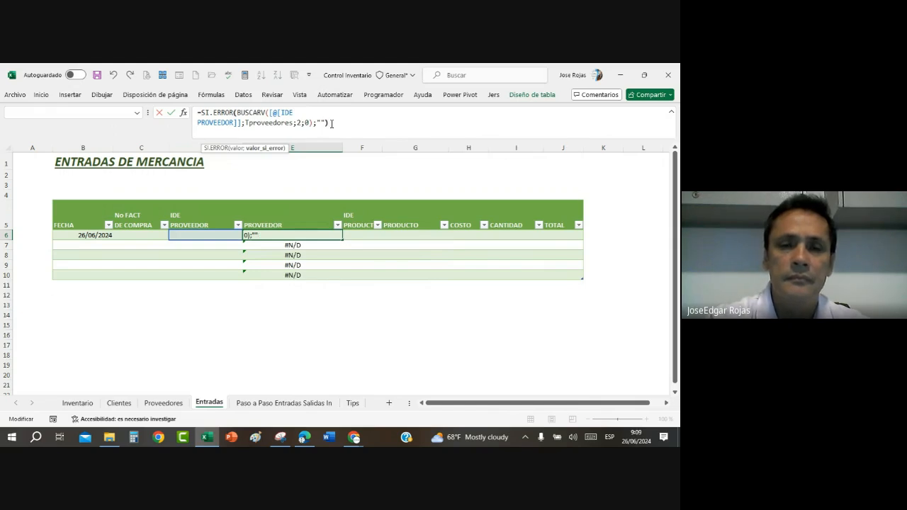
key(Return)
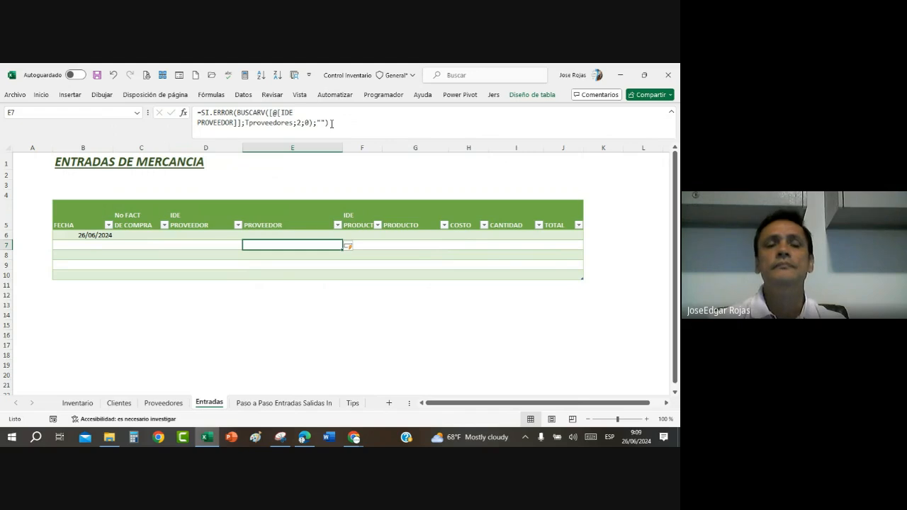
Step: Test the lookup by choosing the third listed supplier ID in D6 and the fourth in D10
click(213, 234)
click(246, 235)
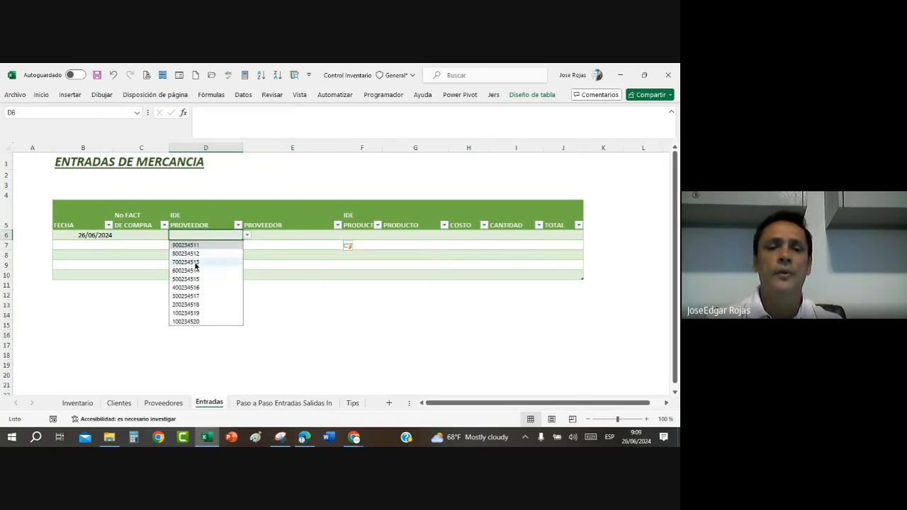
click(196, 263)
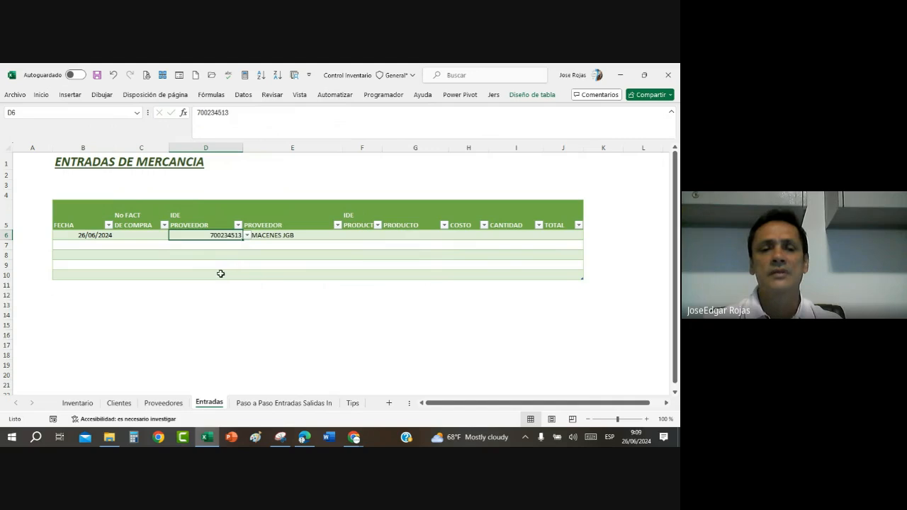
click(221, 274)
click(247, 275)
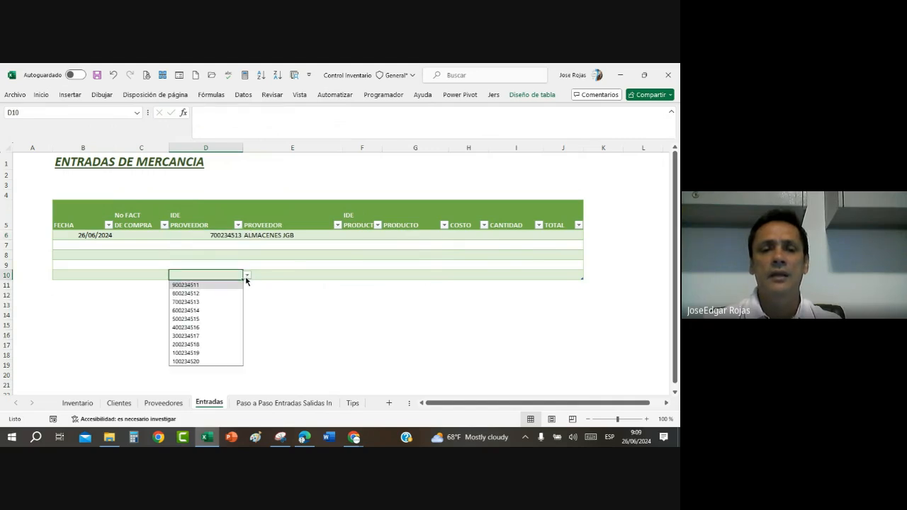
click(213, 310)
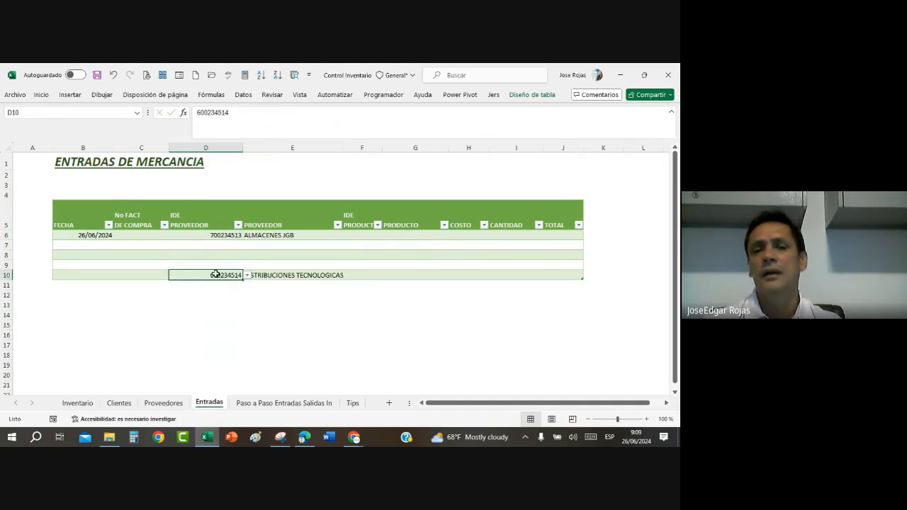
Step: Fill the remaining IDE PROVEEDOR cells, choosing the seventh listed supplier ID in D7 and D8 and the fifth in D9
click(212, 246)
click(246, 244)
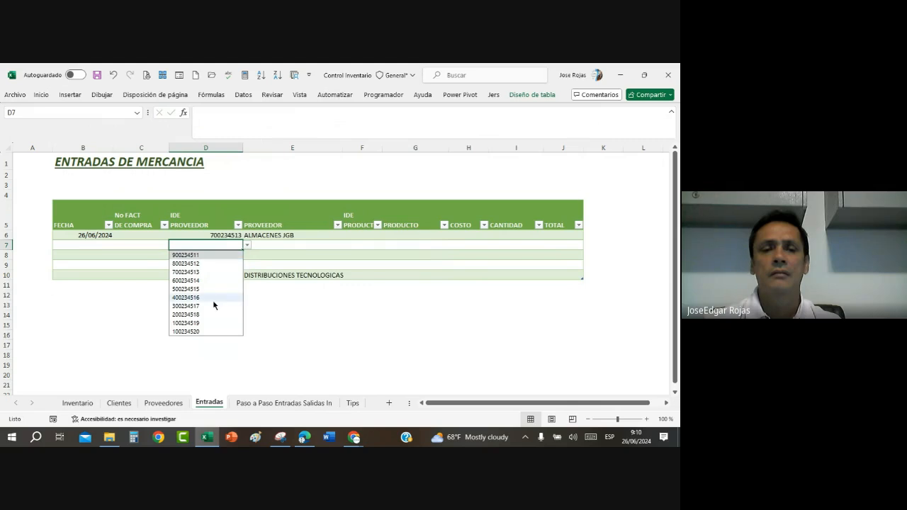
click(203, 307)
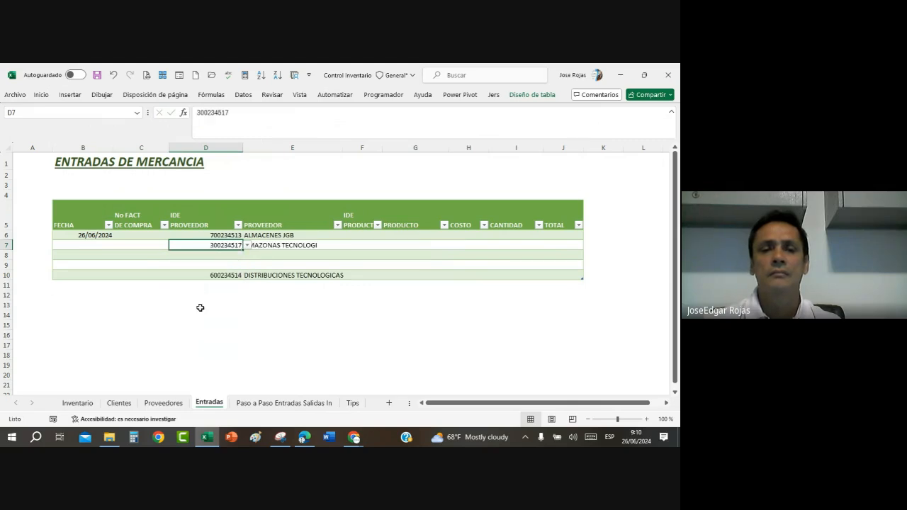
click(216, 253)
click(246, 255)
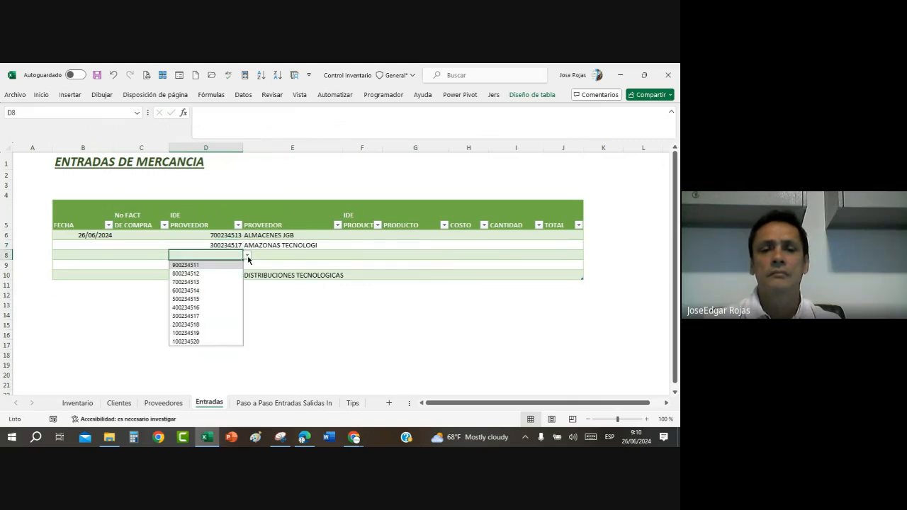
click(190, 316)
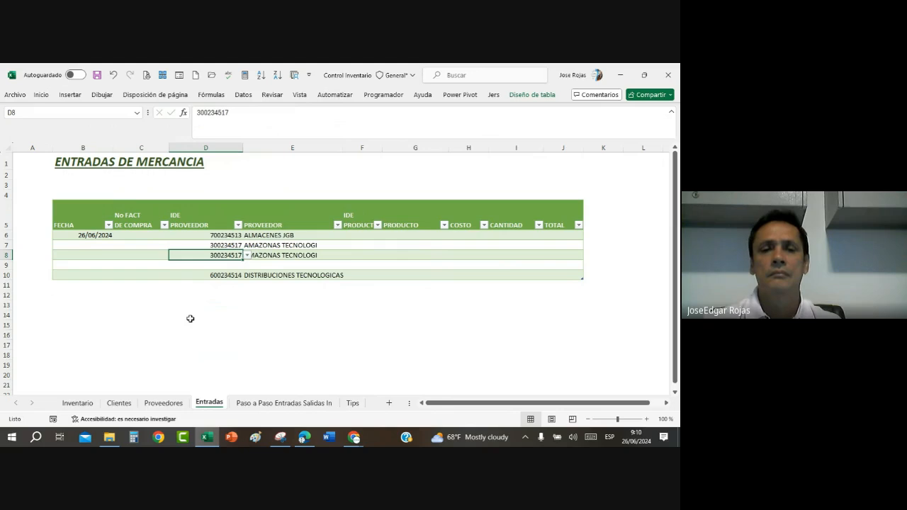
click(214, 265)
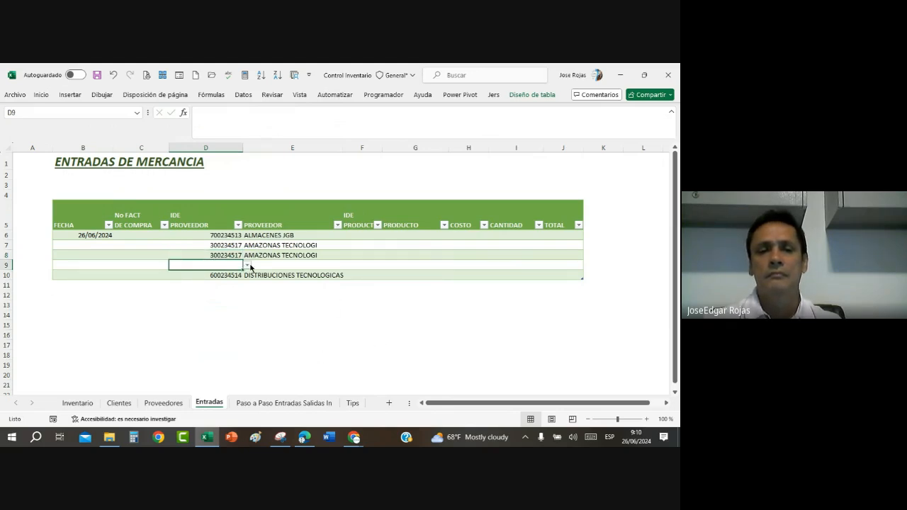
click(247, 265)
click(189, 308)
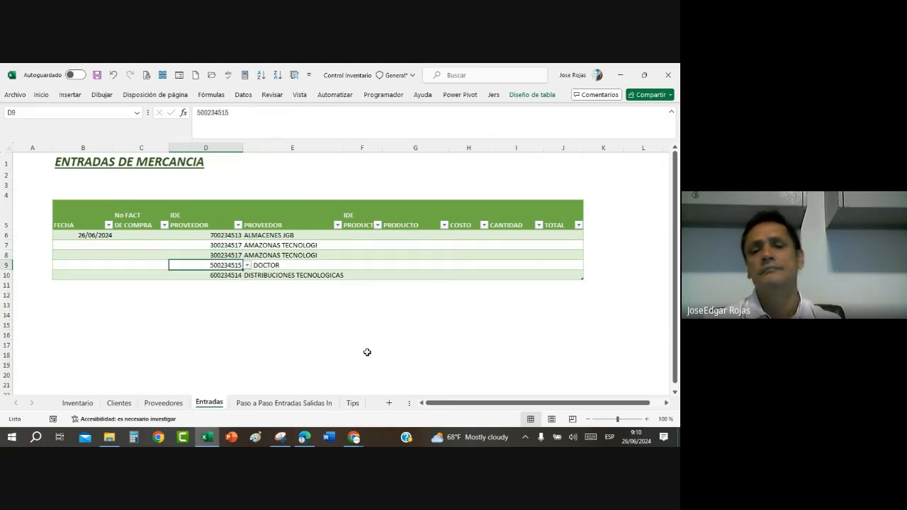
Step: Widen the PROVEEDOR and IDE PRODUCTO columns of the Entradas table so their names and headers fit
click(345, 325)
drag(341, 148, 420, 147)
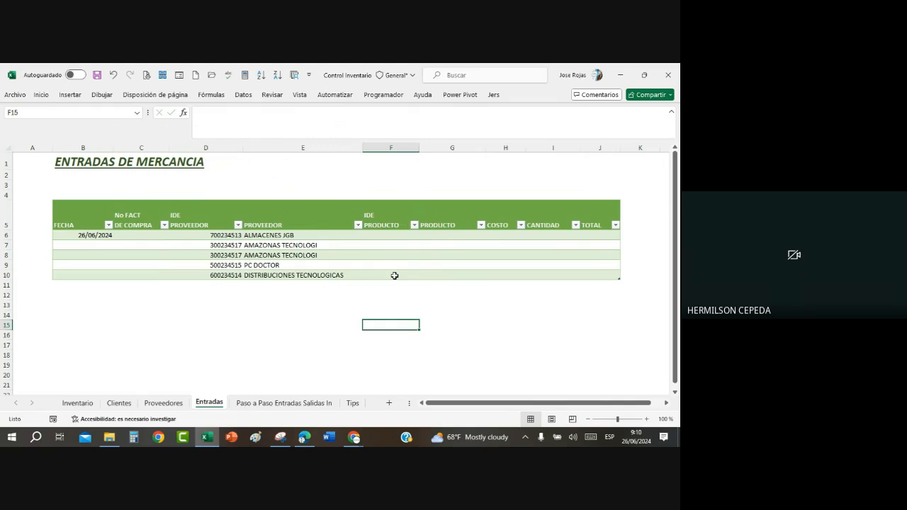
click(439, 235)
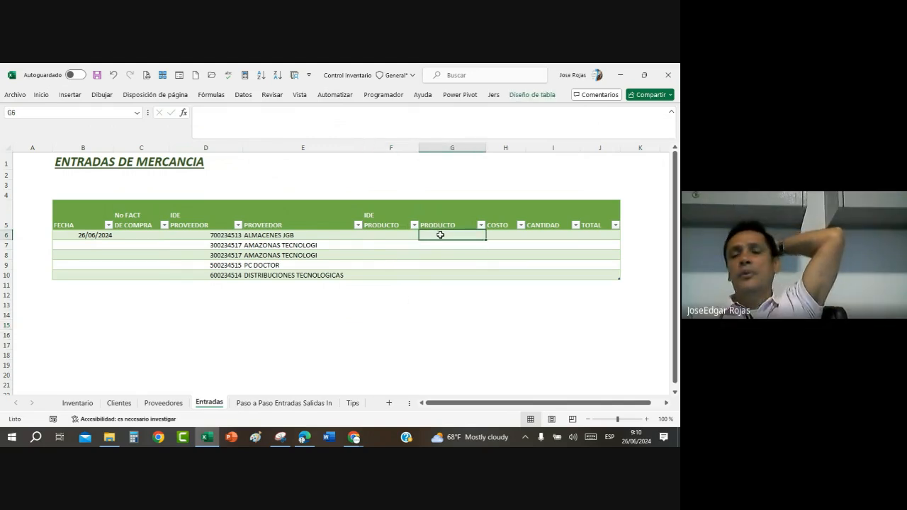
click(505, 234)
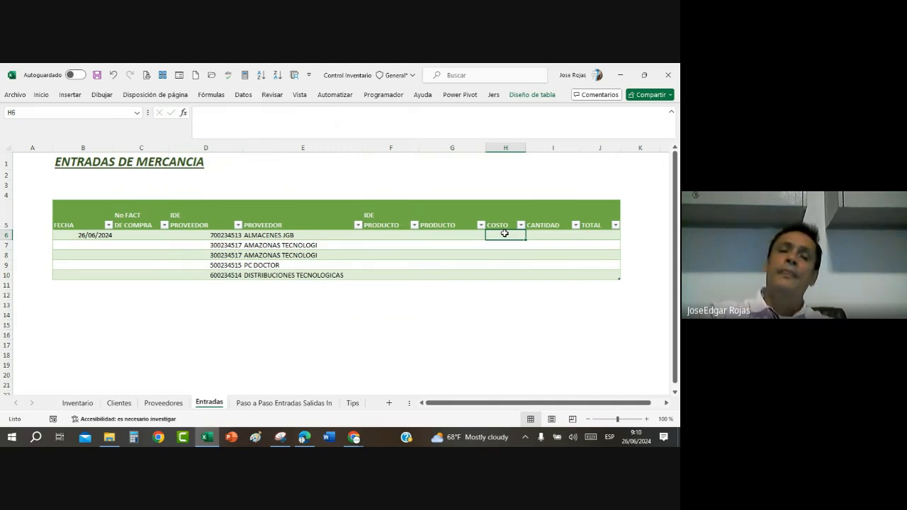
click(227, 255)
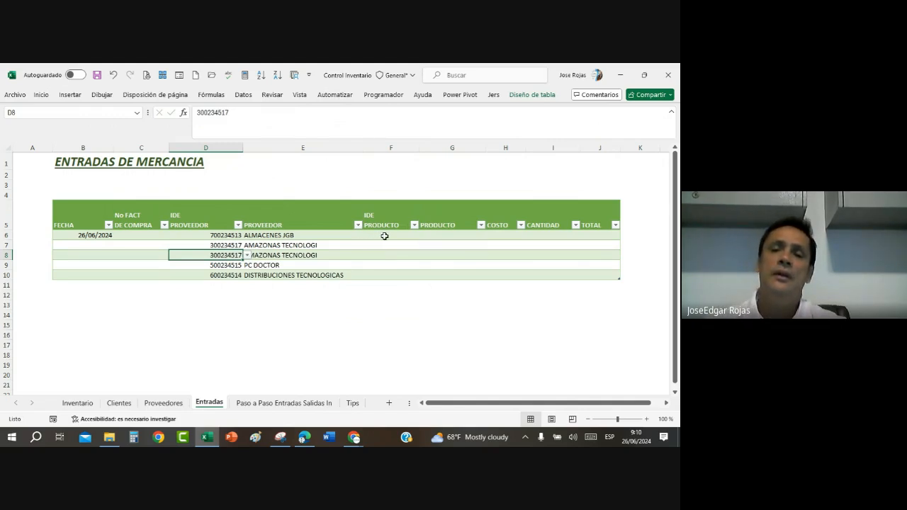
drag(382, 236, 384, 275)
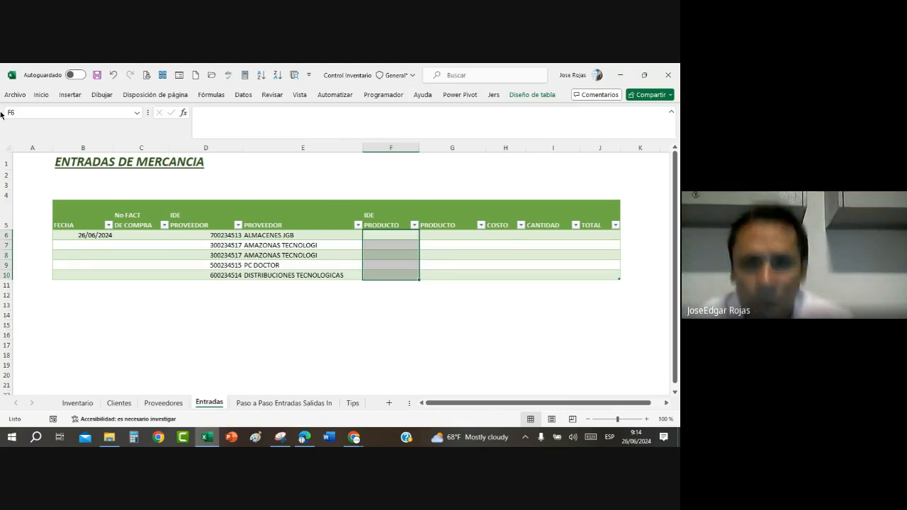
click(479, 265)
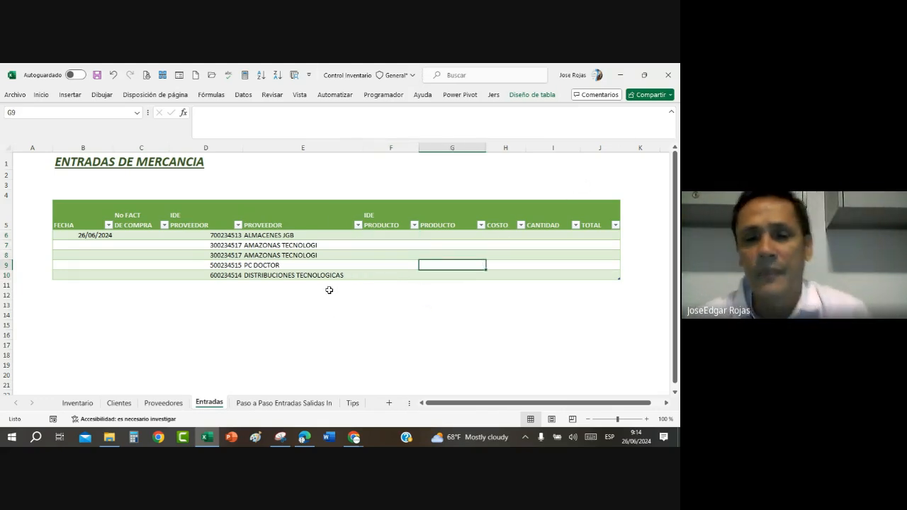
Step: Set the data validation of the IDE PRODUCTO cells F6:F10 to allow a list (Lista)
drag(381, 234, 379, 272)
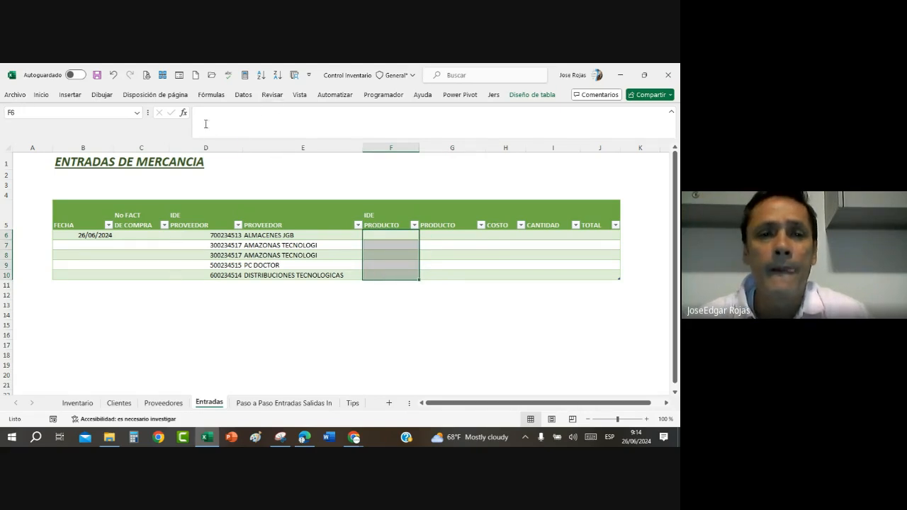
click(244, 95)
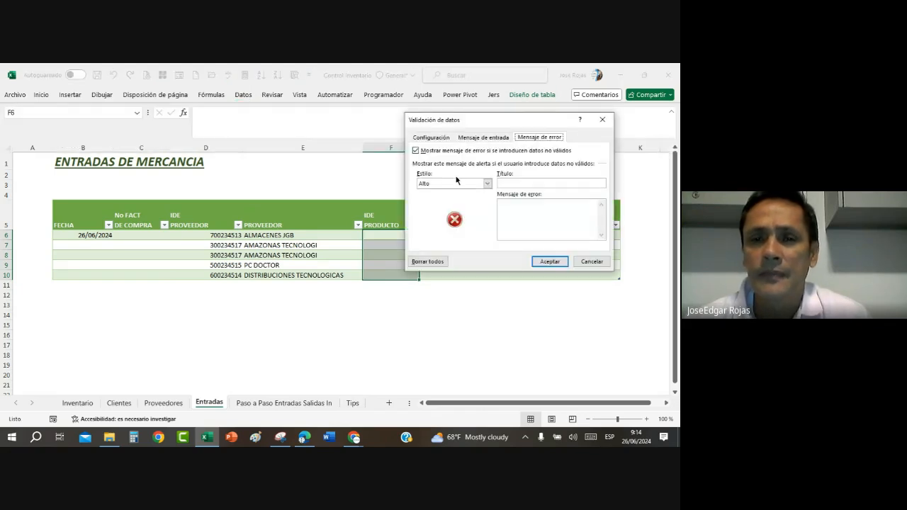
click(430, 140)
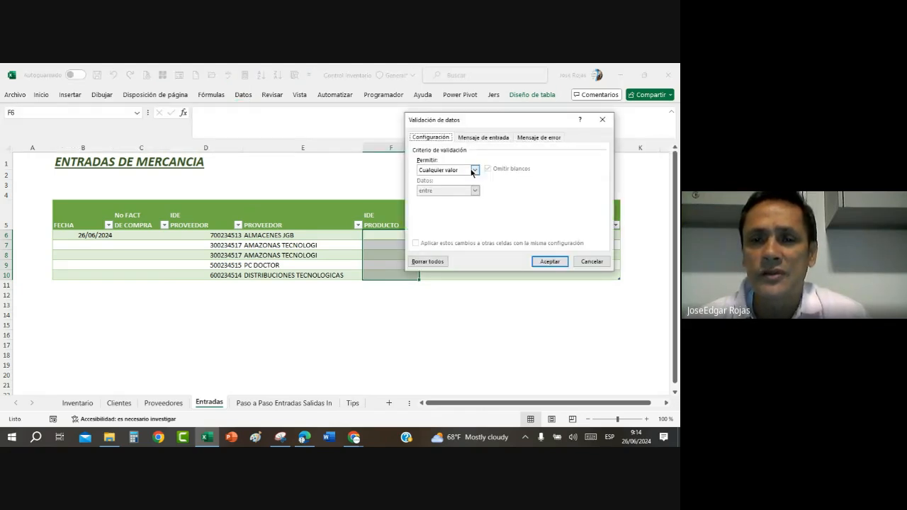
click(475, 171)
click(430, 200)
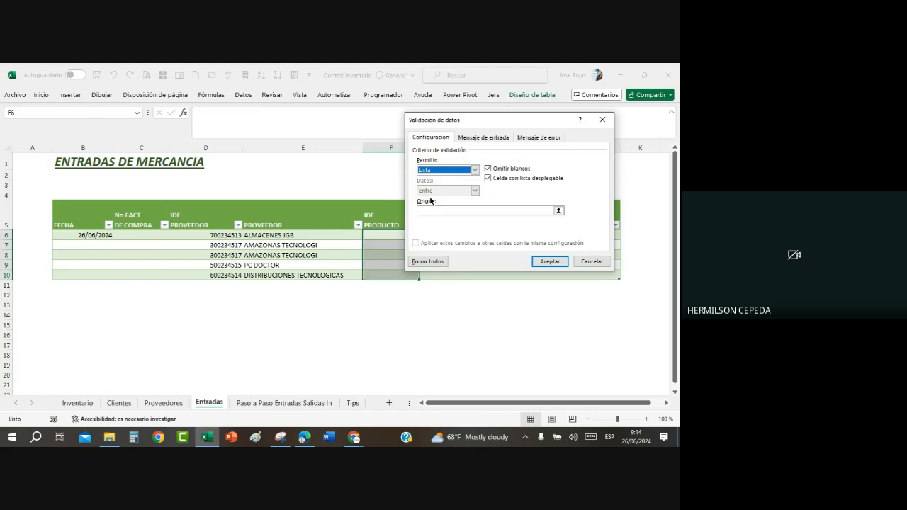
Step: Apply the named range ListaIdeProductos as the validation list source and choose product ID 1026 in F6
click(426, 211)
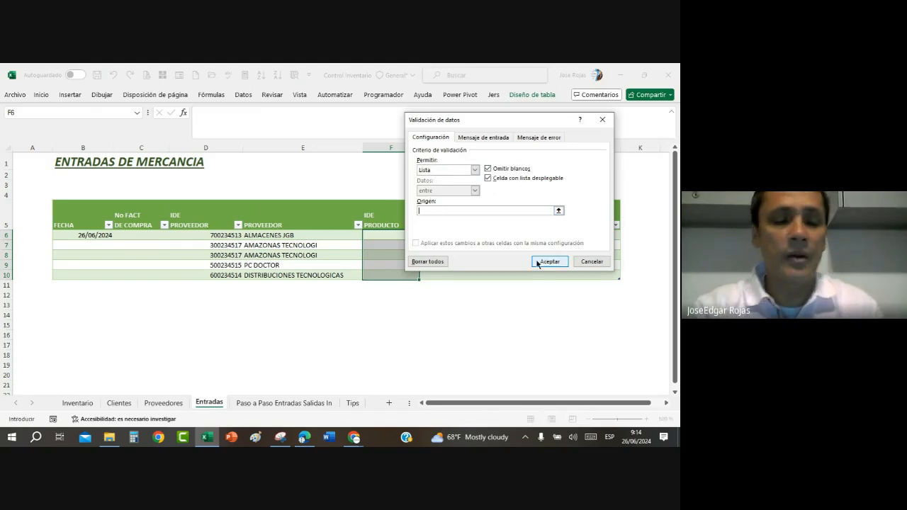
key(F3)
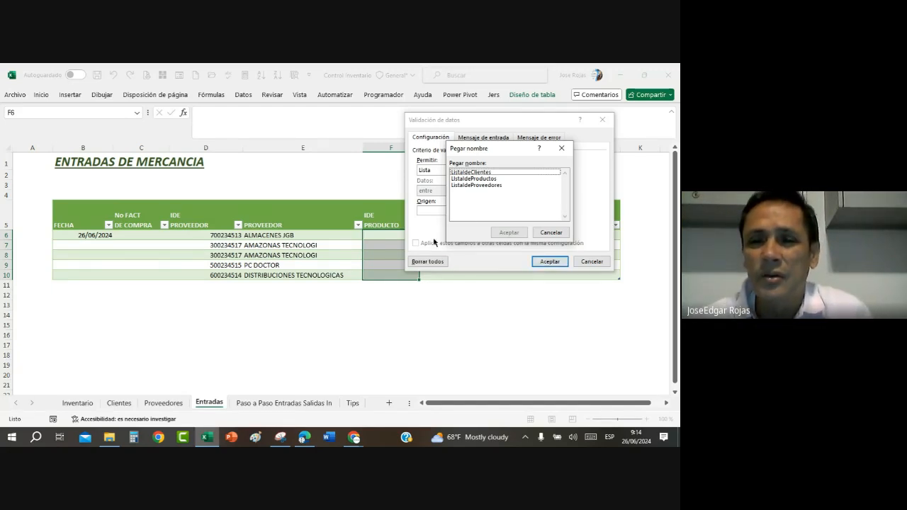
click(474, 179)
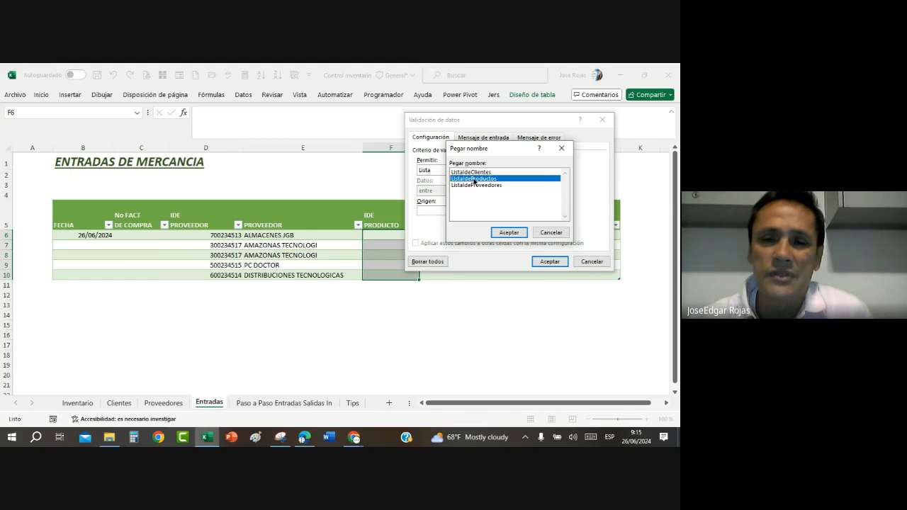
click(510, 233)
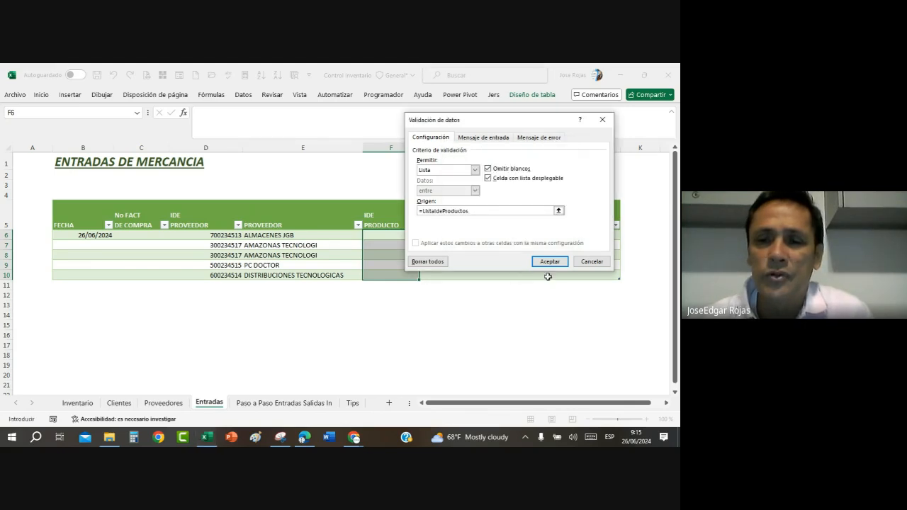
click(549, 261)
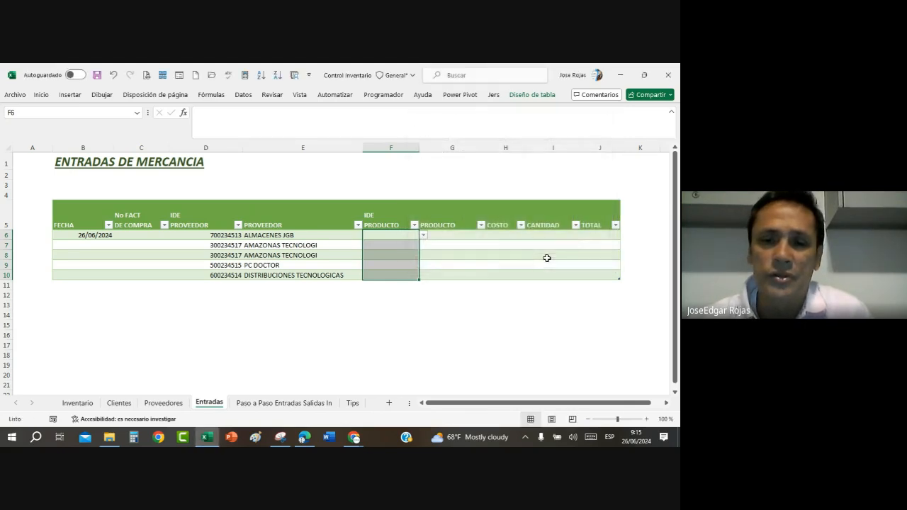
click(422, 235)
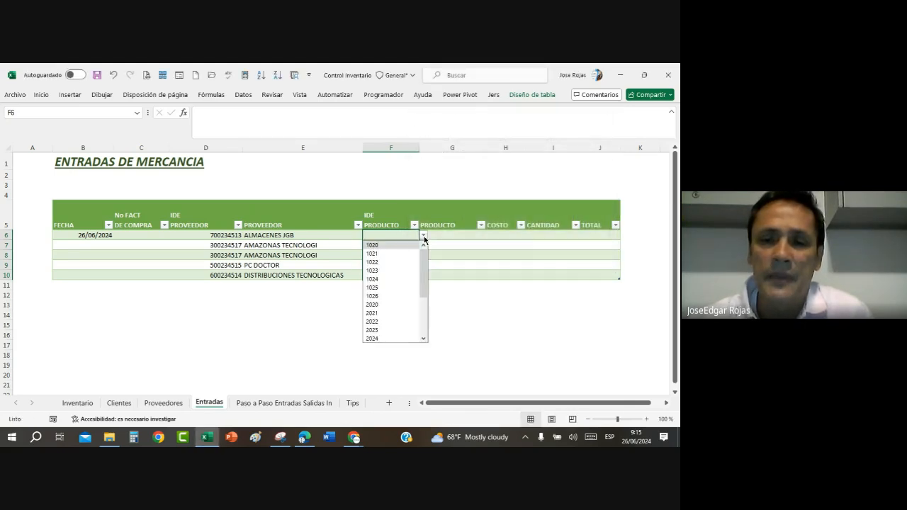
click(385, 296)
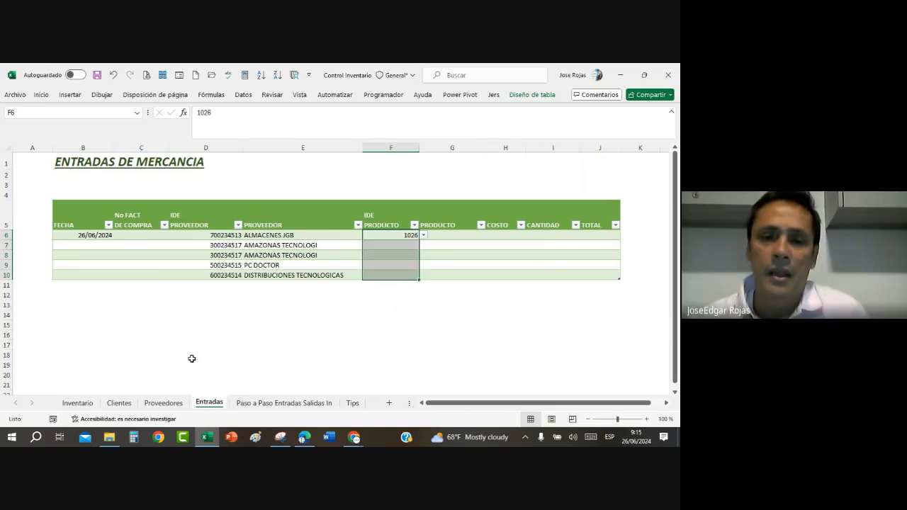
Step: Add a test product with ID 3036 in B27, directly below the last product on the Inventario sheet
click(77, 402)
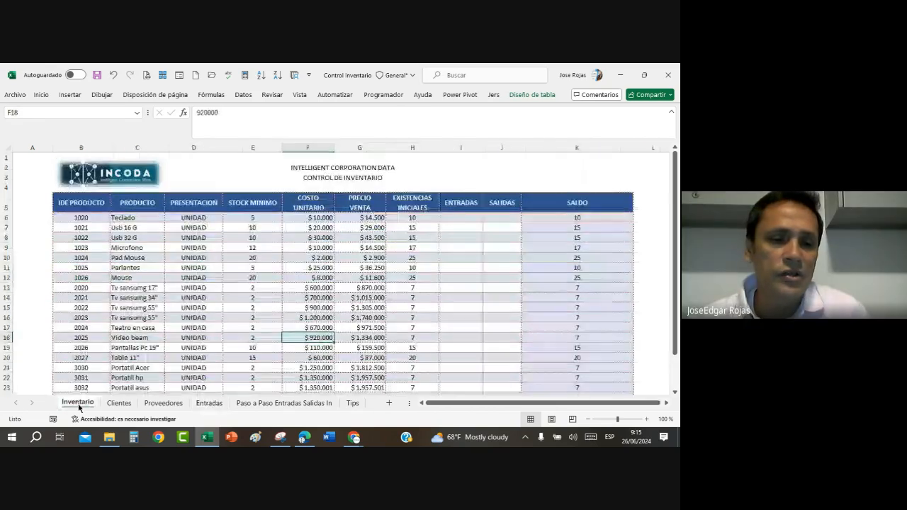
click(295, 258)
scroll(558, 290, down, 4)
scroll(558, 296, up, 3)
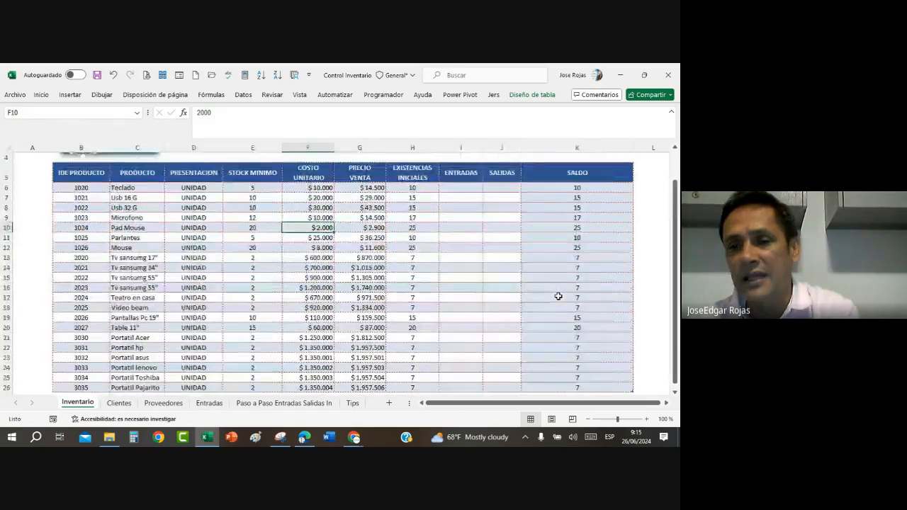
drag(80, 187, 90, 339)
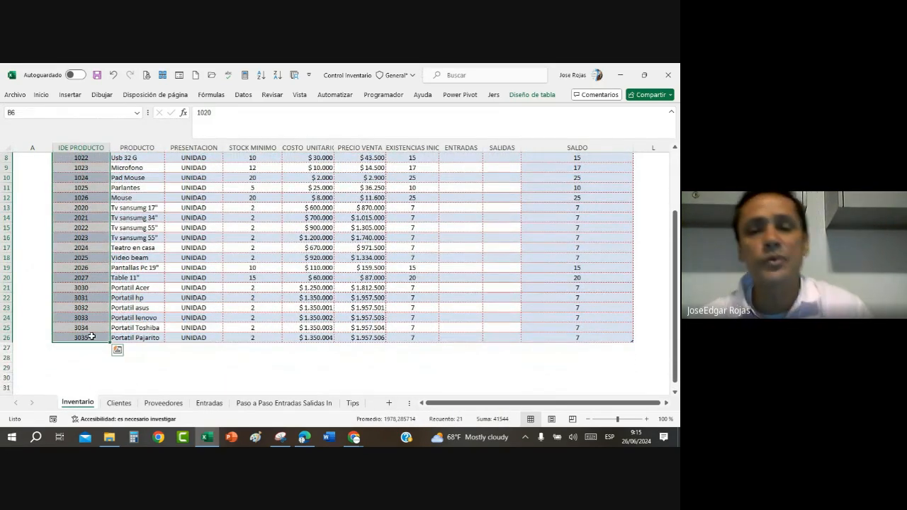
click(84, 347)
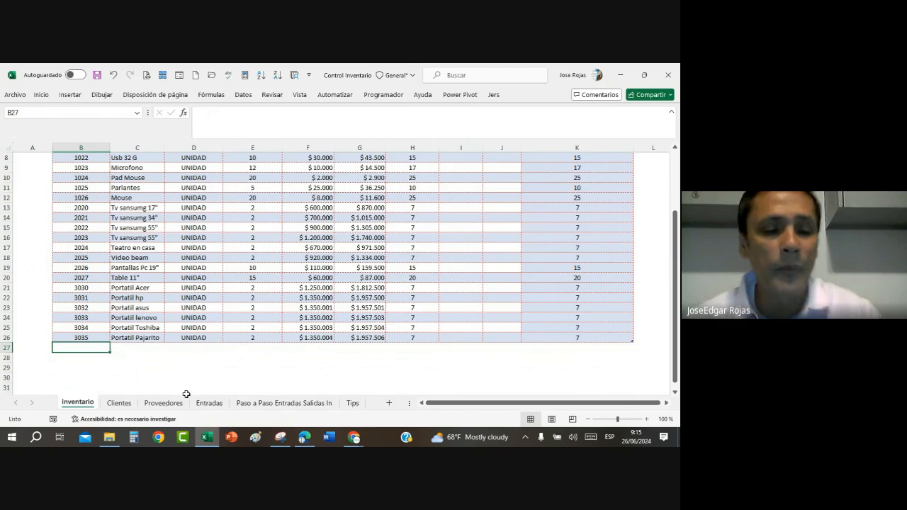
text(3035)
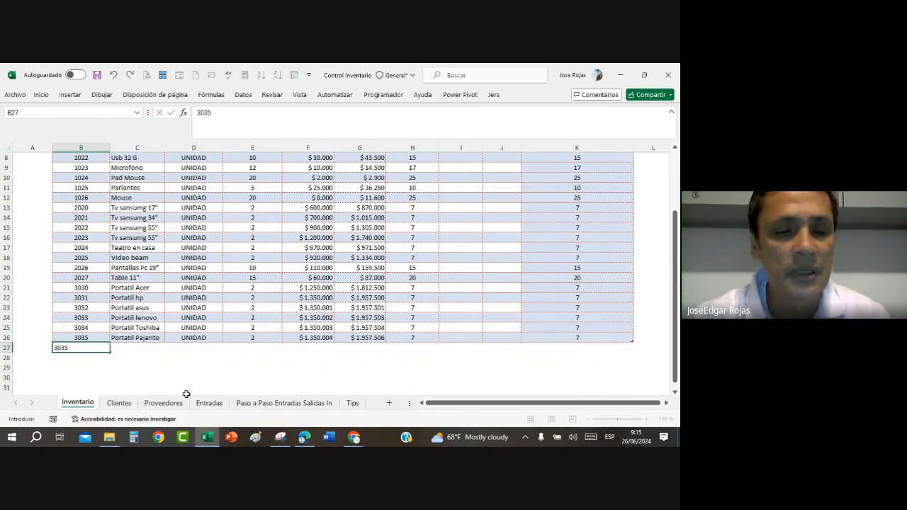
key(BackSpace)
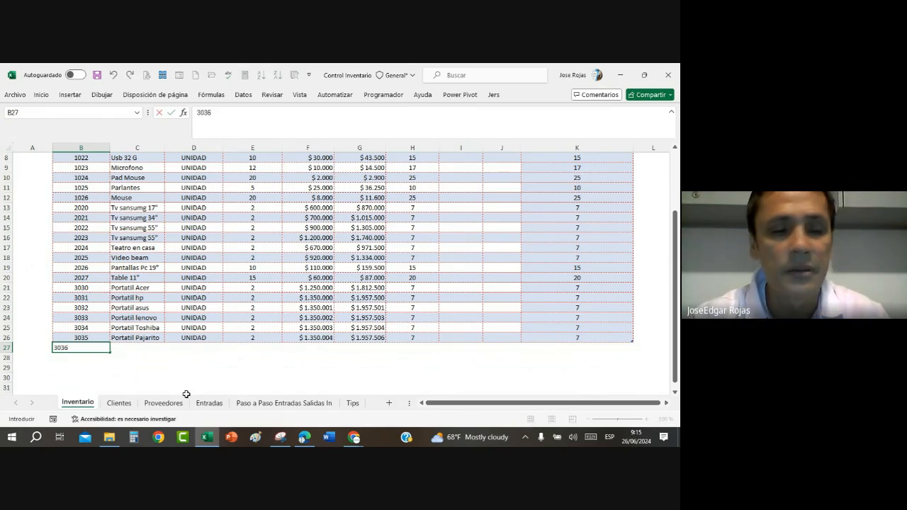
key(Return)
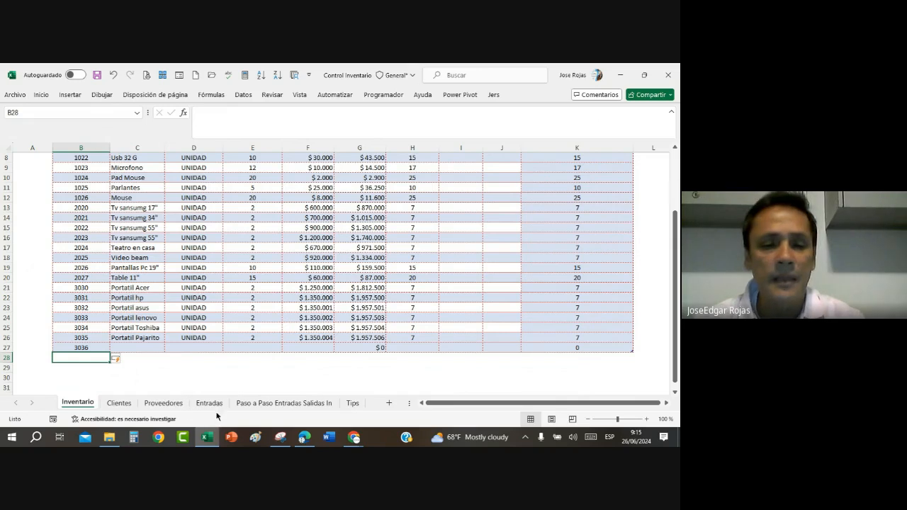
Step: Check the end of the product ID list in F6 of the Entradas sheet for the newly added product, without choosing one
click(218, 404)
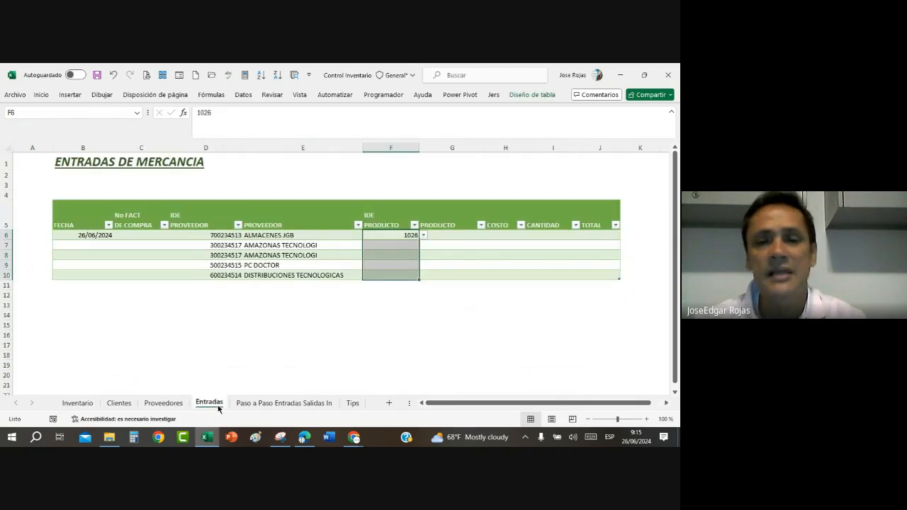
click(423, 235)
scroll(412, 318, down, 5)
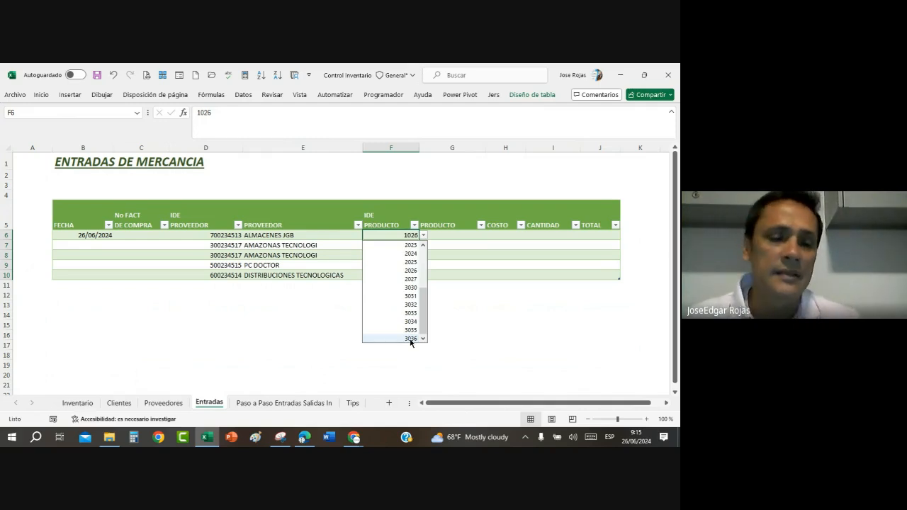
key(Escape)
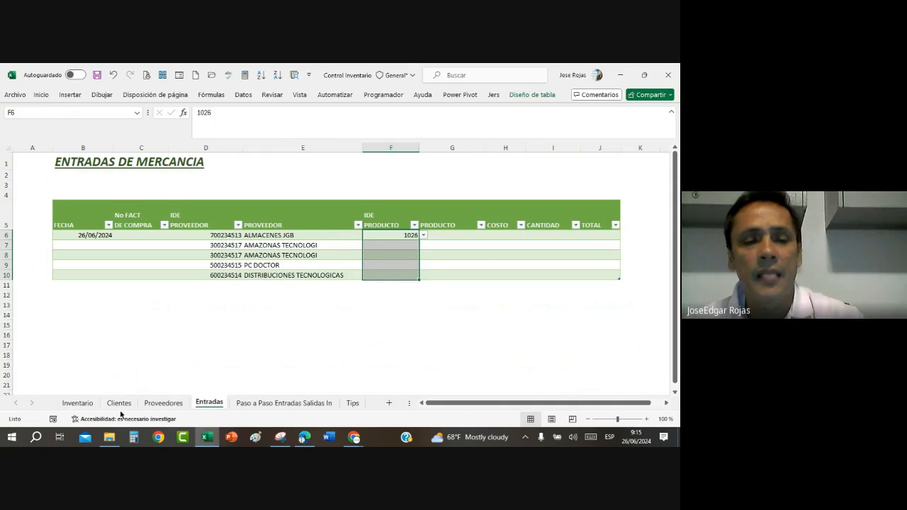
Step: Delete row 27 with the test product 3036 from the Inventario sheet
click(77, 403)
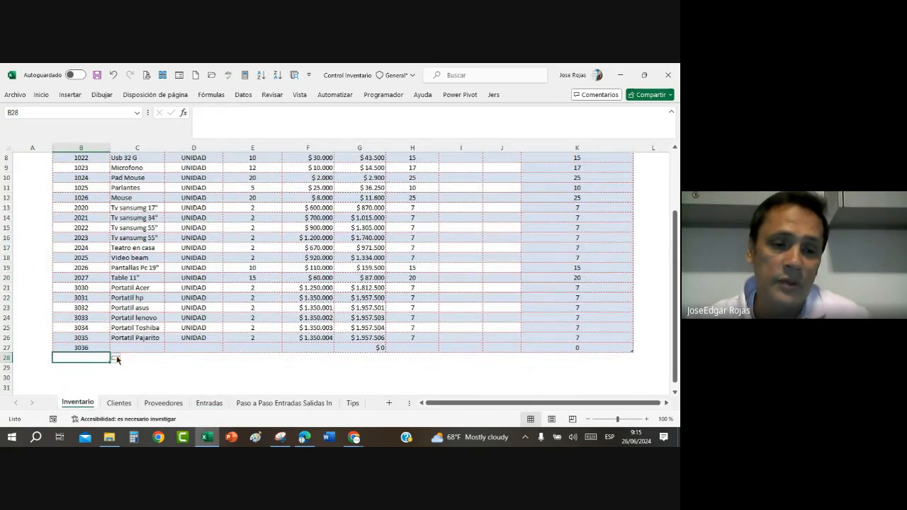
click(6, 349)
right_click(6, 351)
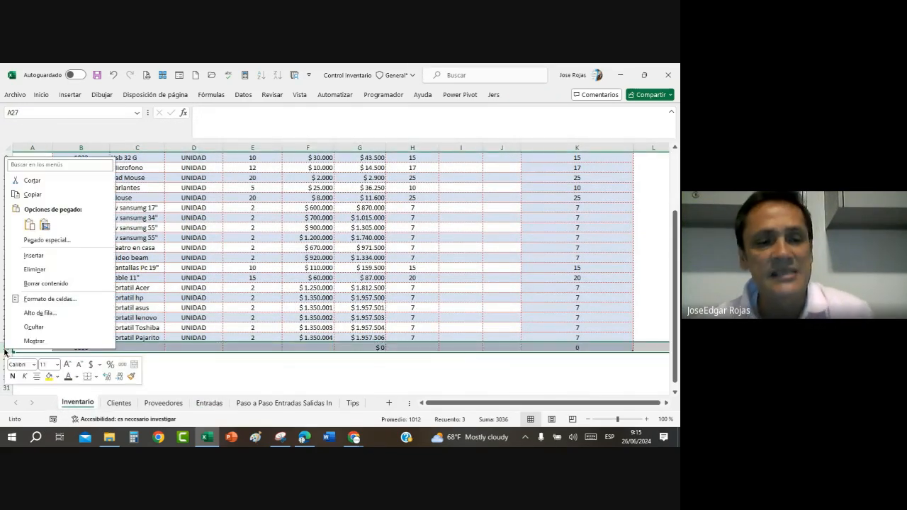
click(37, 271)
click(262, 277)
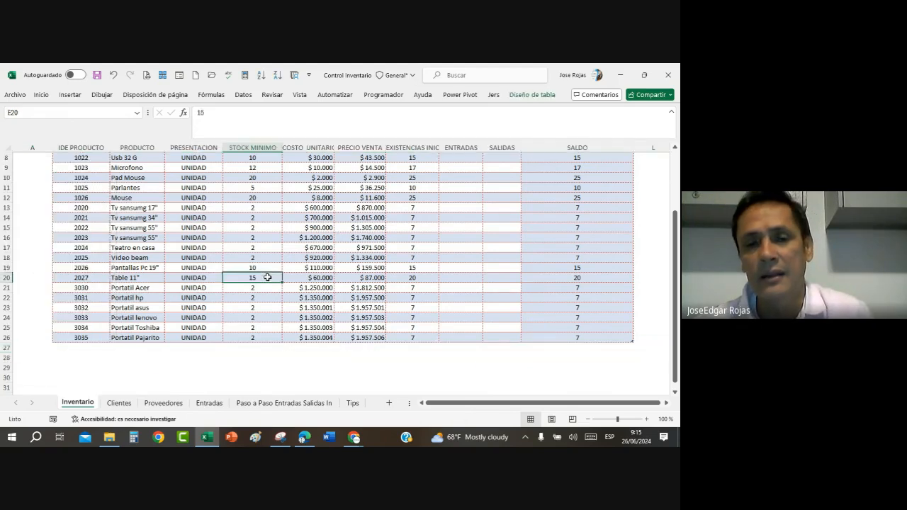
scroll(267, 277, up, 3)
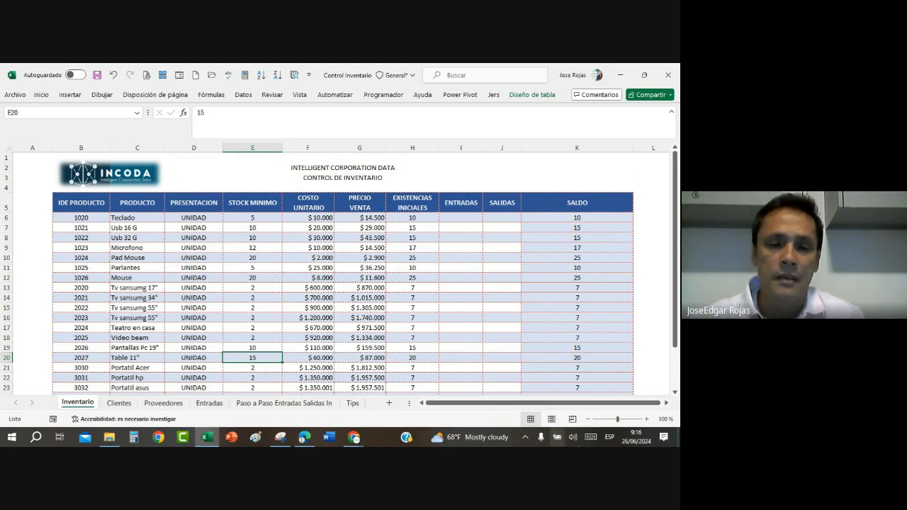
Step: Widen the PRODUCTO column of the table on the Entradas sheet
click(205, 402)
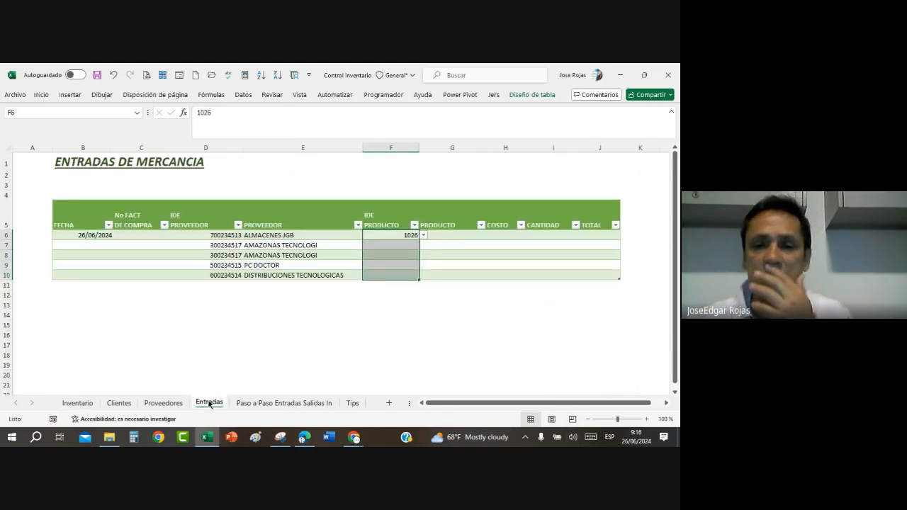
click(407, 247)
click(409, 256)
click(410, 268)
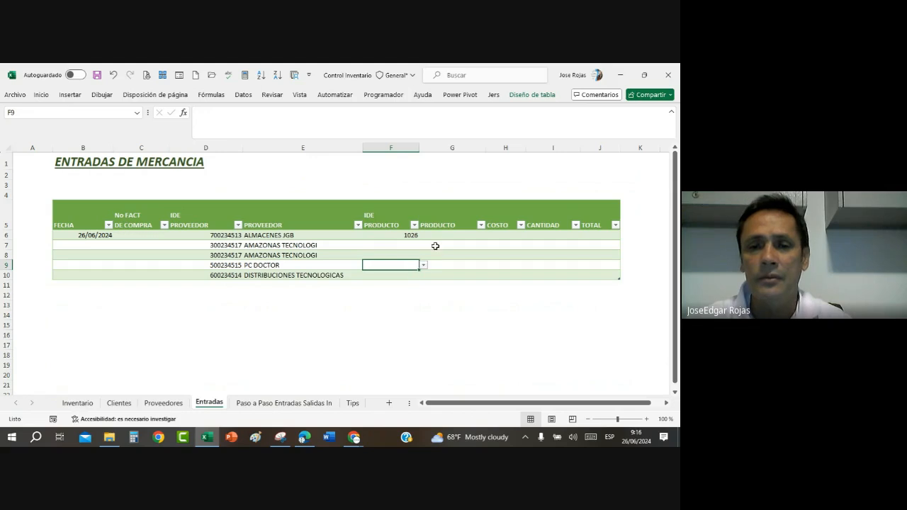
click(440, 235)
drag(487, 148, 511, 150)
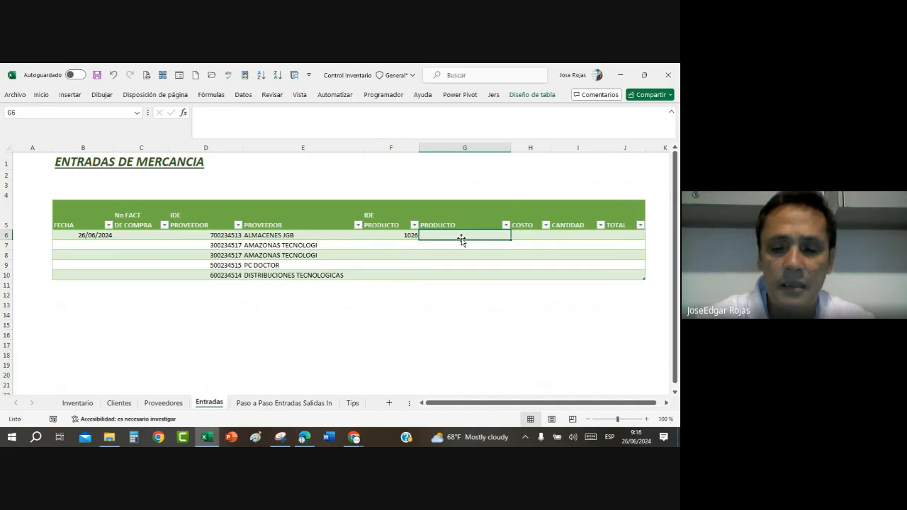
Step: Switch the keyboard input language to English (United States) for entering the formula in G6
text(¿)
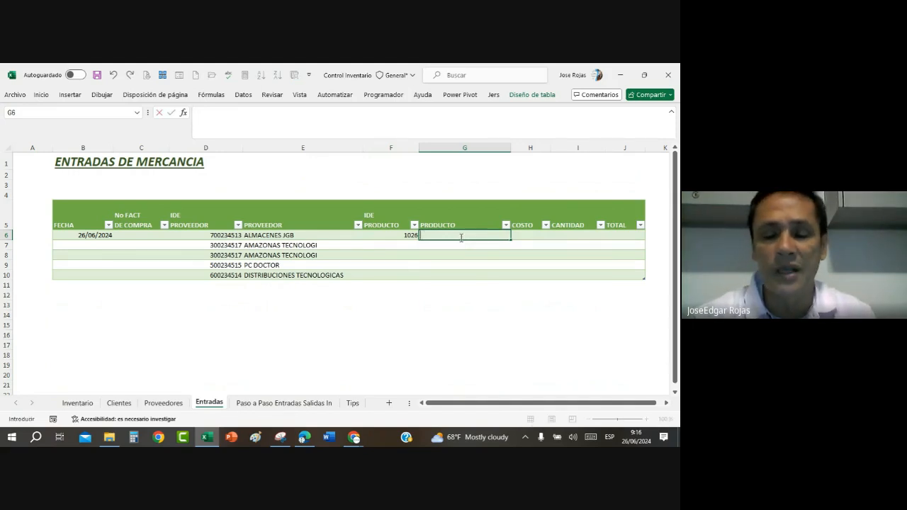
click(609, 437)
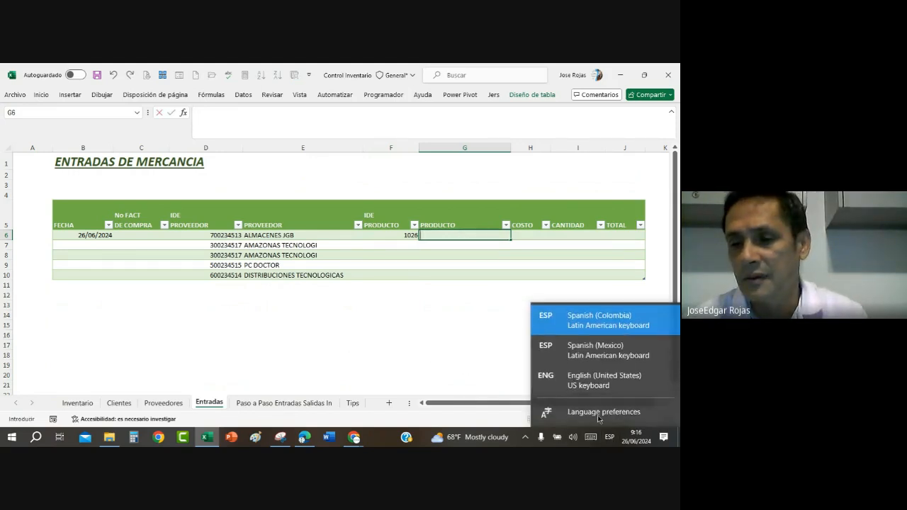
click(603, 380)
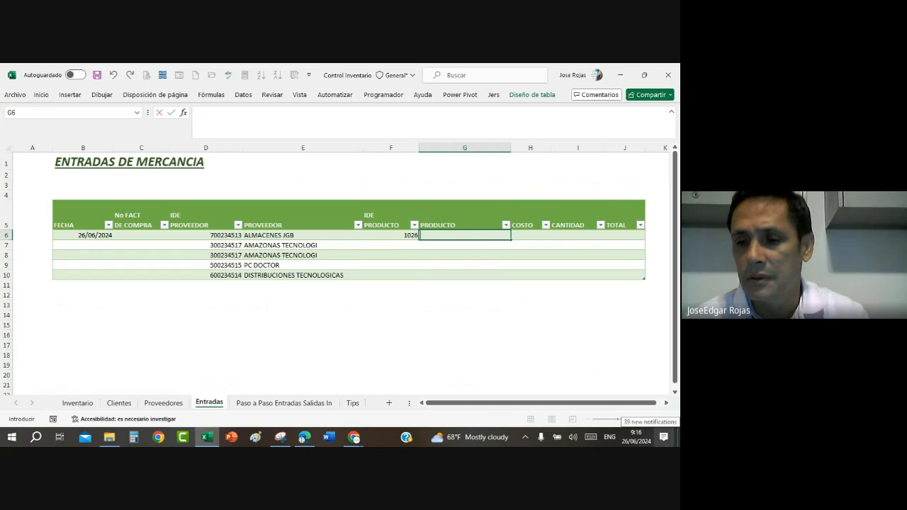
Step: Start a BUSCARV formula in G6 with the same row's IDE PRODUCTO as the lookup value
text(=)
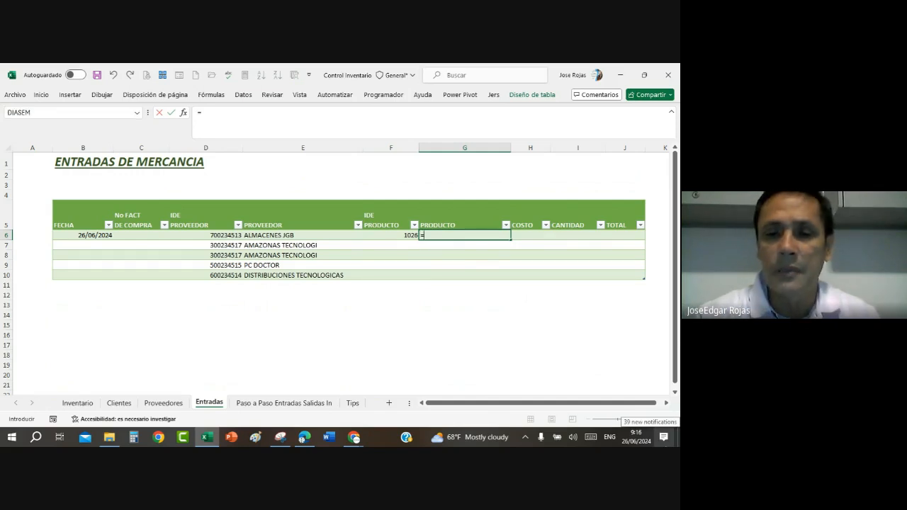
text(BUSCAR)
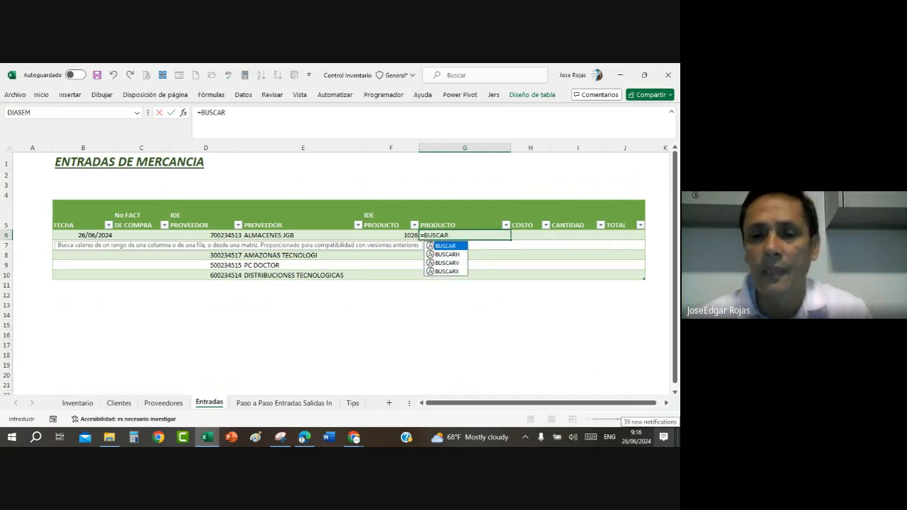
double_click(446, 263)
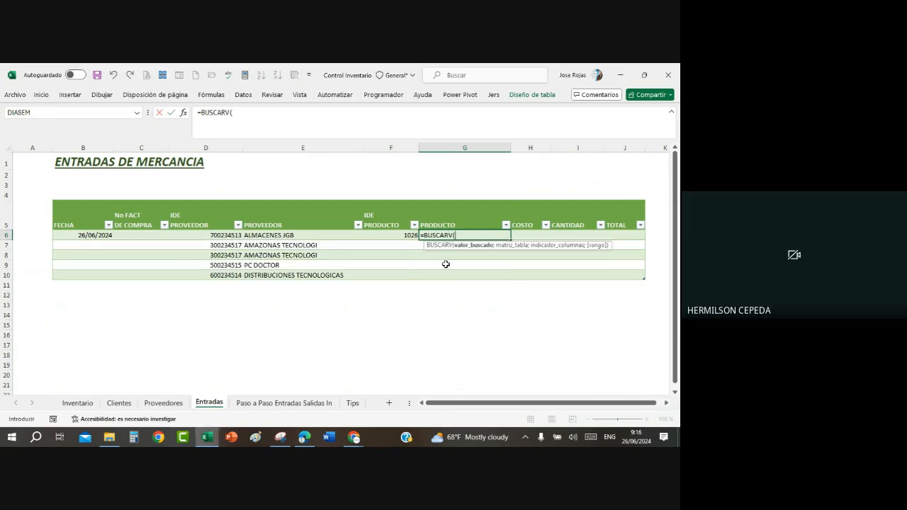
click(183, 112)
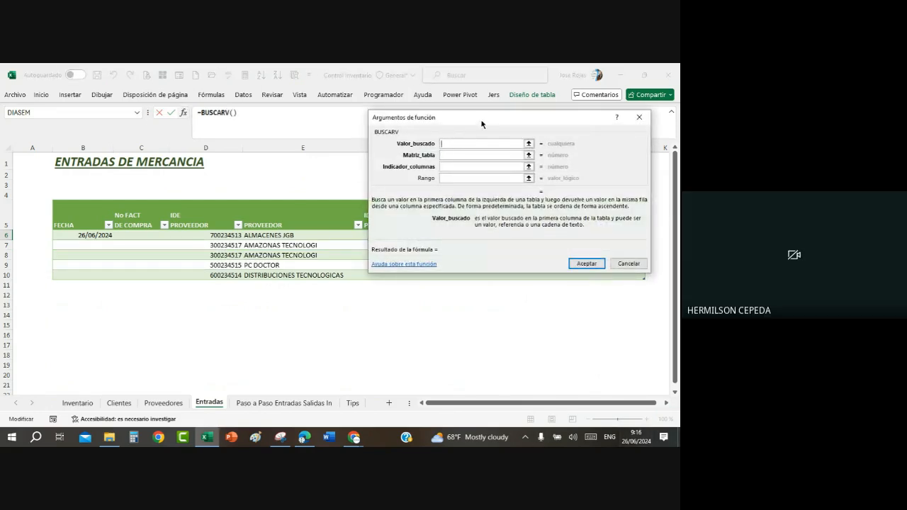
drag(482, 122, 422, 302)
click(384, 234)
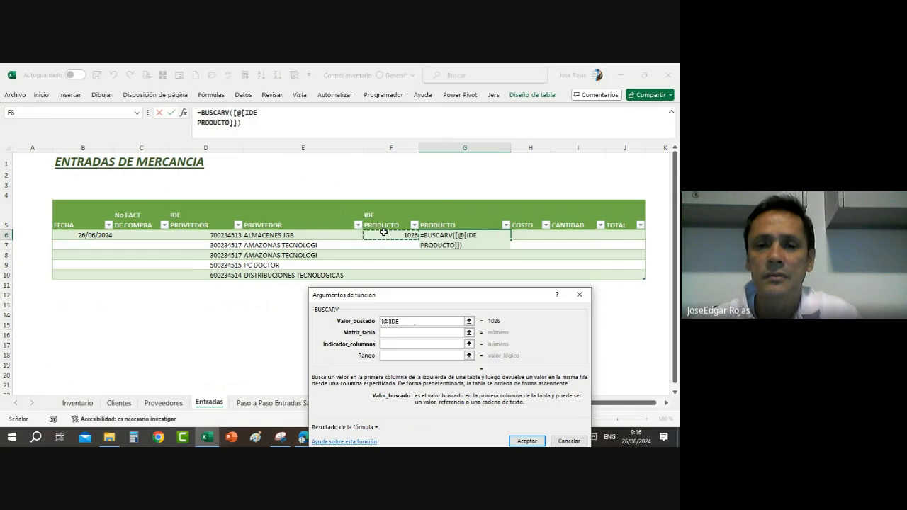
Step: Set the lookup table of the BUSCARV function to Tinventario
click(394, 334)
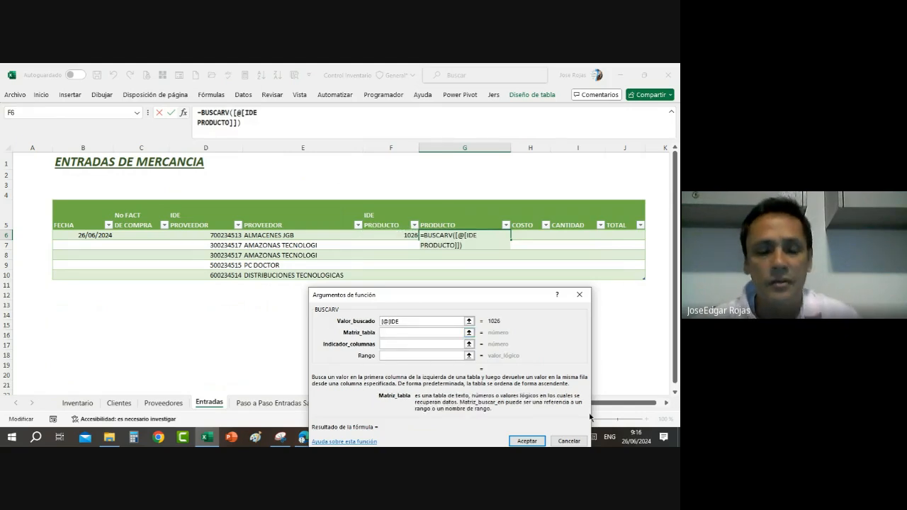
text(TINVENT)
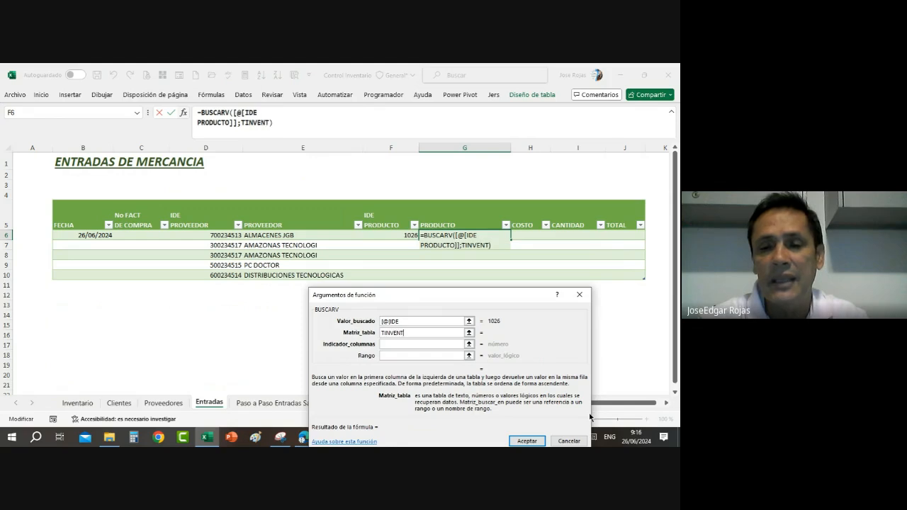
text(ARIOS)
key(BackSpace)
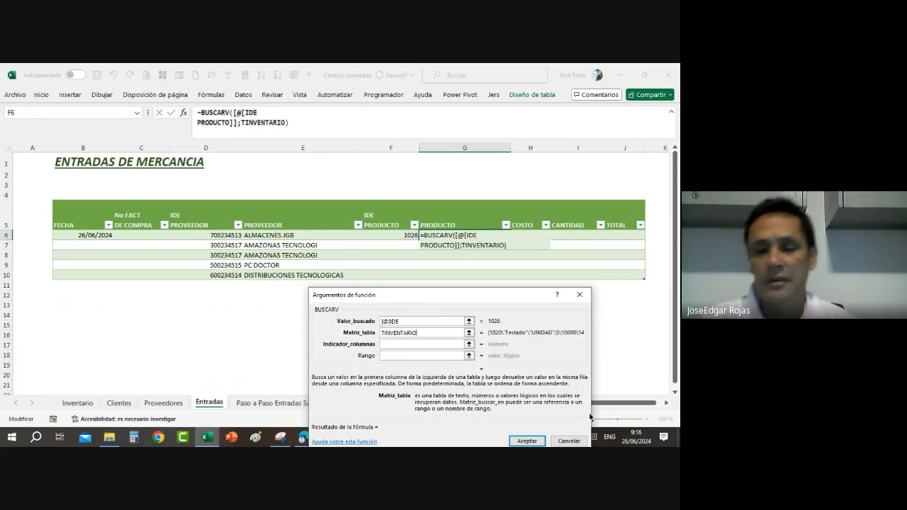
key(BackSpace)
key(BackSpace)
key(BackSpace)
key(BackSpace)
key(BackSpace)
key(BackSpace)
key(BackSpace)
key(BackSpace)
key(BackSpace)
key(BackSpace)
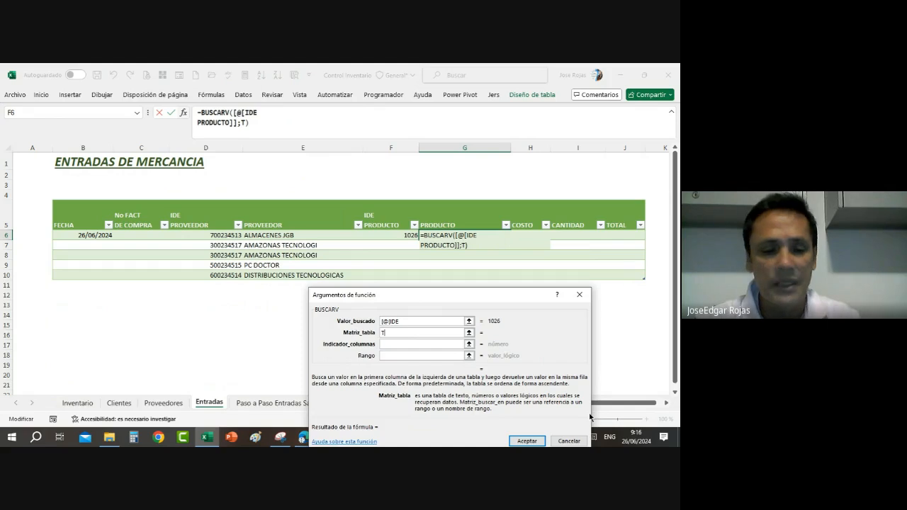
text(inventario)
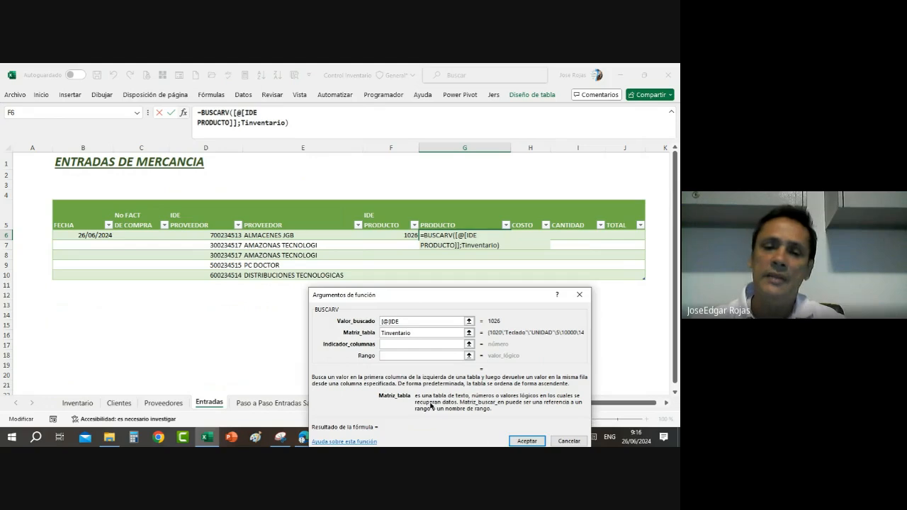
Step: Complete the BUSCARV formula with column index 2 and range argument 0 for an exact match
click(397, 343)
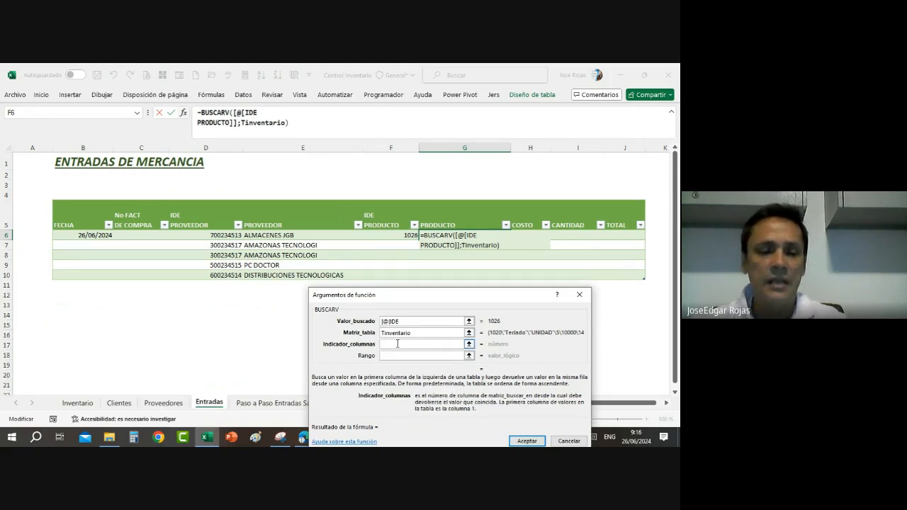
text(2)
click(407, 354)
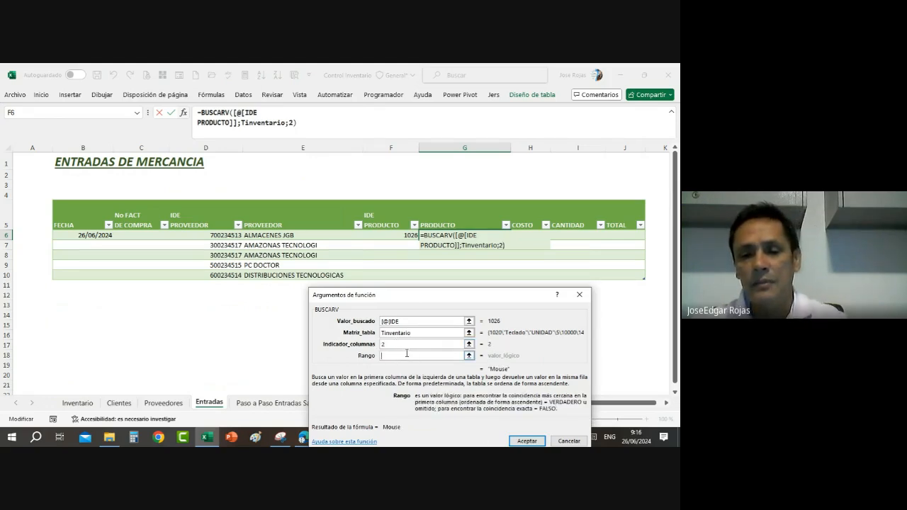
text(0)
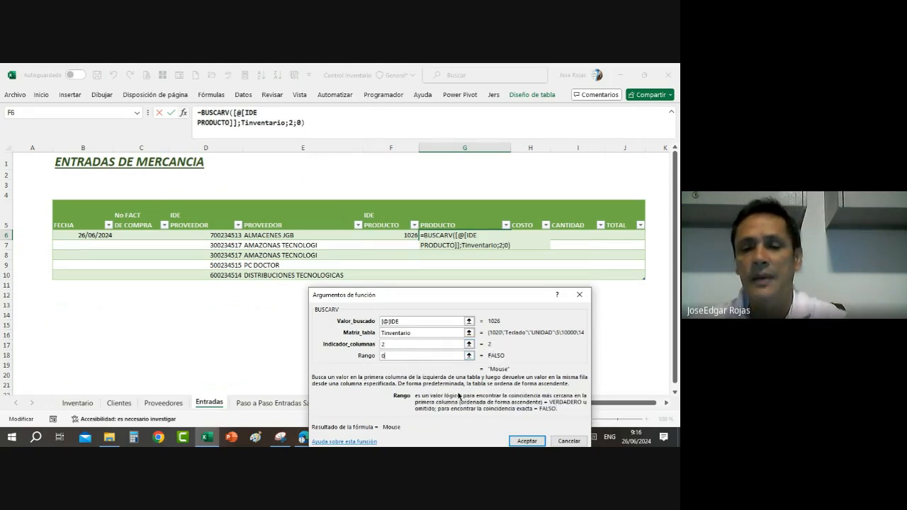
click(528, 442)
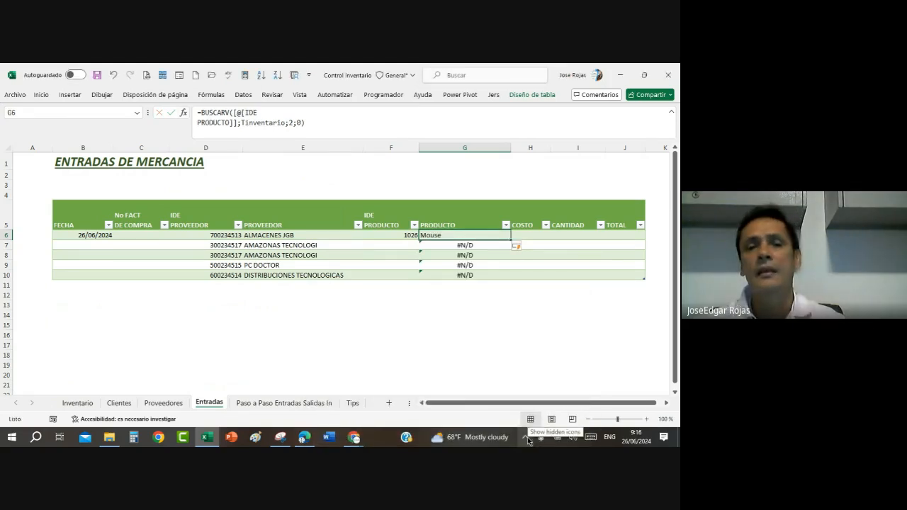
Step: Wrap the BUSCARV formula in G6 in SI.ERROR with an empty text "" as the error value
click(202, 112)
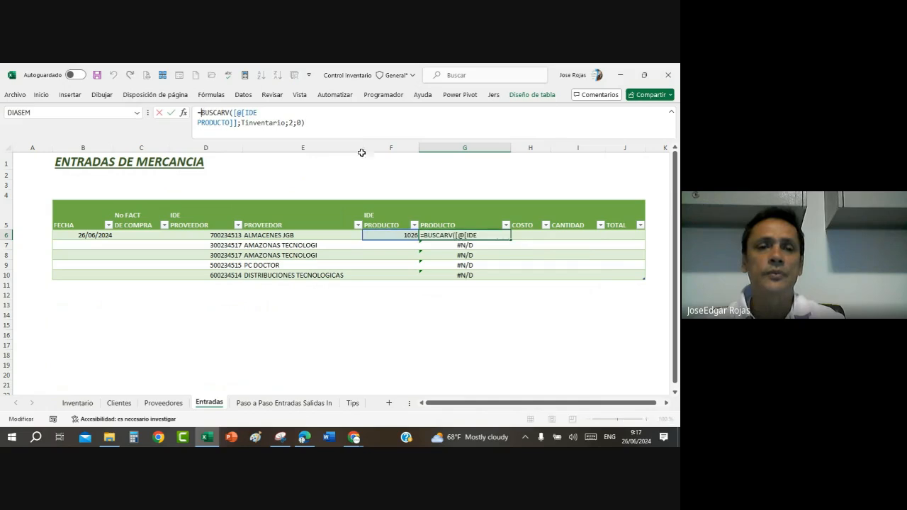
text(si)
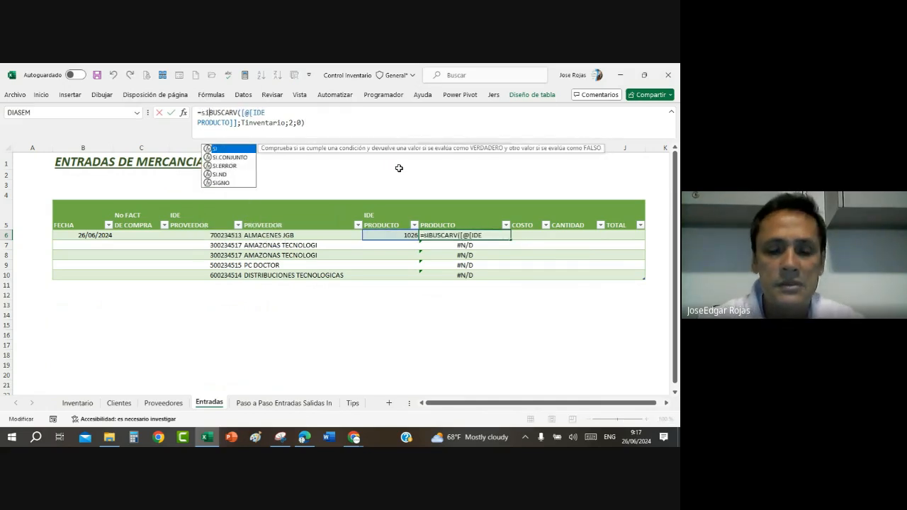
text(.error)
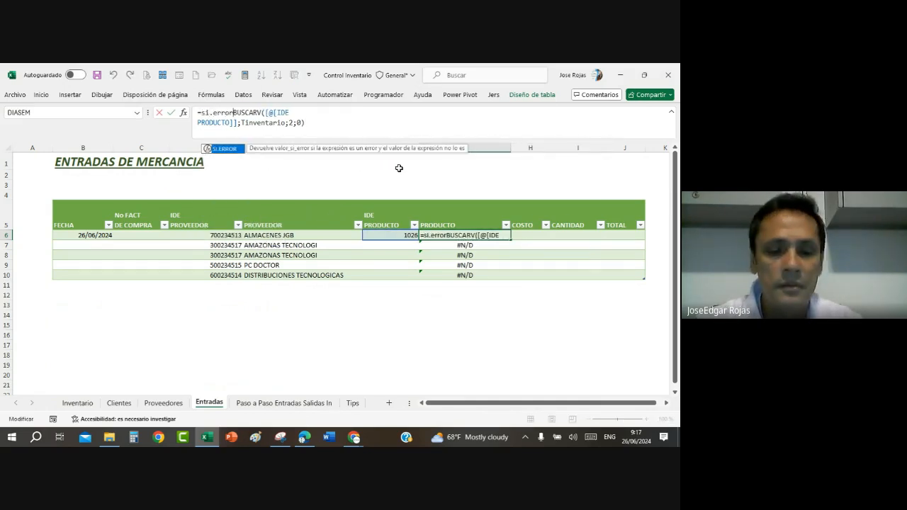
text(()
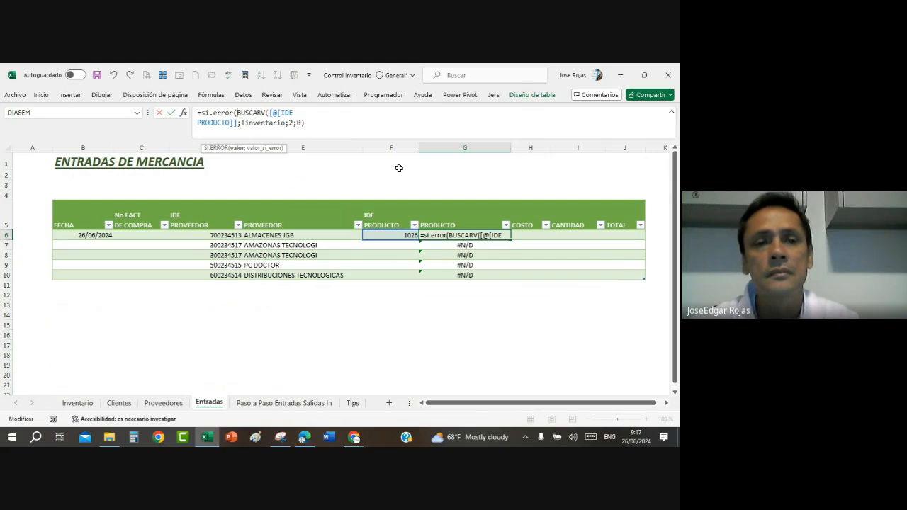
click(325, 129)
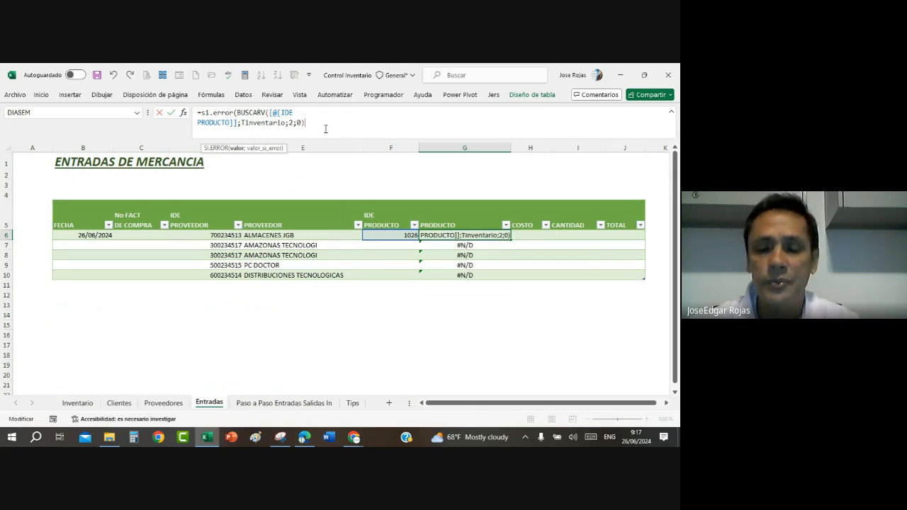
text(;)
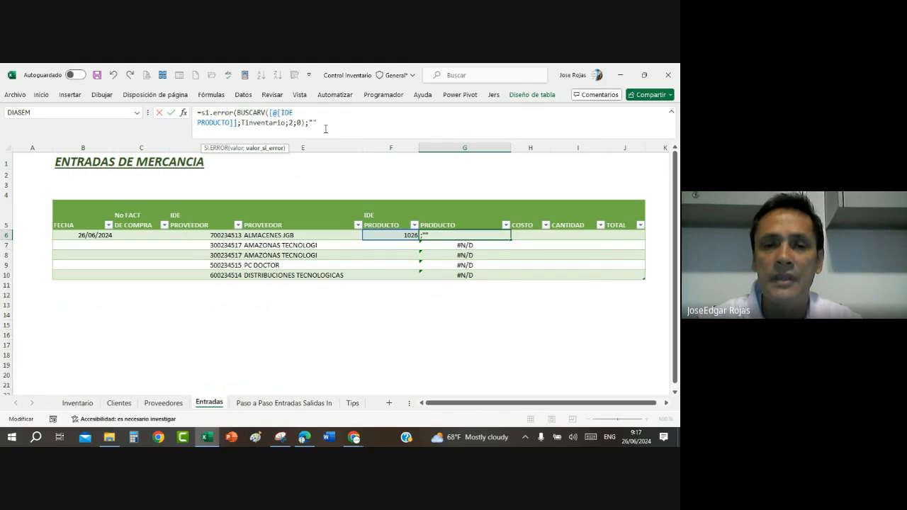
text(""))
key(Return)
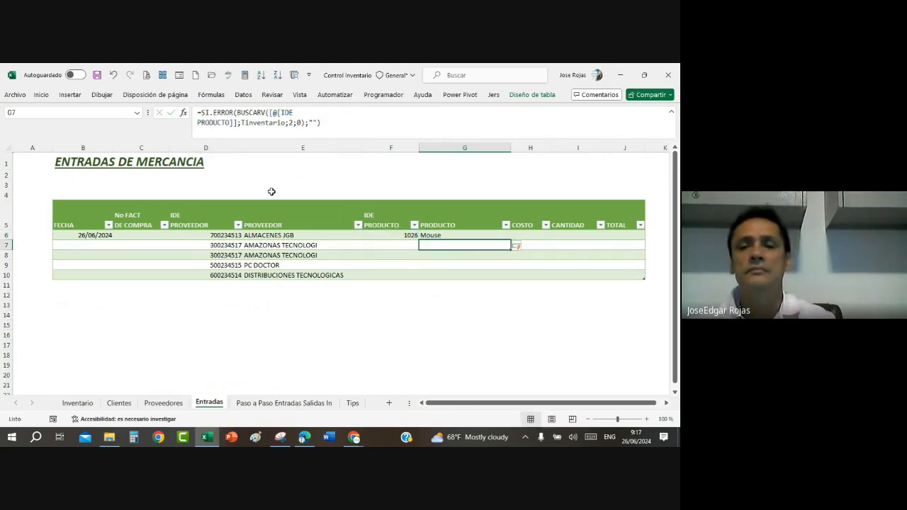
Step: Choose product ID 1020 in F6 and 2020 in F7 from the validated lists
click(395, 235)
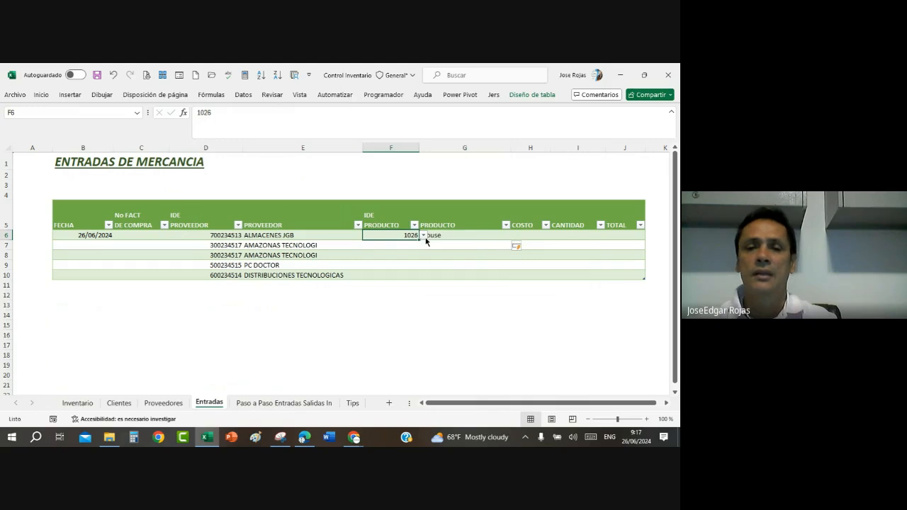
click(423, 235)
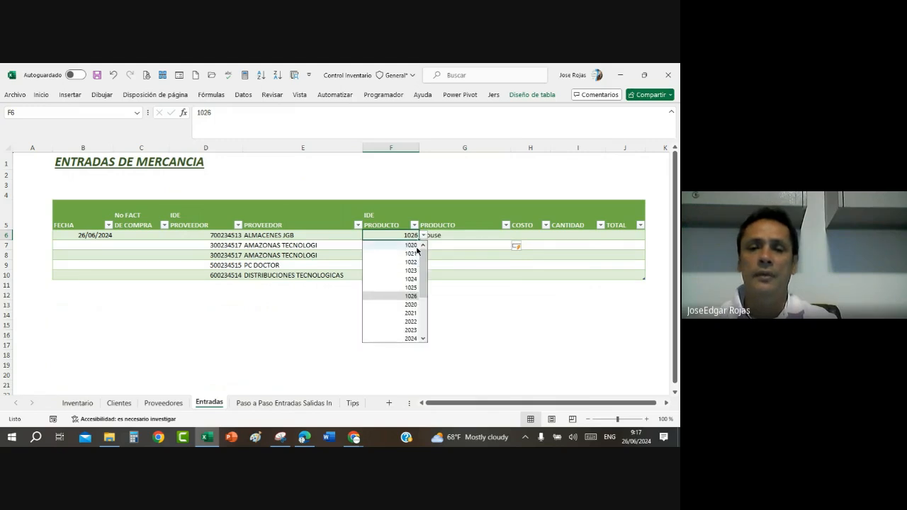
click(412, 245)
click(398, 244)
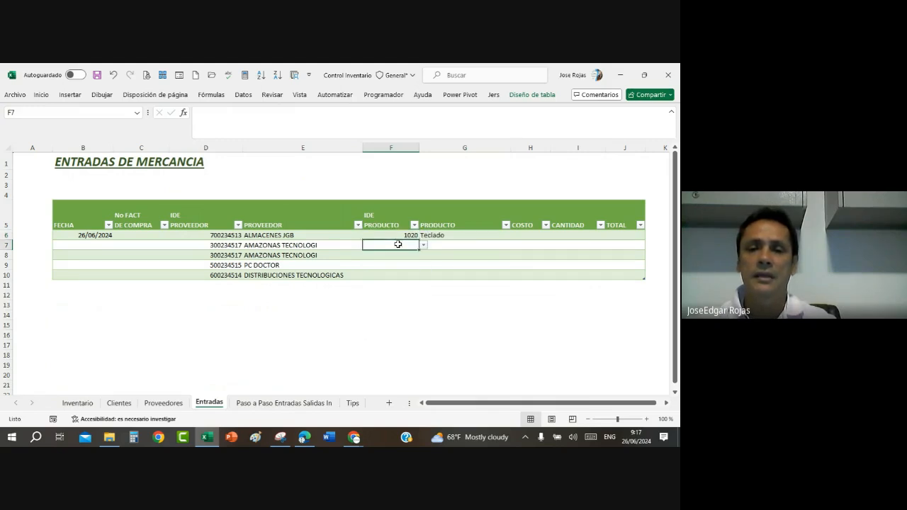
click(423, 245)
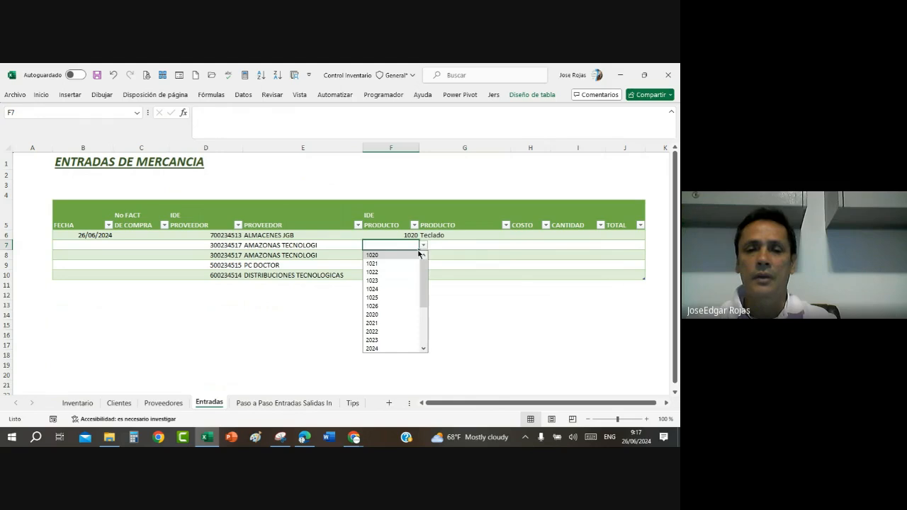
click(392, 315)
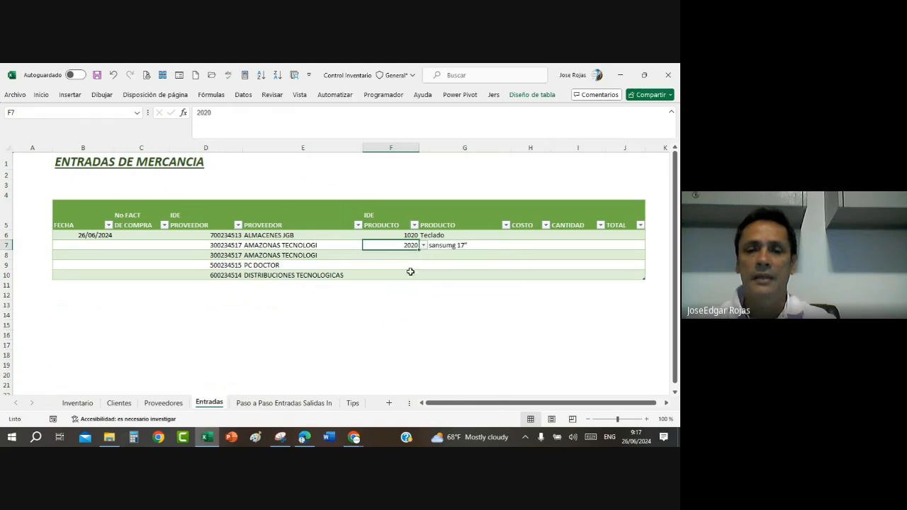
Step: Choose product ID 3030 in F8 and 3034 in F9 from the validated lists
click(409, 256)
click(423, 255)
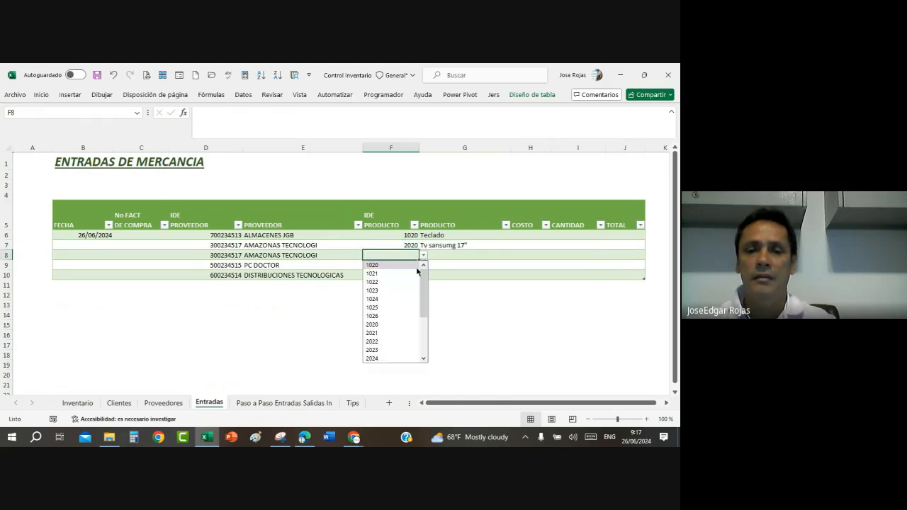
scroll(410, 309, down, 3)
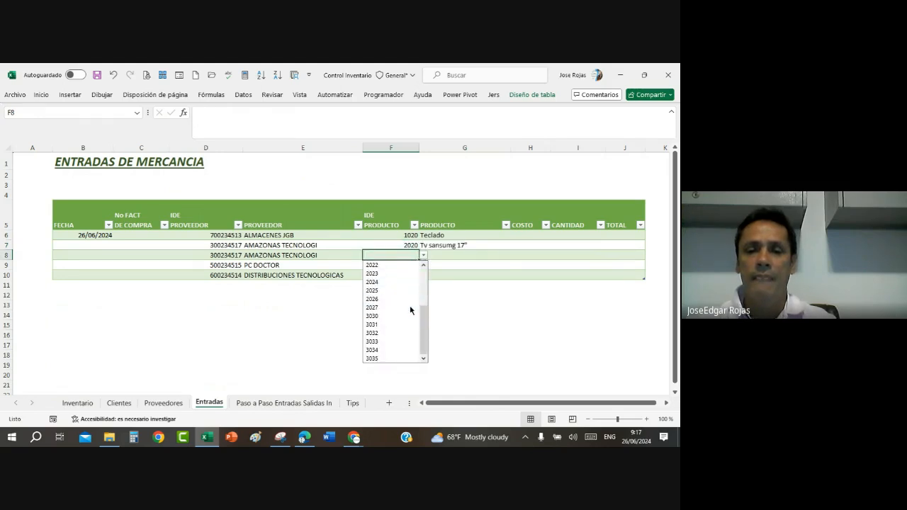
click(385, 316)
click(405, 265)
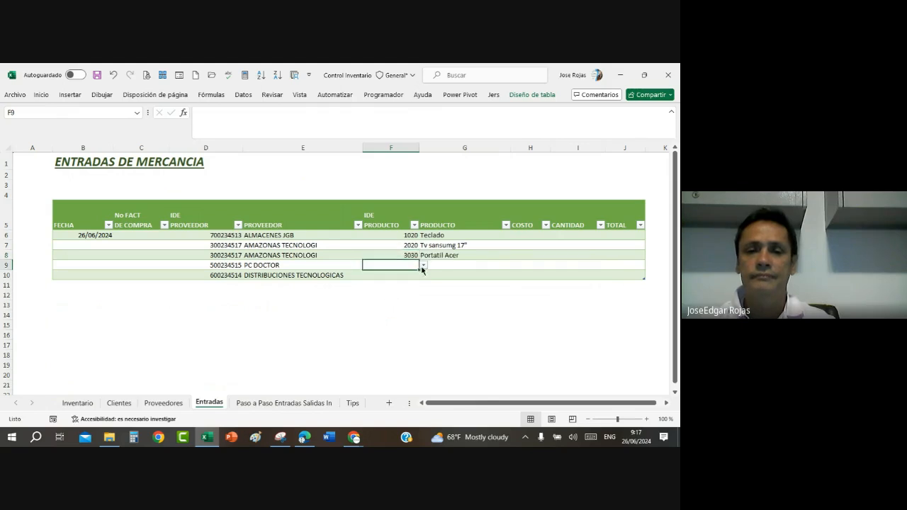
click(423, 265)
drag(423, 298, 420, 364)
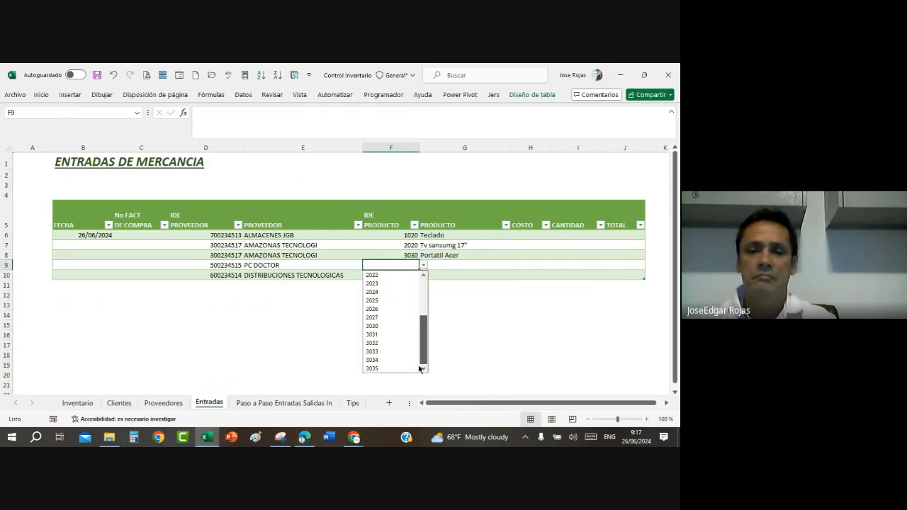
click(379, 360)
Step: Choose product ID 1020 in F10 from the validated list
click(413, 275)
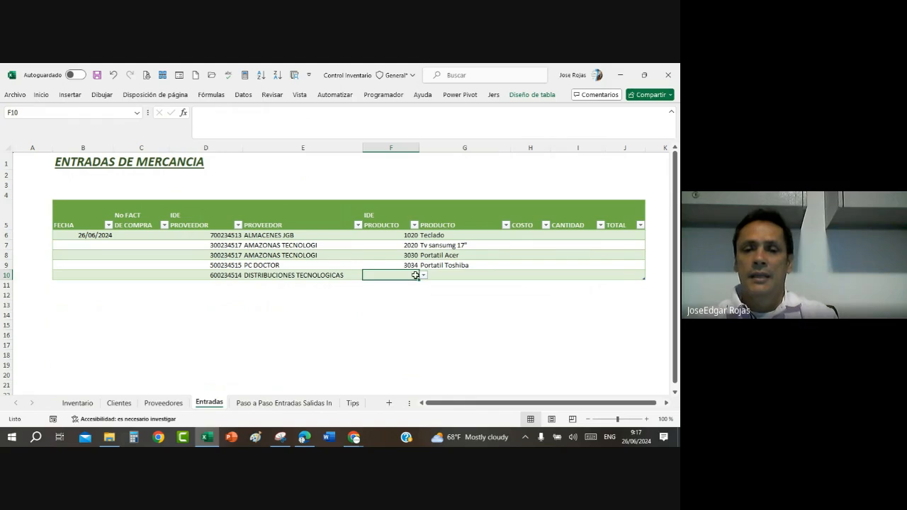
click(423, 275)
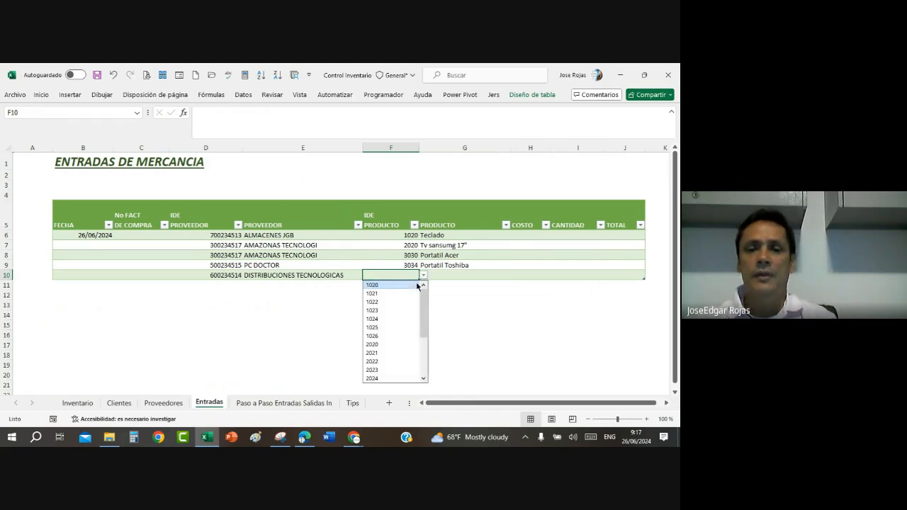
click(402, 285)
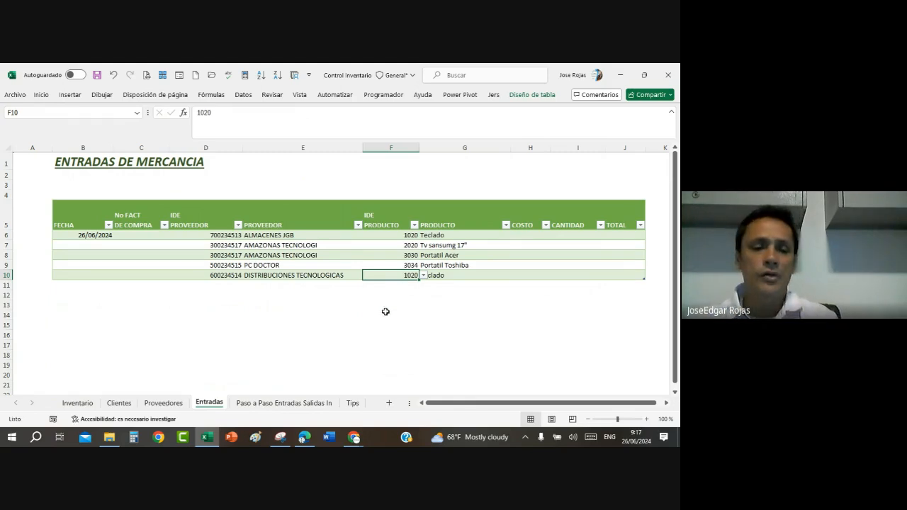
Step: Check the COSTO UNITARIO column on the Inventario sheet and copy the SI.ERROR BUSCARV formula from G8 on Entradas into H6
click(78, 403)
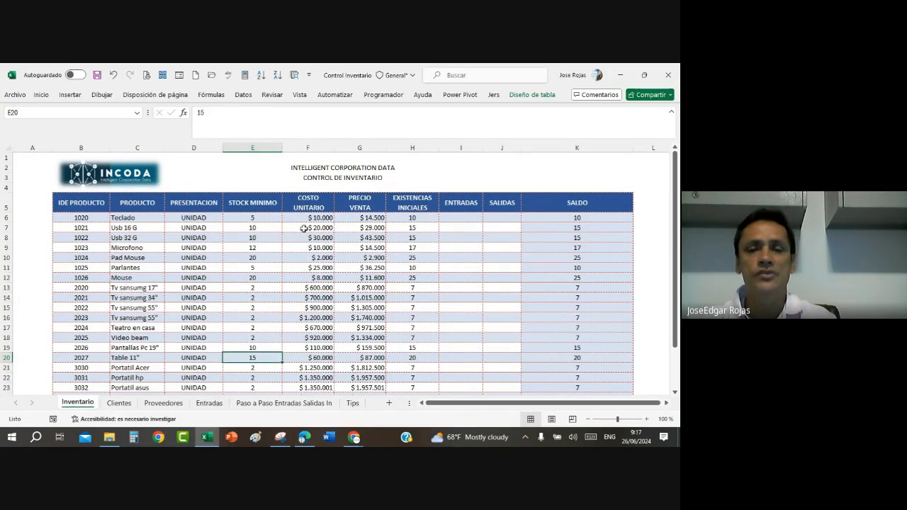
click(210, 403)
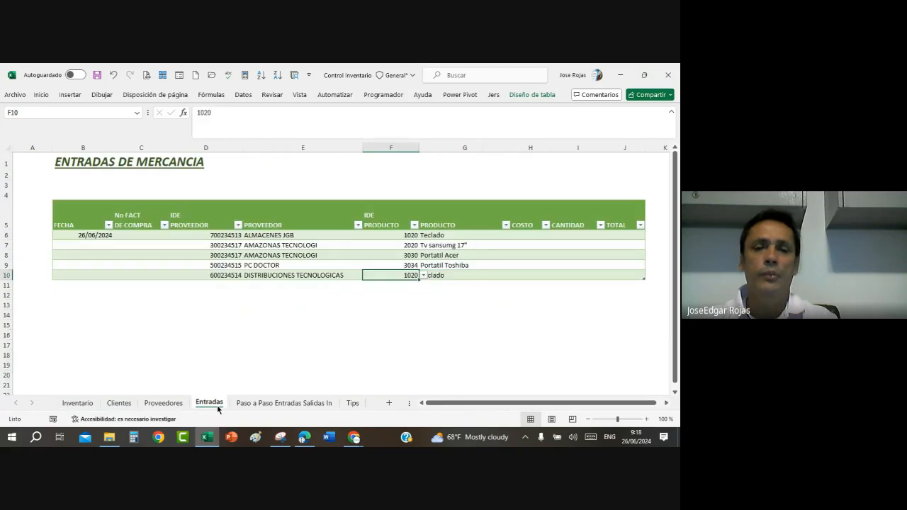
click(439, 257)
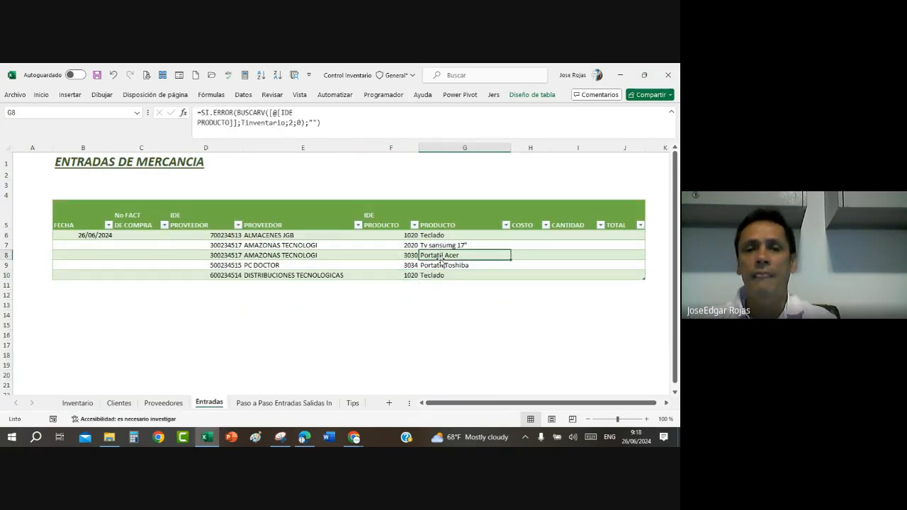
click(322, 123)
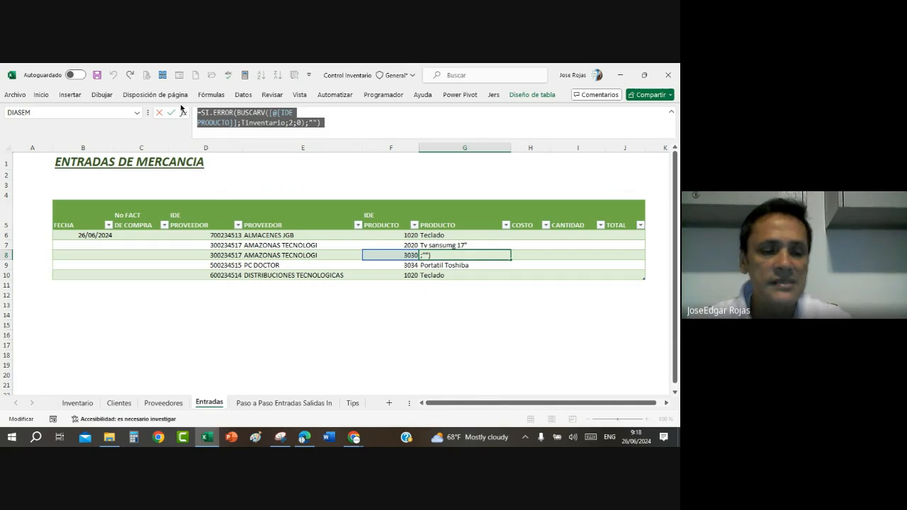
key(Escape)
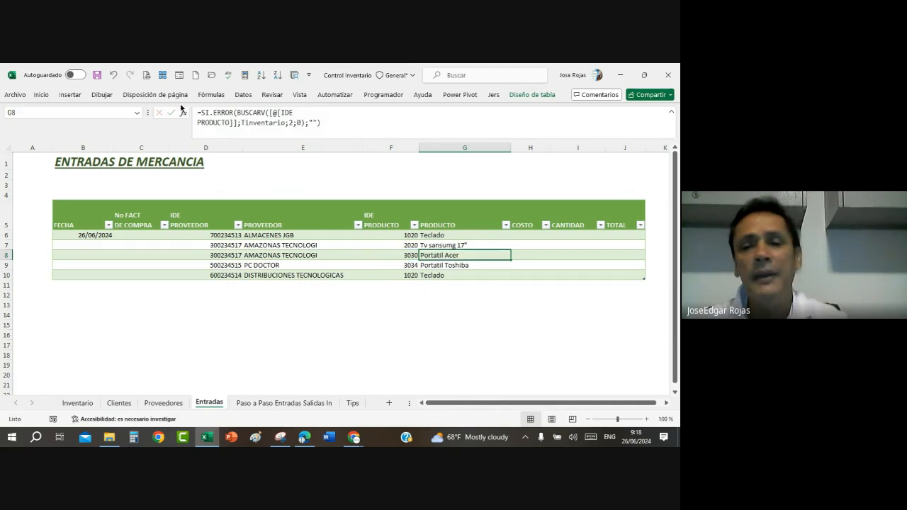
click(526, 235)
click(243, 117)
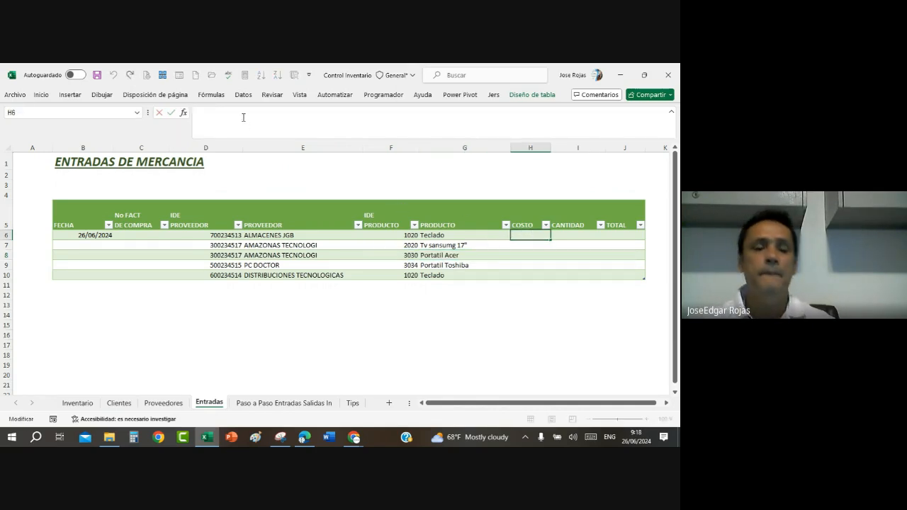
text(=SI.ERROR(BUSCARV([@[IDE PRODUCTO]];Tinventario;2;0);""))
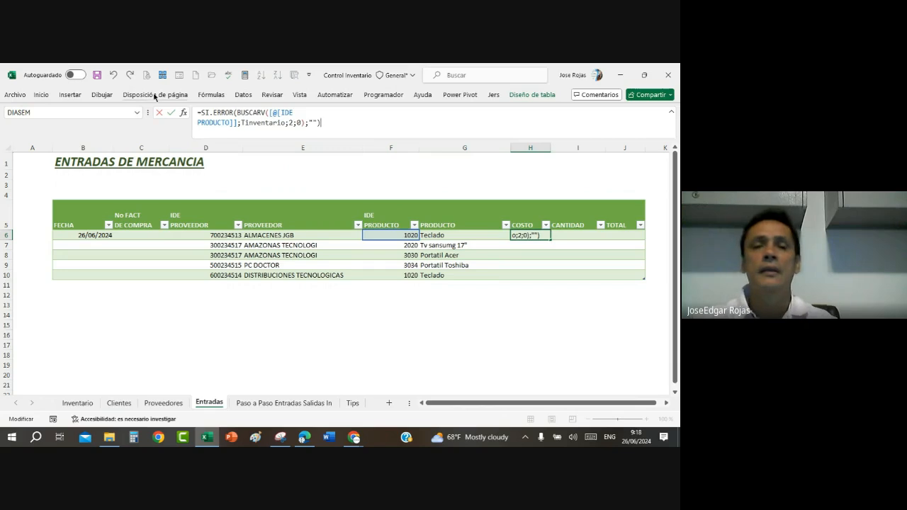
Step: Set the BUSCARV column index in H6 to 5 to return the unit cost, and dismiss the pop-up notification
click(294, 124)
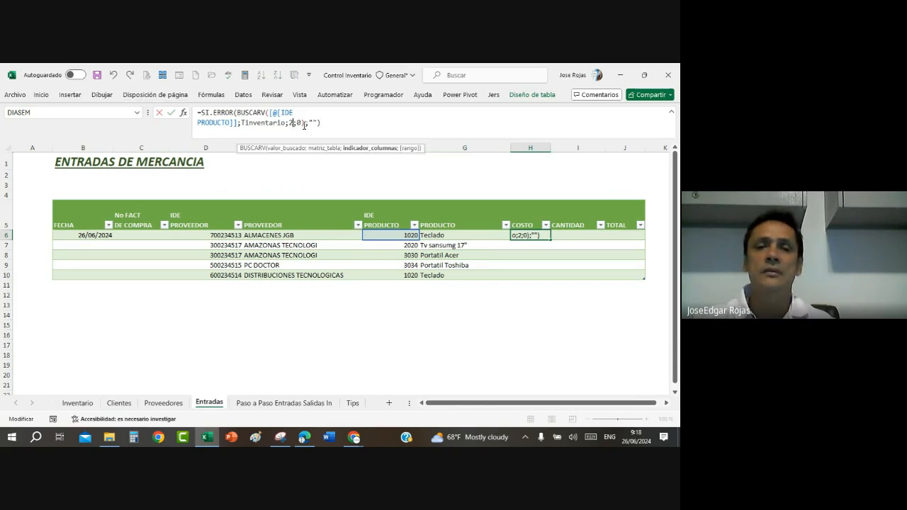
key(BackSpace)
text(5)
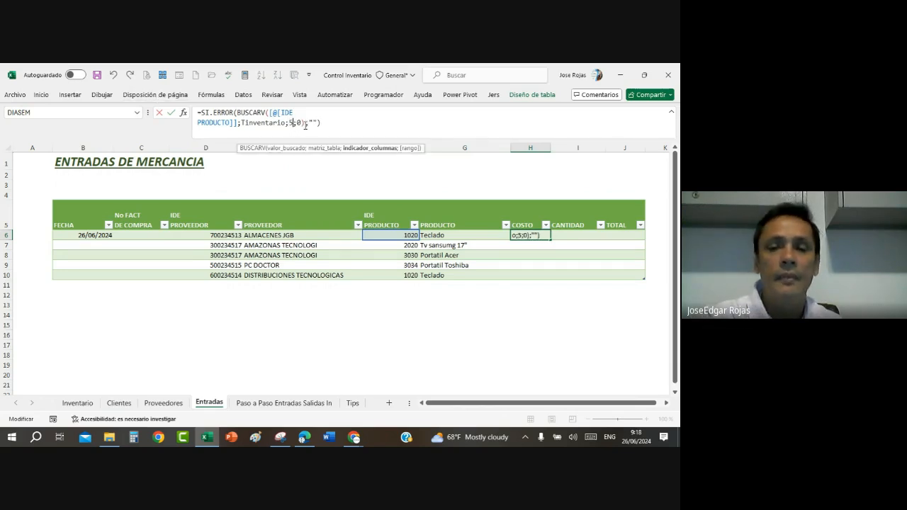
key(Return)
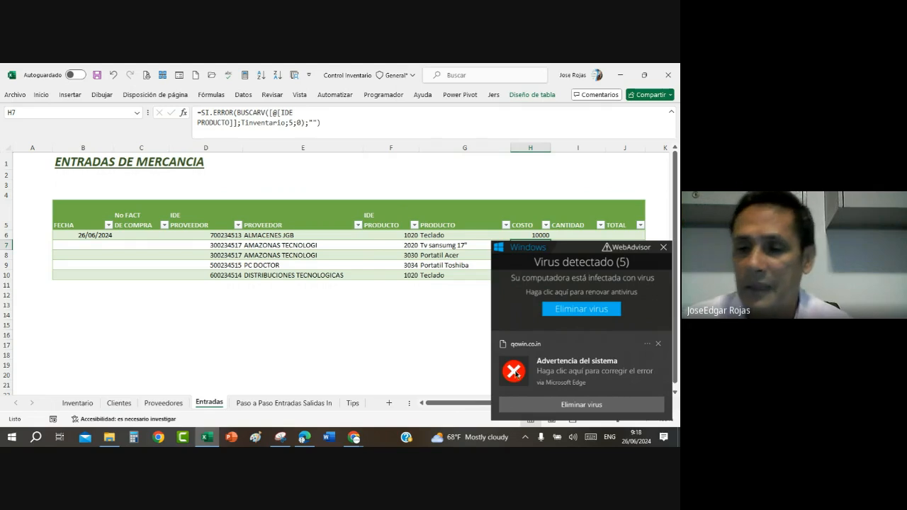
click(658, 345)
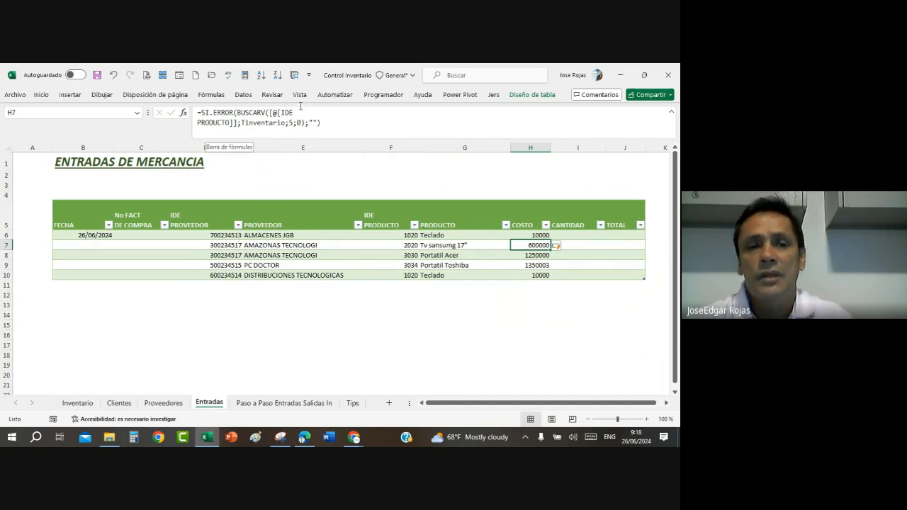
click(349, 127)
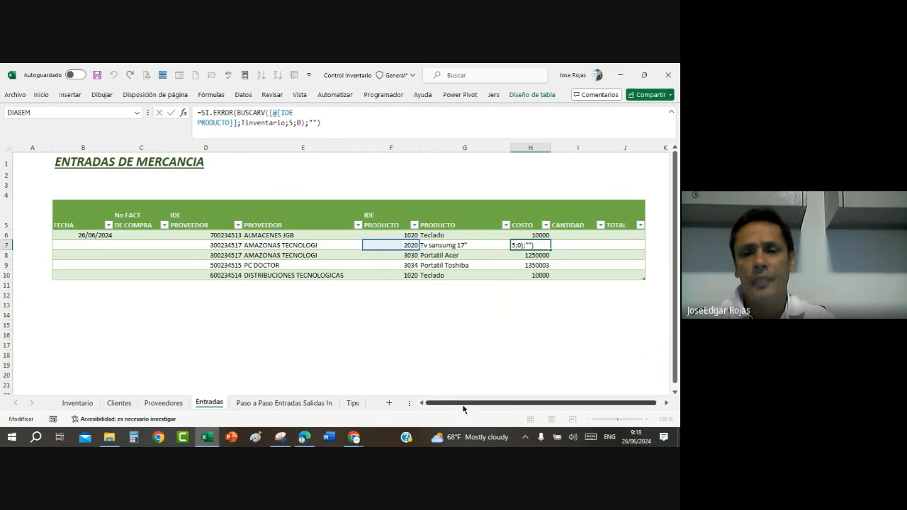
key(Escape)
text(600000)
key(Return)
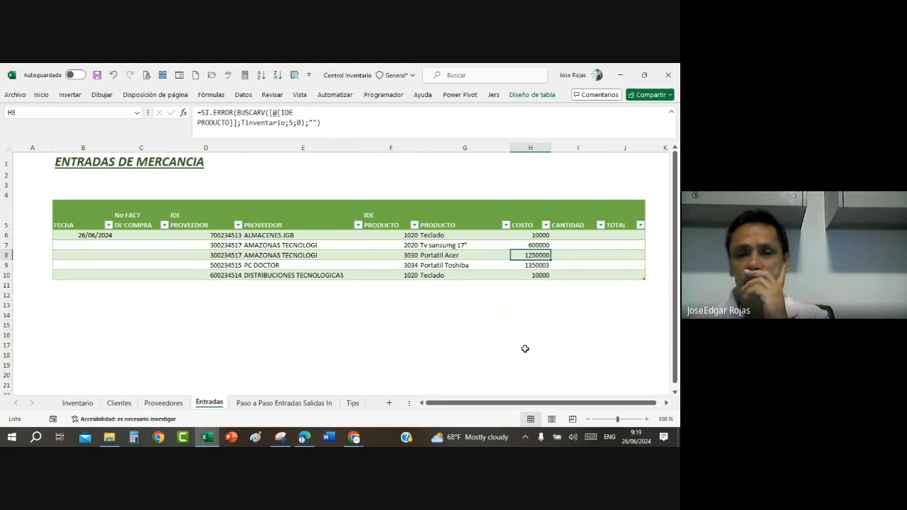
Step: Enter the CANTIDAD values 5 in I6 and 10 in I7
click(578, 237)
text(5)
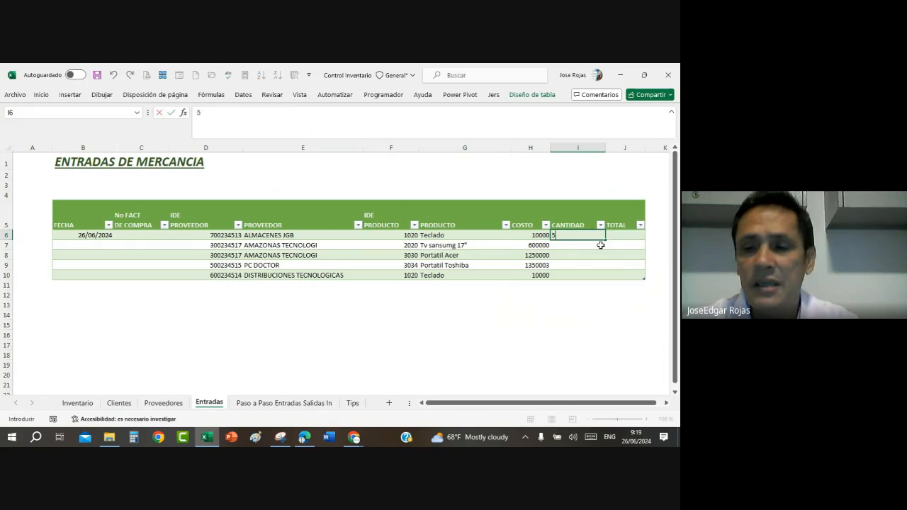
key(Return)
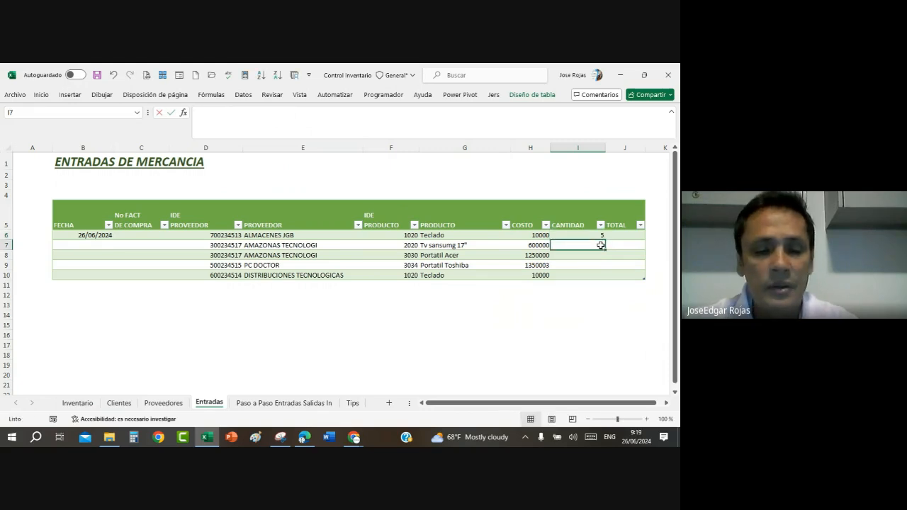
text(10)
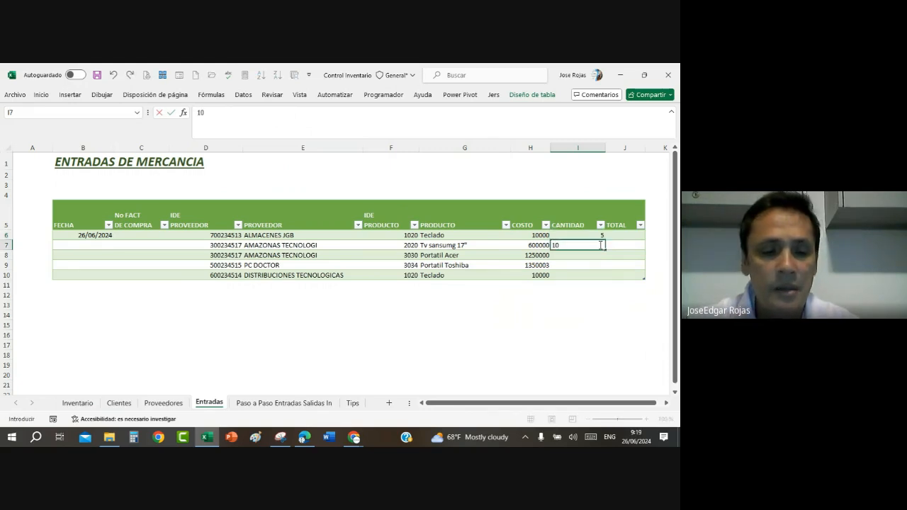
text(15)
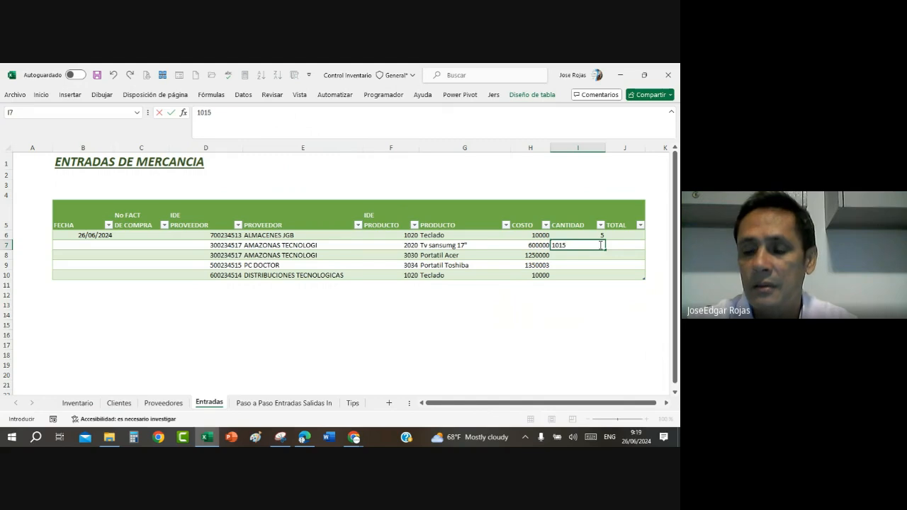
key(Return)
click(600, 245)
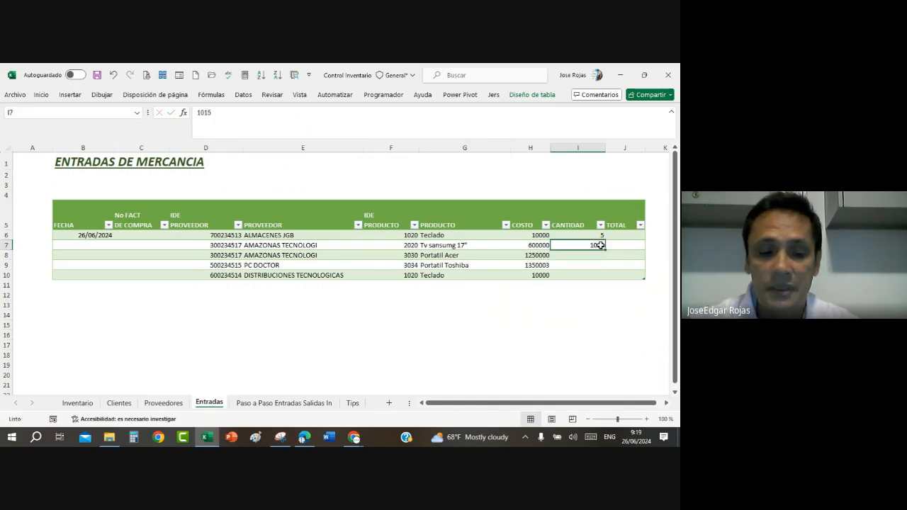
text(10)
key(Return)
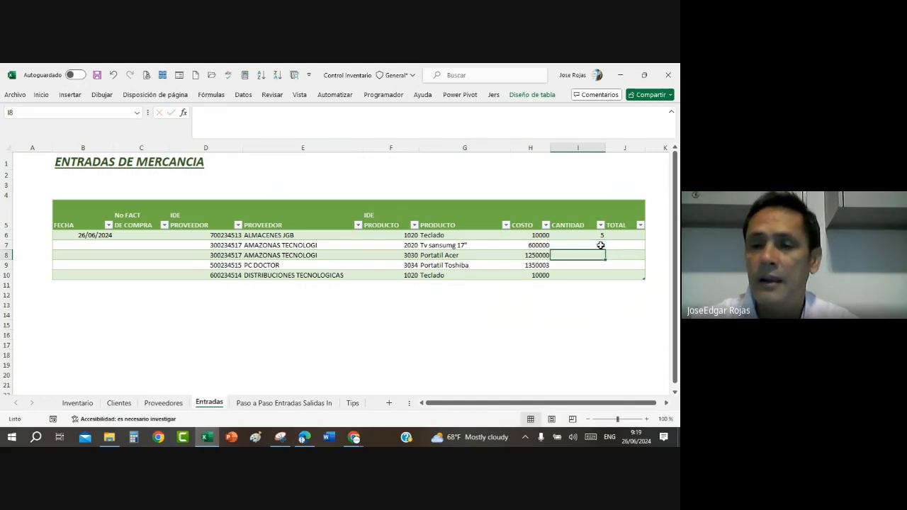
Step: Enter the CANTIDAD values 15 in I8, 20 in I9 and 30 in I10
text(15)
key(Return)
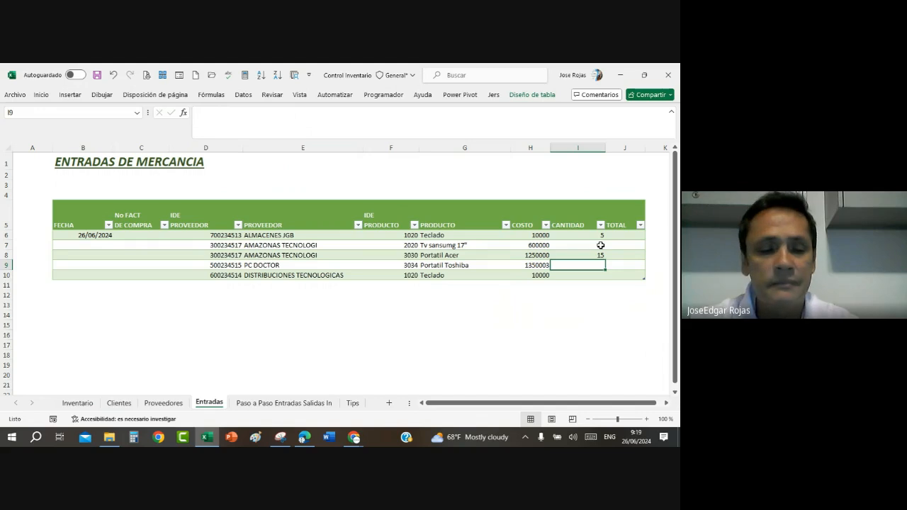
text(20)
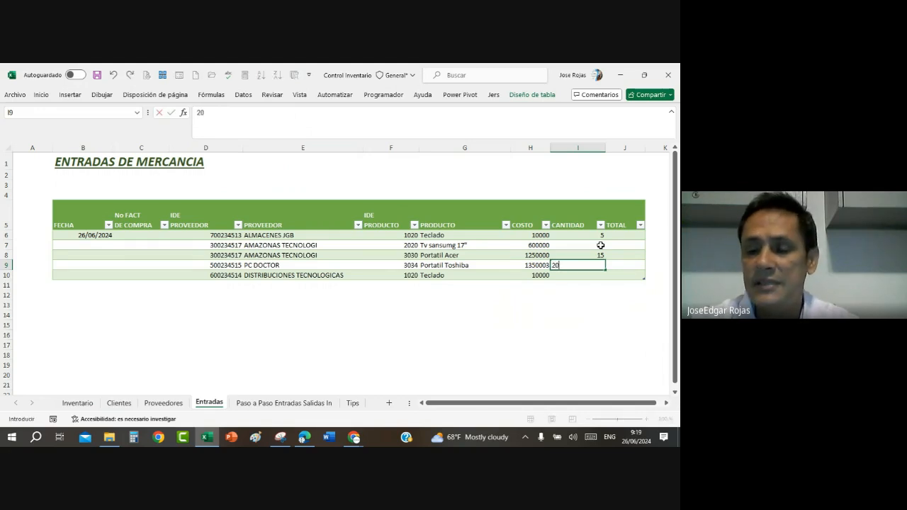
key(Return)
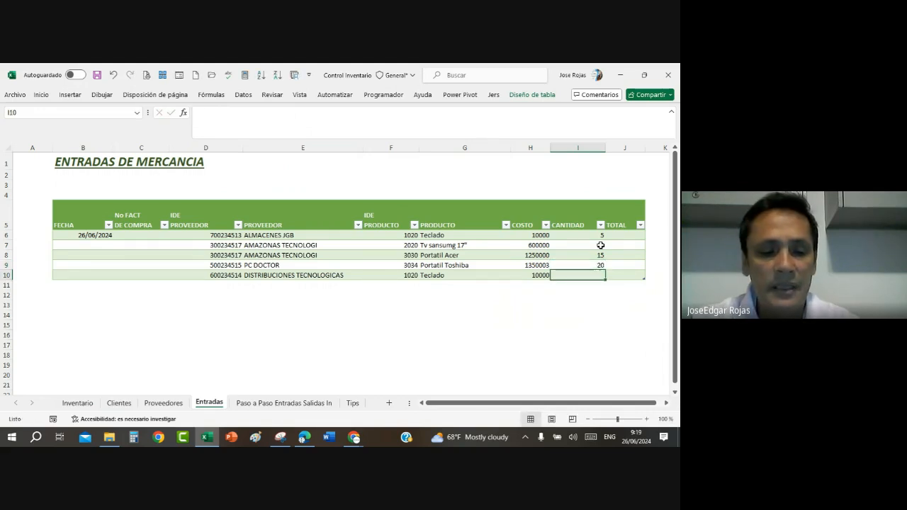
text(30)
key(Return)
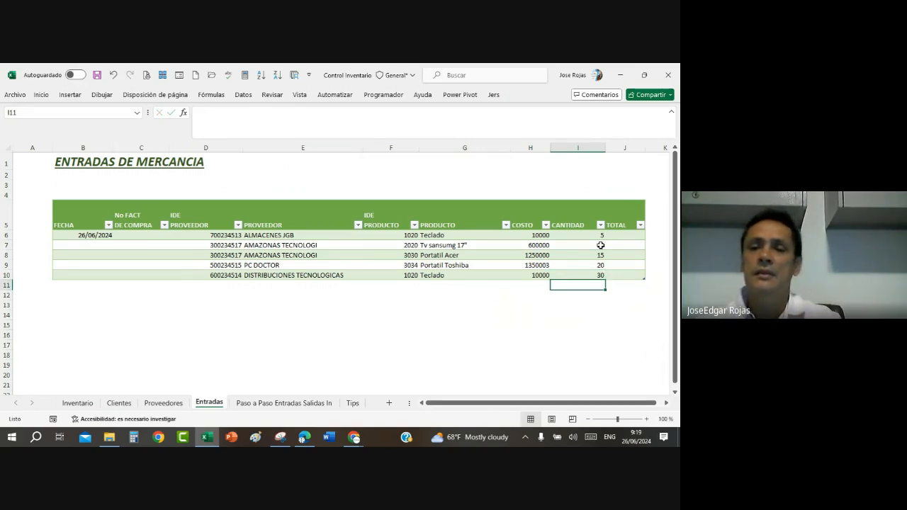
click(625, 237)
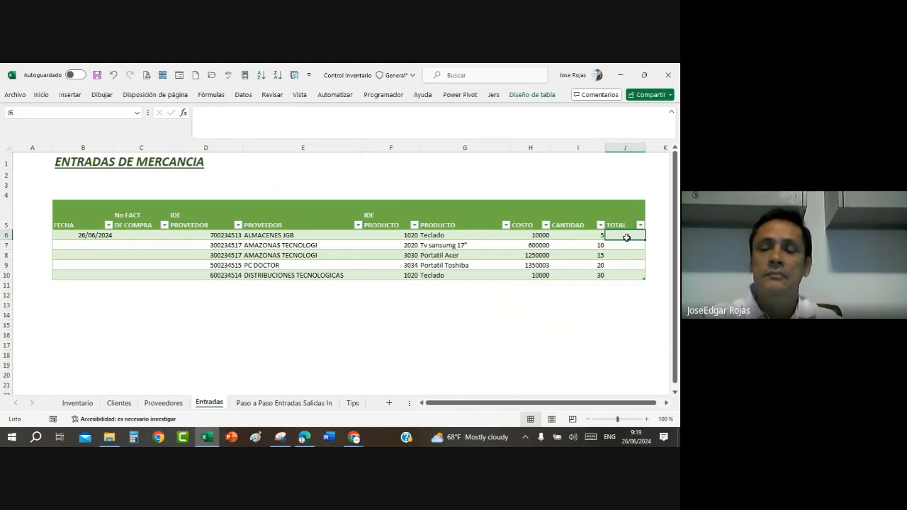
text(=)
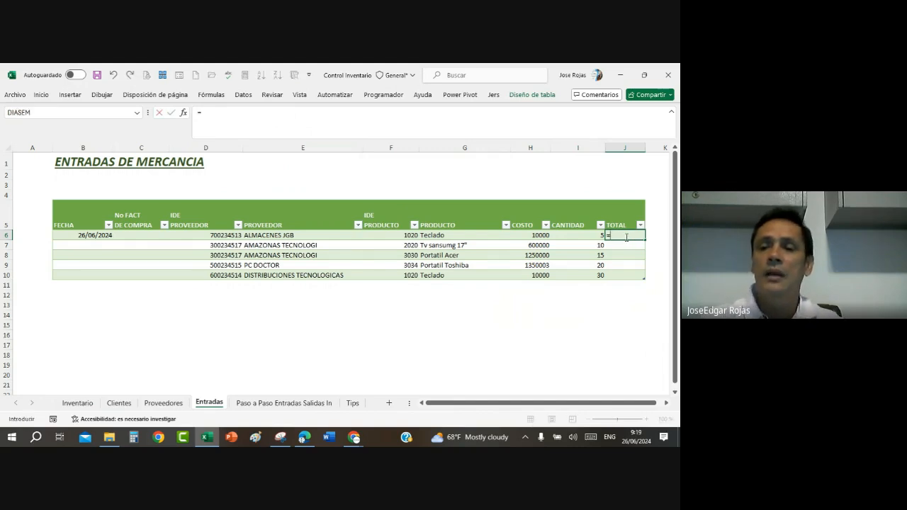
click(536, 236)
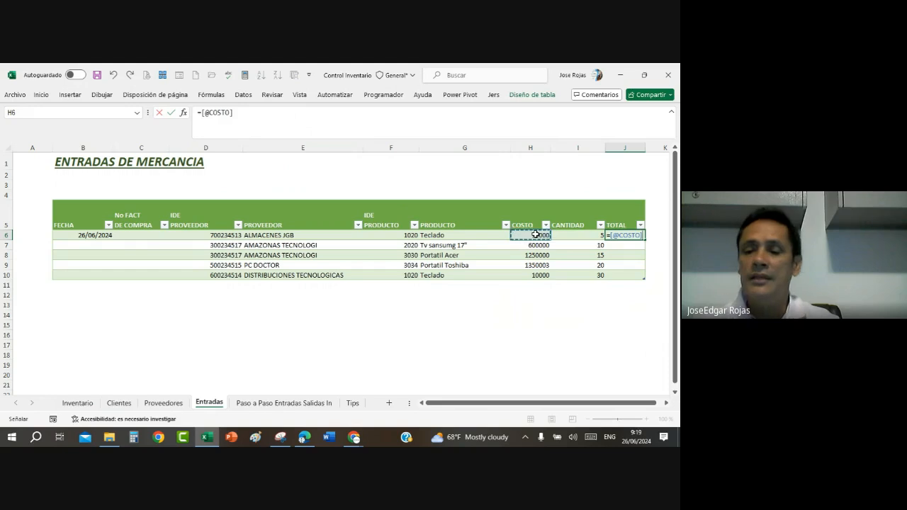
text(*)
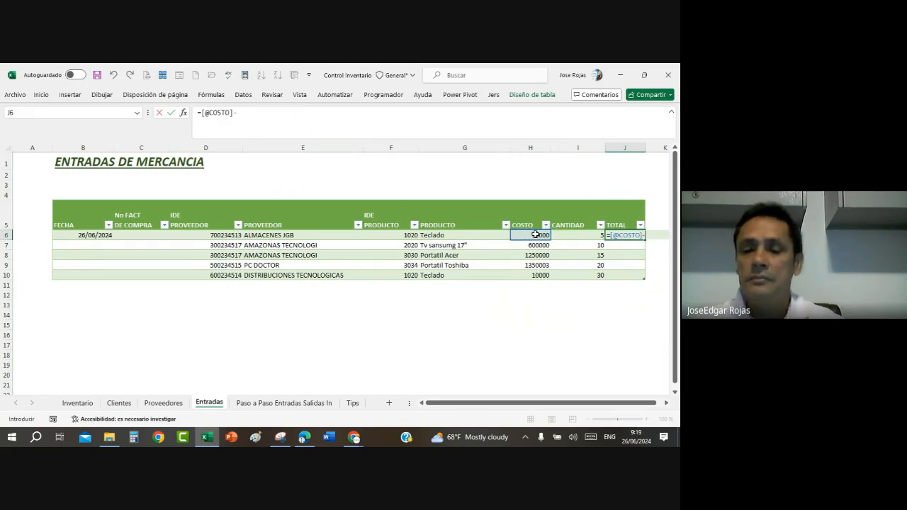
key(BackSpace)
text(*)
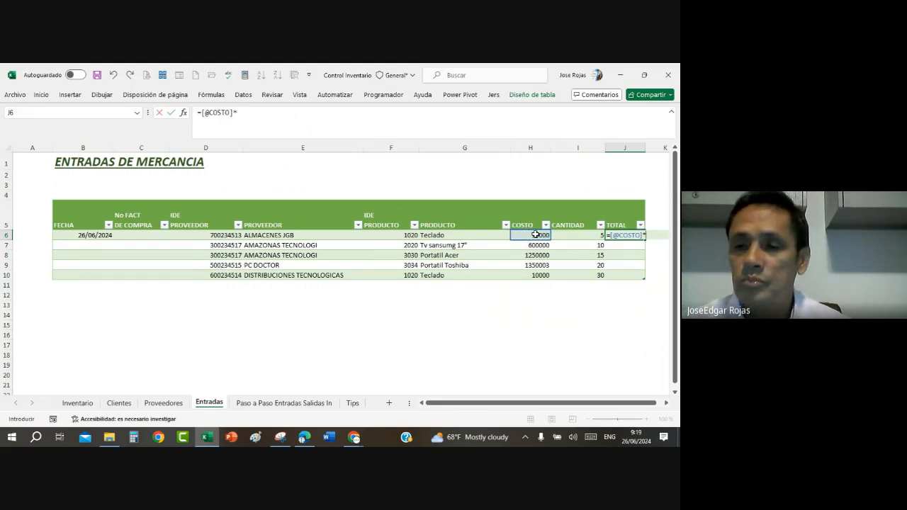
click(567, 238)
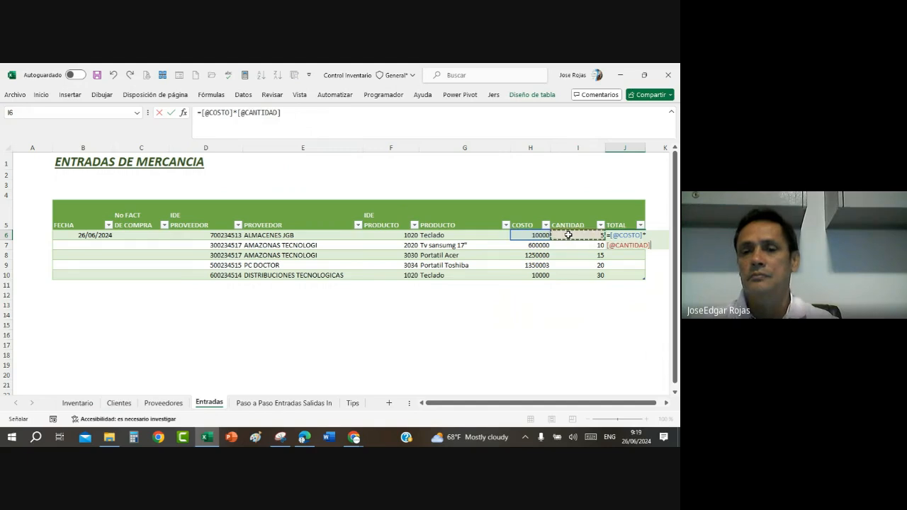
key(Return)
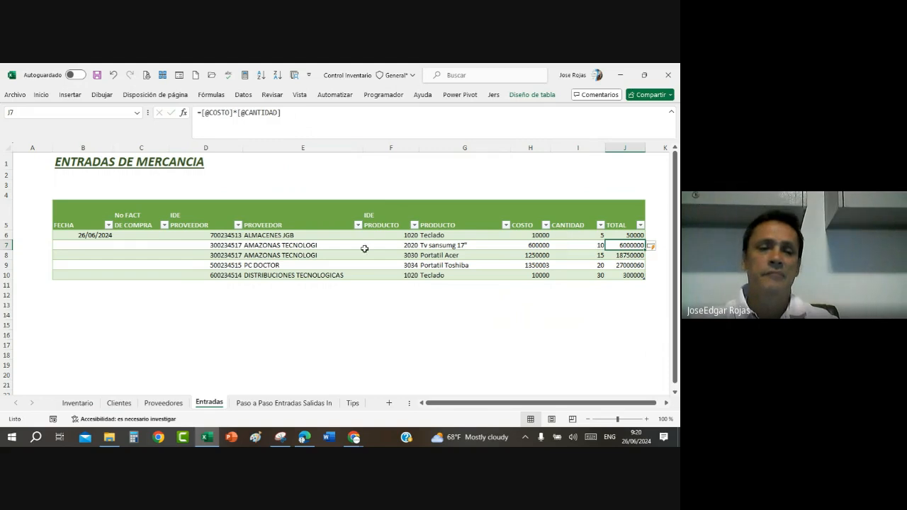
Step: Fill the FECHA column from B6 down to B10 with consecutive dates from 26/06/2024 to 30/06/2024
click(95, 235)
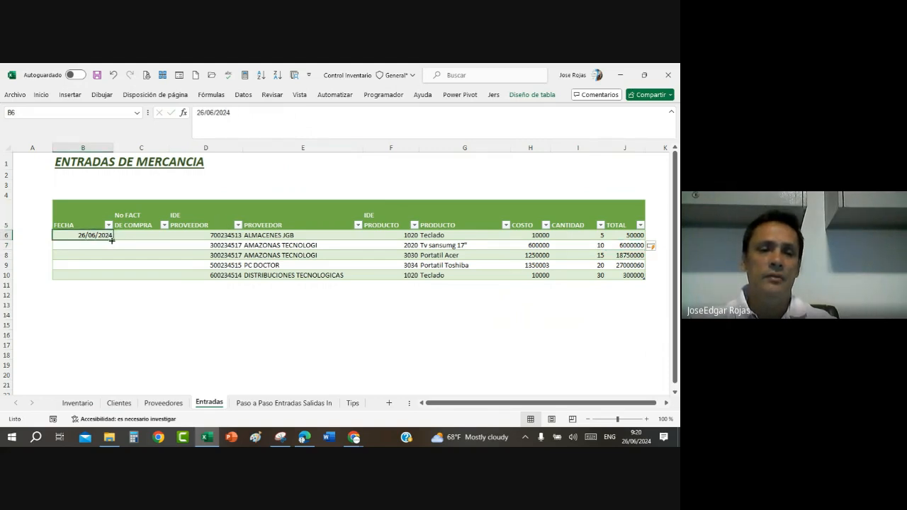
drag(110, 236, 113, 279)
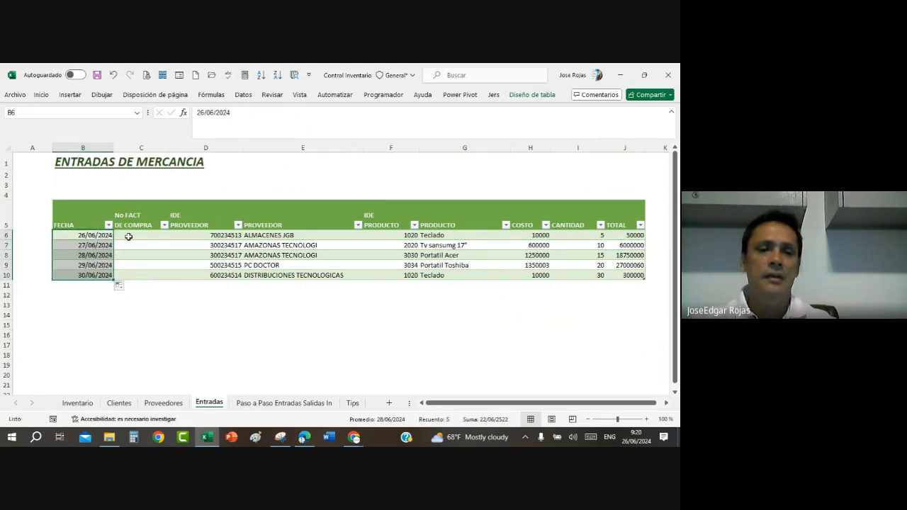
Step: Enter 2020 as the first No FACT DE COMPRA value in C6
click(126, 236)
text(2020)
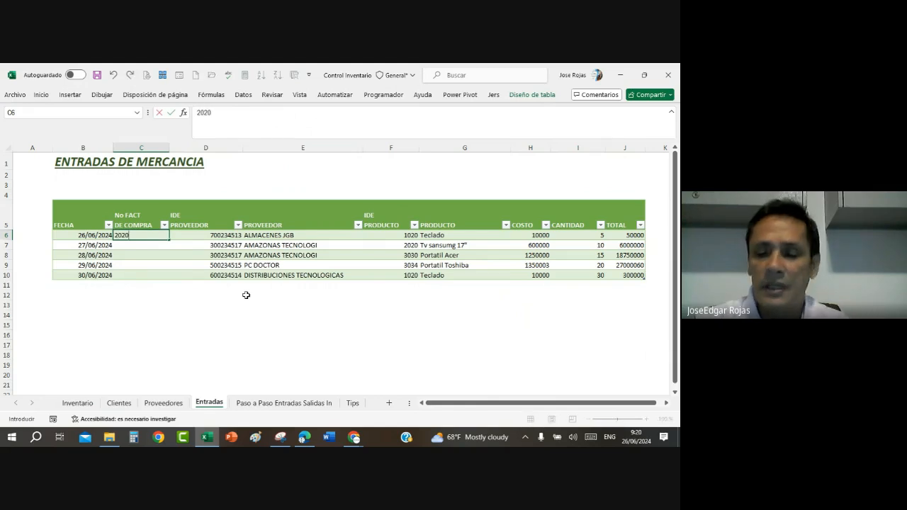
key(Return)
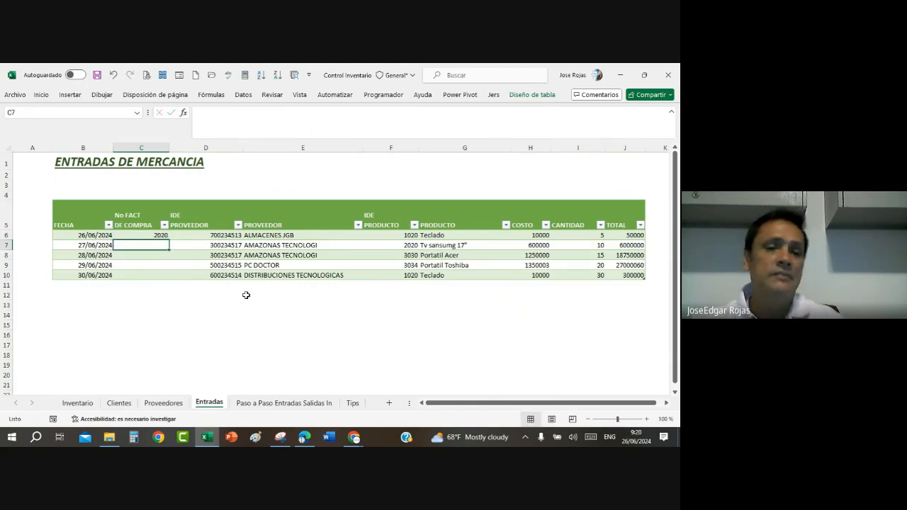
Step: Copy the purchase invoice number from C6 down to C10
click(143, 235)
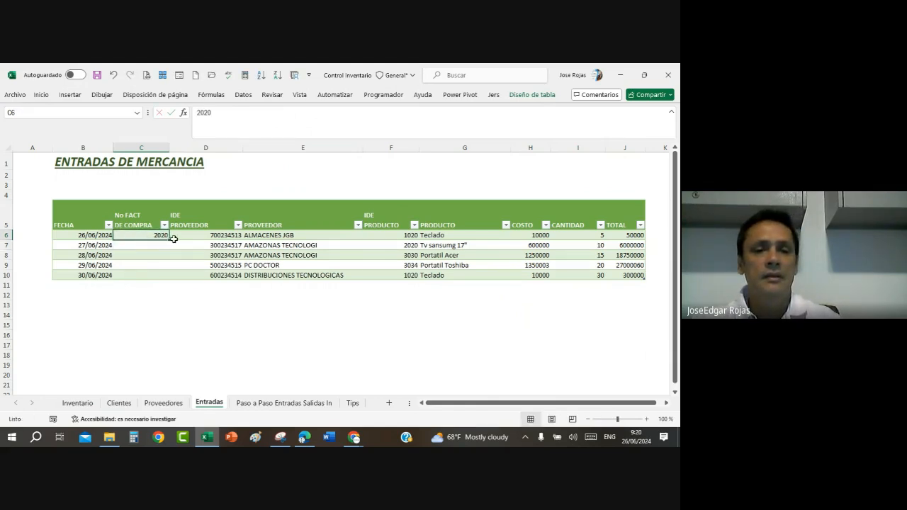
drag(173, 238, 169, 279)
click(200, 237)
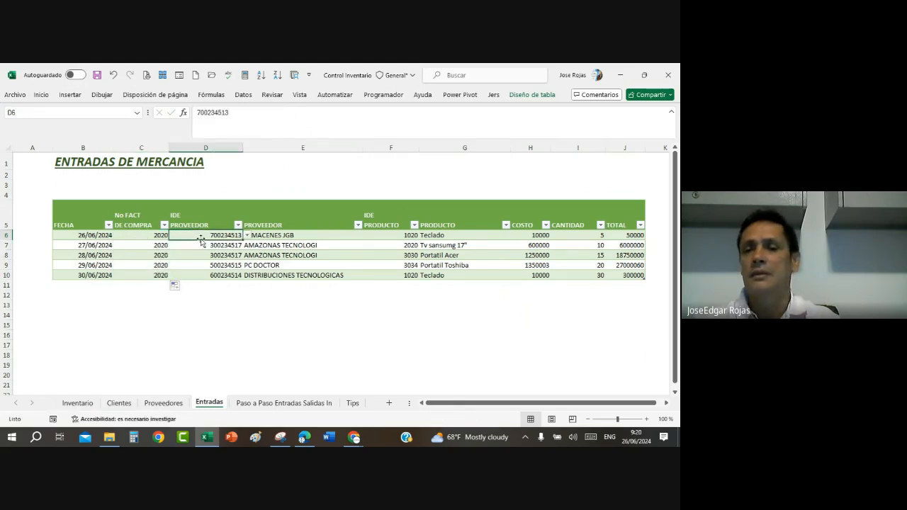
click(357, 256)
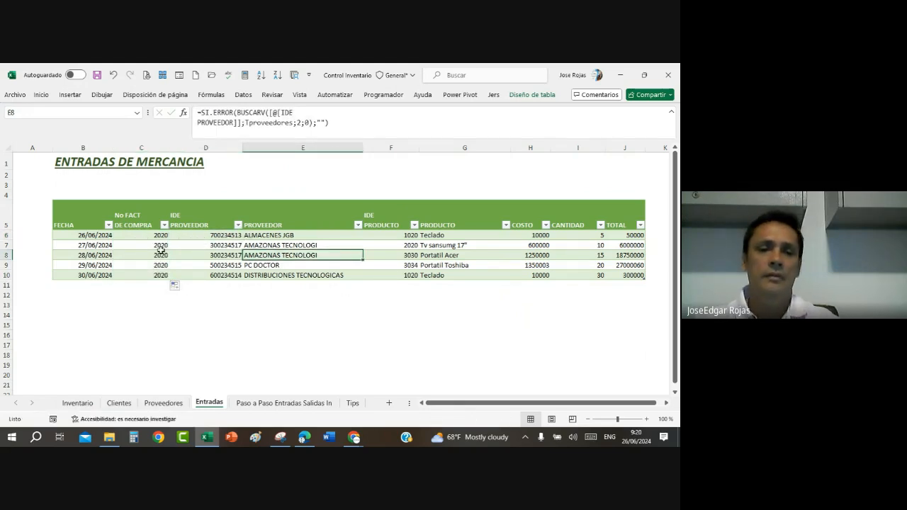
Step: Fill the No FACT DE COMPRA column from C6 to C10 with consecutive numbers from 2020 to 2024
click(159, 235)
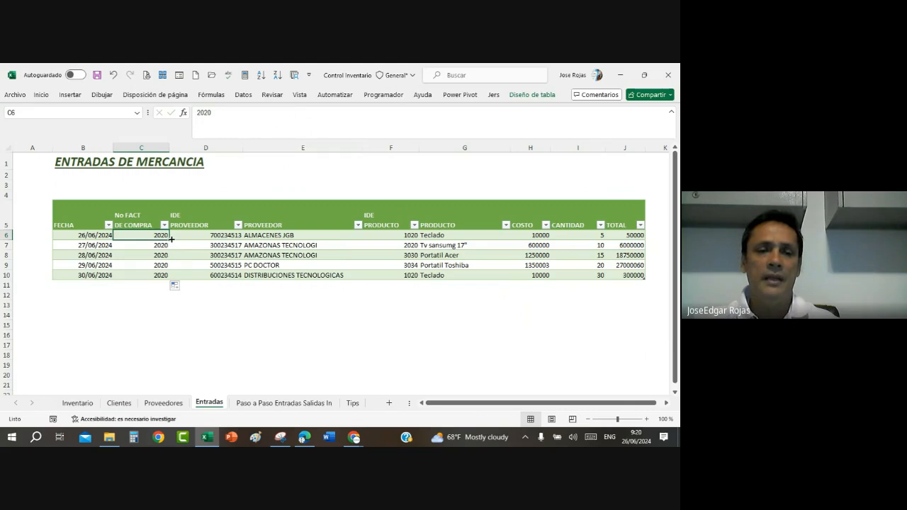
drag(171, 239, 171, 280)
click(184, 264)
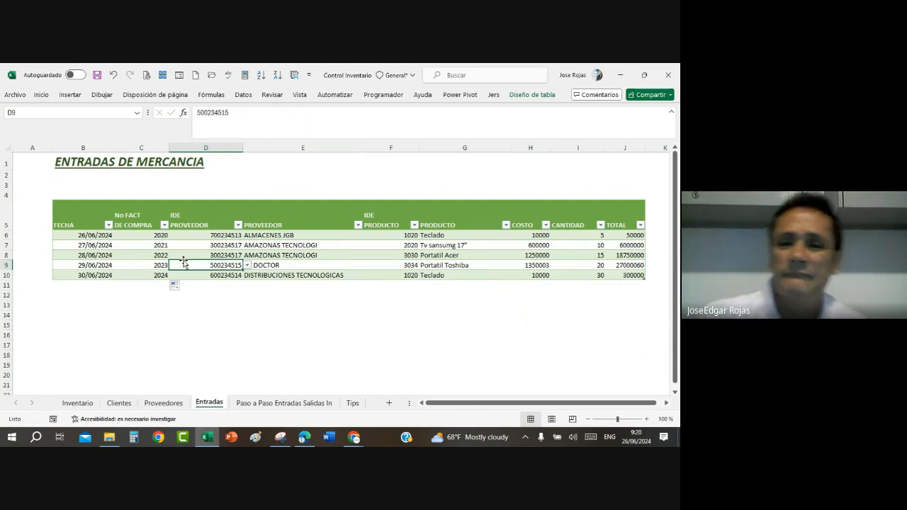
Step: Apply the thousands separator format to the COSTO values H6:H10 and the TOTAL values J6:J10
drag(535, 234, 535, 276)
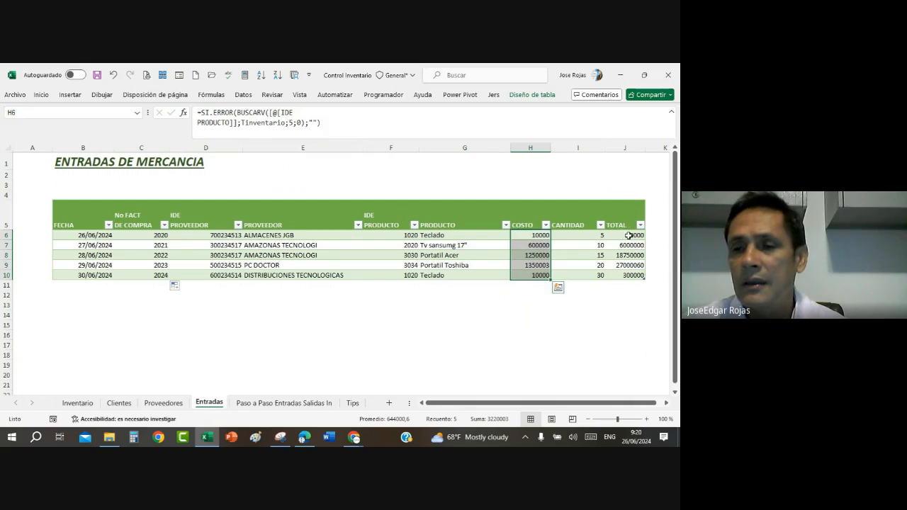
drag(627, 235, 629, 274)
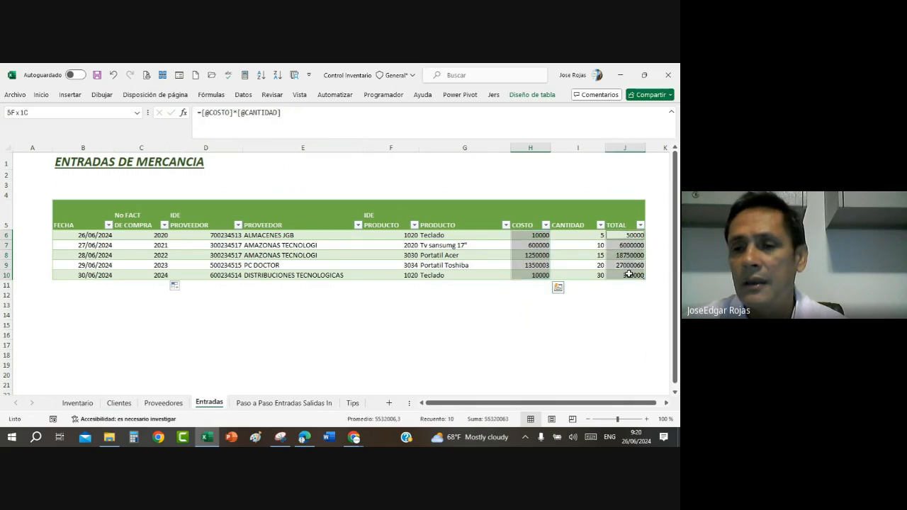
click(41, 95)
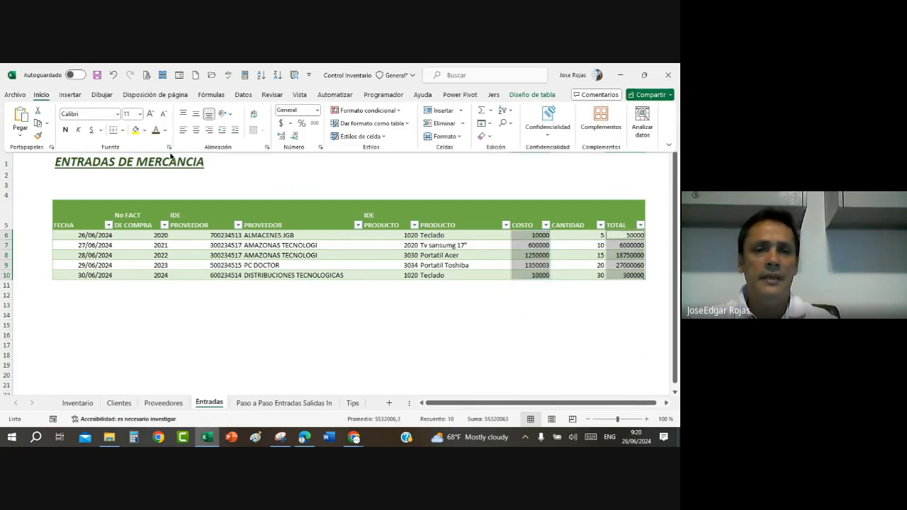
click(314, 125)
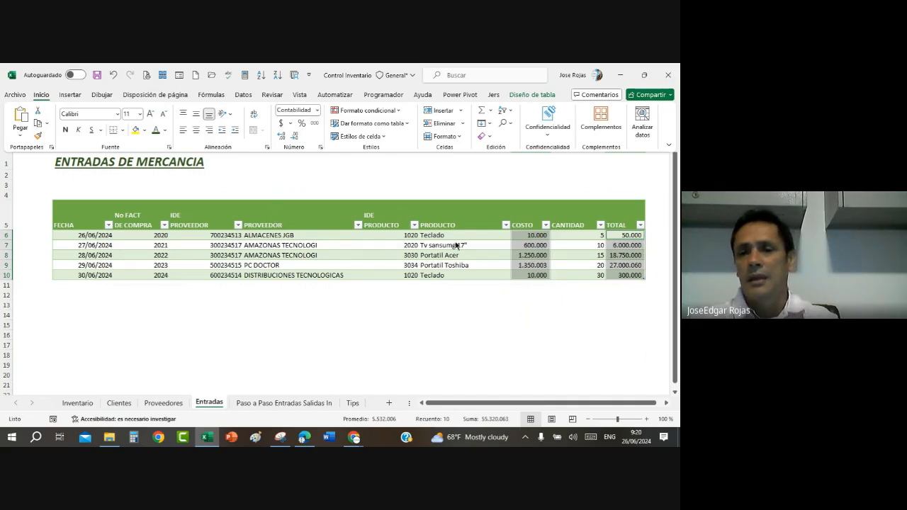
Step: Center the CANTIDAD values in I6:I10 horizontally
drag(573, 235, 571, 276)
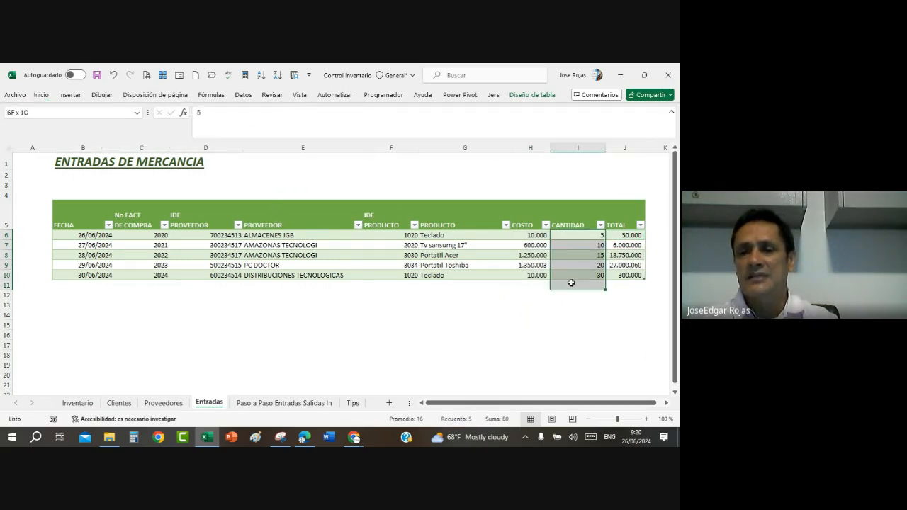
click(45, 95)
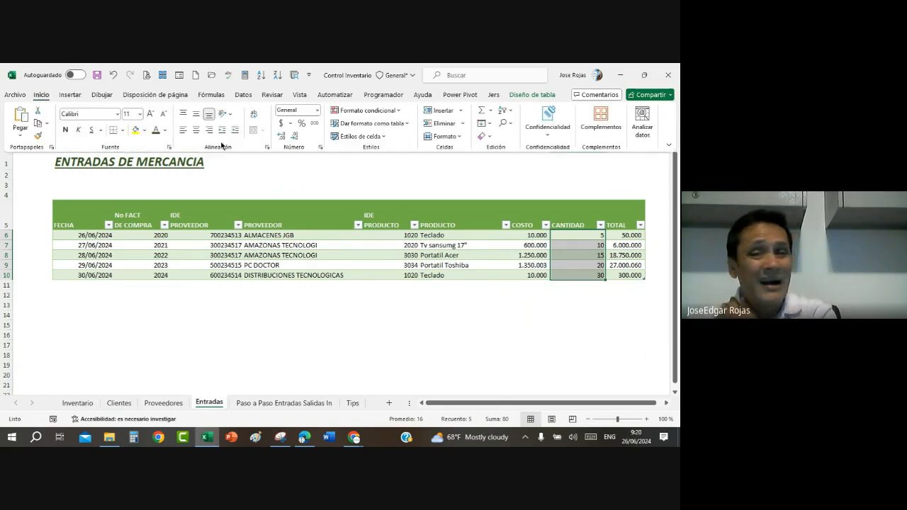
click(196, 130)
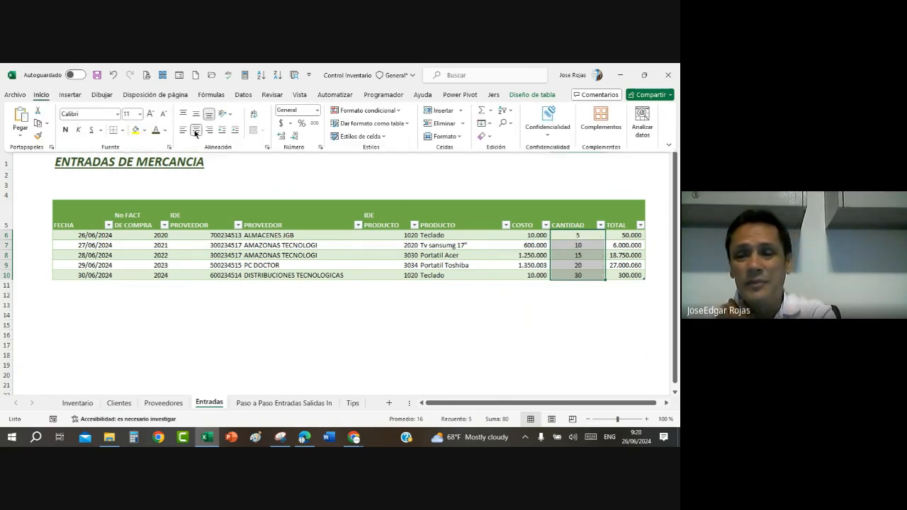
click(567, 267)
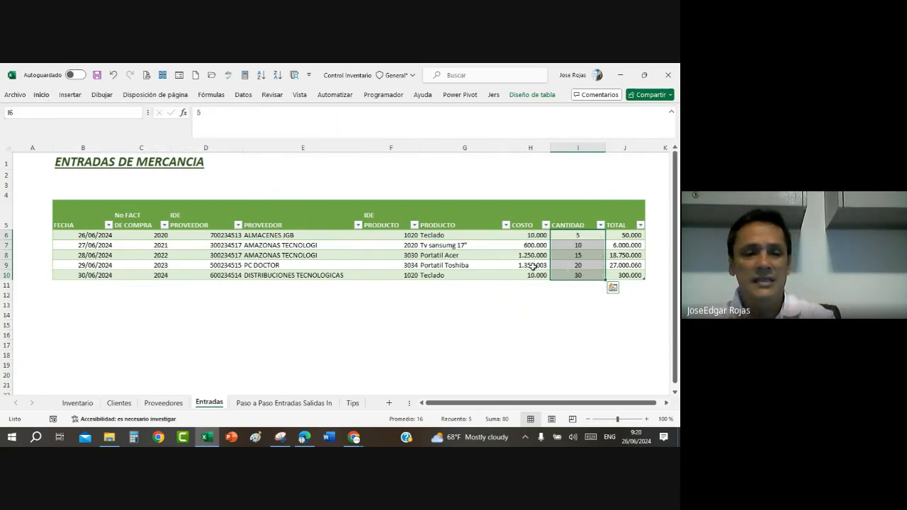
Step: Look at the ENTRADAS column on the Inventario sheet and return to the Entradas sheet
click(76, 402)
click(459, 219)
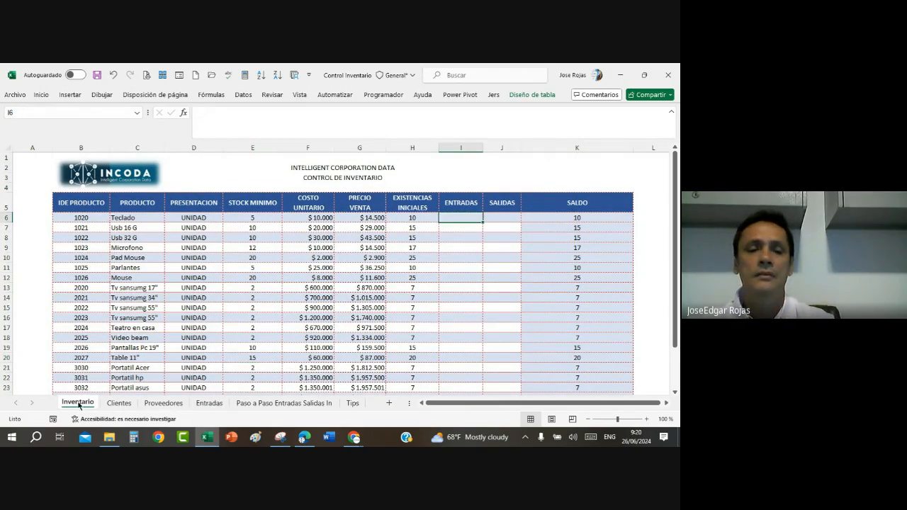
click(196, 403)
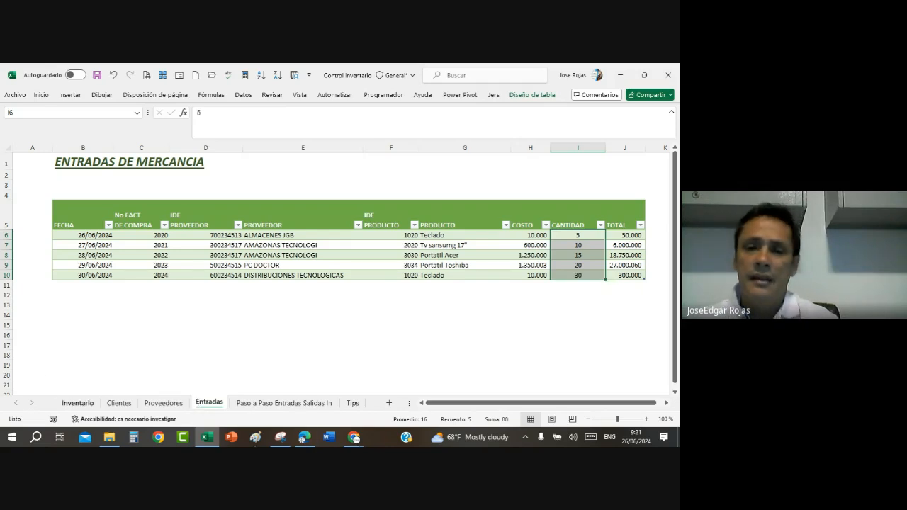
click(390, 237)
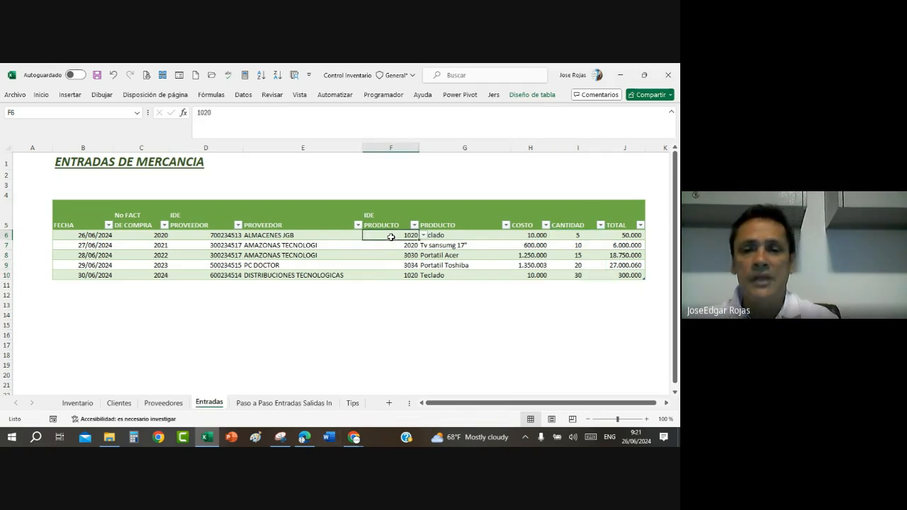
click(423, 236)
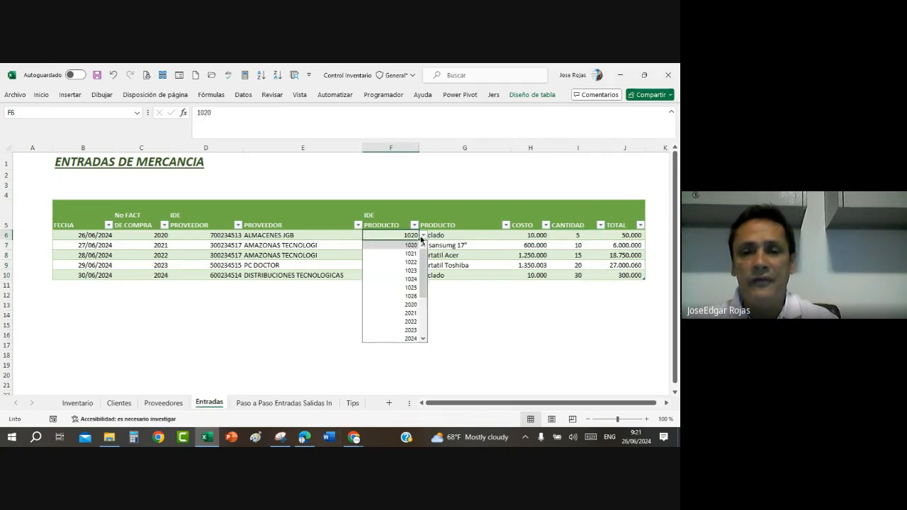
click(413, 246)
click(423, 235)
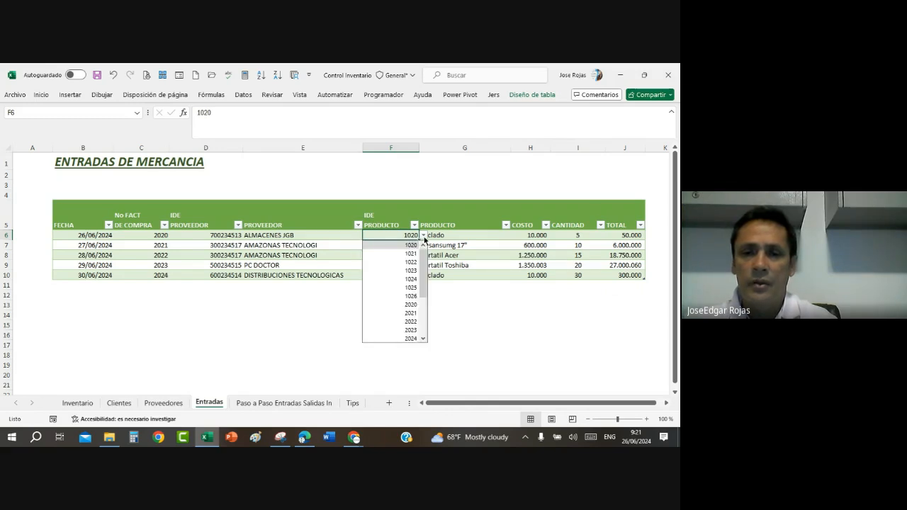
click(473, 246)
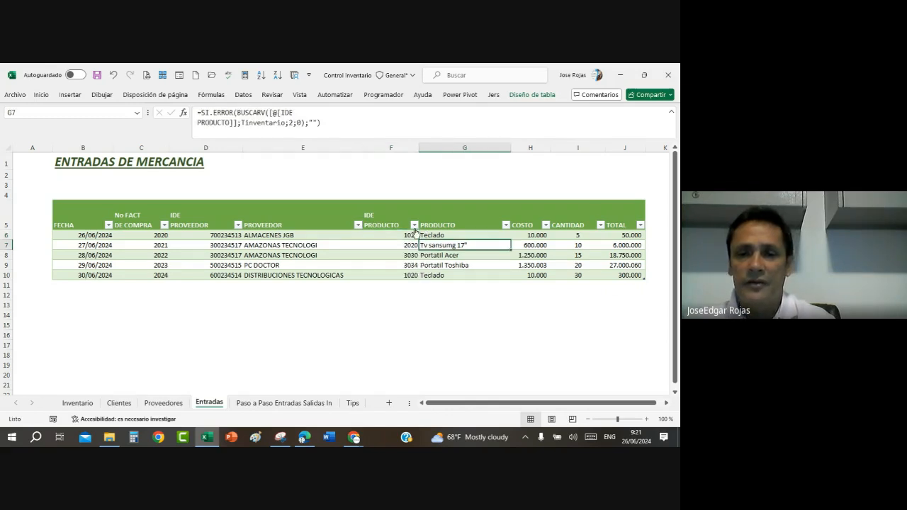
Step: Filter the Entradas table by IDE PRODUCTO to show only product 1020
click(414, 225)
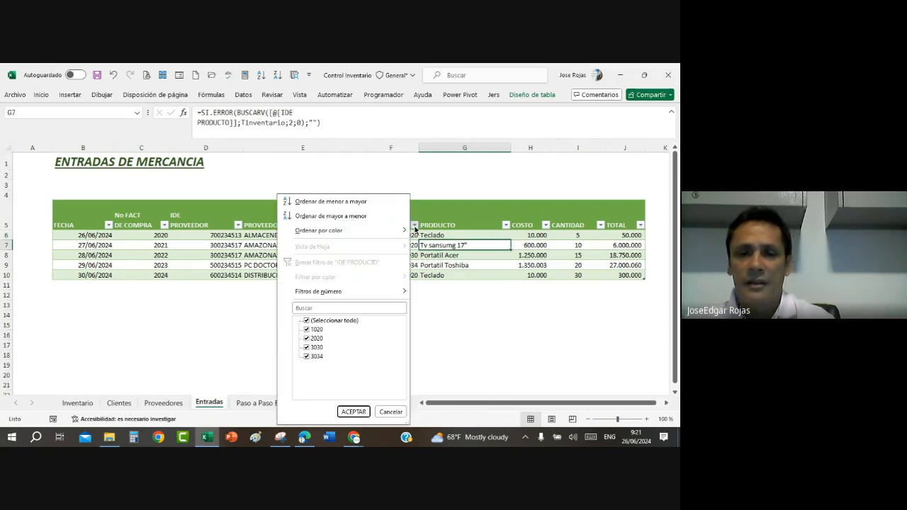
click(306, 321)
click(307, 330)
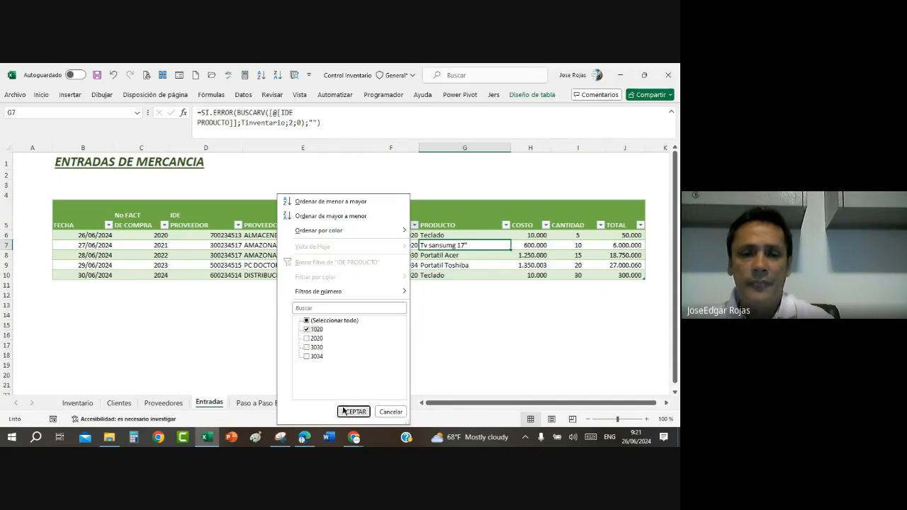
click(347, 410)
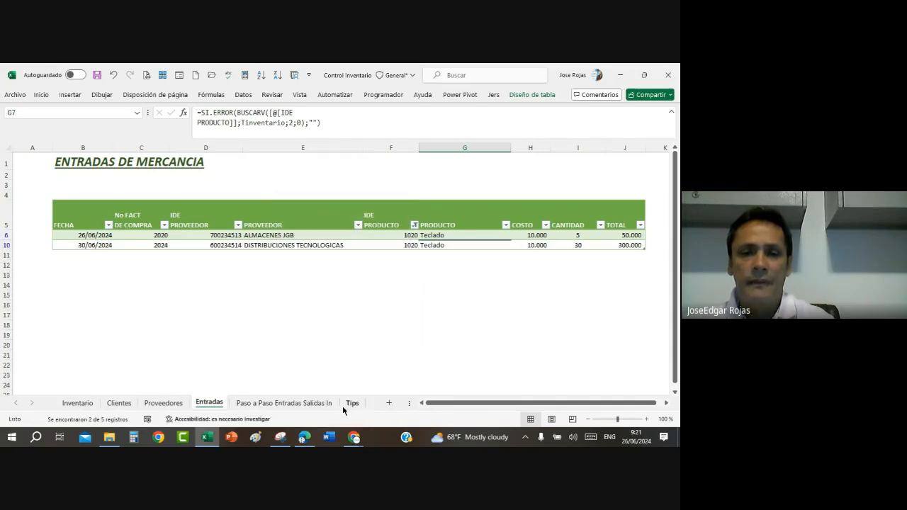
Step: Review the CANTIDAD values of product 1020 together with its ENTRADAS cell I6 on the Inventario sheet
click(408, 236)
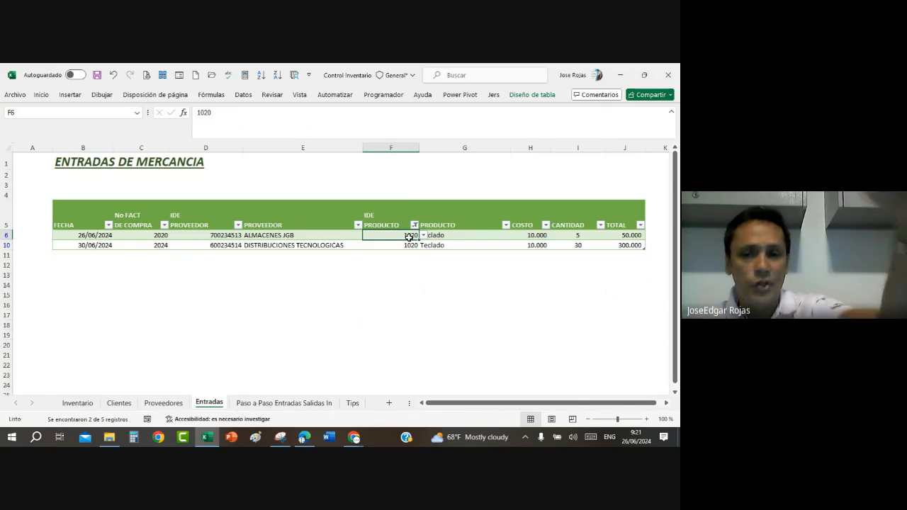
drag(409, 236, 414, 246)
drag(569, 235, 570, 246)
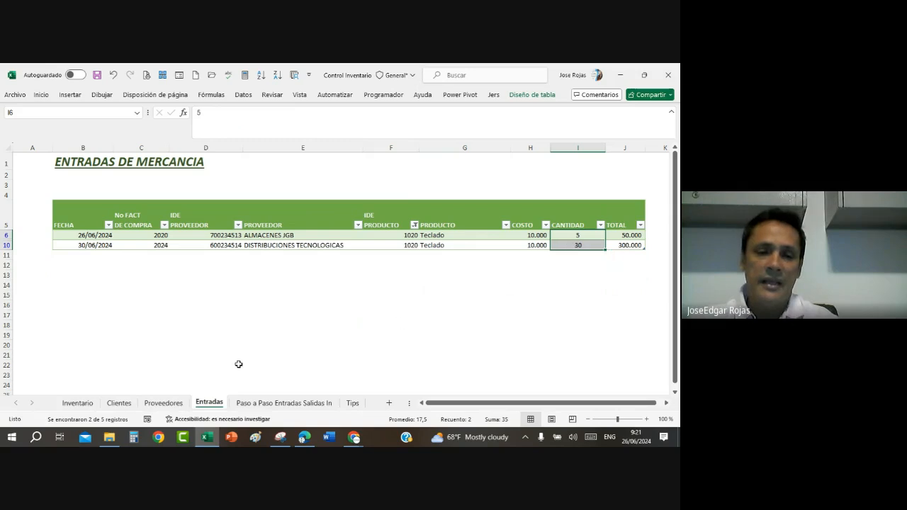
click(83, 406)
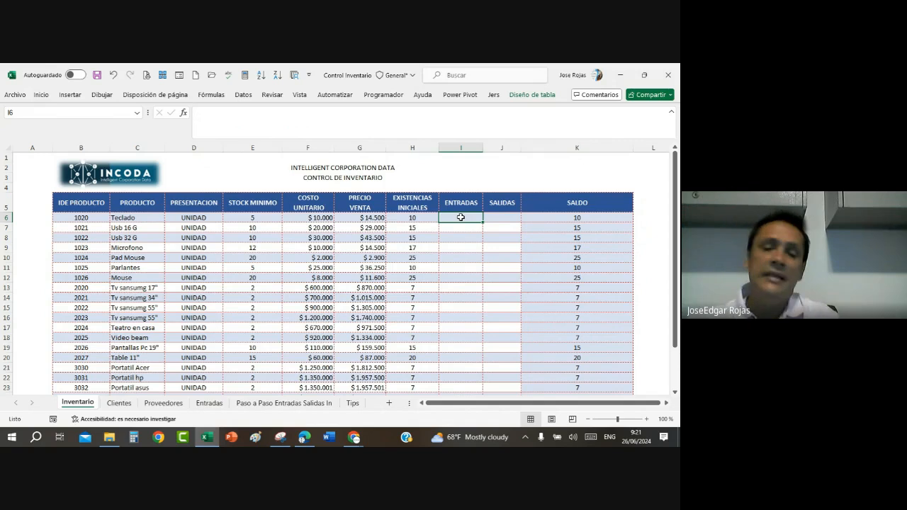
click(209, 402)
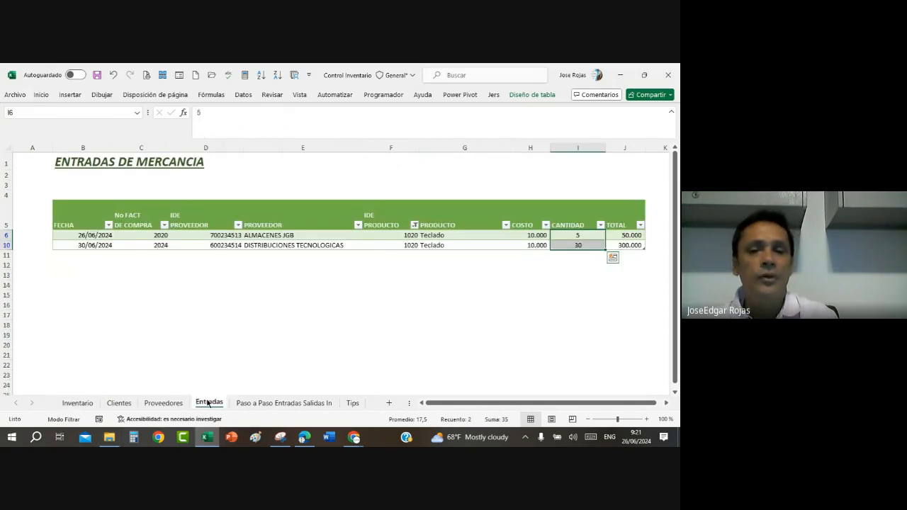
Step: Reset the IDE PRODUCTO filter to include all products in the Entradas table
click(464, 245)
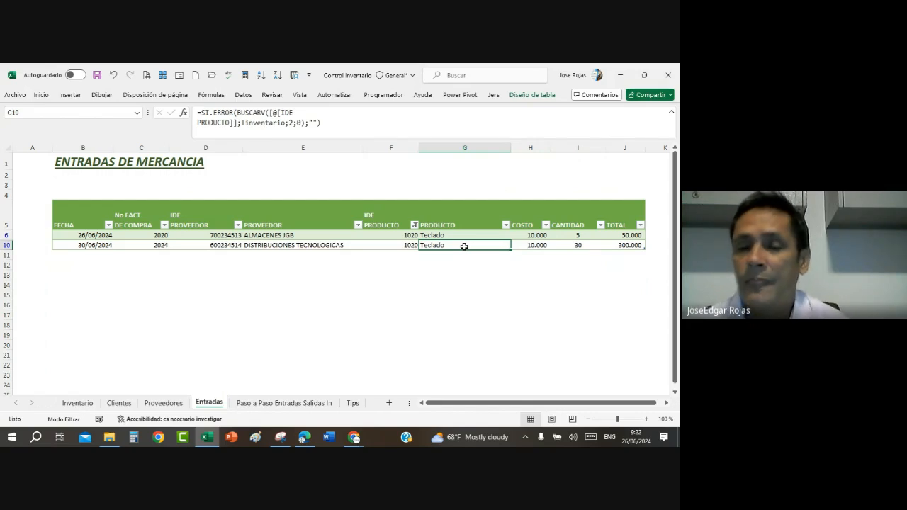
click(414, 225)
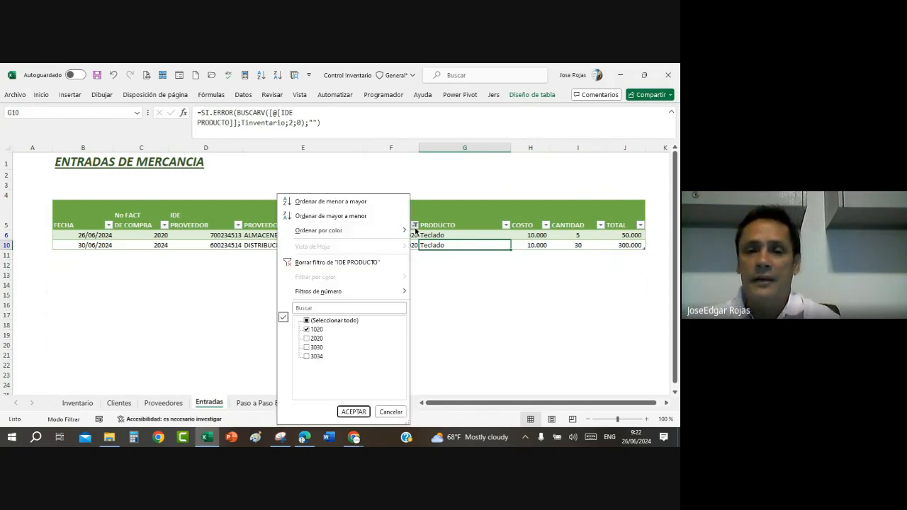
click(306, 320)
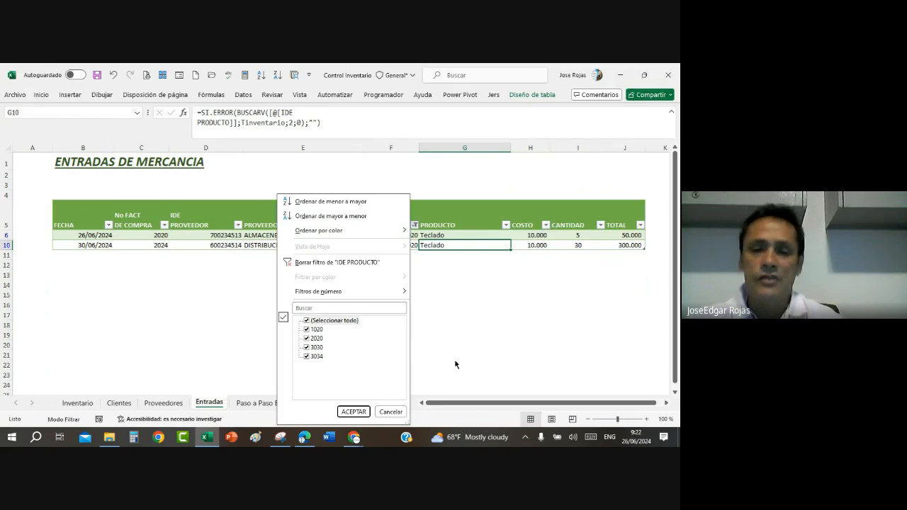
click(354, 411)
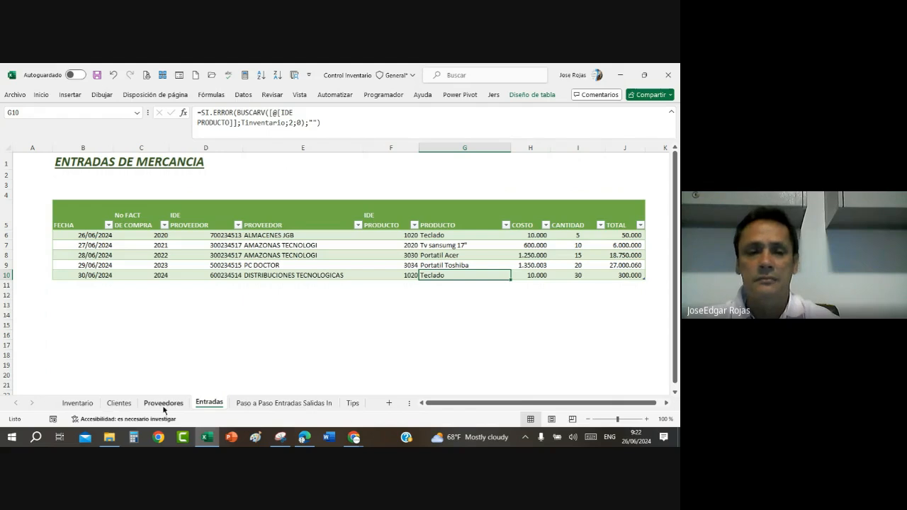
Step: Start a SUMAR.SI formula in ENTRADAS cell I6 of the Inventario sheet and open its function arguments
click(77, 403)
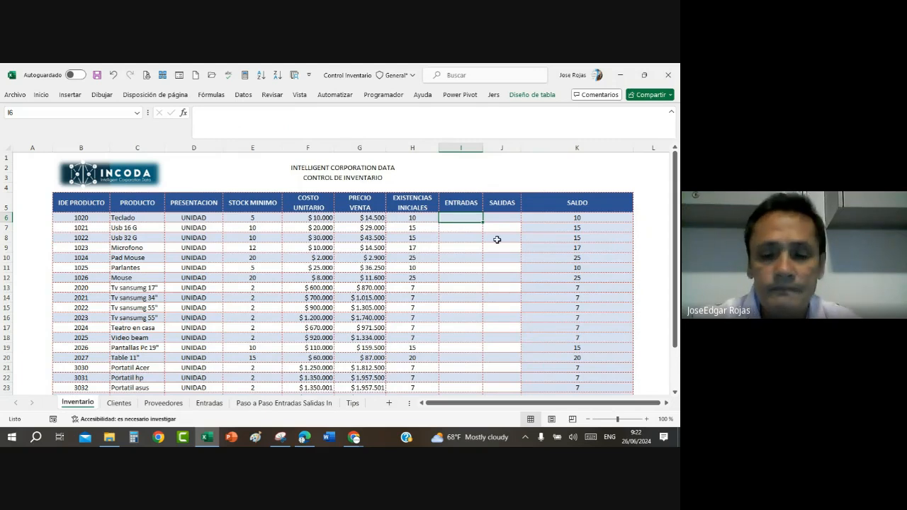
text(=)
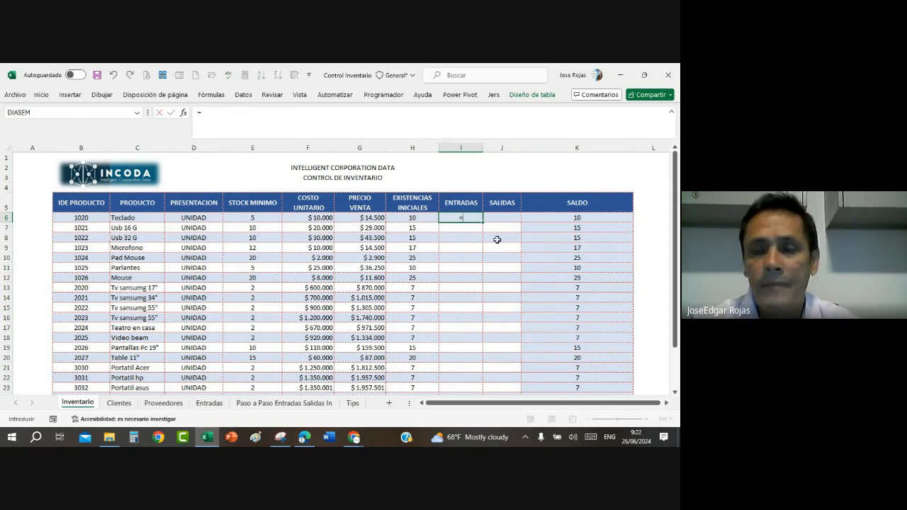
text(sumar)
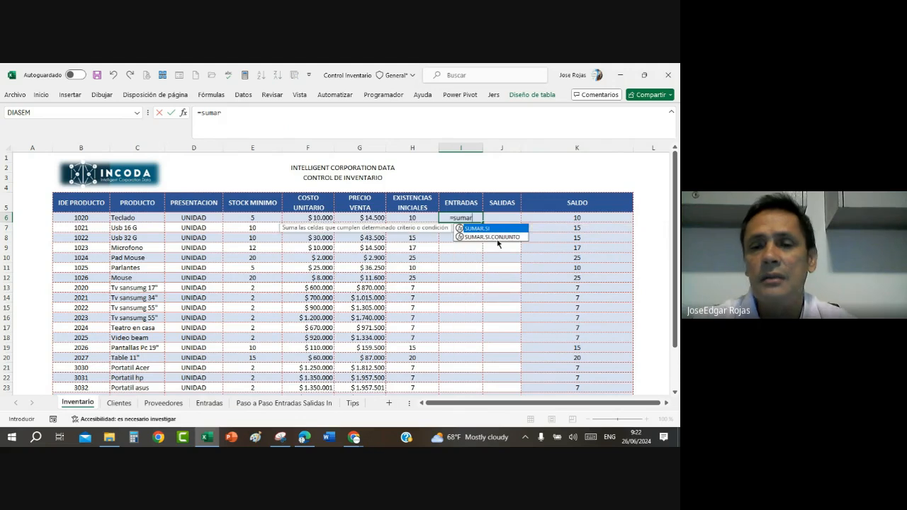
double_click(504, 229)
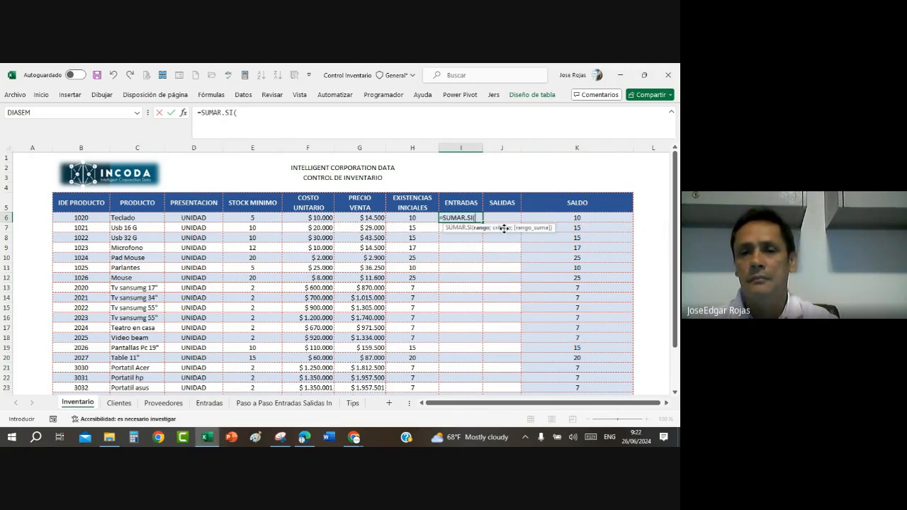
click(184, 112)
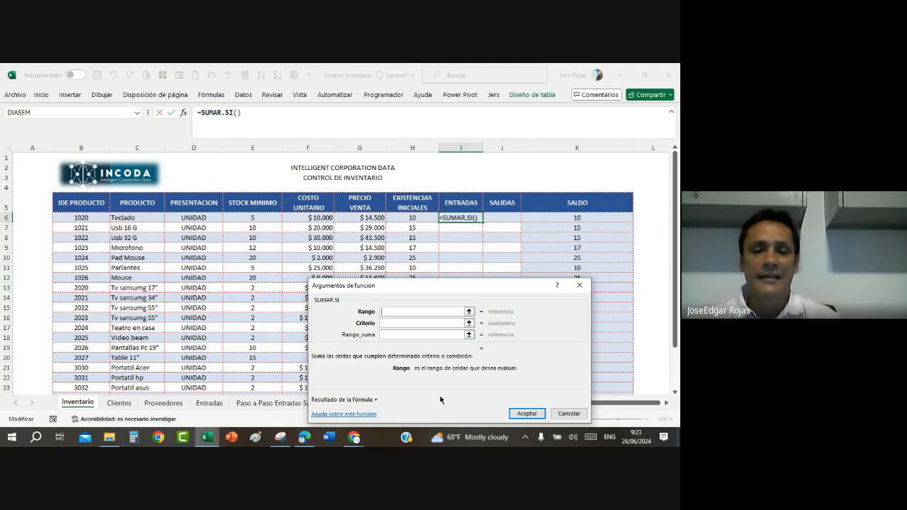
Step: Set Rango to the Entradas table's IDE PRODUCTO column and Criterio to the IDE PRODUCTO in Inventario cell B6
click(210, 403)
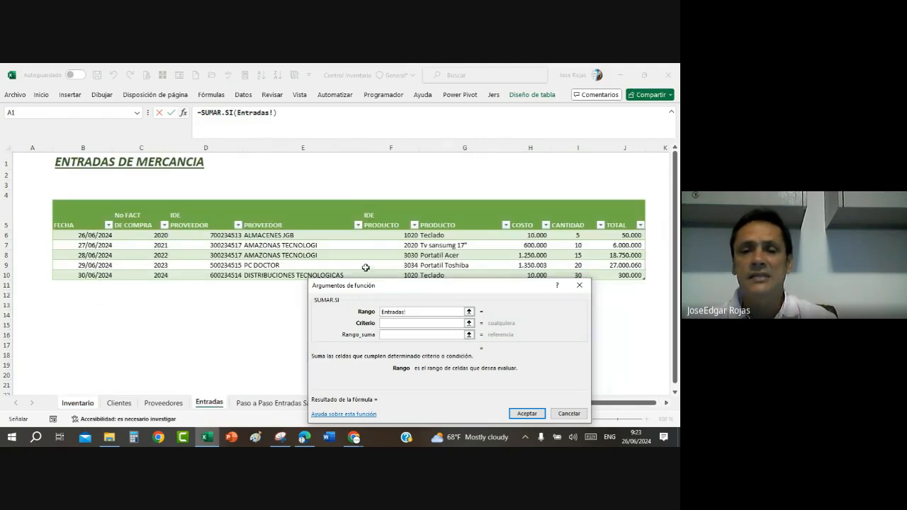
click(382, 234)
drag(382, 234, 380, 278)
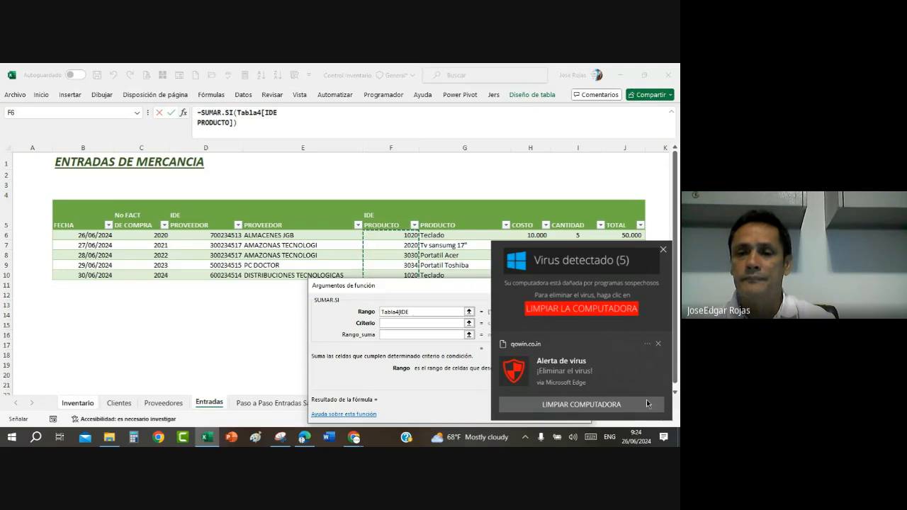
click(658, 345)
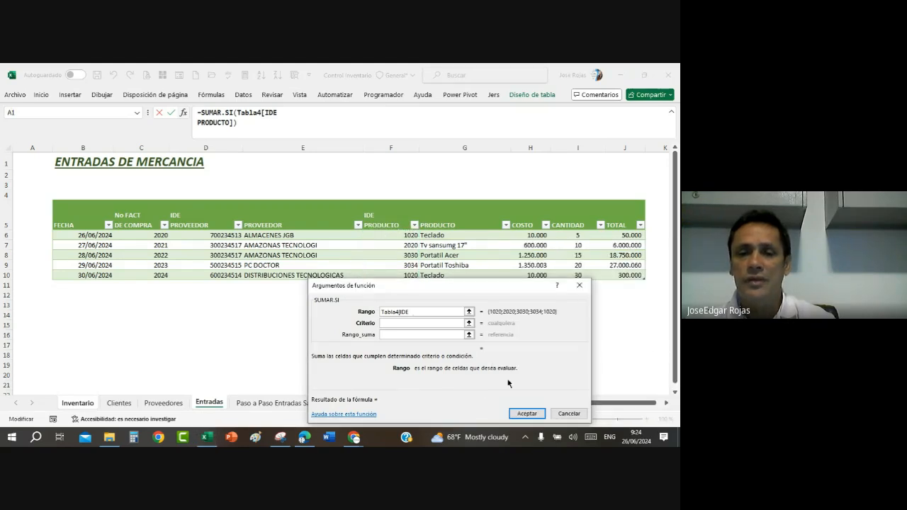
click(386, 322)
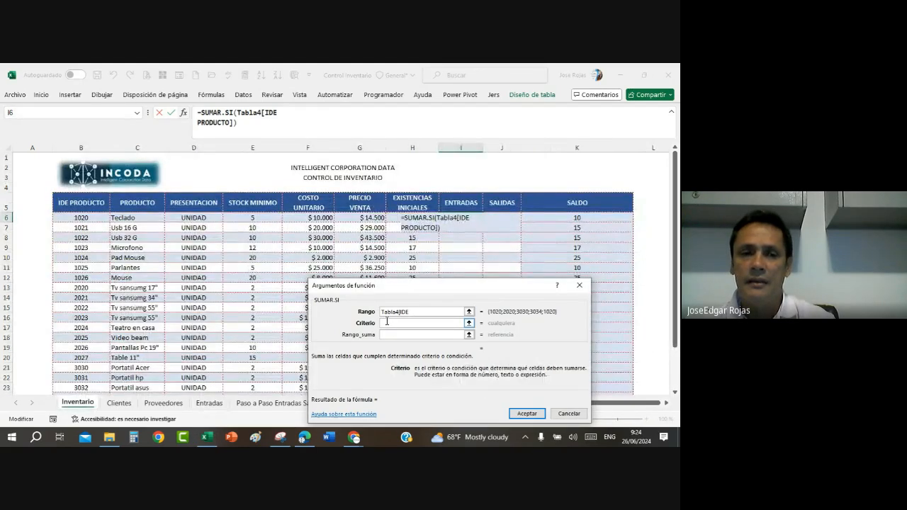
click(83, 219)
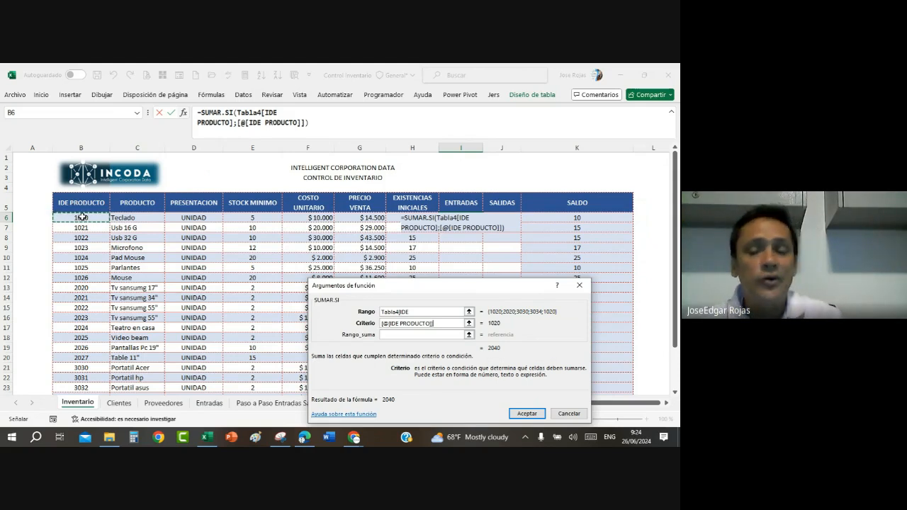
Step: Set Rango_suma to the Entradas table's CANTIDAD column and accept the SUMAR.SI formula
click(398, 336)
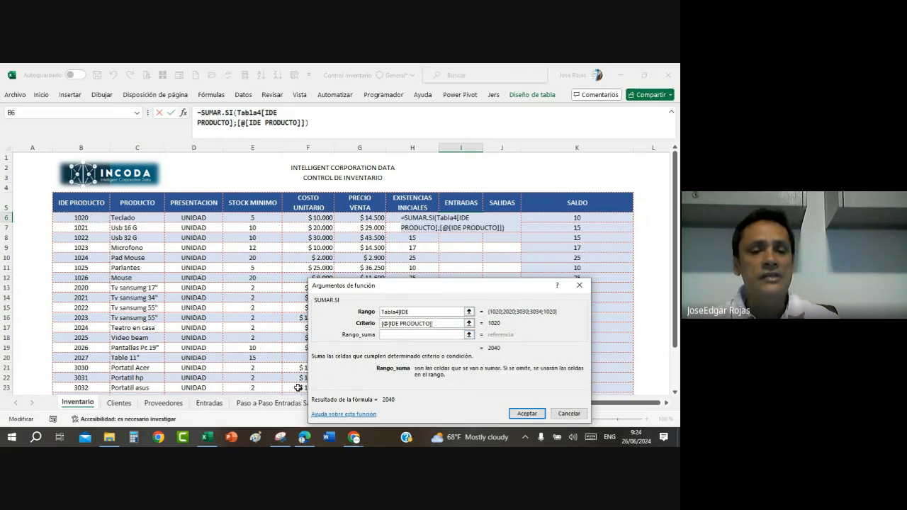
click(209, 403)
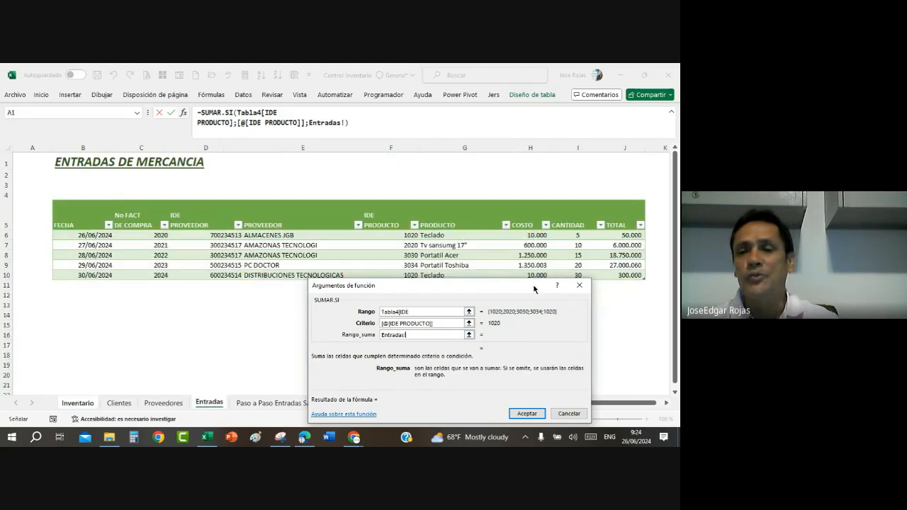
drag(574, 236, 569, 275)
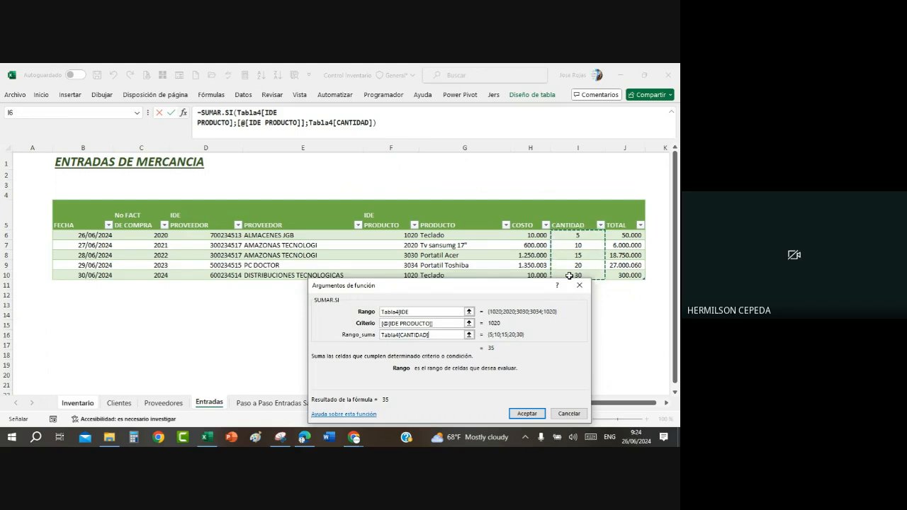
click(528, 414)
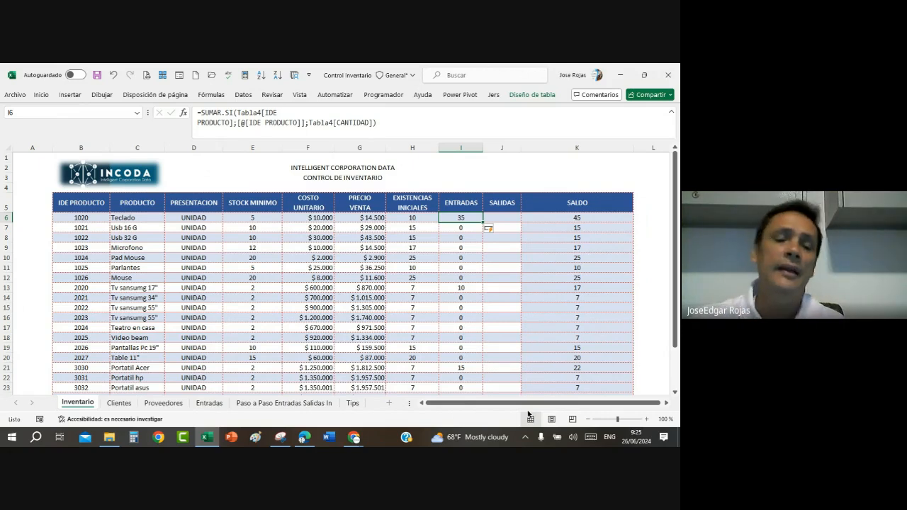
Step: Review the CANTIDAD column on the Entradas sheet and the PROVEEDOR and PRODUCTO cells of row 9
click(201, 404)
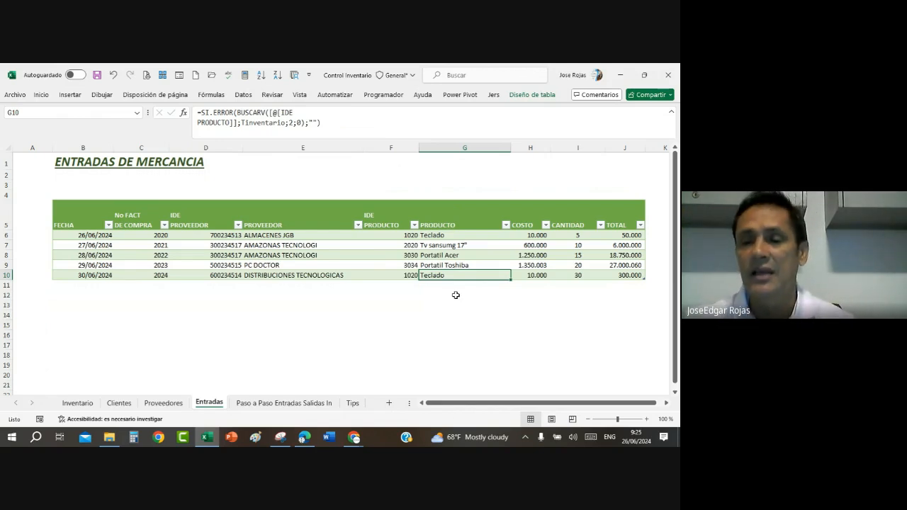
click(563, 228)
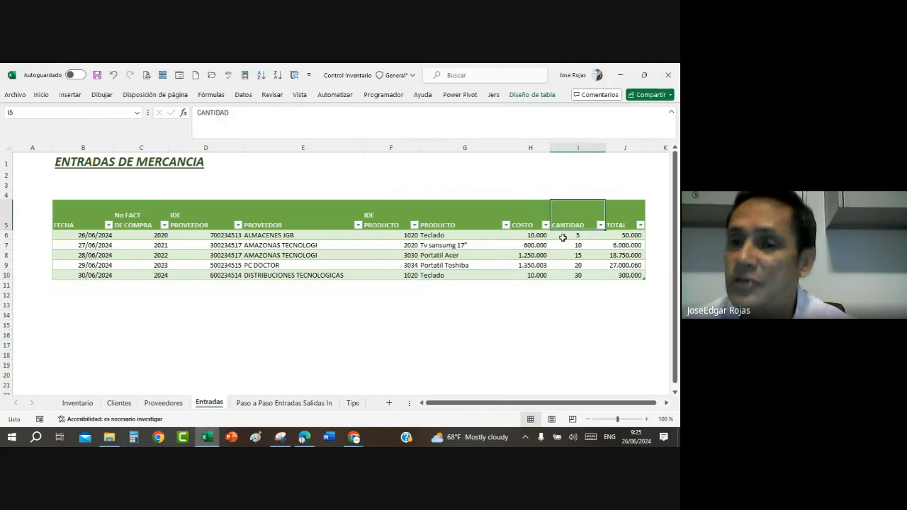
click(562, 236)
drag(562, 236, 566, 273)
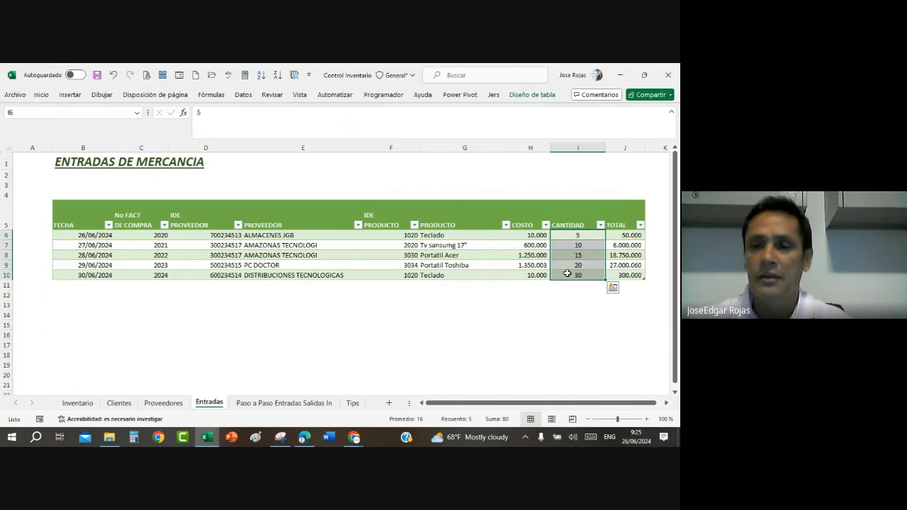
key(shift+Down)
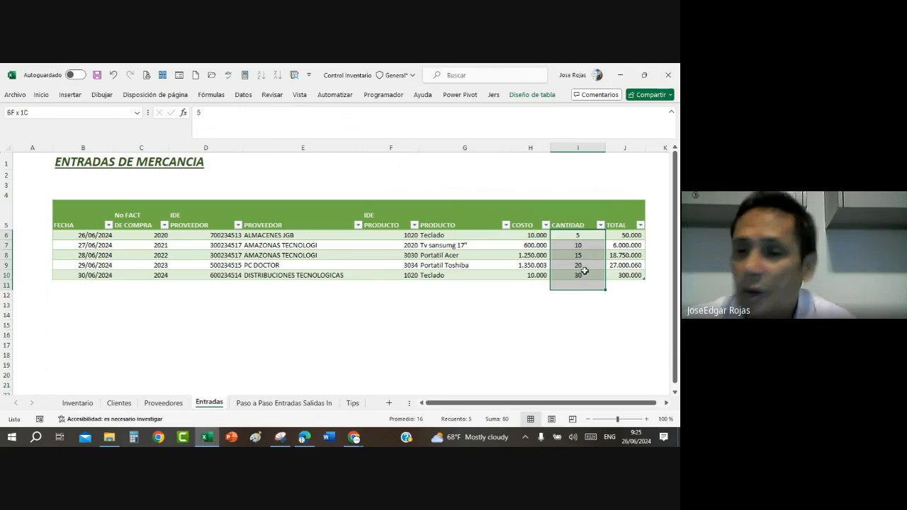
click(584, 265)
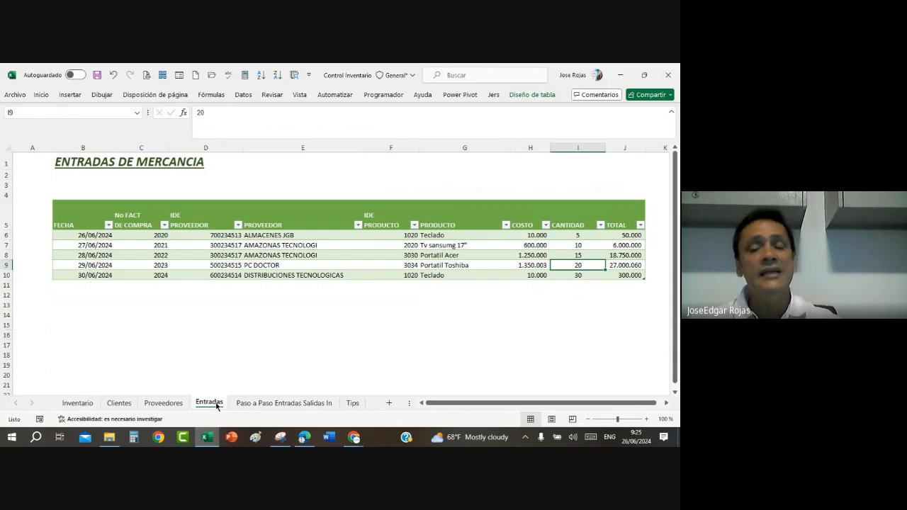
click(320, 268)
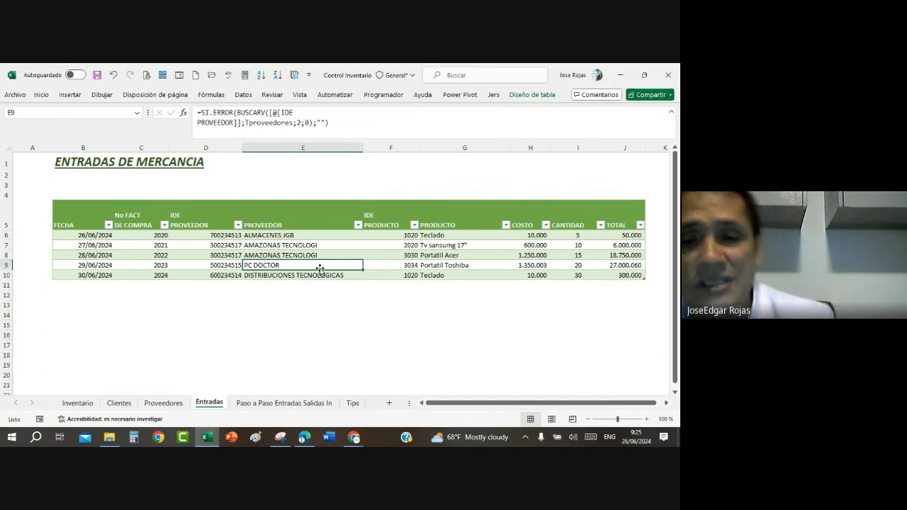
click(449, 266)
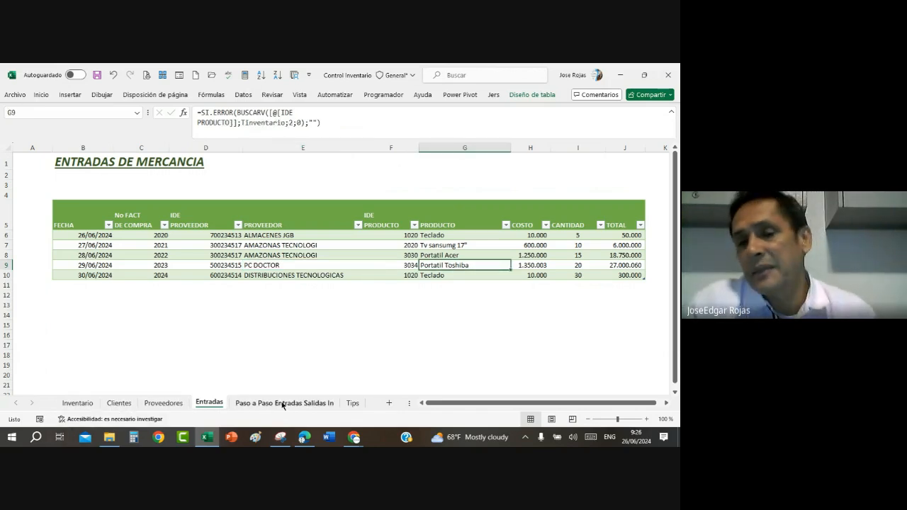
Step: Read the Salidas instructions on the Paso a Paso sheet and return to SALIDAS cell J6 on the Inventario sheet
click(310, 408)
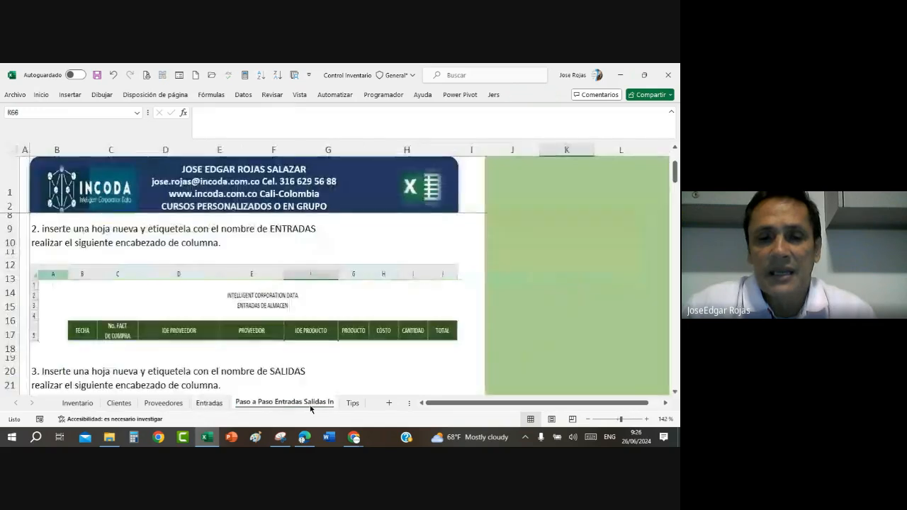
scroll(291, 370, down, 5)
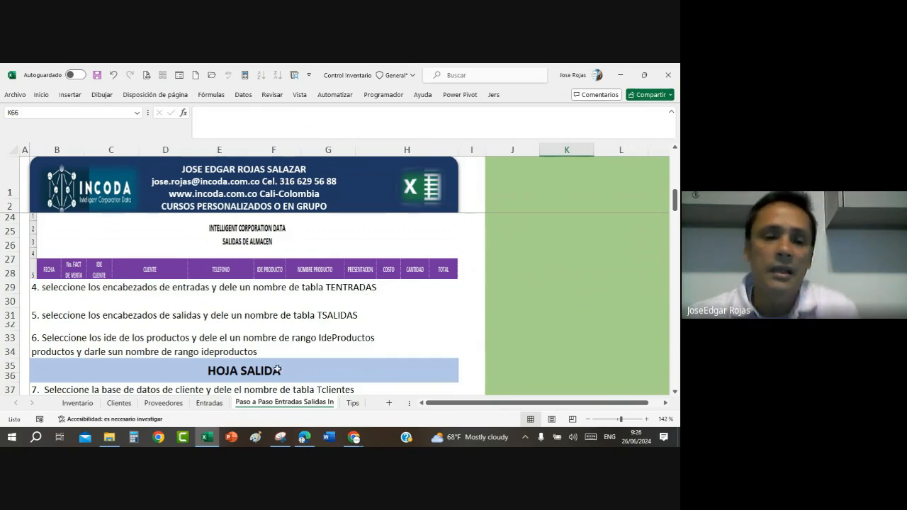
click(77, 402)
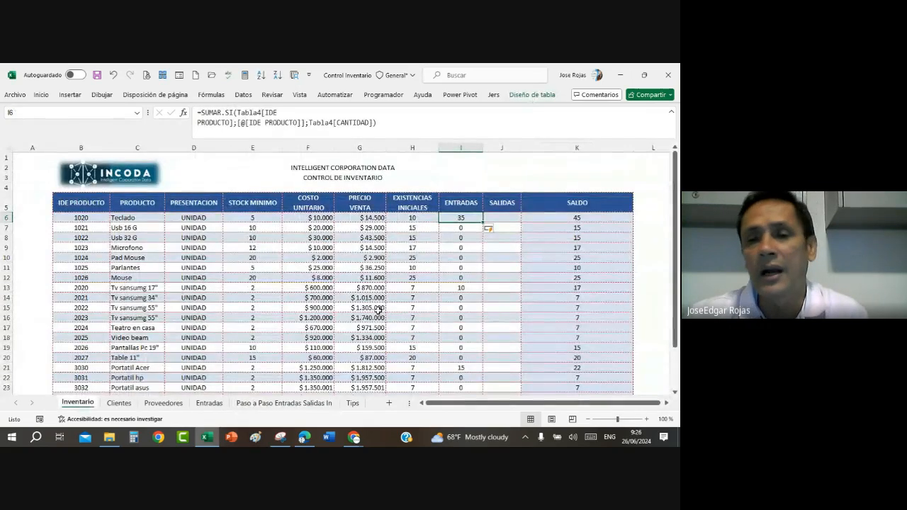
click(501, 218)
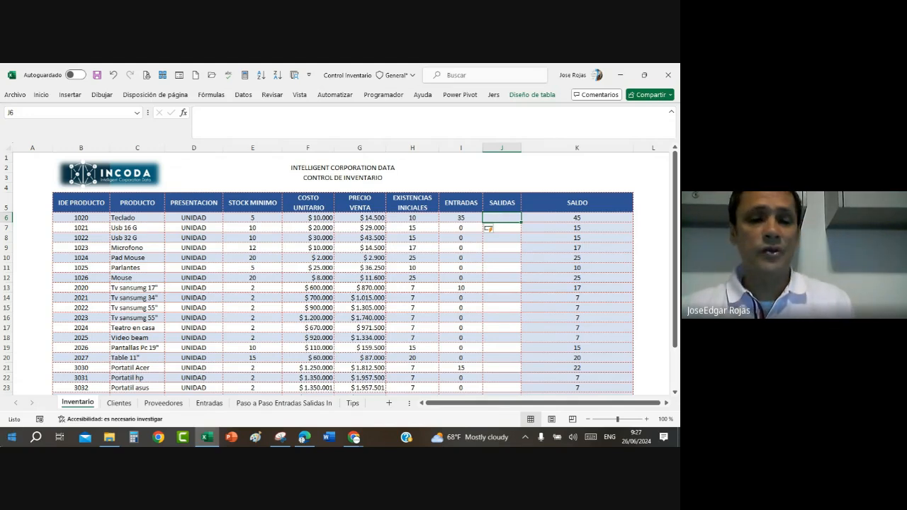
Step: Examine the purchase invoice, supplier and product entries in rows 8 to 10 of the Entradas table
click(209, 403)
scroll(262, 303, down, 2)
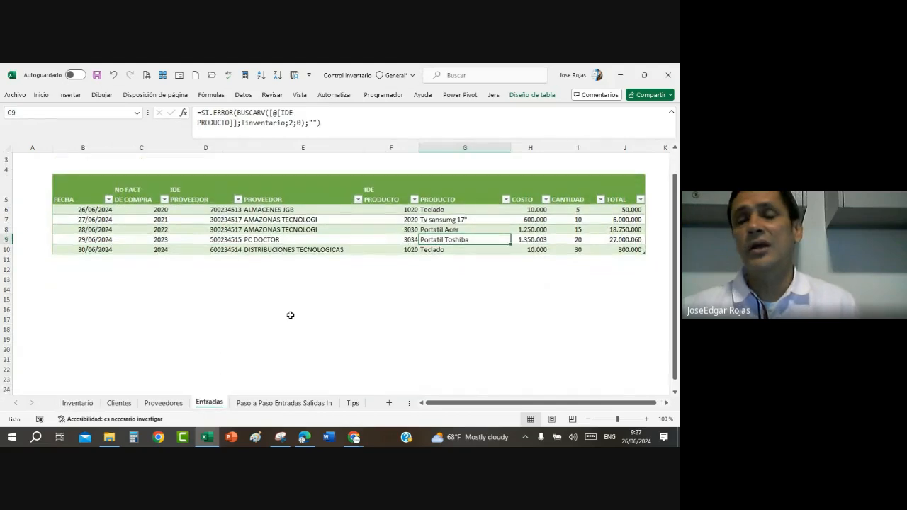
scroll(289, 314, up, 2)
scroll(291, 315, down, 2)
scroll(294, 315, up, 2)
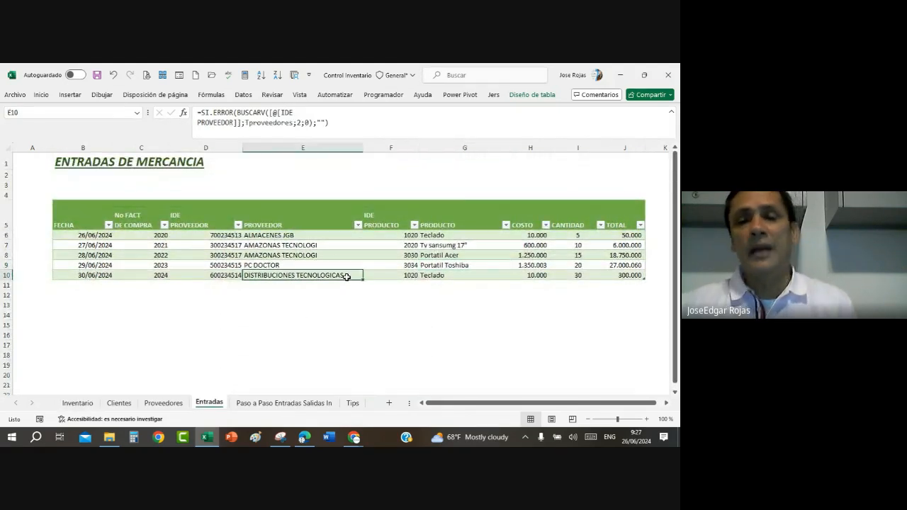
click(346, 276)
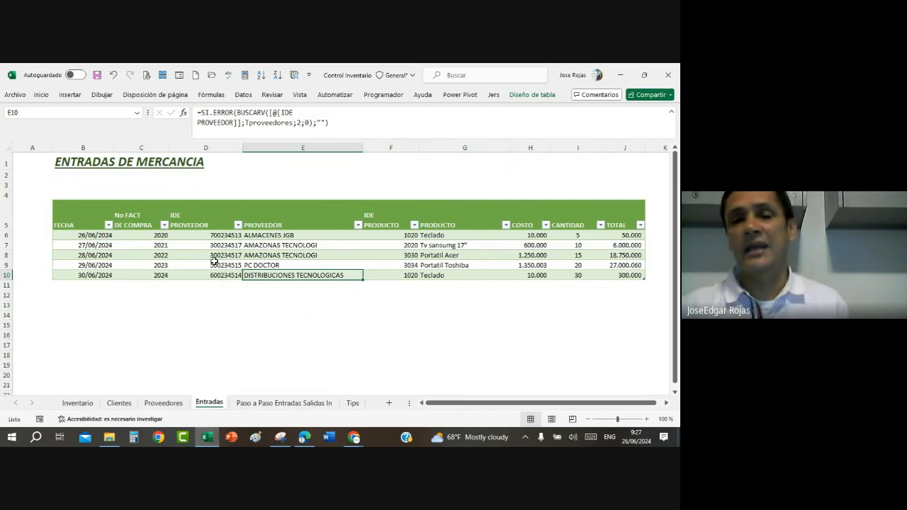
click(165, 266)
scroll(171, 257, down, 3)
scroll(171, 259, up, 3)
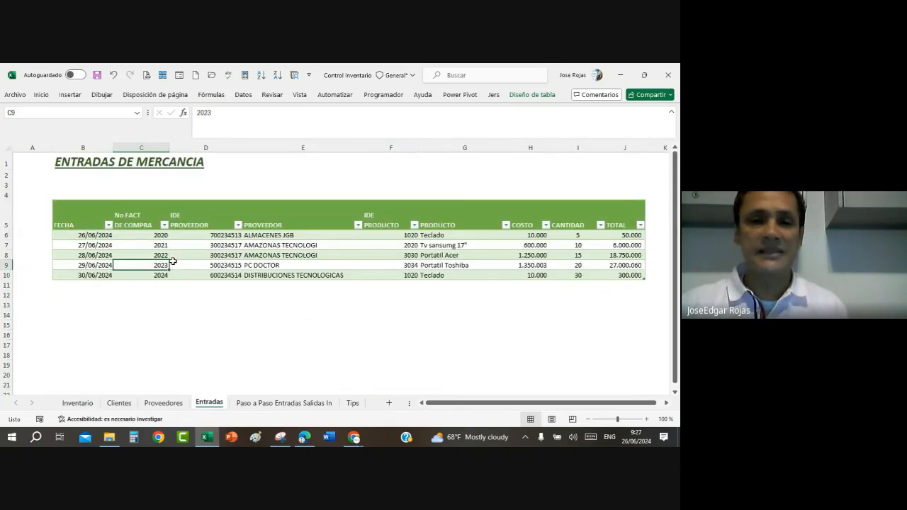
click(261, 266)
click(469, 256)
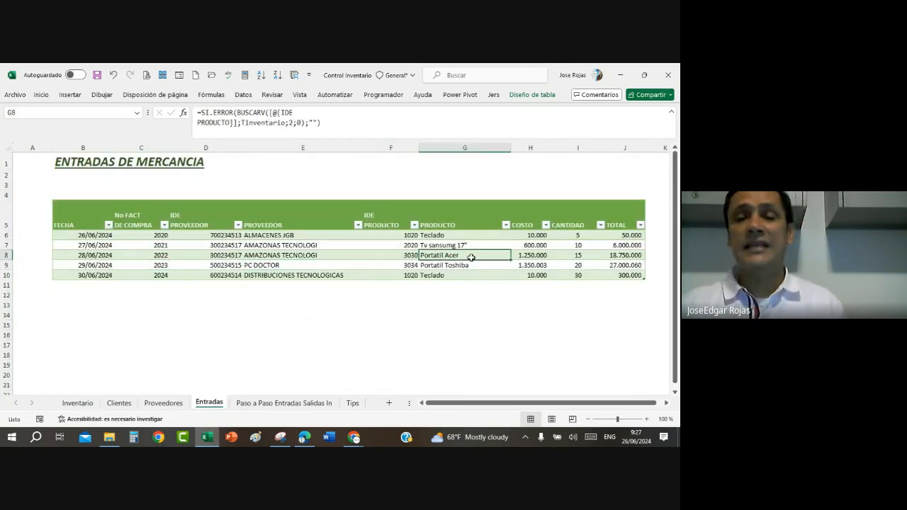
Step: Check the ENTRADAS formula in I14 and the SALDO formulas in K17 and K21 on the Inventario sheet
click(78, 402)
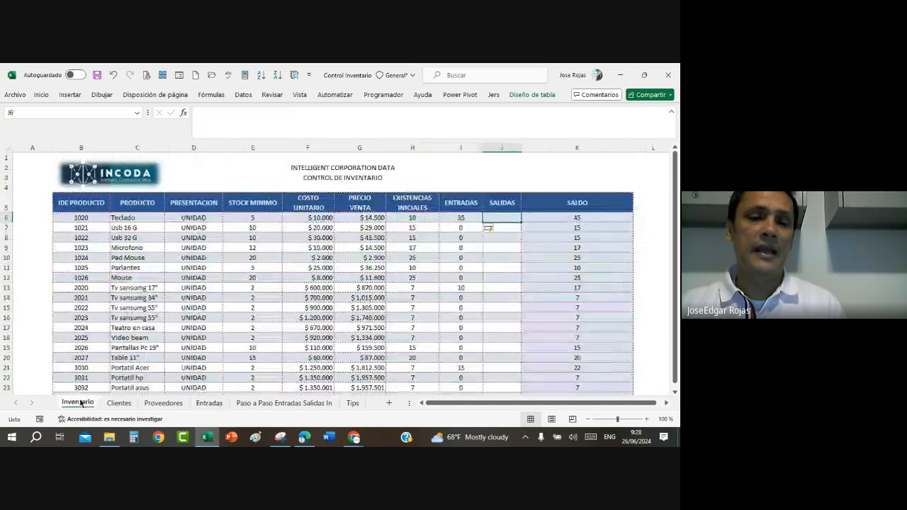
click(463, 297)
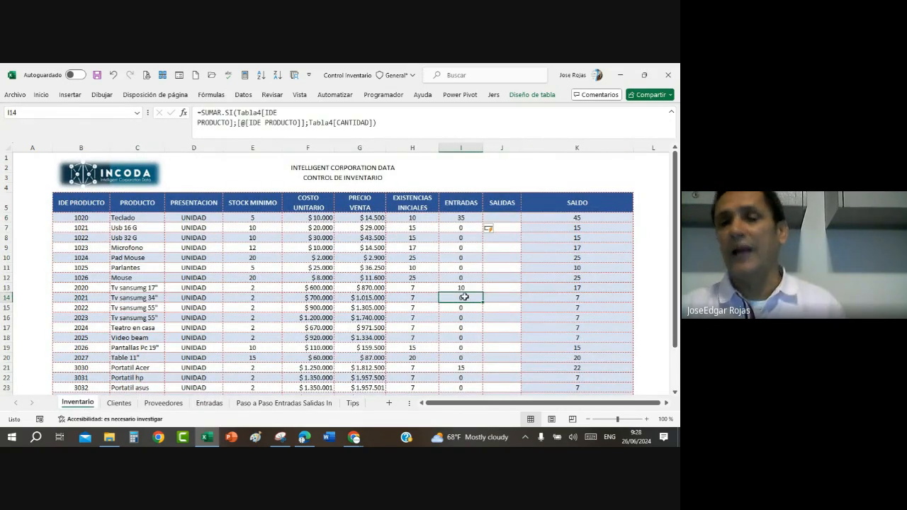
click(202, 402)
click(74, 403)
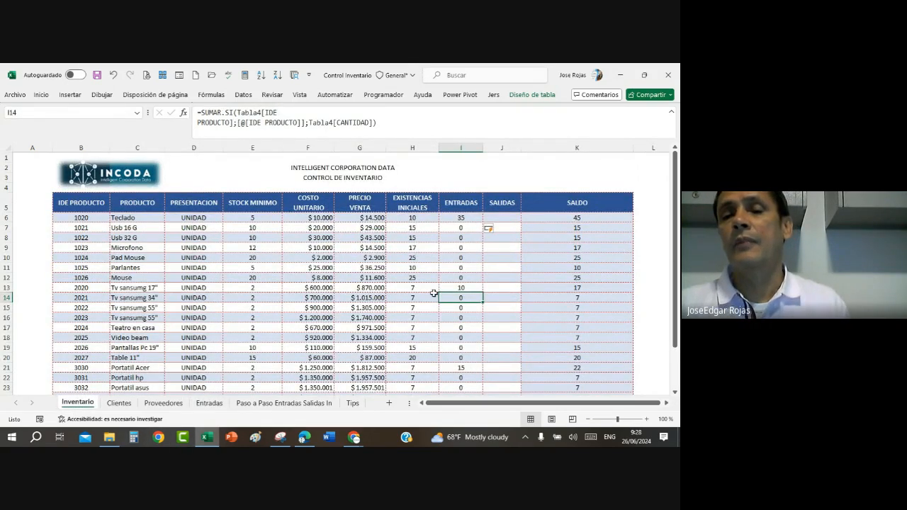
click(489, 287)
click(577, 326)
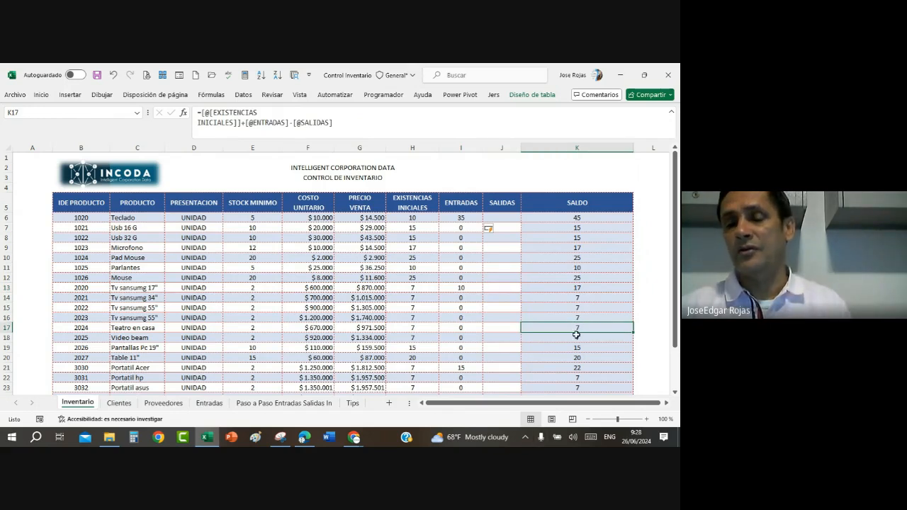
click(571, 364)
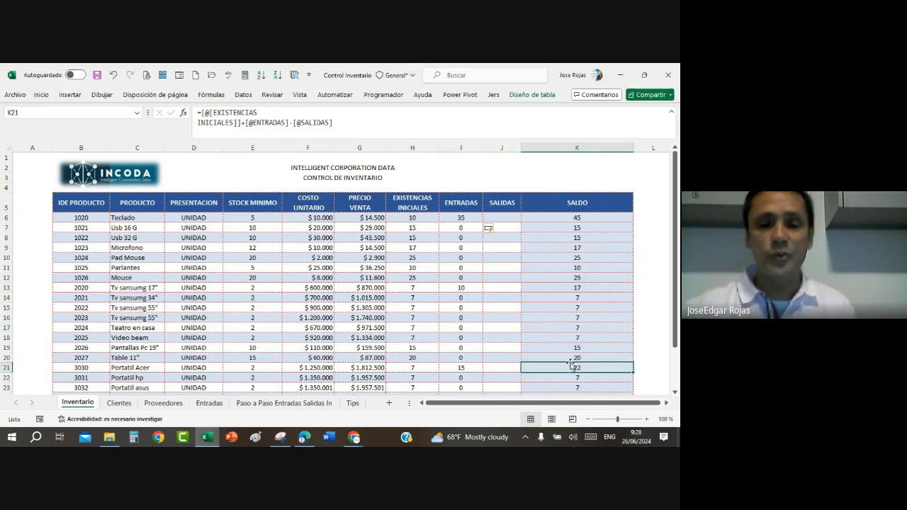
Step: Examine instruction 24 on the Paso a Paso sheet about conditional formatting for the SALDO column, along with the neighbouring SUMAR.SI and INFORME instructions
click(284, 403)
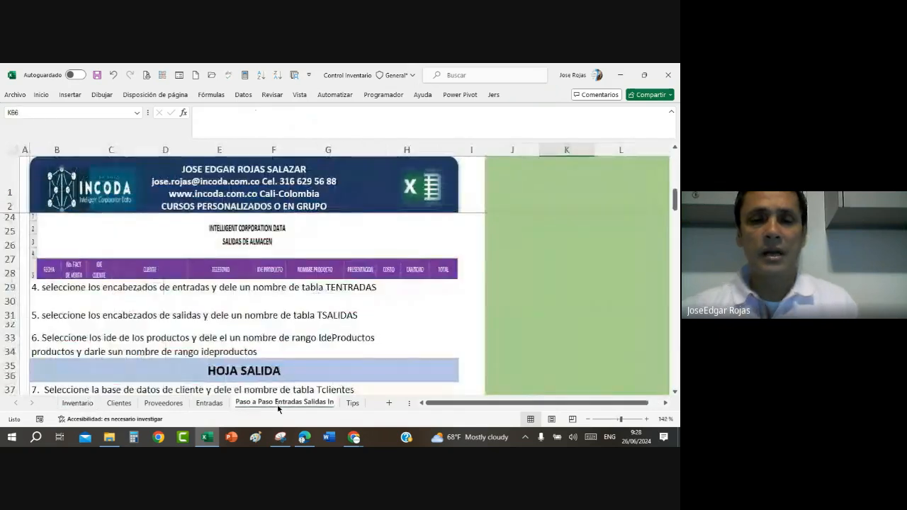
scroll(274, 377, down, 20)
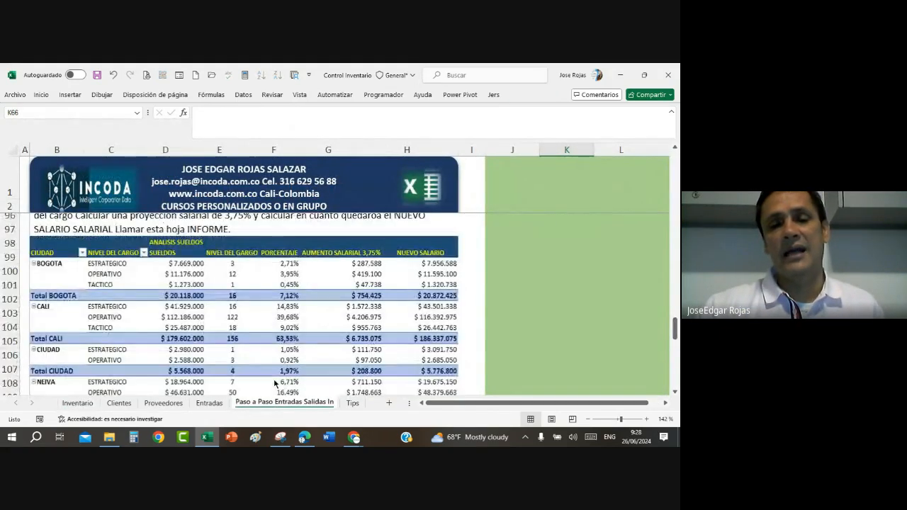
scroll(274, 383, up, 4)
scroll(274, 383, up, 2)
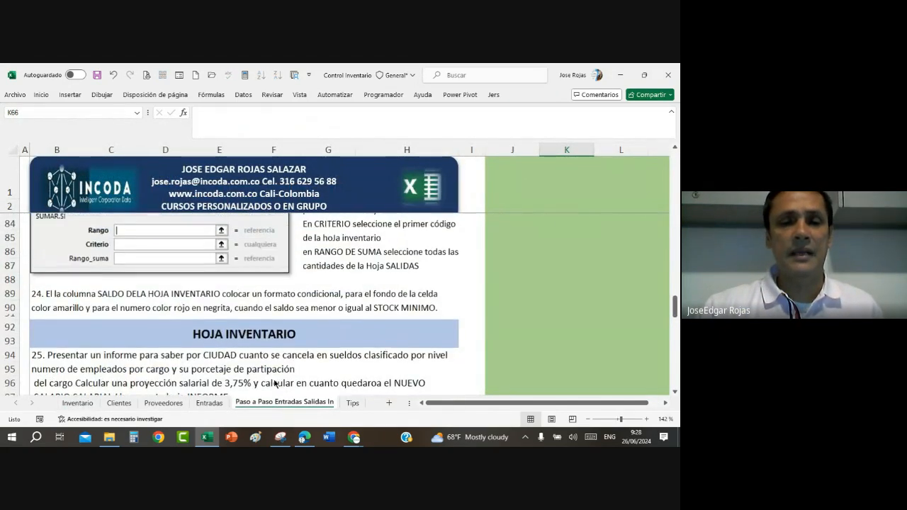
scroll(274, 384, down, 2)
scroll(78, 323, up, 1)
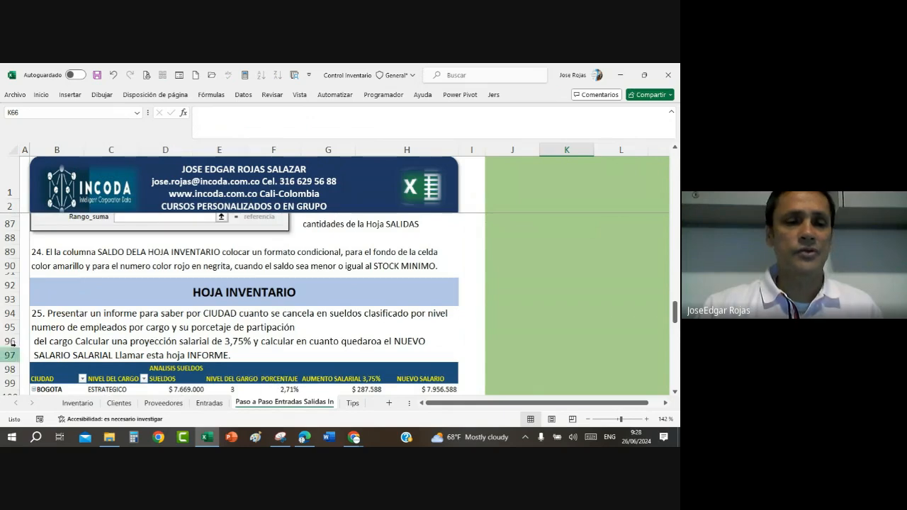
click(48, 253)
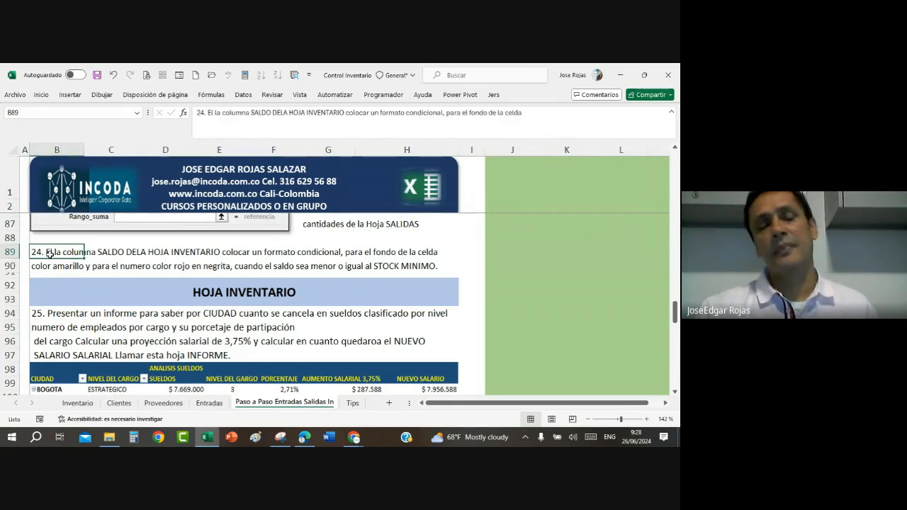
scroll(50, 253, up, 4)
scroll(50, 259, down, 4)
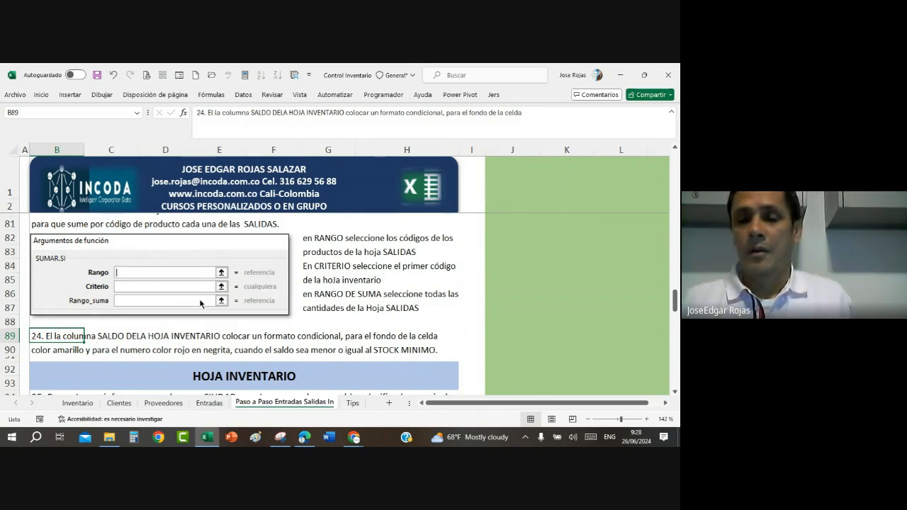
Step: Switch to the Google Meet call in Chrome, dismiss the fake system warning notification and reveal the call's recording controls
click(359, 440)
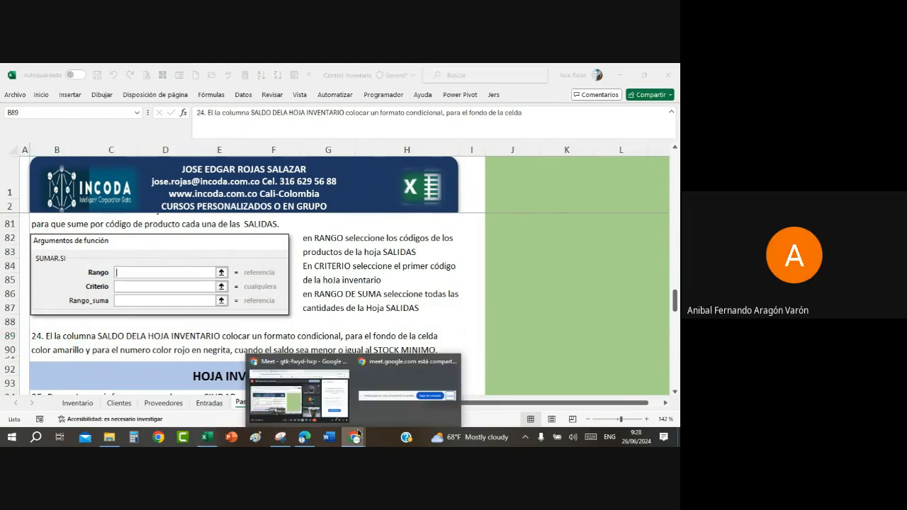
click(309, 387)
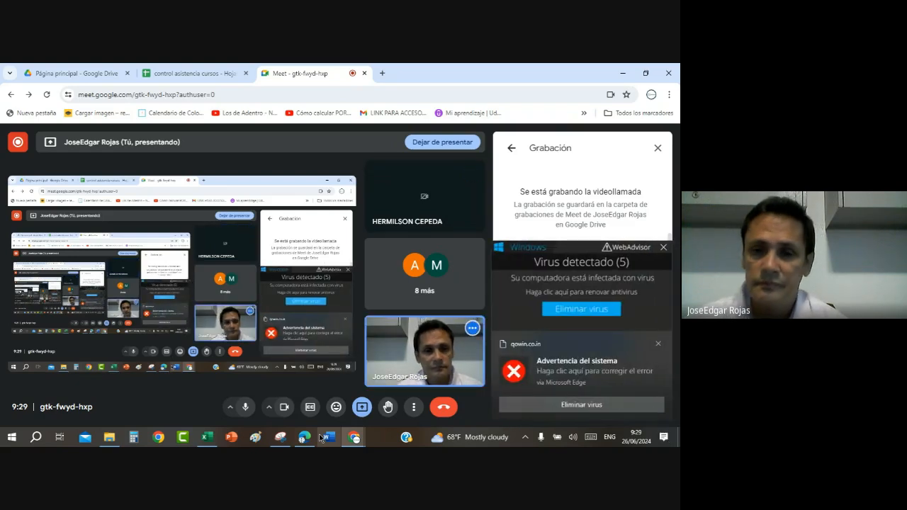
click(659, 343)
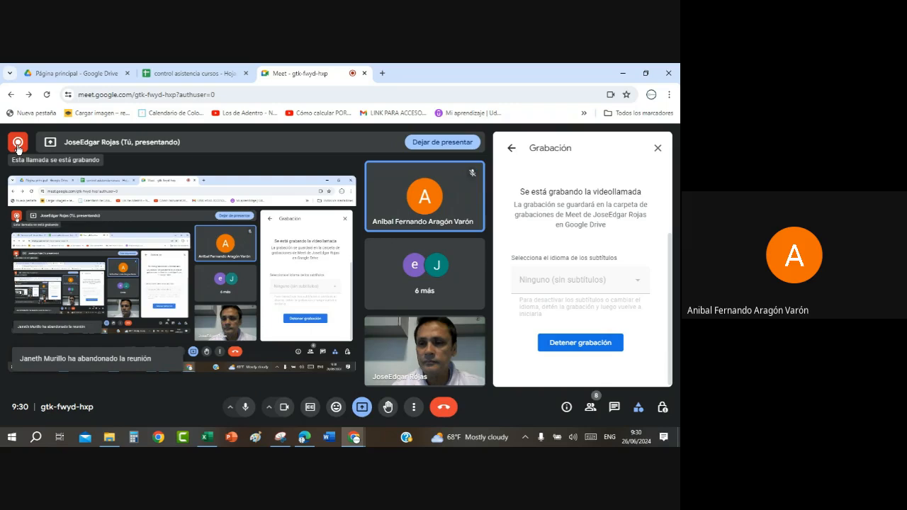
mouse_move(18, 148)
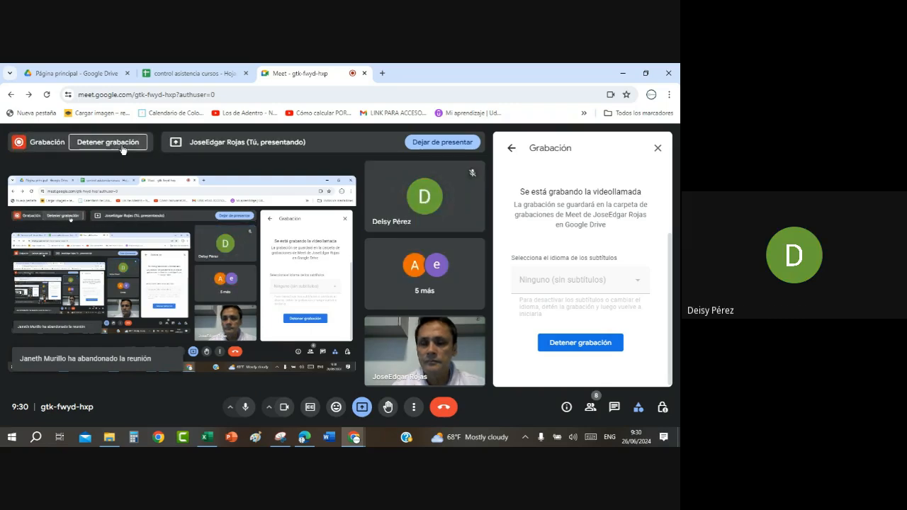